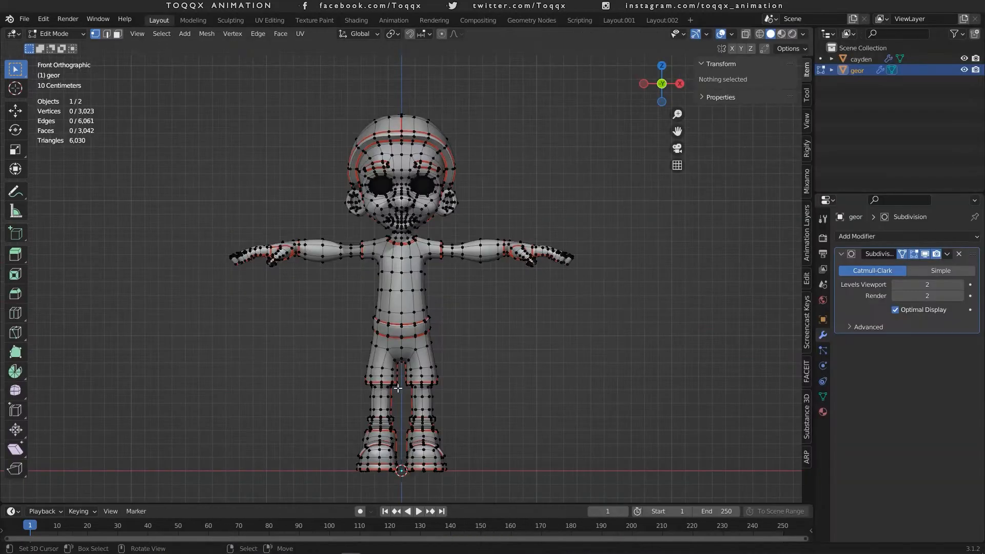
# With X mirroring enabled, slide the upper-arm edge loop in to the shoulder and rescale it
pyautogui.click(732, 49)
pyautogui.keyDown('alt'); pyautogui.click(463, 249); pyautogui.keyUp('alt')
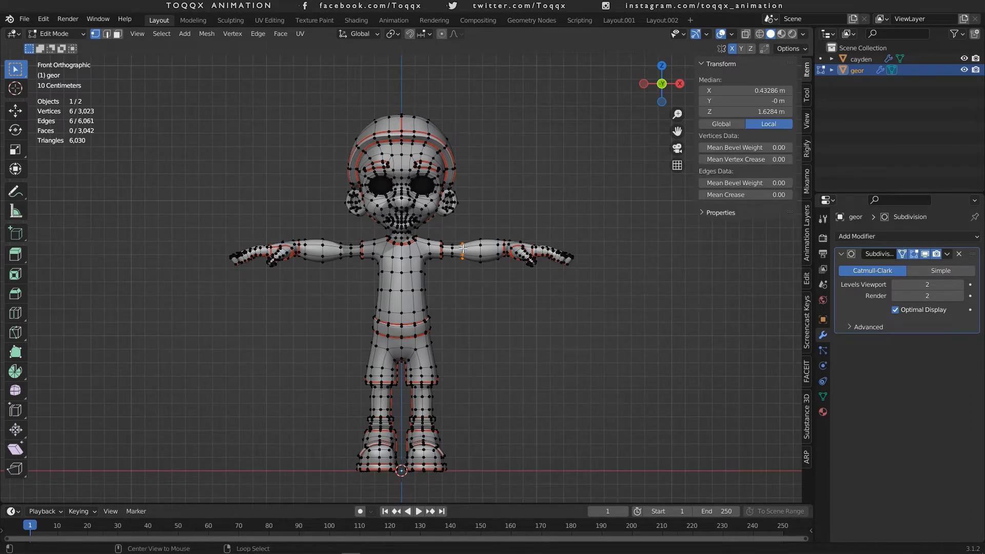
pyautogui.press('g')
pyautogui.press('g')
pyautogui.click(428, 248)
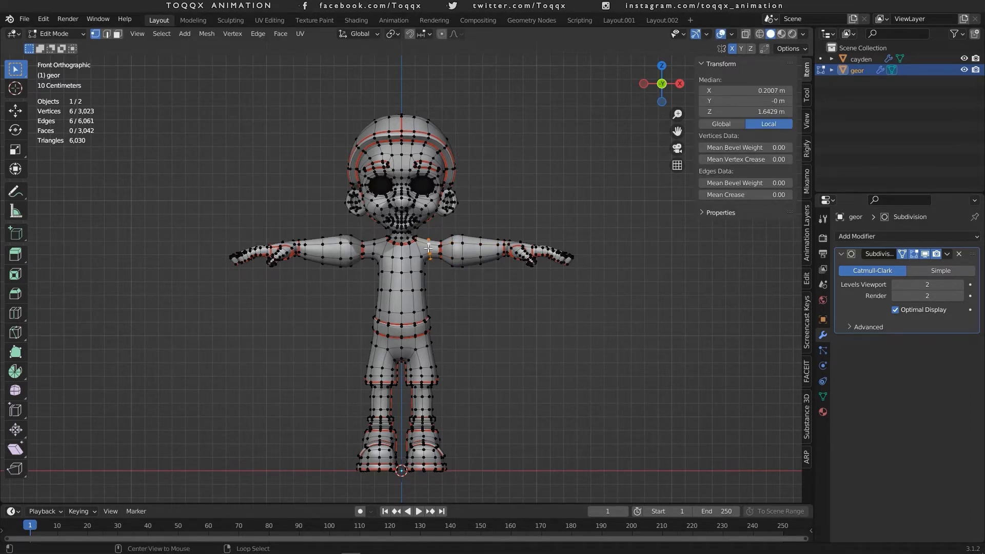
pyautogui.press('s')
pyautogui.click(429, 293)
# Scale up the edge loop around the middle of the torso and the one just below it to form a round belly
pyautogui.moveTo(427, 303); pyautogui.dragTo(363, 301, button='middle')
pyautogui.keyDown('alt'); pyautogui.click(417, 288); pyautogui.keyUp('alt')
pyautogui.press('s')
pyautogui.click(439, 291)
pyautogui.keyDown('alt'); pyautogui.click(412, 305); pyautogui.keyUp('alt')
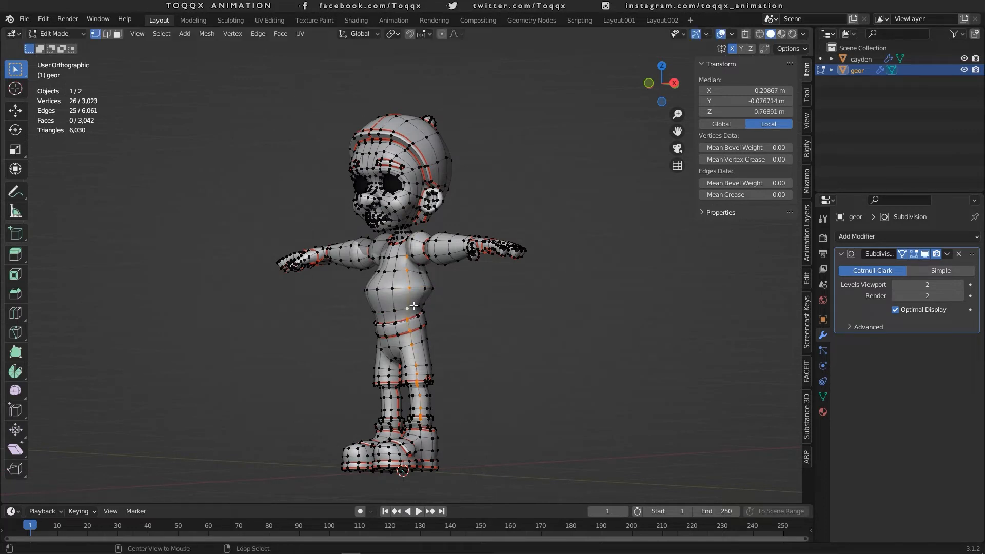
pyautogui.keyDown('alt'); pyautogui.rightClick(402, 310); pyautogui.keyUp('alt')
pyautogui.press('s')
pyautogui.click(469, 294)
# Move the upper belly edge loop up slightly
pyautogui.keyDown('alt'); pyautogui.rightClick(399, 288); pyautogui.keyUp('alt')
pyautogui.press('g')
pyautogui.click(401, 280)
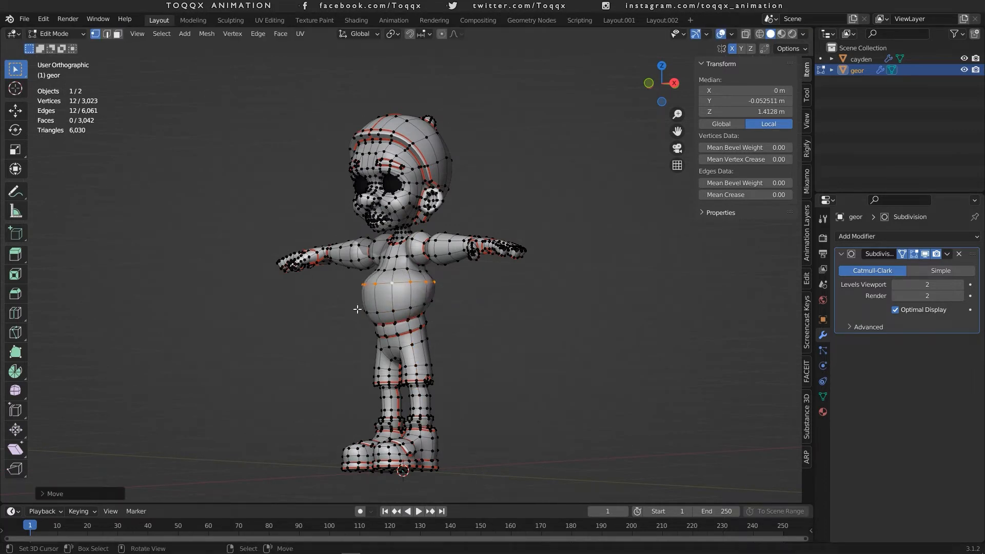
# Switch the geor mesh to Sculpt Mode and activate the Grab brush
pyautogui.press('Tab')
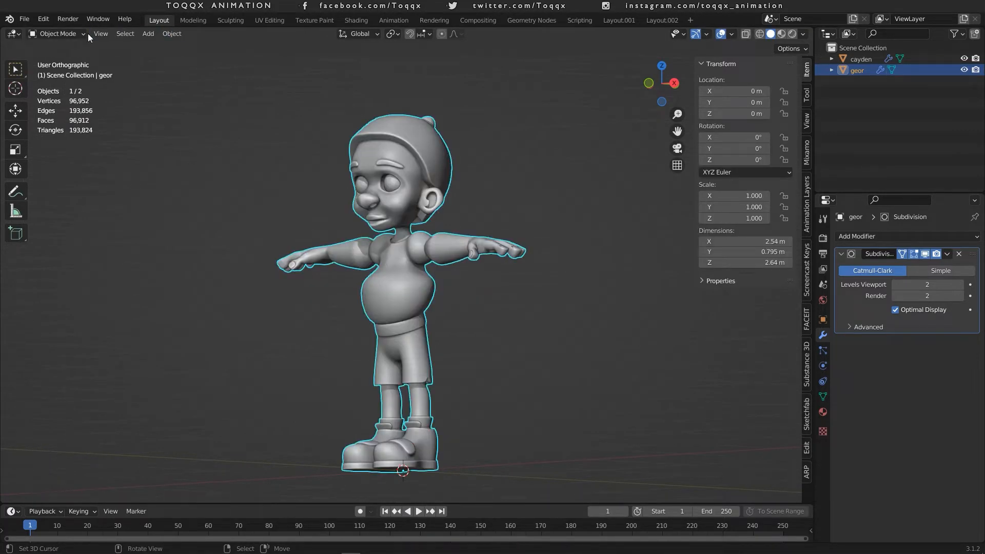
pyautogui.click(70, 35)
pyautogui.click(57, 70)
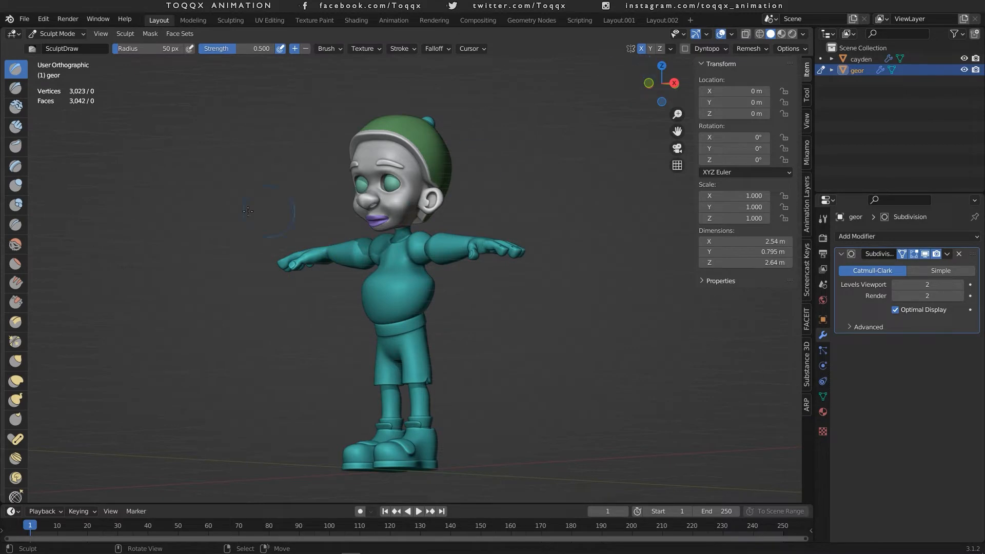
pyautogui.moveTo(29, 207); pyautogui.dragTo(85, 207)
pyautogui.press('g')
# Reshape the face and head with Grab strokes around the nose, brow and head
pyautogui.moveTo(383, 207); pyautogui.dragTo(373, 203)
pyautogui.moveTo(382, 170); pyautogui.dragTo(367, 167)
pyautogui.scroll(1, 447, 198)
pyautogui.moveTo(409, 210); pyautogui.dragTo(457, 219, button='middle')
pyautogui.moveTo(452, 165)
pyautogui.mouseDown()
pyautogui.moveTo(460, 161)
pyautogui.moveTo(446, 185)
pyautogui.moveTo(359, 148)
pyautogui.mouseUp()
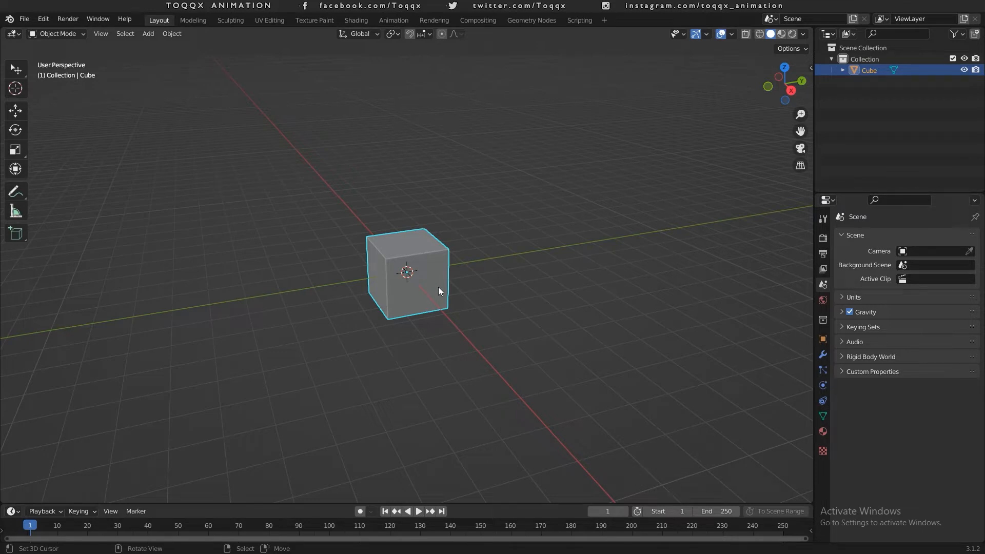
# Delete the default cube and its collection from the new scene
pyautogui.press('Delete')
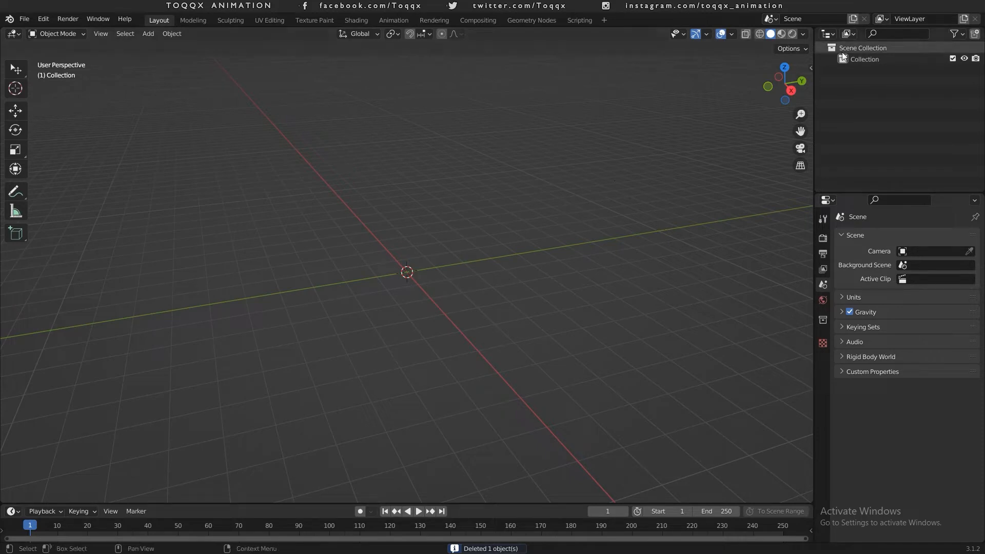
pyautogui.click(856, 61)
pyautogui.press('Delete')
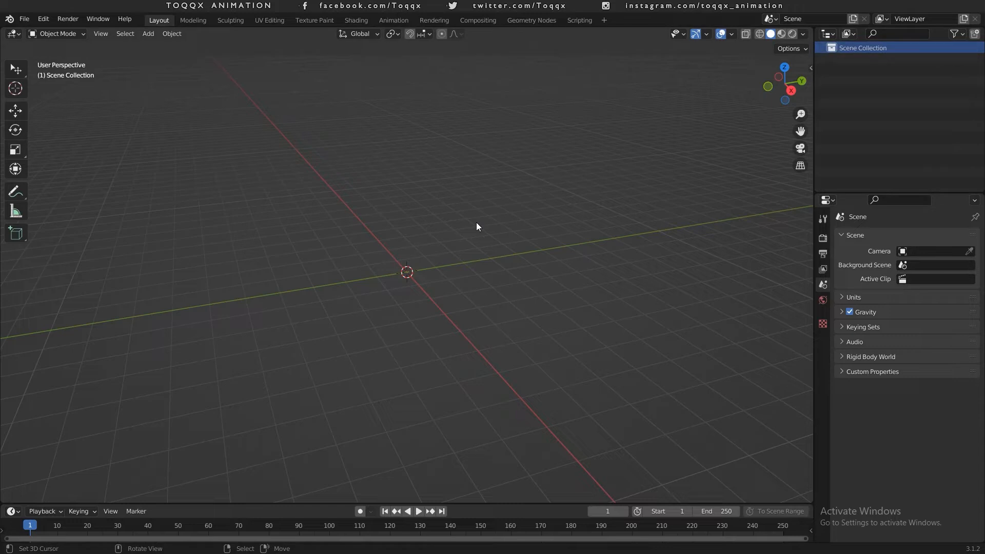
# Append the Cheffy object from Start_Cheffy.blend in the FINAL PROD FILES folder
pyautogui.click(28, 20)
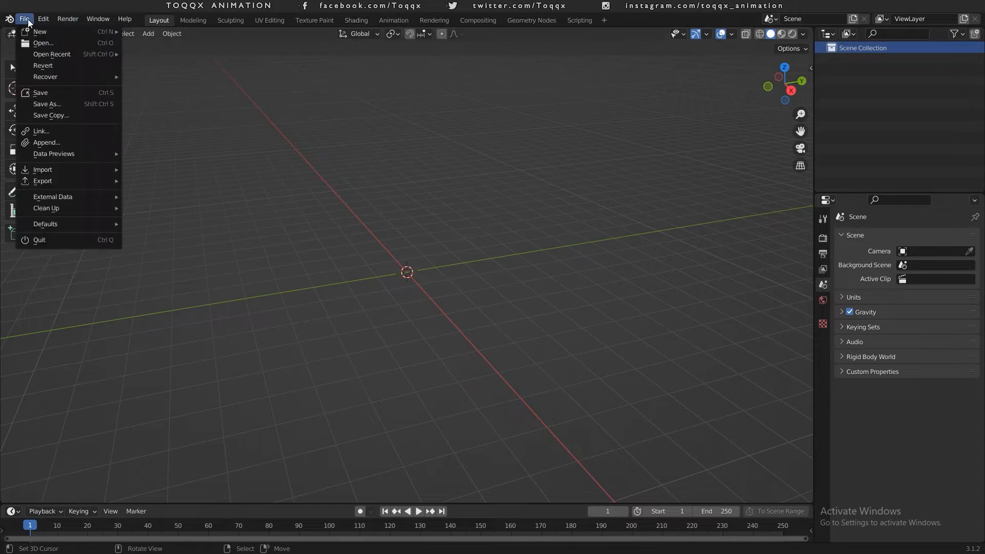
pyautogui.click(72, 141)
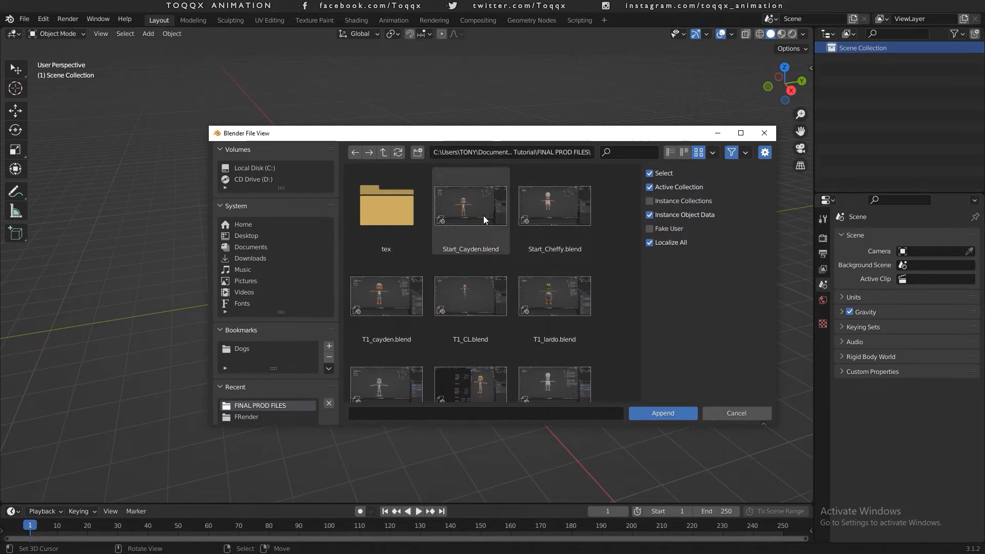
pyautogui.doubleClick(560, 220)
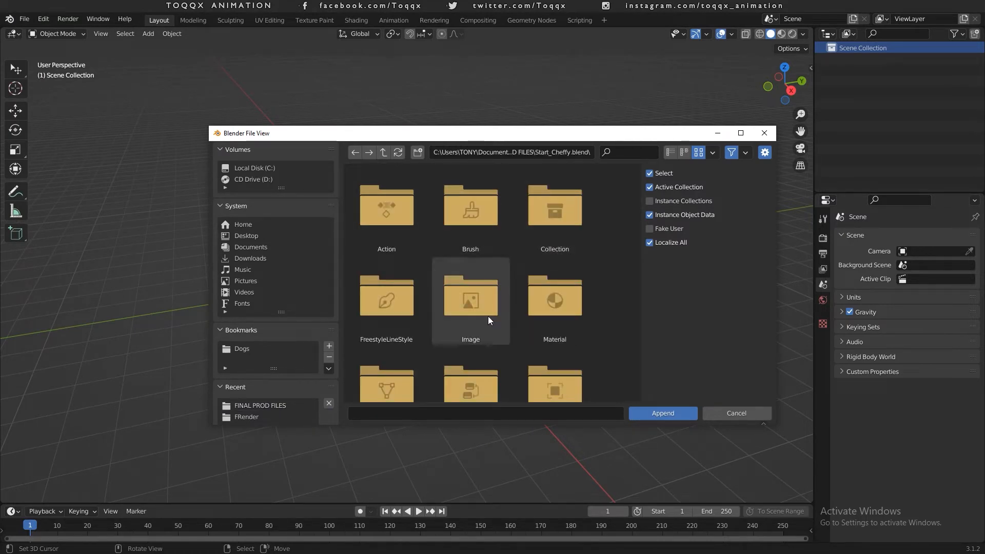
pyautogui.scroll(-3, 454, 299)
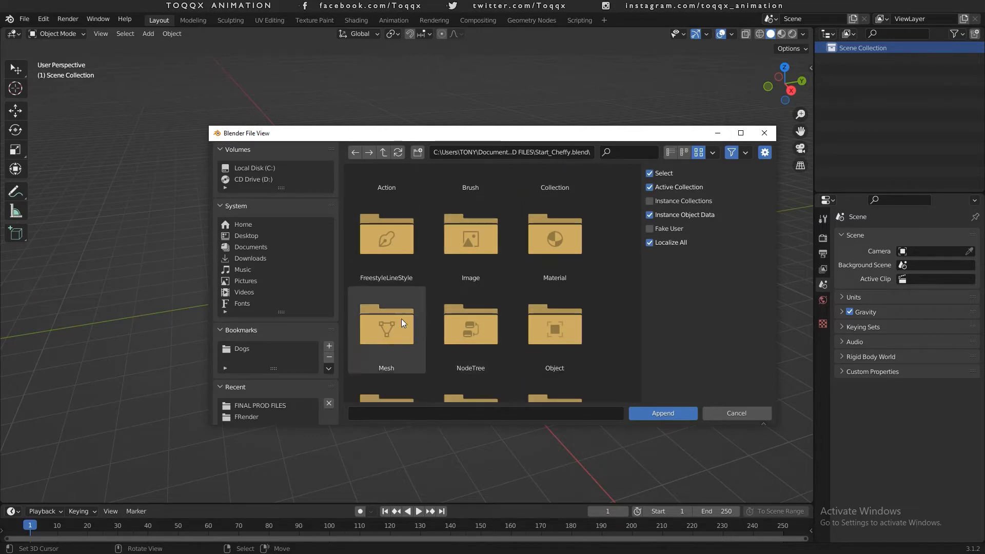
pyautogui.doubleClick(533, 325)
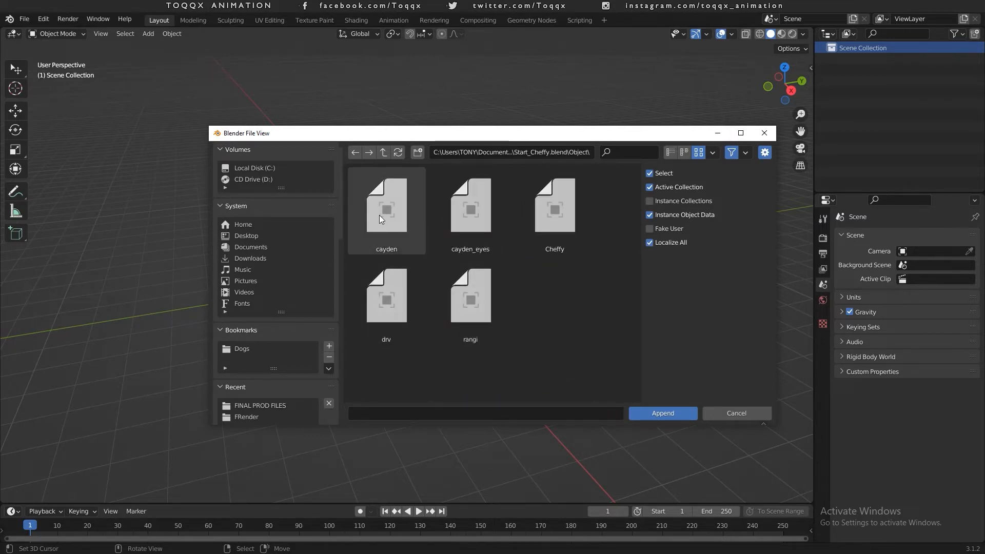
pyautogui.click(553, 232)
pyautogui.click(675, 411)
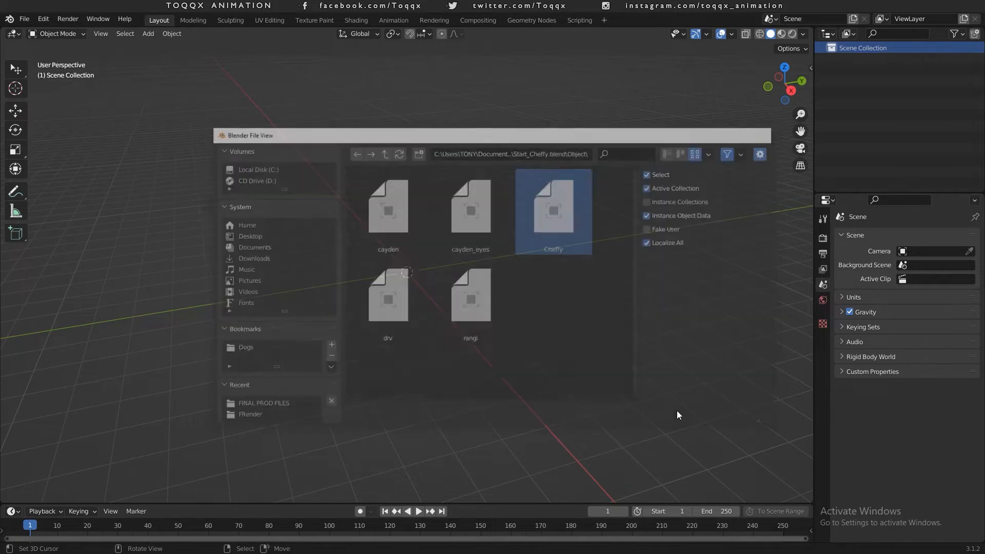
pyautogui.scroll(4, 435, 203)
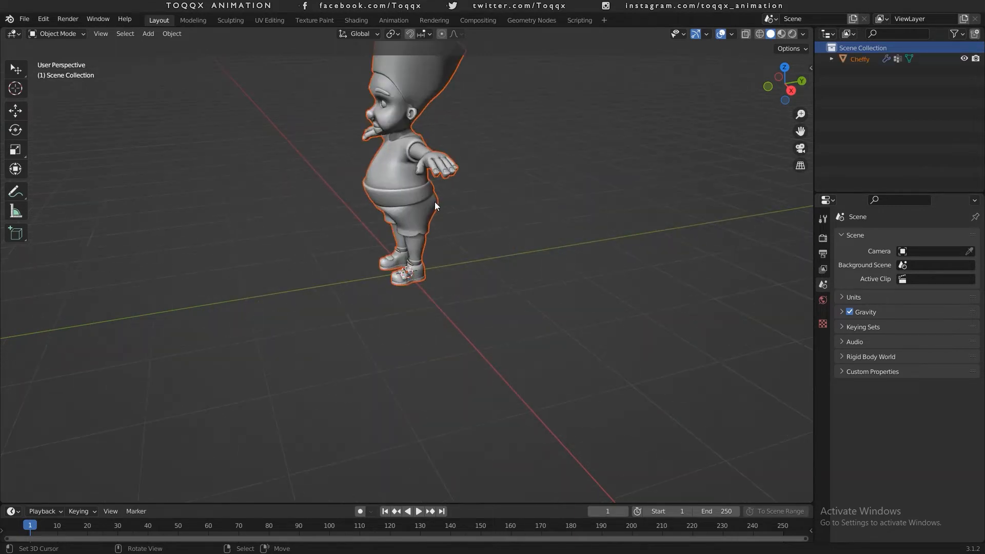
pyautogui.scroll(-3, 600, 187)
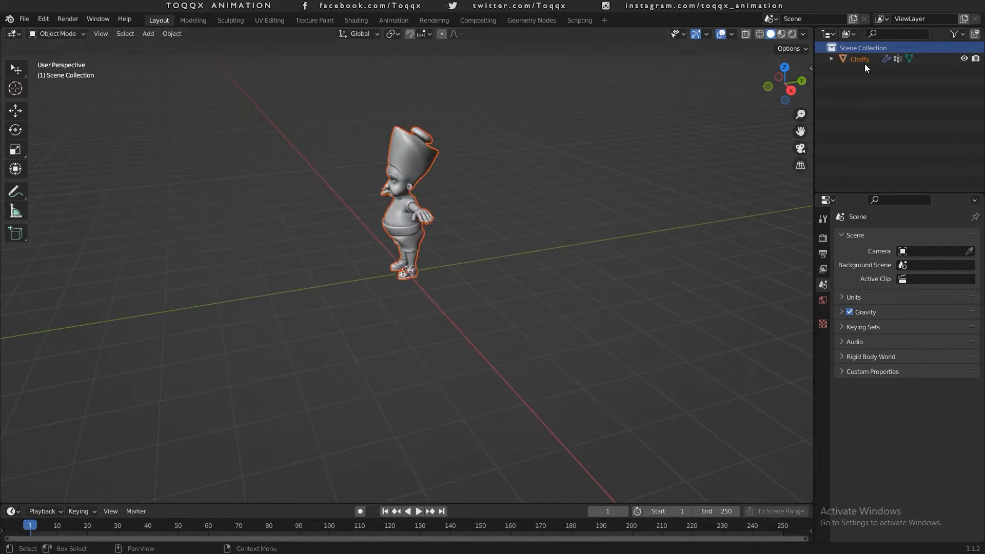
# Append the cayden object from Start_Cayden.blend in the FINAL PROD FILES folder
pyautogui.click(24, 19)
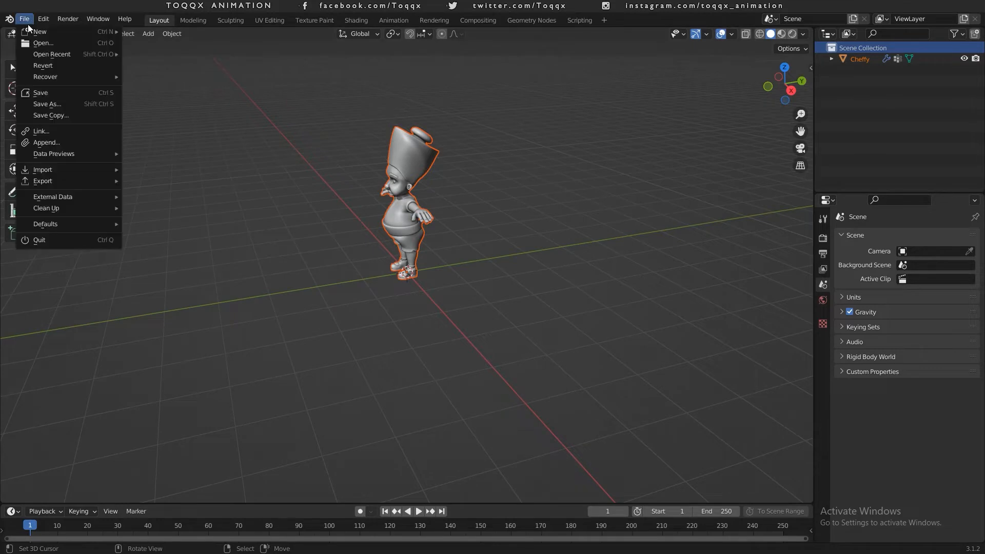
pyautogui.click(56, 145)
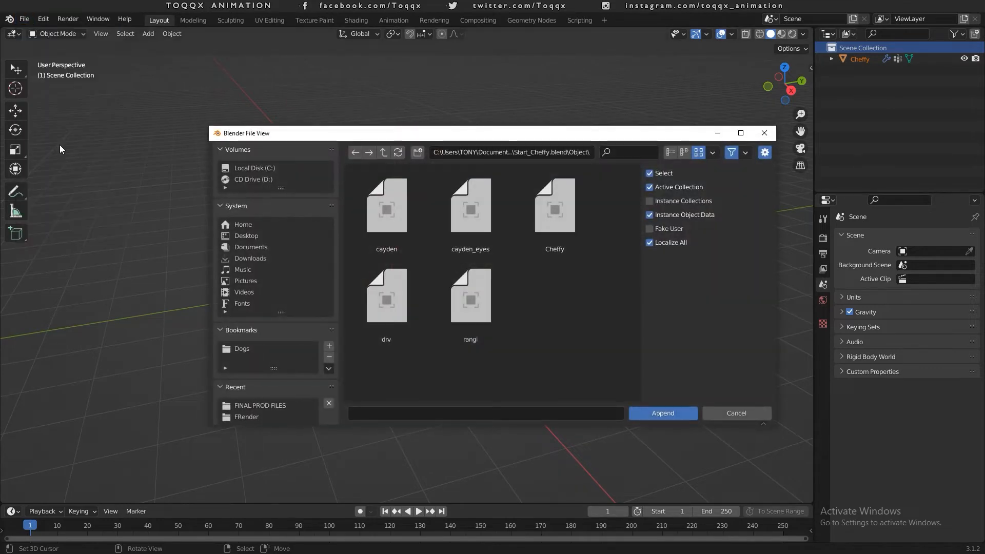
pyautogui.click(383, 153)
pyautogui.doubleClick(466, 203)
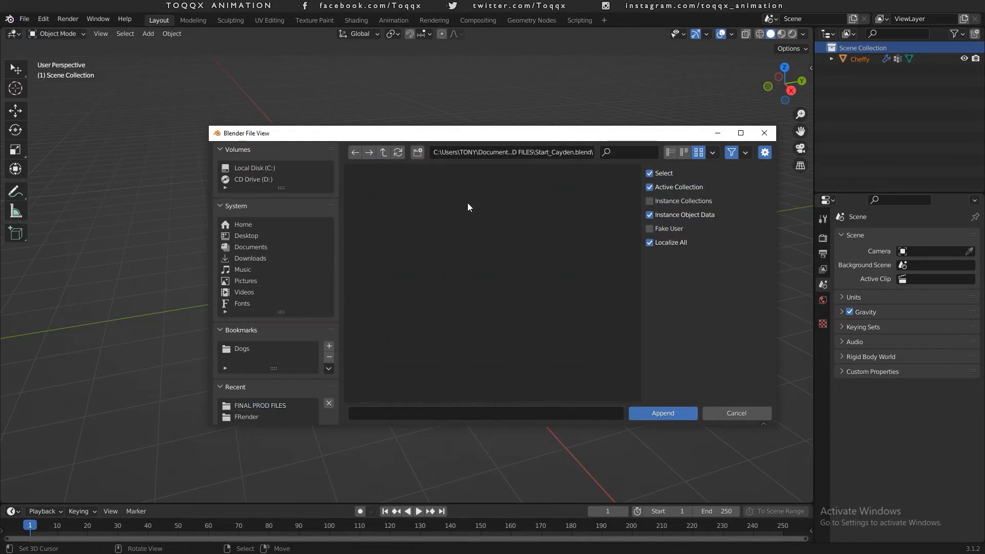
pyautogui.scroll(-1, 519, 310)
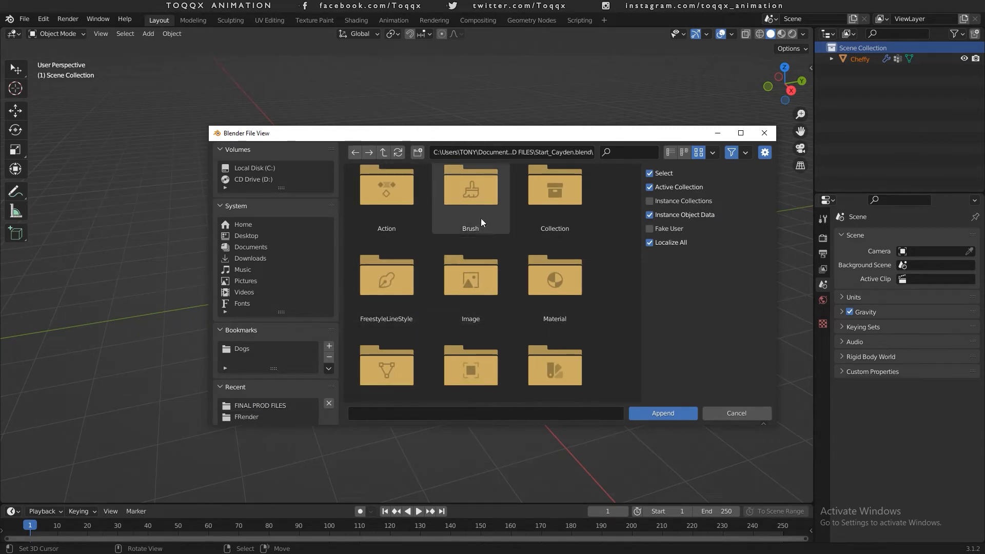
pyautogui.scroll(-3, 451, 285)
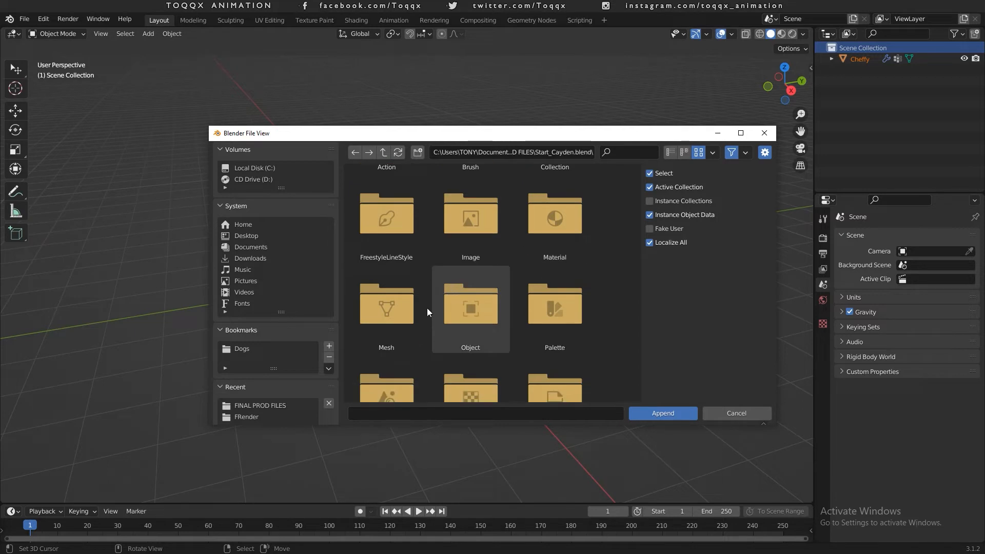
pyautogui.doubleClick(488, 315)
pyautogui.click(398, 208)
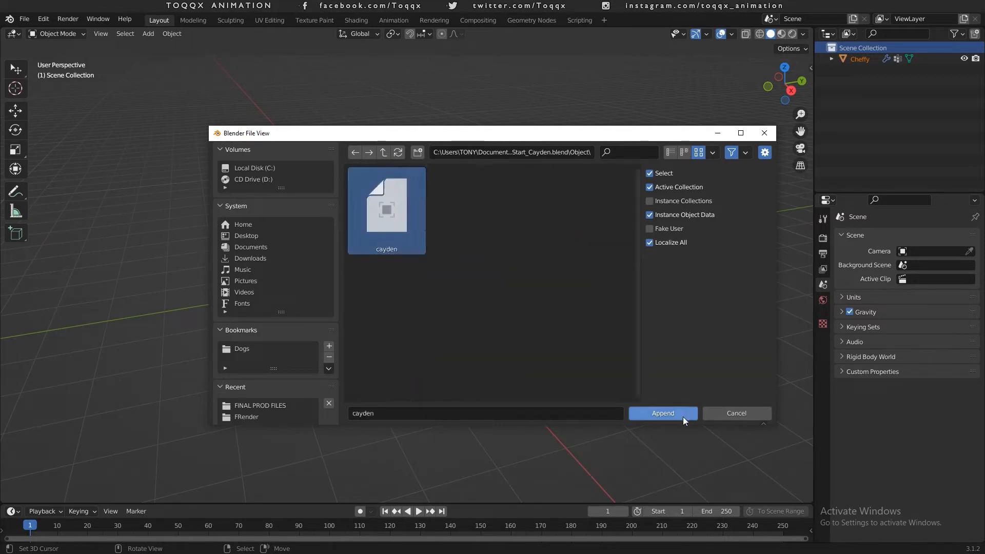
pyautogui.click(682, 414)
pyautogui.scroll(3, 504, 250)
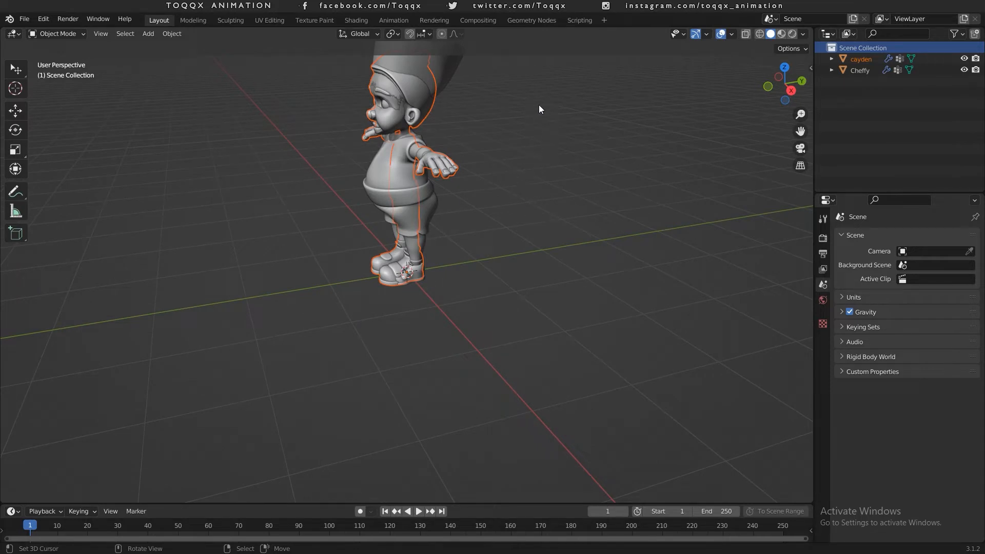
# Add a new general Layout workspace and name it goe2
pyautogui.click(604, 20)
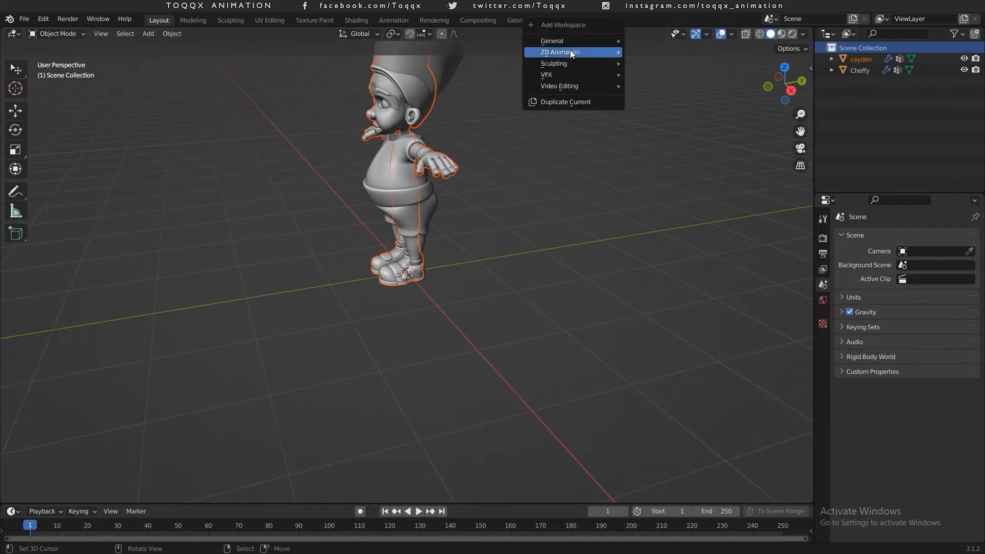
pyautogui.moveTo(572, 41)
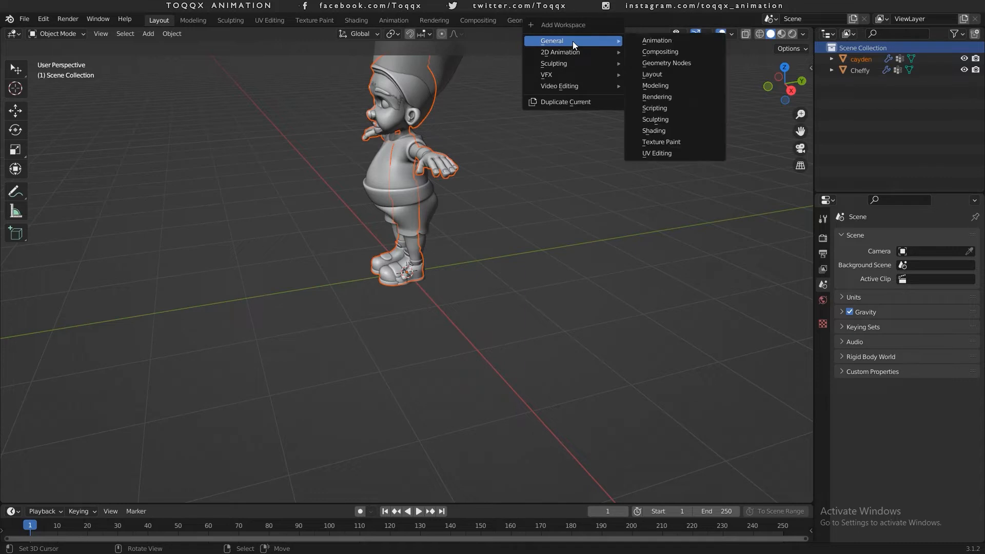
pyautogui.click(661, 73)
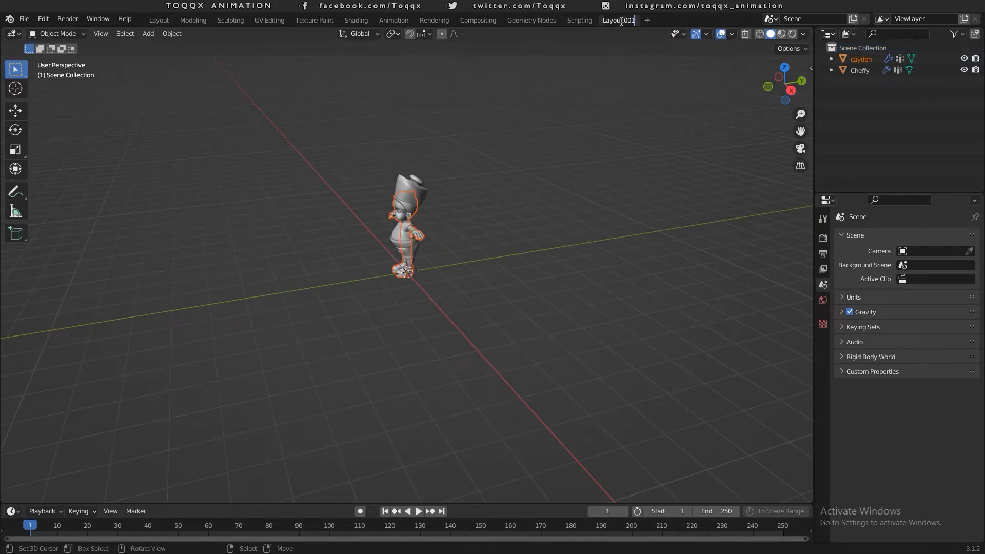
pyautogui.write('goe2')
# Split the 3D viewport vertically into two areas, making the first slightly wider than the second
pyautogui.rightClick(475, 27)
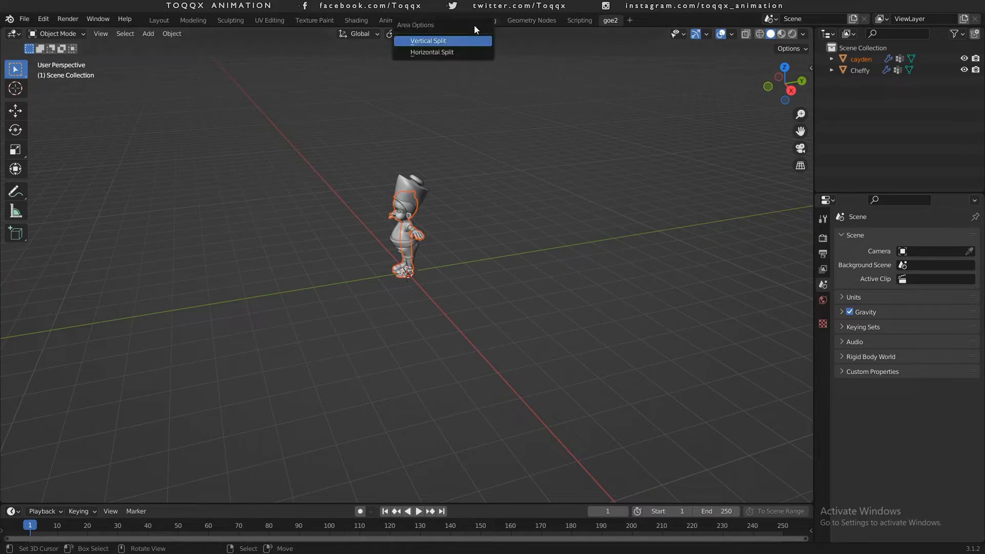
pyautogui.click(443, 40)
pyautogui.click(470, 38)
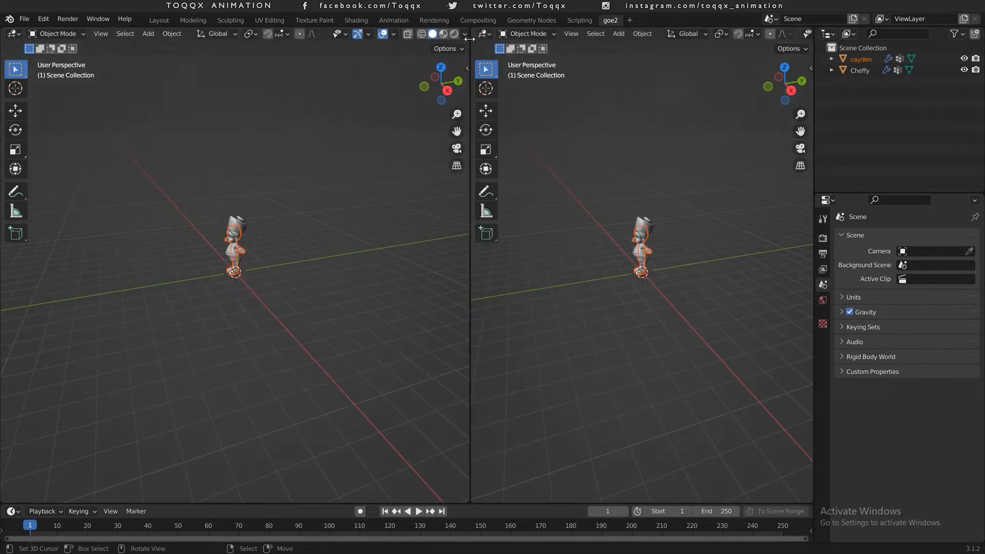
pyautogui.moveTo(469, 126); pyautogui.dragTo(487, 127)
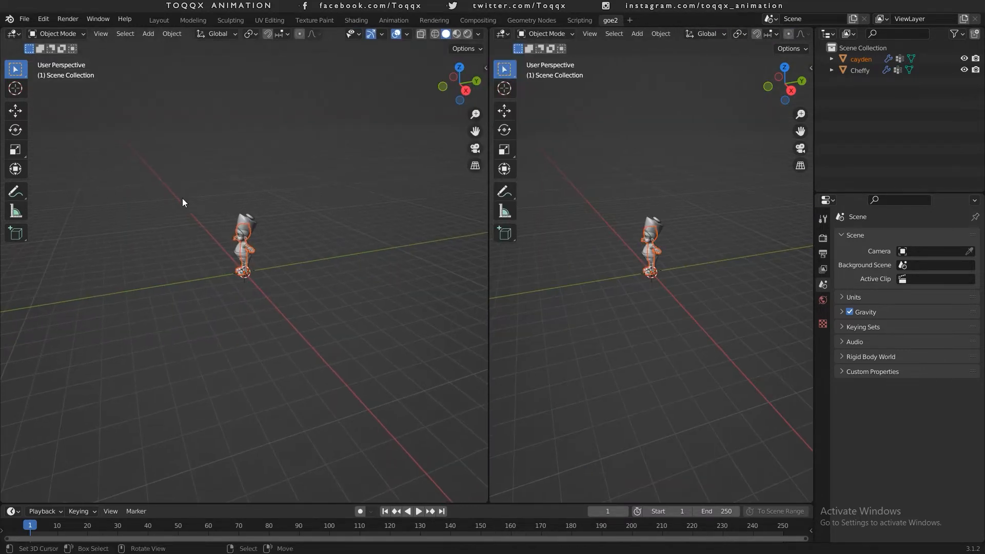
# Turn the wider viewport into a Geometry Node Editor and hide its sidebar
pyautogui.click(13, 34)
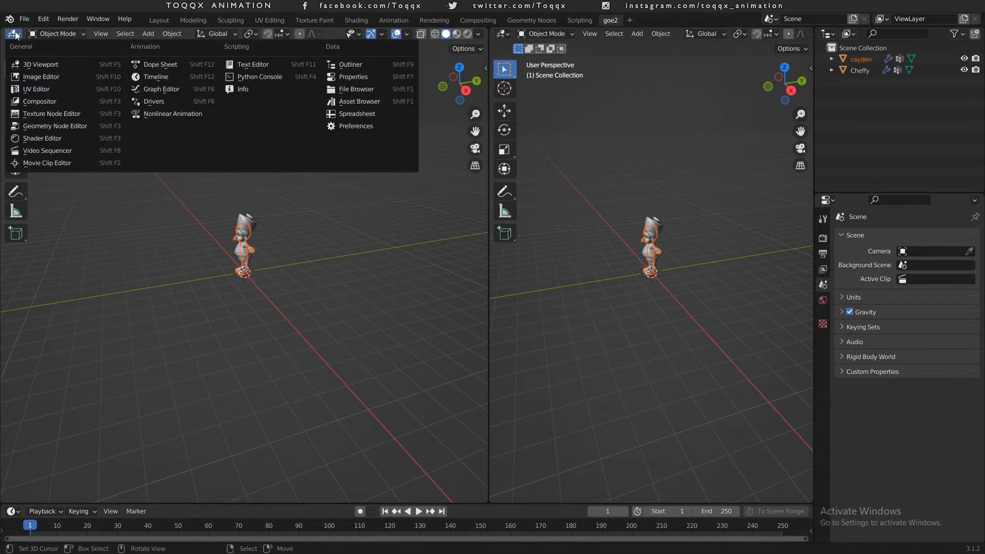
pyautogui.click(71, 126)
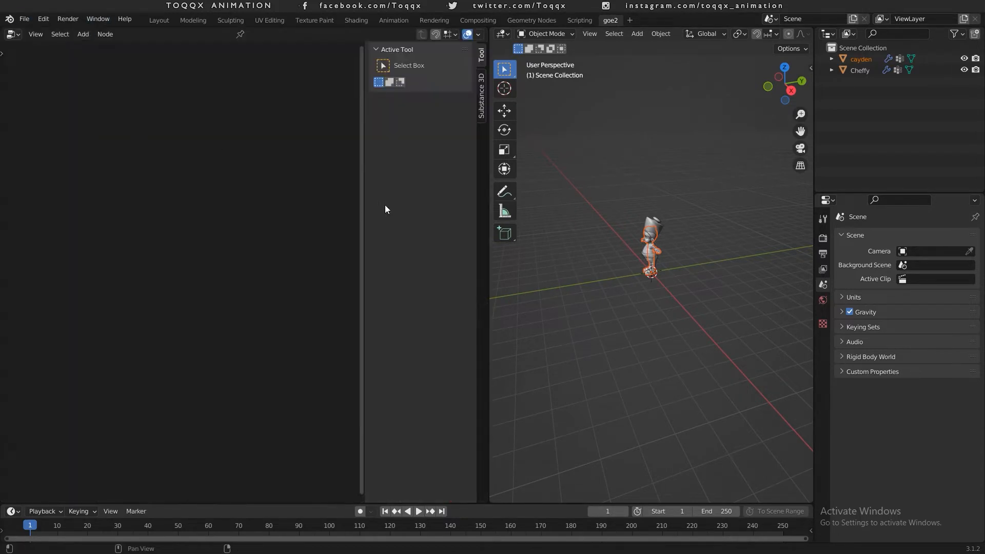
pyautogui.press('n')
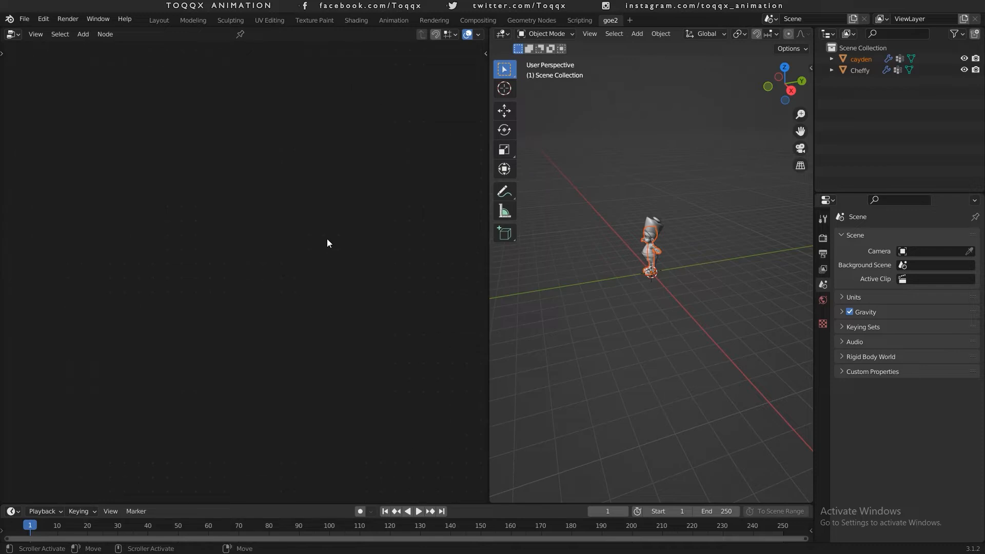
# Add a mesh plane at the characters' feet and rename it morphing
pyautogui.scroll(6, 639, 161)
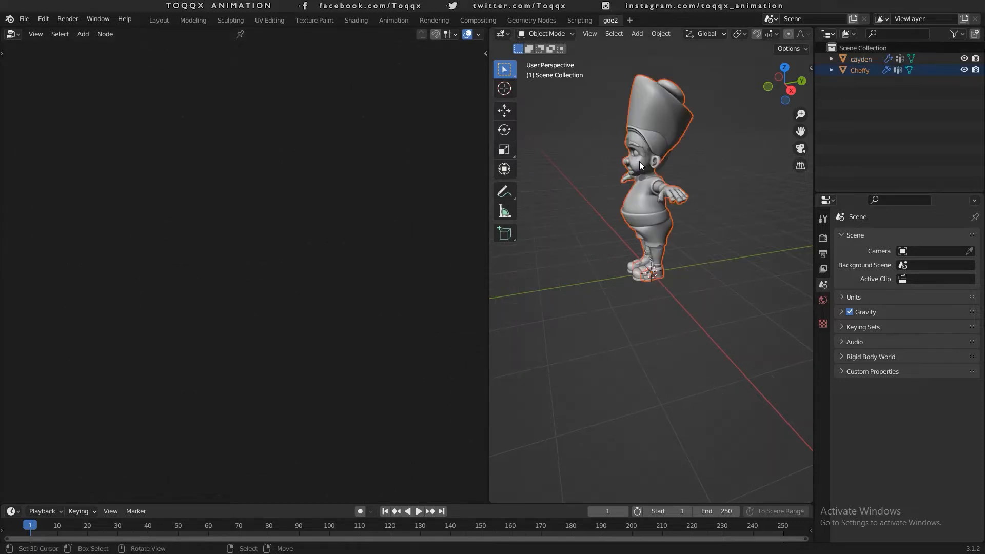
pyautogui.moveTo(639, 161); pyautogui.dragTo(639, 215, button='middle')
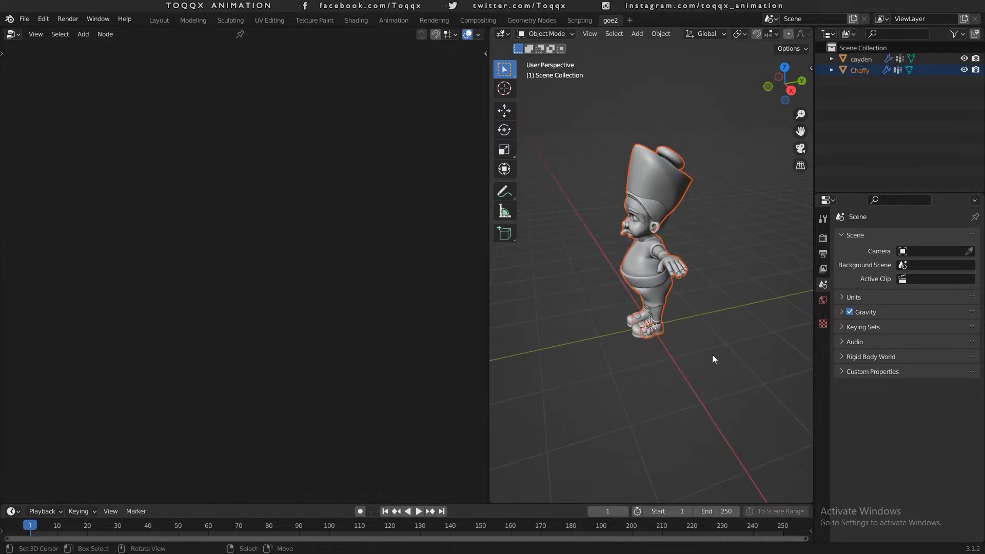
pyautogui.hotkey('shift', 'a')
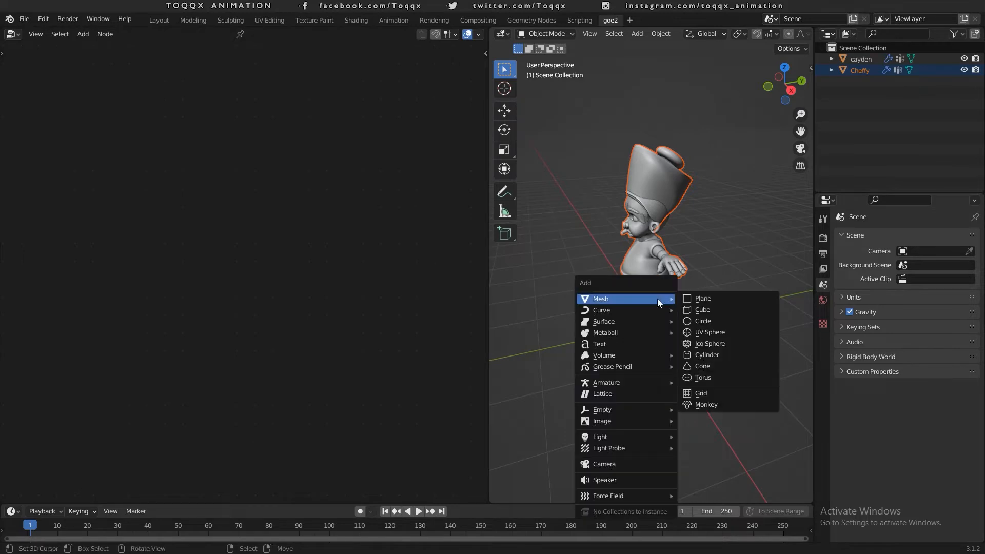
pyautogui.click(698, 296)
pyautogui.rightClick(690, 328)
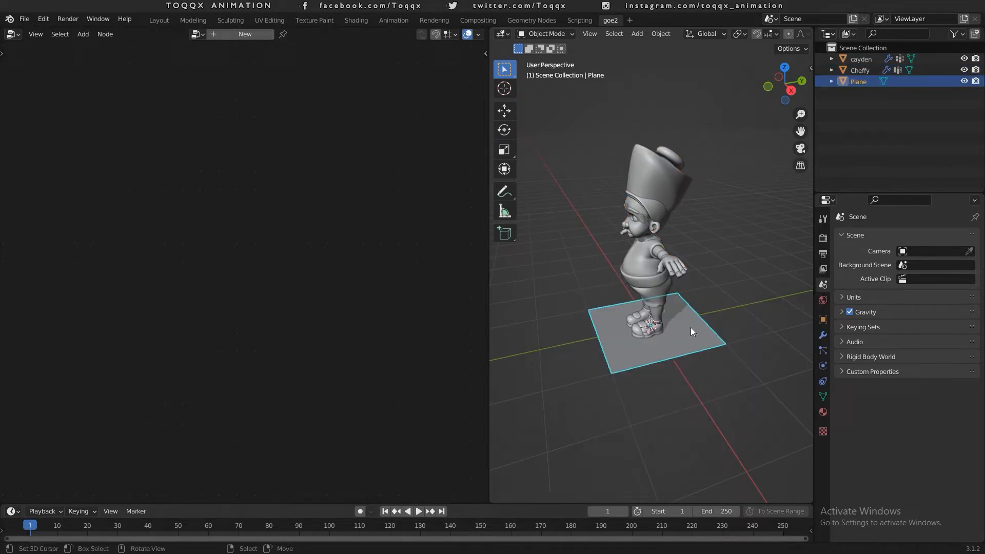
pyautogui.doubleClick(859, 83)
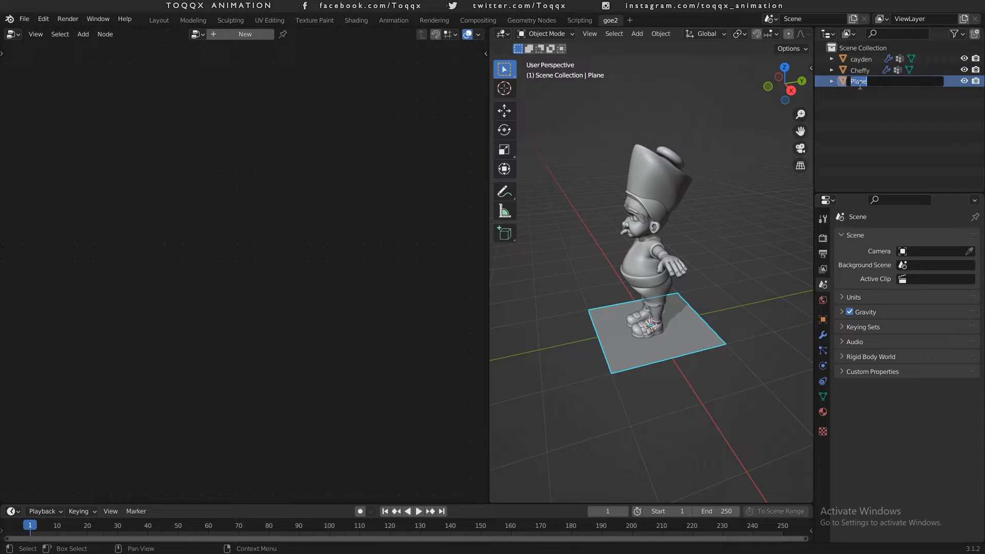
pyautogui.write('morphing')
pyautogui.press('Return')
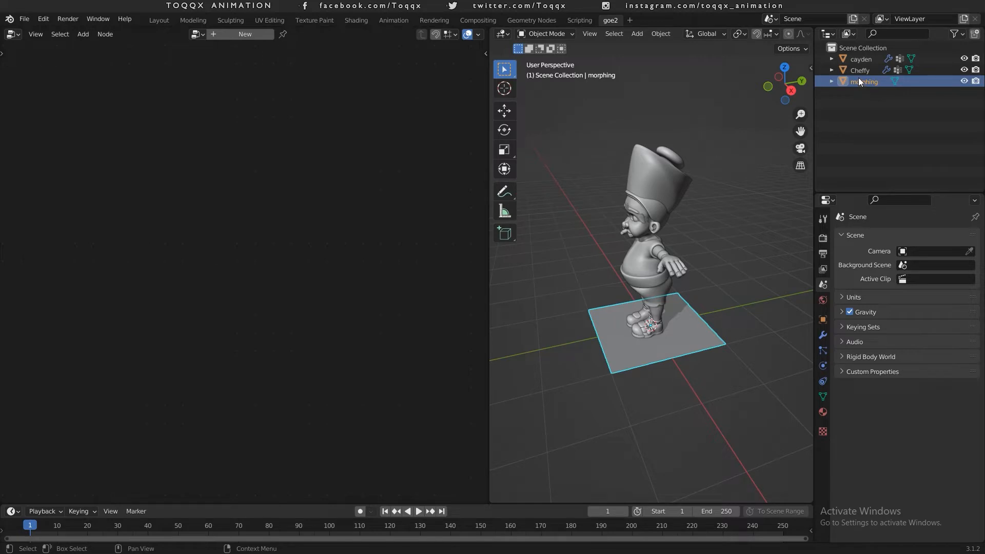
# Create a new geometry node tree on the morphing object and pin it in the node editor
pyautogui.click(254, 36)
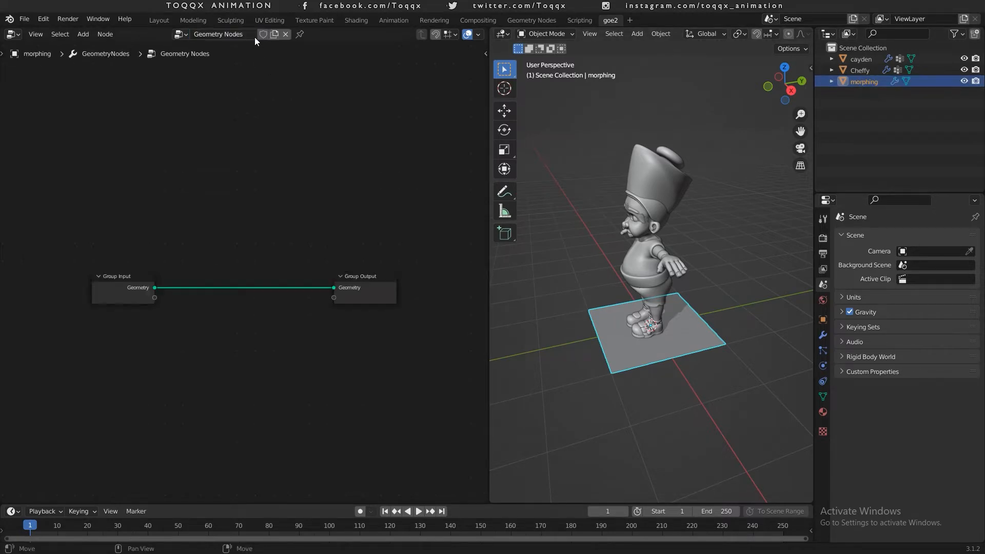
pyautogui.click(299, 34)
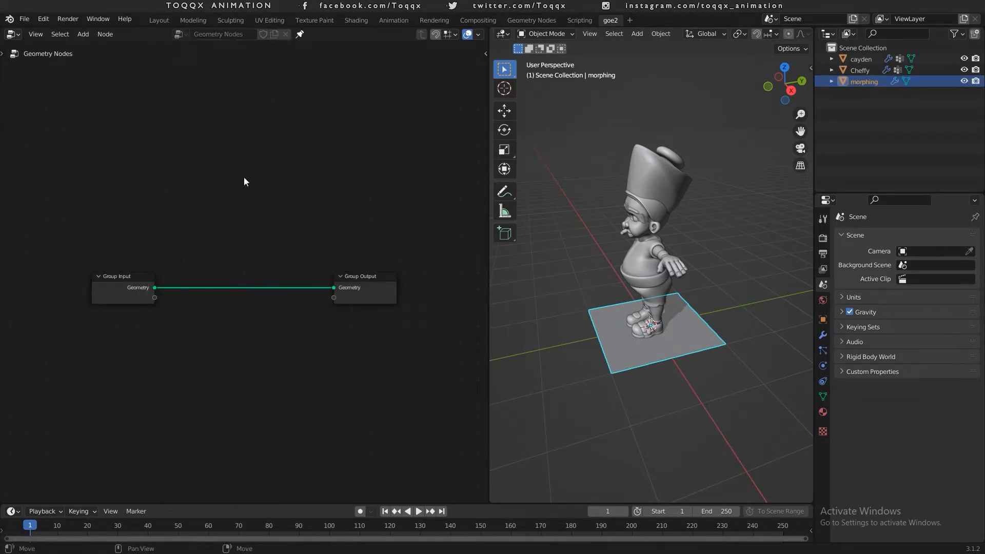
pyautogui.moveTo(244, 182); pyautogui.dragTo(248, 303, button='middle')
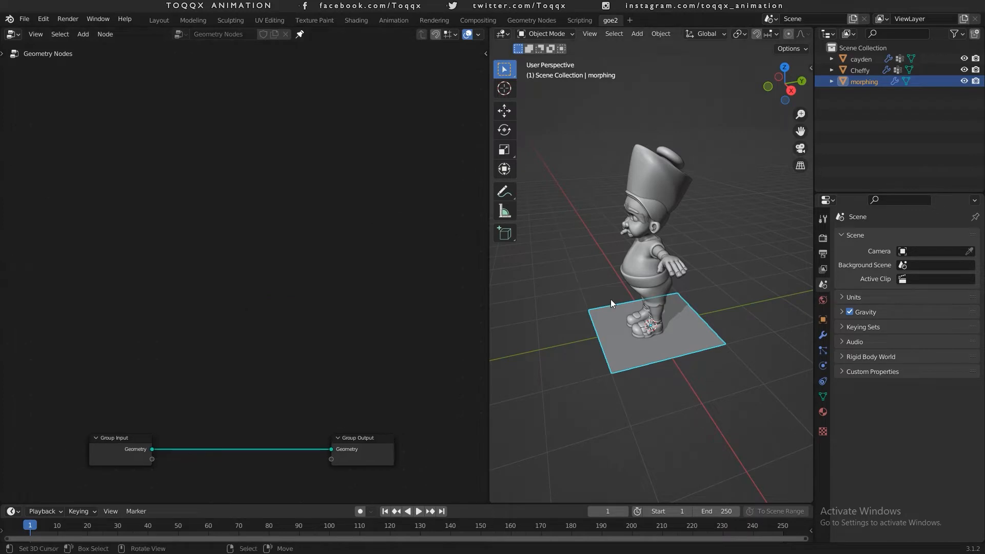
# Bring Cheffy and cayden into the node tree as stacked Object Info nodes and hide both characters in the viewport
pyautogui.click(860, 70)
pyautogui.moveTo(859, 70); pyautogui.dragTo(58, 113)
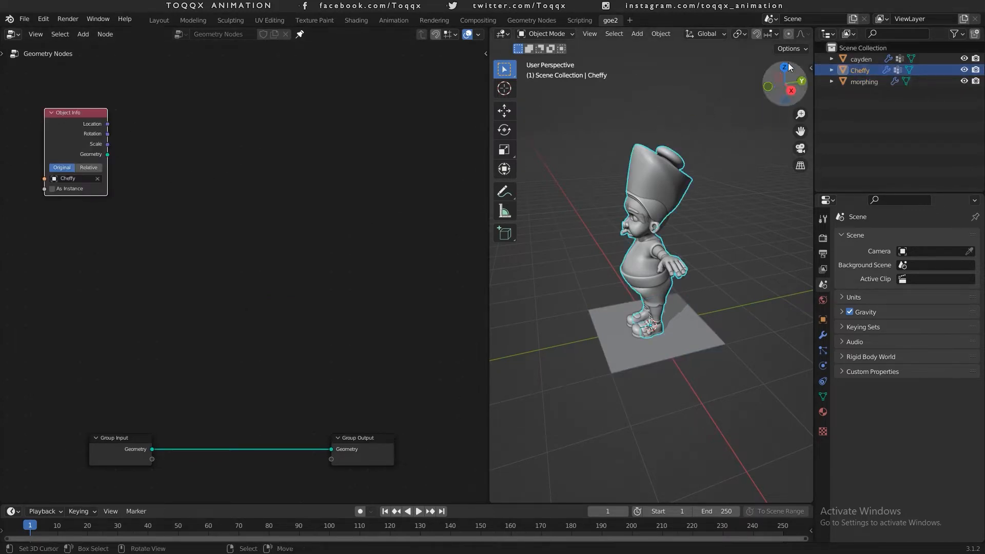
pyautogui.click(859, 59)
pyautogui.moveTo(860, 59); pyautogui.dragTo(42, 275)
pyautogui.moveTo(64, 129); pyautogui.dragTo(49, 152)
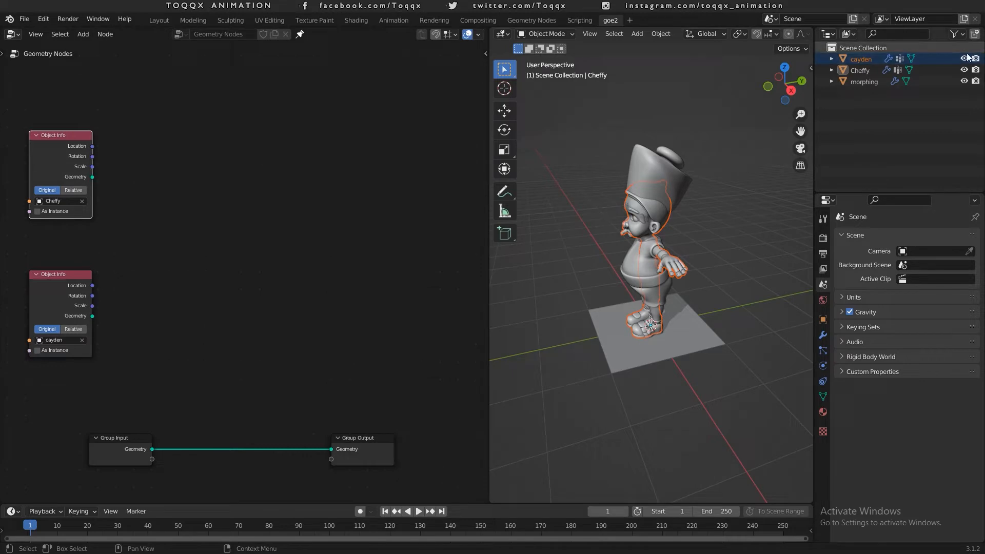
pyautogui.moveTo(964, 59); pyautogui.dragTo(965, 70)
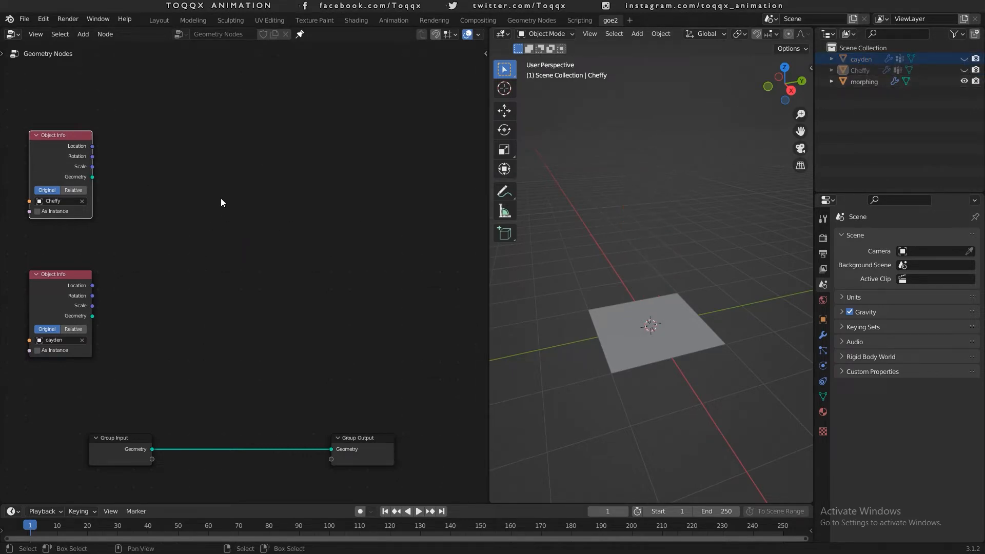
# Add a Capture Attribute node beside the Cheffy Object Info node
pyautogui.moveTo(232, 199); pyautogui.dragTo(274, 228, button='middle')
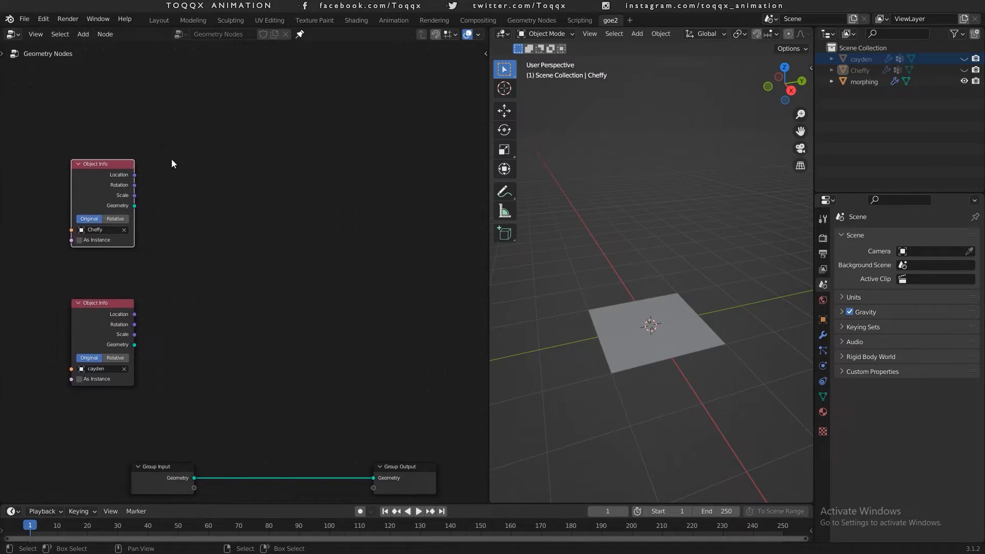
pyautogui.moveTo(192, 201); pyautogui.dragTo(183, 190, button='middle')
pyautogui.scroll(1, 235, 199)
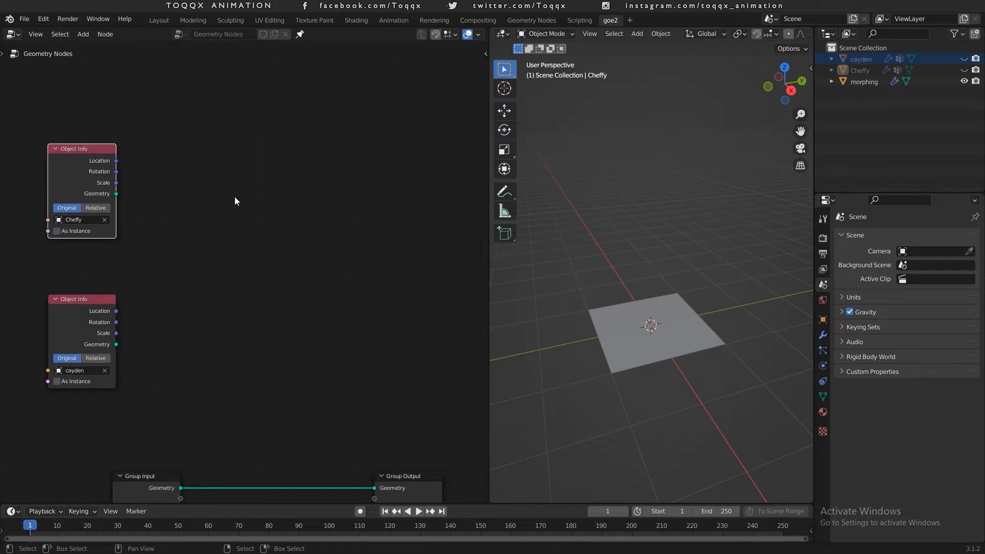
pyautogui.hotkey('shift', 'a')
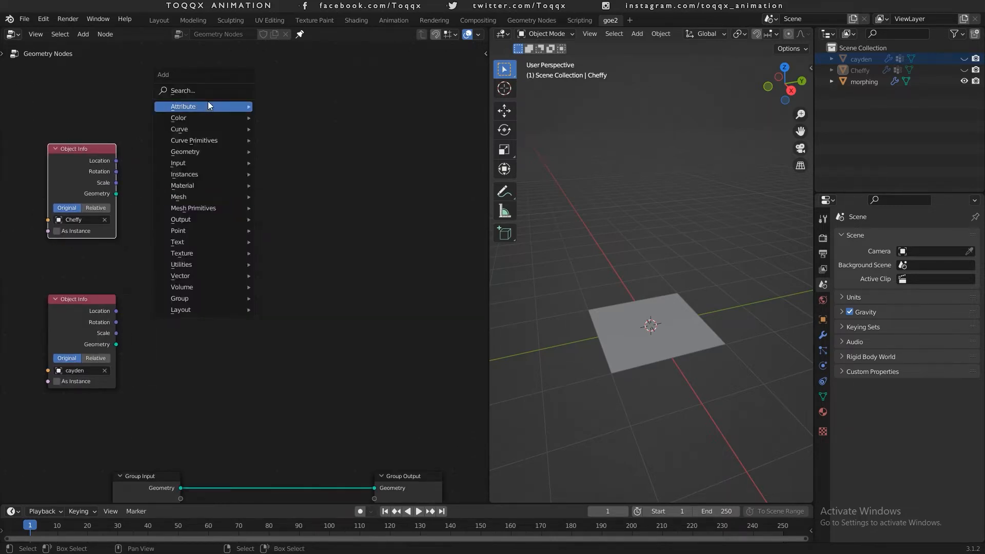
pyautogui.click(208, 92)
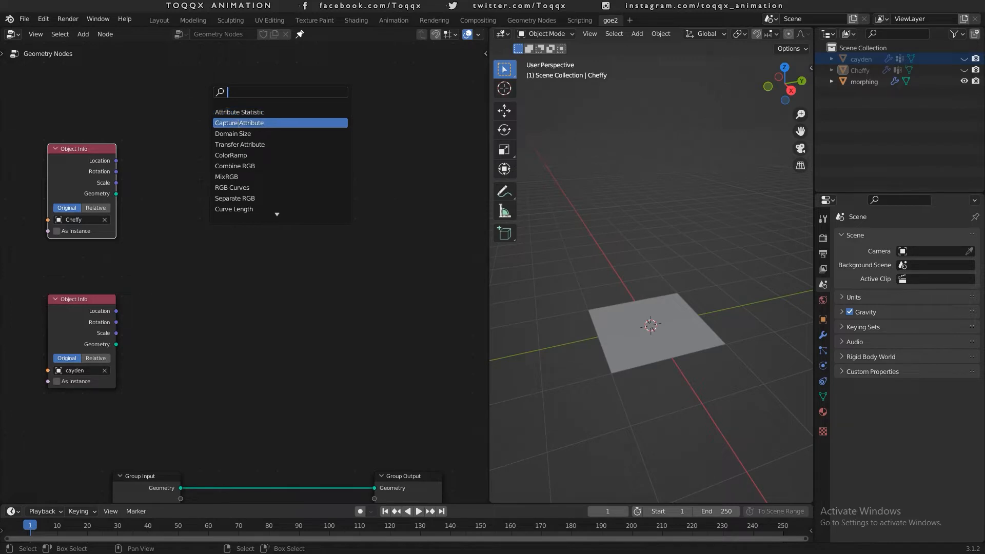
pyautogui.click(239, 124)
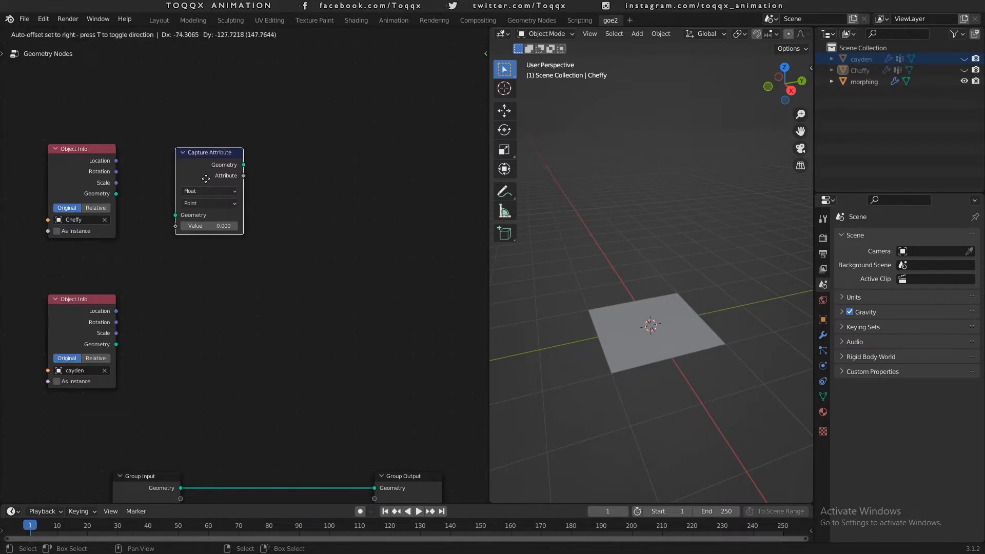
pyautogui.click(205, 179)
# Add a Set Position node after the Capture Attribute node
pyautogui.scroll(2, 284, 172)
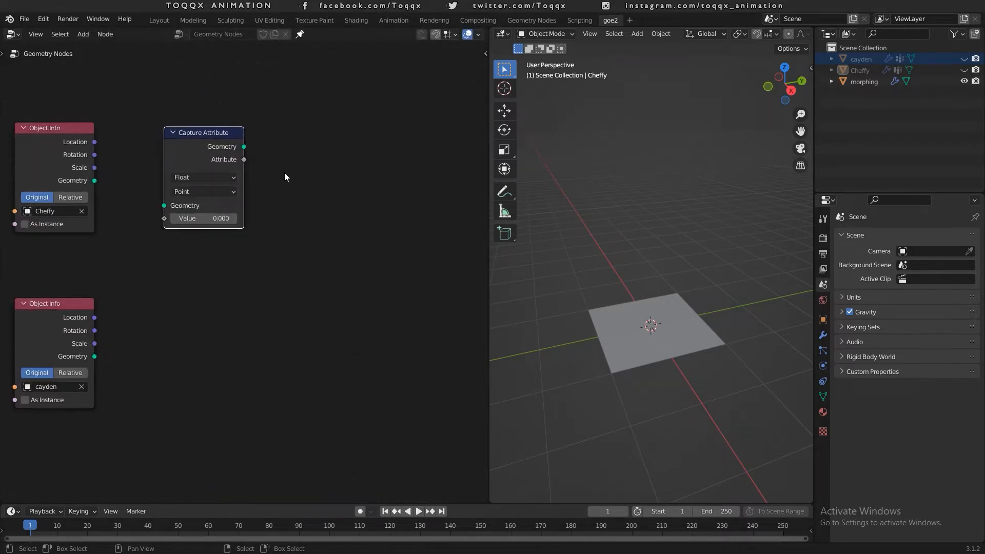
pyautogui.hotkey('shift', 'a')
pyautogui.click(326, 209)
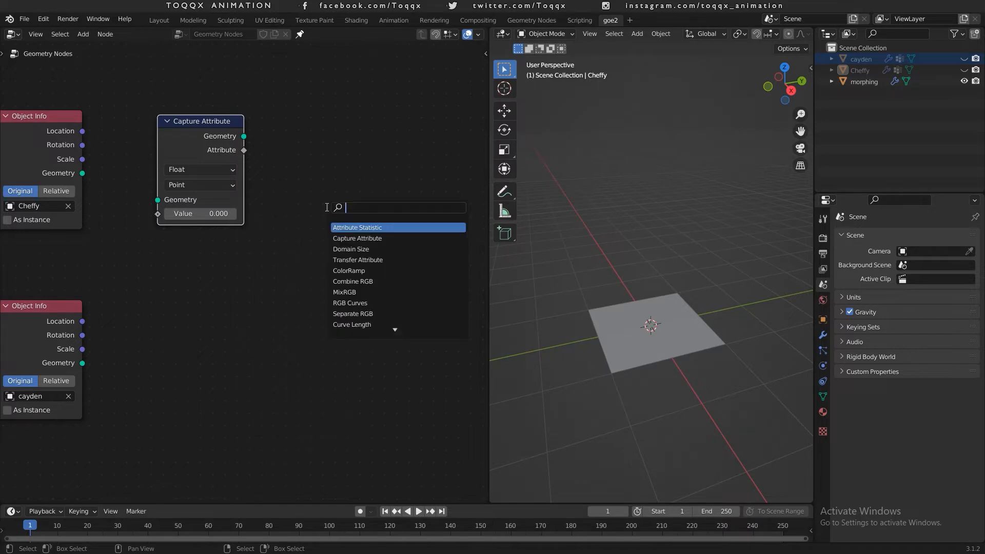
pyautogui.write('set')
pyautogui.press('Down')
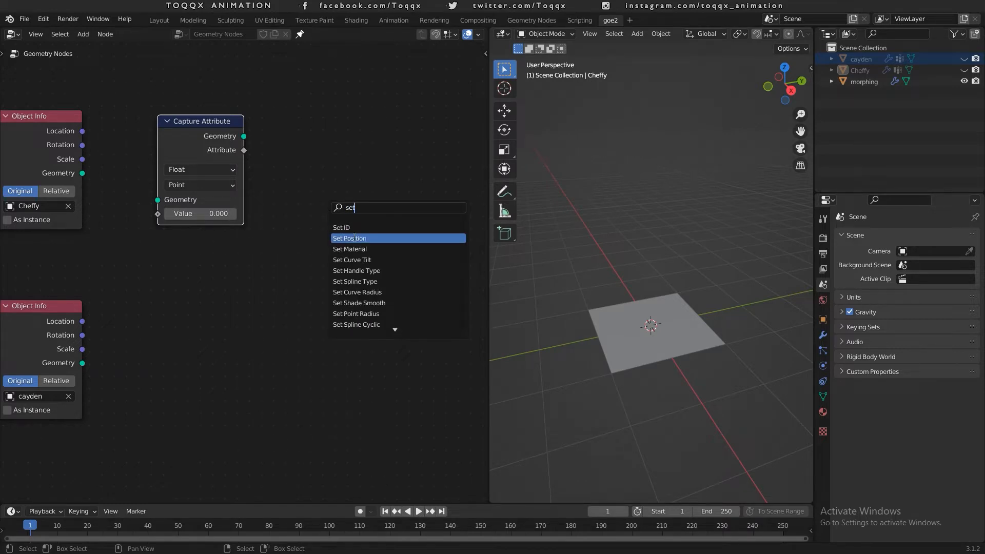
pyautogui.press('Return')
pyautogui.click(361, 285)
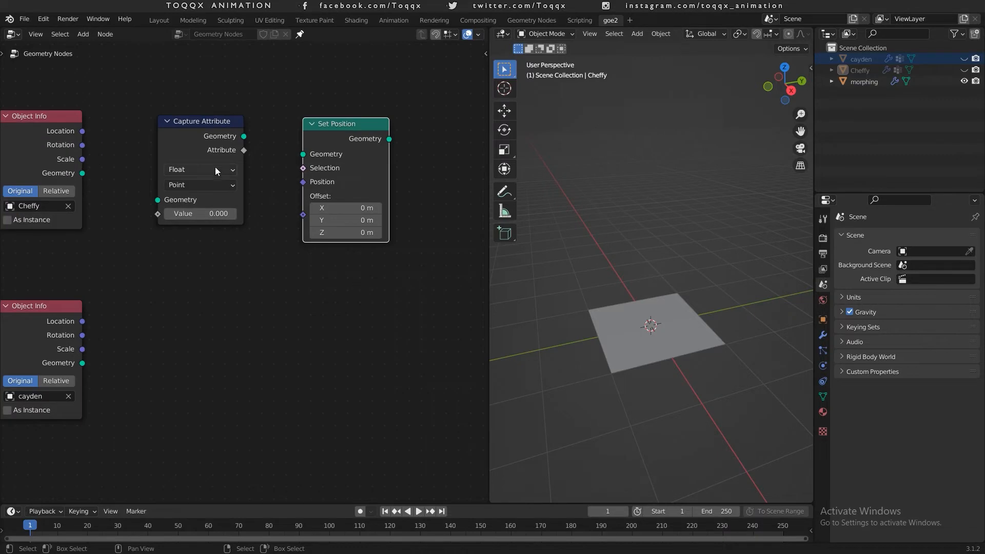
# Set Capture Attribute's data type to Vector and route Cheffy's geometry through it into Set Position
pyautogui.click(214, 169)
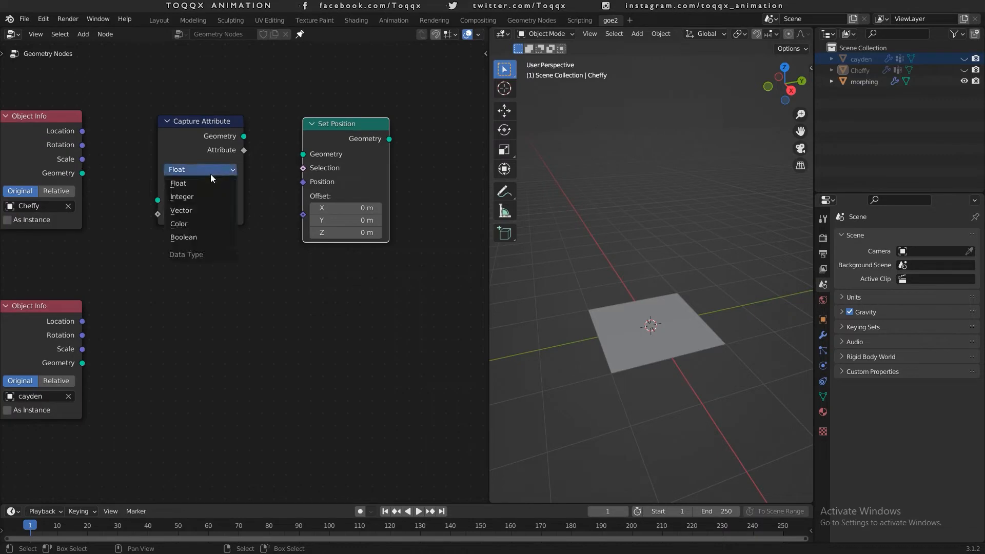
pyautogui.click(205, 210)
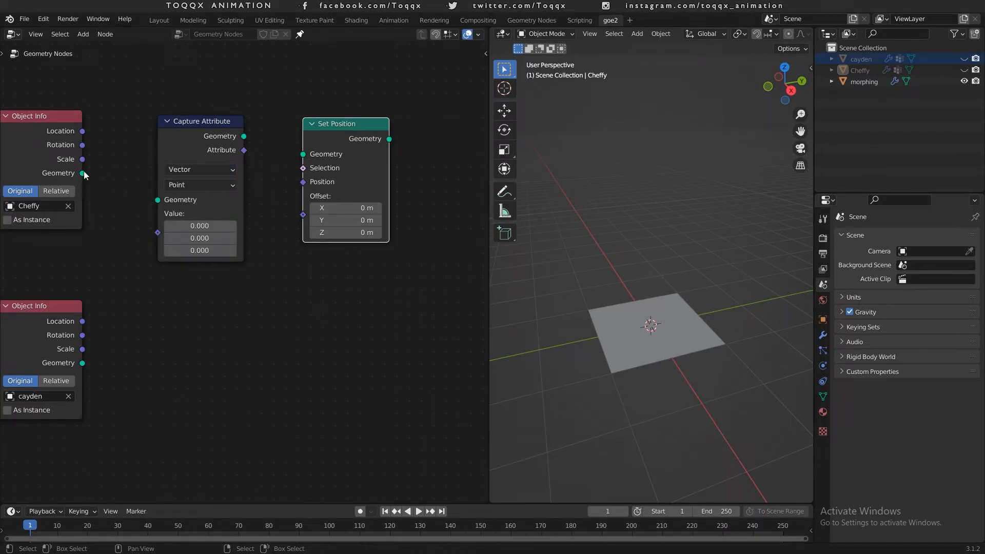
pyautogui.moveTo(83, 174); pyautogui.dragTo(158, 200)
pyautogui.moveTo(243, 135); pyautogui.dragTo(305, 156)
# Delete the Group Input node from the node tree
pyautogui.press('Home')
pyautogui.click(169, 402)
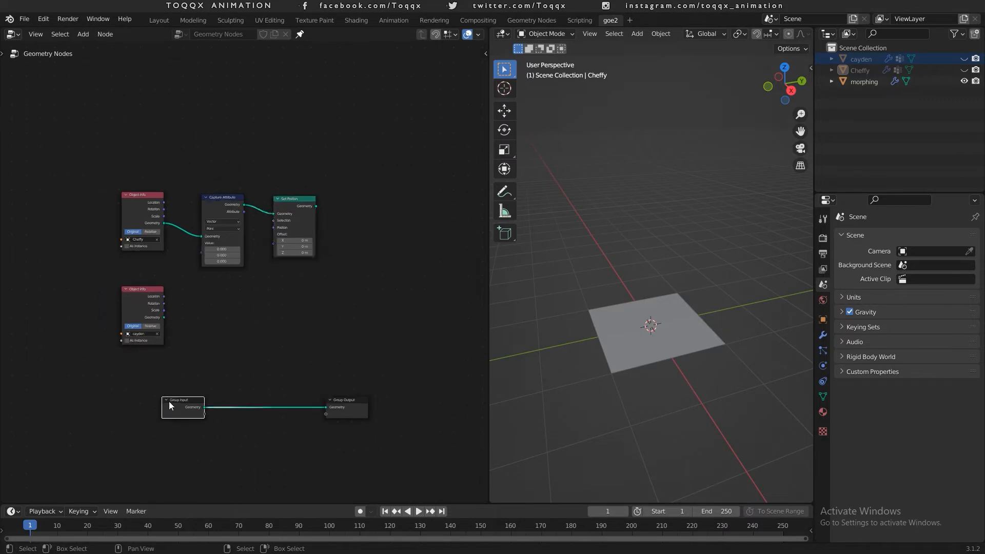
pyautogui.press('x')
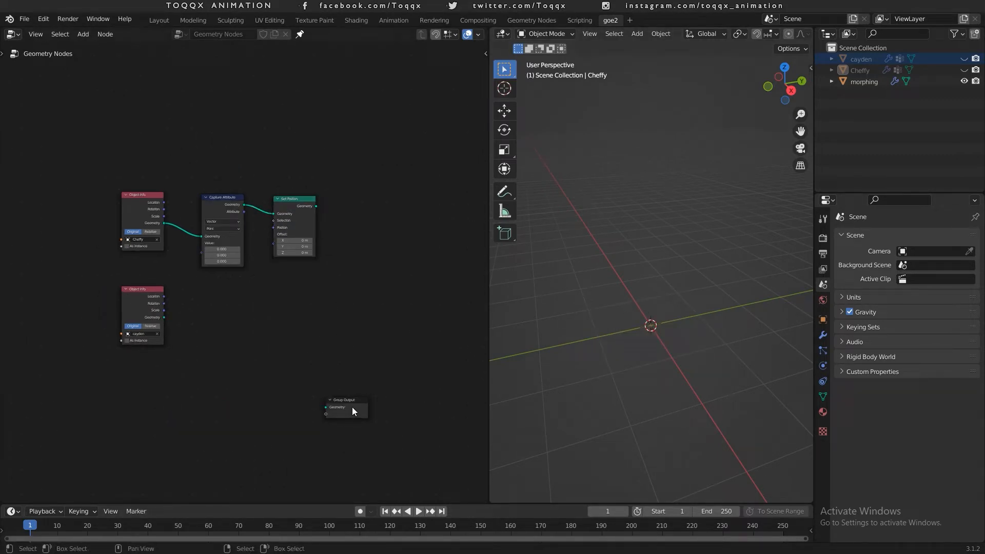
# Move the Group Output node beside Set Position and connect Set Position's geometry to it
pyautogui.scroll(3, 352, 408)
pyautogui.moveTo(407, 485); pyautogui.dragTo(444, 180)
pyautogui.moveTo(400, 315); pyautogui.dragTo(279, 323, button='middle')
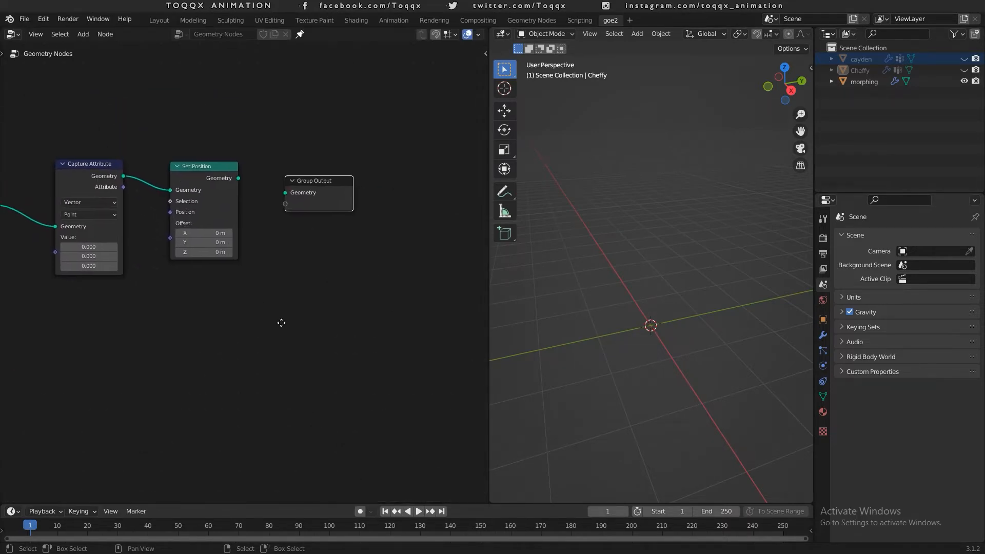
pyautogui.scroll(1, 257, 249)
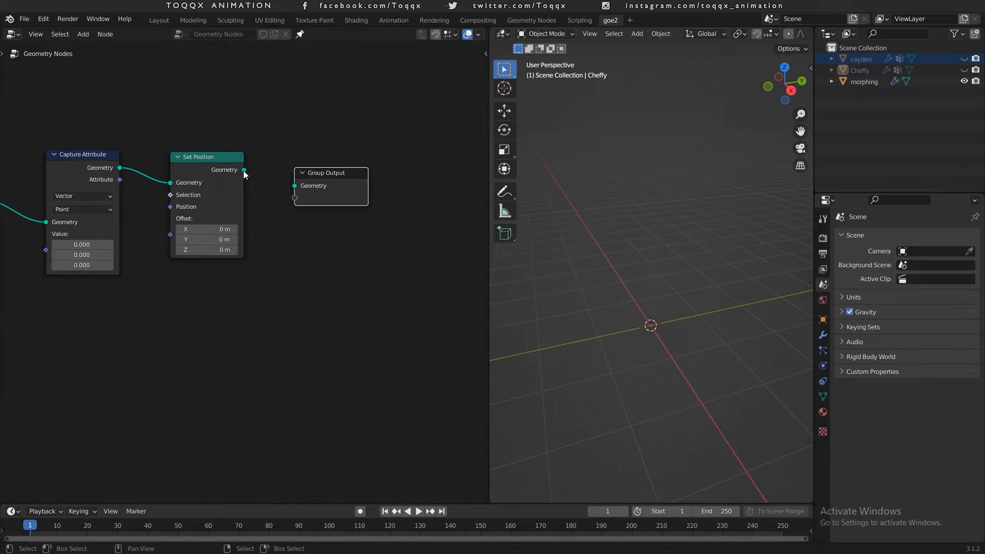
pyautogui.moveTo(244, 170); pyautogui.dragTo(294, 185)
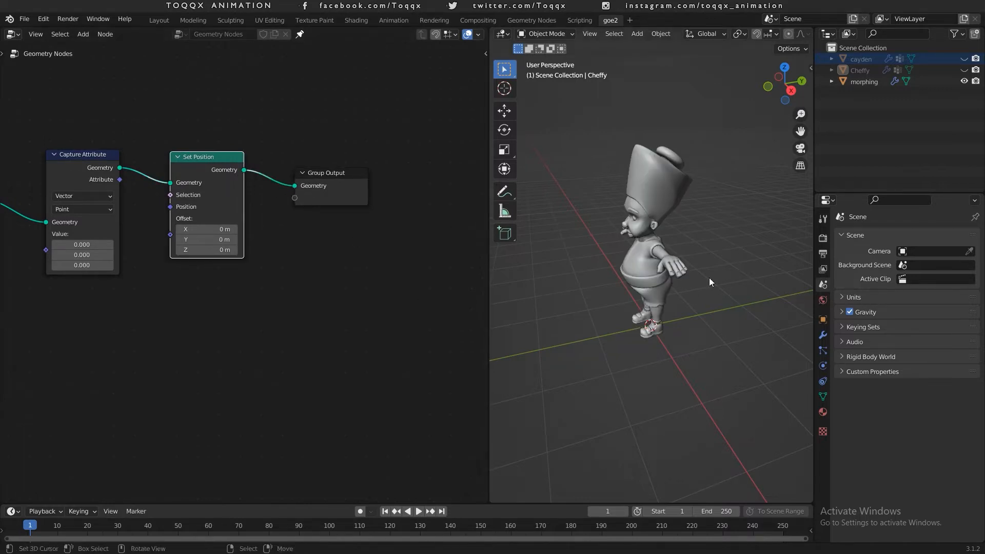
pyautogui.scroll(3, 681, 195)
pyautogui.scroll(-3, 681, 200)
pyautogui.scroll(2, 679, 210)
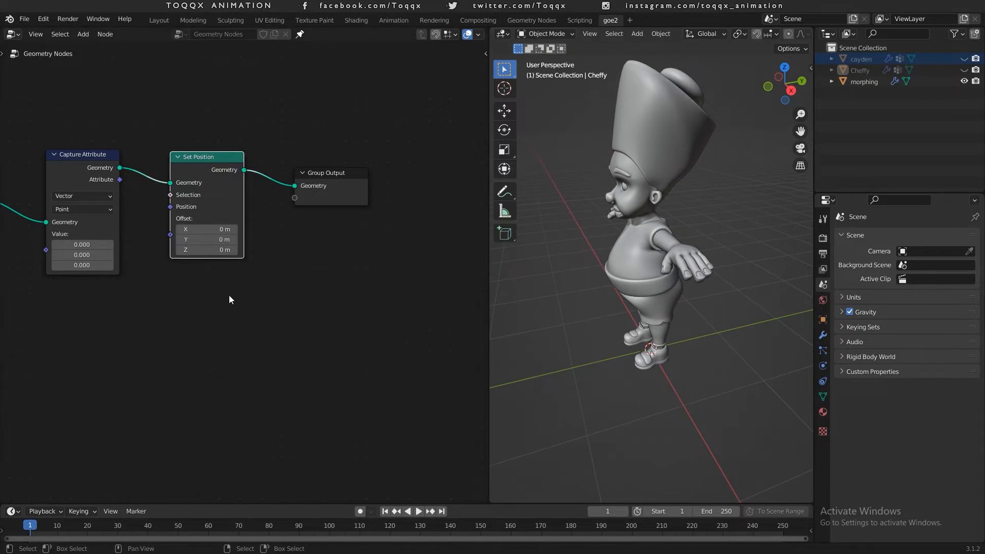
# Move the cayden Object Info node further below the Cheffy node chain
pyautogui.moveTo(229, 295); pyautogui.dragTo(369, 252, button='middle')
pyautogui.scroll(-1, 335, 257)
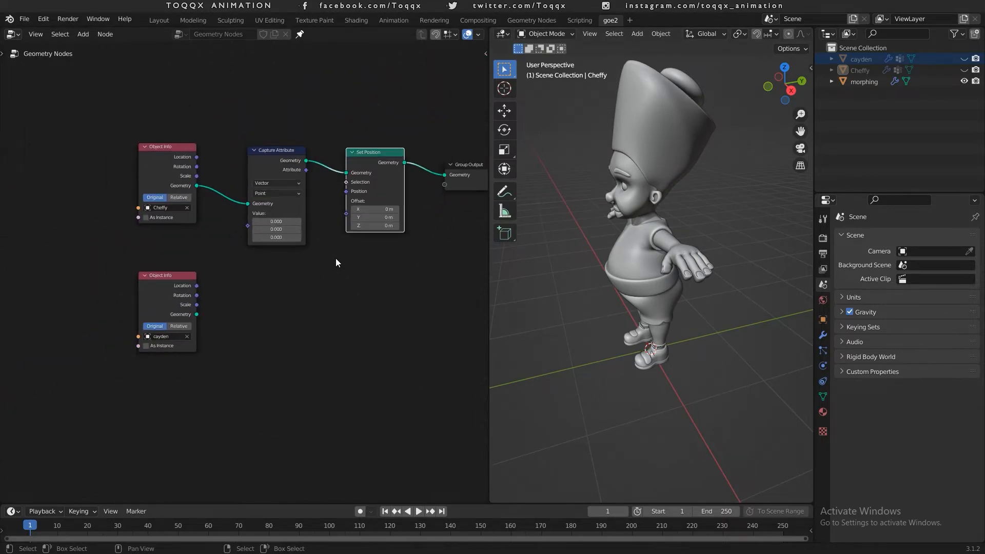
pyautogui.scroll(-1, 205, 262)
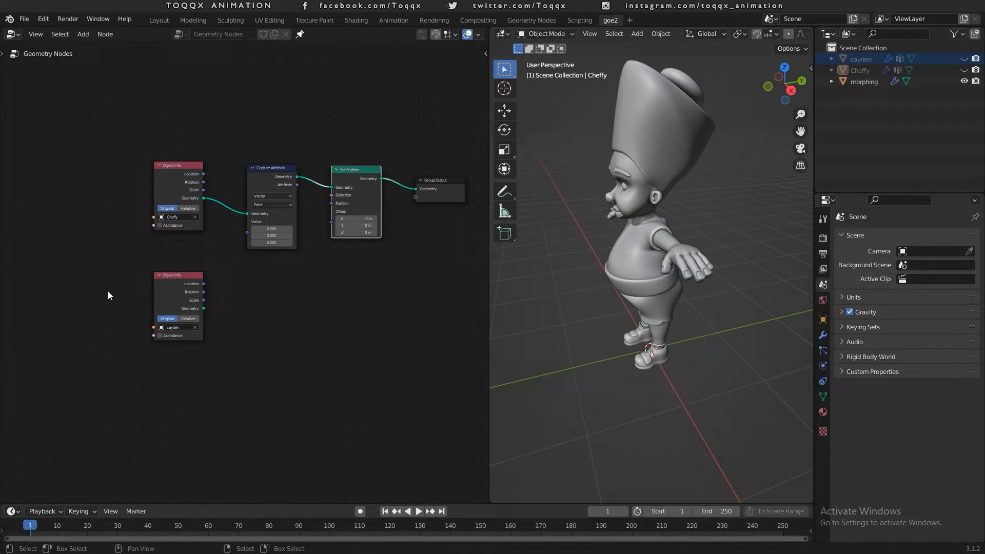
pyautogui.moveTo(162, 297); pyautogui.dragTo(157, 343)
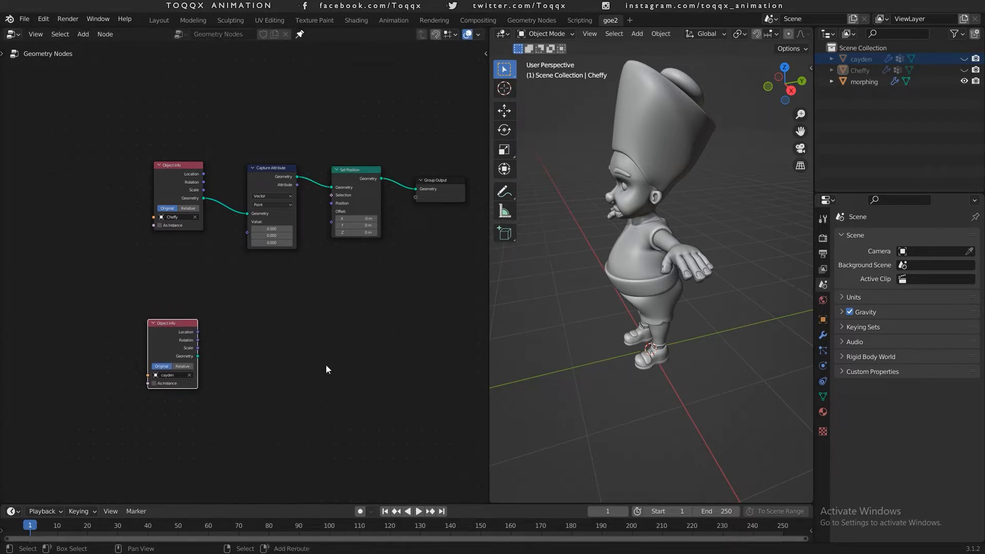
# Add a Transfer Attribute node beside the cayden Object Info node
pyautogui.hotkey('shift', 'a')
pyautogui.click(309, 319)
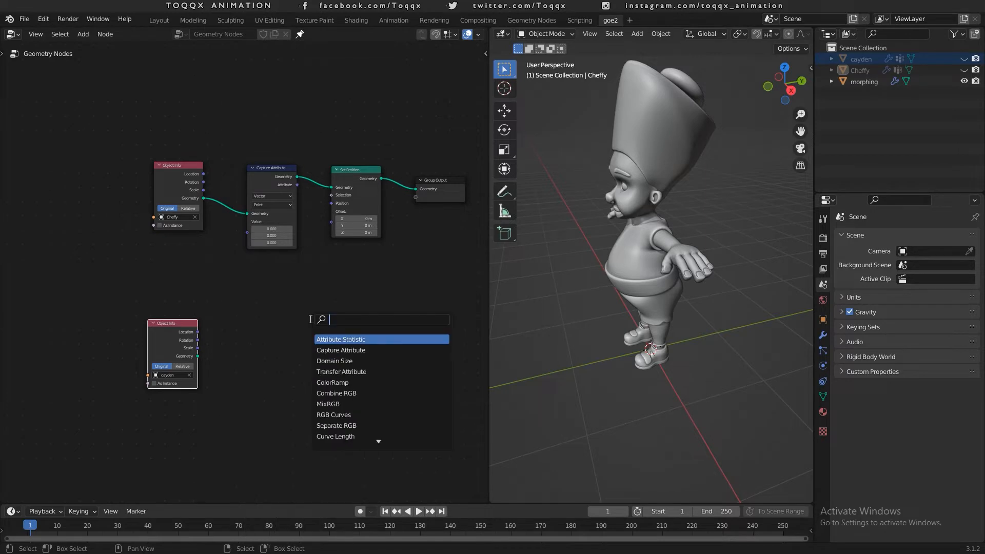
pyautogui.write('tr')
pyautogui.press('Down')
pyautogui.press('Down')
pyautogui.press('Down')
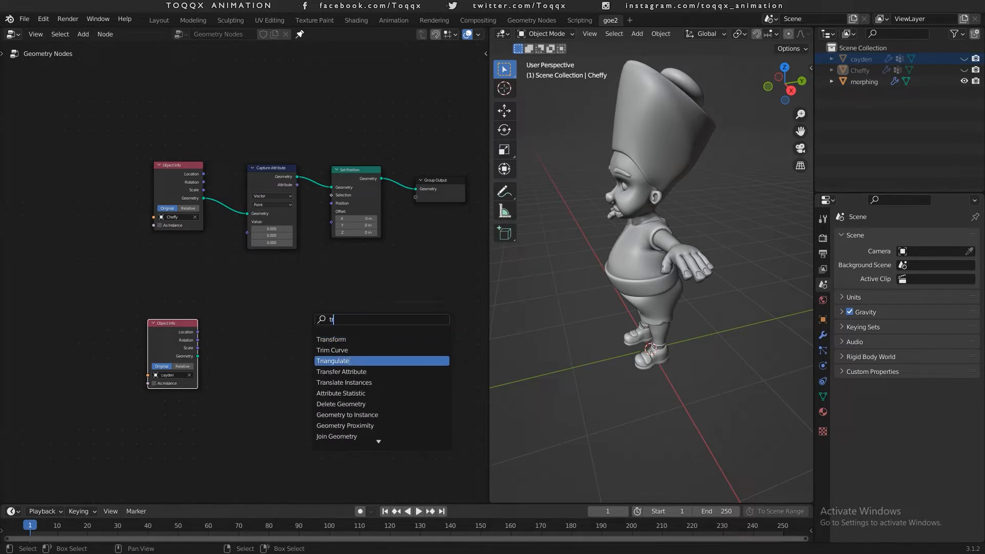
pyautogui.press('Return')
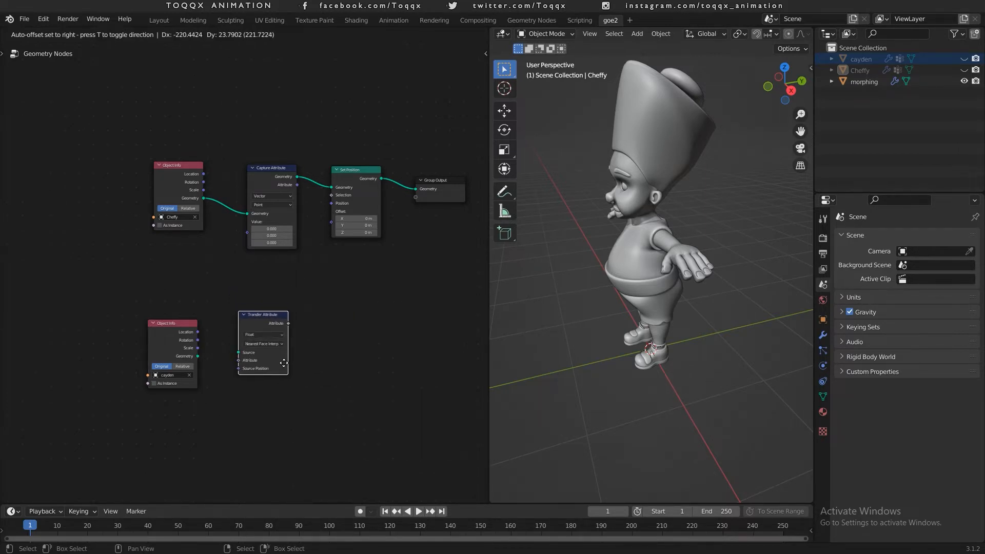
pyautogui.click(282, 353)
# Add a Position node between the Cheffy and cayden Object Info nodes
pyautogui.scroll(3, 287, 355)
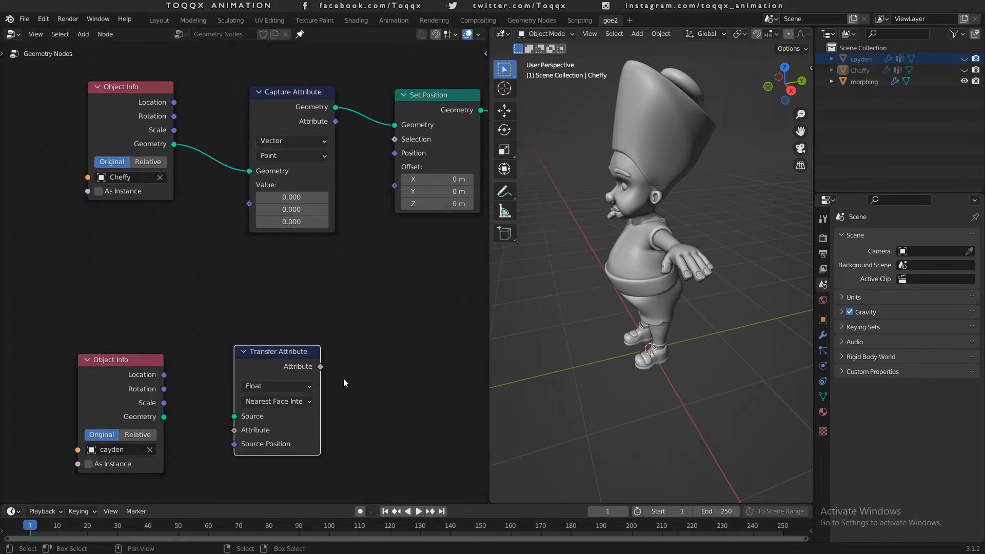
pyautogui.moveTo(346, 378); pyautogui.dragTo(390, 304, button='middle')
pyautogui.scroll(1, 390, 306)
pyautogui.scroll(1, 389, 308)
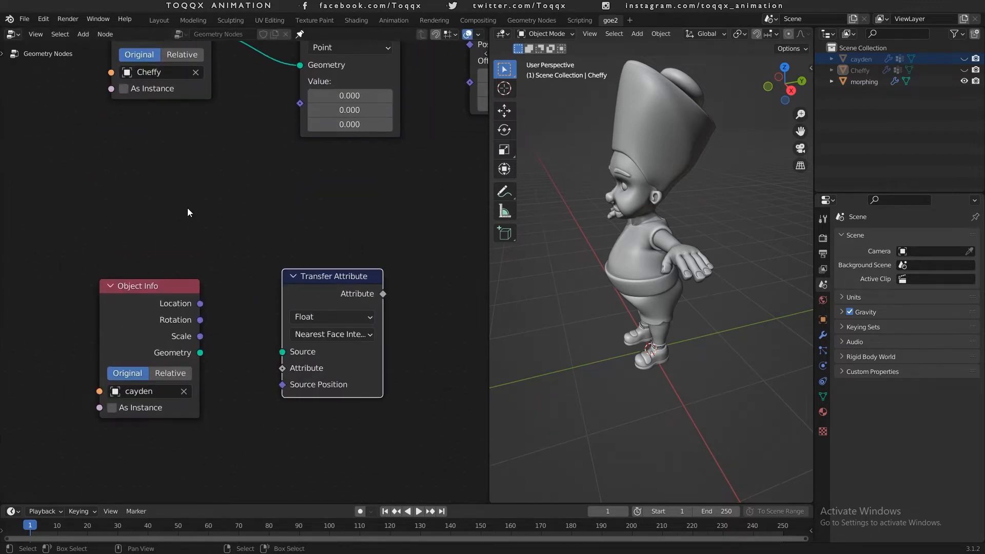
pyautogui.hotkey('shift', 'a')
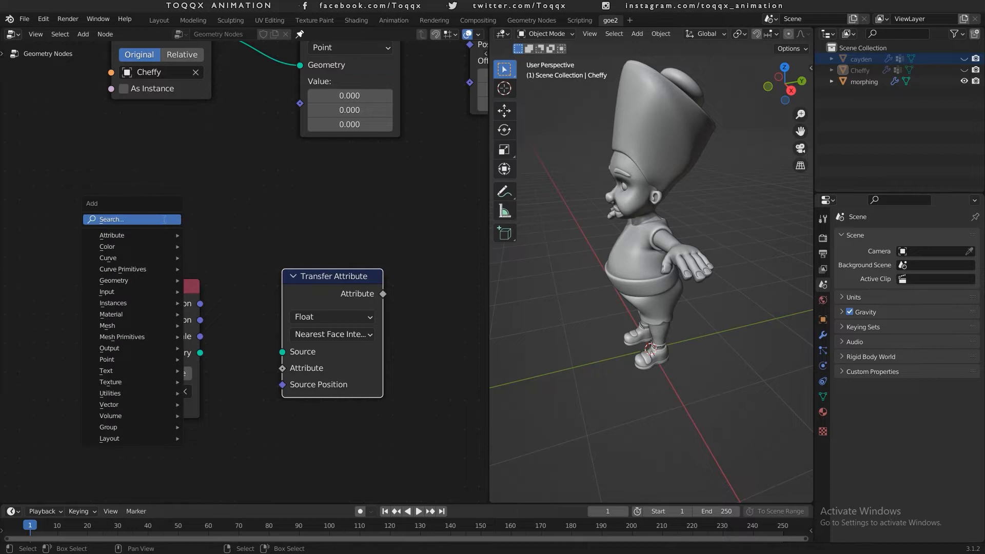
pyautogui.click(163, 219)
pyautogui.write('po')
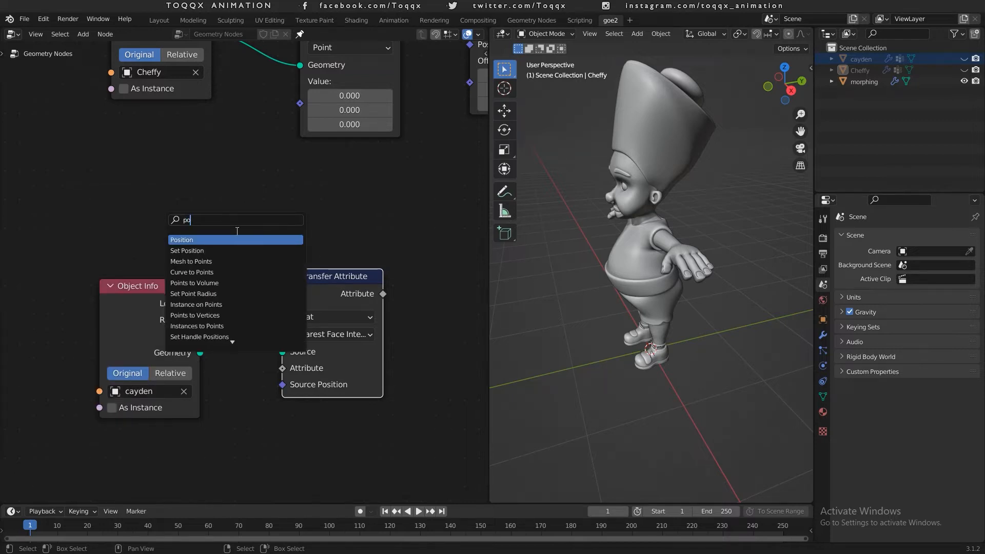
pyautogui.press('Return')
pyautogui.click(208, 192)
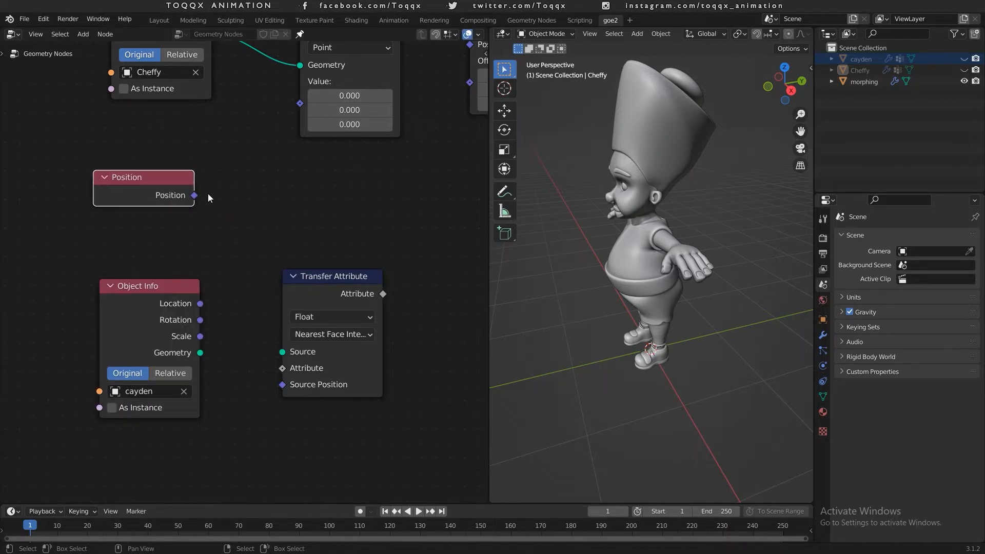
# Set Transfer Attribute's data type to Vector and its mapping to Index
pyautogui.click(339, 317)
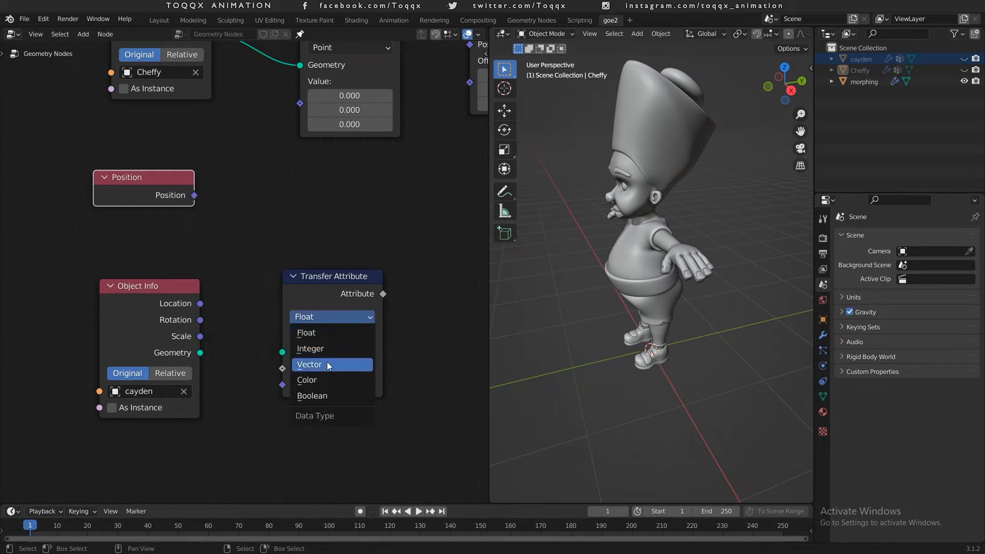
pyautogui.click(327, 363)
pyautogui.click(337, 335)
pyautogui.click(312, 382)
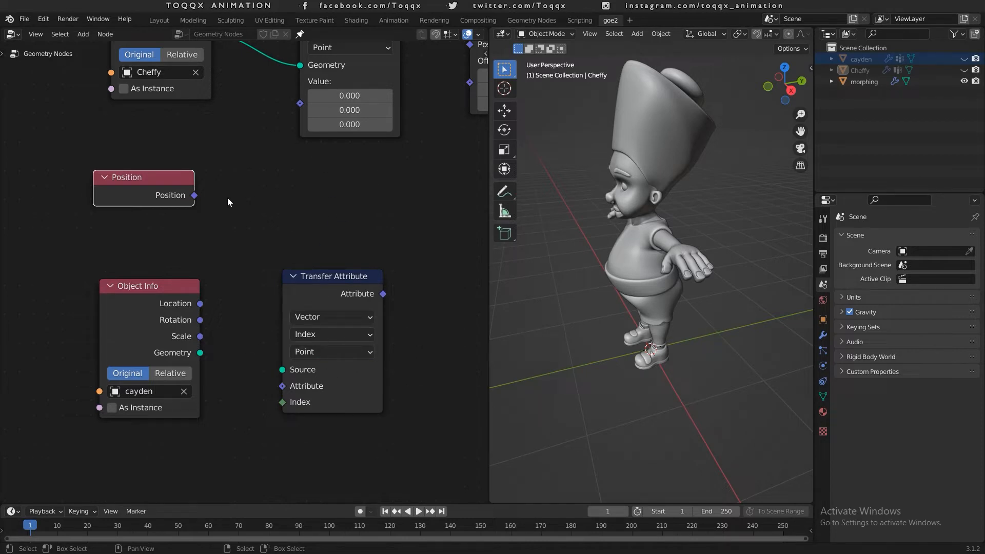
# Connect Position to Capture Attribute's Value and Transfer Attribute's Attribute, and cayden's Geometry to Transfer Attribute's Source
pyautogui.moveTo(194, 195); pyautogui.dragTo(293, 102)
pyautogui.moveTo(200, 353); pyautogui.dragTo(209, 360)
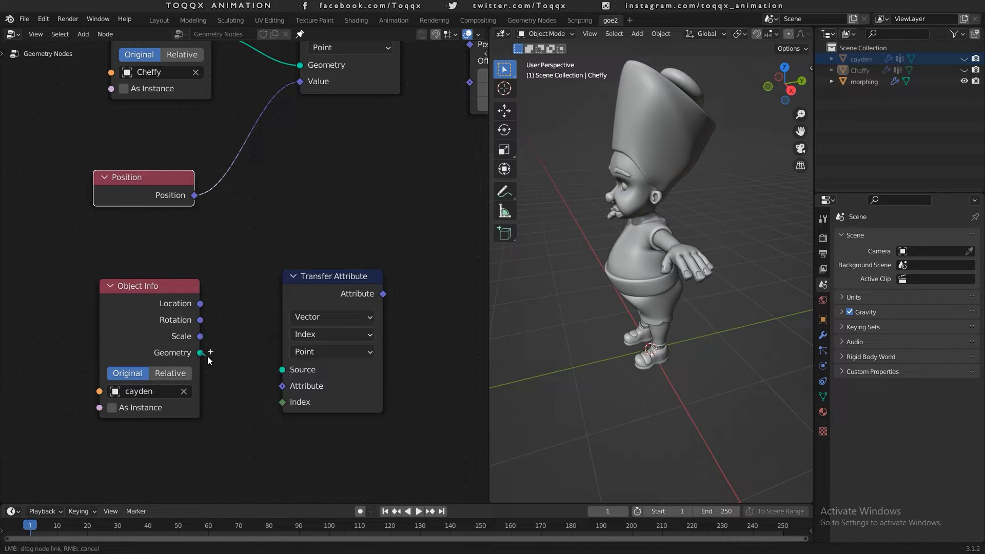
pyautogui.moveTo(304, 361); pyautogui.dragTo(292, 368)
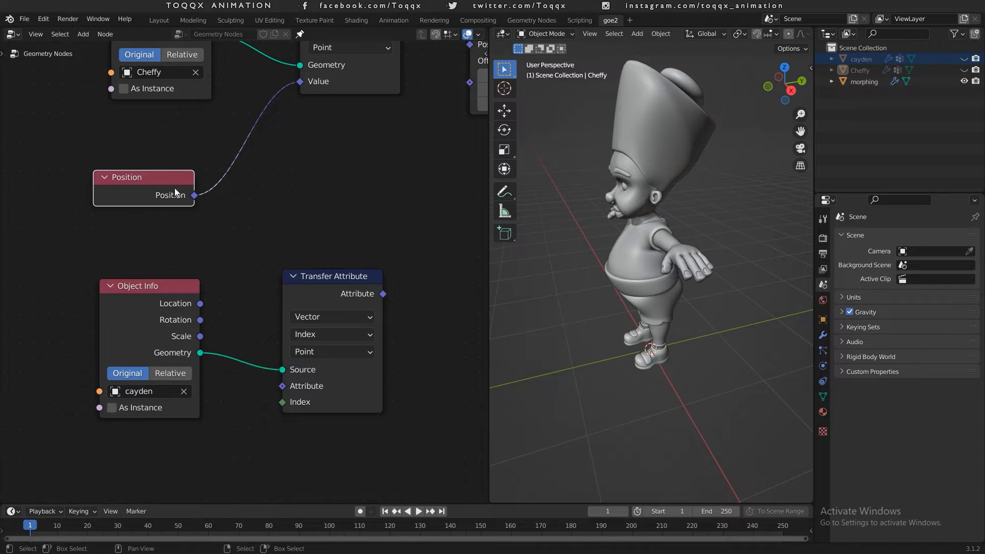
pyautogui.moveTo(193, 195); pyautogui.dragTo(282, 385)
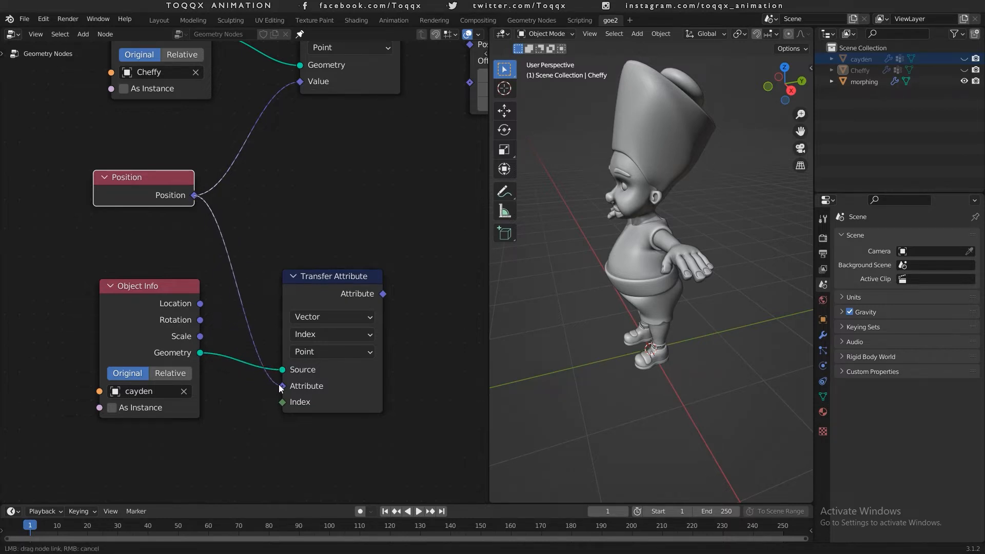
# Move Set Position and Group Output together farther from Capture Attribute to make room between the nodes
pyautogui.scroll(-4, 321, 261)
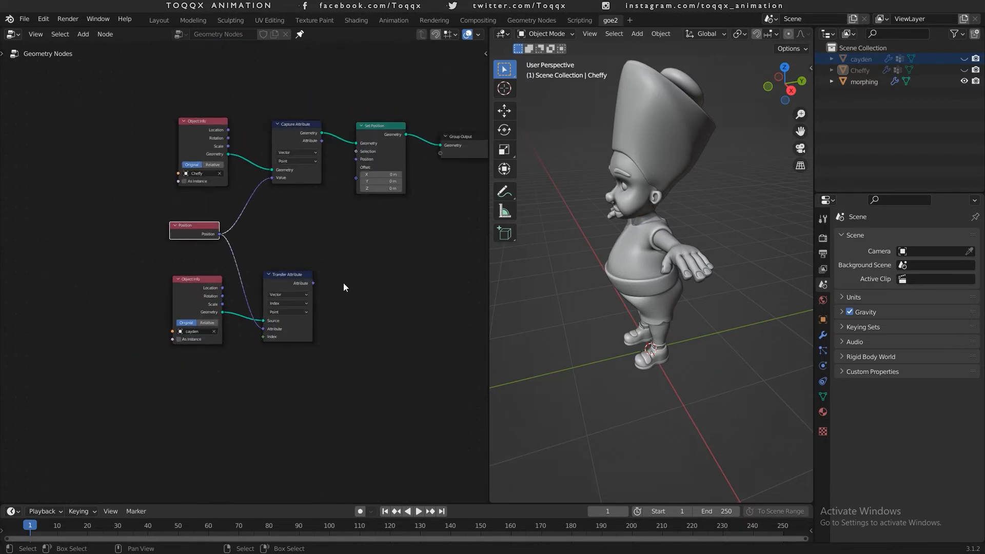
pyautogui.moveTo(343, 282); pyautogui.dragTo(203, 342, button='middle')
pyautogui.click(254, 193)
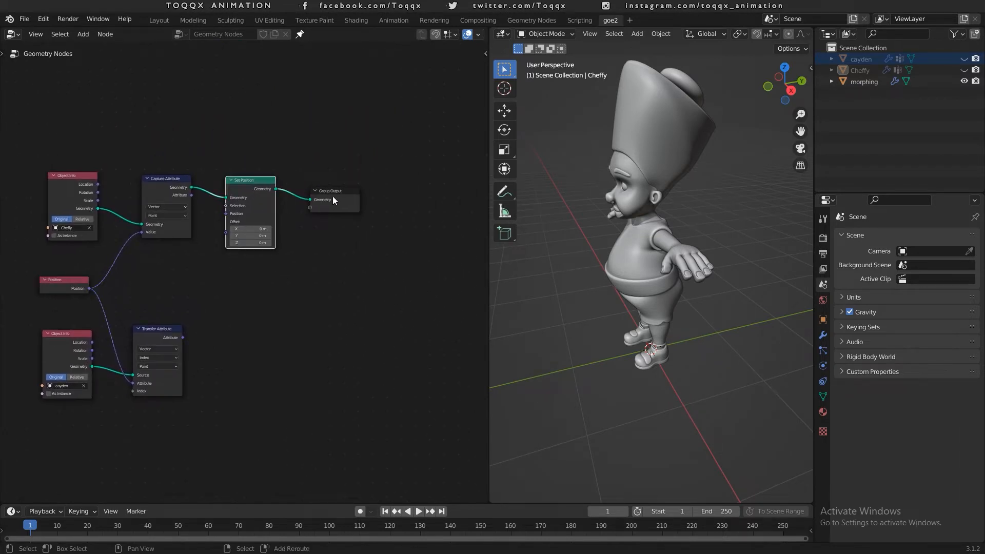
pyautogui.keyDown('shift'); pyautogui.click(334, 196); pyautogui.keyUp('shift')
pyautogui.moveTo(334, 195); pyautogui.dragTo(454, 197)
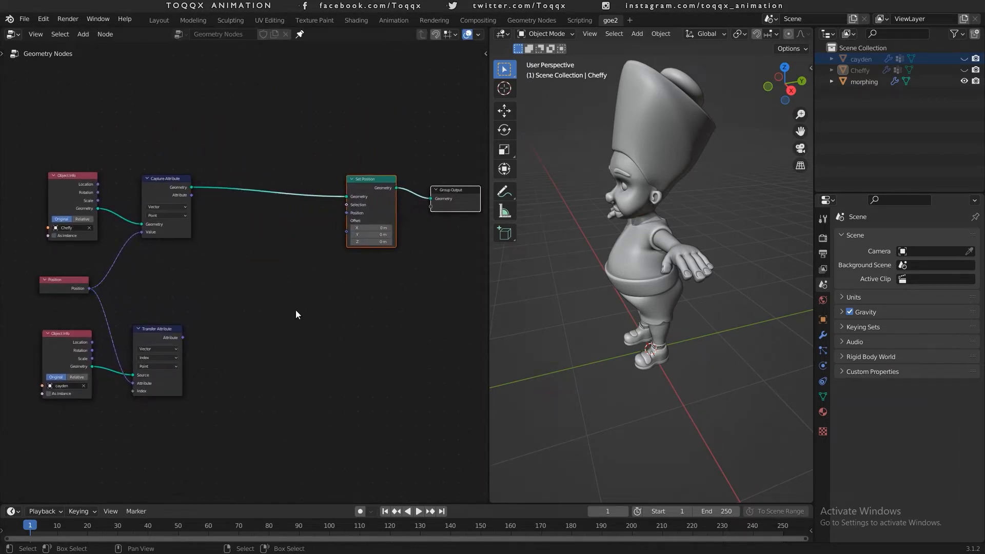
# Add a MixRGB node between the attribute nodes and Set Position
pyautogui.scroll(1, 266, 307)
pyautogui.moveTo(207, 295); pyautogui.dragTo(306, 294, button='middle')
pyautogui.scroll(1, 322, 284)
pyautogui.scroll(1, 337, 295)
pyautogui.scroll(1, 307, 299)
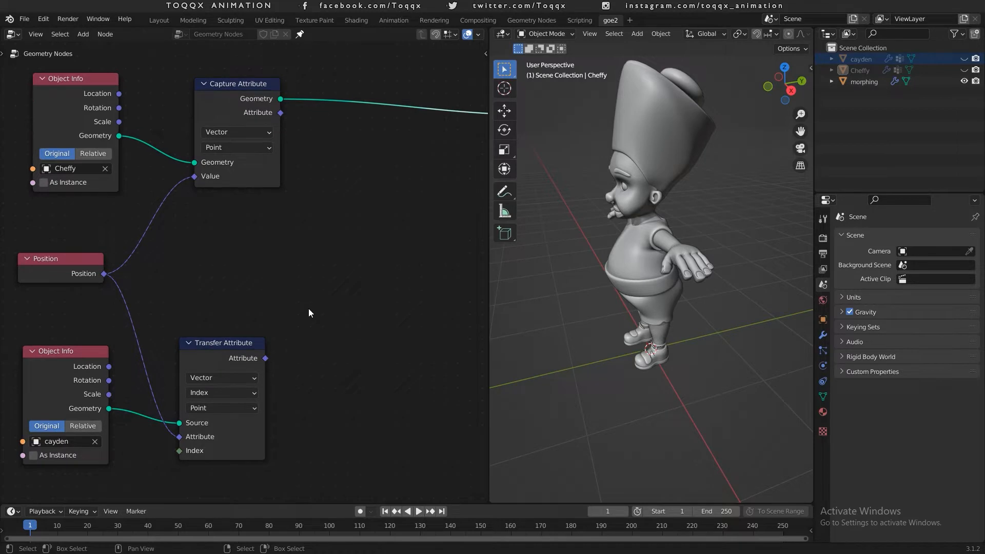
pyautogui.hotkey('shift', 'a')
pyautogui.click(308, 309)
pyautogui.write('mix')
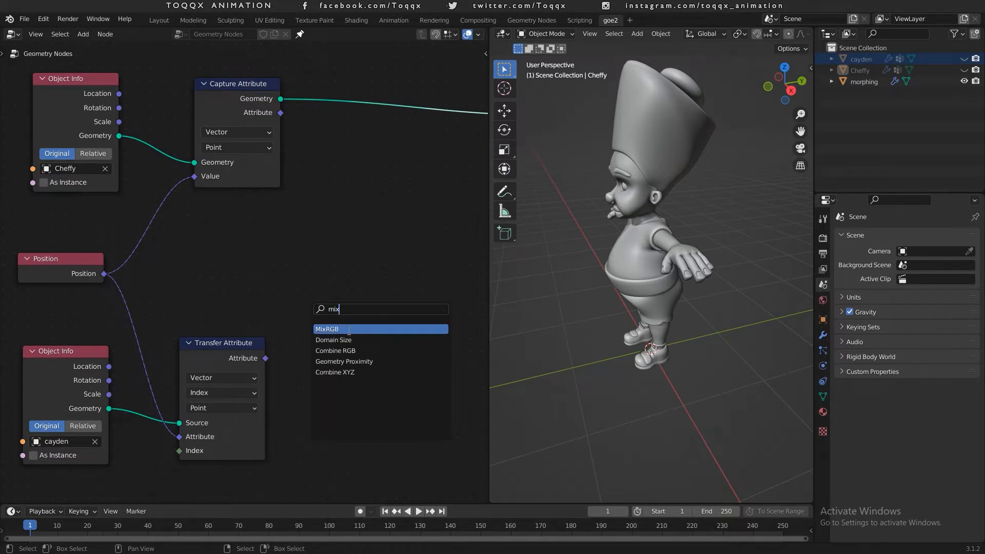
pyautogui.click(348, 328)
pyautogui.click(294, 288)
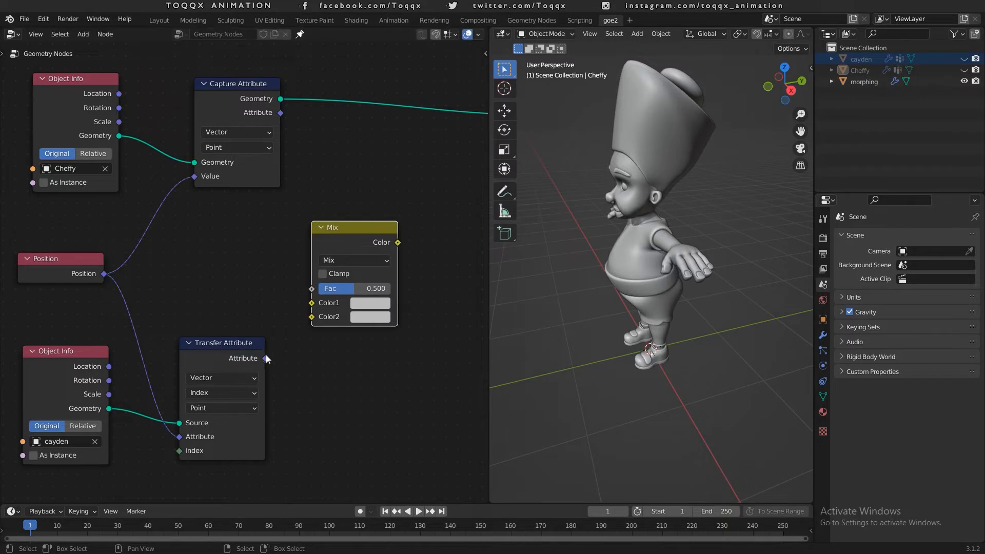
# Feed Capture Attribute's attribute into Mix's Color1 and Transfer Attribute's into Color2, and connect Mix's Color to Set Position's Position
pyautogui.moveTo(266, 357); pyautogui.dragTo(309, 319)
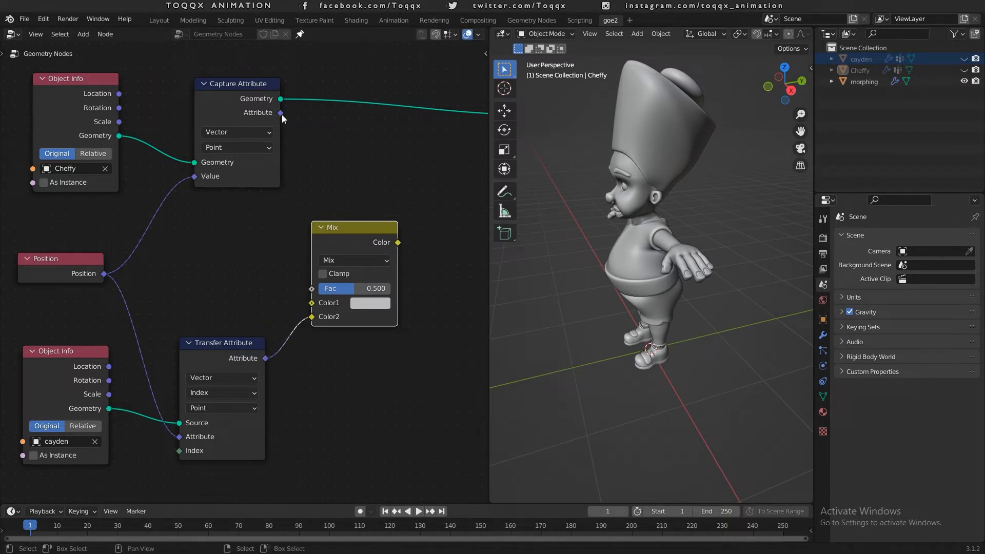
pyautogui.moveTo(281, 115); pyautogui.dragTo(311, 303)
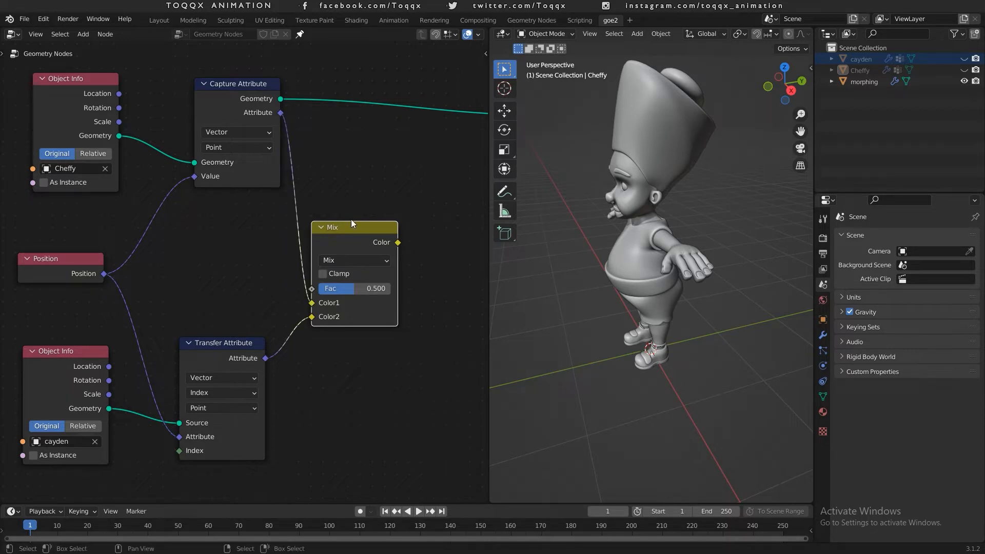
pyautogui.moveTo(352, 223); pyautogui.dragTo(378, 204)
pyautogui.moveTo(398, 351); pyautogui.dragTo(242, 340, button='middle')
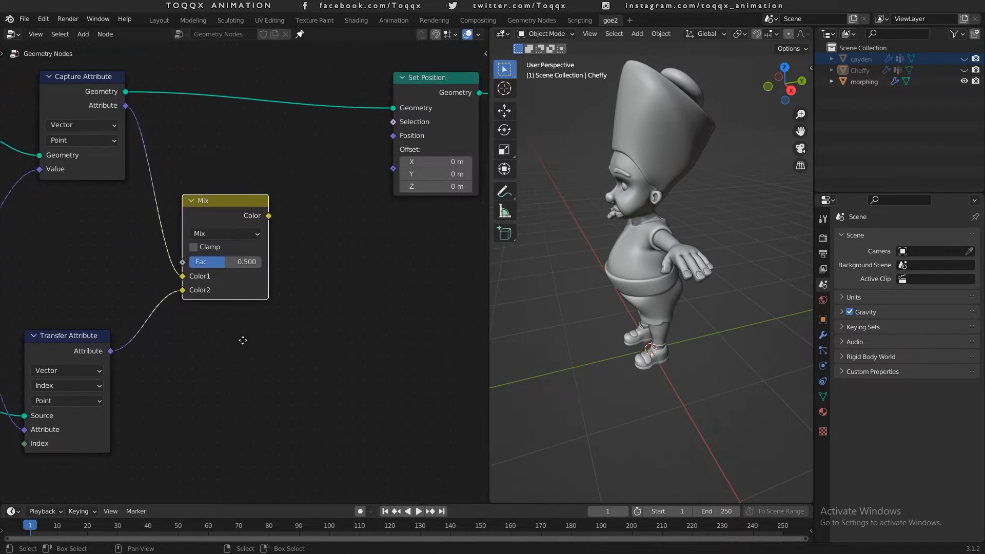
pyautogui.moveTo(271, 217); pyautogui.dragTo(408, 145)
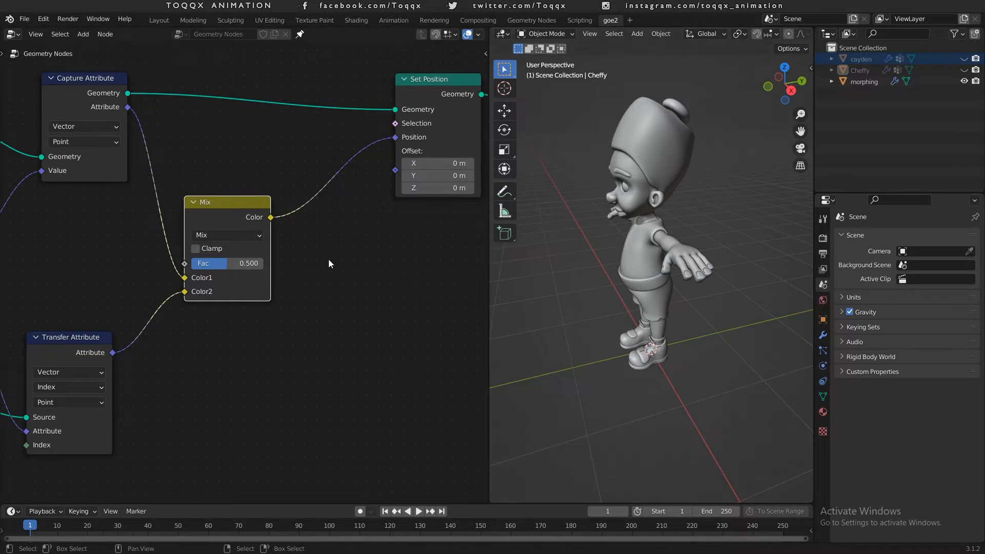
# Test the morph by lowering the Mix factor to 0 and raising it again to about 0.52
pyautogui.scroll(-3, 329, 260)
pyautogui.scroll(5, 323, 259)
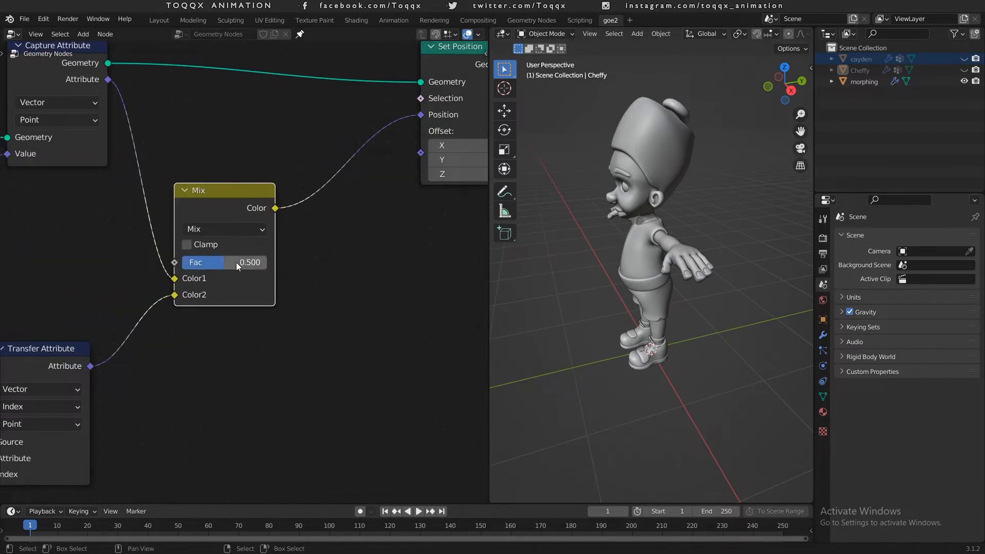
pyautogui.moveTo(220, 263); pyautogui.dragTo(185, 263)
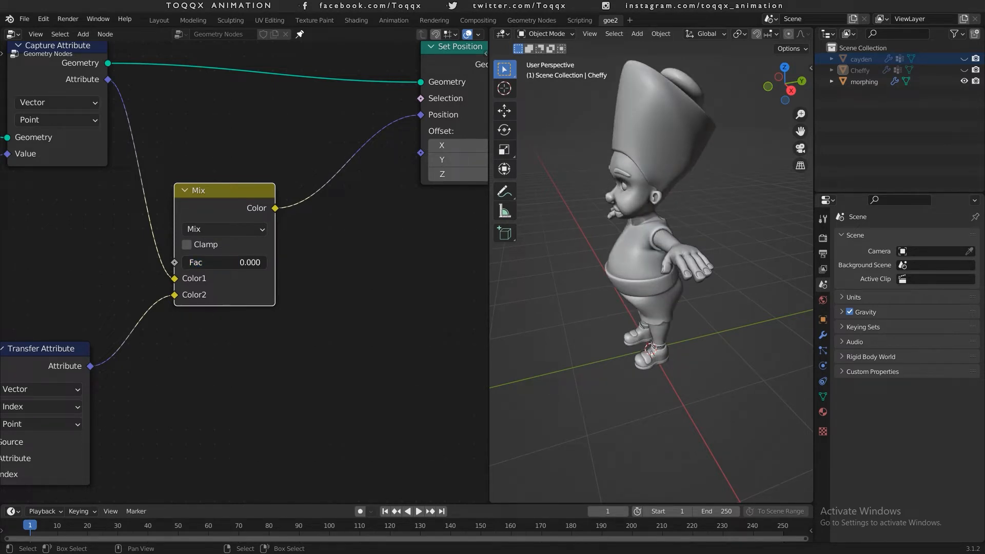
pyautogui.moveTo(185, 262); pyautogui.dragTo(227, 262)
pyautogui.scroll(-2, 242, 266)
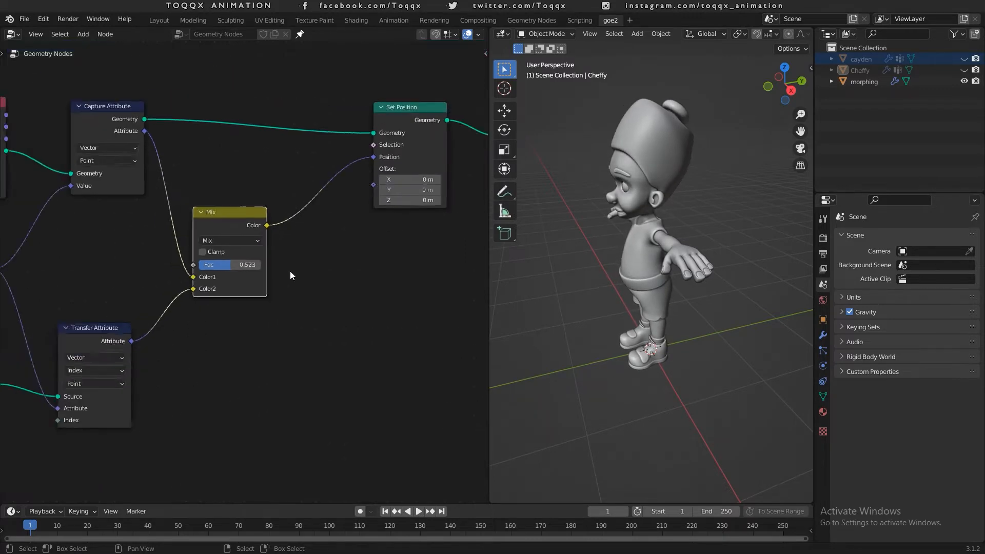
pyautogui.scroll(-3, 290, 271)
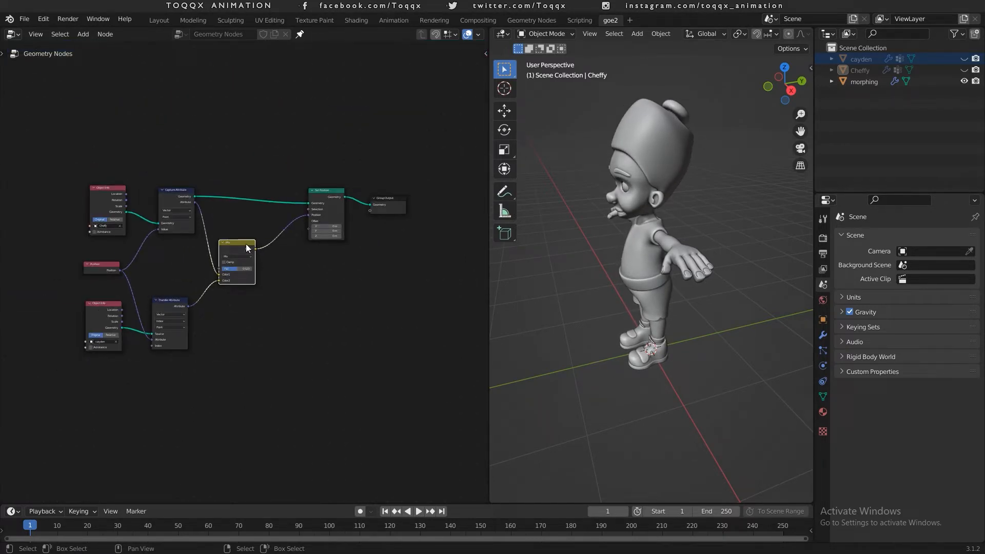
pyautogui.moveTo(235, 267)
pyautogui.mouseDown()
pyautogui.moveTo(277, 266)
pyautogui.moveTo(238, 271)
pyautogui.mouseUp()
# Add a Plain Axes empty to the Scene Collection and rename it trdrv
pyautogui.moveTo(285, 312); pyautogui.dragTo(385, 215, button='middle')
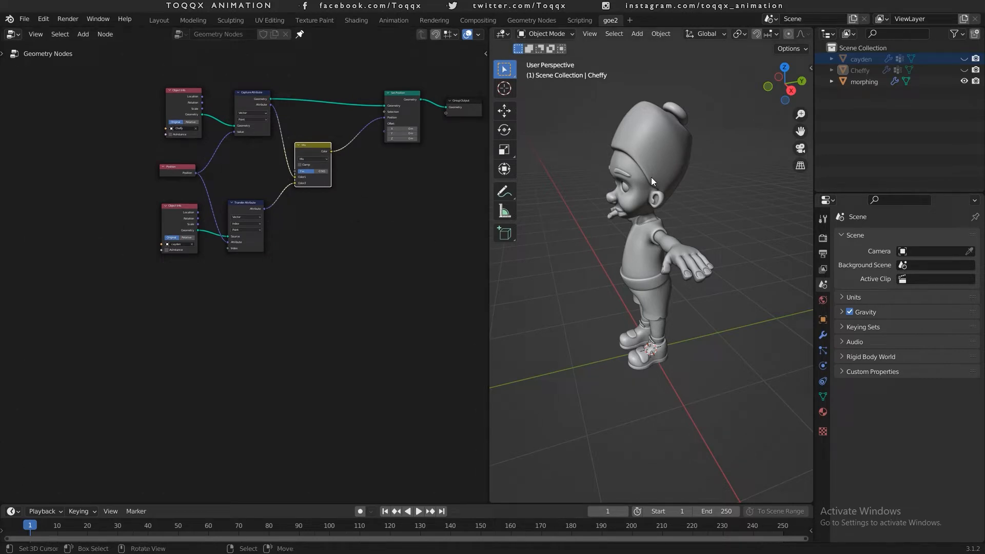
pyautogui.click(874, 46)
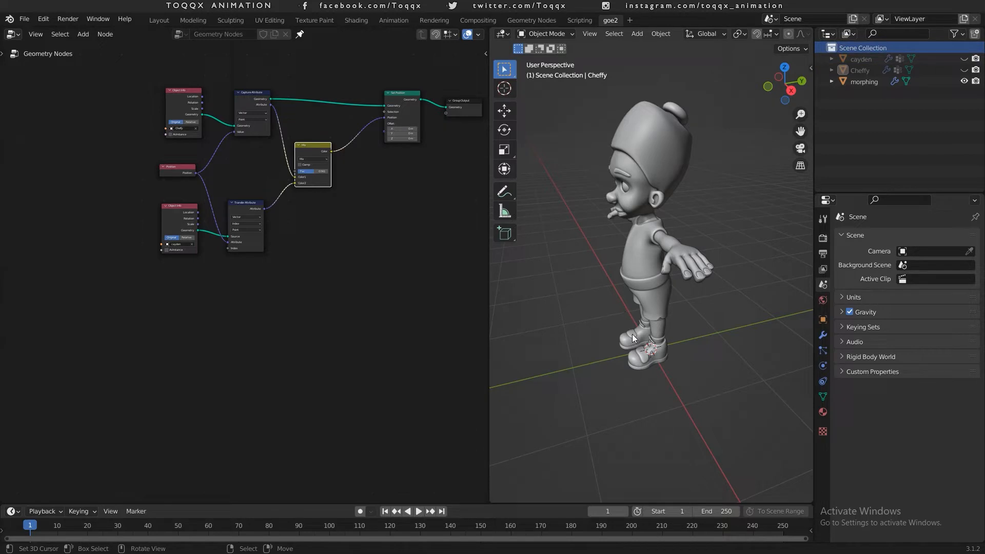
pyautogui.hotkey('shift', 'a')
pyautogui.moveTo(594, 342)
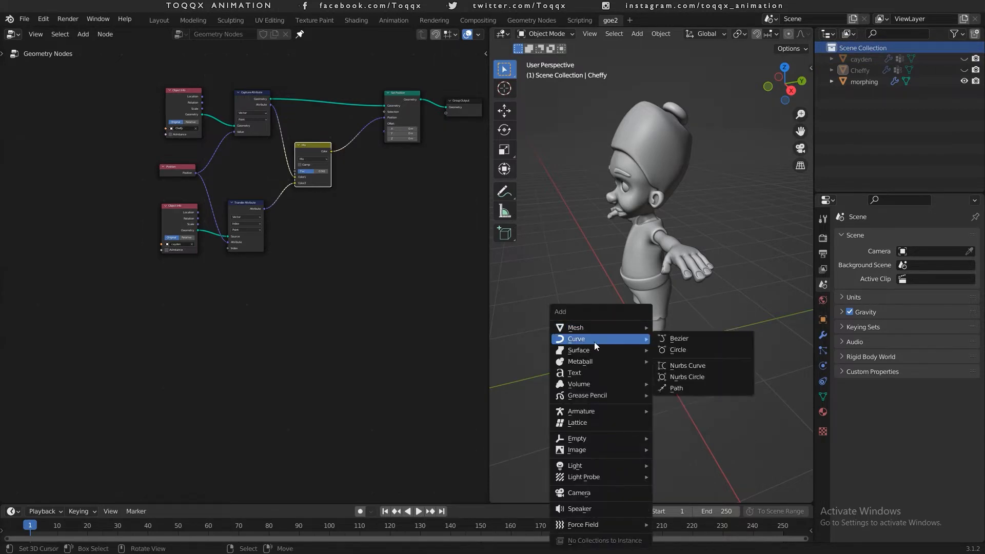
pyautogui.moveTo(601, 436)
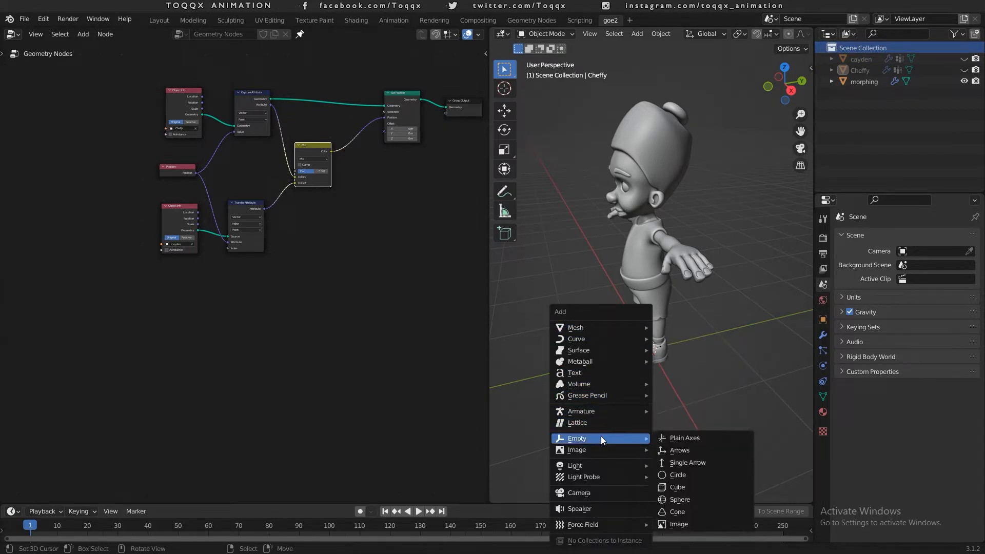
pyautogui.click(703, 437)
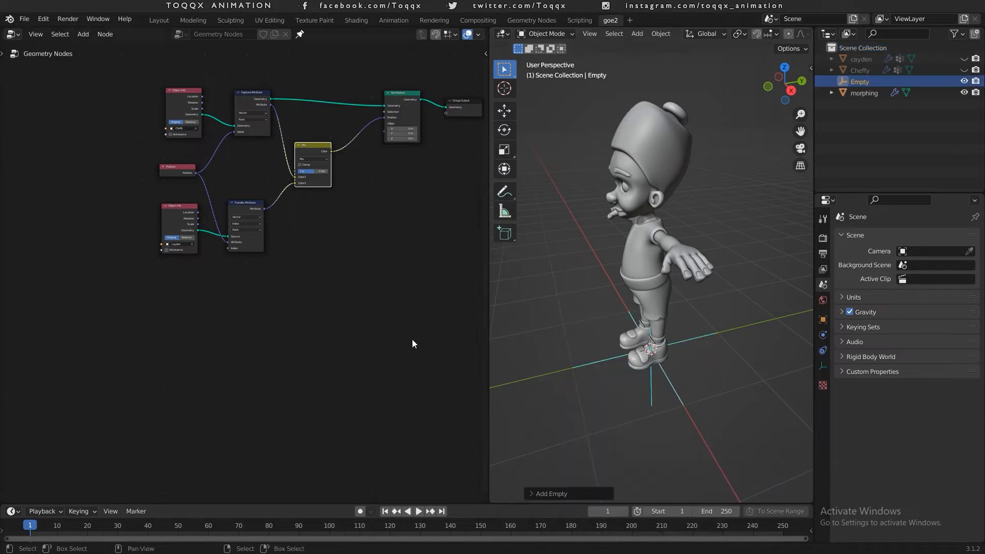
pyautogui.doubleClick(864, 81)
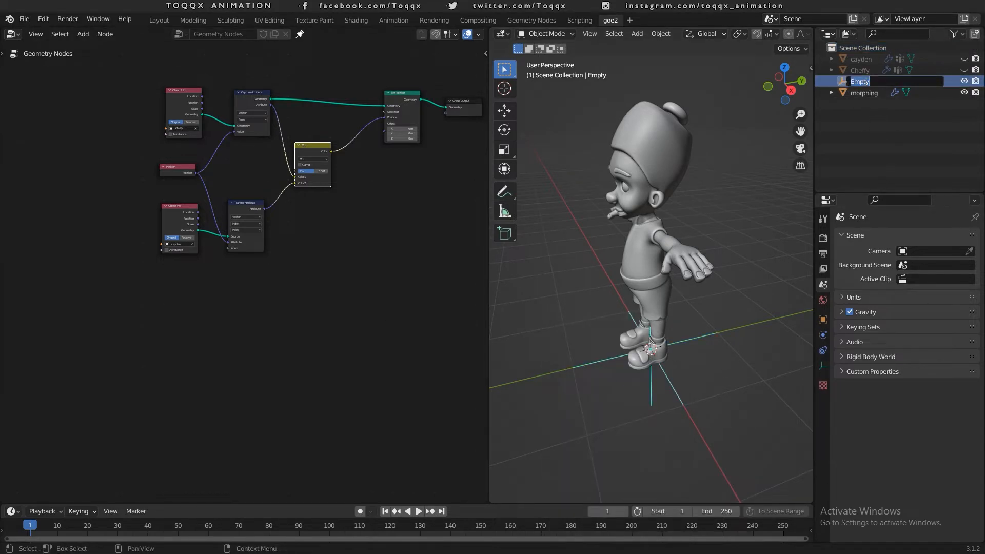
pyautogui.write('trdrv')
pyautogui.press('Return')
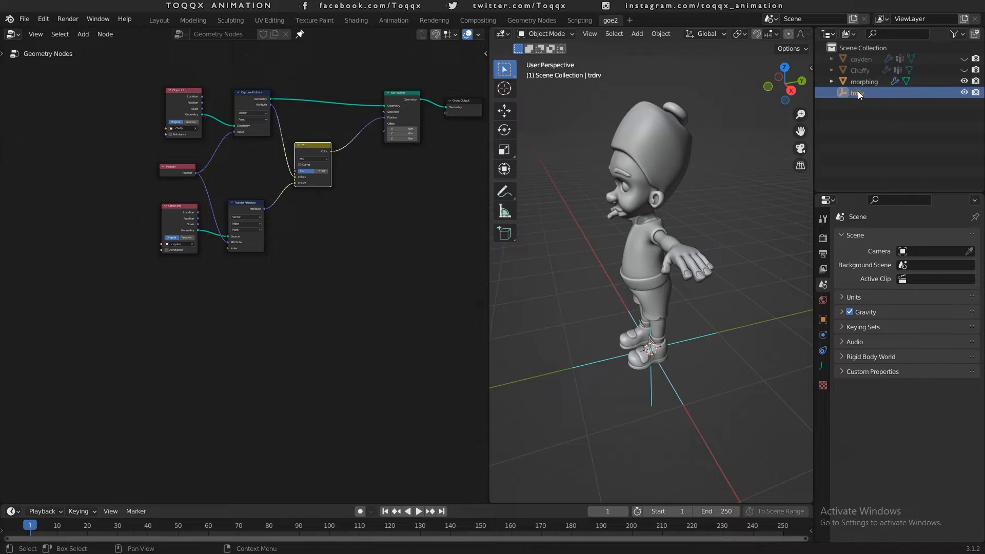
# Bring the trdrv empty into the node tree as an Object Info node below the cayden node
pyautogui.moveTo(857, 91); pyautogui.dragTo(168, 332)
pyautogui.scroll(2, 210, 354)
pyautogui.moveTo(216, 359); pyautogui.dragTo(248, 251, button='middle')
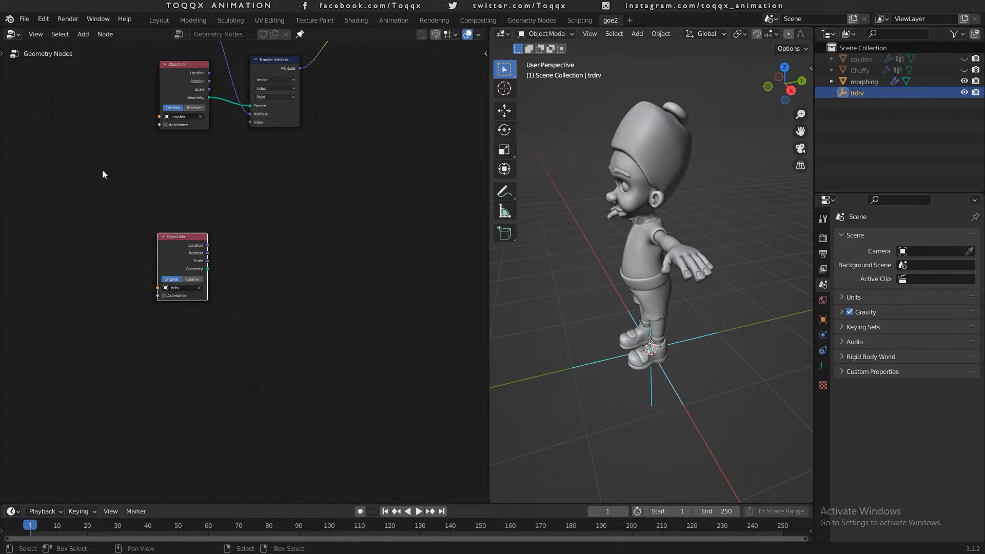
# Add a Position node above the trdrv Object Info node
pyautogui.hotkey('shift', 'a')
pyautogui.click(196, 181)
pyautogui.write('po')
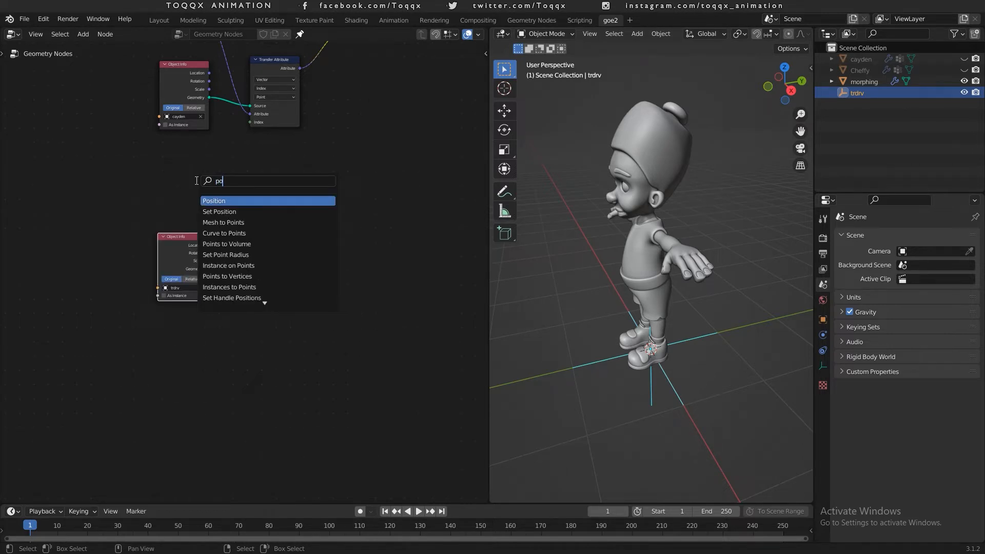
pyautogui.click(246, 201)
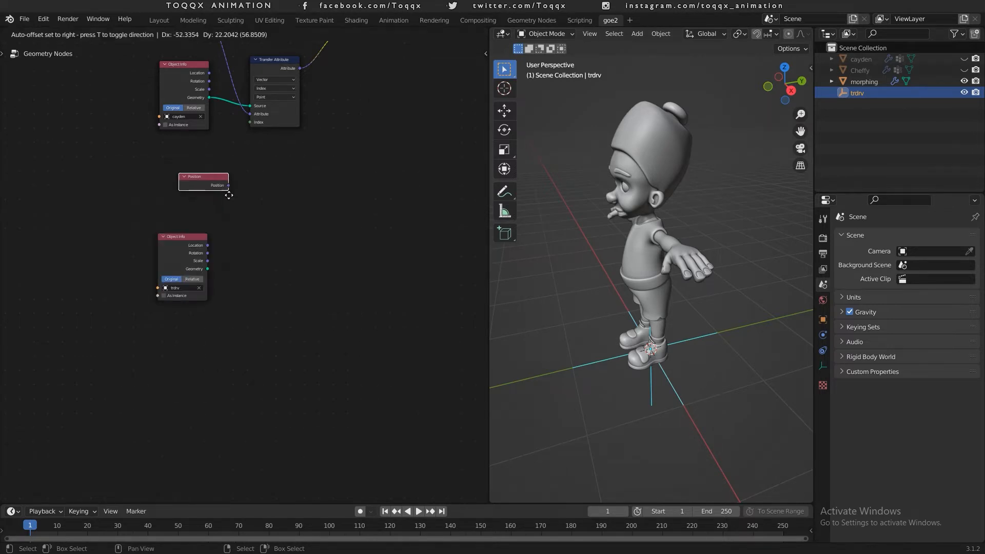
pyautogui.click(210, 214)
# Add a Vector Math node to the right of the new Position and trdrv Object Info nodes
pyautogui.hotkey('shift', 'a')
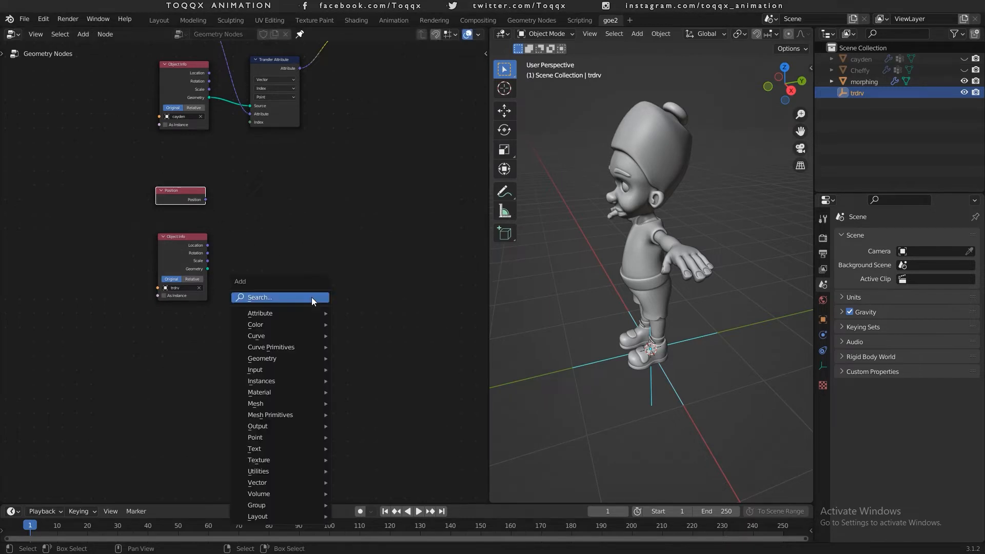
pyautogui.click(311, 297)
pyautogui.write('vect')
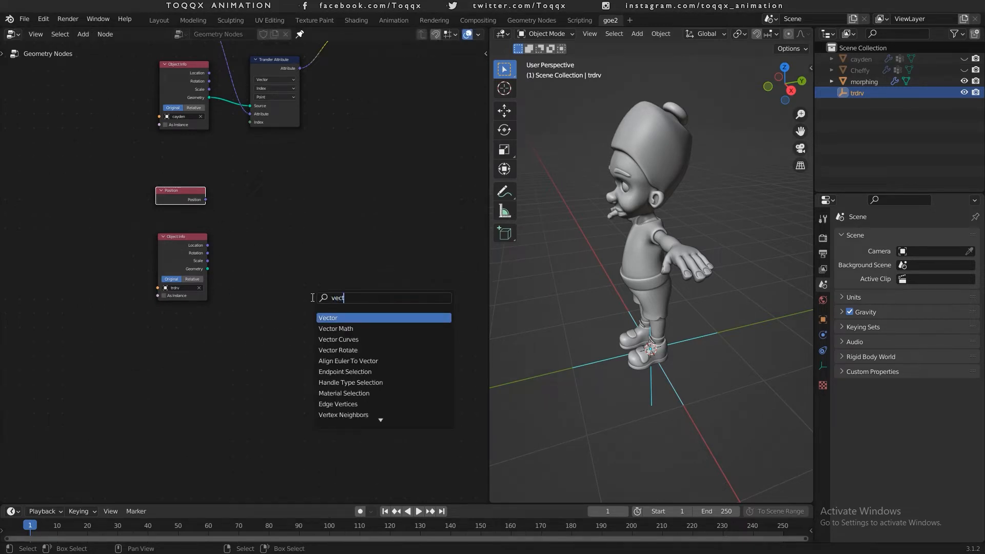
pyautogui.click(363, 328)
pyautogui.click(302, 218)
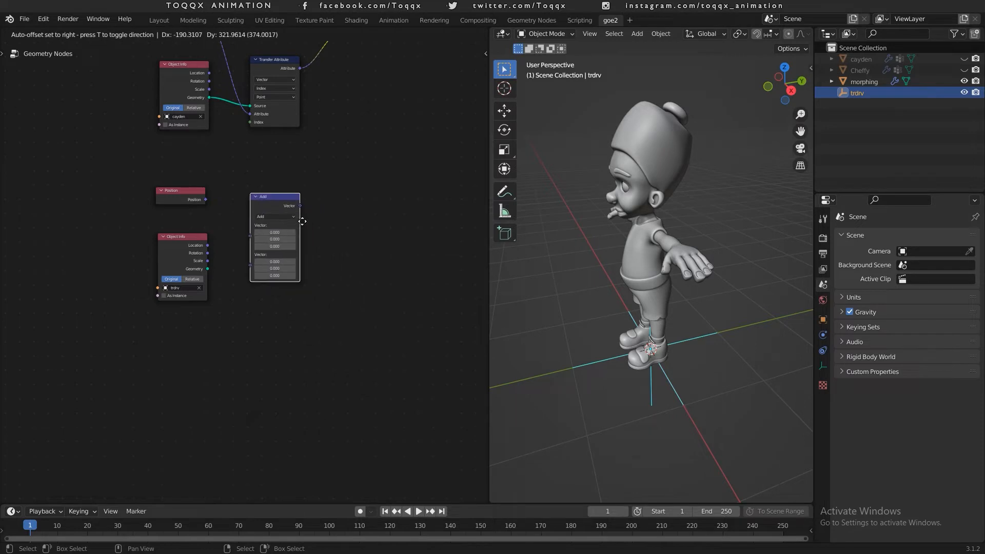
# Connect Position to the Vector Math node's first Vector input and trdrv's Location to its second
pyautogui.moveTo(205, 199); pyautogui.dragTo(250, 236)
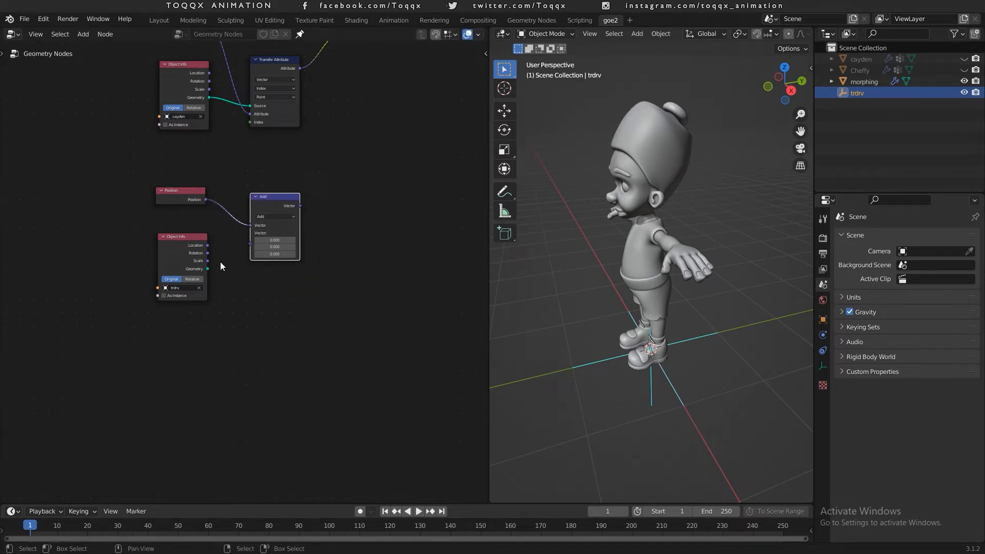
pyautogui.scroll(3, 220, 262)
pyautogui.moveTo(180, 226); pyautogui.dragTo(223, 239)
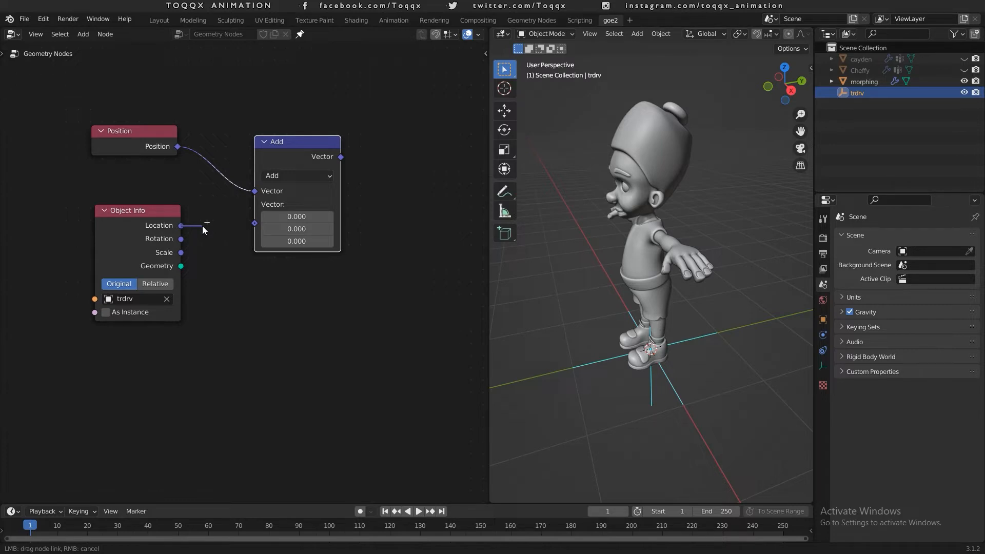
pyautogui.moveTo(204, 229); pyautogui.dragTo(267, 221)
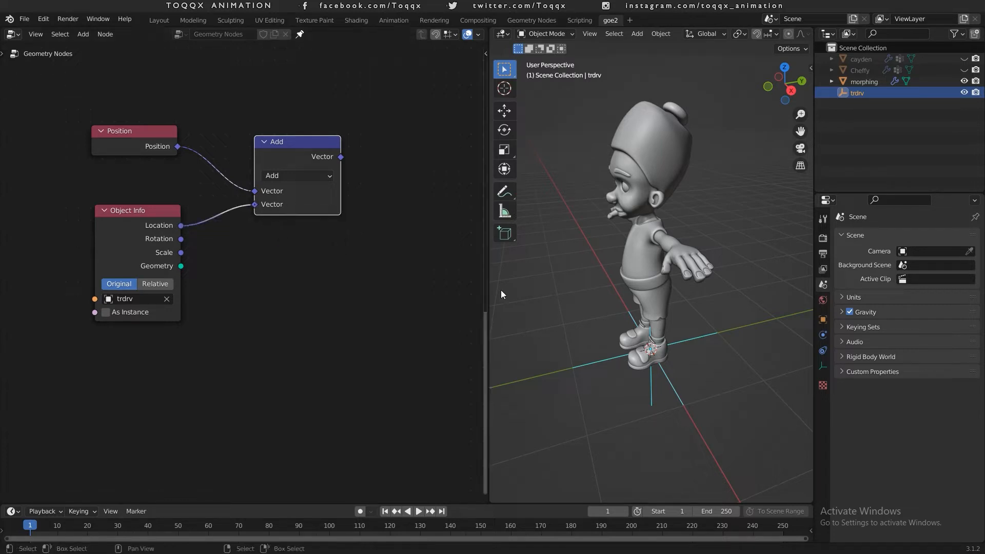
# Add a second Vector Math node to the right of the first one
pyautogui.scroll(-4, 366, 271)
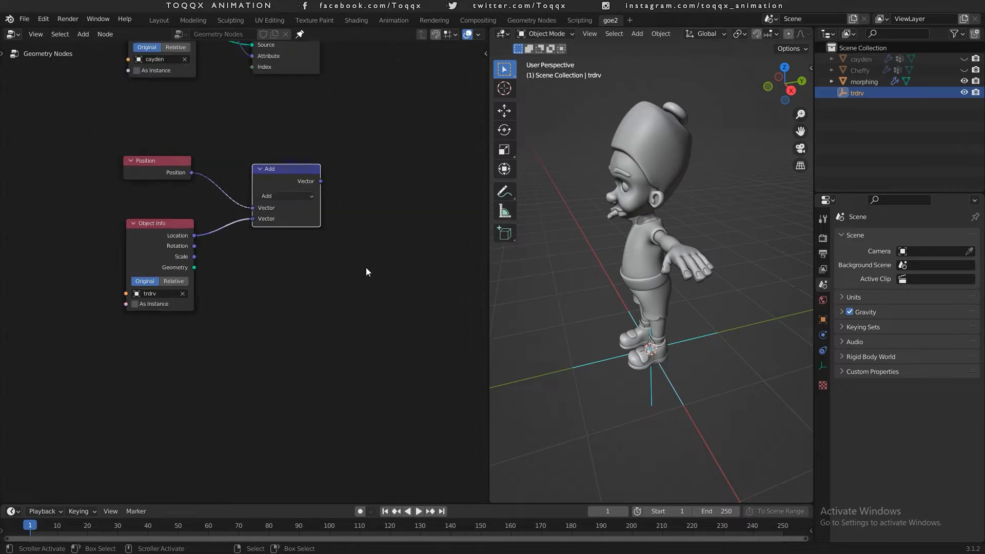
pyautogui.moveTo(365, 268); pyautogui.dragTo(298, 305, button='middle')
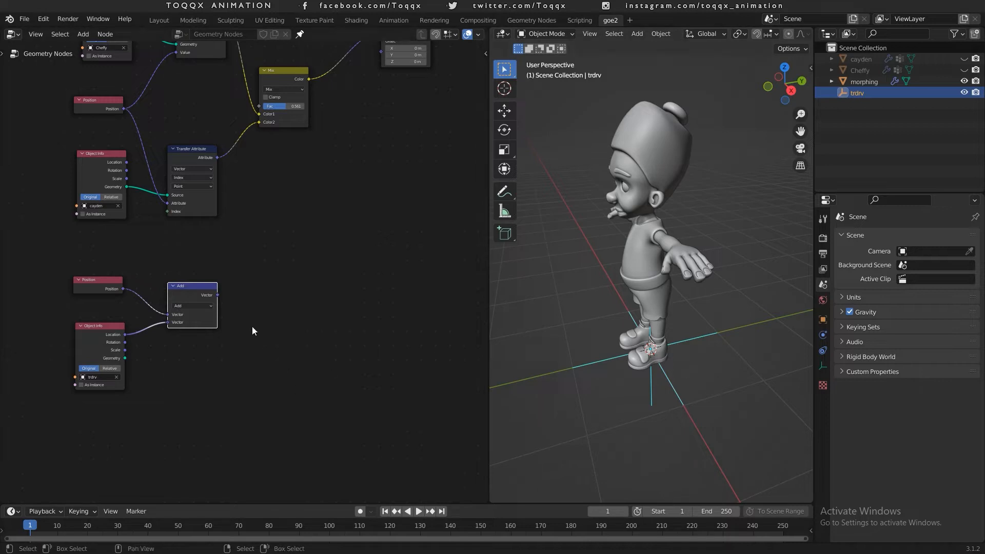
pyautogui.scroll(2, 252, 328)
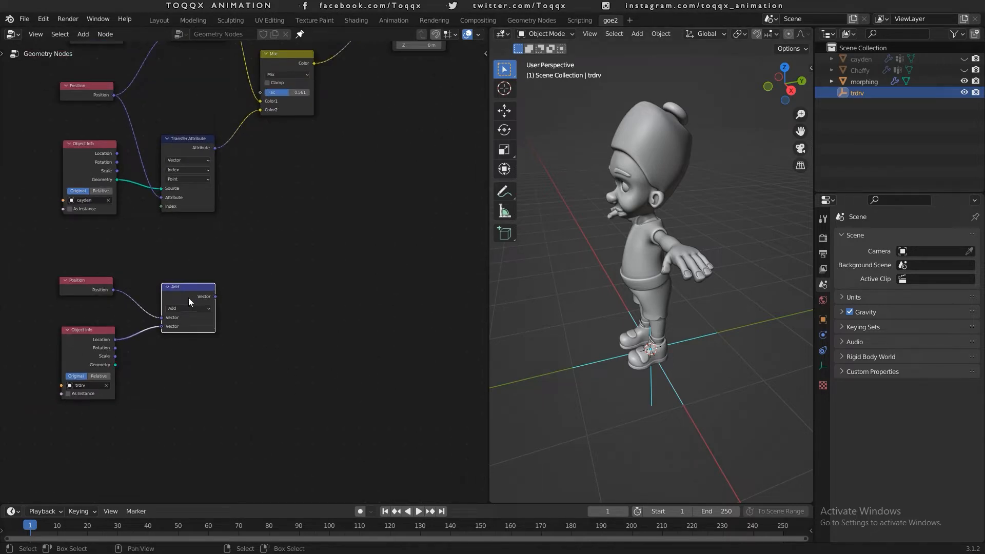
pyautogui.hotkey('shift', 'a')
pyautogui.click(346, 308)
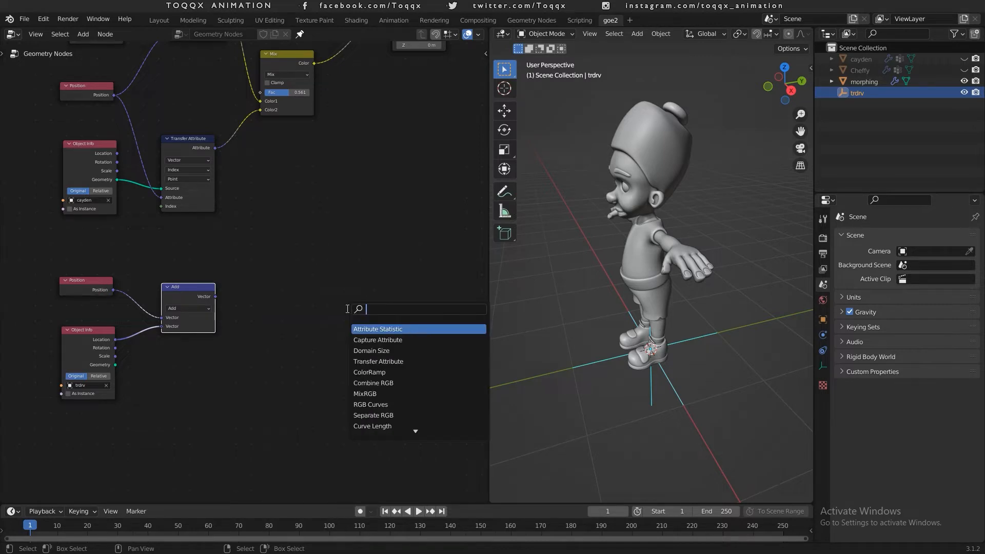
pyautogui.write('ve')
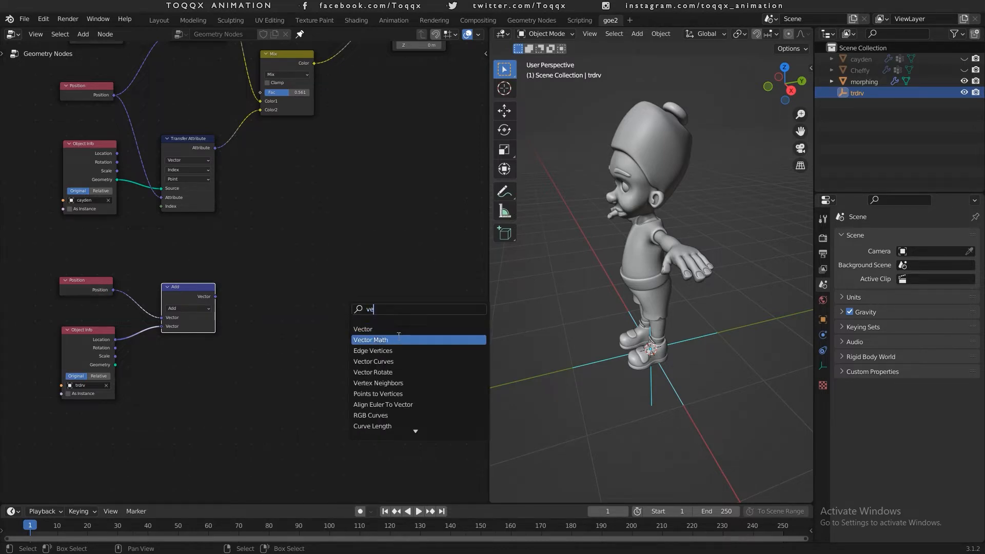
pyautogui.click(371, 340)
pyautogui.click(270, 341)
# Set the first Vector Math node's operation to Subtract
pyautogui.scroll(5, 220, 356)
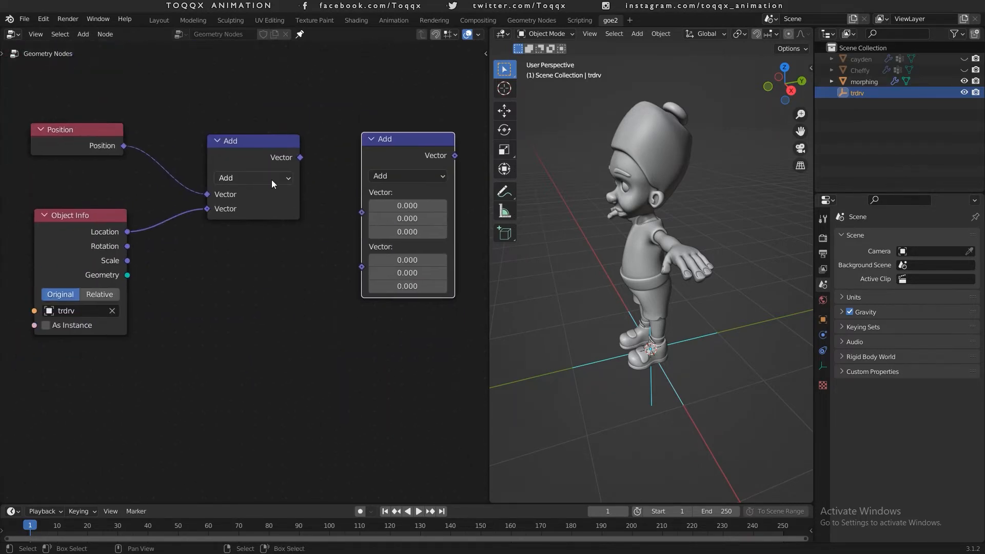
pyautogui.click(271, 178)
pyautogui.click(234, 210)
# Set the second Vector Math node to Divide, feeding Subtract's Vector into its first input and trdrv's Scale into its second
pyautogui.click(379, 177)
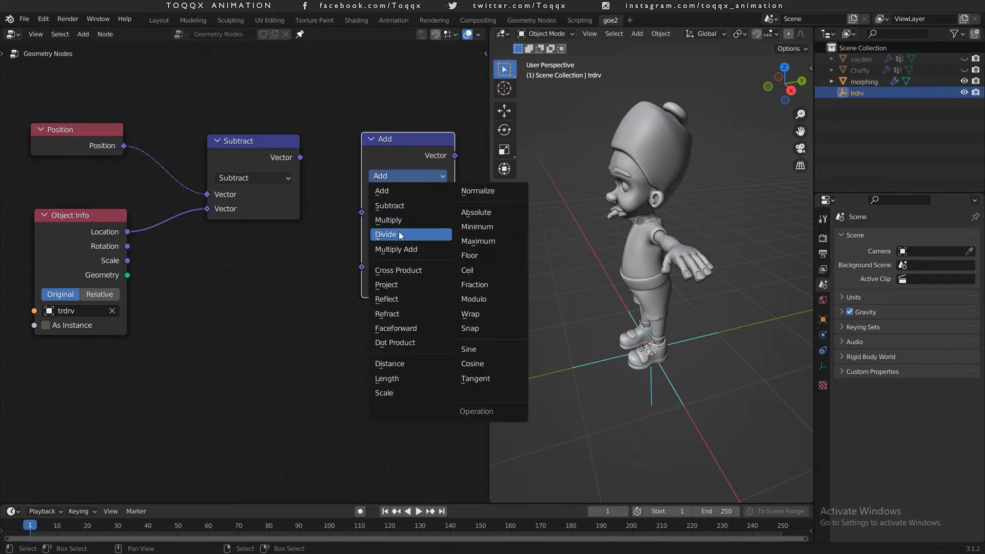
pyautogui.click(389, 234)
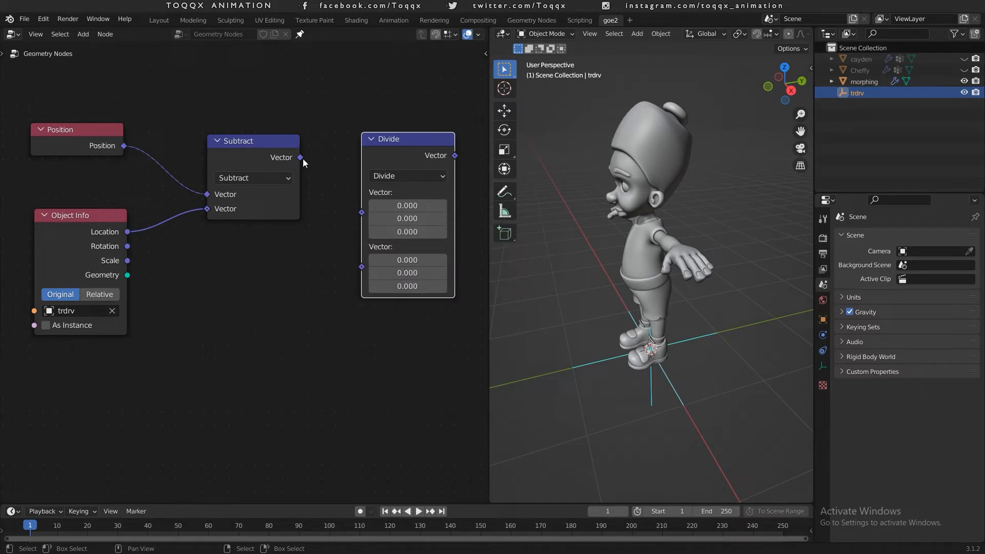
pyautogui.moveTo(301, 158); pyautogui.dragTo(361, 212)
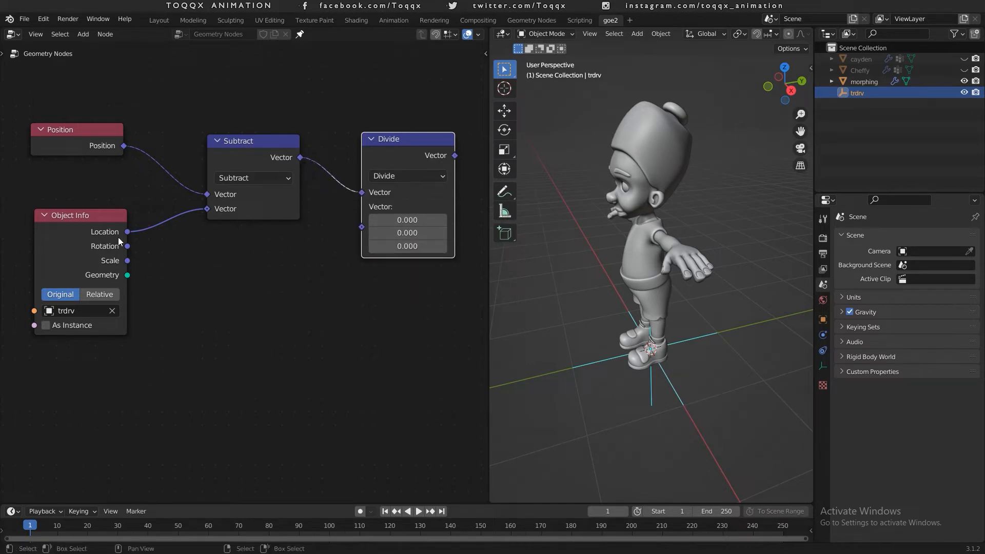
pyautogui.moveTo(127, 261); pyautogui.dragTo(367, 225)
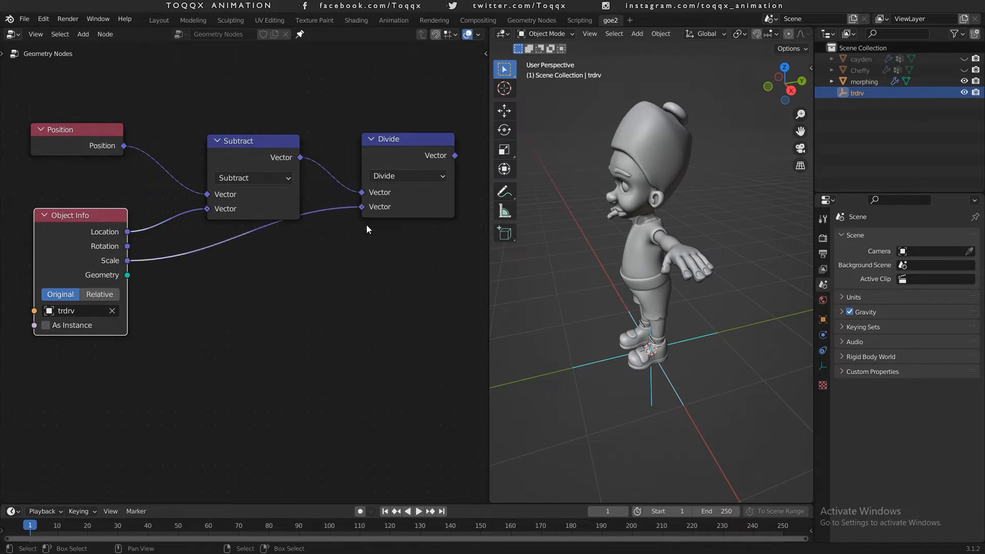
# Shift the Position, trdrv Object Info, Subtract and Divide nodes together farther left in the node tree
pyautogui.moveTo(384, 155); pyautogui.dragTo(230, 323, button='middle')
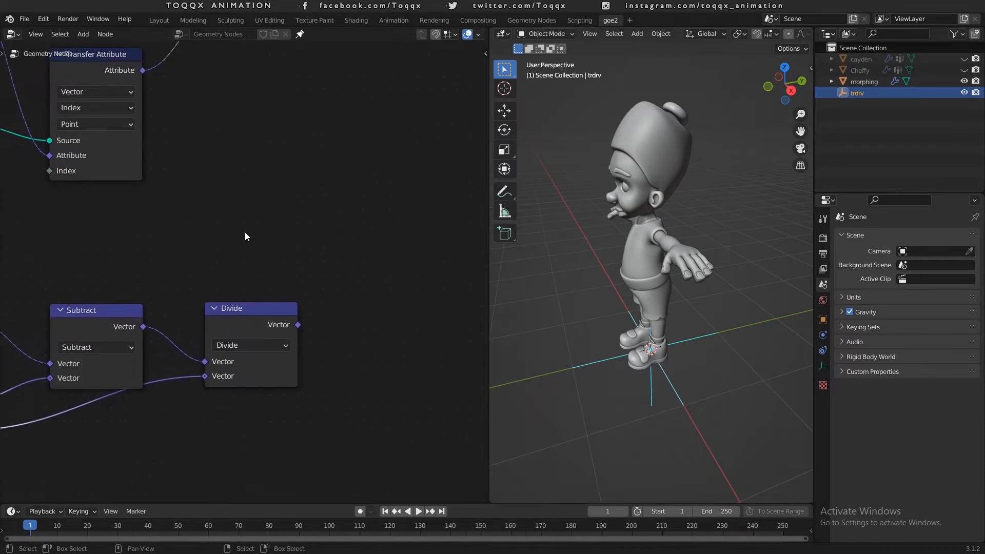
pyautogui.scroll(-4, 245, 232)
pyautogui.scroll(-2, 285, 134)
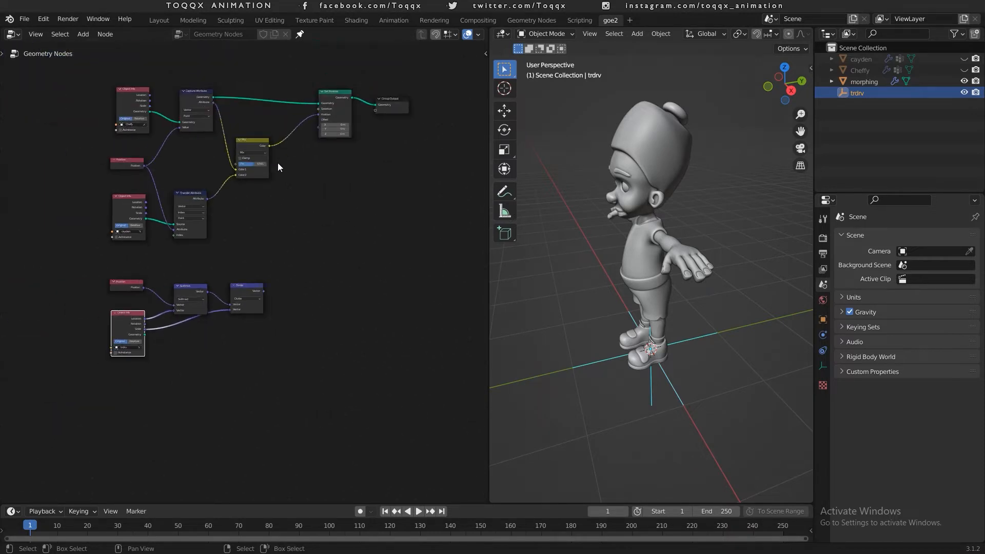
pyautogui.click(191, 285)
pyautogui.keyDown('shift'); pyautogui.click(122, 287); pyautogui.keyUp('shift')
pyautogui.keyDown('shift'); pyautogui.click(131, 325); pyautogui.keyUp('shift')
pyautogui.keyDown('shift'); pyautogui.click(239, 288); pyautogui.keyUp('shift')
pyautogui.press('g')
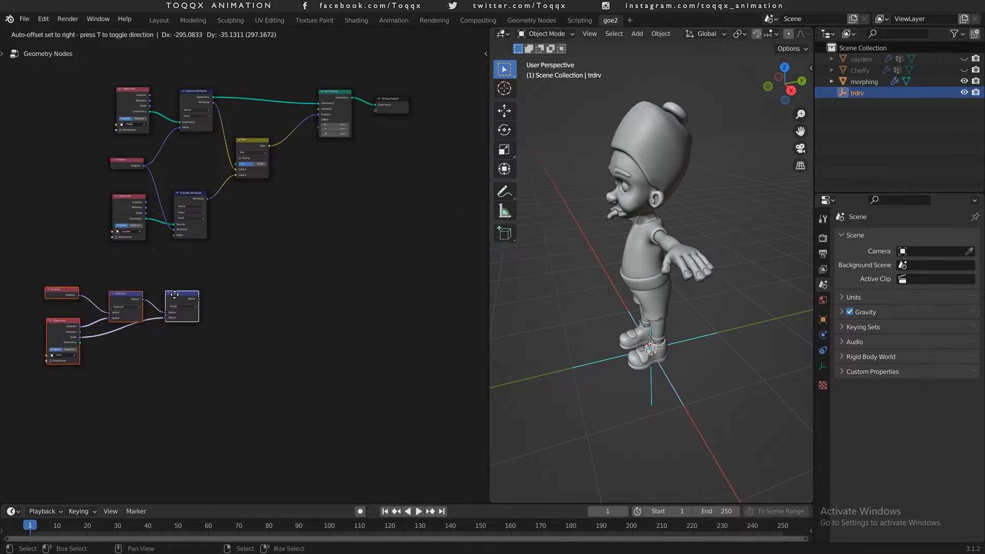
pyautogui.click(174, 289)
# Add a Separate XYZ node after Divide and connect Divide's Vector output to its Vector input
pyautogui.scroll(4, 271, 290)
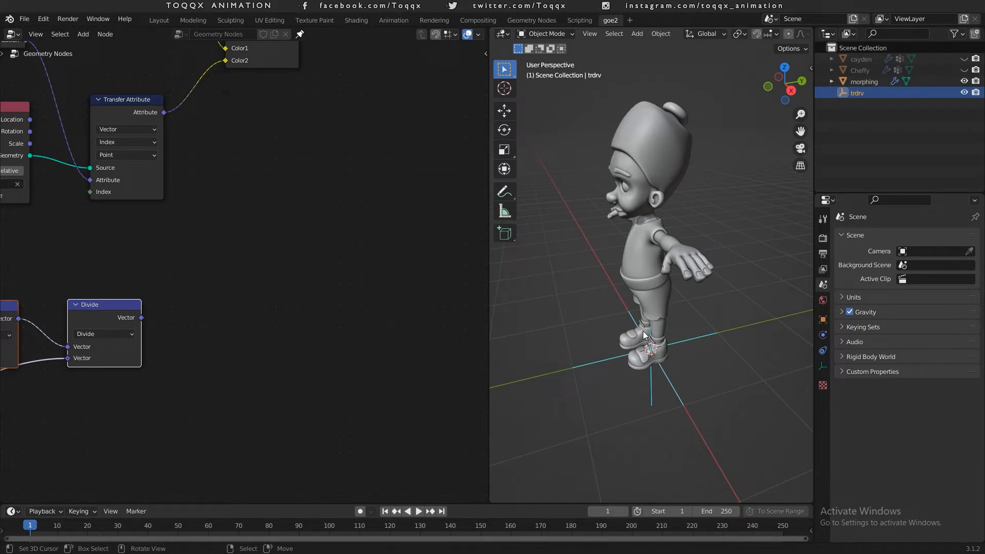
pyautogui.scroll(-2, 175, 265)
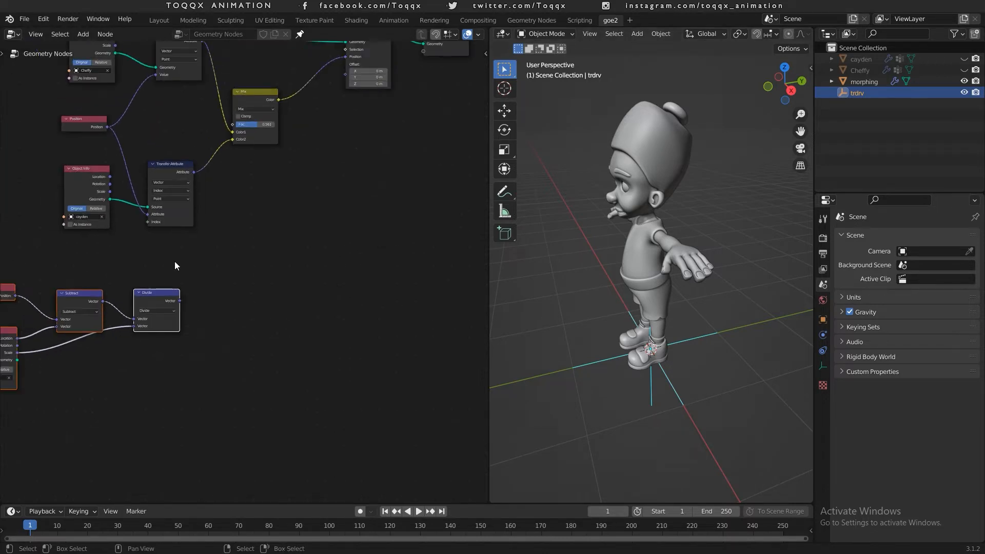
pyautogui.hotkey('shift', 'a')
pyautogui.click(237, 286)
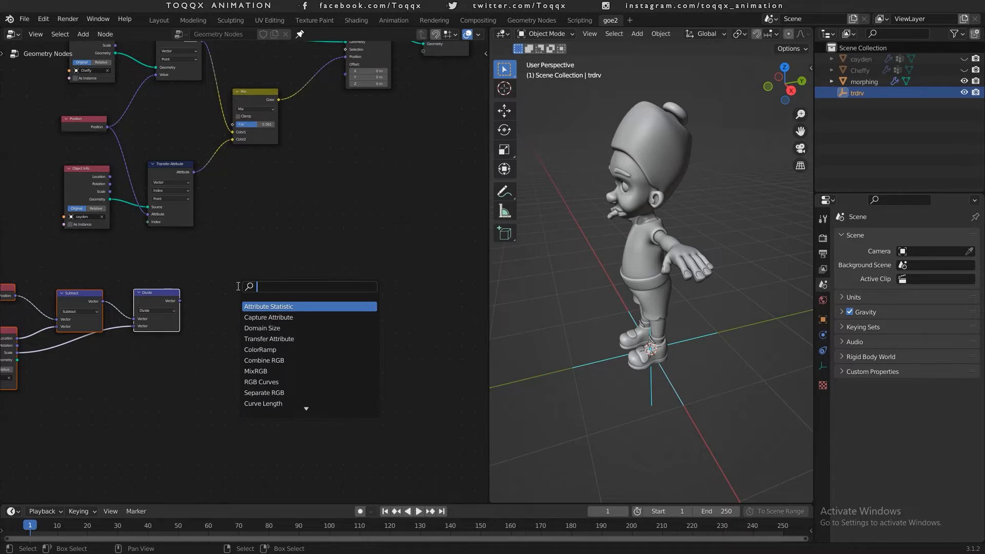
pyautogui.write('sep')
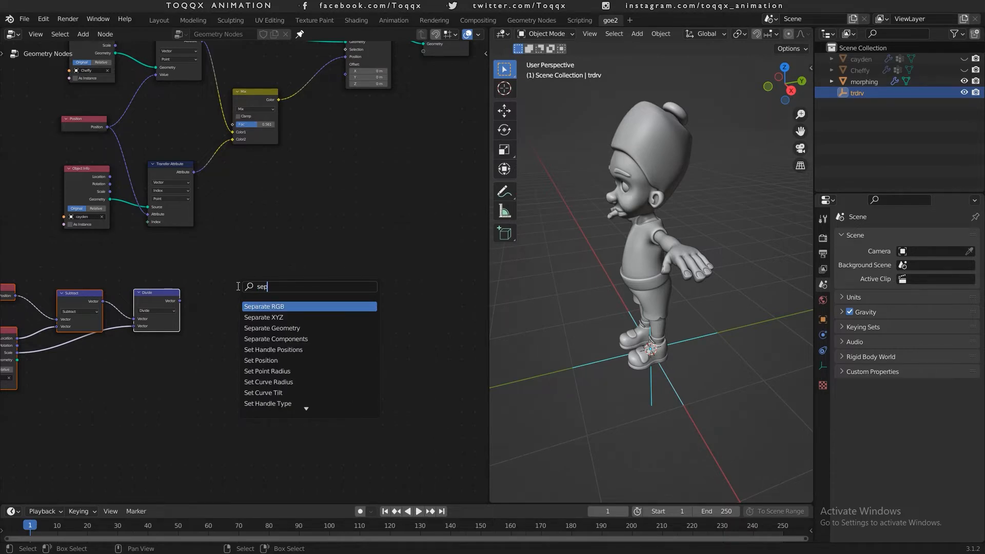
pyautogui.click(280, 317)
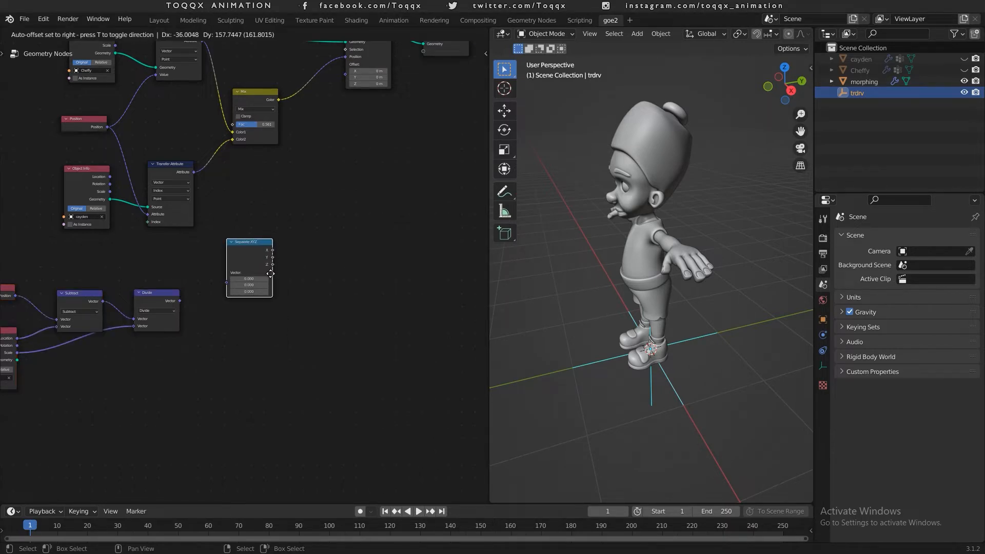
pyautogui.click(269, 277)
pyautogui.moveTo(180, 301); pyautogui.dragTo(225, 286)
# Connect Separate XYZ's Z output to Mix's Fac, and reposition both nodes to make the link readable
pyautogui.scroll(1, 289, 242)
pyautogui.scroll(1, 288, 216)
pyautogui.moveTo(288, 215); pyautogui.dragTo(357, 378, button='middle')
pyautogui.moveTo(316, 399); pyautogui.dragTo(278, 386)
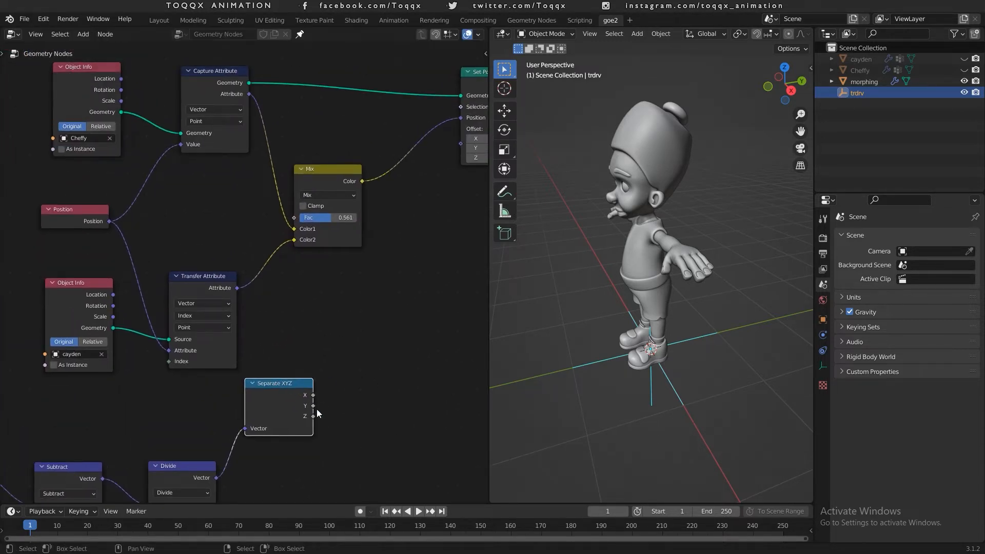
pyautogui.moveTo(313, 416); pyautogui.dragTo(288, 219)
pyautogui.moveTo(316, 187); pyautogui.dragTo(390, 189)
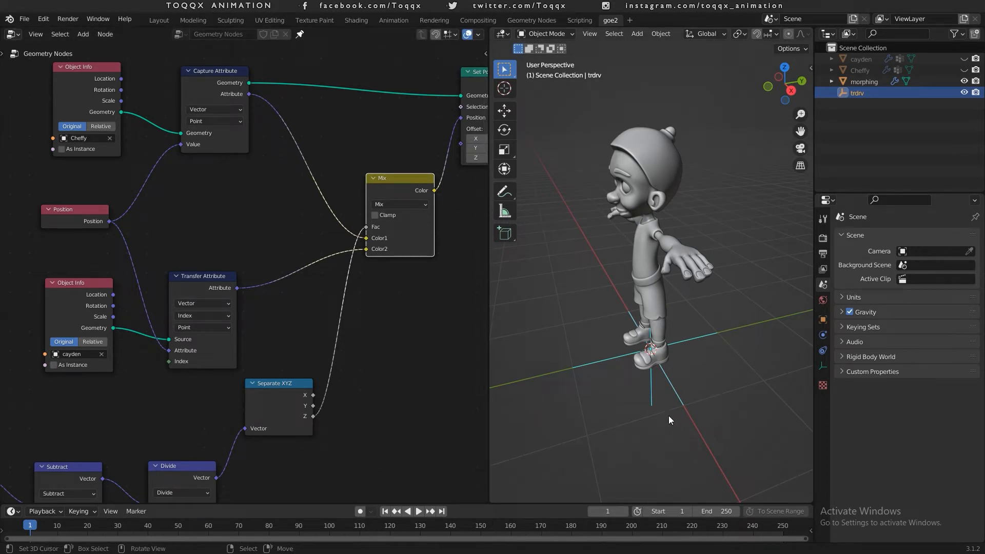
# Test the morph by moving the trdrv empty along the global Z axis, and cancel the move
pyautogui.press('g')
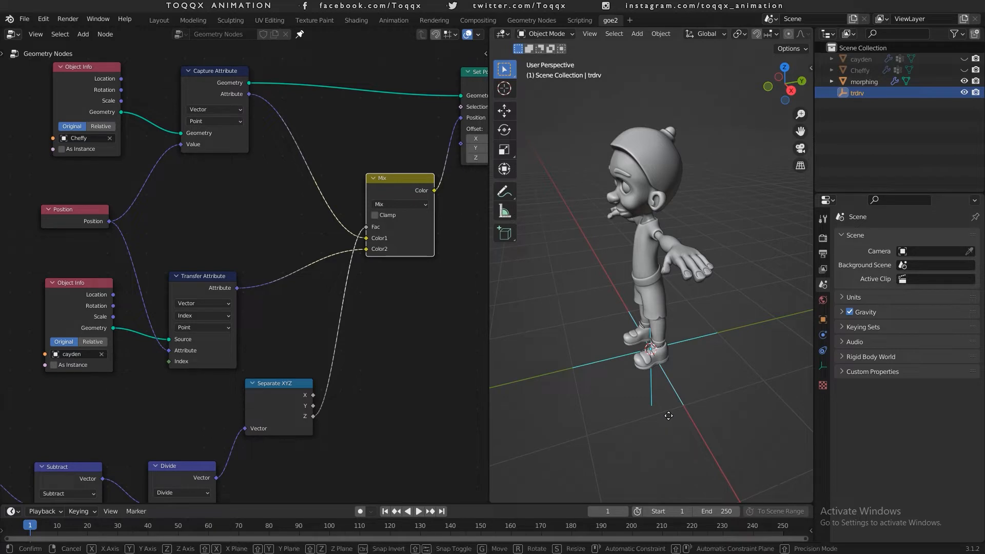
pyautogui.press('z')
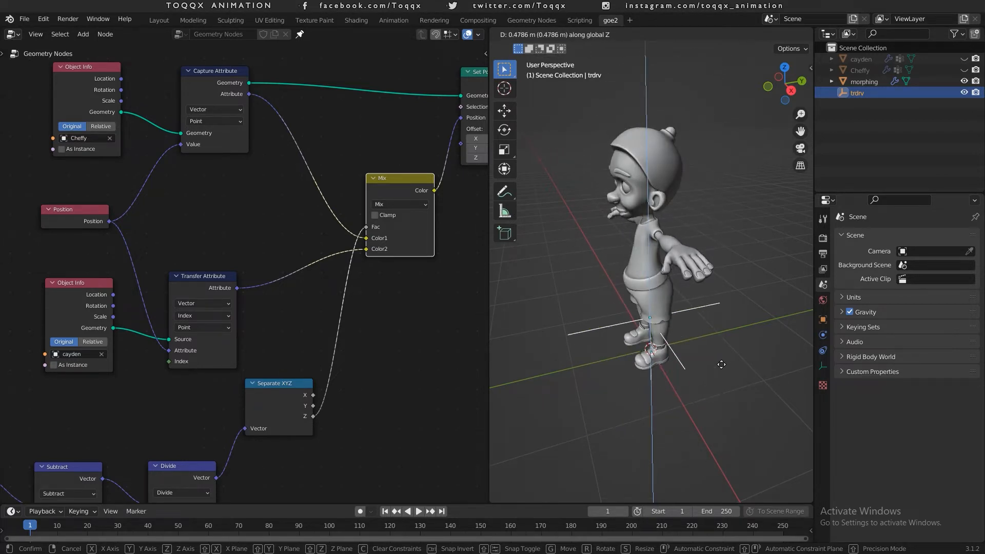
pyautogui.rightClick(695, 171)
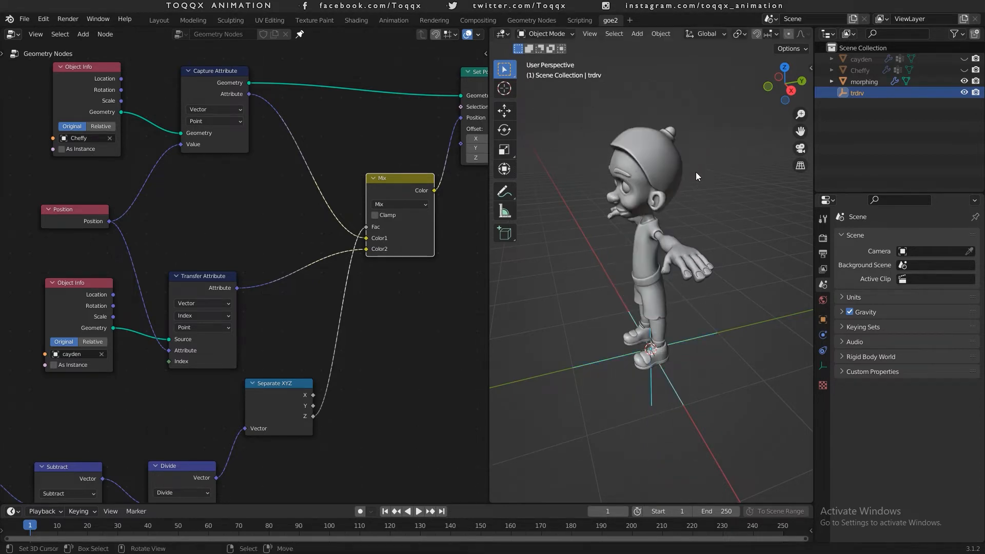
# Move the Group Output node farther right to make room after Set Position
pyautogui.press('Home')
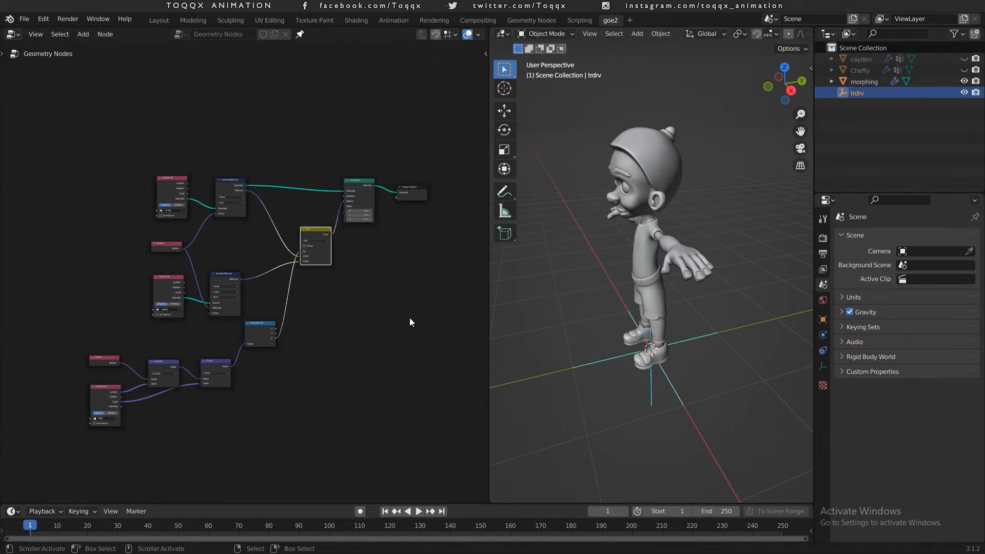
pyautogui.moveTo(409, 321); pyautogui.dragTo(310, 352, button='middle')
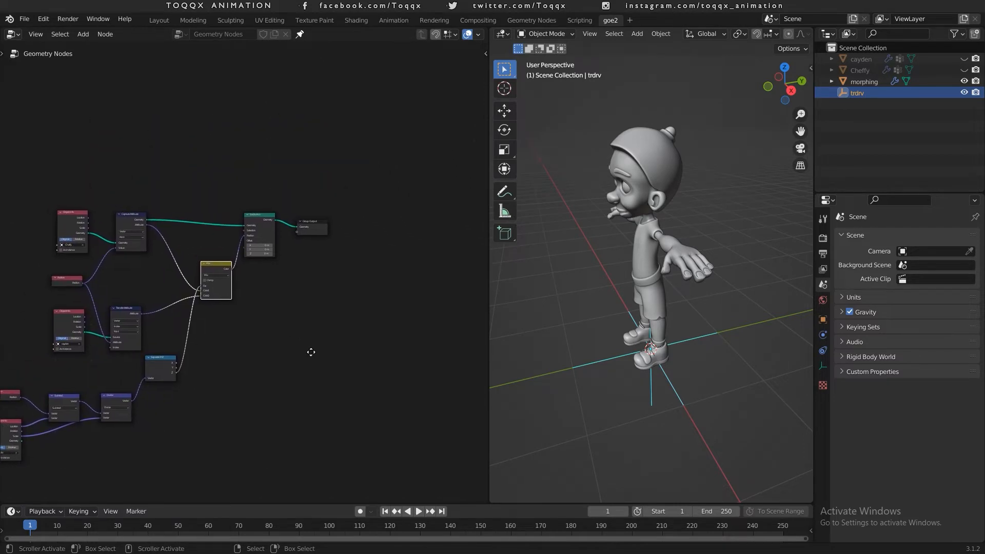
pyautogui.scroll(5, 310, 348)
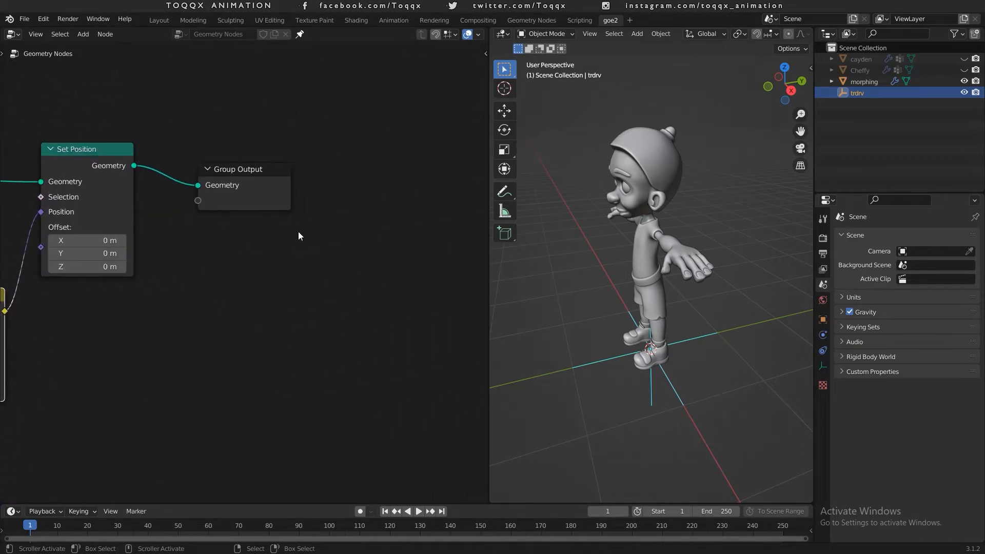
pyautogui.moveTo(266, 180); pyautogui.dragTo(448, 180)
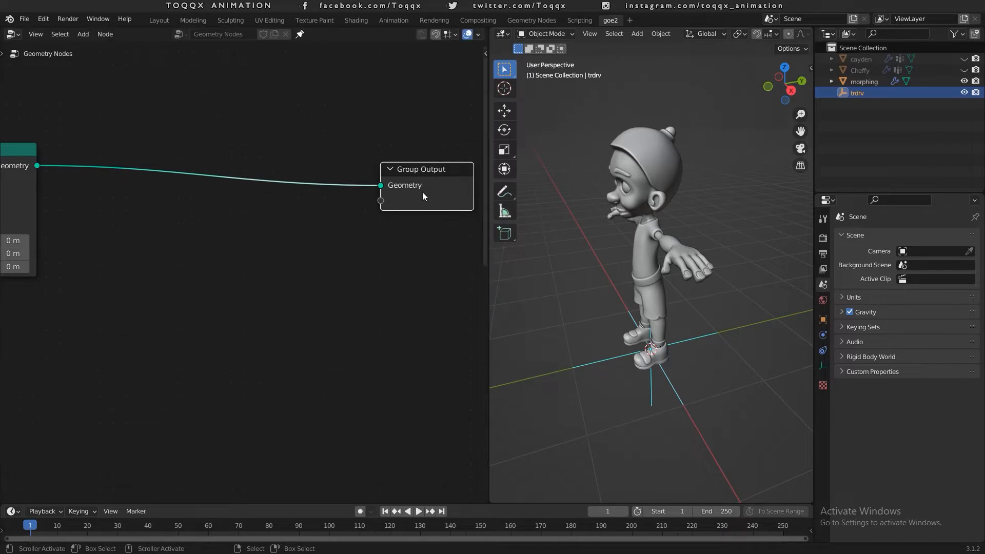
# Duplicate the Set Position node and insert the copy on the Geometry link before Group Output
pyautogui.moveTo(247, 280); pyautogui.dragTo(330, 321, button='middle')
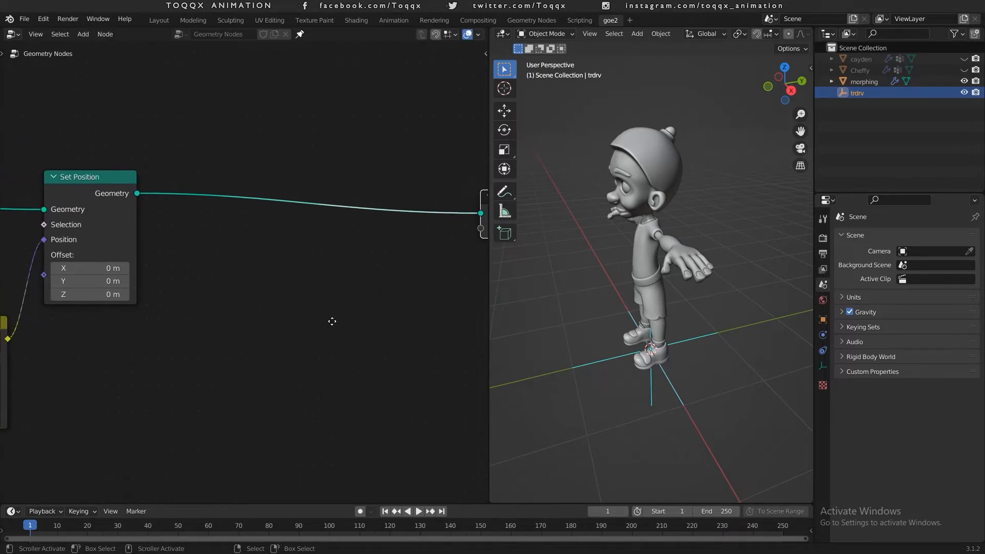
pyautogui.click(105, 227)
pyautogui.hotkey('shift', 'd')
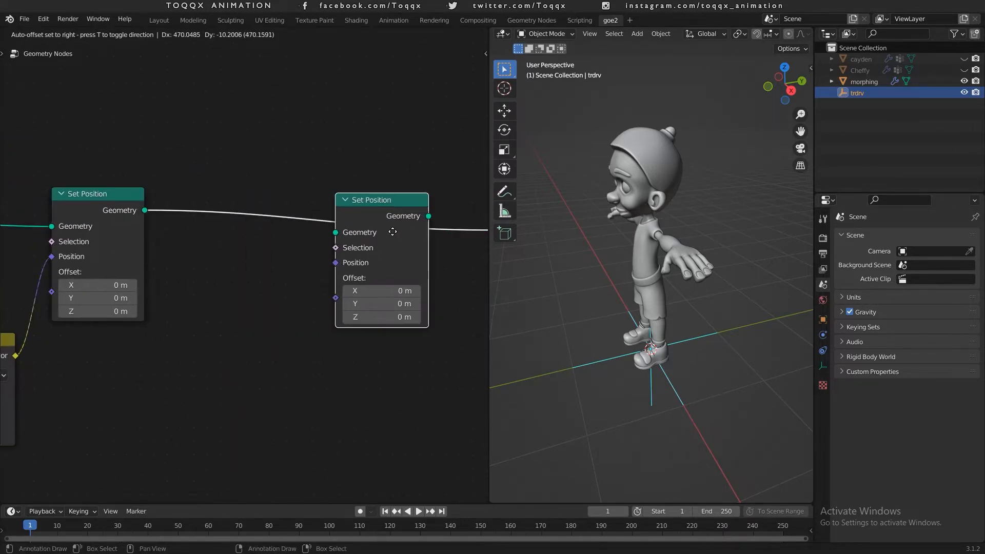
pyautogui.click(423, 238)
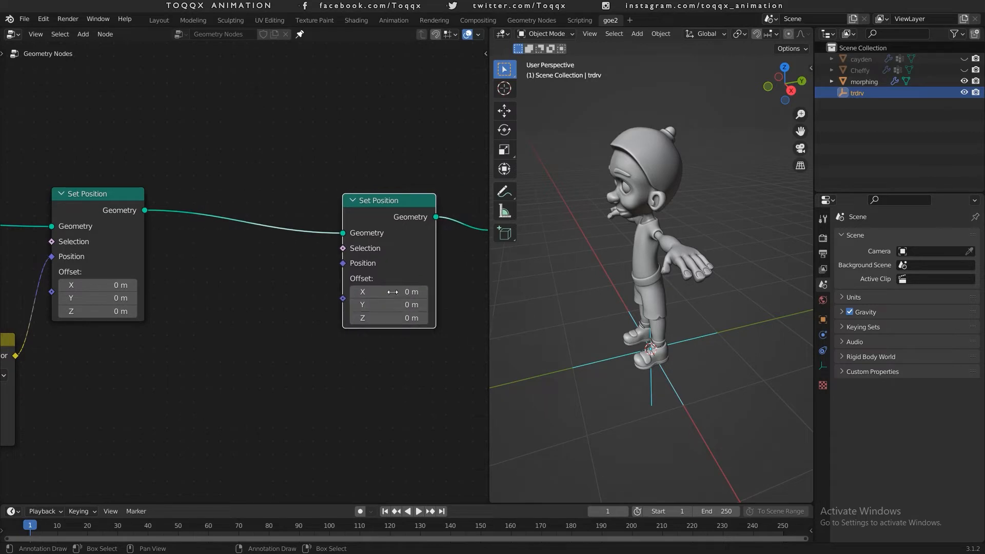
pyautogui.scroll(-2, 387, 254)
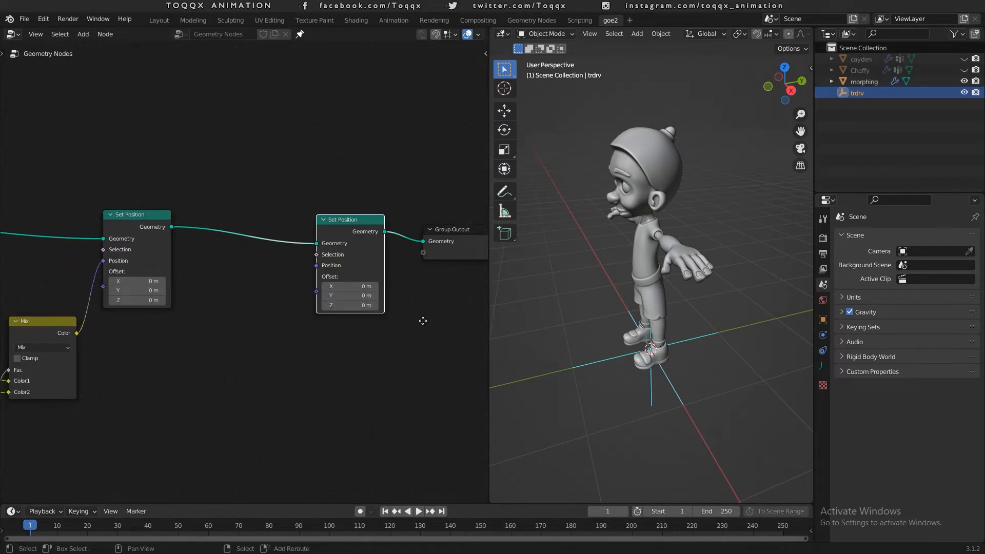
# Move the second Set Position and Group Output nodes together farther right to make room after the first Set Position
pyautogui.moveTo(422, 305); pyautogui.dragTo(285, 286, button='middle')
pyautogui.keyDown('shift'); pyautogui.click(218, 208); pyautogui.keyUp('shift')
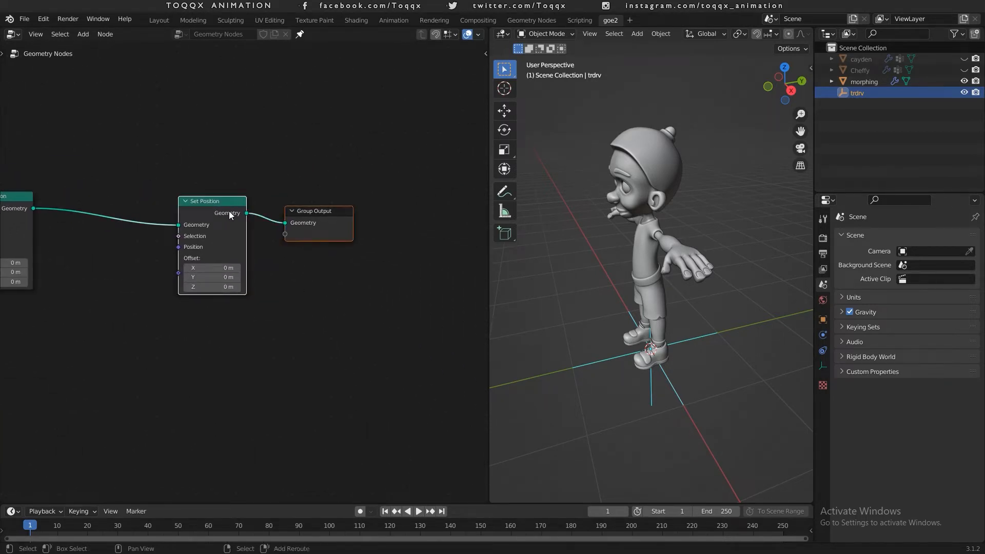
pyautogui.press('g')
pyautogui.click(420, 209)
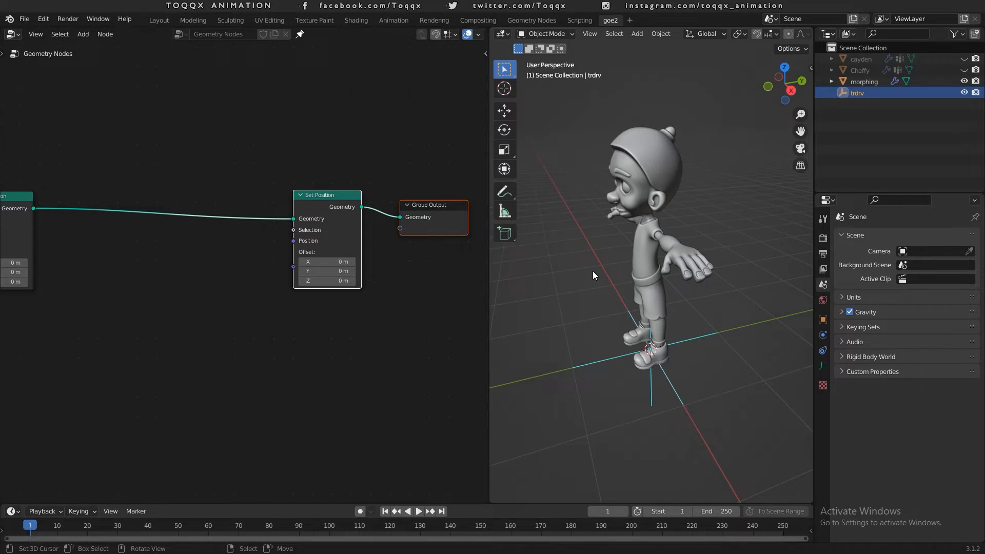
# Add a Normal node connected to the second Set Position's Offset input and place it beside the first Set Position
pyautogui.scroll(2, 420, 284)
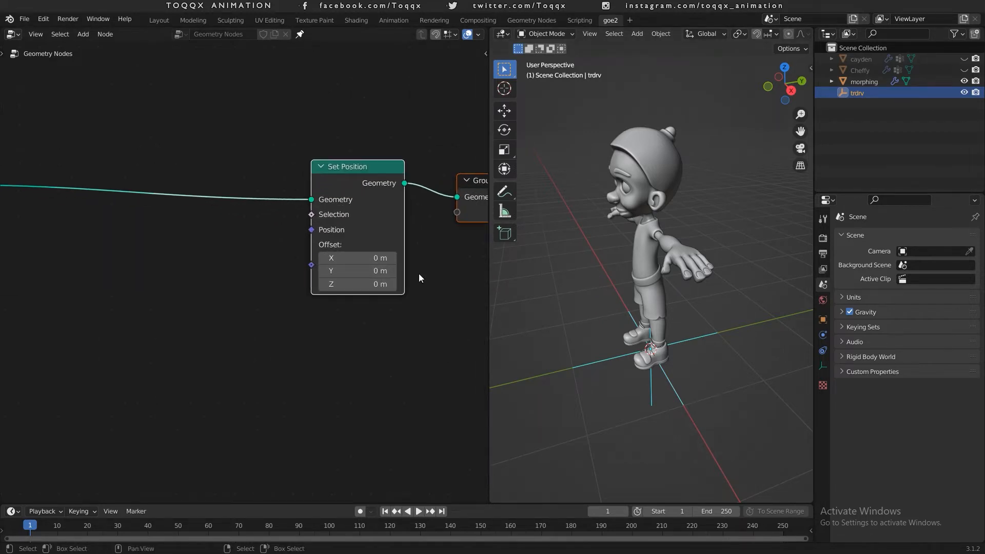
pyautogui.moveTo(421, 269); pyautogui.dragTo(445, 269, button='middle')
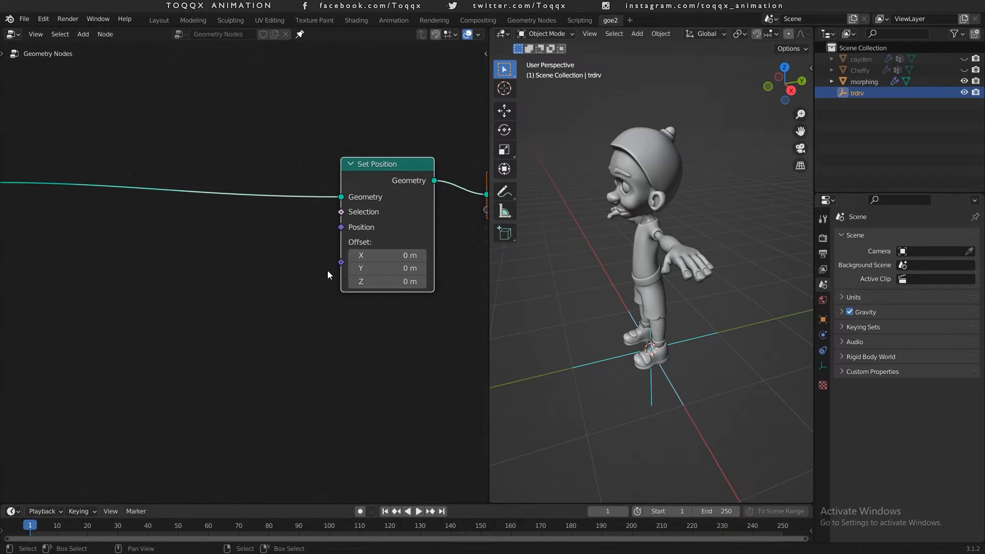
pyautogui.moveTo(341, 262); pyautogui.dragTo(109, 240)
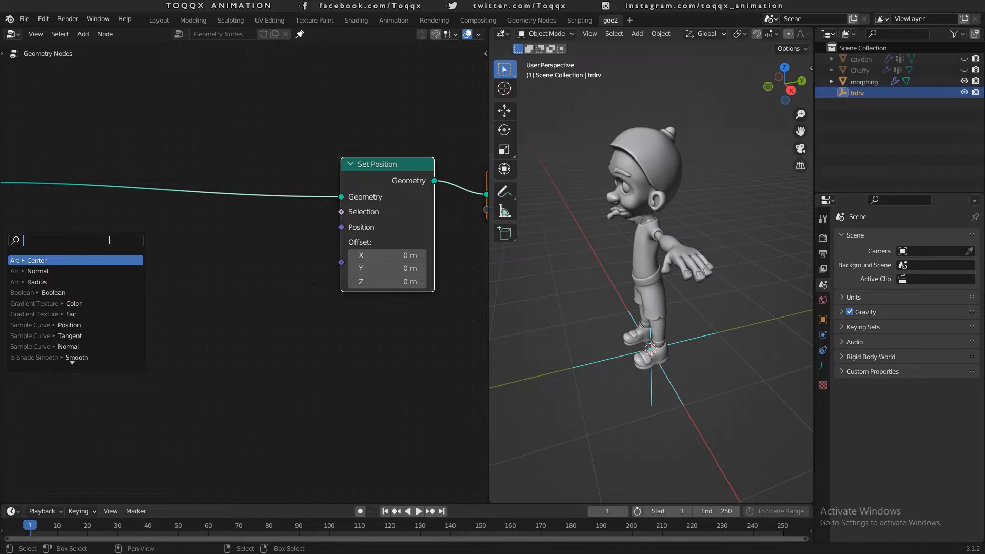
pyautogui.write('norm')
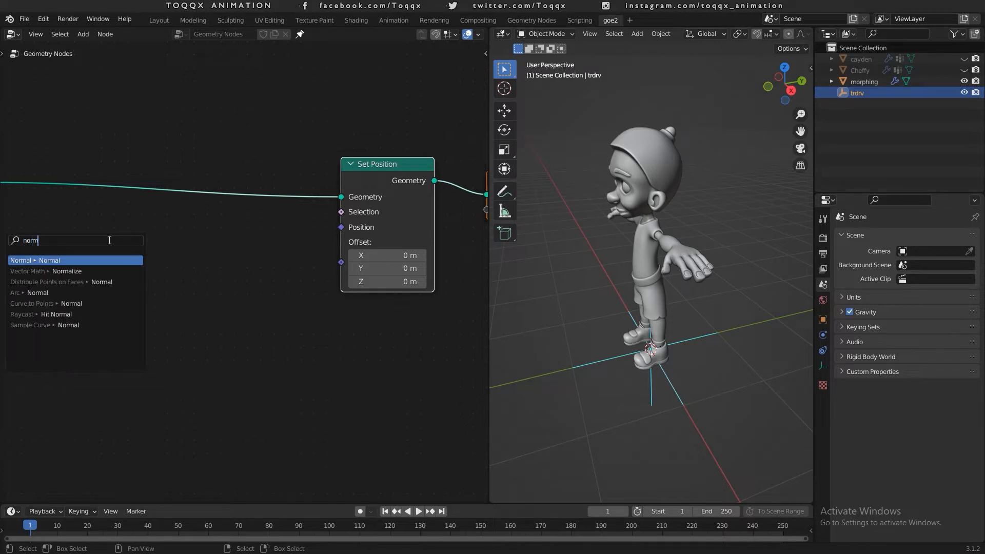
pyautogui.click(75, 259)
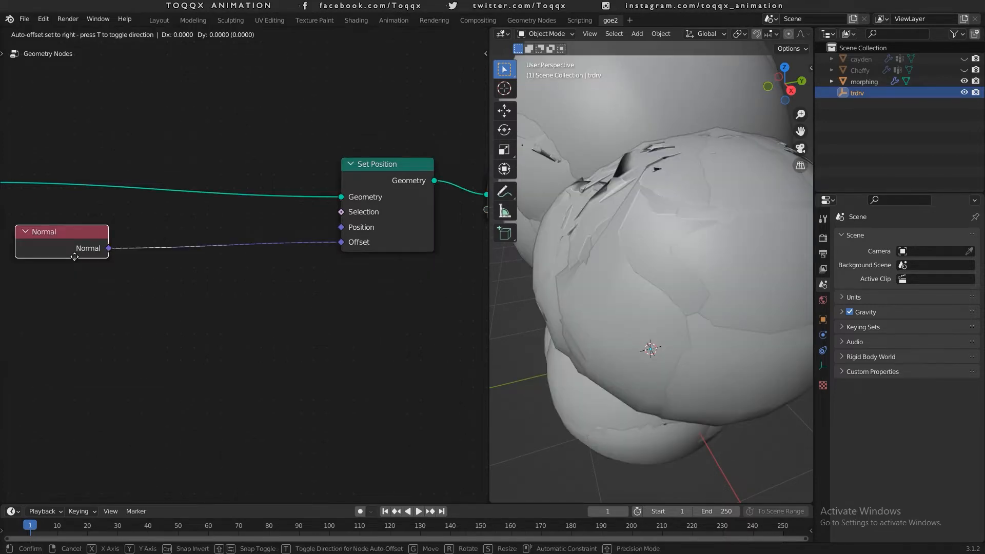
pyautogui.click(84, 247)
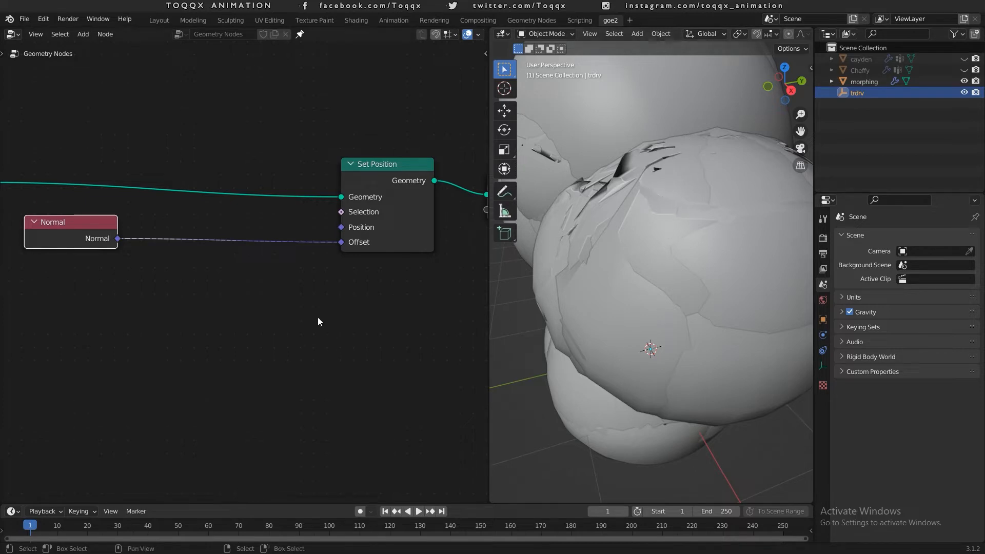
# Insert a Vector Math node between Normal and the second Set Position's Offset, and set its operation to Scale
pyautogui.scroll(-1, 630, 273)
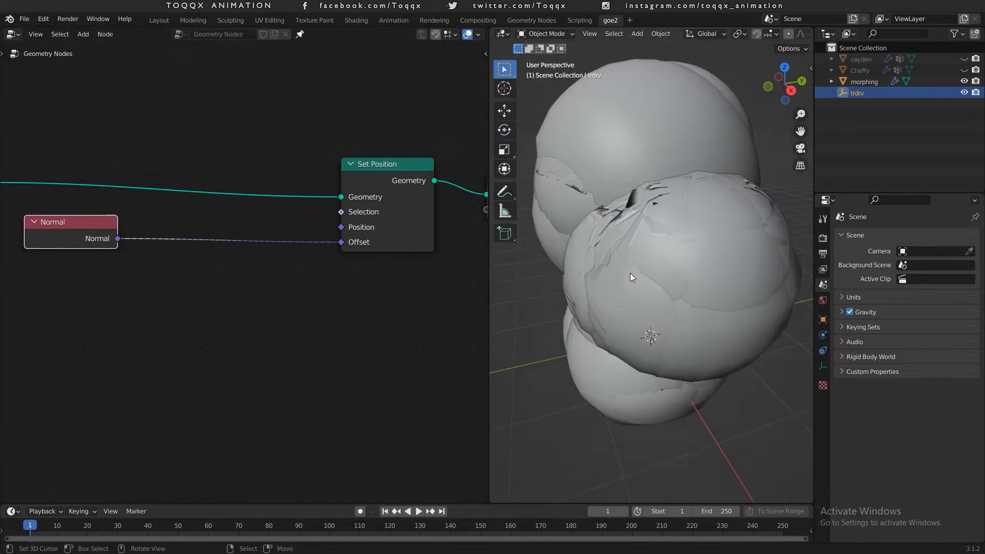
pyautogui.scroll(-3, 278, 340)
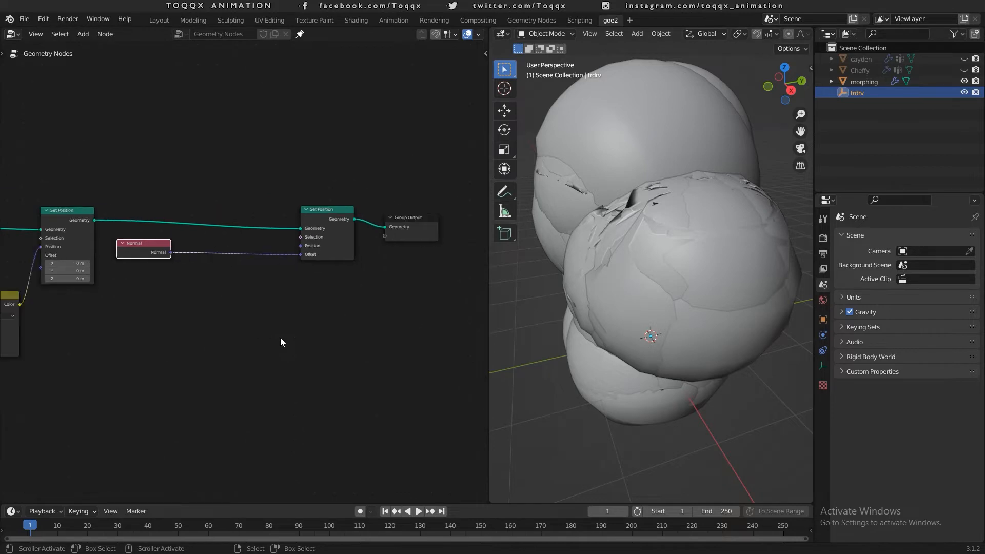
pyautogui.moveTo(275, 337); pyautogui.dragTo(374, 327, button='middle')
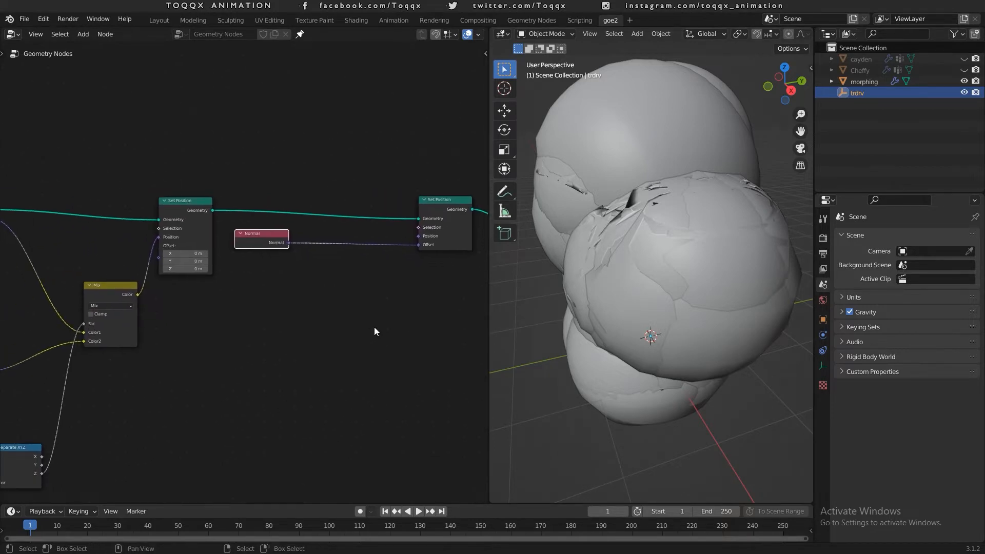
pyautogui.hotkey('shift', 'a')
pyautogui.click(373, 327)
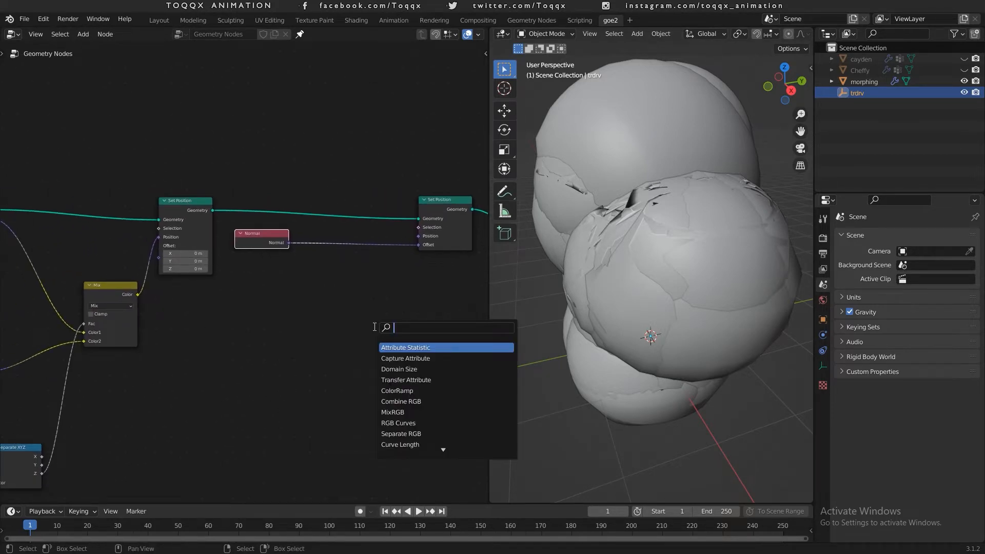
pyautogui.write('vect')
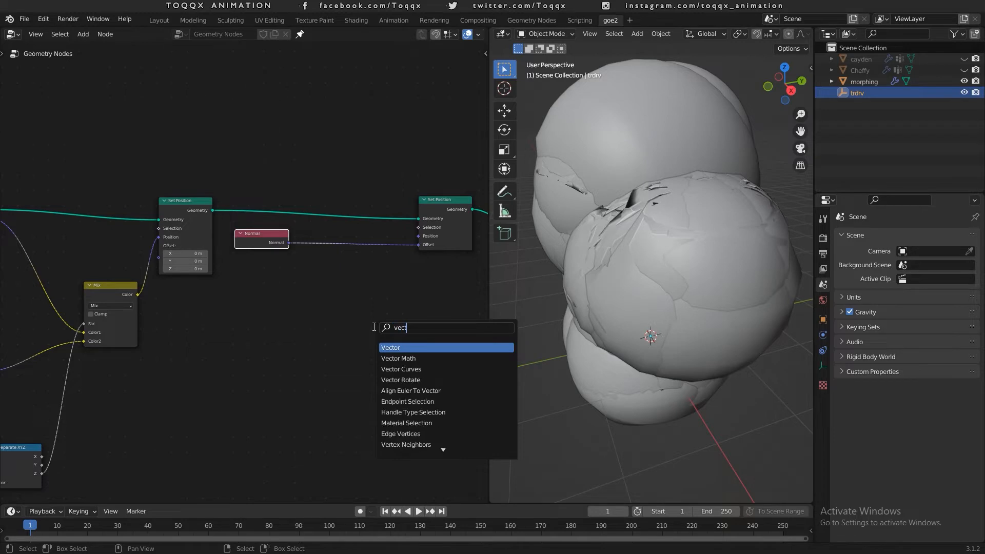
pyautogui.press('Down')
pyautogui.press('Return')
pyautogui.click(368, 254)
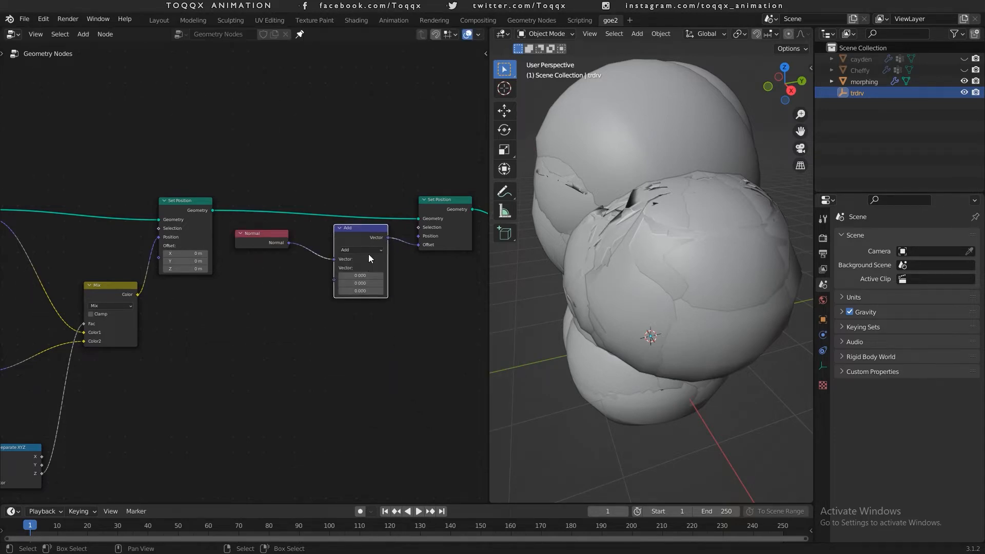
pyautogui.click(361, 250)
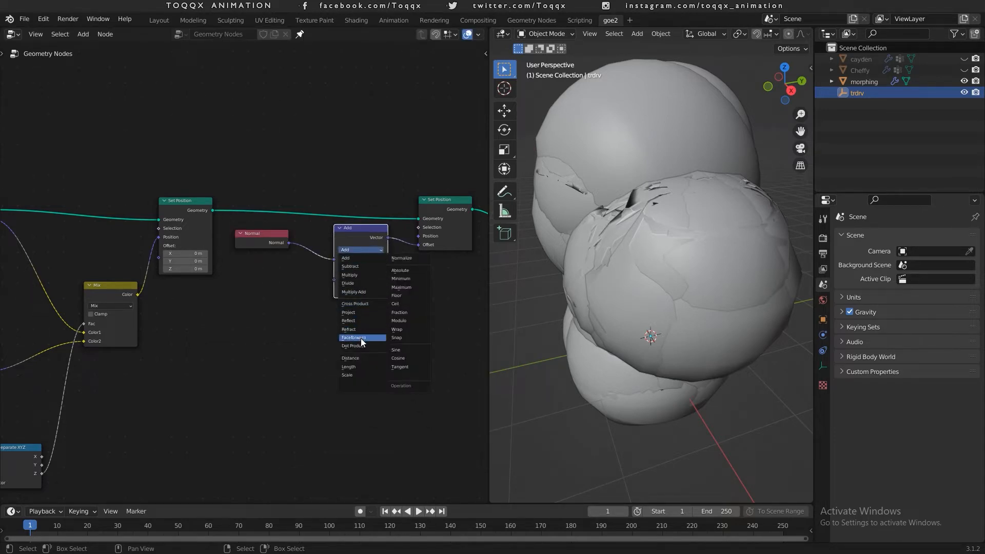
pyautogui.click(361, 374)
# Test the Scale node's Scale value at 5, and set it back to 1
pyautogui.scroll(1, 362, 374)
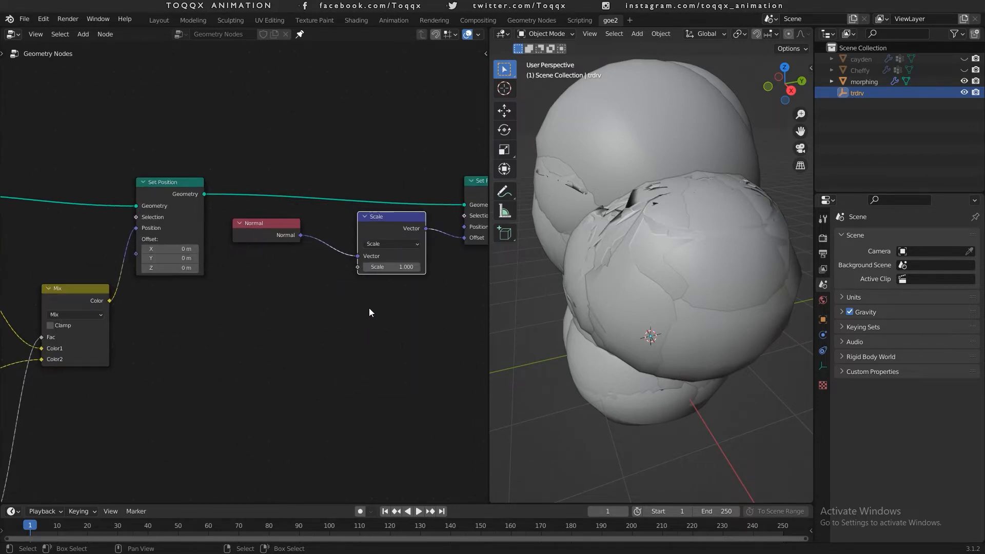
pyautogui.moveTo(405, 266); pyautogui.dragTo(451, 266)
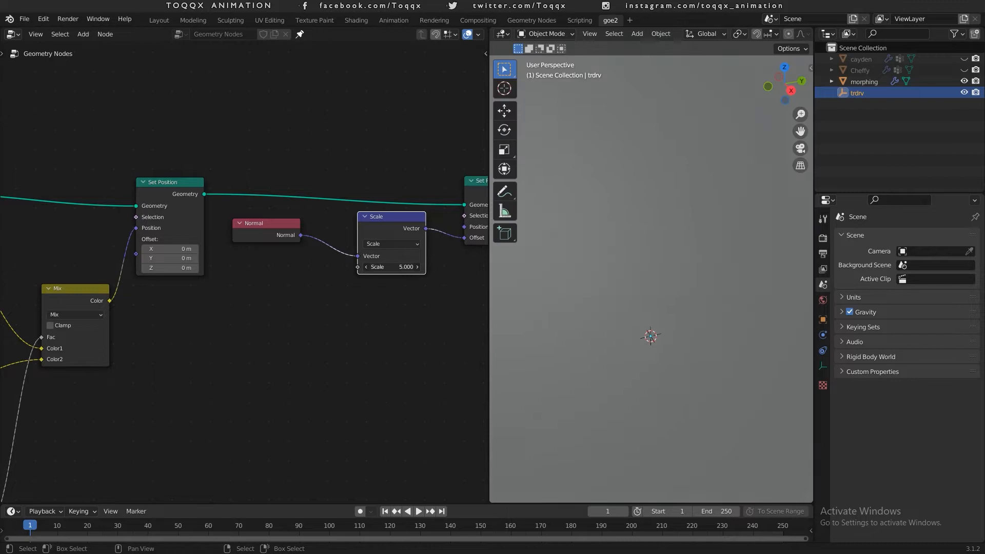
pyautogui.click(404, 267)
pyautogui.write('1')
pyautogui.press('Return')
# Connect Separate XYZ's Z output to the Scale node's Scale input
pyautogui.scroll(-4, 401, 266)
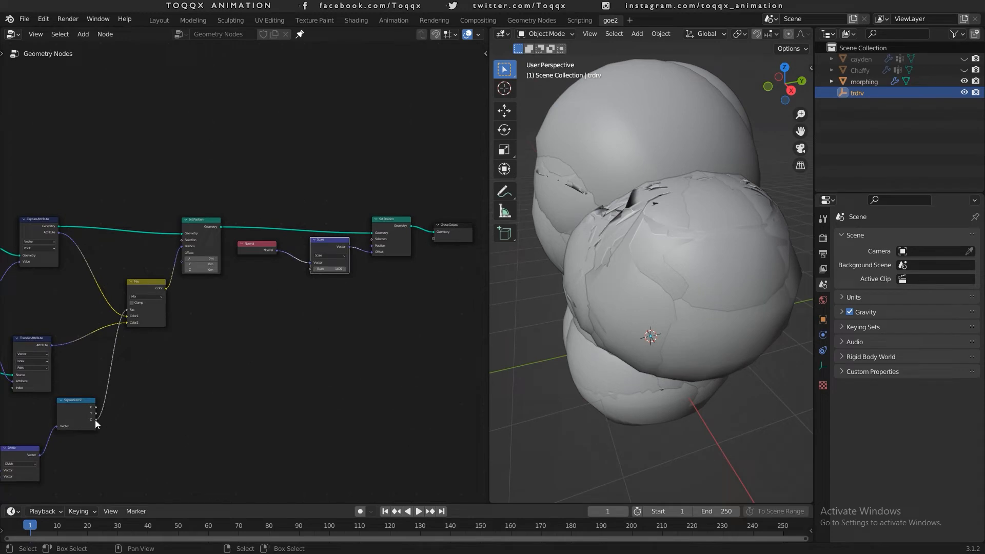
pyautogui.moveTo(96, 419); pyautogui.dragTo(103, 420)
pyautogui.moveTo(170, 415); pyautogui.dragTo(311, 272)
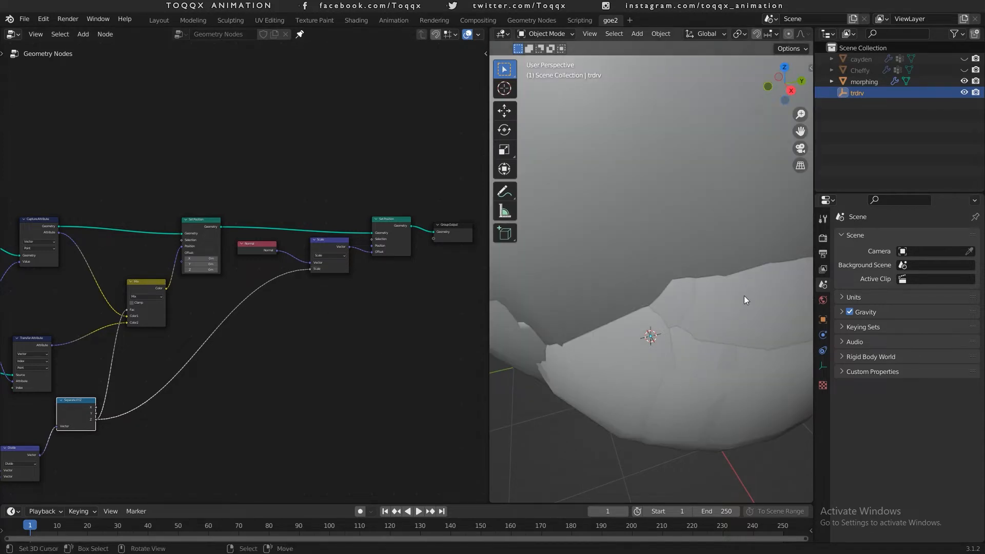
# Insert a Float Curve node on the link between Separate XYZ's Z output and the Scale node's Scale input
pyautogui.scroll(2, 273, 389)
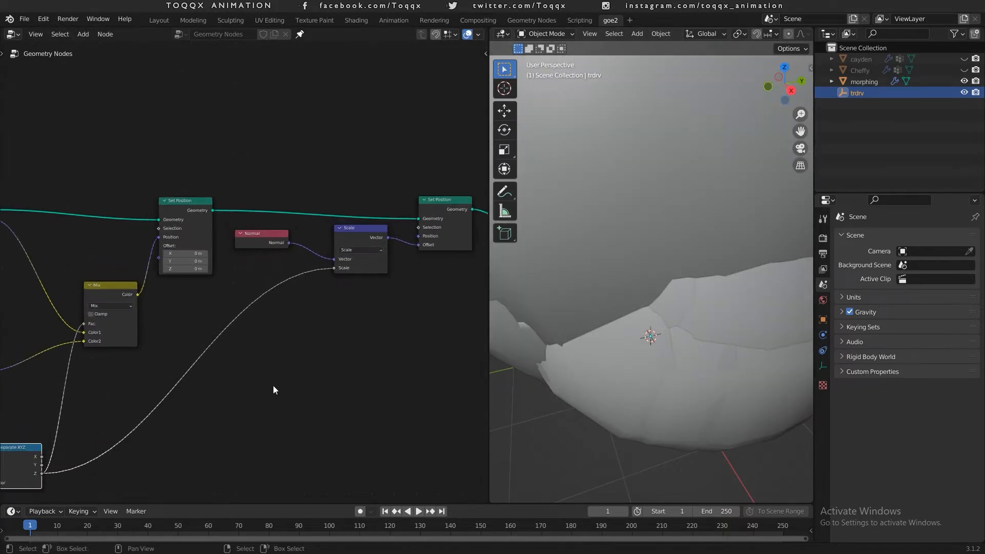
pyautogui.moveTo(273, 385); pyautogui.dragTo(367, 300, button='middle')
pyautogui.scroll(-1, 325, 303)
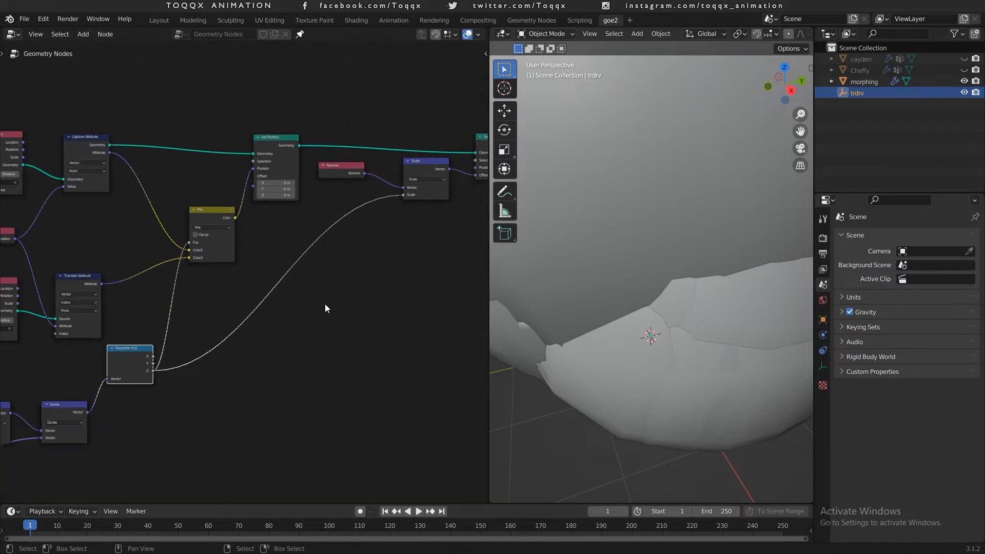
pyautogui.moveTo(317, 352); pyautogui.dragTo(303, 334, button='middle')
pyautogui.scroll(4, 353, 326)
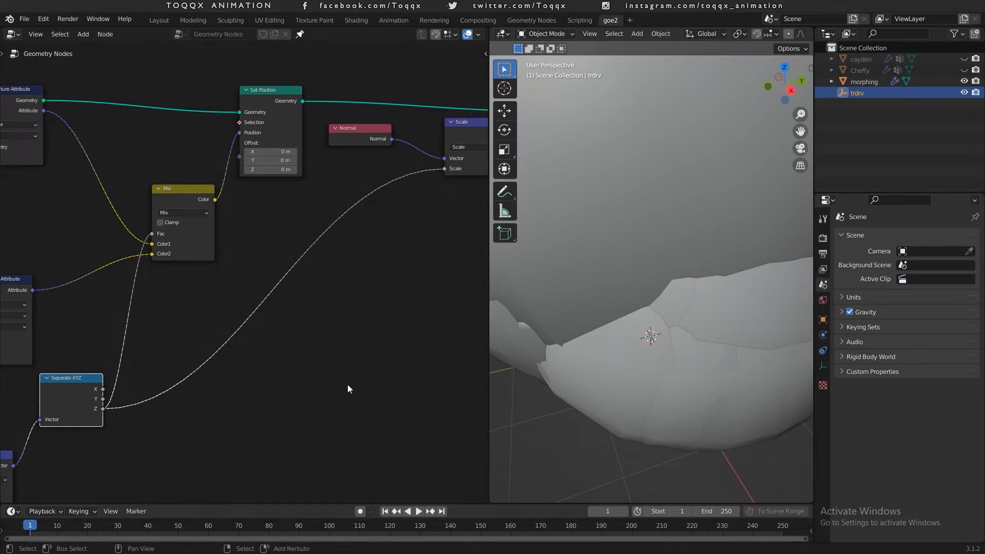
pyautogui.hotkey('shift', 'a')
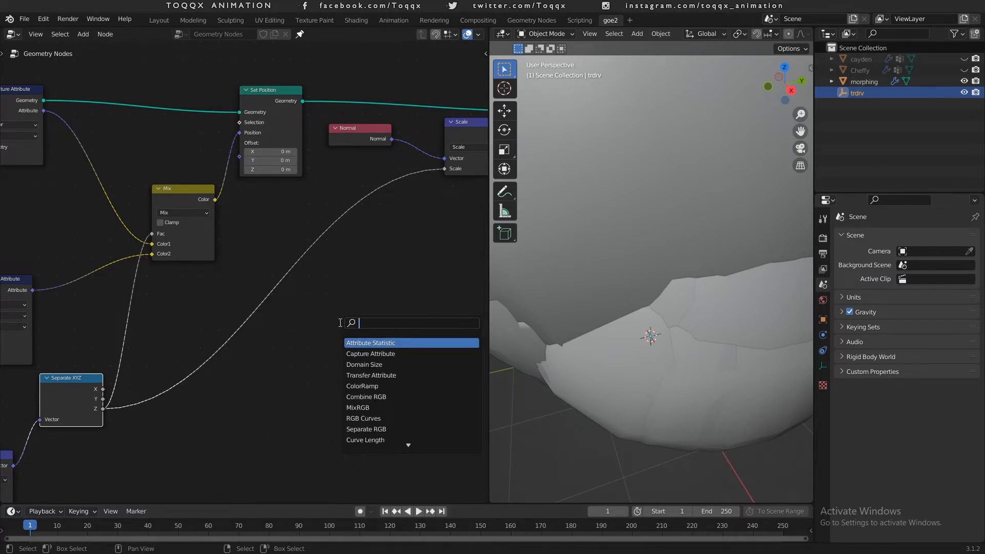
pyautogui.write('flo')
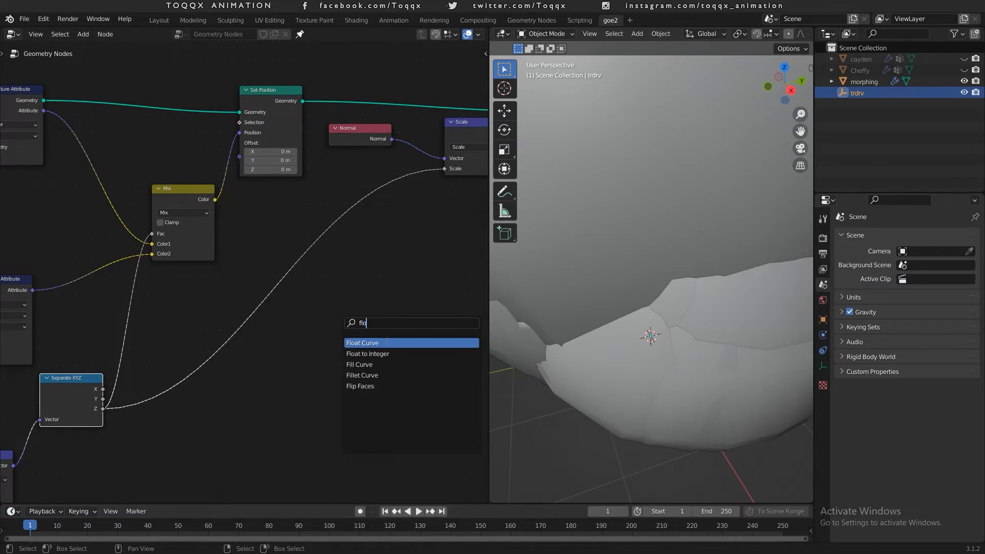
pyautogui.click(387, 342)
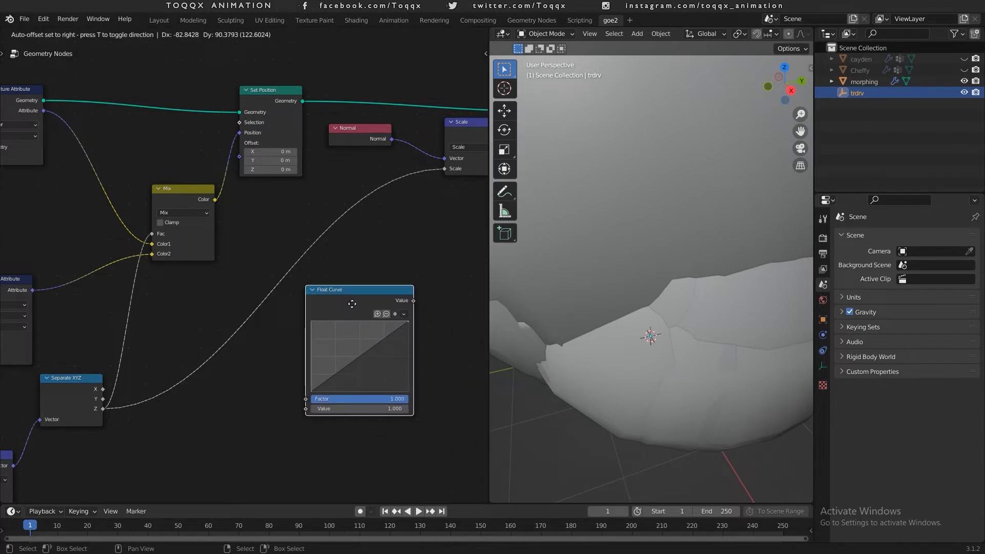
pyautogui.click(279, 258)
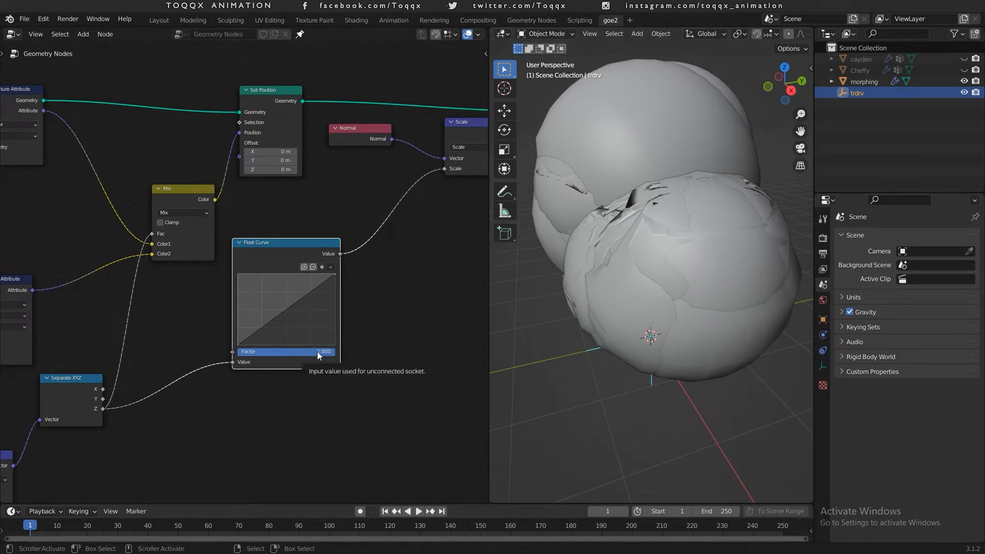
# Lower the Float Curve's end point to 0 and shape a low central bump with points near 0.25, 0.5 and 0.75
pyautogui.scroll(2, 317, 352)
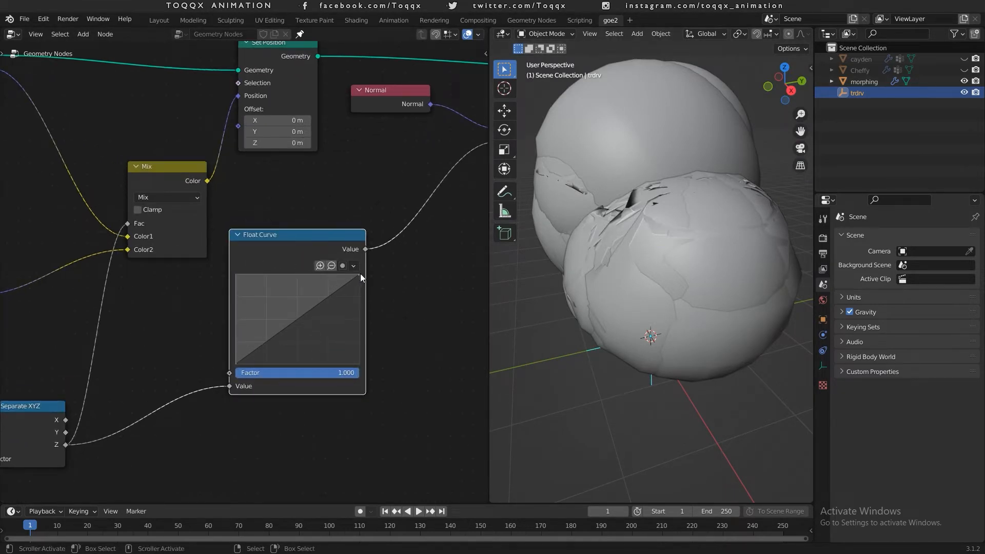
pyautogui.moveTo(360, 276); pyautogui.dragTo(359, 364)
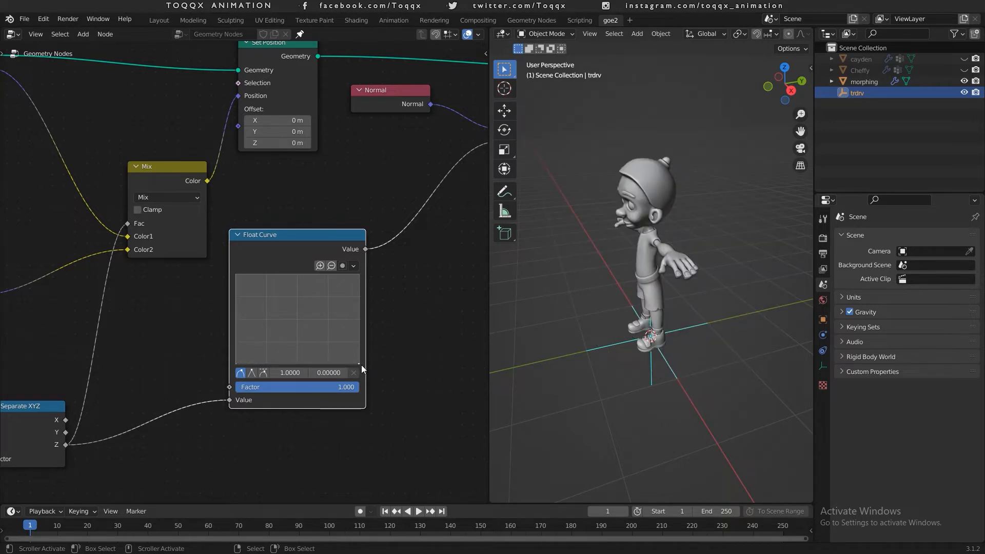
pyautogui.scroll(2, 362, 364)
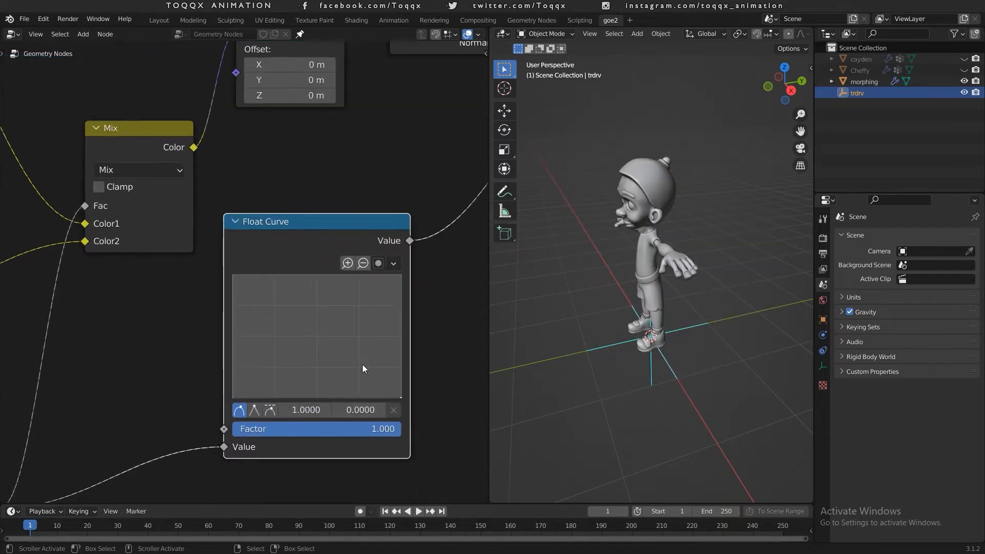
pyautogui.moveTo(360, 355); pyautogui.dragTo(386, 278, button='middle')
pyautogui.moveTo(348, 330); pyautogui.dragTo(393, 328)
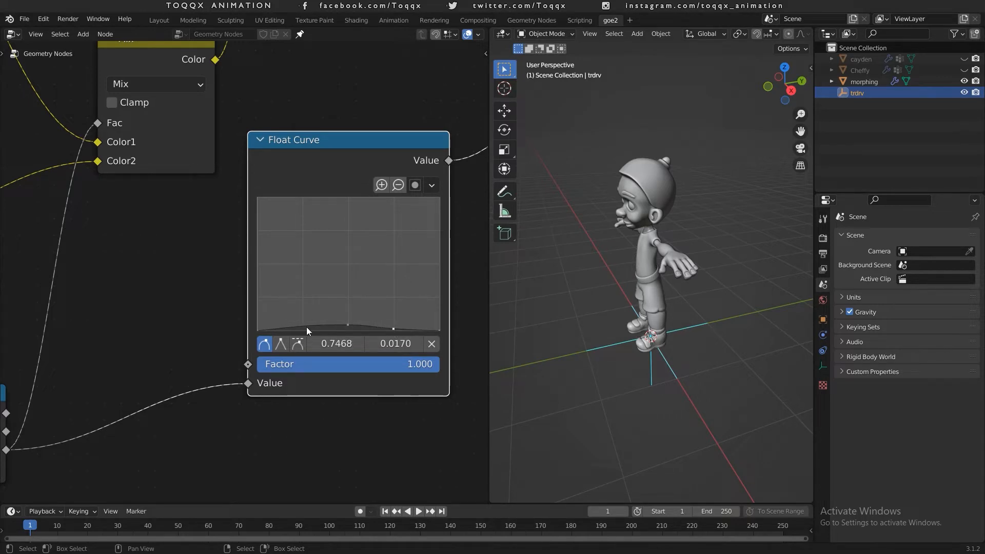
pyautogui.moveTo(303, 325); pyautogui.dragTo(303, 328)
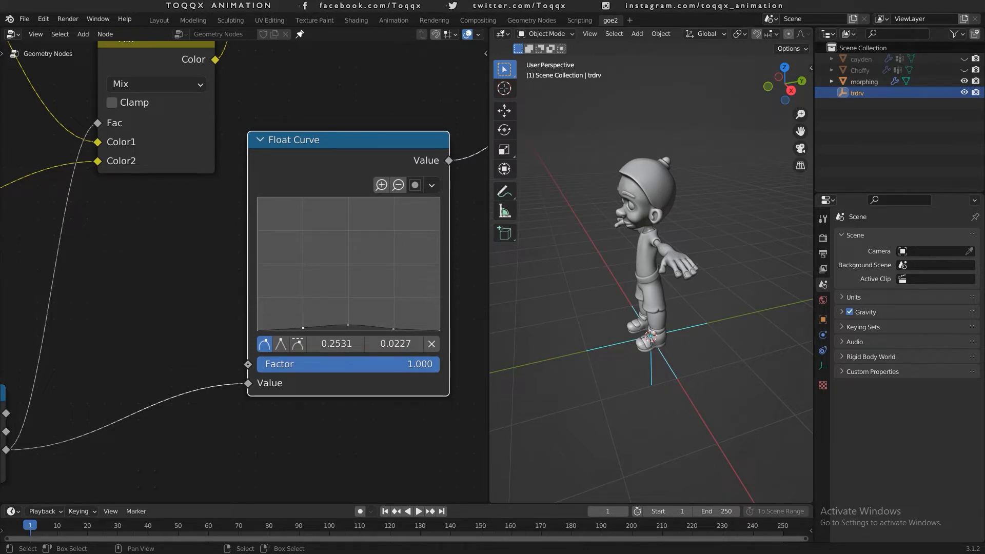
# Set the Float Curve's first bump point to position 0.25 and value 0.02
pyautogui.click(333, 347)
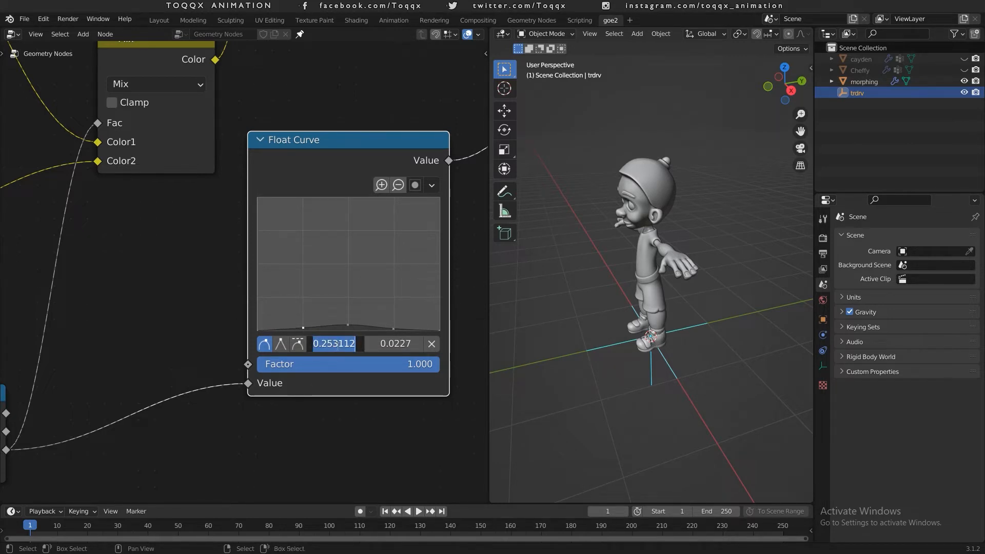
pyautogui.write('0.25')
pyautogui.press('Tab')
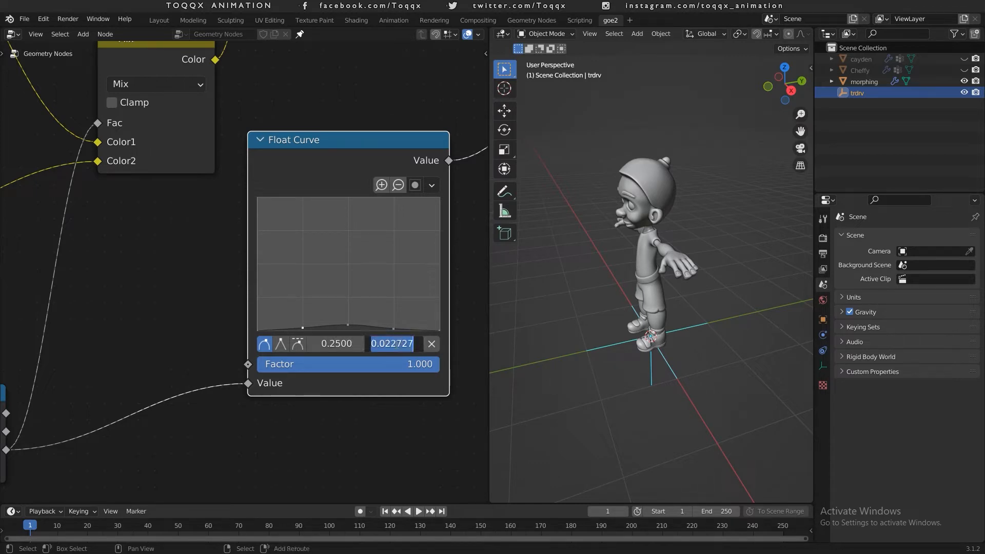
pyautogui.write('0.02')
pyautogui.press('Return')
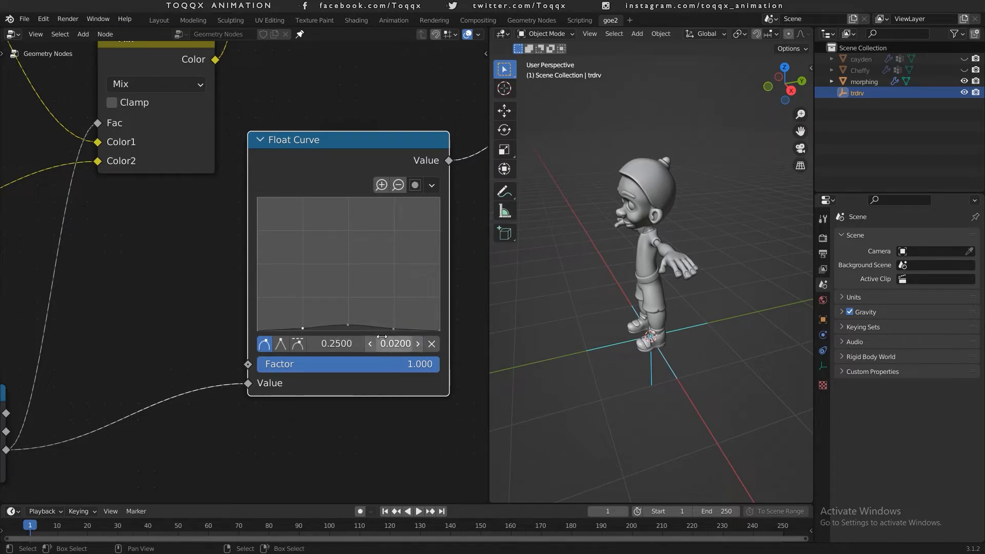
# Set the Float Curve's middle point to position 0.5 and value 0.04
pyautogui.click(349, 326)
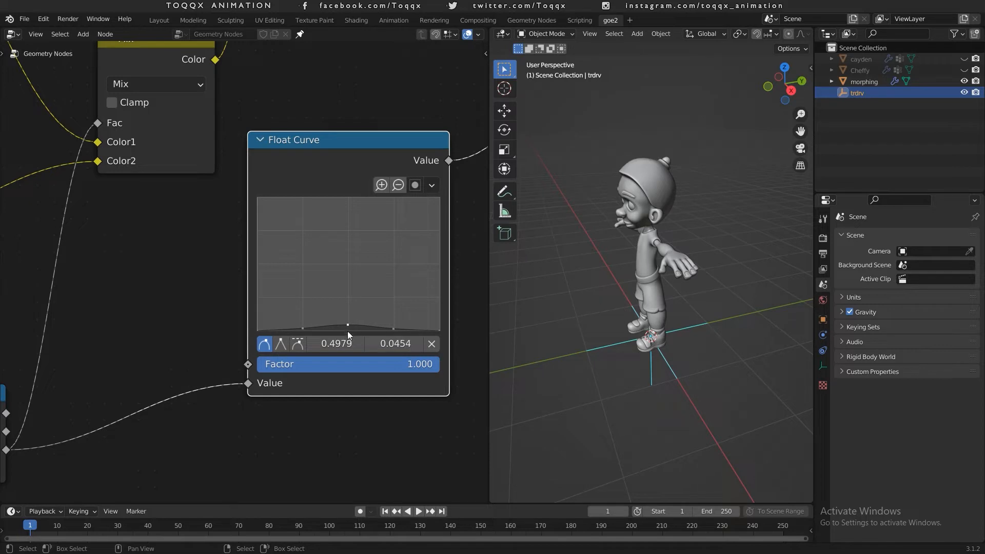
pyautogui.doubleClick(339, 344)
pyautogui.press('BackSpace')
pyautogui.press('Return')
pyautogui.doubleClick(396, 343)
pyautogui.press('BackSpace')
pyautogui.write('.')
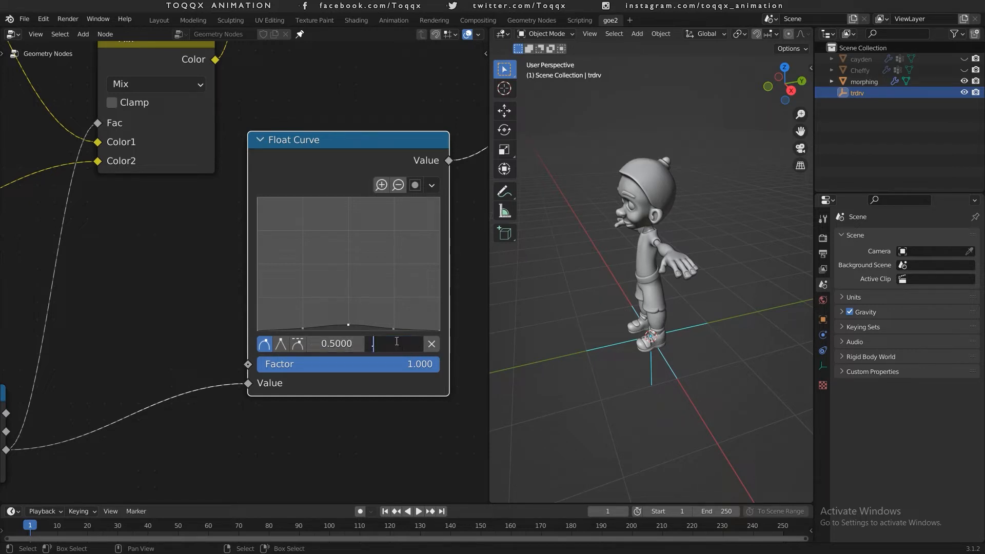
pyautogui.write('04')
pyautogui.press('Return')
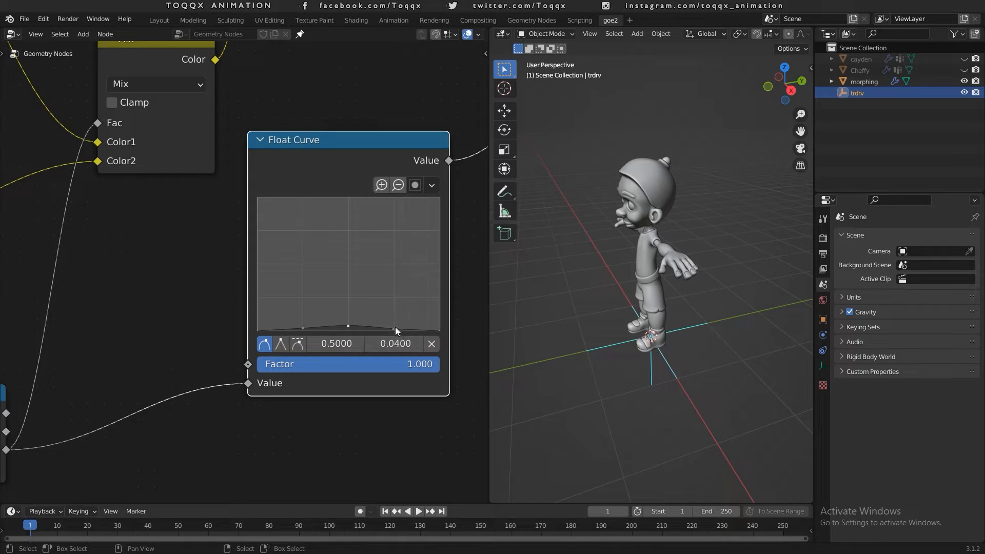
# Set the Float Curve's third bump point to position 0.75 and value 0.02
pyautogui.click(394, 327)
pyautogui.doubleClick(339, 343)
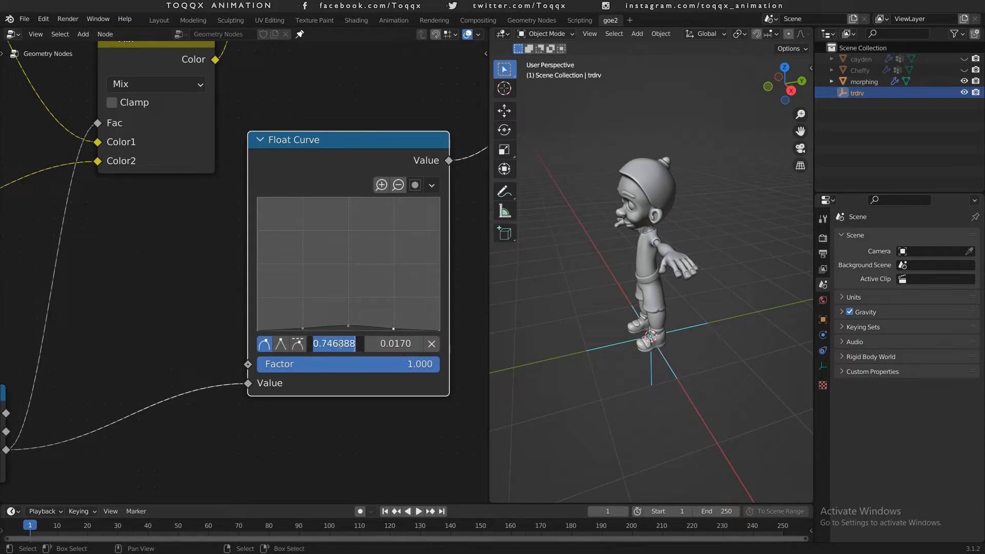
pyautogui.write('.75')
pyautogui.press('Return')
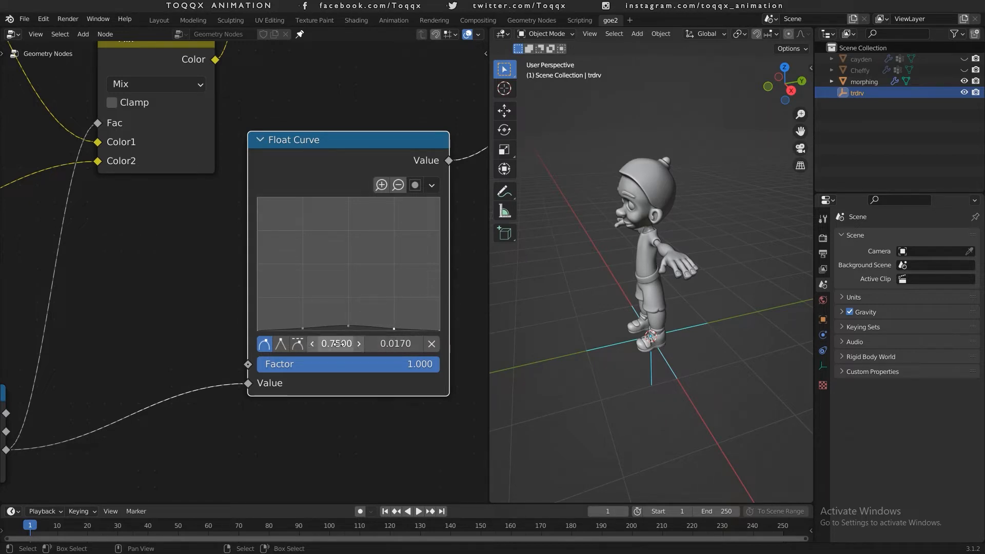
pyautogui.doubleClick(393, 344)
pyautogui.write('.02')
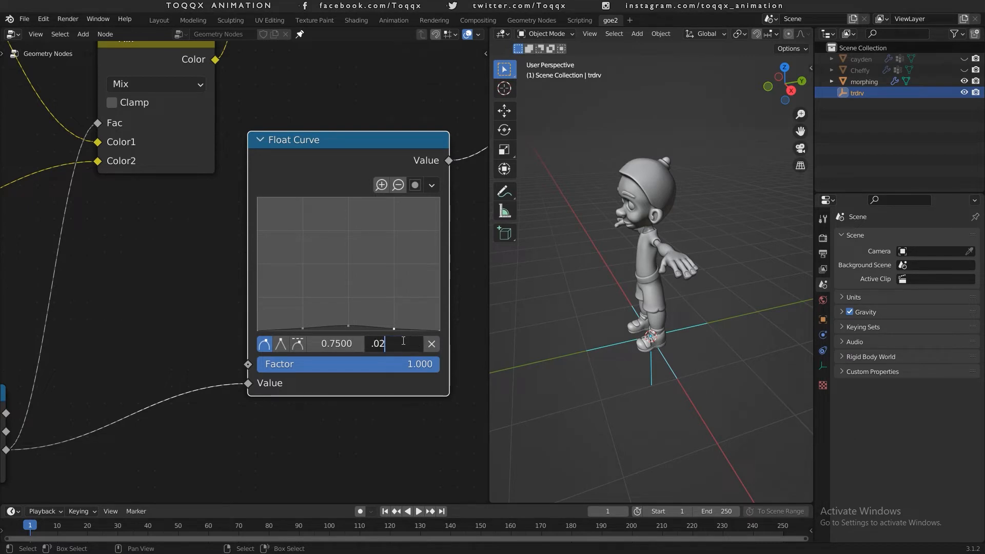
pyautogui.press('Return')
# Test the swelling morph by moving the trdrv empty upward past the character, and cancel the move
pyautogui.scroll(-6, 395, 223)
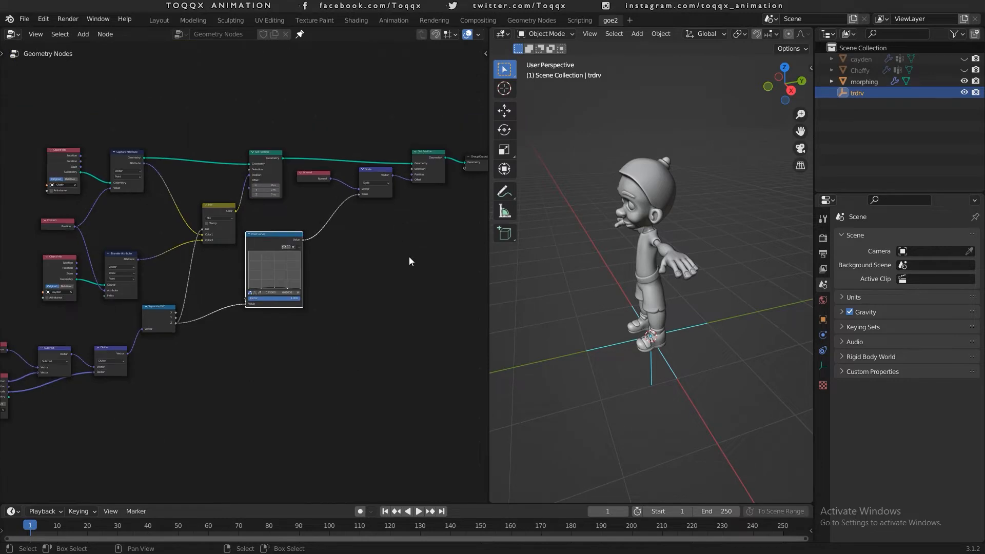
pyautogui.press('g')
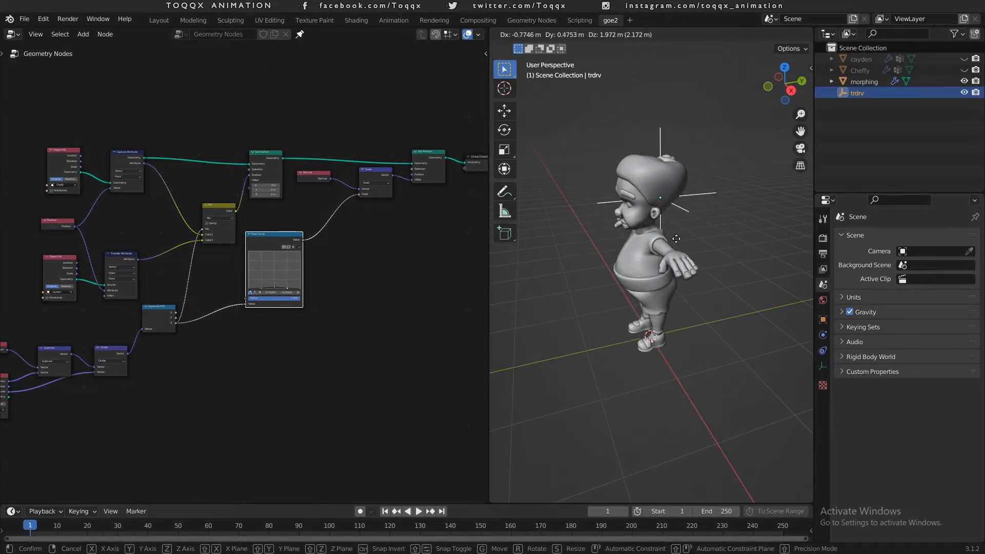
pyautogui.press('Escape')
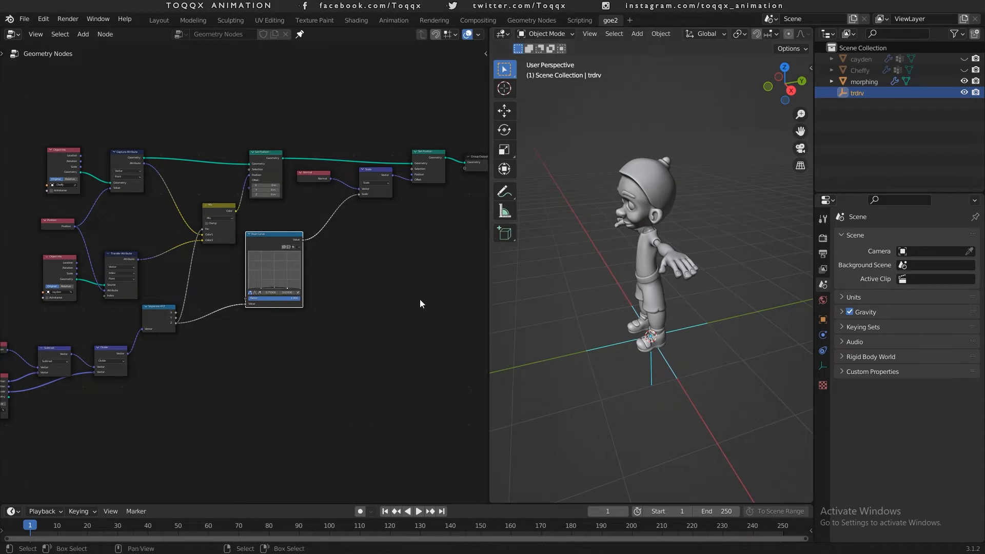
# Group the Float Curve, Normal, Scale and final Set Position nodes into one node group, and return to the parent tree
pyautogui.press('Home')
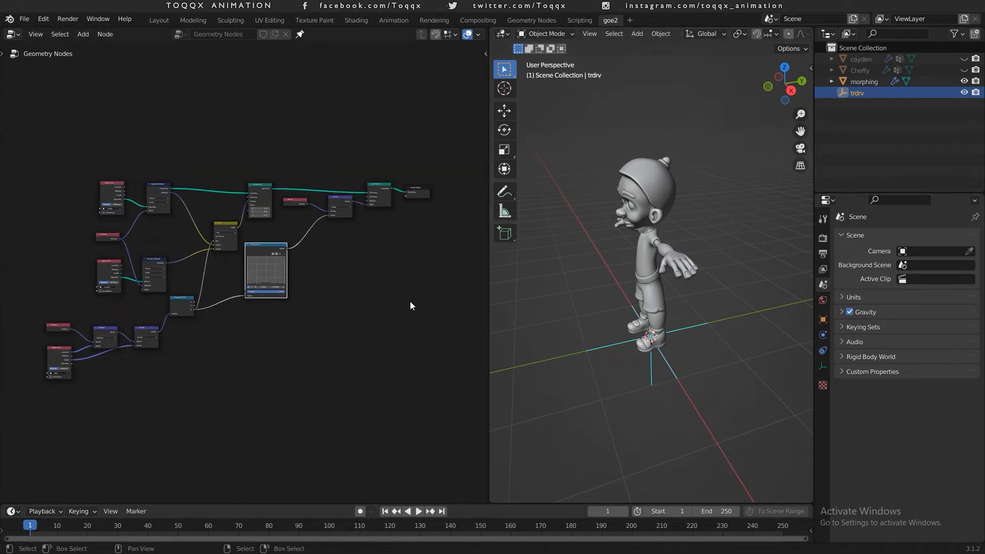
pyautogui.scroll(2, 410, 300)
pyautogui.moveTo(439, 271); pyautogui.dragTo(373, 298, button='middle')
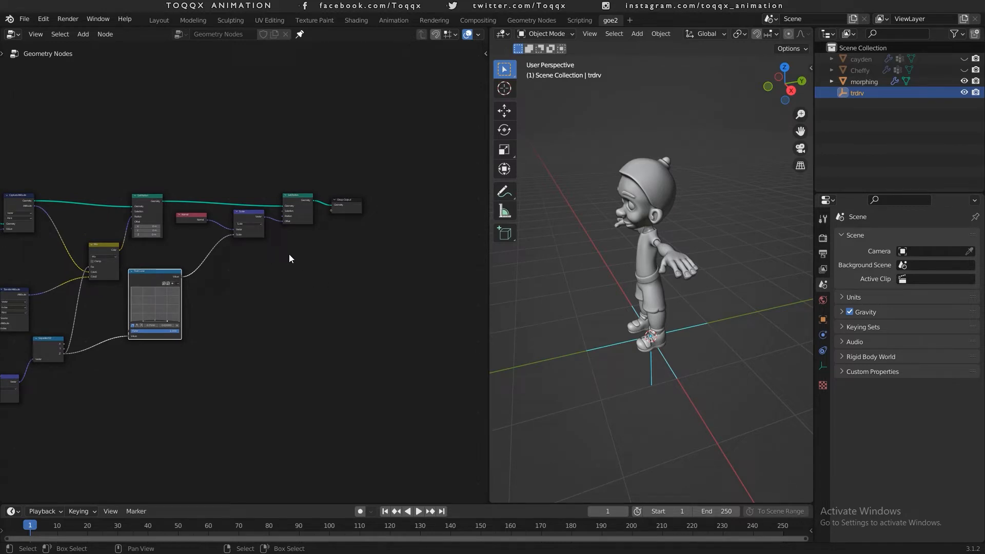
pyautogui.scroll(1, 289, 256)
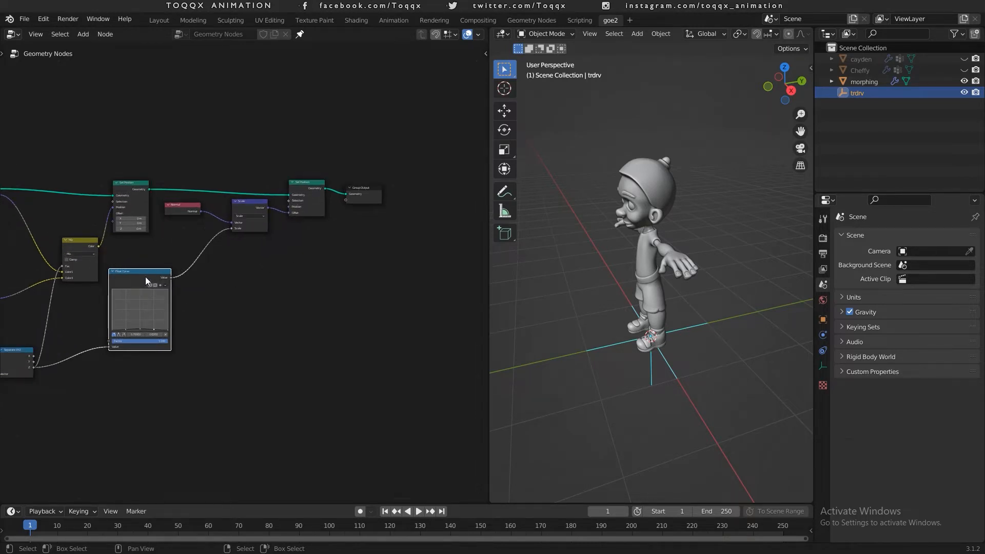
pyautogui.keyDown('shift'); pyautogui.click(182, 212); pyautogui.keyUp('shift')
pyautogui.keyDown('shift'); pyautogui.click(238, 208); pyautogui.keyUp('shift')
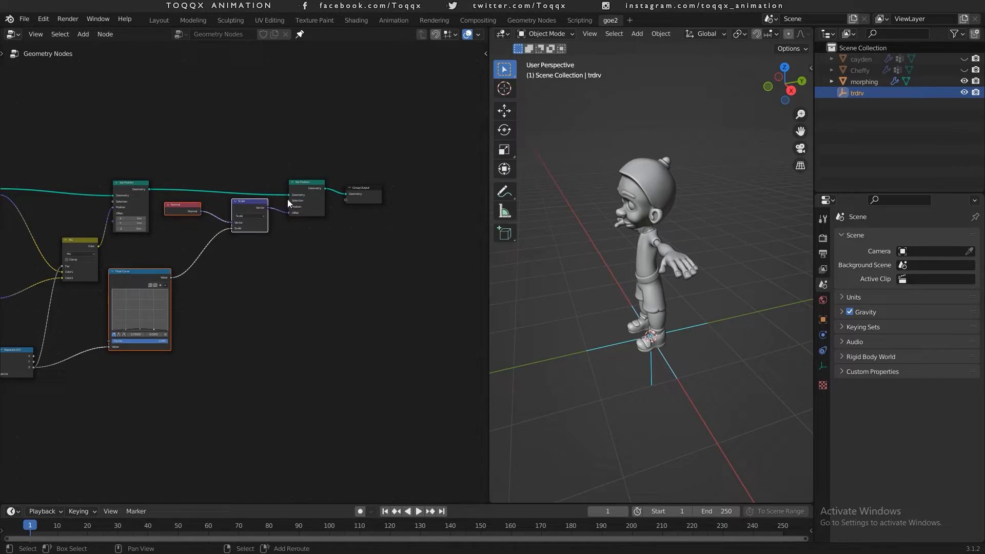
pyautogui.keyDown('shift'); pyautogui.click(309, 200); pyautogui.keyUp('shift')
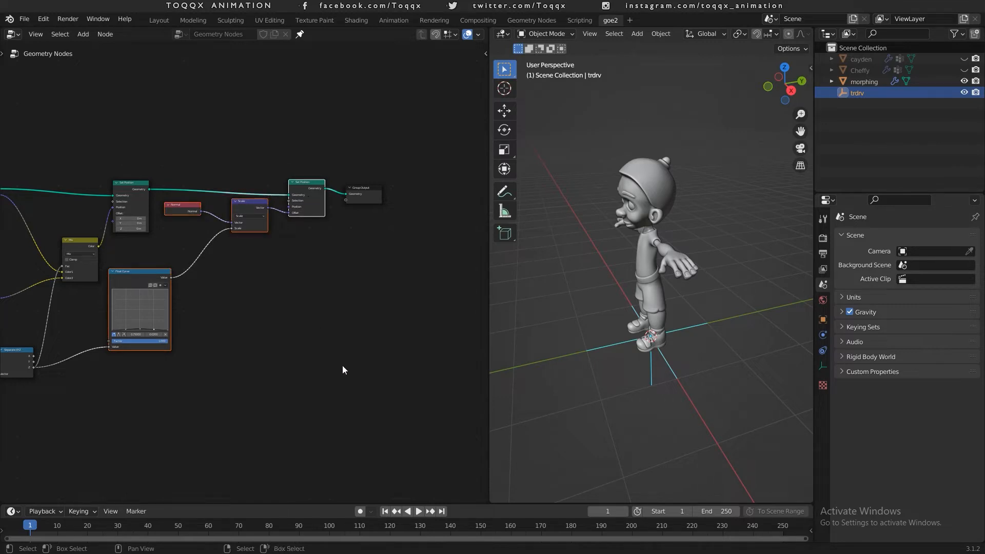
pyautogui.hotkey('ctrl', 'g')
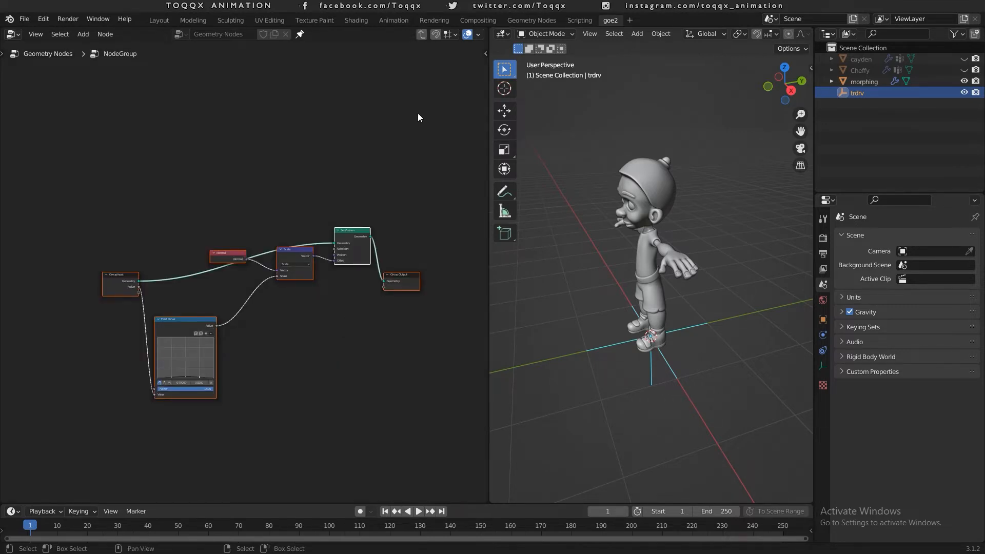
pyautogui.click(420, 35)
# Label the new node group bounce01
pyautogui.moveTo(260, 304); pyautogui.dragTo(230, 239, button='middle')
pyautogui.scroll(4, 373, 315)
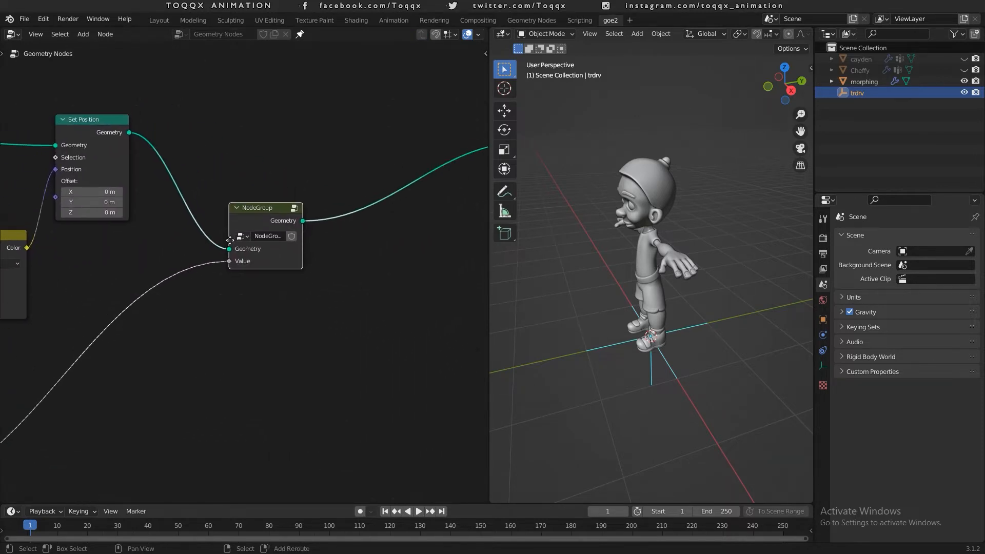
pyautogui.scroll(3, 256, 207)
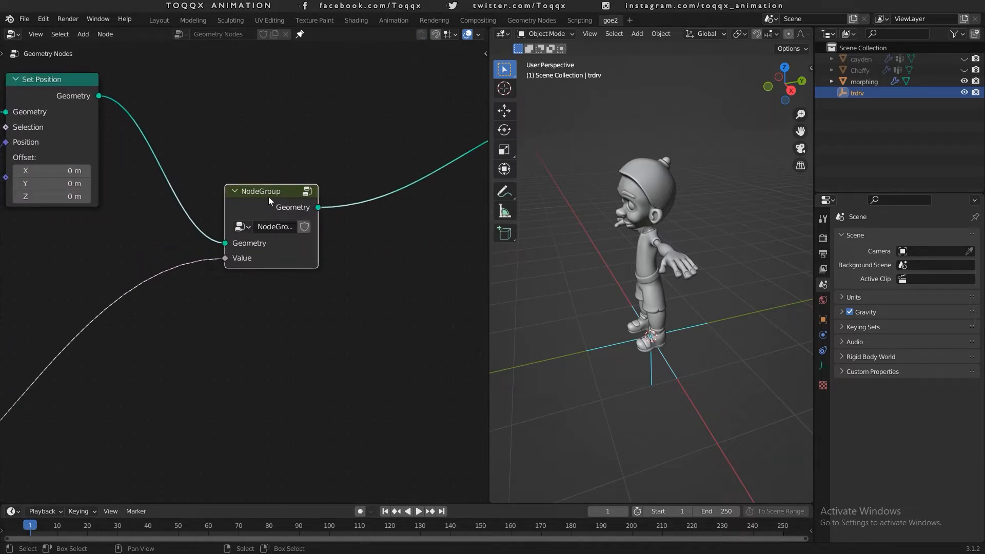
pyautogui.press('F2')
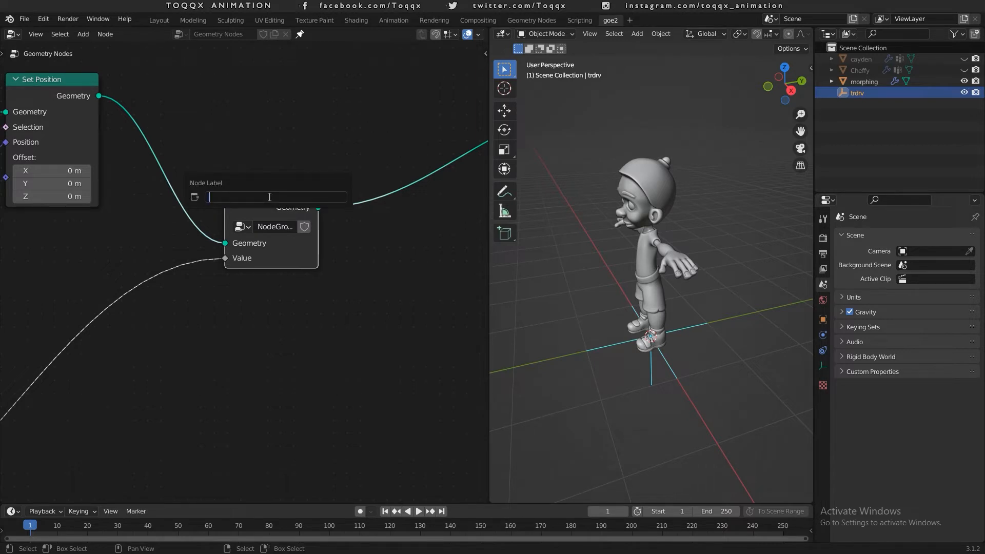
pyautogui.write('bounce01')
pyautogui.press('Return')
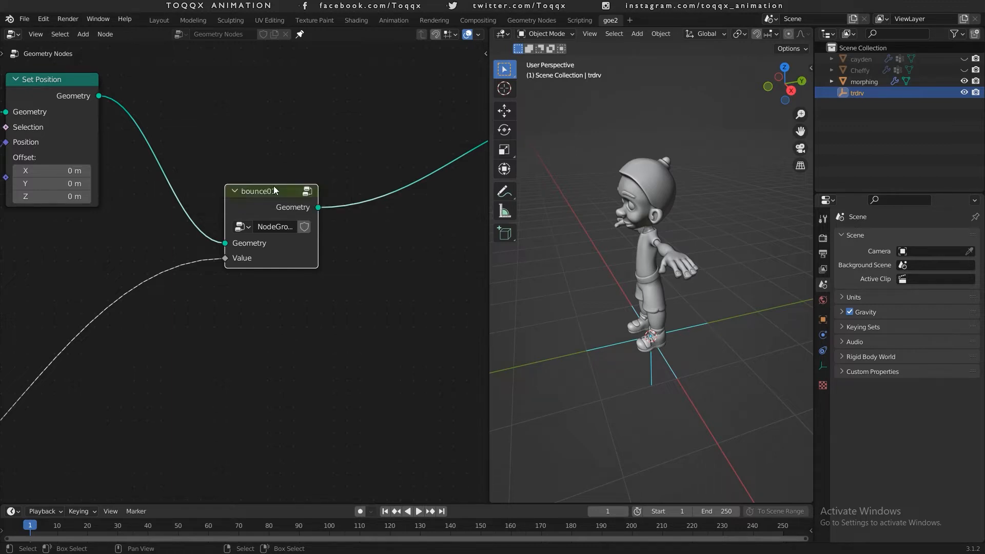
# Duplicate the bounce01 group onto the link before Group Output, and move Group Output slightly down to make room
pyautogui.scroll(2, 348, 272)
pyautogui.scroll(-3, 348, 273)
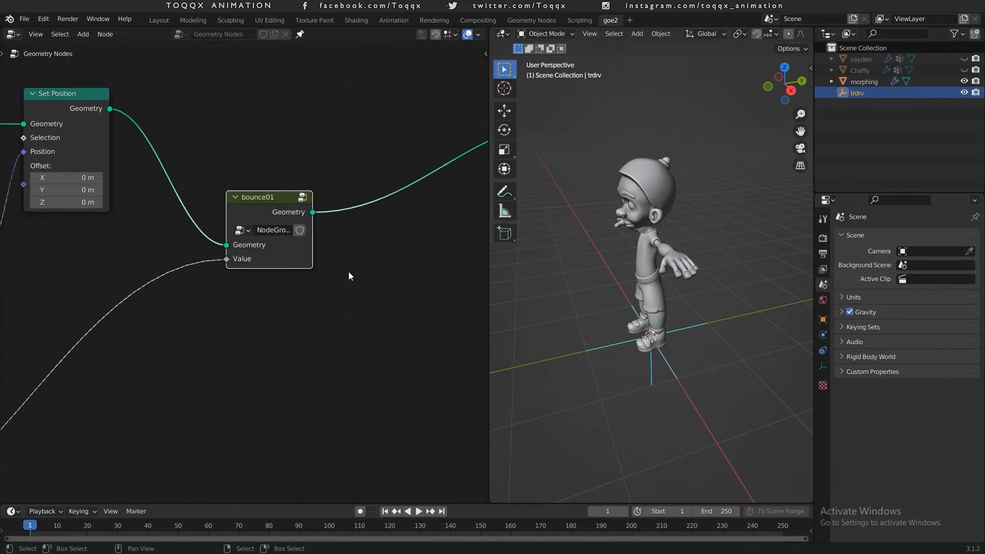
pyautogui.moveTo(349, 272); pyautogui.dragTo(284, 230, button='middle')
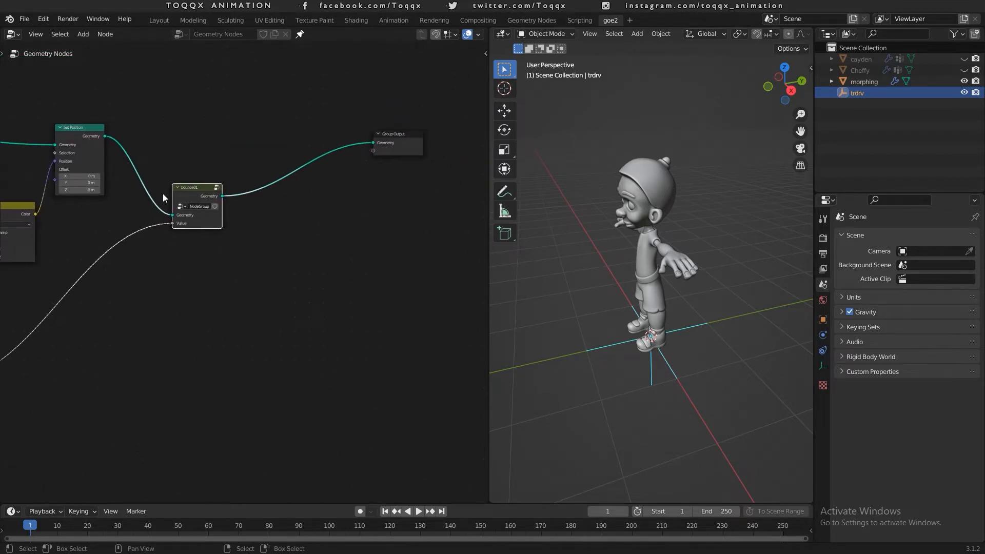
pyautogui.hotkey('shift', 'd')
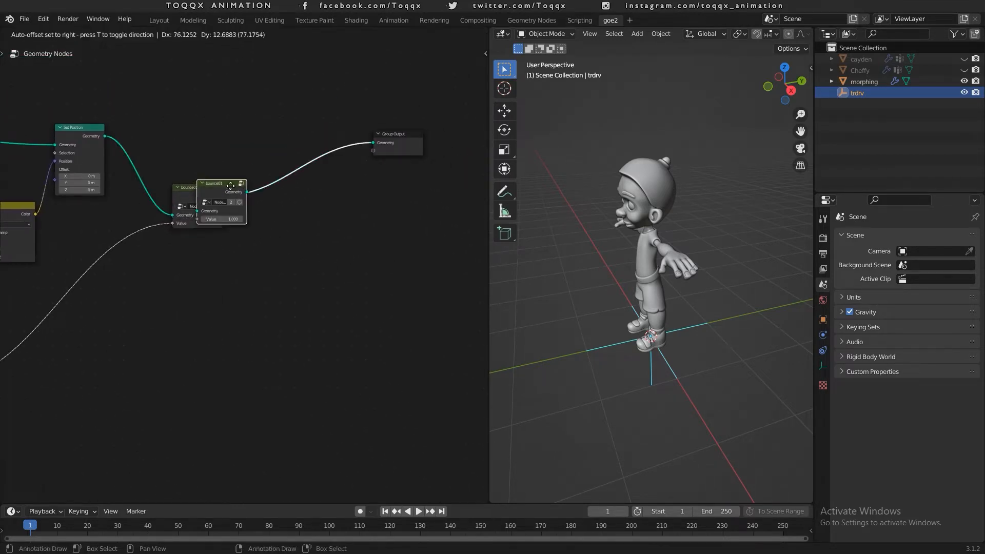
pyautogui.click(302, 163)
pyautogui.moveTo(401, 145); pyautogui.dragTo(412, 174)
# Make the duplicated bounce01 group a single-user copy, independent of the original node group
pyautogui.scroll(8, 334, 300)
pyautogui.moveTo(323, 206); pyautogui.dragTo(331, 349, button='middle')
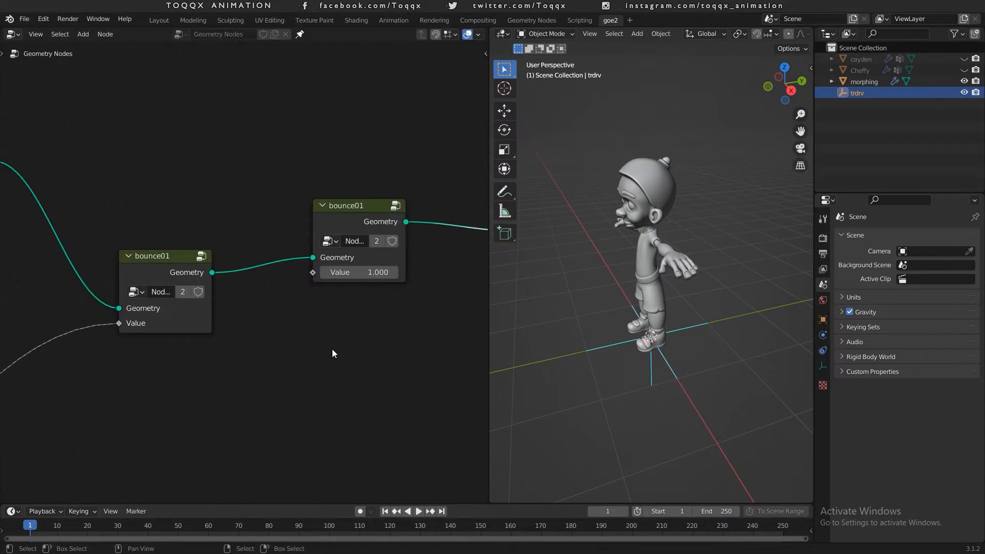
pyautogui.scroll(8, 331, 349)
pyautogui.moveTo(392, 345); pyautogui.dragTo(252, 346, button='middle')
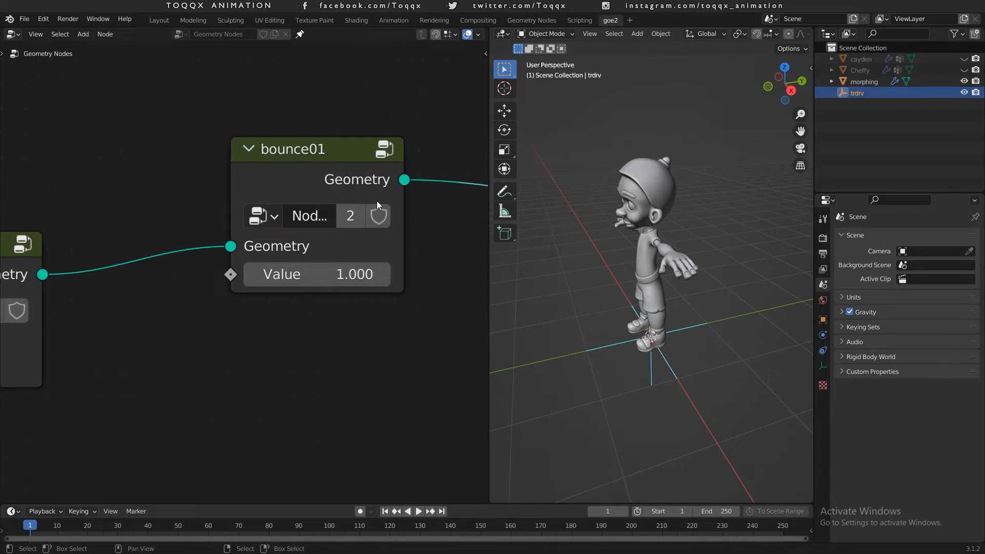
pyautogui.click(354, 214)
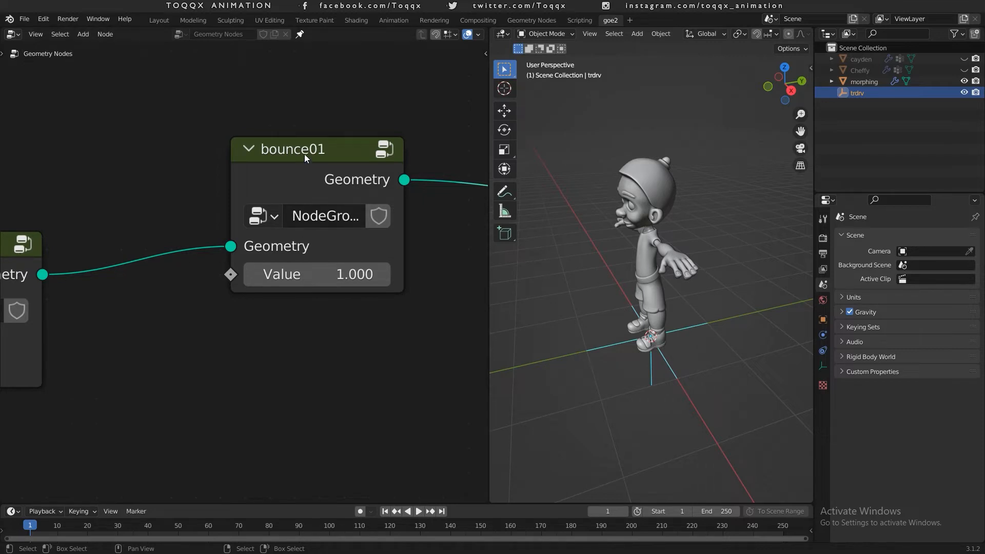
# Relabel the duplicated node group bounce02
pyautogui.press('F2')
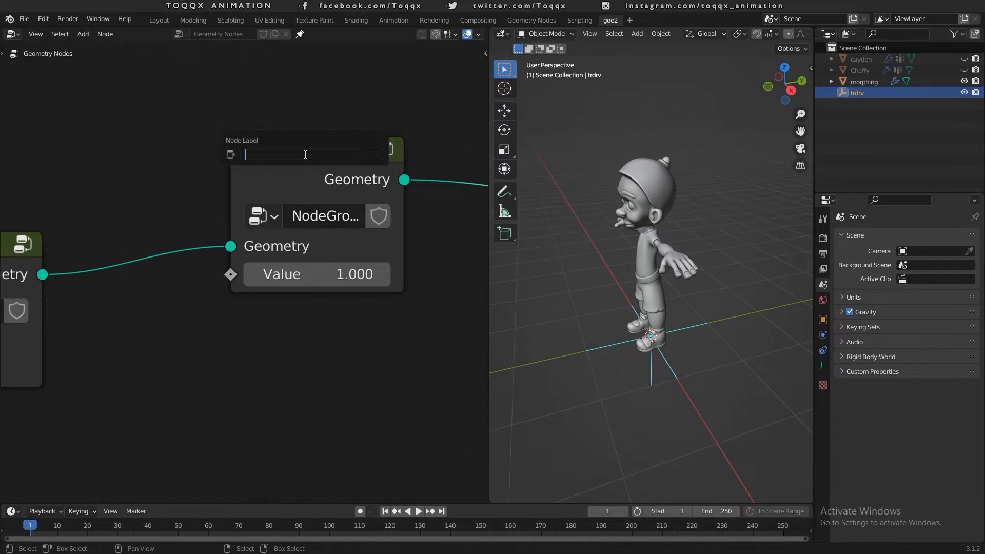
pyautogui.press('Return')
pyautogui.click(303, 154)
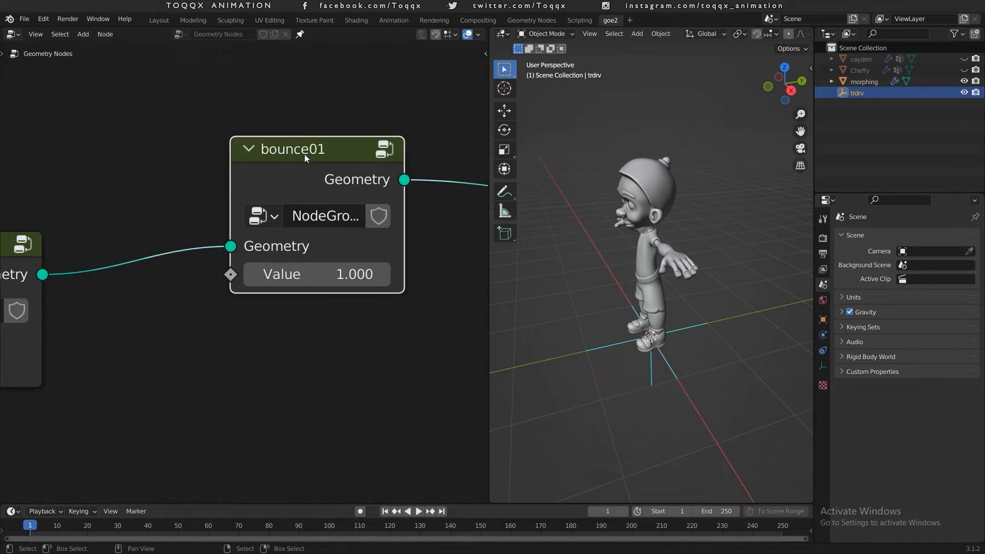
pyautogui.press('F2')
pyautogui.click(305, 154)
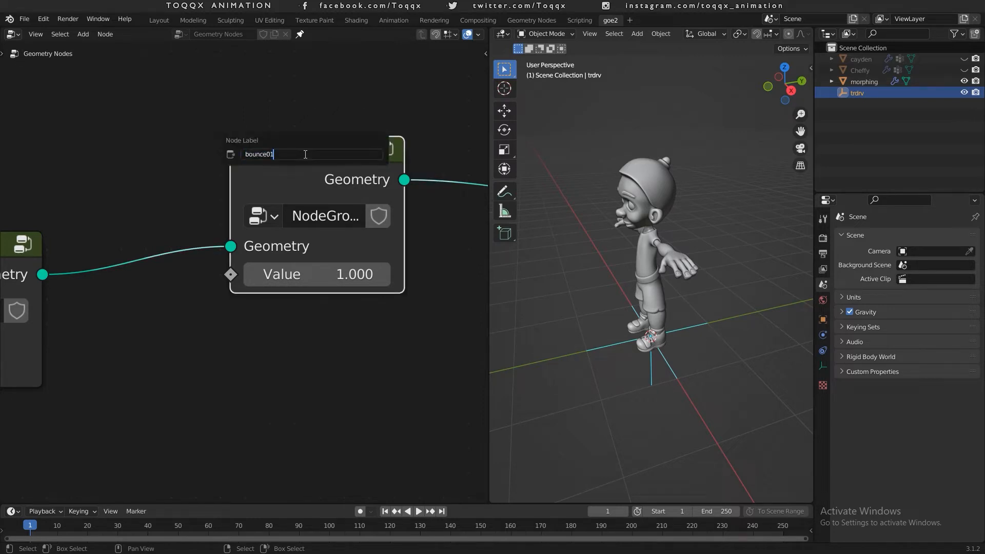
pyautogui.press('BackSpace')
pyautogui.write('2')
pyautogui.press('Return')
# Connect Separate XYZ's Z output to the bounce02 group's Value input
pyautogui.scroll(-14, 337, 335)
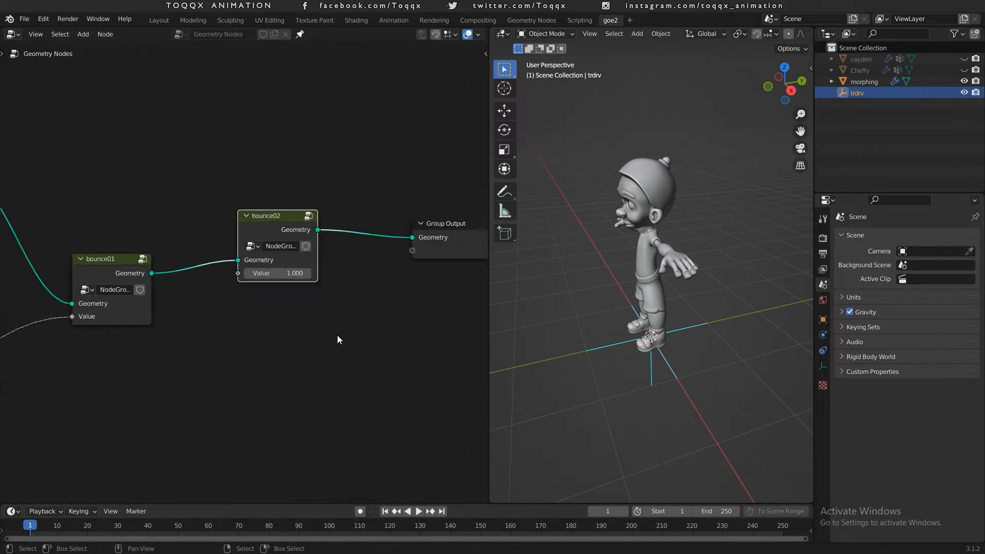
pyautogui.moveTo(238, 331); pyautogui.dragTo(337, 237, button='middle')
pyautogui.scroll(-5, 235, 257)
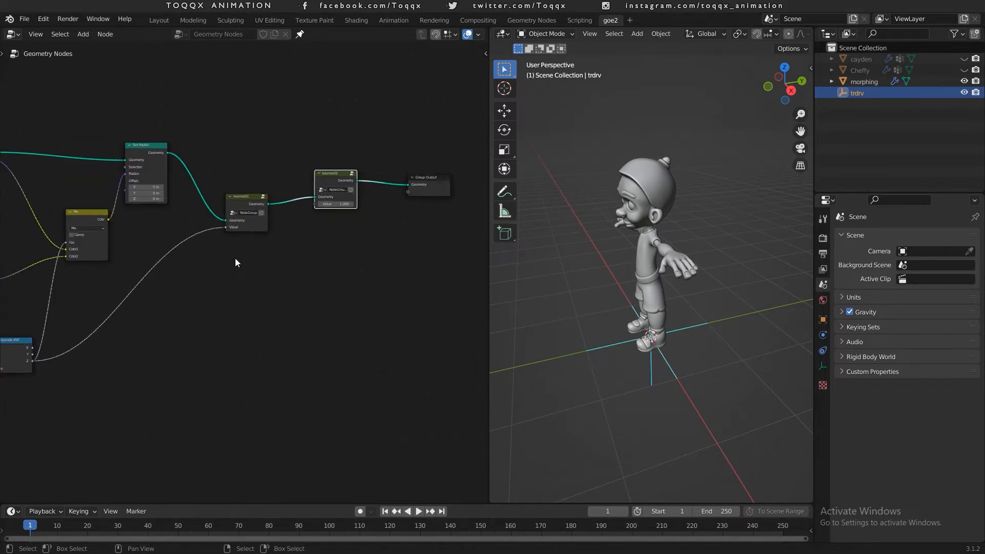
pyautogui.scroll(2, 302, 277)
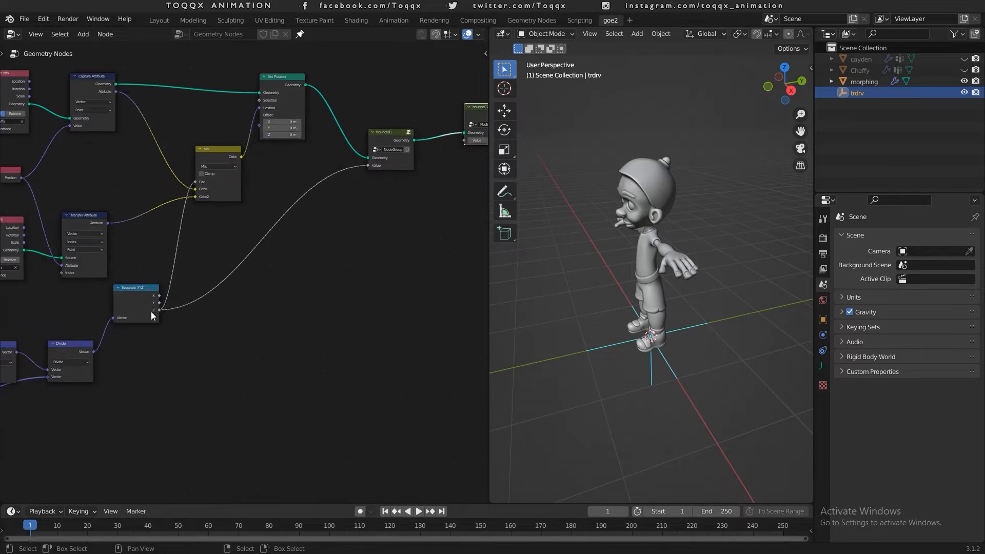
pyautogui.moveTo(160, 310); pyautogui.dragTo(462, 143)
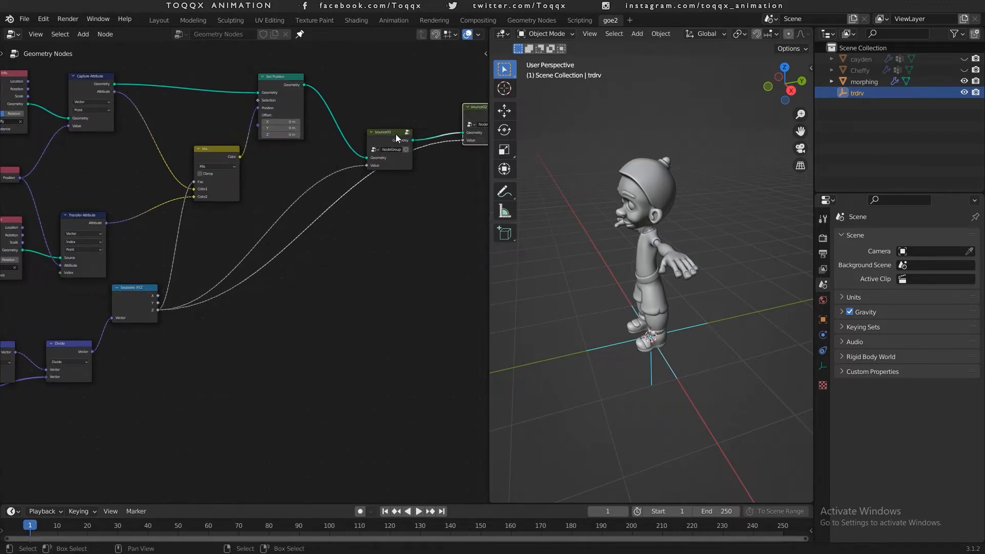
# Move the bounce01 group node slightly above bounce02, and preview the morph by shifting the trdrv empty without keeping the move
pyautogui.moveTo(395, 134); pyautogui.dragTo(388, 97)
pyautogui.moveTo(401, 235); pyautogui.dragTo(304, 259, button='middle')
pyautogui.scroll(3, 346, 257)
pyautogui.scroll(-3, 334, 132)
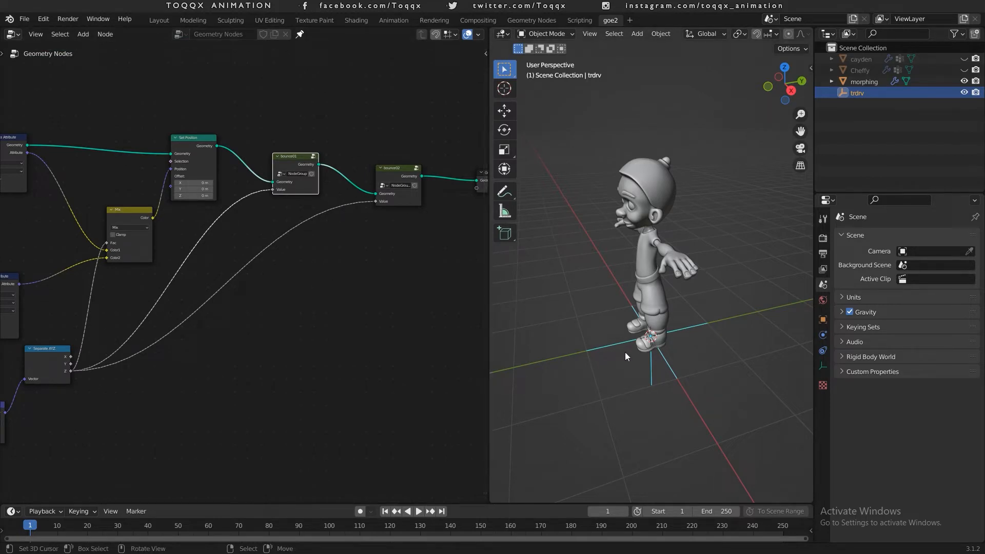
pyautogui.press('g')
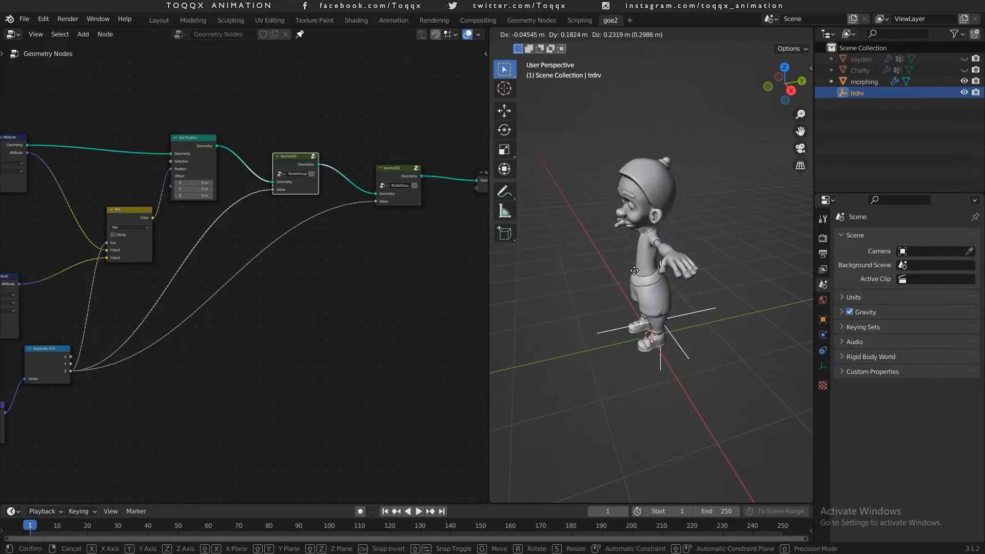
pyautogui.rightClick(623, 224)
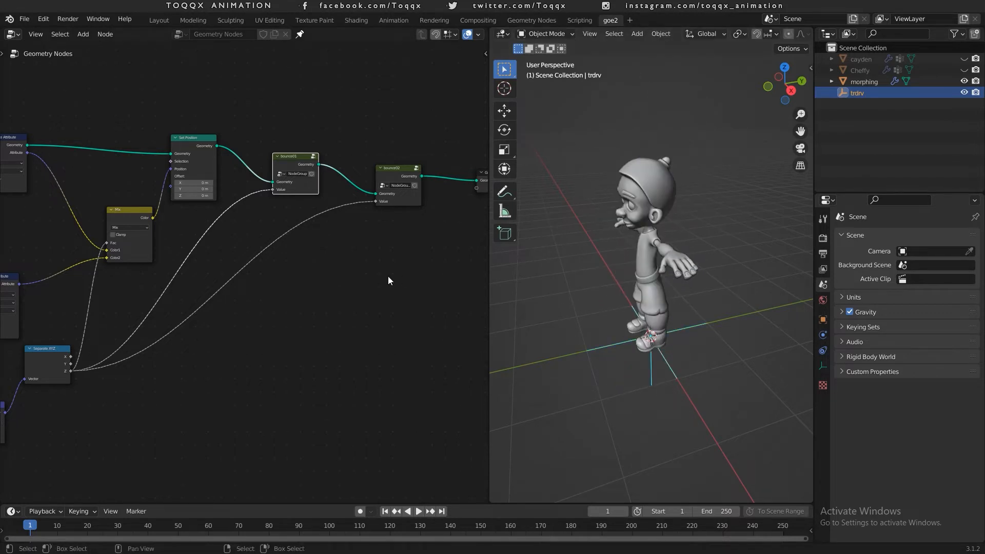
# Insert a Math node into the link from Separate XYZ's Z output to bounce02's Value input
pyautogui.click(406, 178)
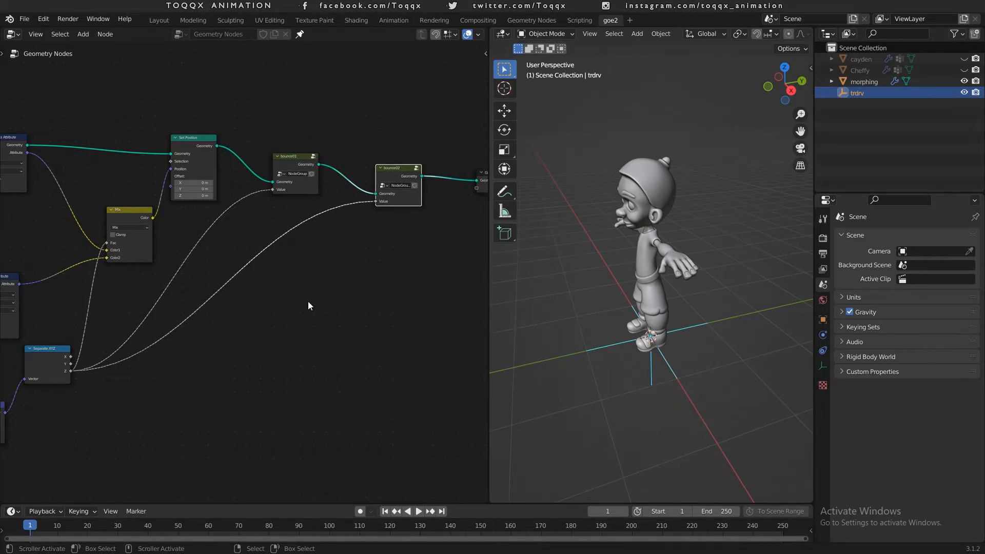
pyautogui.scroll(2, 308, 304)
pyautogui.hotkey('shift', 'a')
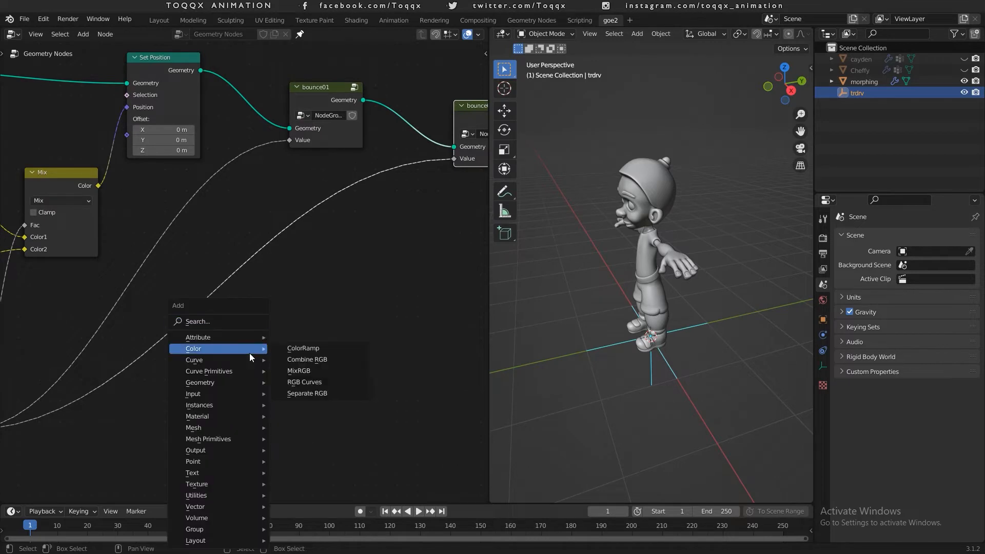
pyautogui.click(245, 320)
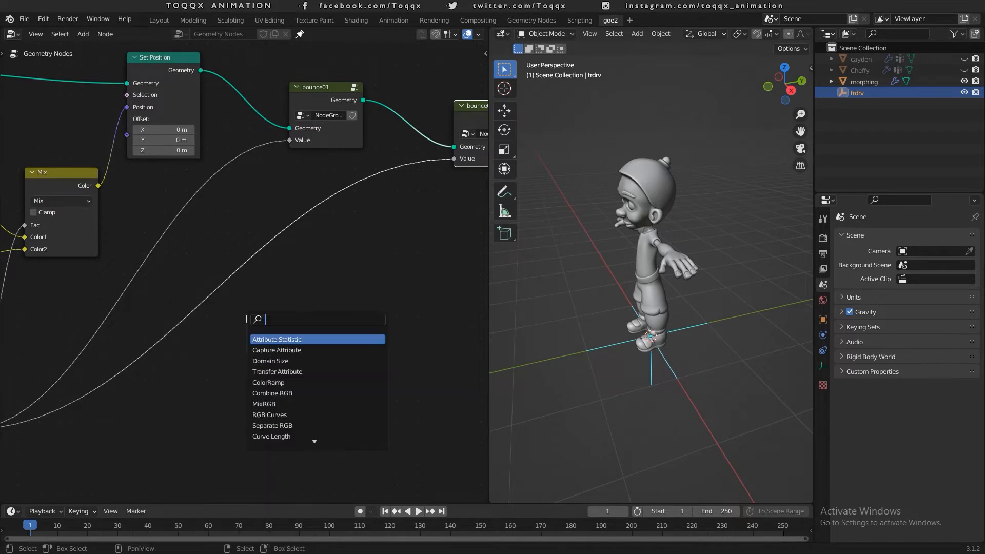
pyautogui.write('math')
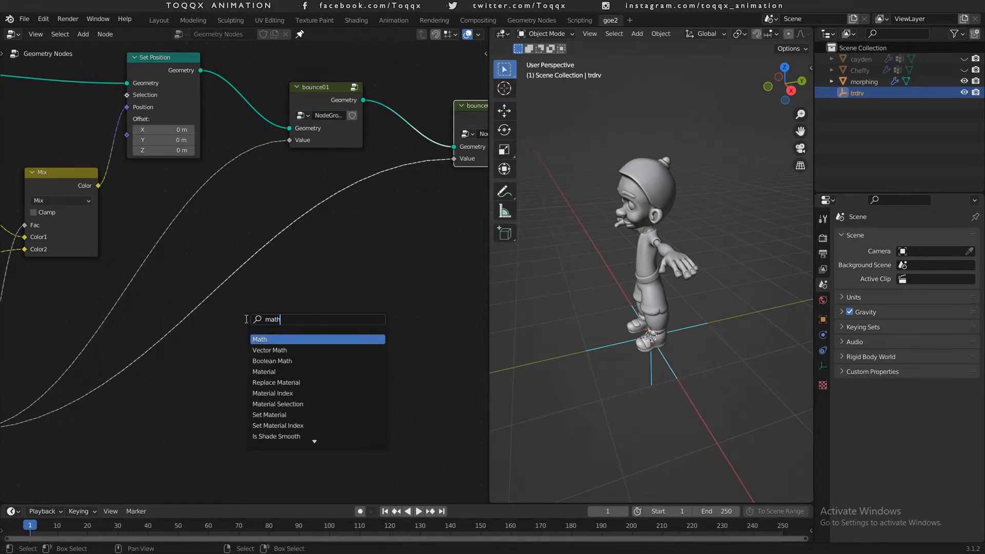
pyautogui.press('Return')
pyautogui.click(254, 242)
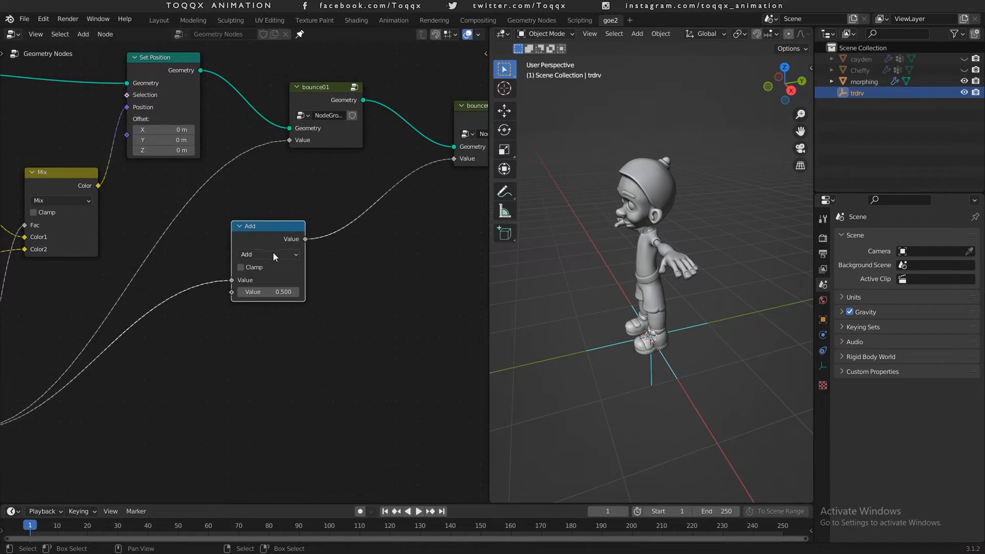
# Set the Math node to Subtract with a second value of 0.75, and test it by temporarily raising the trdrv empty
pyautogui.click(269, 255)
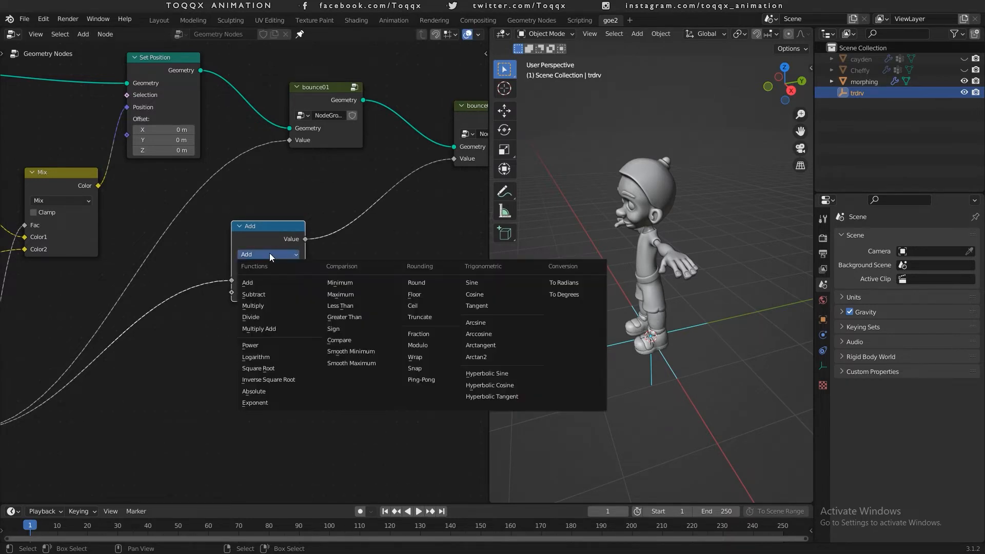
pyautogui.click(261, 282)
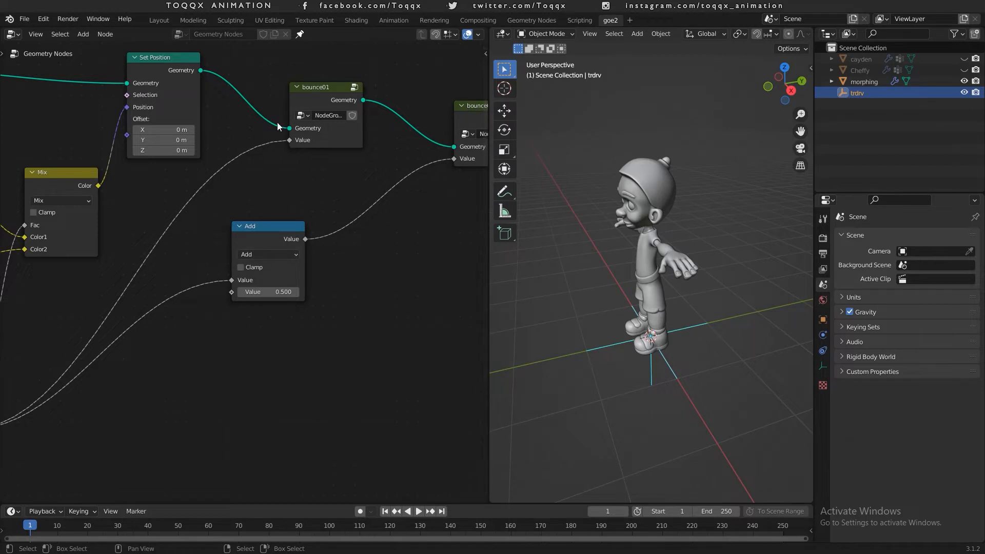
pyautogui.click(269, 252)
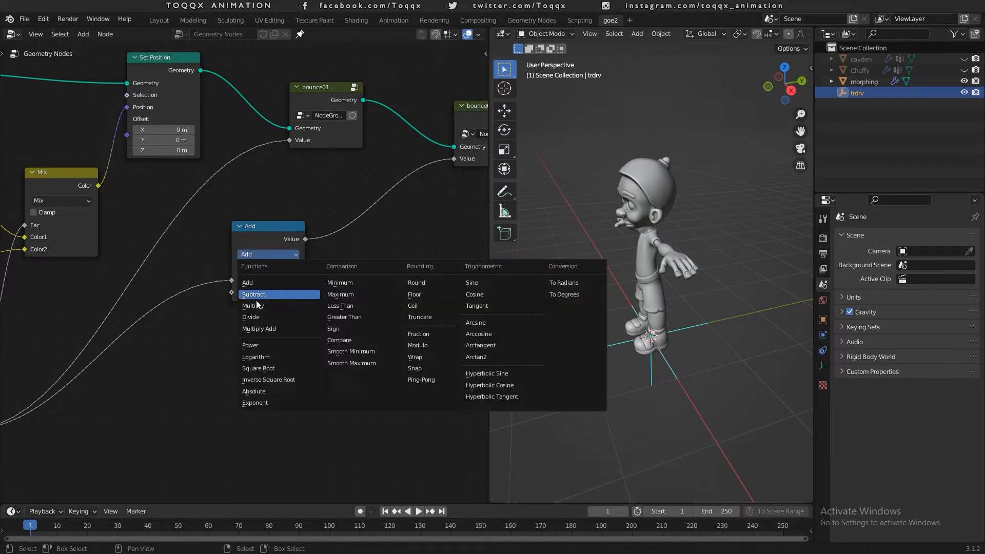
pyautogui.click(256, 300)
pyautogui.click(263, 293)
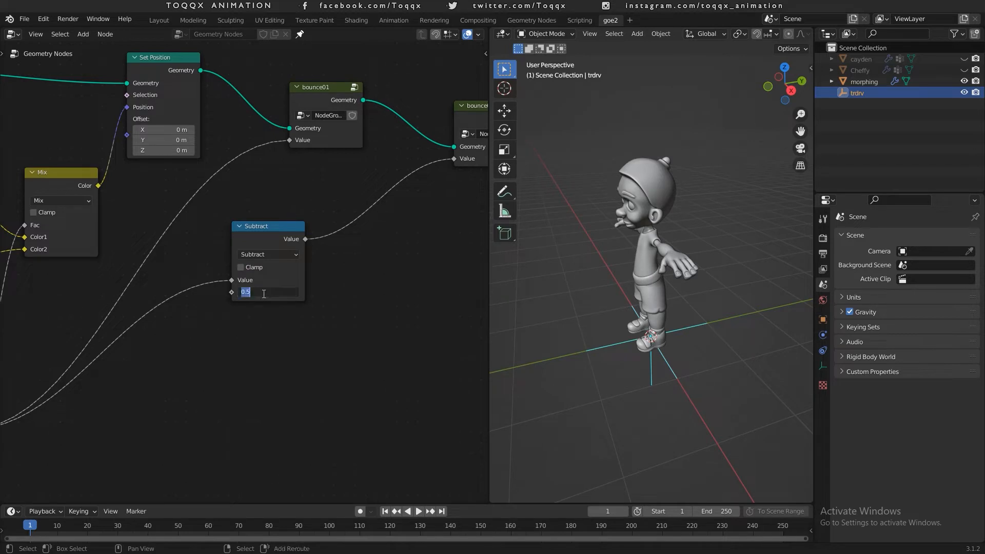
pyautogui.write('0.75')
pyautogui.press('Return')
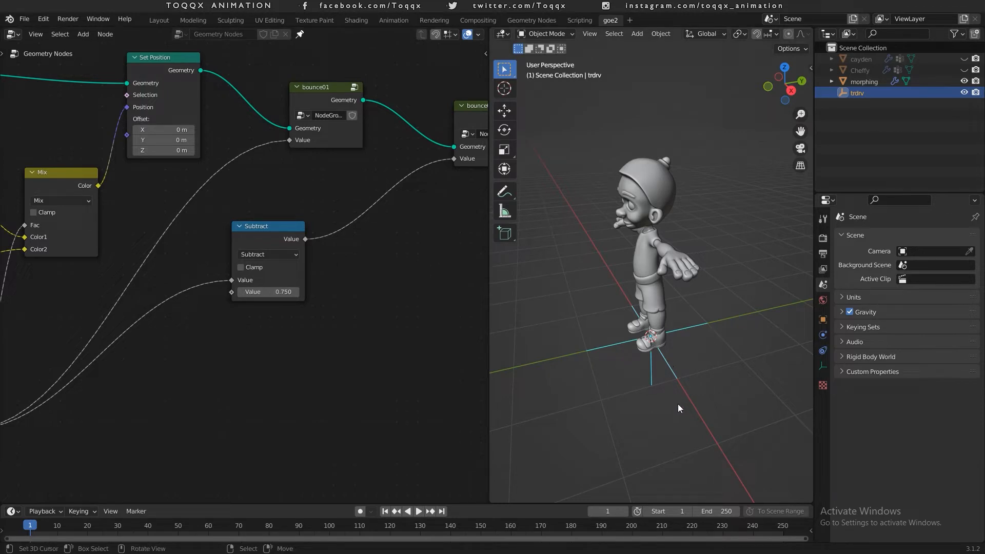
pyautogui.press('g')
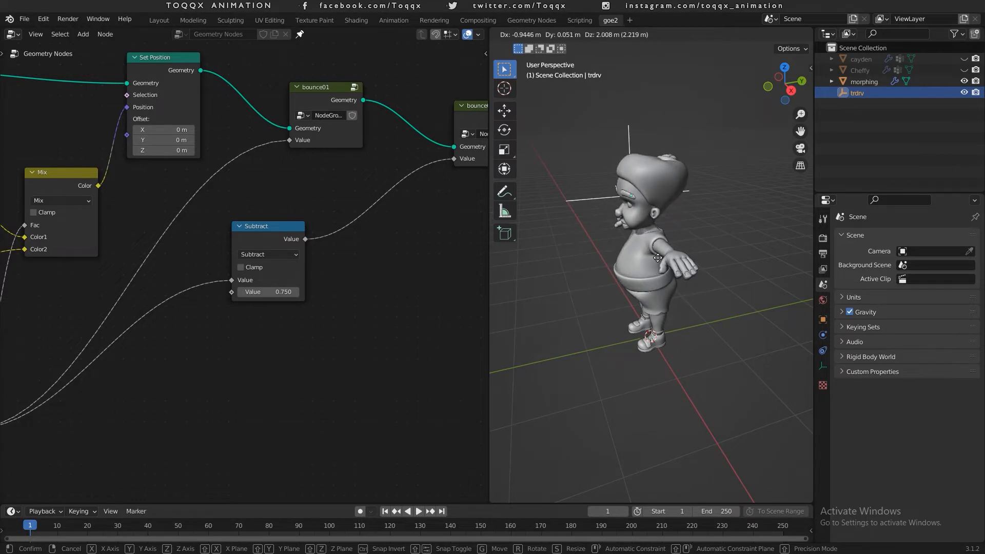
pyautogui.press('Escape')
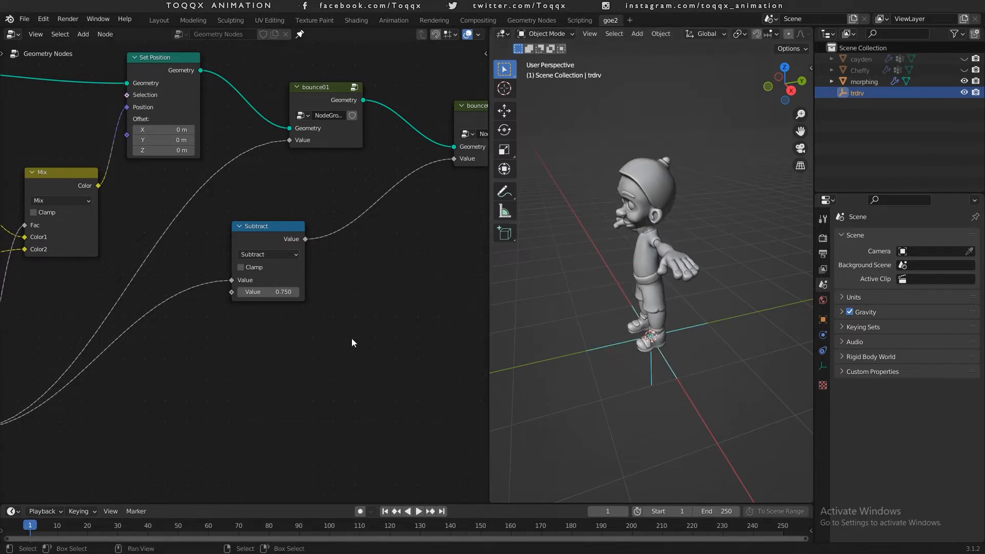
# Switch the Math node's operation to Add, and test the bounces by temporarily raising the trdrv empty
pyautogui.click(262, 255)
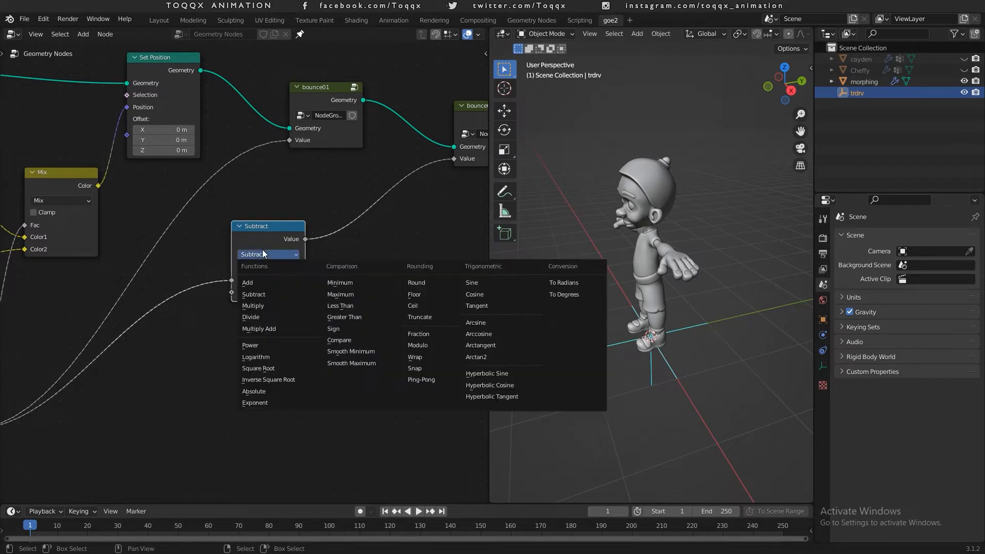
pyautogui.click(253, 281)
pyautogui.press('g')
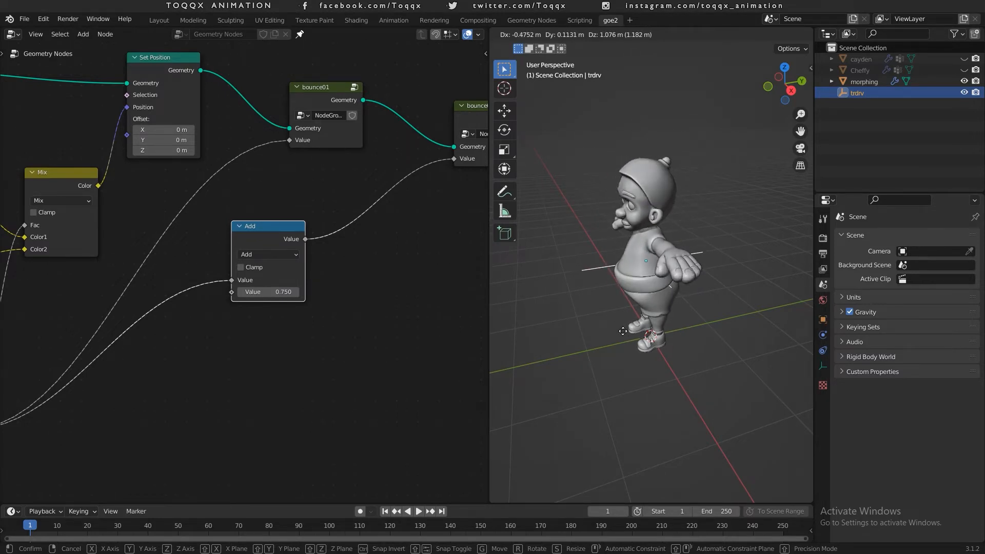
pyautogui.rightClick(637, 436)
# Examine the trdrv Object Info node and its Location and Scale connections to the Subtract and Divide nodes
pyautogui.press('Home')
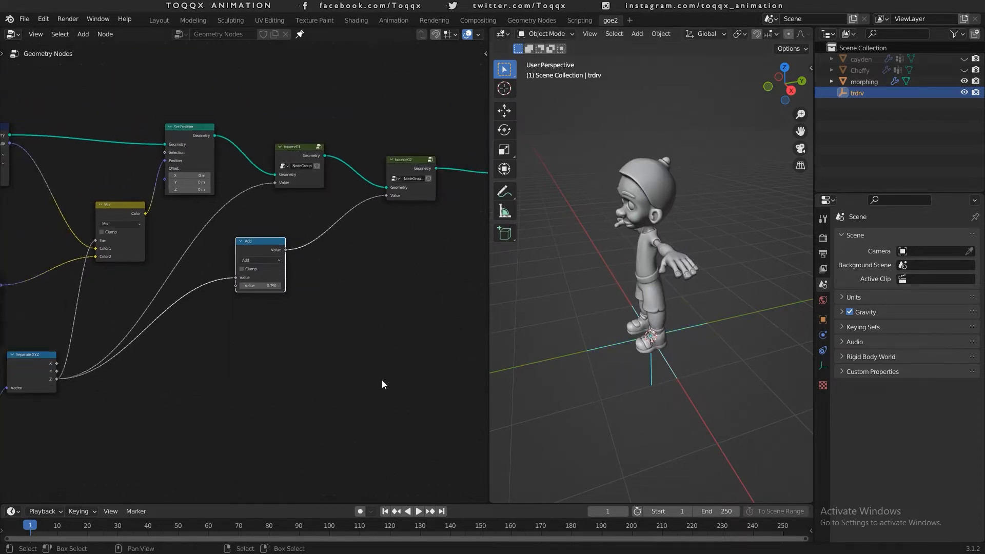
pyautogui.scroll(4, 382, 379)
pyautogui.scroll(-3, 382, 380)
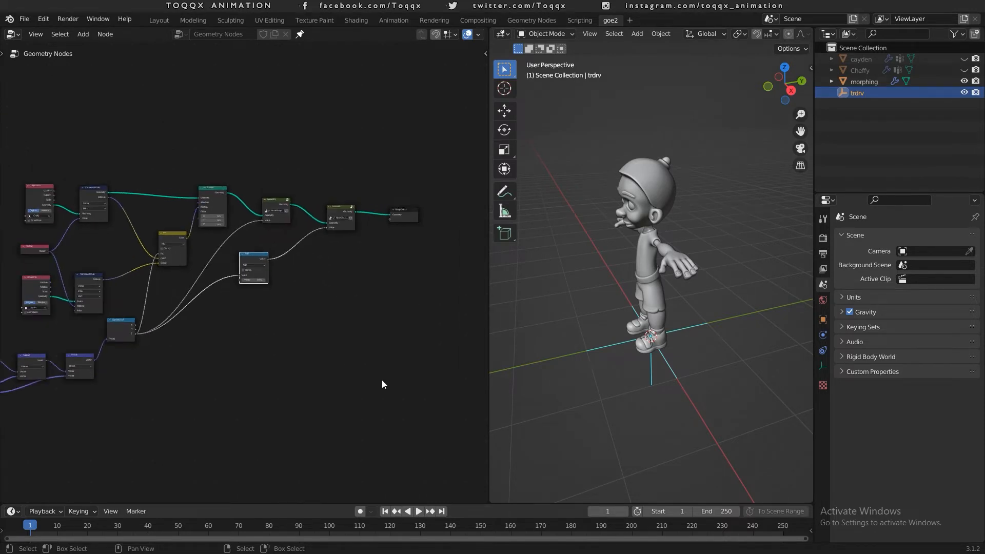
pyautogui.keyDown('shift'); pyautogui.moveTo(383, 380); pyautogui.dragTo(432, 344, button='middle'); pyautogui.keyUp('shift')
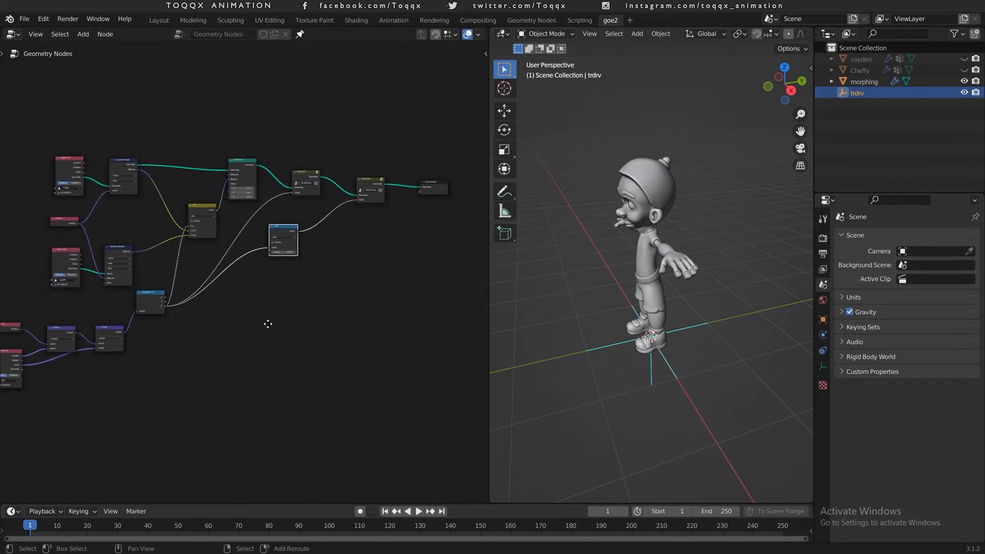
pyautogui.keyDown('shift'); pyautogui.moveTo(268, 323); pyautogui.dragTo(351, 225, button='middle'); pyautogui.keyUp('shift')
pyautogui.scroll(5, 272, 331)
pyautogui.keyDown('shift'); pyautogui.moveTo(224, 337); pyautogui.dragTo(386, 340, button='middle'); pyautogui.keyUp('shift')
pyautogui.scroll(4, 382, 331)
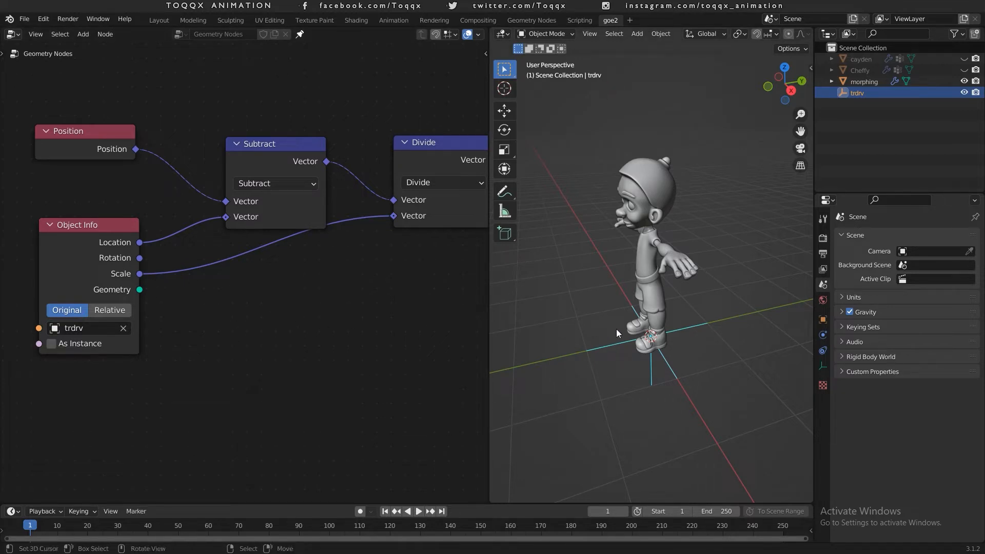
# Set the trdrv empty's scale to 0.2 on all axes, and preview the morph by temporarily moving it along Z
pyautogui.scroll(3, 617, 331)
pyautogui.press('n')
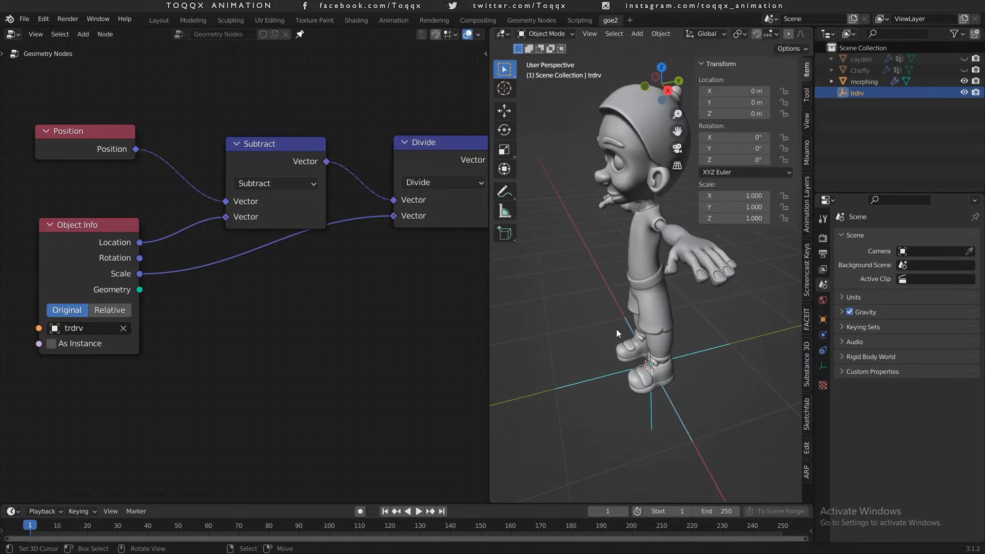
pyautogui.click(754, 197)
pyautogui.press('Escape')
pyautogui.moveTo(754, 197); pyautogui.dragTo(752, 218)
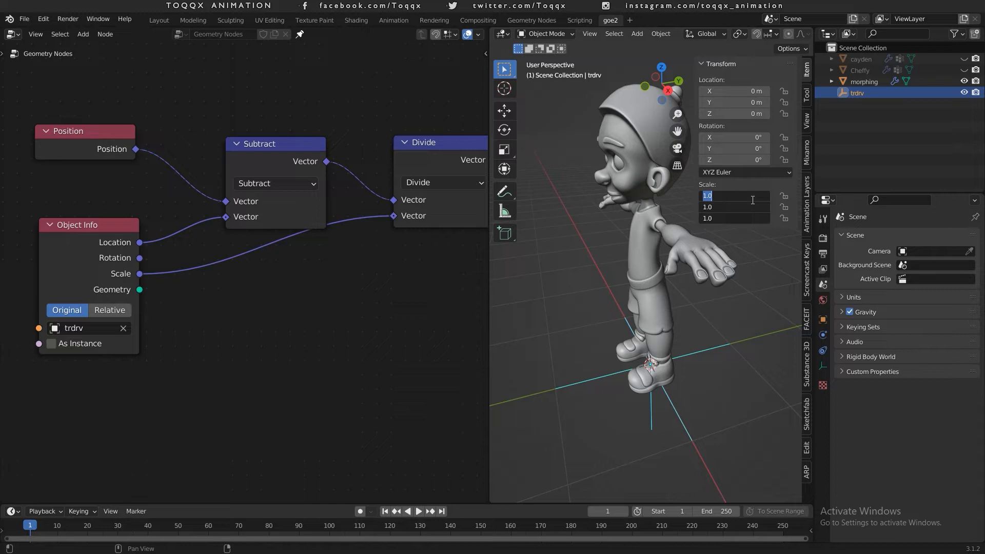
pyautogui.write('0.2')
pyautogui.press('Return')
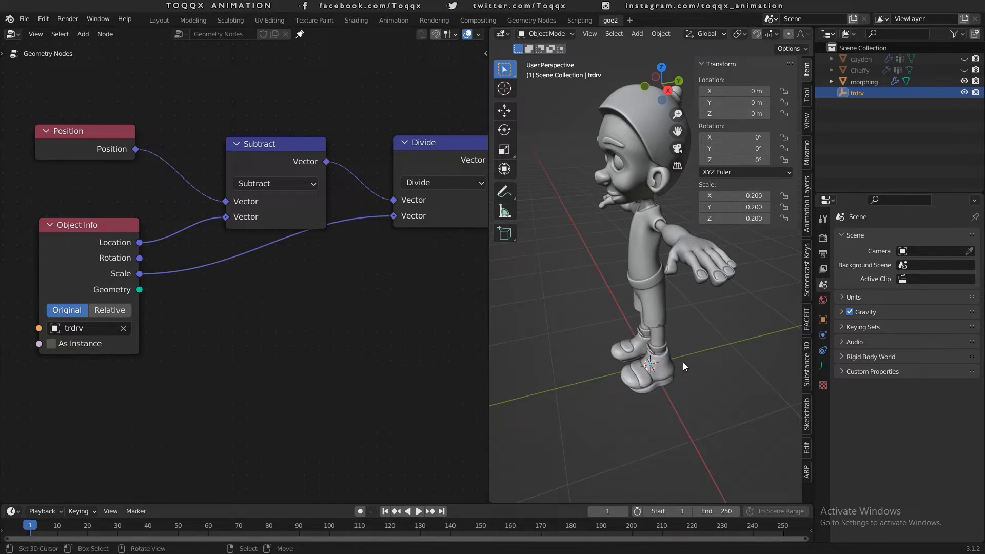
pyautogui.press('n')
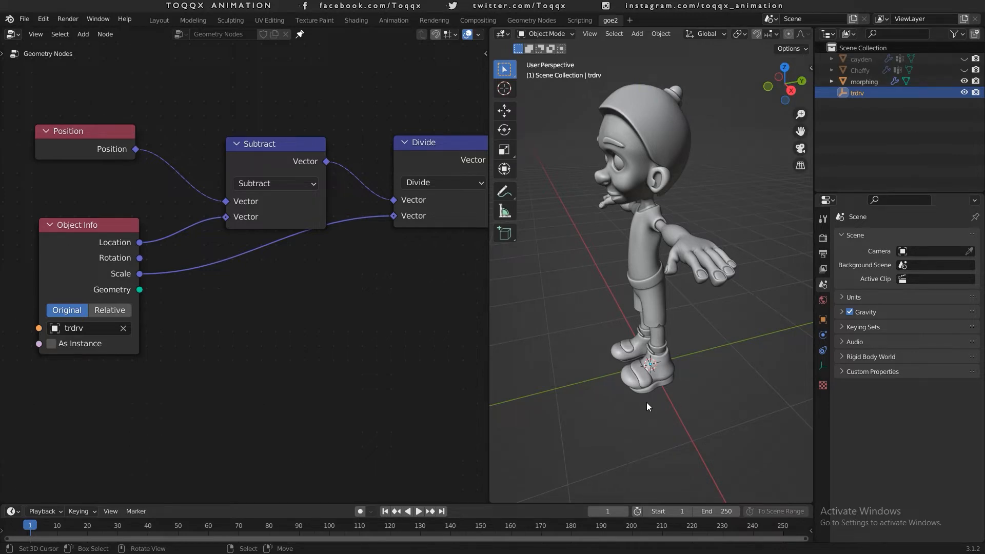
pyautogui.press('g')
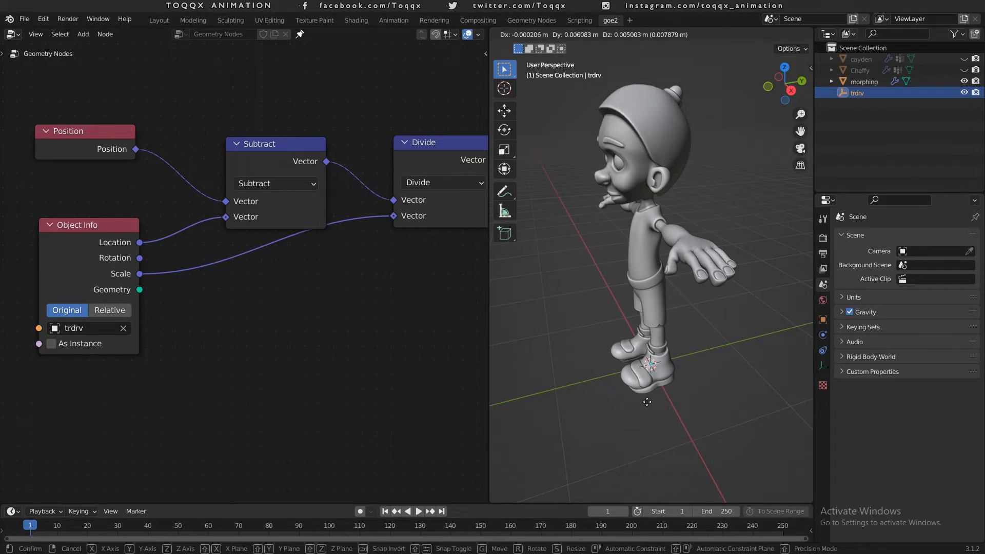
pyautogui.press('z')
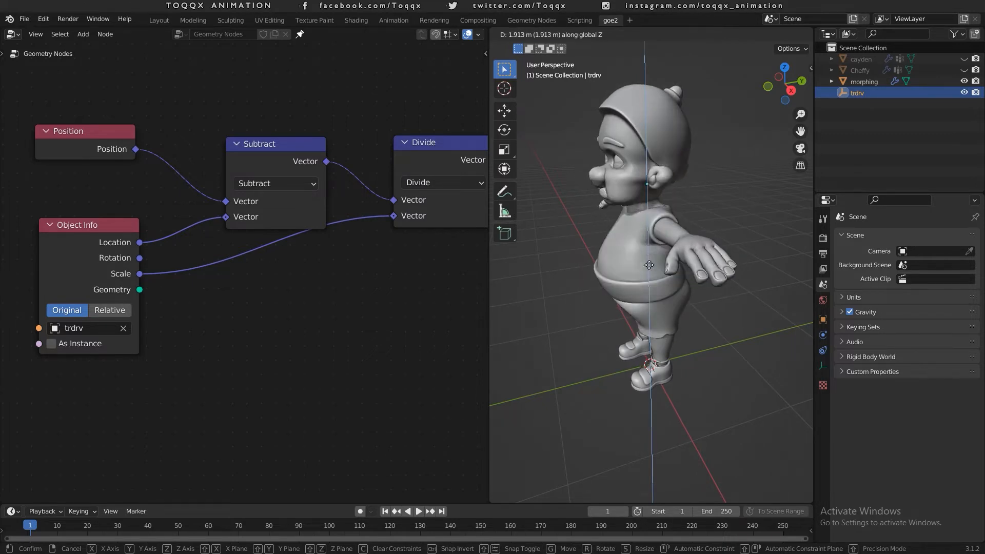
pyautogui.rightClick(669, 247)
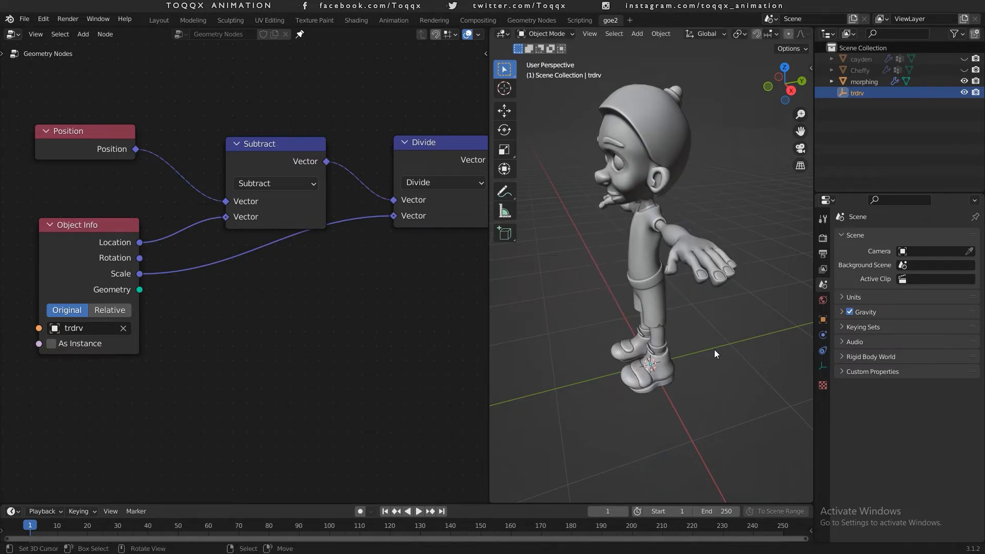
# Set the trdrv empty's scale to 1 on all axes, and preview the morph by temporarily moving it
pyautogui.press('n')
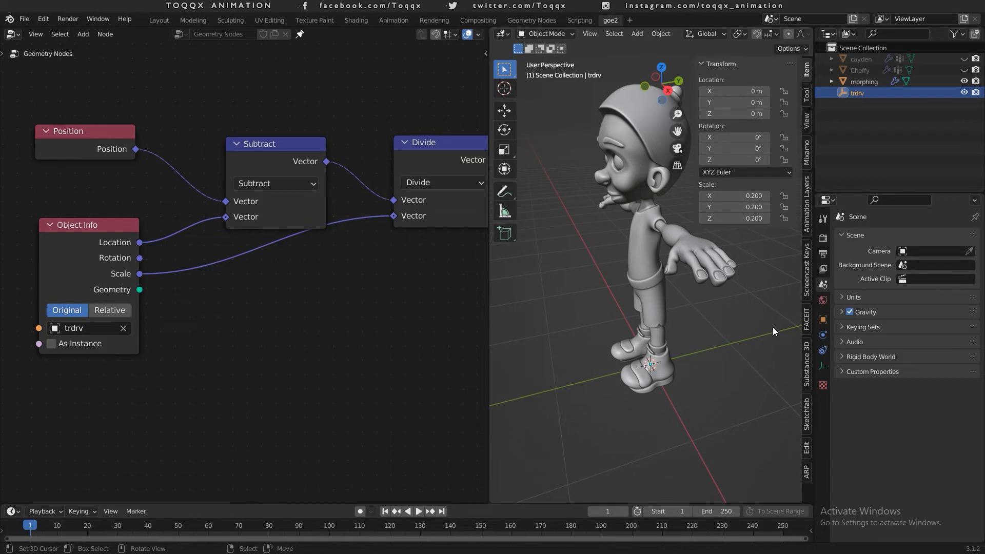
pyautogui.moveTo(758, 195); pyautogui.dragTo(754, 218)
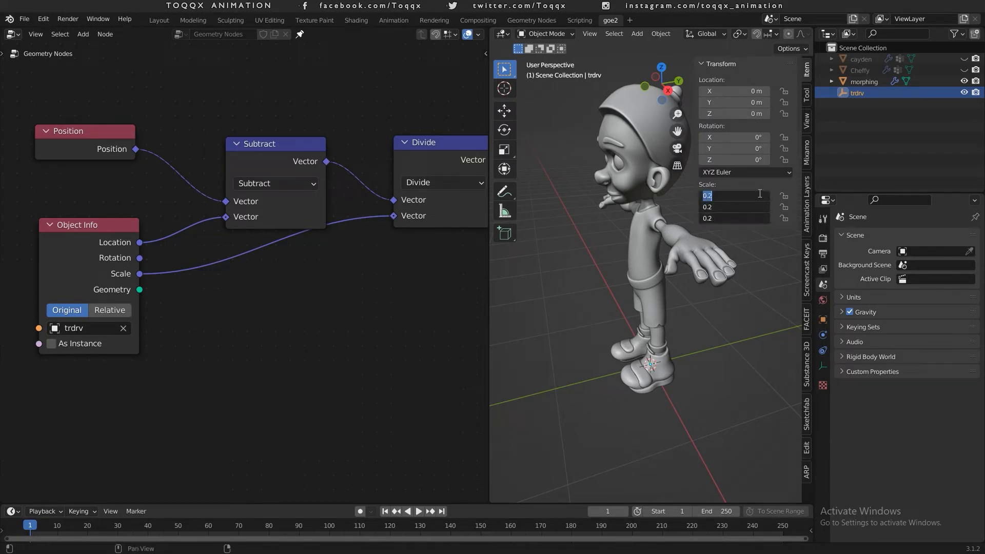
pyautogui.write('1')
pyautogui.press('Return')
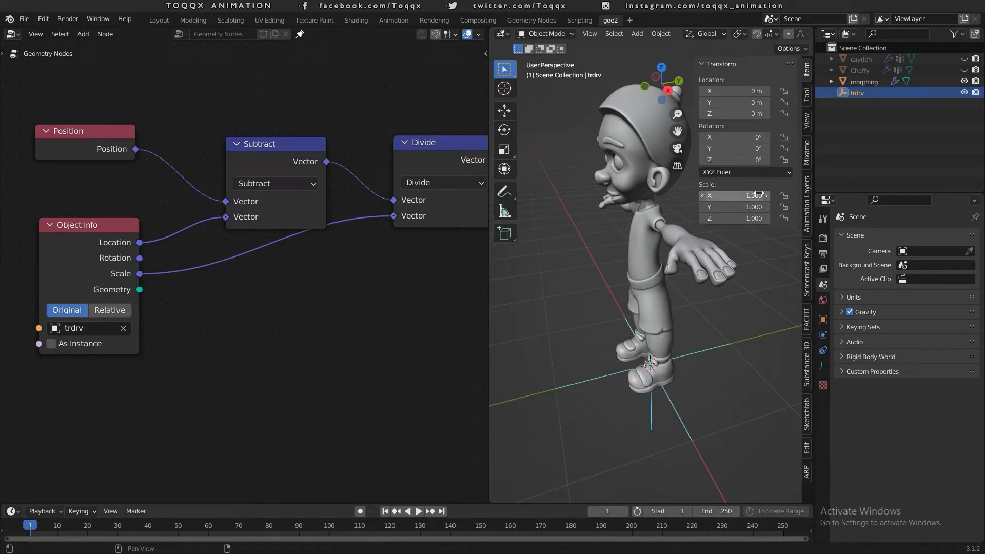
pyautogui.press('n')
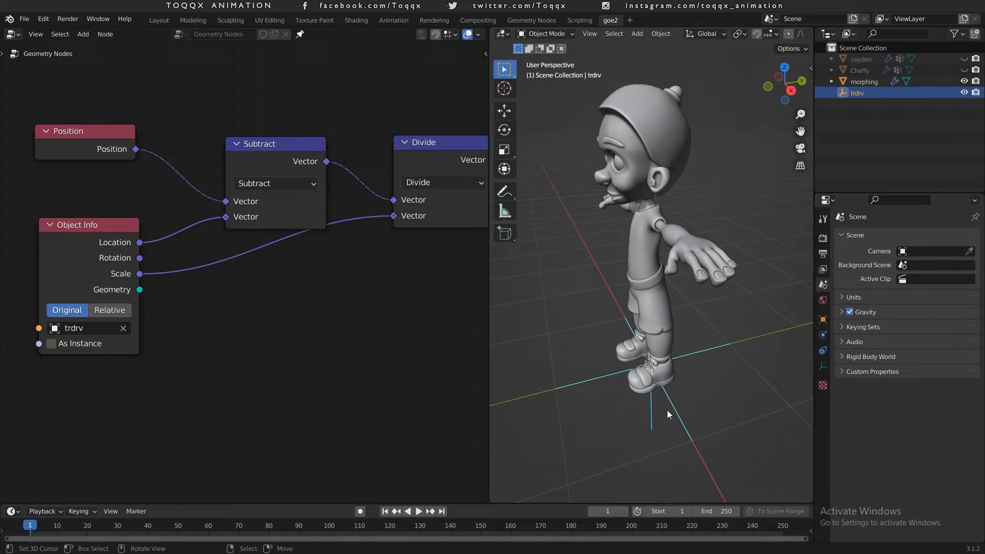
pyautogui.press('g')
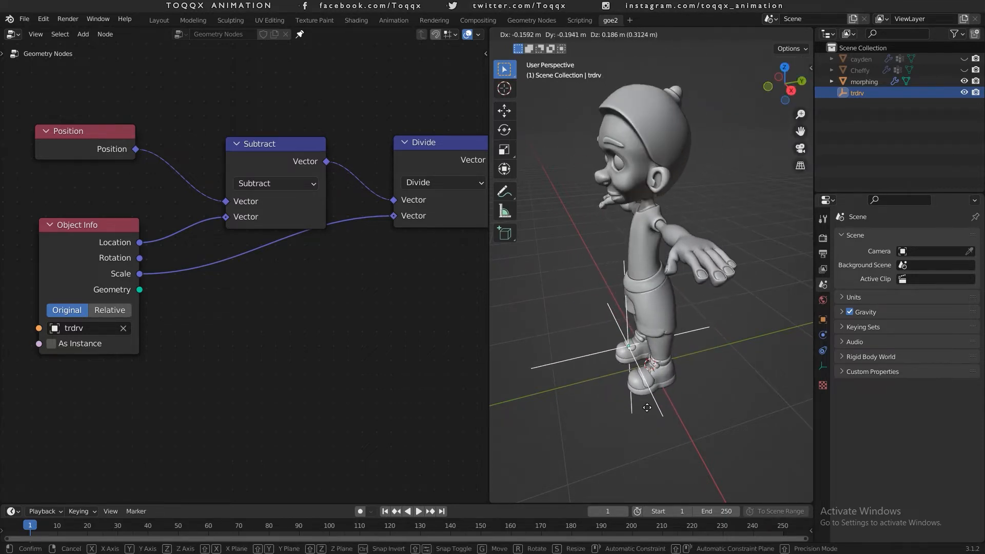
pyautogui.press('Escape')
# Set the trdrv empty's scale to 0.5 on all axes, and preview the morph by temporarily raising it
pyautogui.press('n')
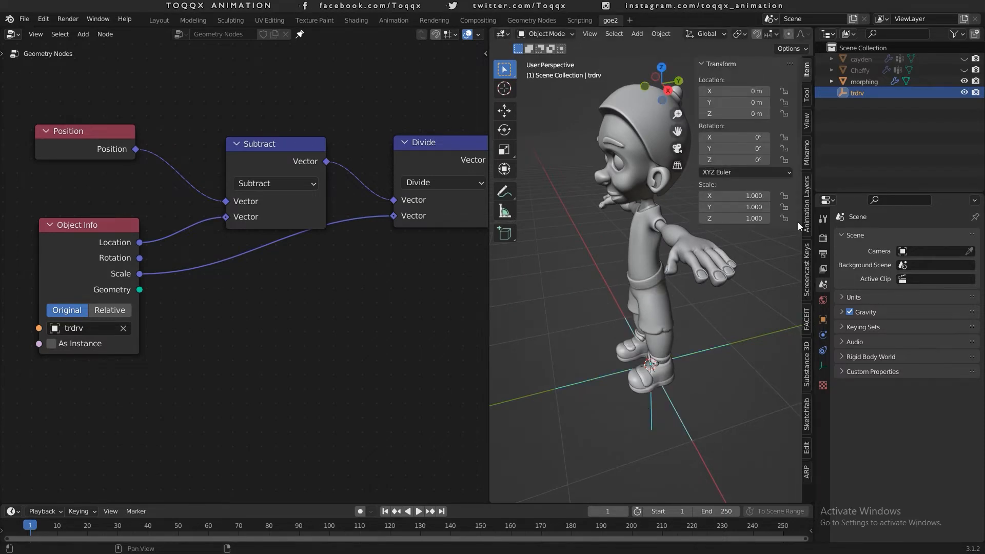
pyautogui.moveTo(742, 196); pyautogui.dragTo(742, 218)
pyautogui.write('0.5')
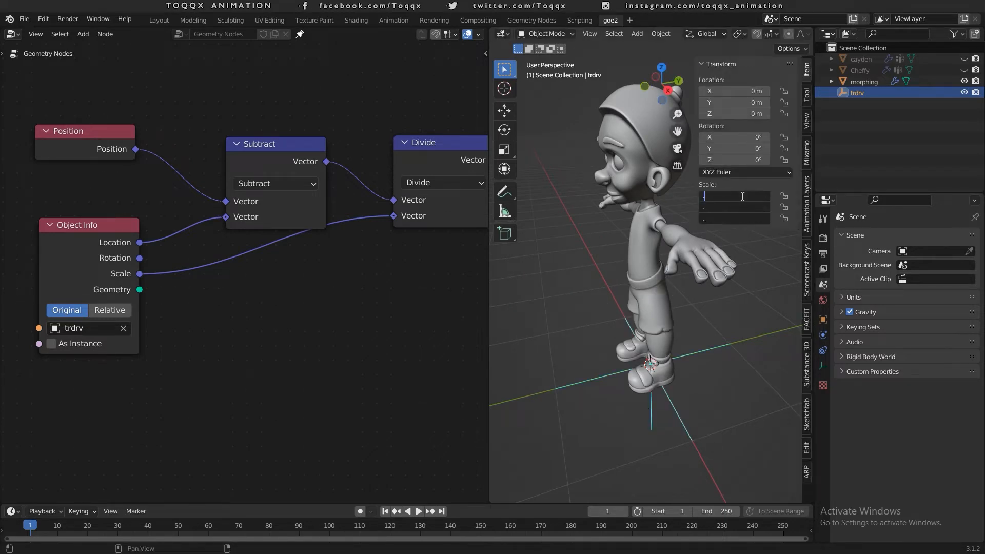
pyautogui.press('Return')
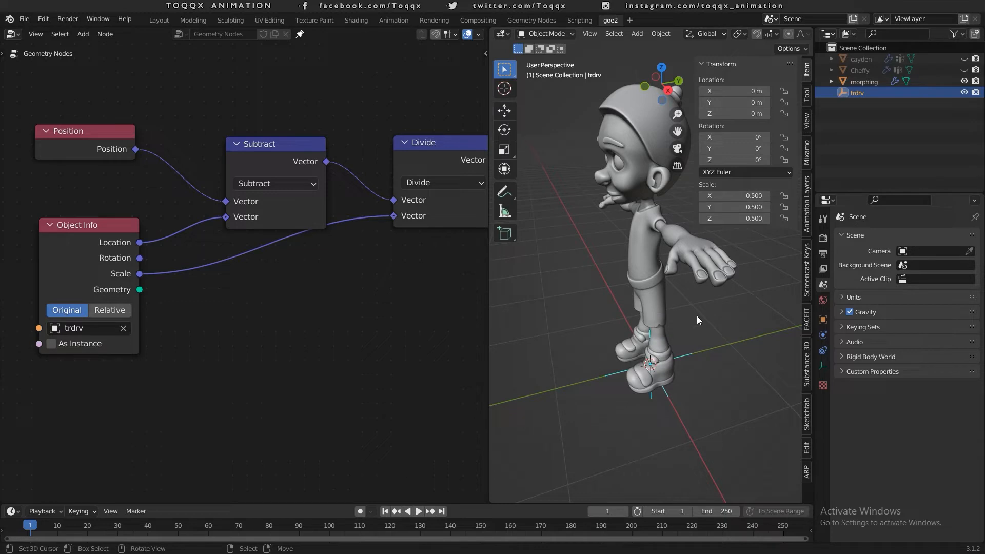
pyautogui.press('n')
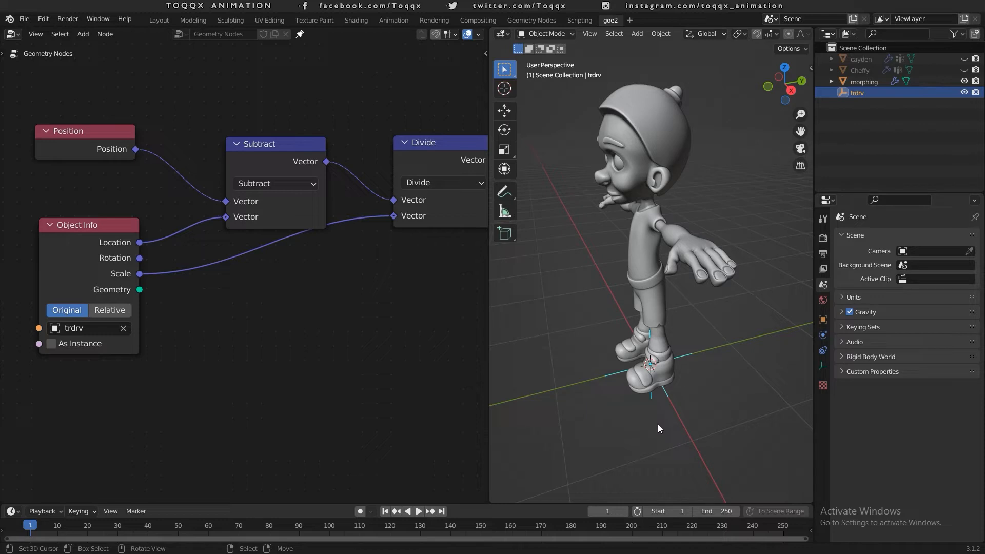
pyautogui.press('g')
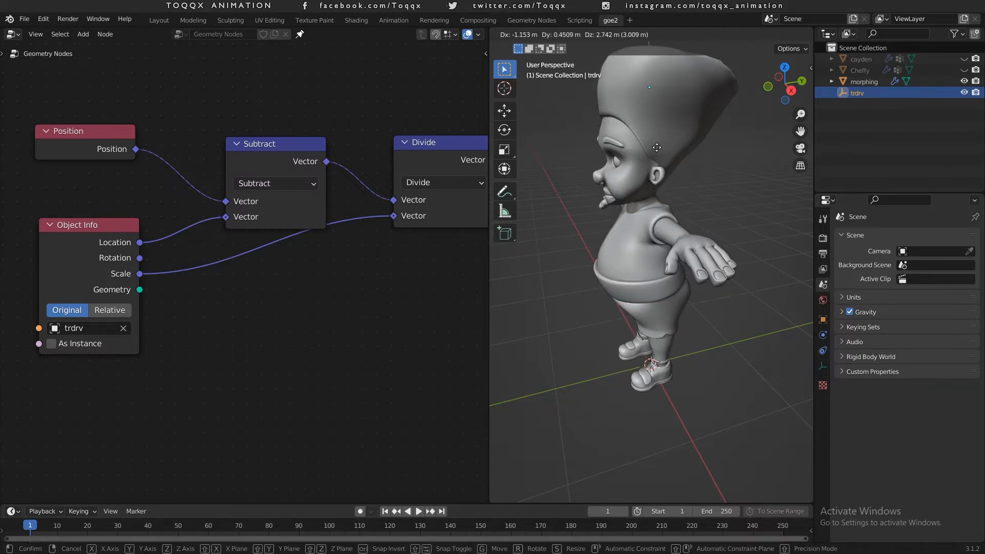
pyautogui.press('Escape')
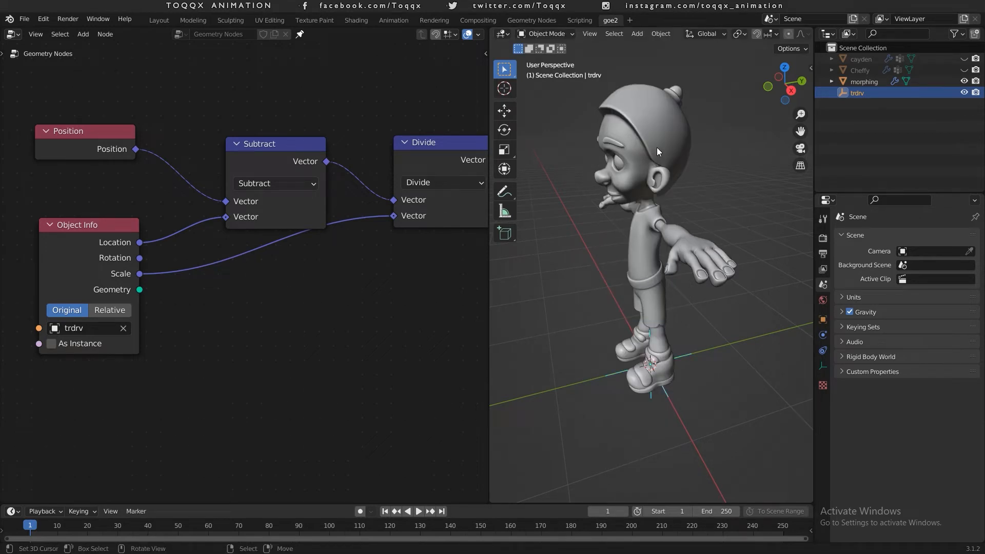
# Switch to the Layout workspace and show the character in Material Preview shading from the front orthographic view
pyautogui.click(159, 20)
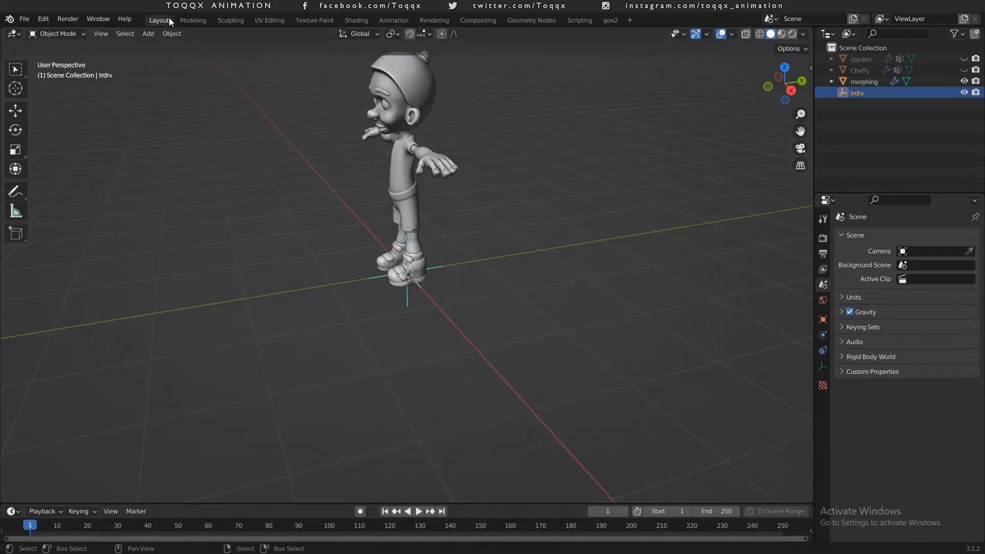
pyautogui.keyDown('shift'); pyautogui.moveTo(462, 151); pyautogui.dragTo(489, 268, button='middle'); pyautogui.keyUp('shift')
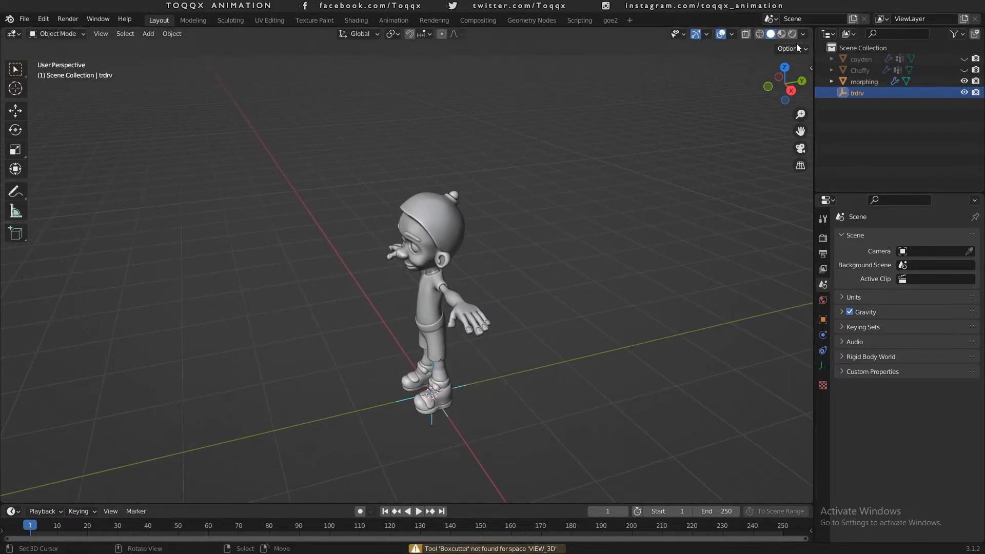
pyautogui.click(781, 34)
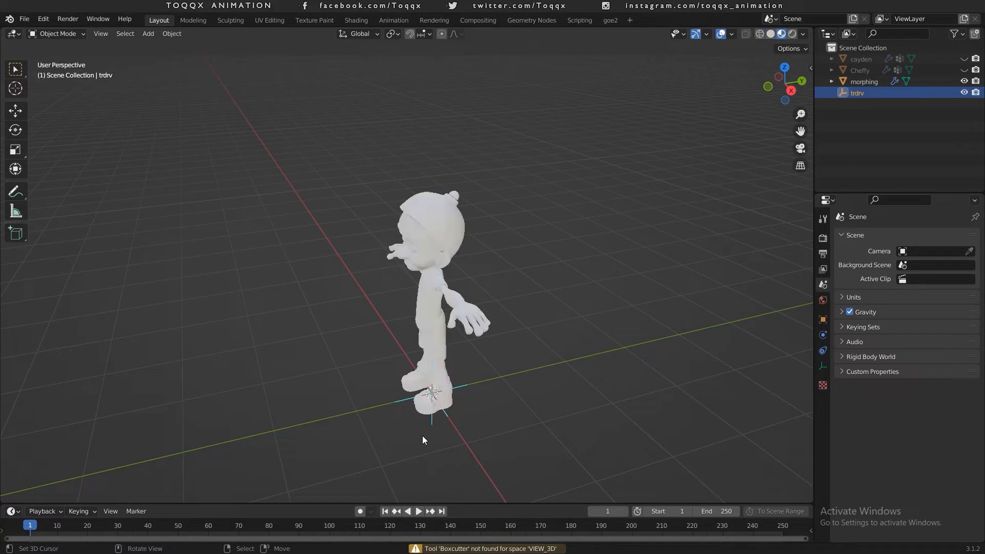
pyautogui.moveTo(453, 430); pyautogui.dragTo(552, 383, button='middle')
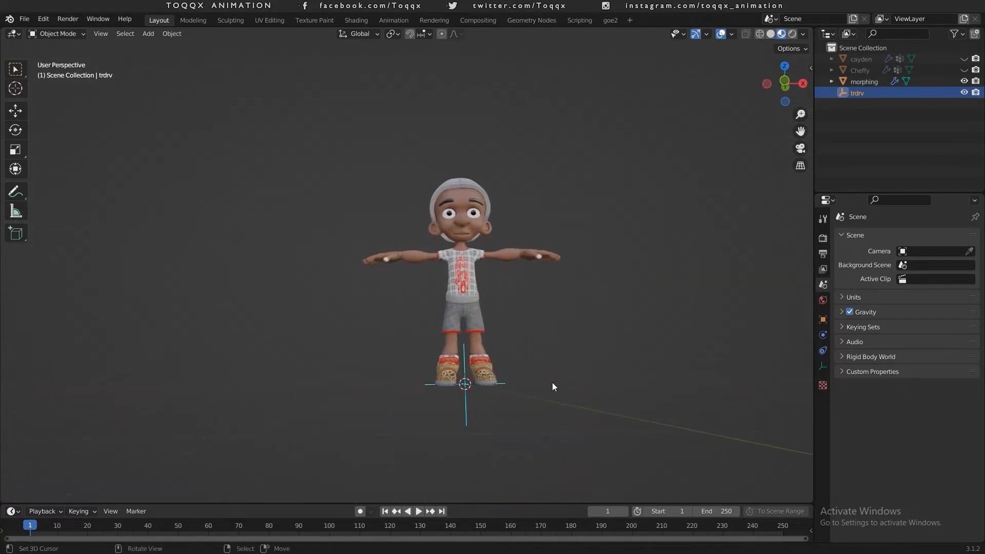
pyautogui.press('KP_5')
pyautogui.press('KP_1')
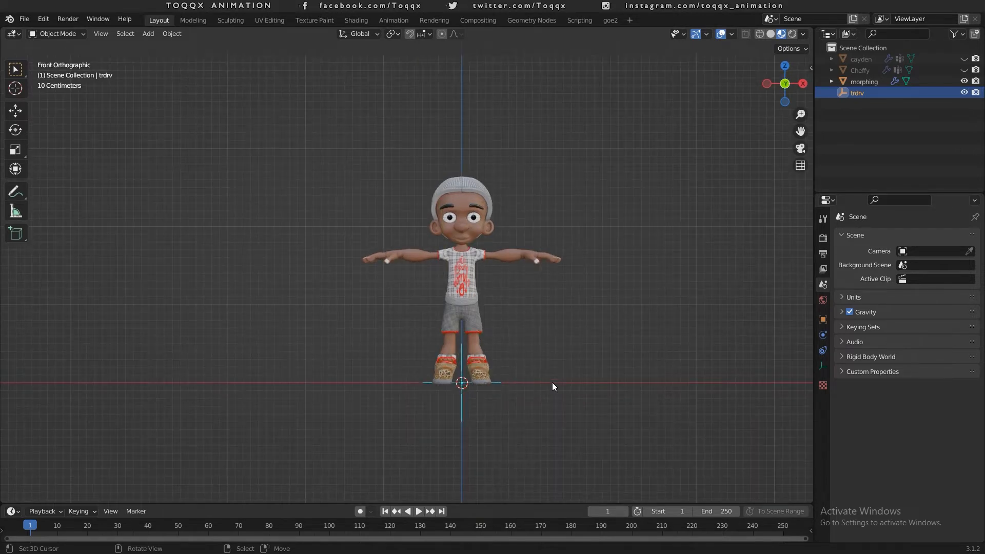
# Lock the trdrv empty's X and Y location, and preview the morph by temporarily moving it along Z
pyautogui.press('g')
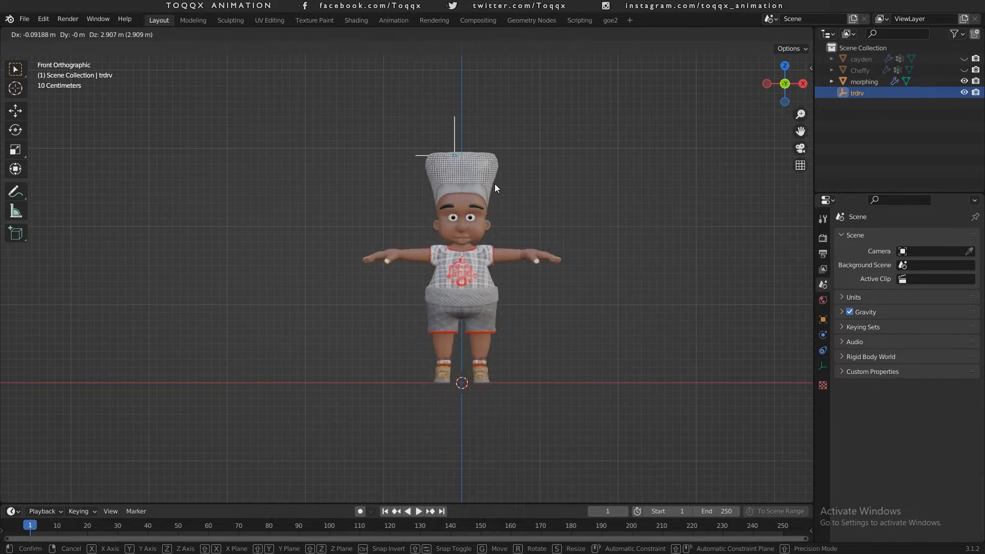
pyautogui.press('Escape')
pyautogui.press('n')
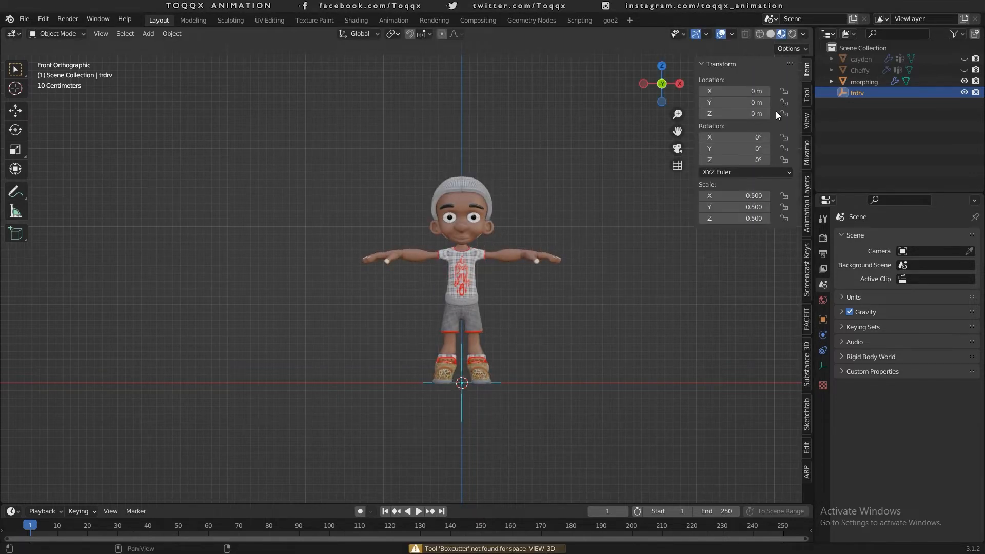
pyautogui.moveTo(782, 91); pyautogui.dragTo(783, 102)
pyautogui.press('n')
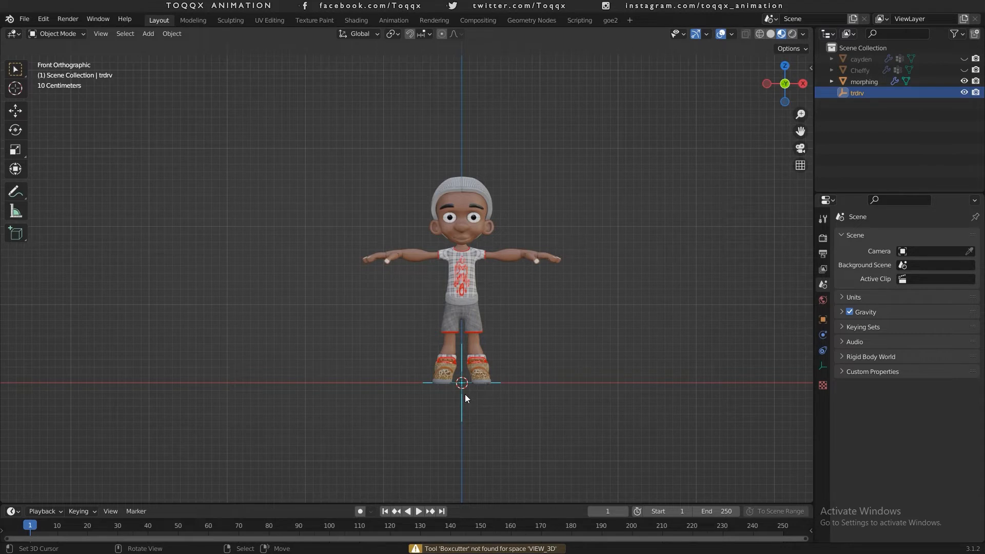
pyautogui.press('g')
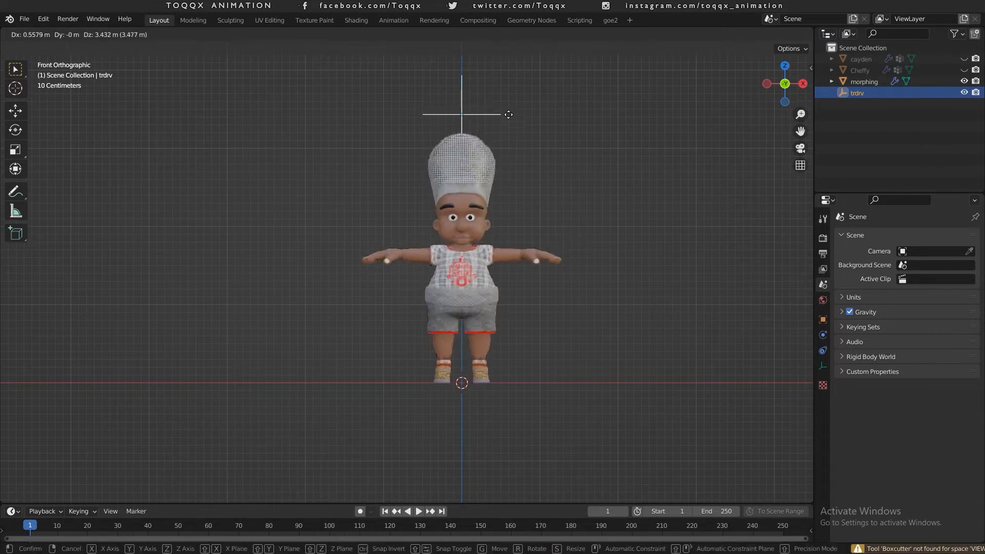
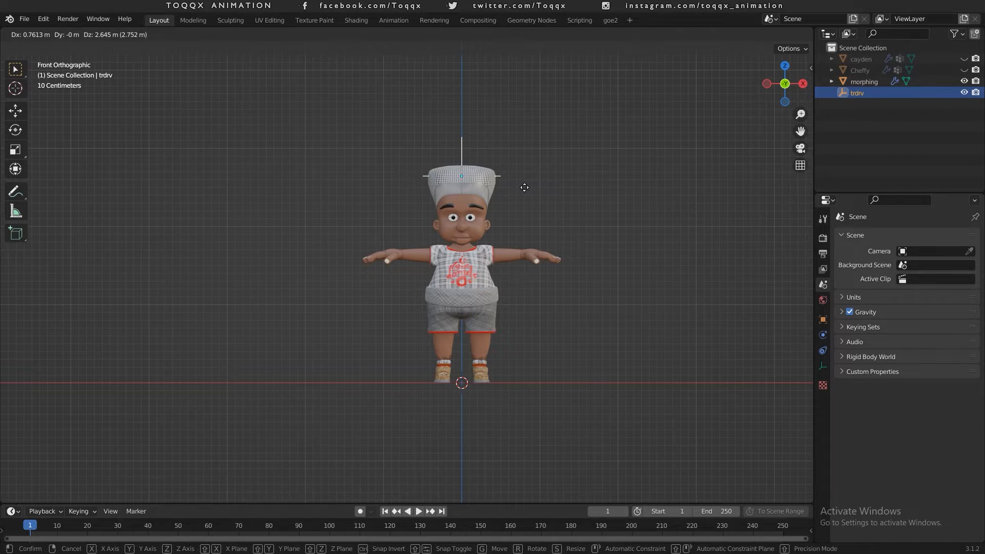
pyautogui.rightClick(524, 192)
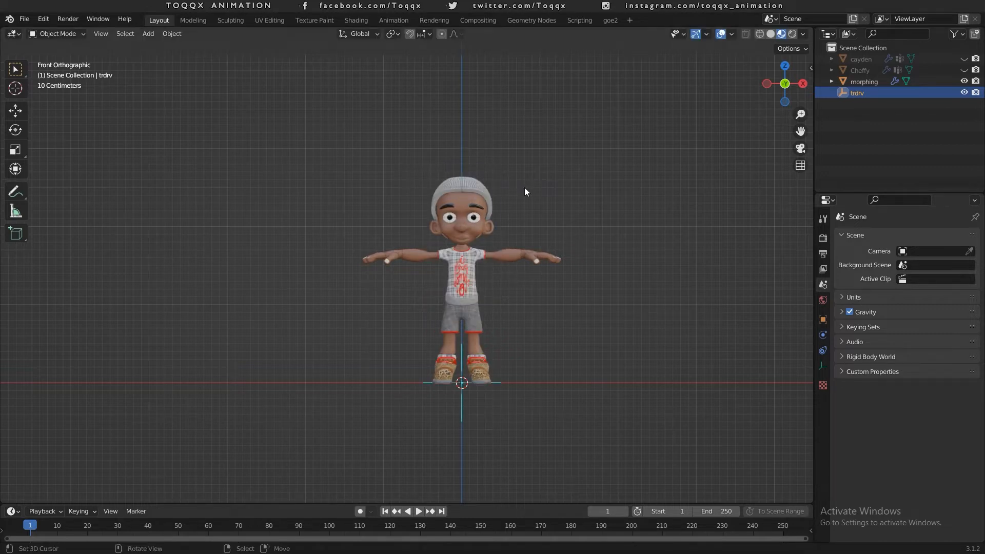
# Add a new General Layout workspace and split its 3D viewport vertically near the middle
pyautogui.click(628, 19)
pyautogui.moveTo(598, 42)
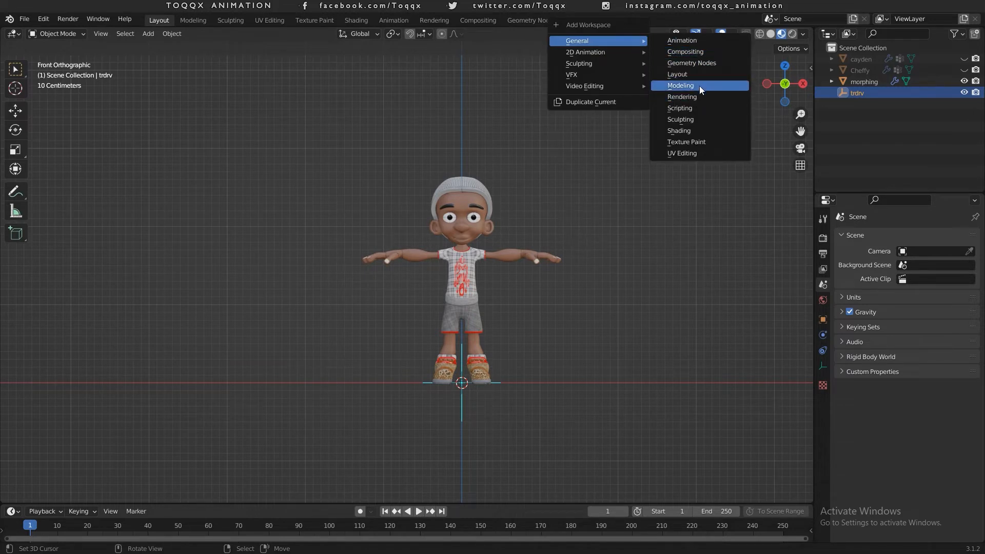
pyautogui.click(694, 73)
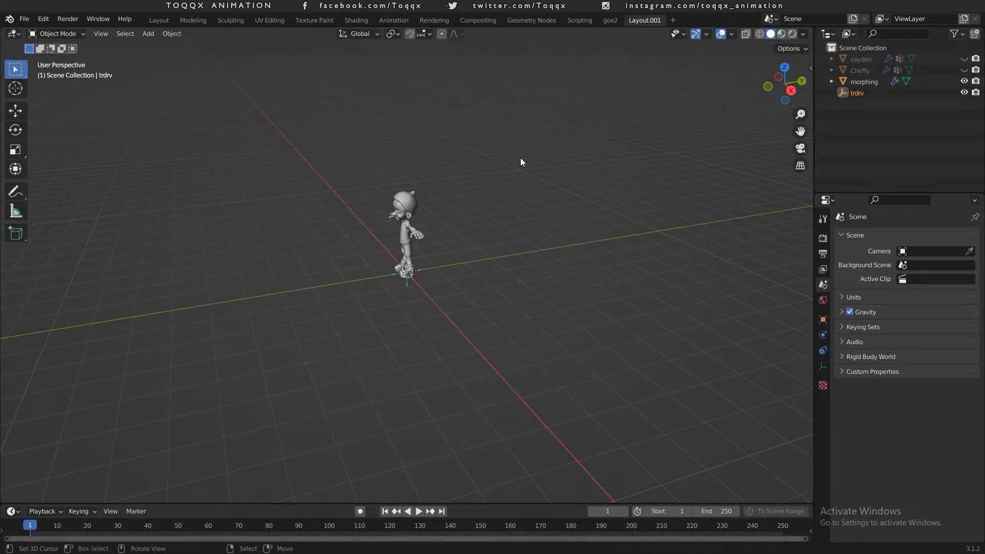
pyautogui.rightClick(470, 25)
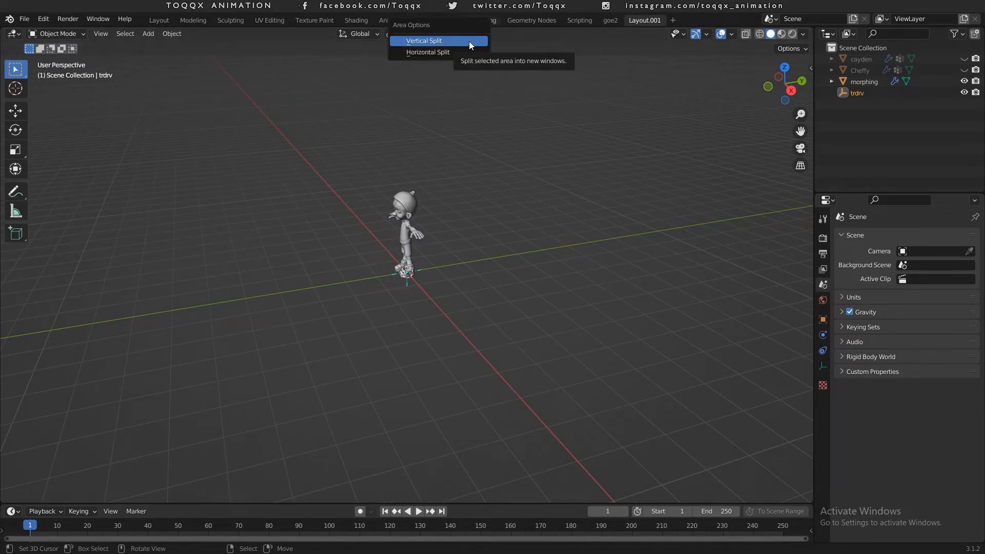
pyautogui.click(469, 44)
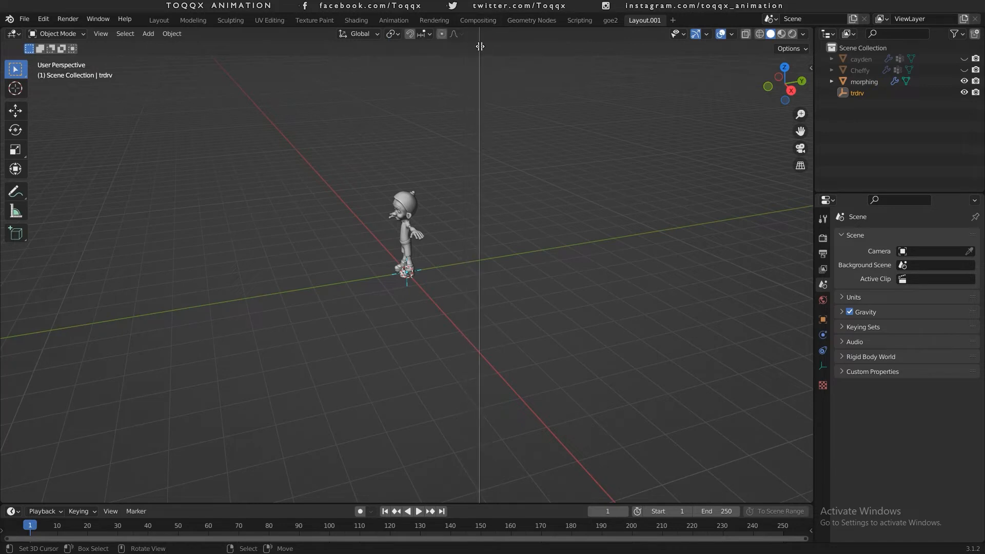
pyautogui.click(480, 47)
# Rename the new workspace as mat2
pyautogui.doubleClick(655, 20)
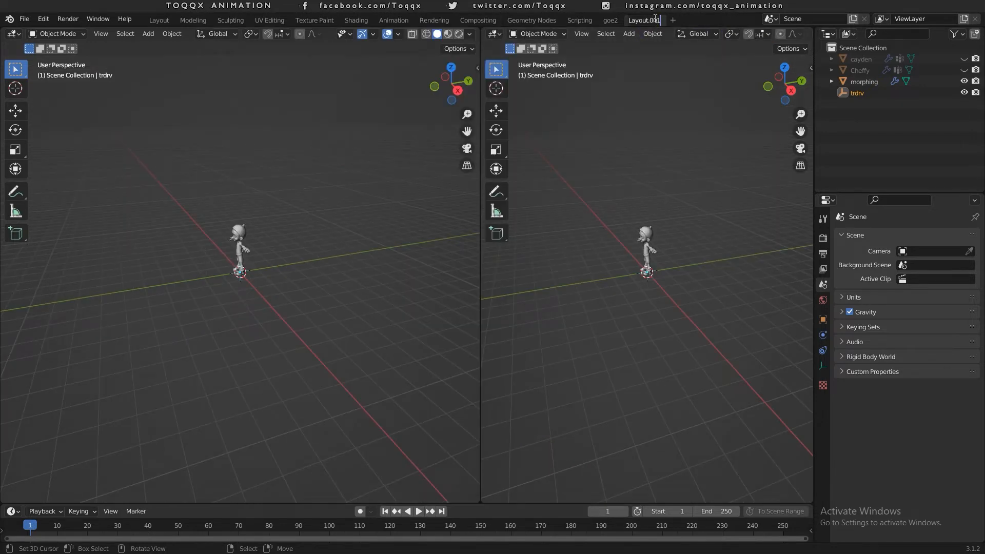
pyautogui.write('maty')
pyautogui.press('BackSpace')
pyautogui.write('2')
pyautogui.press('Return')
# Change the first of the two 3D viewports to the Shader Editor
pyautogui.click(30, 20)
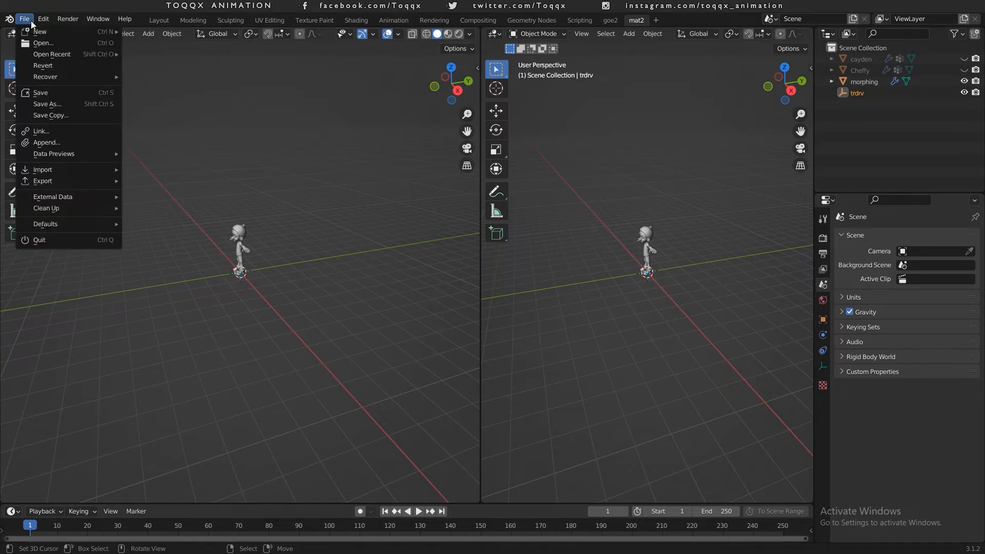
pyautogui.click(9, 38)
pyautogui.click(9, 38)
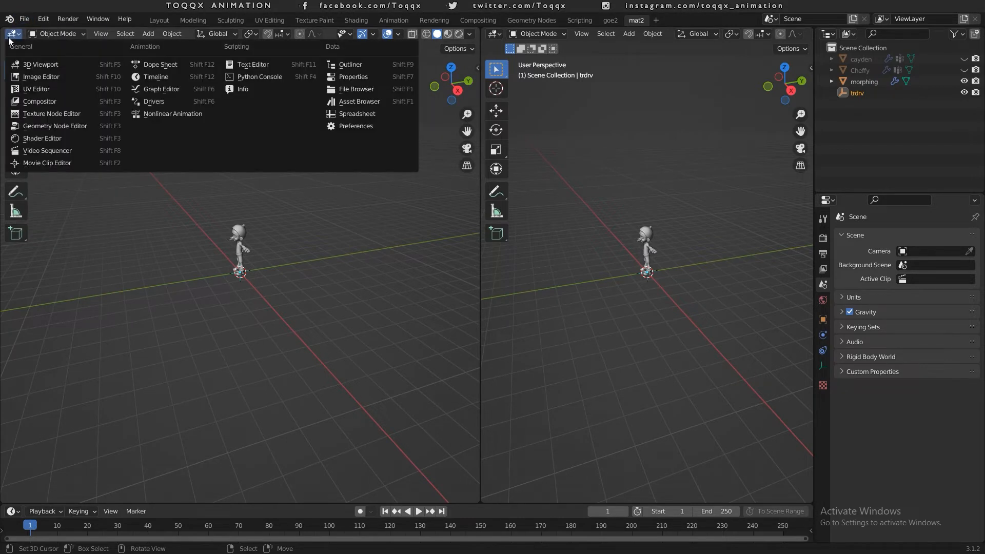
pyautogui.click(81, 140)
pyautogui.press('n')
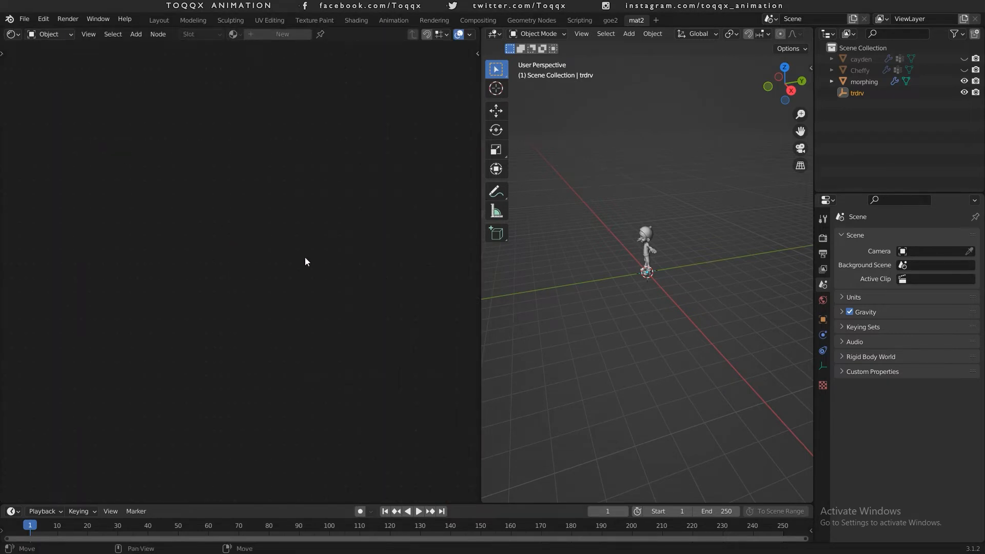
# Show the character in Material Preview shading and front orthographic view in the remaining 3D viewport
pyautogui.scroll(5, 638, 278)
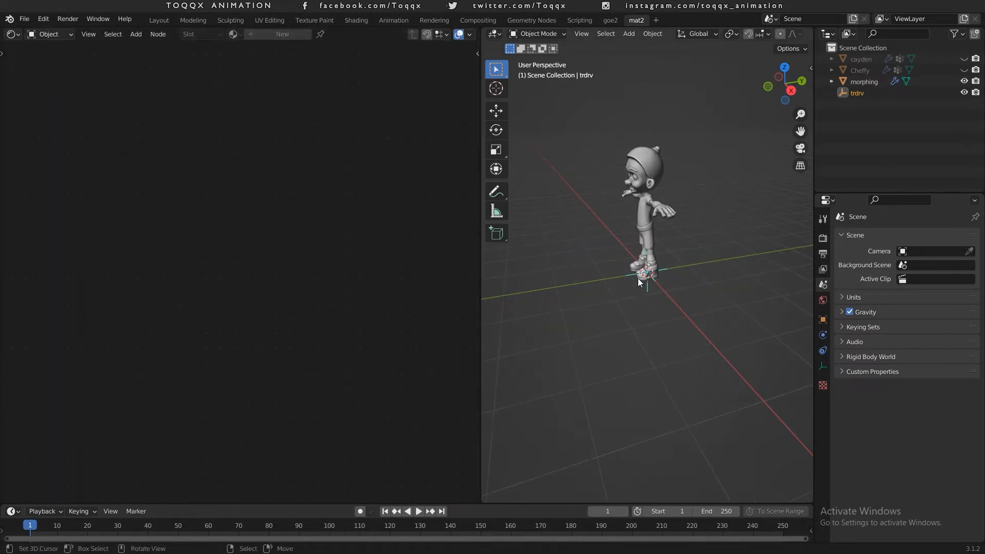
pyautogui.press('KP_1')
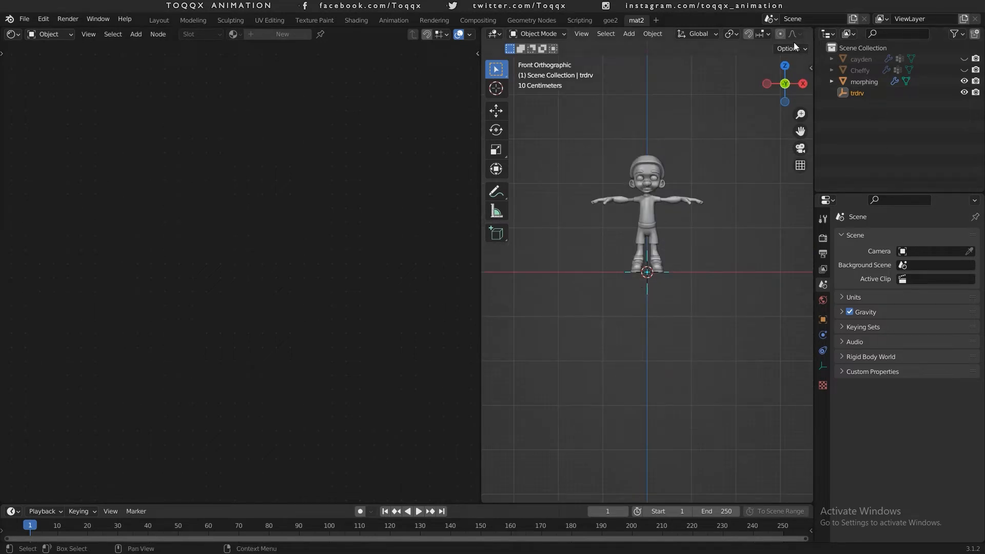
pyautogui.scroll(-5, 789, 35)
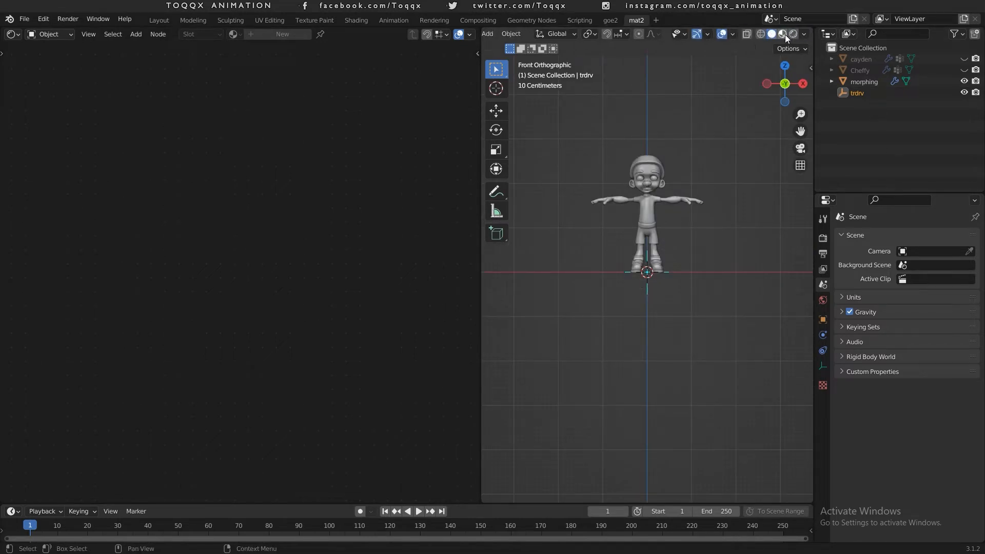
pyautogui.click(782, 34)
pyautogui.scroll(4, 691, 133)
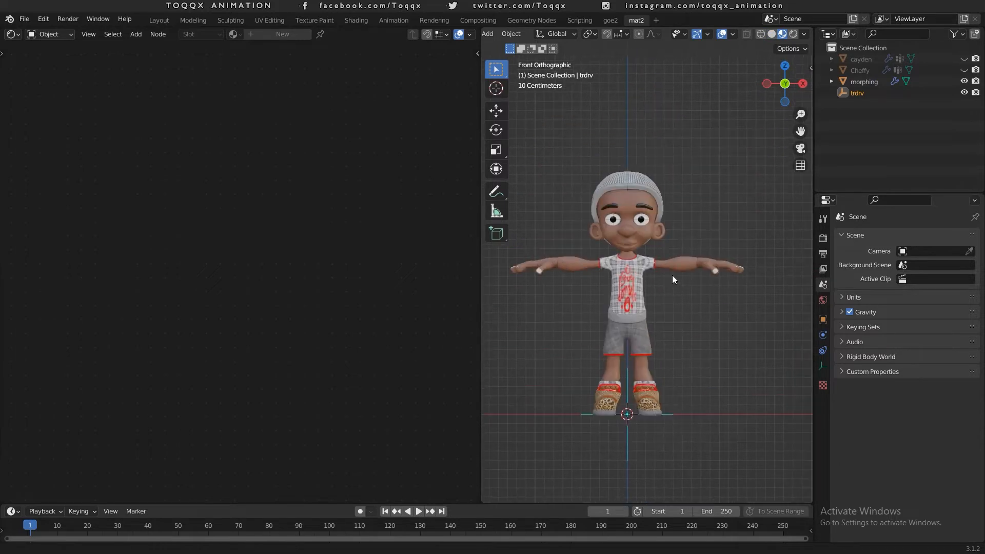
pyautogui.keyDown('shift'); pyautogui.moveTo(673, 278); pyautogui.dragTo(692, 248, button='middle'); pyautogui.keyUp('shift')
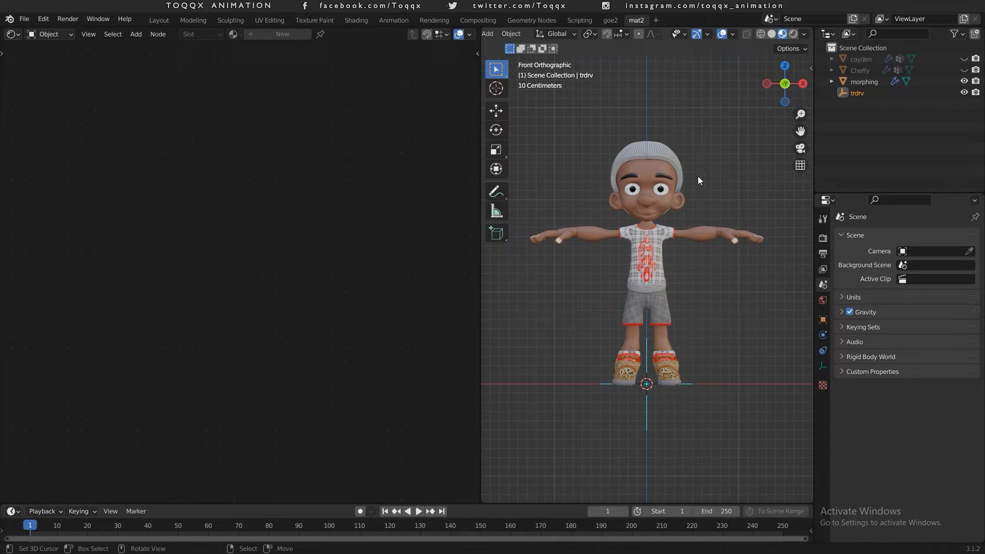
# Hide the morphing object and the trdrv empty, and unhide Cheffy and cayden in the viewport
pyautogui.click(964, 81)
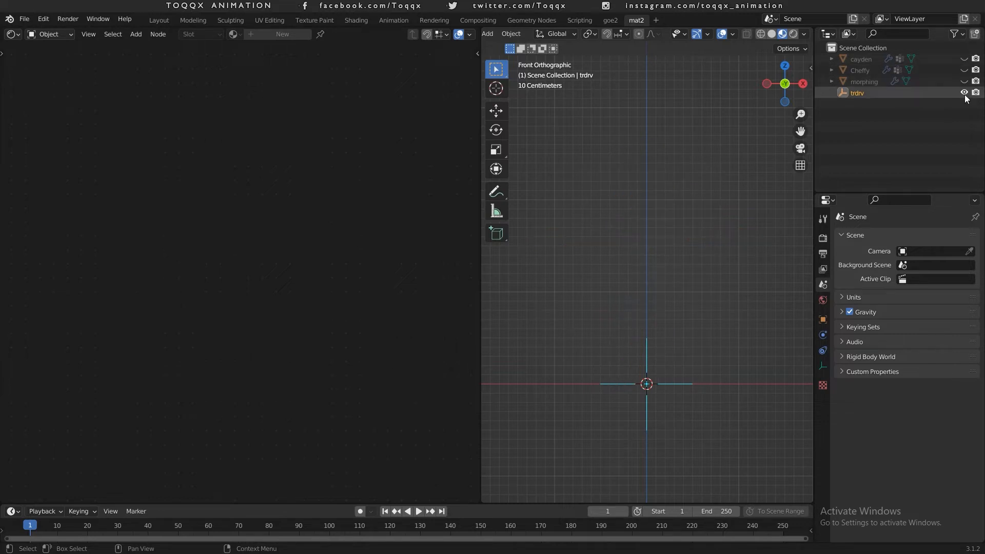
pyautogui.click(964, 93)
pyautogui.click(964, 70)
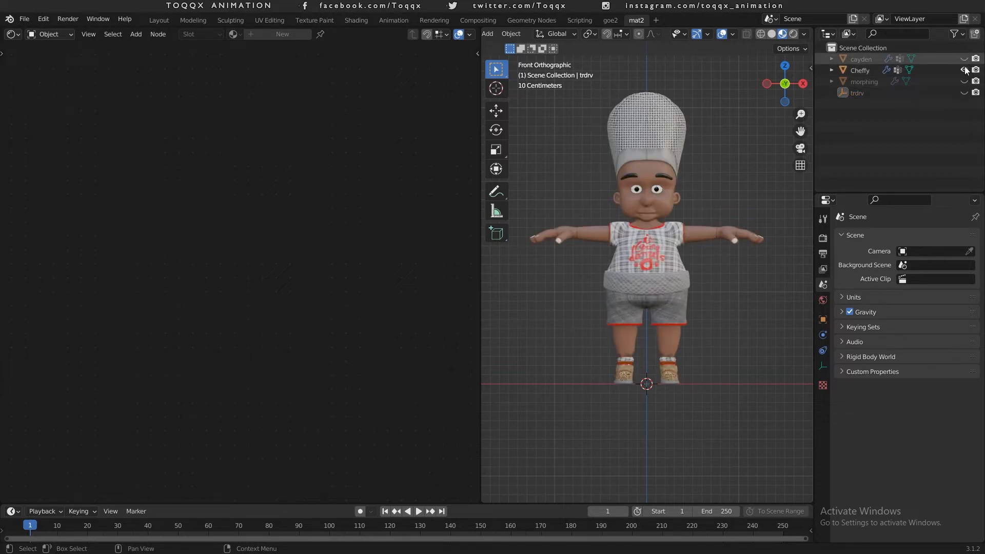
pyautogui.click(964, 59)
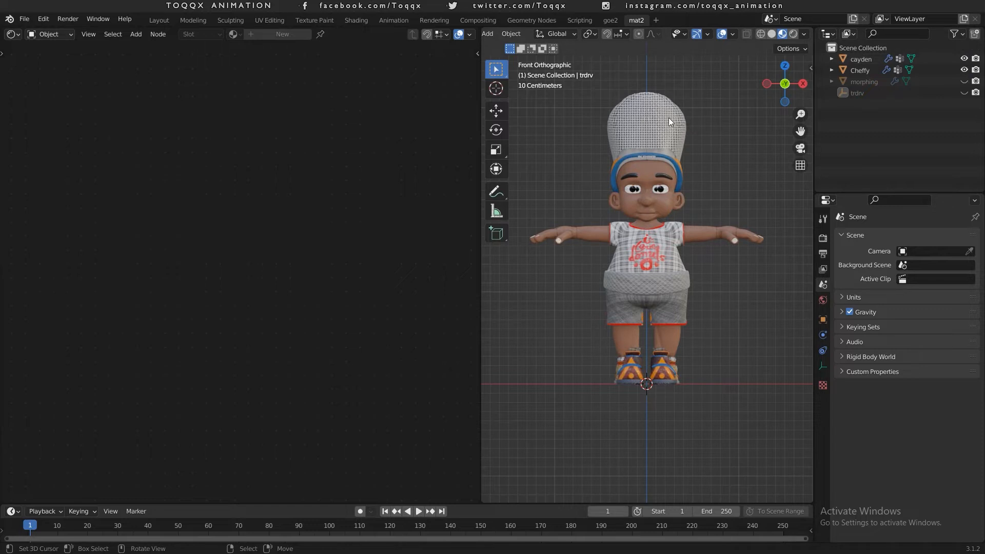
# Select the Cheffy model and remove its T2_cheffy material slot
pyautogui.click(667, 117)
pyautogui.click(822, 411)
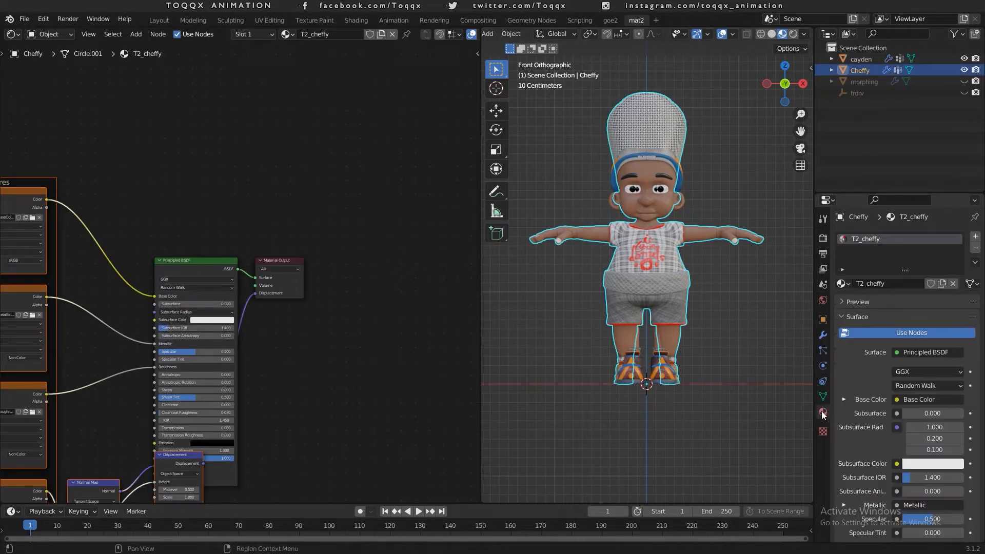
pyautogui.click(975, 248)
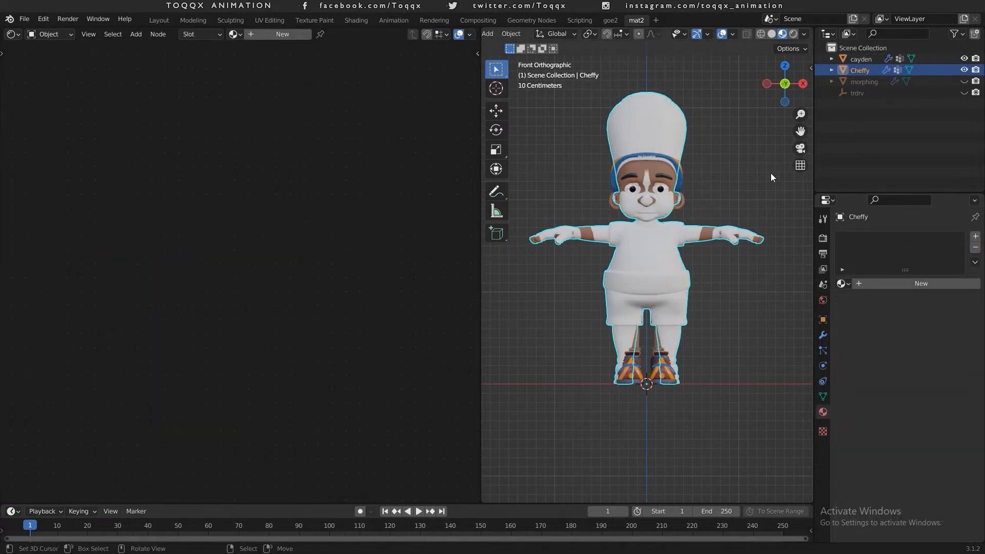
# Select the cayden model and remove its T2_cayden material slot
pyautogui.click(616, 171)
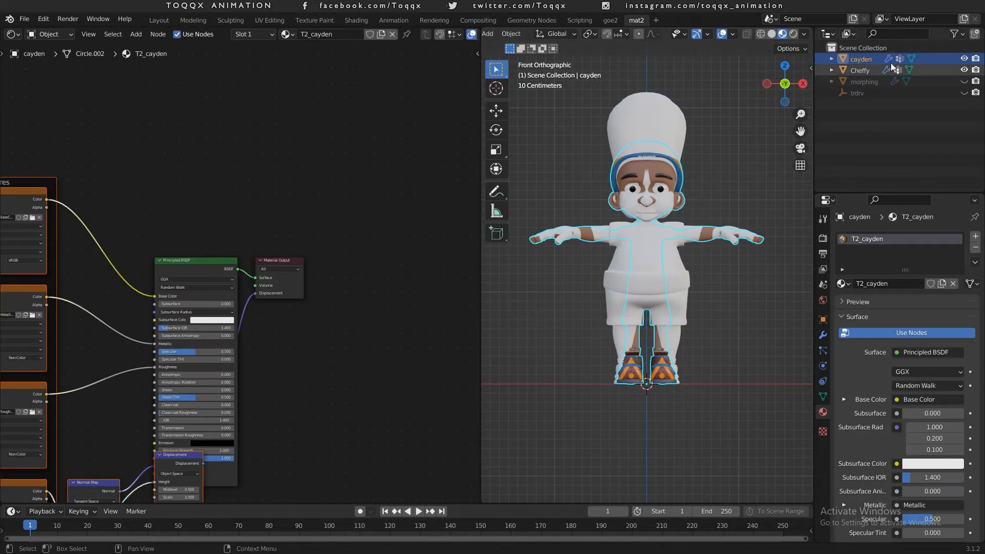
pyautogui.click(975, 248)
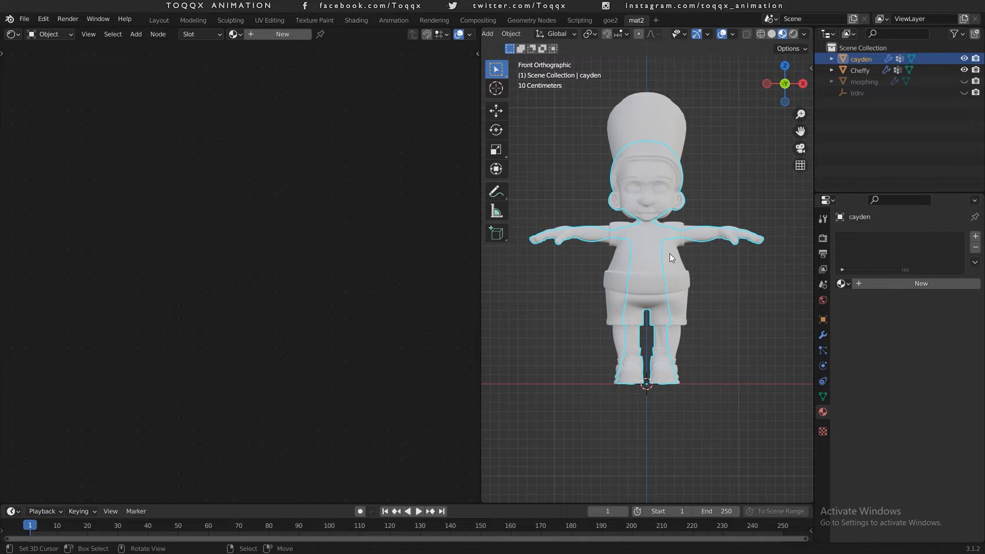
# Hide Cheffy and cayden in the viewport and unhide the morphing object
pyautogui.click(964, 70)
pyautogui.click(964, 59)
pyautogui.click(964, 81)
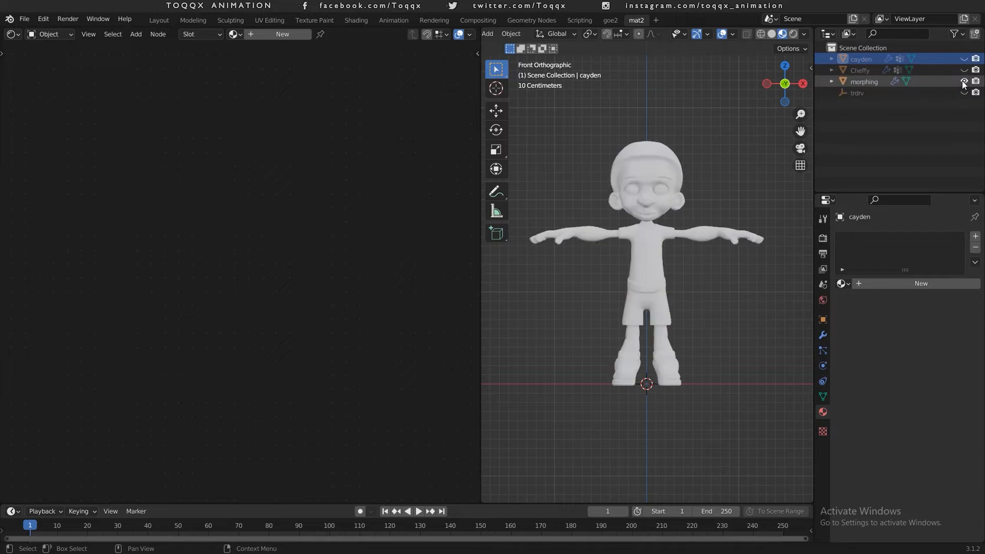
# Create a new material on the morphing object and name it matmat
pyautogui.click(635, 188)
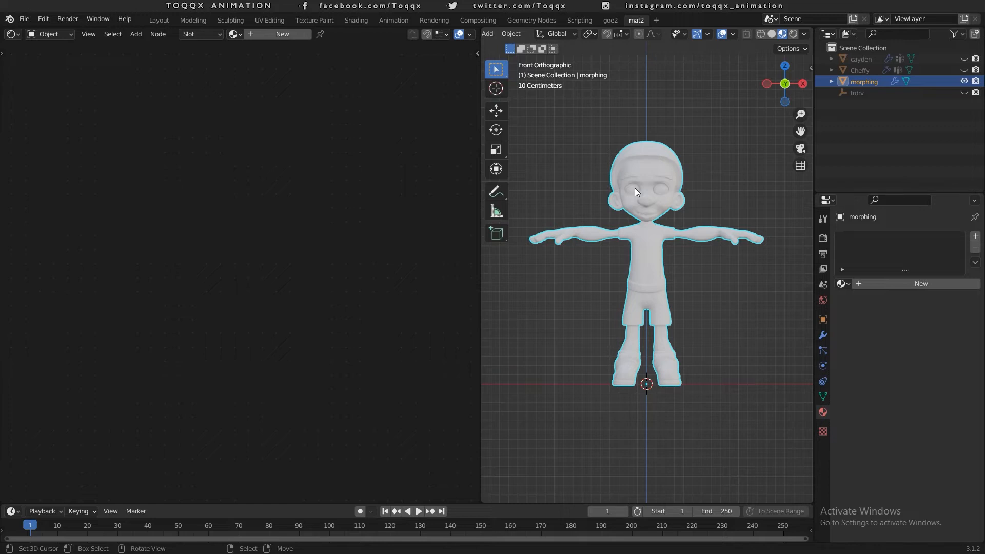
pyautogui.click(927, 284)
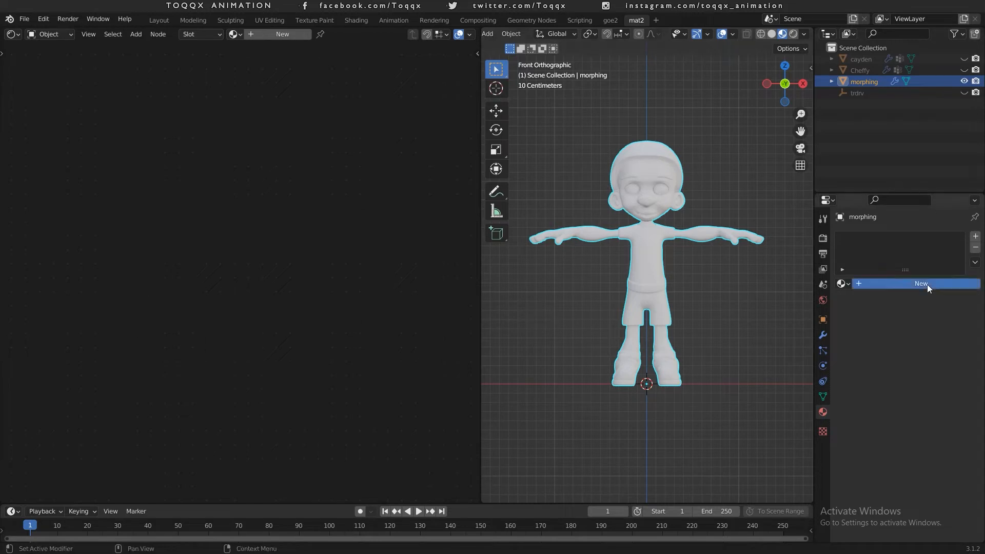
pyautogui.click(884, 284)
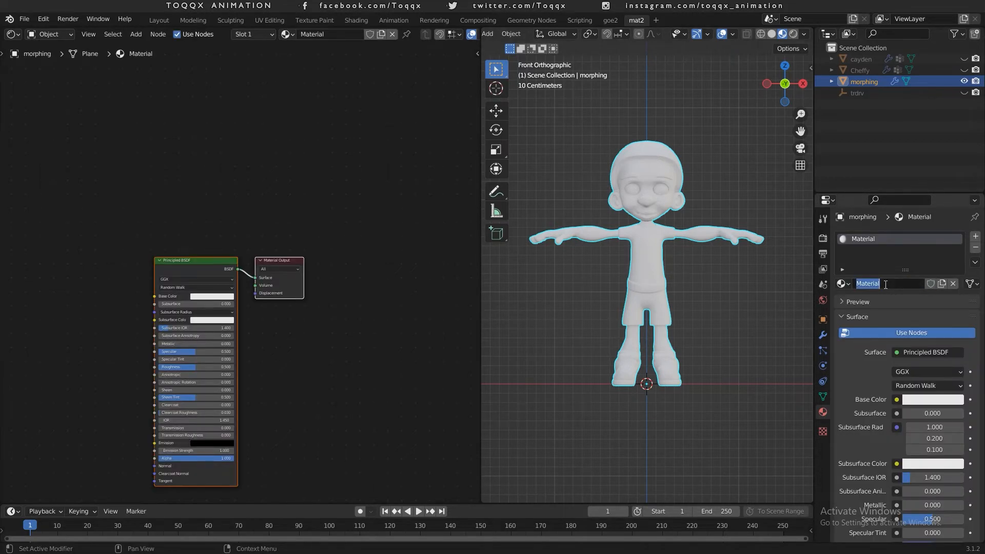
pyautogui.write('matmat')
pyautogui.press('Return')
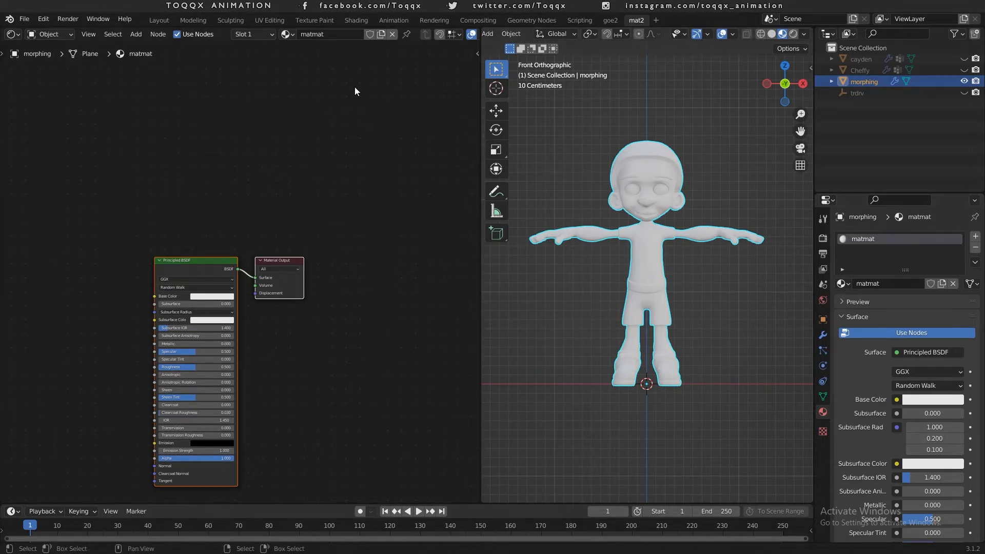
# In the goe2 workspace's geometry nodes, move Group Output away from the bounce02 group to make room for another node
pyautogui.click(610, 20)
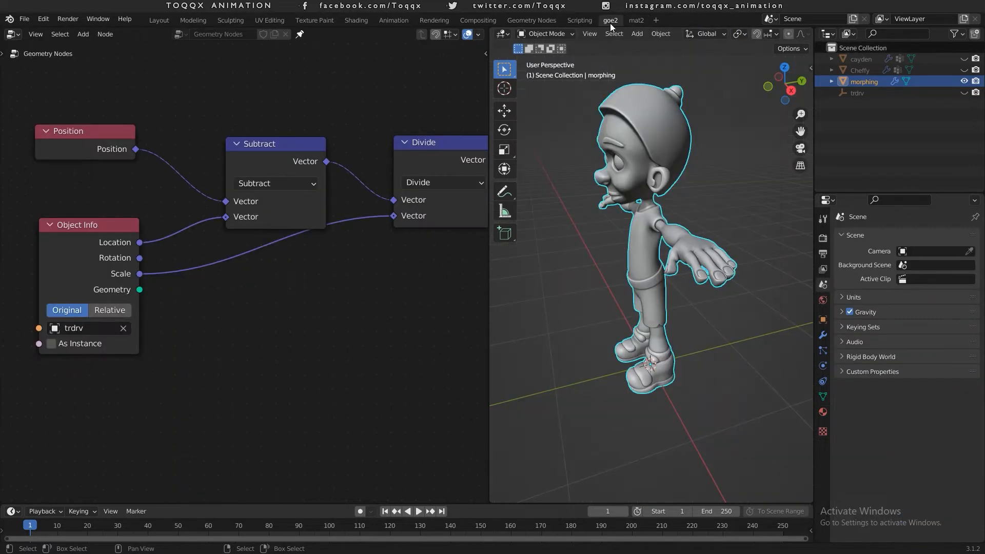
pyautogui.scroll(-2, 379, 275)
pyautogui.scroll(-5, 379, 280)
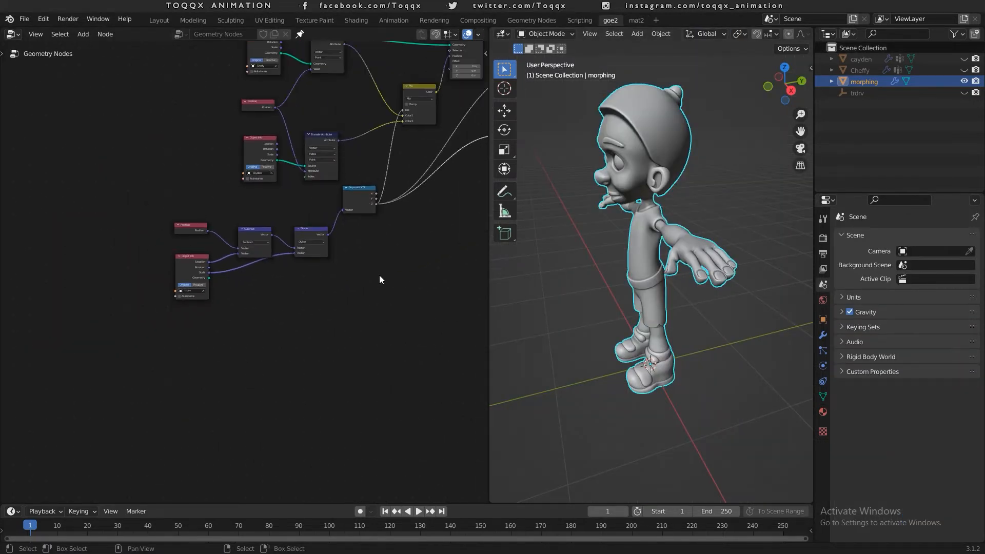
pyautogui.moveTo(414, 188); pyautogui.dragTo(212, 251, button='middle')
pyautogui.scroll(7, 284, 282)
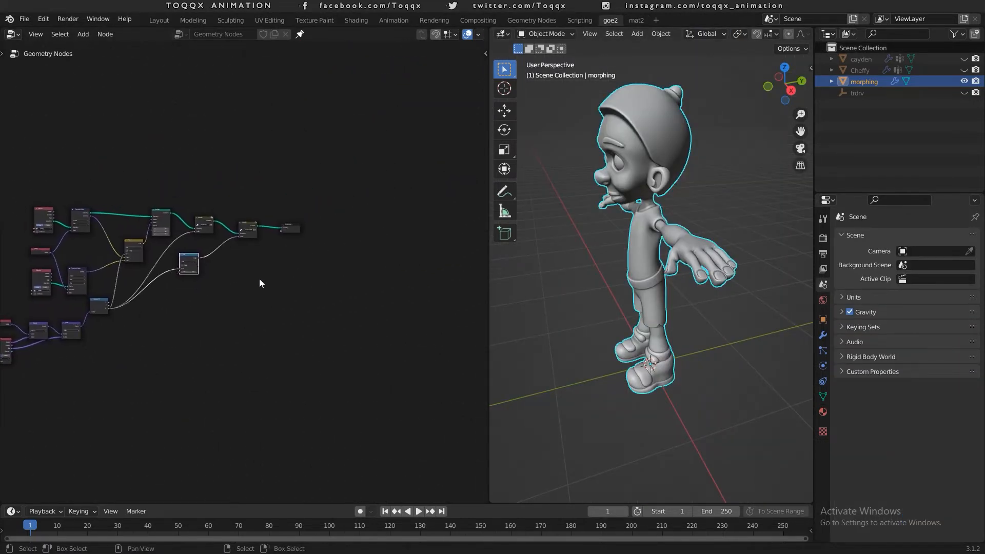
pyautogui.moveTo(337, 181); pyautogui.dragTo(212, 318, button='middle')
pyautogui.moveTo(347, 229); pyautogui.dragTo(459, 227)
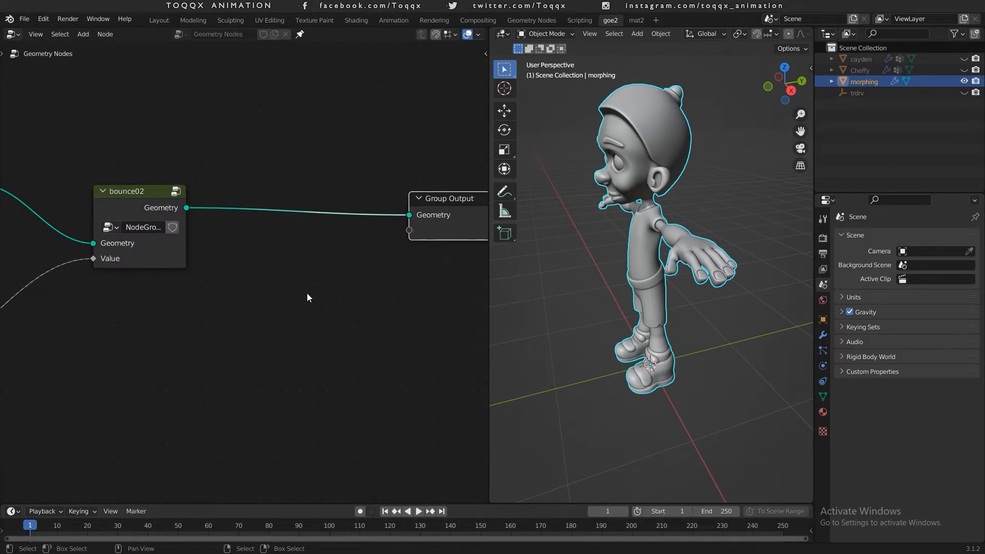
pyautogui.scroll(1, 306, 293)
pyautogui.moveTo(321, 272); pyautogui.dragTo(259, 301, button='middle')
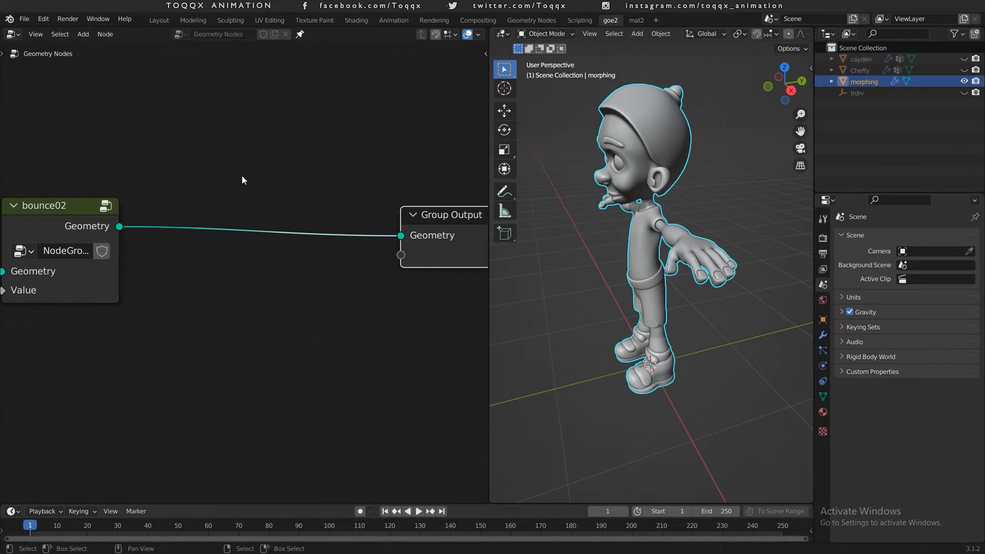
# Insert a Set Material node between bounce02 and Group Output and assign it the matmat material
pyautogui.hotkey('shift', 'a')
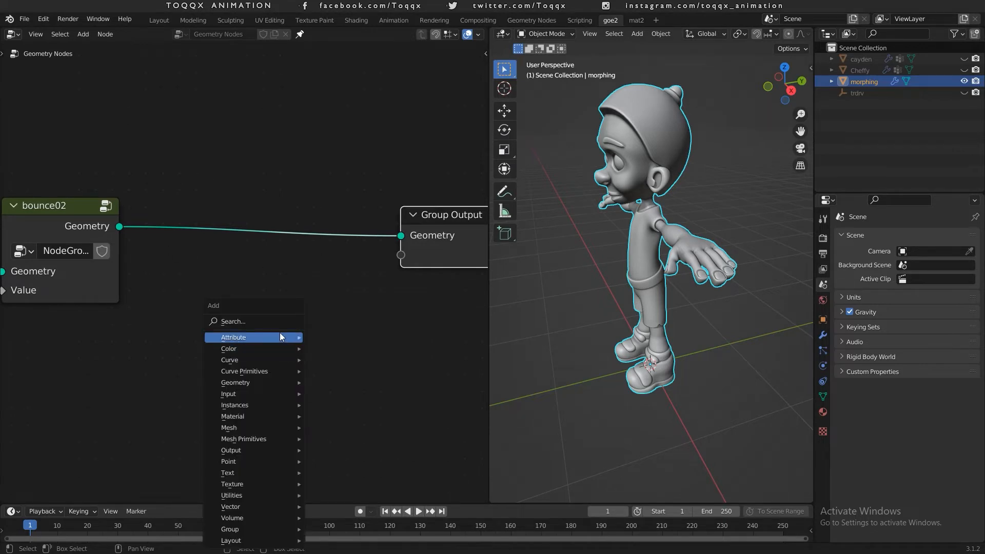
pyautogui.click(281, 325)
pyautogui.write('set')
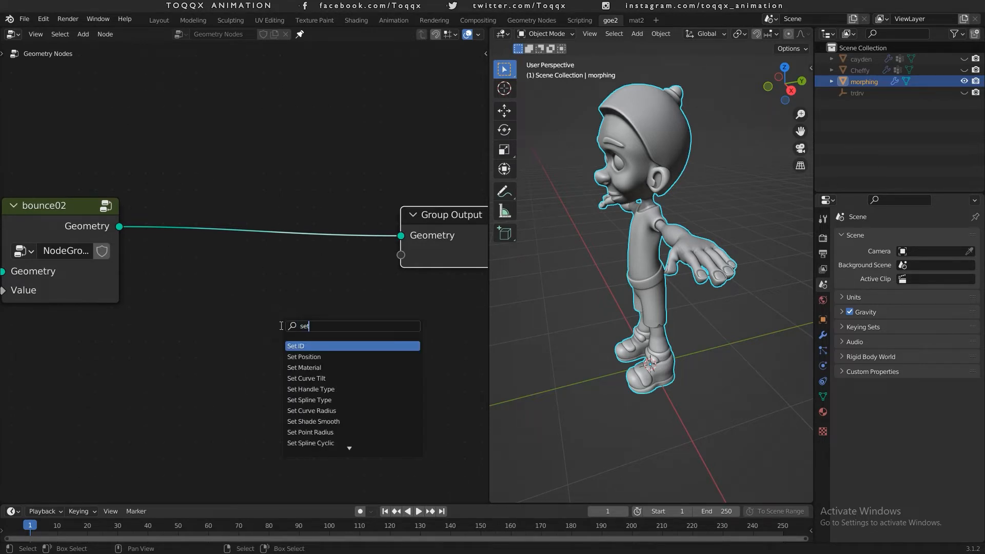
pyautogui.click(304, 367)
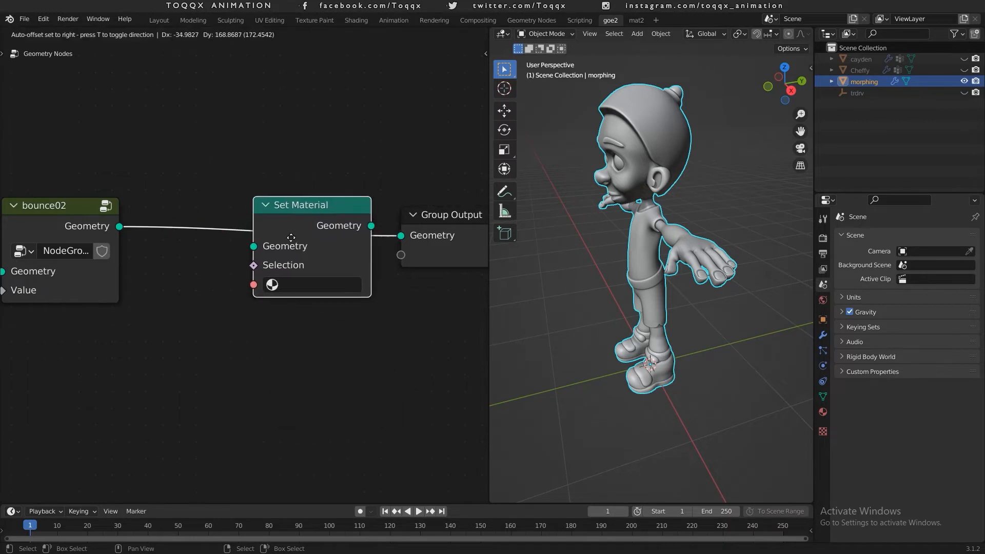
pyautogui.click(272, 235)
pyautogui.click(282, 281)
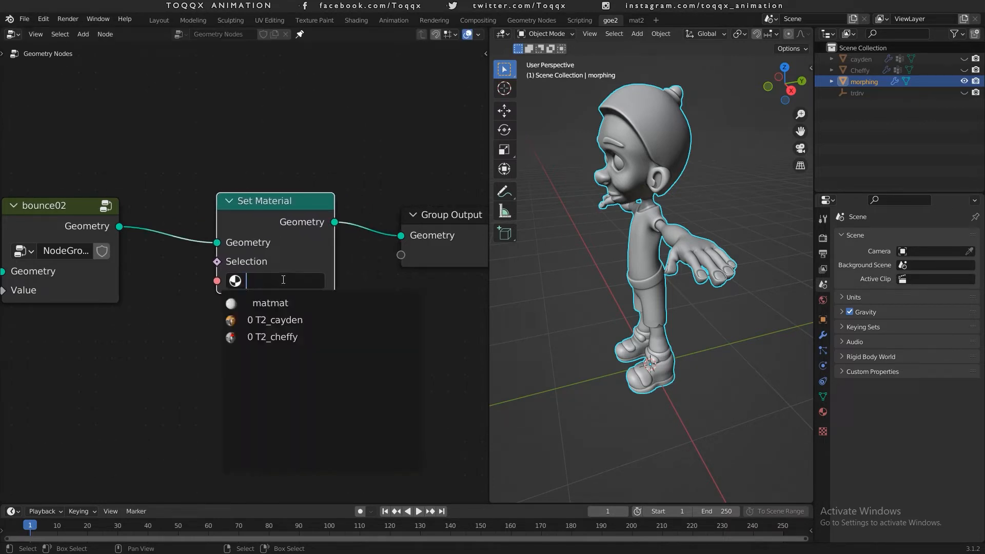
pyautogui.click(267, 305)
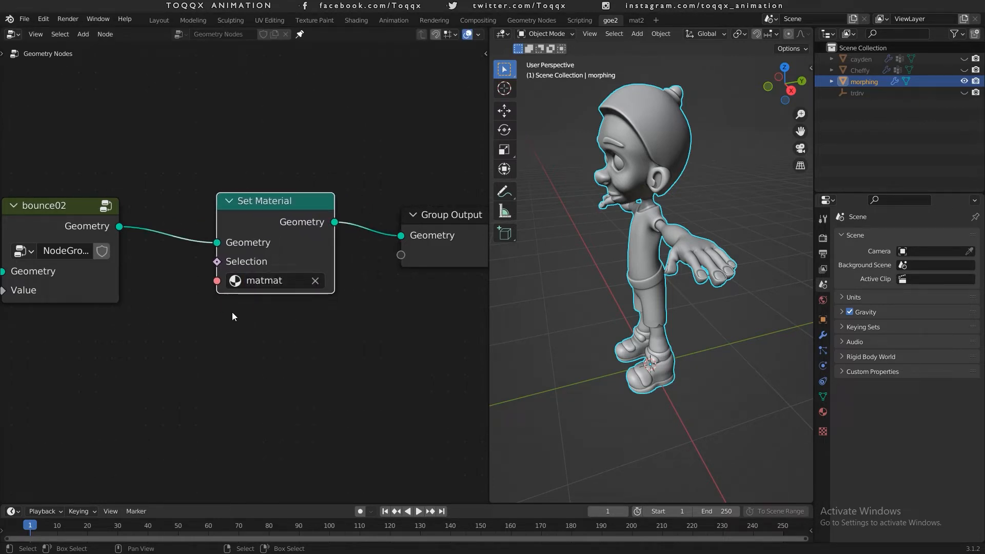
# In the mat2 workspace, spread matmat's Principled BSDF and Material Output nodes apart in the shader graph
pyautogui.click(636, 20)
pyautogui.scroll(4, 265, 318)
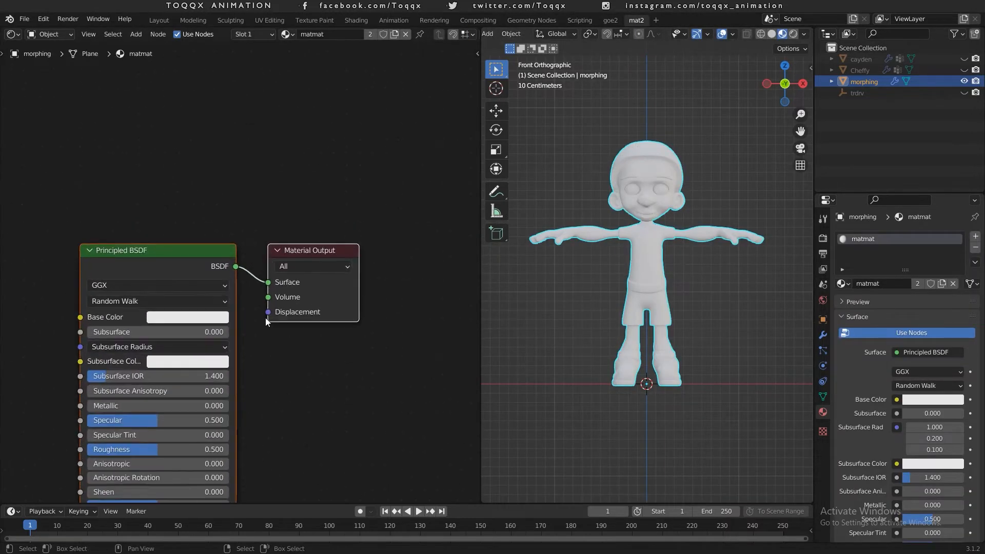
pyautogui.moveTo(234, 147); pyautogui.dragTo(453, 202)
pyautogui.click(275, 179)
pyautogui.scroll(-5, 384, 248)
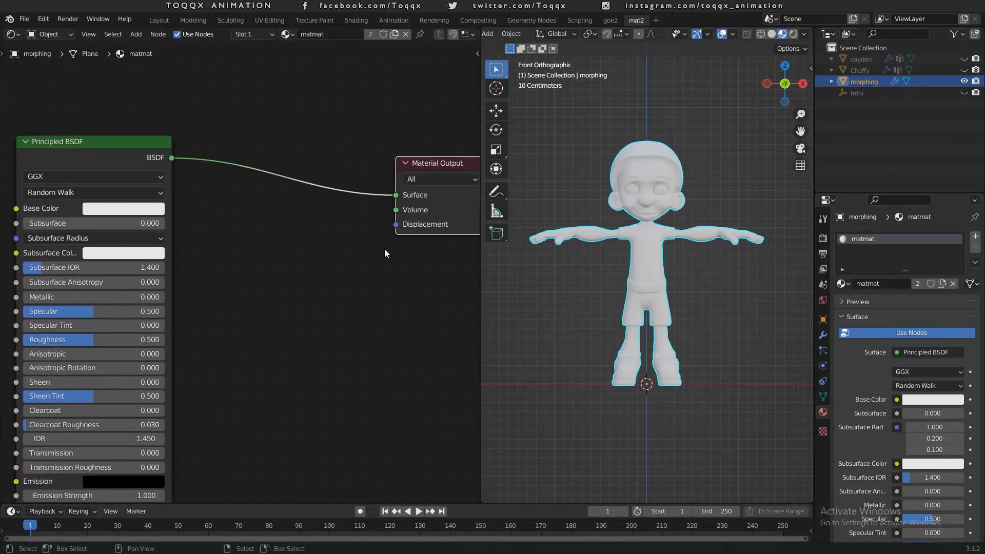
pyautogui.moveTo(162, 231); pyautogui.dragTo(73, 204)
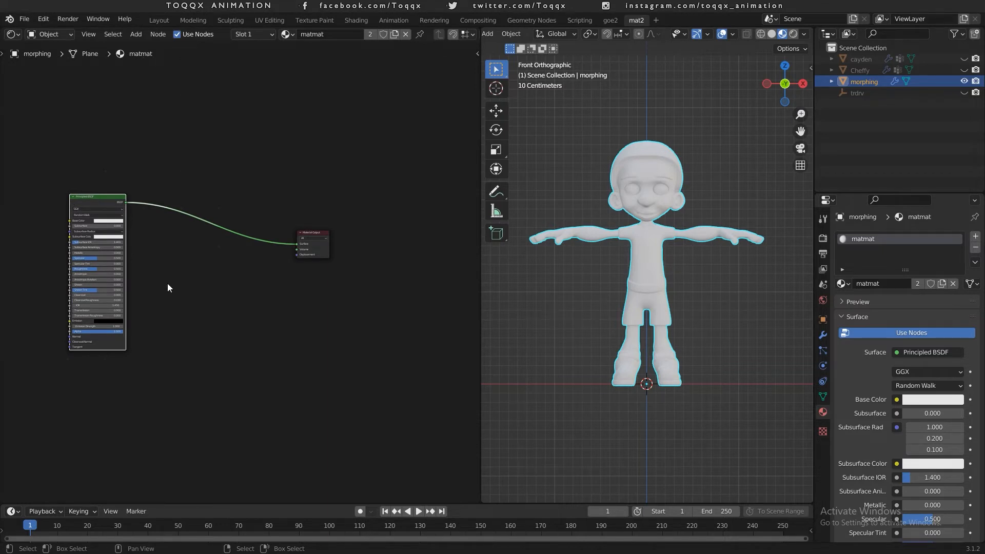
# Insert a Mix Shader node between Principled BSDF and Material Output, and space the nodes out
pyautogui.hotkey('shift', 'a')
pyautogui.click(262, 343)
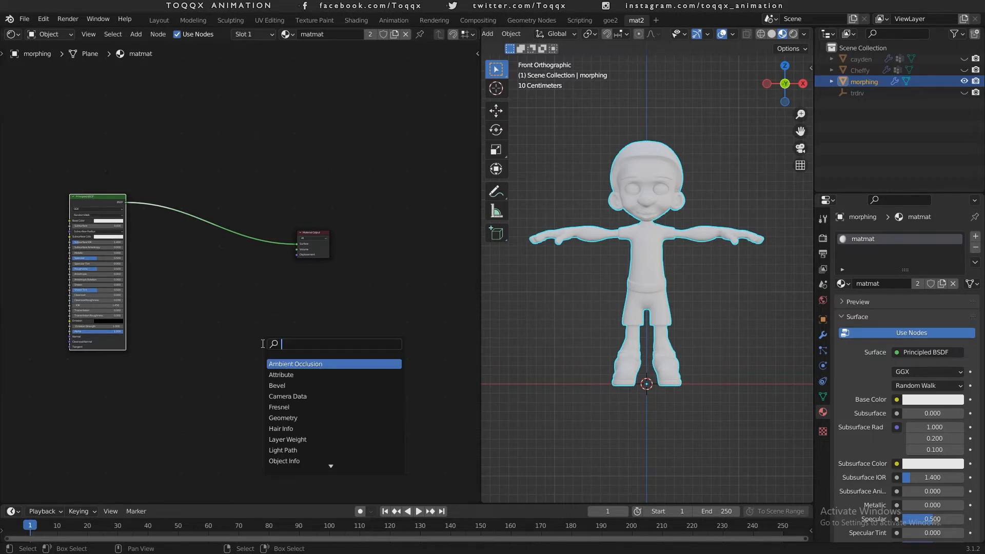
pyautogui.write('mix')
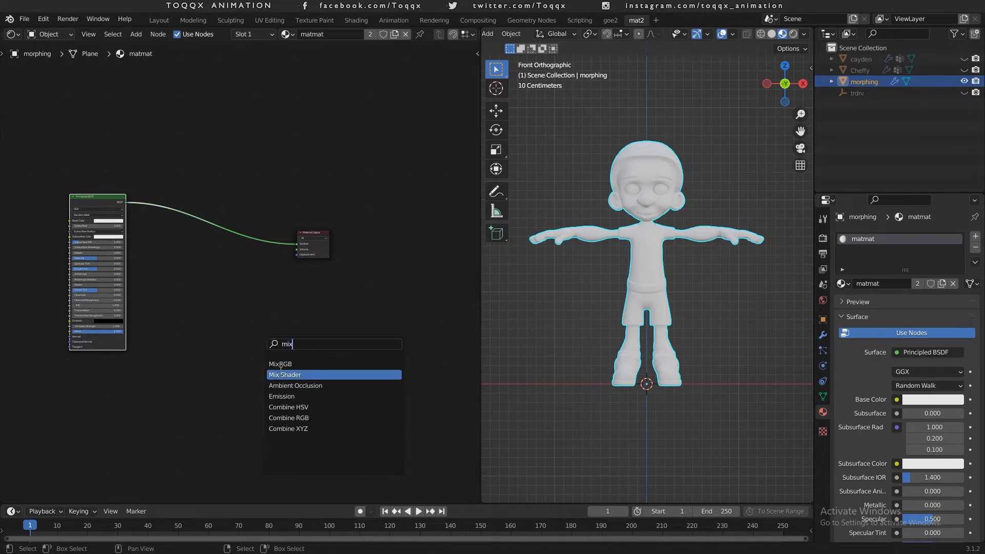
pyautogui.click(286, 373)
pyautogui.click(266, 256)
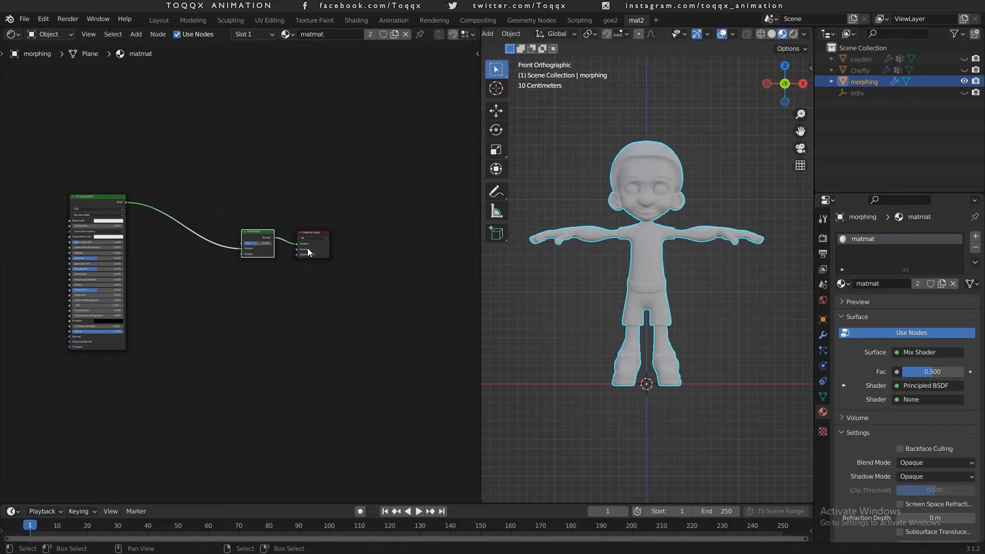
pyautogui.moveTo(311, 238); pyautogui.dragTo(351, 230)
pyautogui.moveTo(266, 232); pyautogui.dragTo(296, 228)
pyautogui.scroll(8, 259, 302)
pyautogui.scroll(-5, 68, 230)
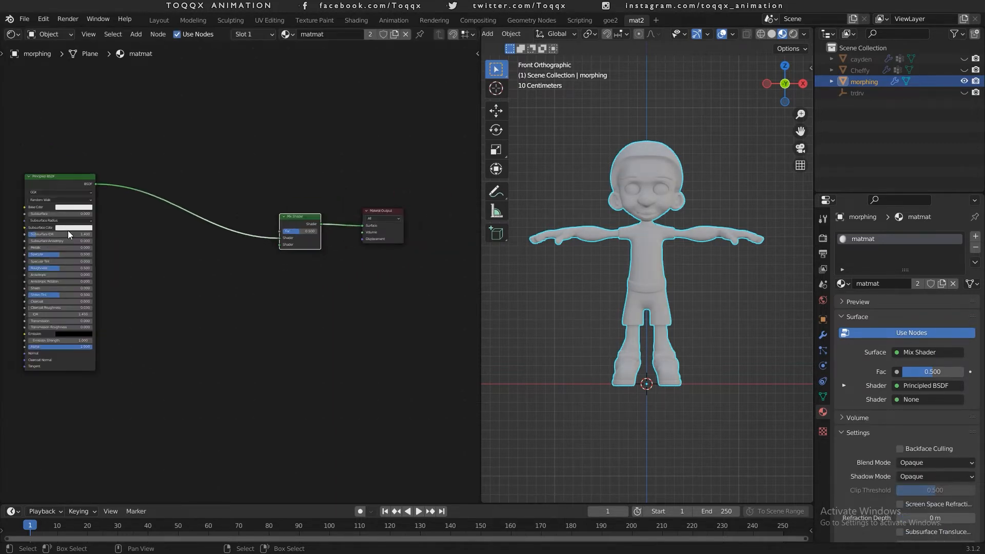
# Duplicate the Principled BSDF below the original and connect the copy to the Mix Shader's second shader input
pyautogui.click(54, 179)
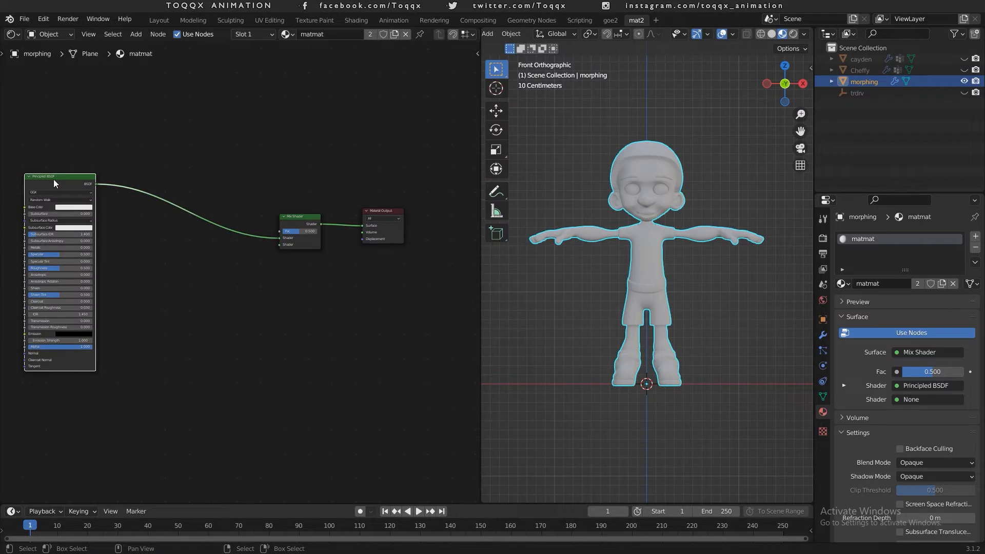
pyautogui.hotkey('shift', 'd')
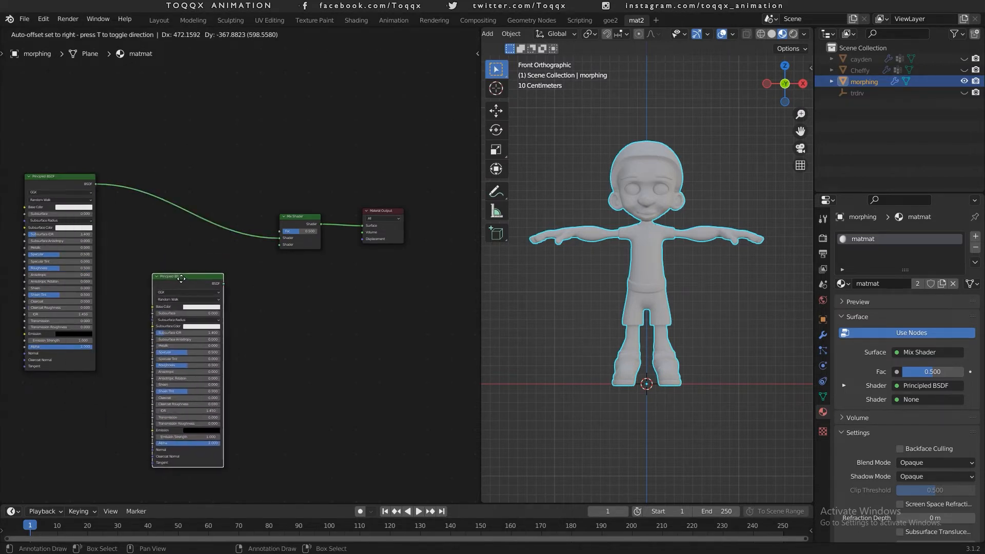
pyautogui.click(181, 278)
pyautogui.moveTo(223, 283); pyautogui.dragTo(281, 249)
pyautogui.scroll(3, 294, 305)
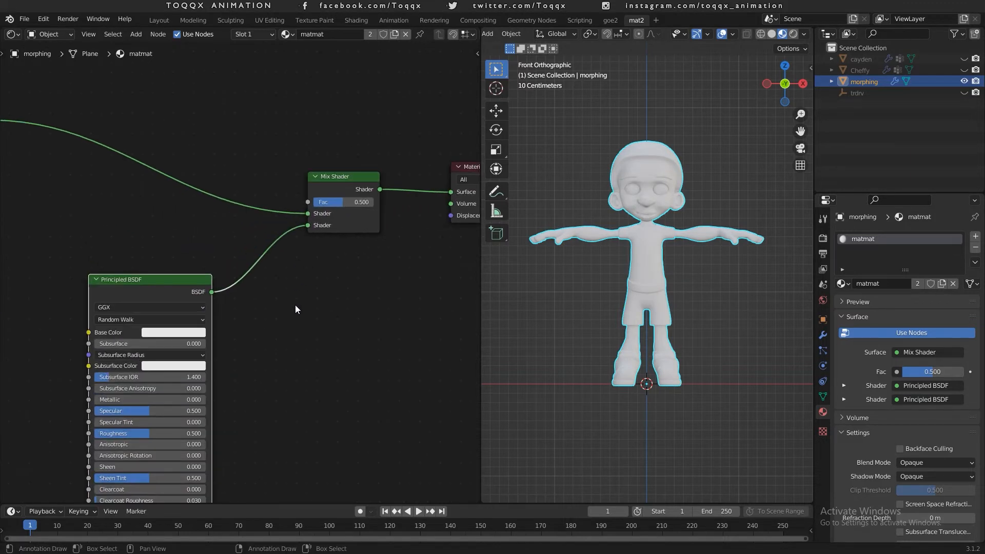
pyautogui.scroll(-3, 294, 309)
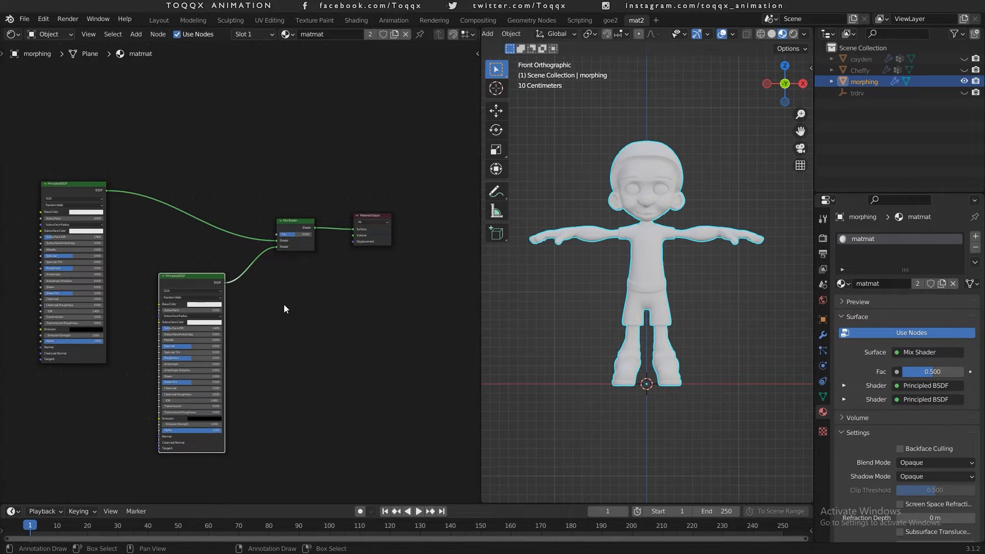
# Set the first Principled BSDF's base color to bright green and the second one's to magenta
pyautogui.moveTo(284, 304); pyautogui.dragTo(390, 317, button='middle')
pyautogui.scroll(4, 398, 261)
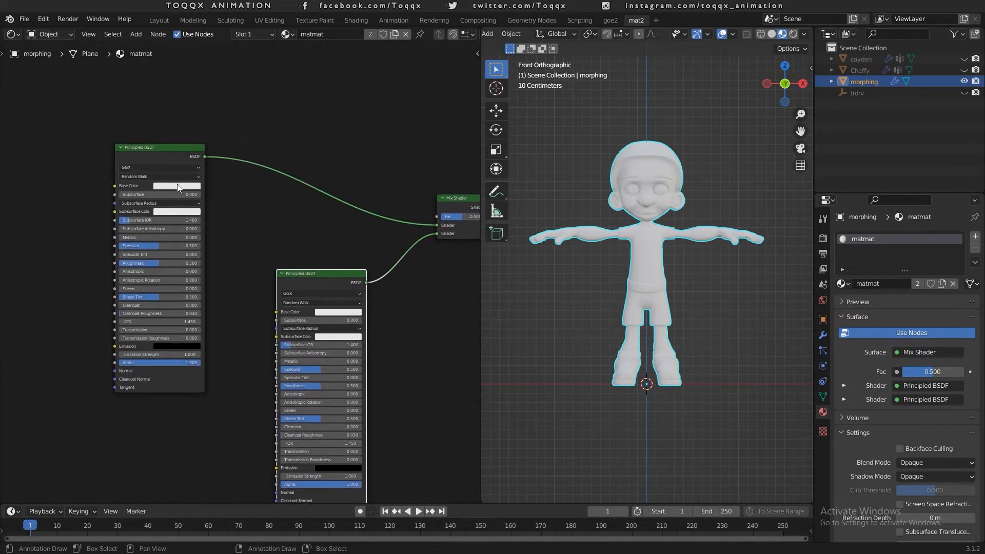
pyautogui.click(177, 185)
pyautogui.moveTo(183, 106); pyautogui.dragTo(158, 97)
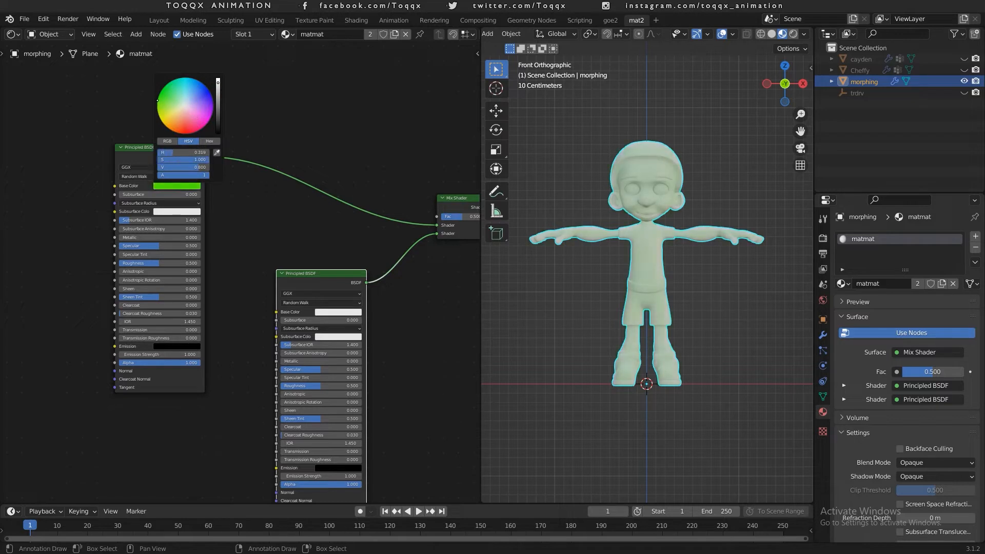
pyautogui.click(327, 312)
pyautogui.moveTo(358, 248); pyautogui.dragTo(371, 246)
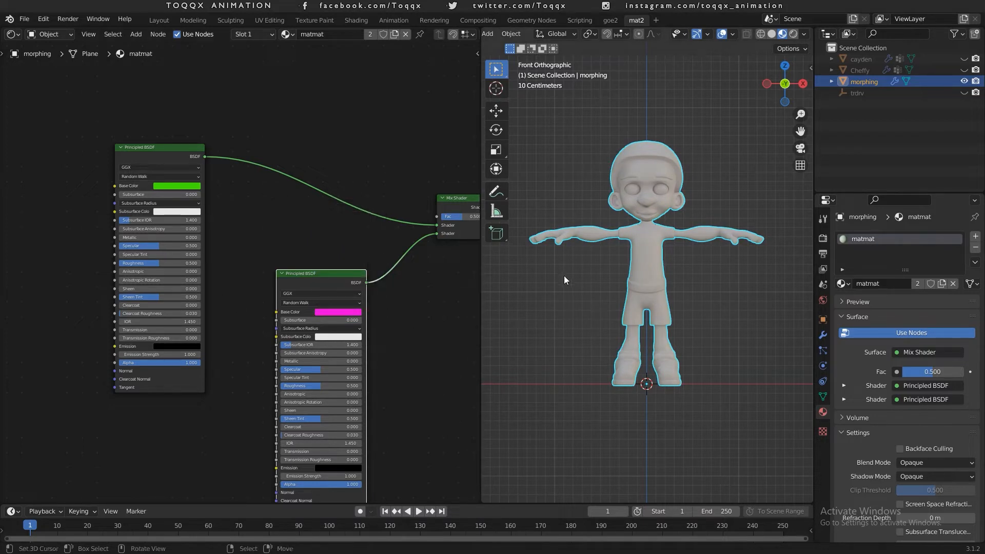
# Adjust the Mix Shader's factor to 0.538
pyautogui.moveTo(421, 292); pyautogui.dragTo(281, 265, button='middle')
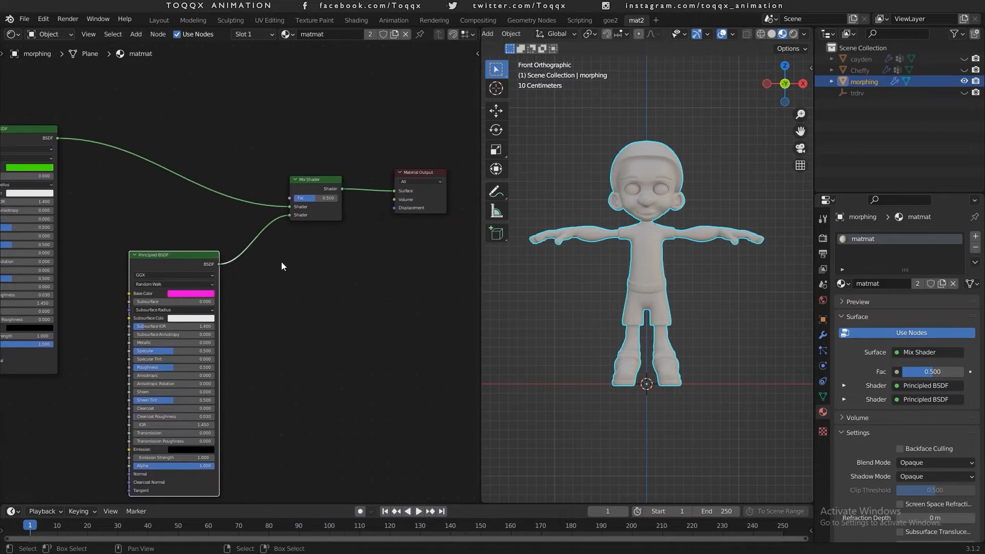
pyautogui.moveTo(311, 199)
pyautogui.mouseDown()
pyautogui.moveTo(335, 199)
pyautogui.moveTo(293, 199)
pyautogui.moveTo(334, 198)
pyautogui.moveTo(293, 199)
pyautogui.moveTo(334, 199)
pyautogui.moveTo(293, 199)
pyautogui.moveTo(315, 199)
pyautogui.mouseUp()
# Move the green Principled BSDF node further down to free up space above the shader nodes
pyautogui.moveTo(341, 260); pyautogui.dragTo(392, 375, button='middle')
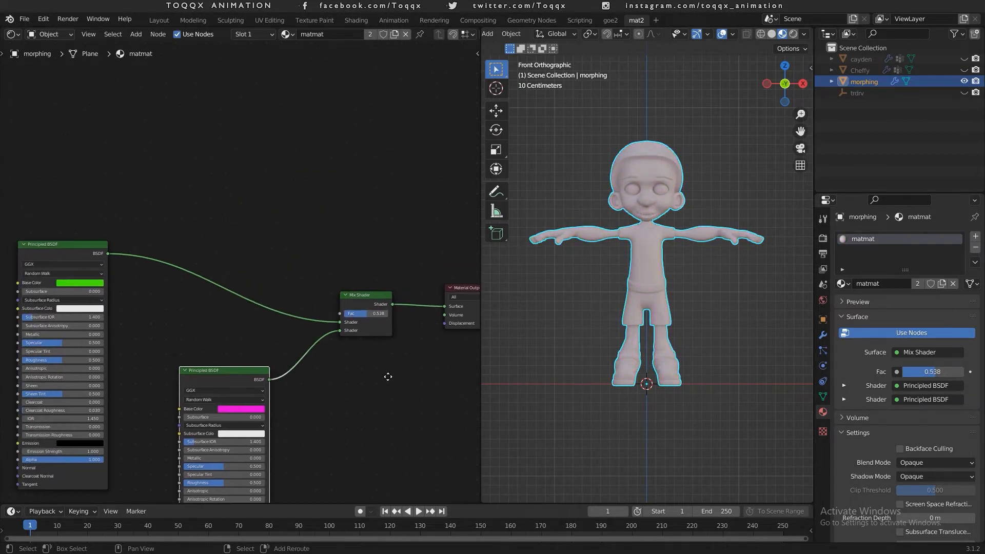
pyautogui.moveTo(90, 257); pyautogui.dragTo(65, 341)
pyautogui.scroll(1, 337, 355)
pyautogui.moveTo(336, 318); pyautogui.dragTo(339, 388, button='middle')
pyautogui.scroll(1, 283, 272)
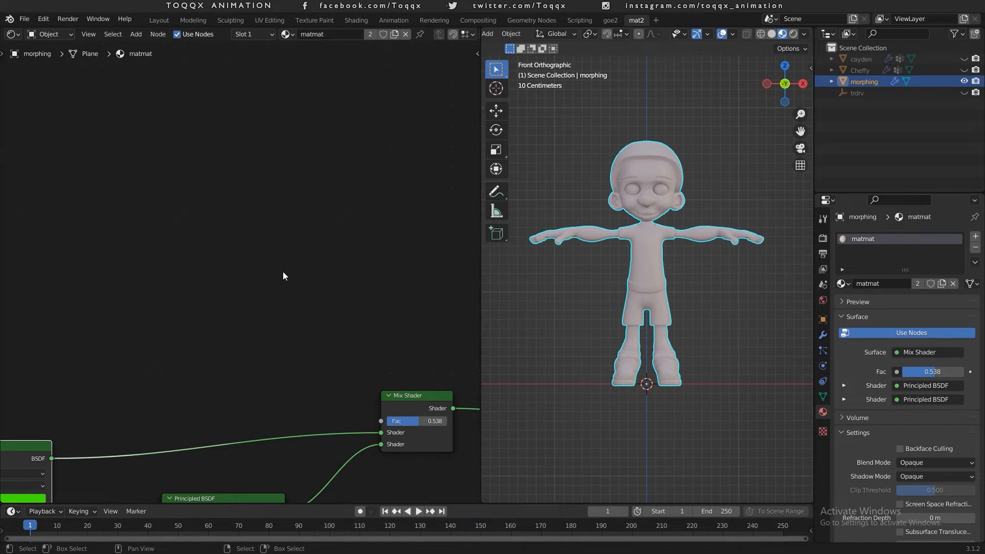
# Add a ColorRamp node above the Mix Shader and set its interpolation to Constant
pyautogui.hotkey('shift', 'a')
pyautogui.click(283, 273)
pyautogui.write('coor')
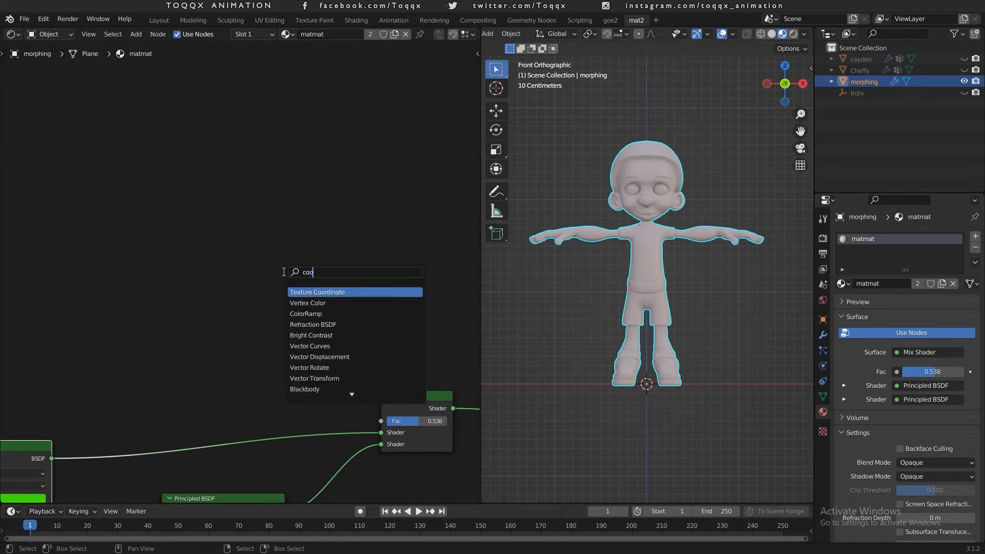
pyautogui.click(306, 313)
pyautogui.click(258, 309)
pyautogui.click(322, 314)
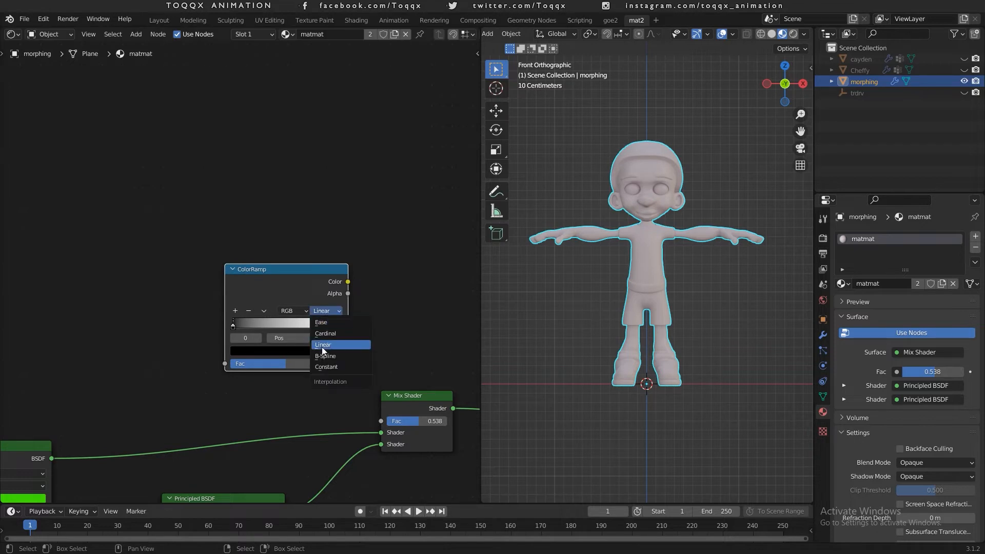
pyautogui.click(328, 369)
# Add a Gradient Texture node before the ColorRamp and connect its Color output to the ColorRamp's Fac input
pyautogui.moveTo(354, 294); pyautogui.dragTo(402, 215, button='middle')
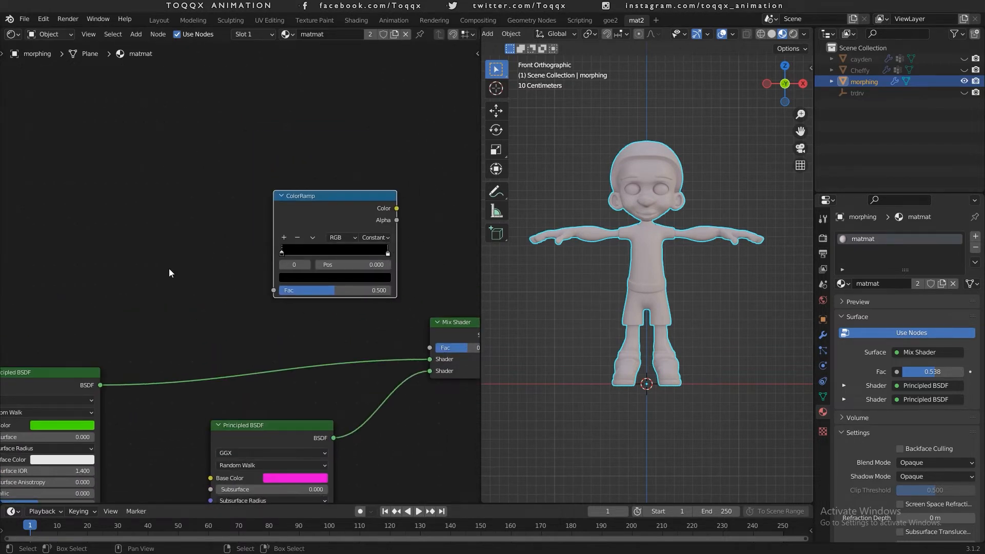
pyautogui.hotkey('shift', 'a')
pyautogui.click(135, 249)
pyautogui.write('gra')
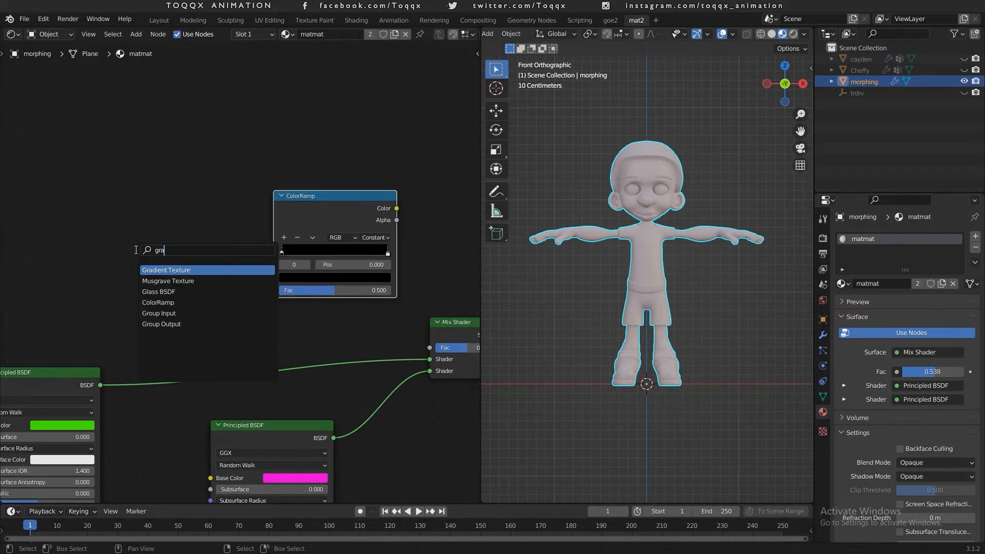
pyautogui.press('Return')
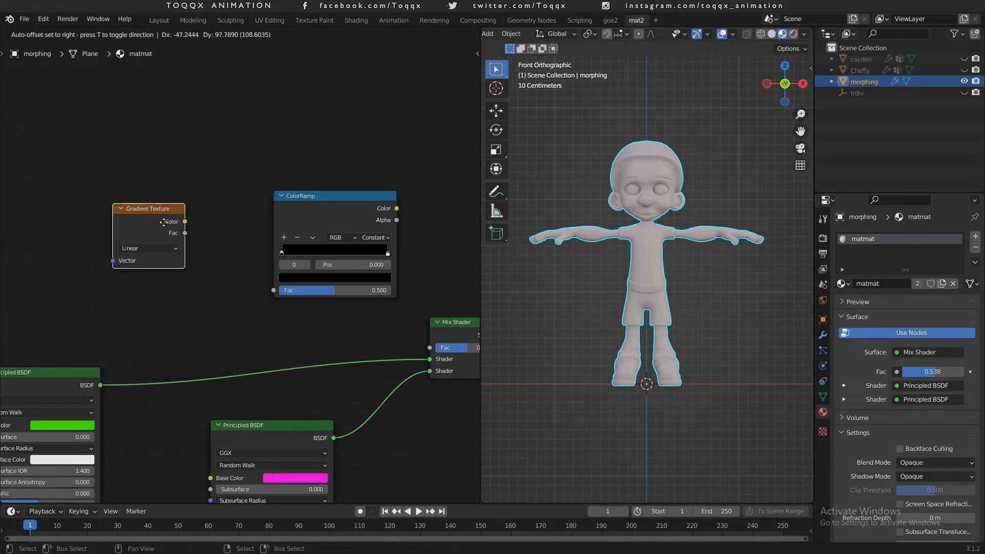
pyautogui.click(174, 234)
pyautogui.moveTo(211, 228); pyautogui.dragTo(257, 275)
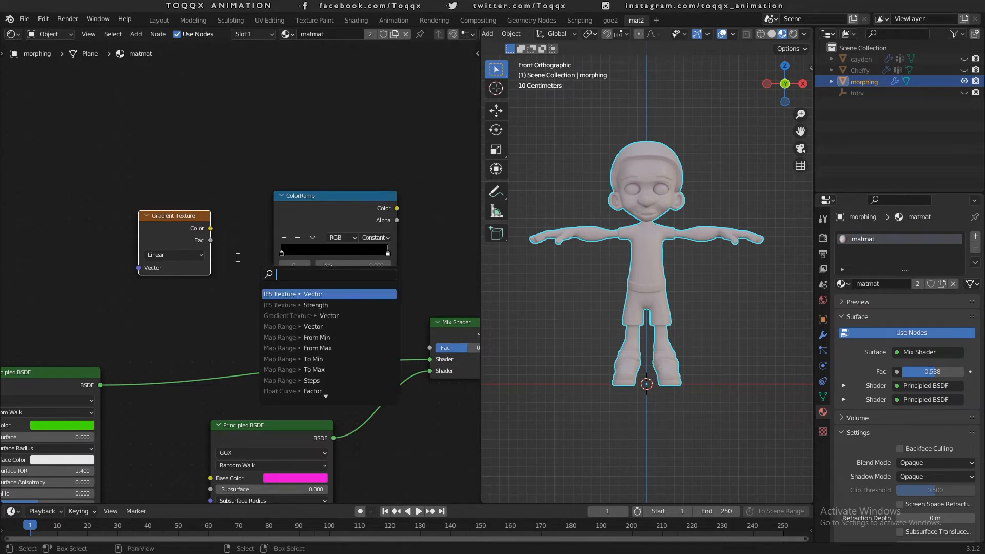
pyautogui.moveTo(211, 240); pyautogui.dragTo(278, 288)
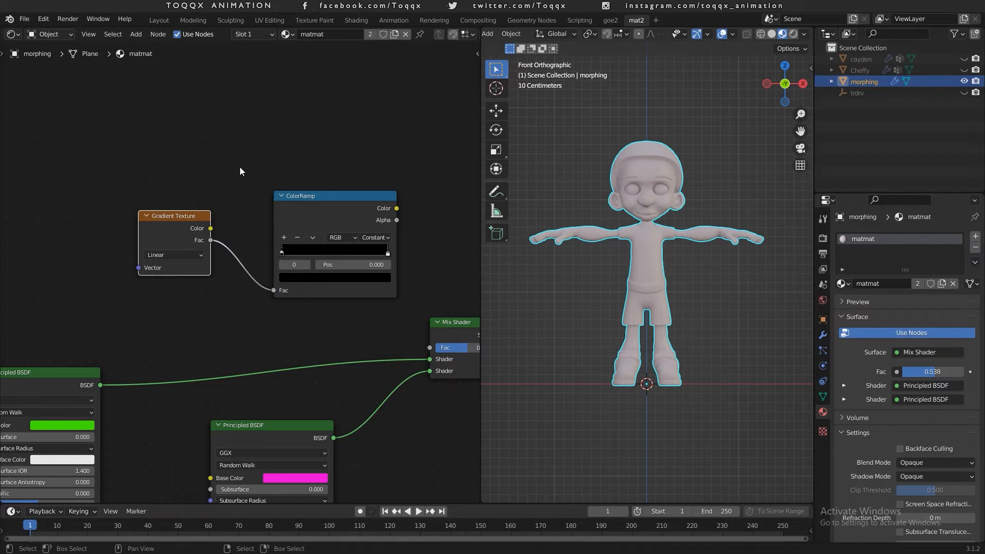
pyautogui.moveTo(210, 228); pyautogui.dragTo(273, 291)
# Add Texture Coordinate and Mapping nodes feeding the Gradient Texture, with the Object output connected to the Mapping node's Vector input
pyautogui.scroll(-2, 217, 270)
pyautogui.scroll(1, 217, 271)
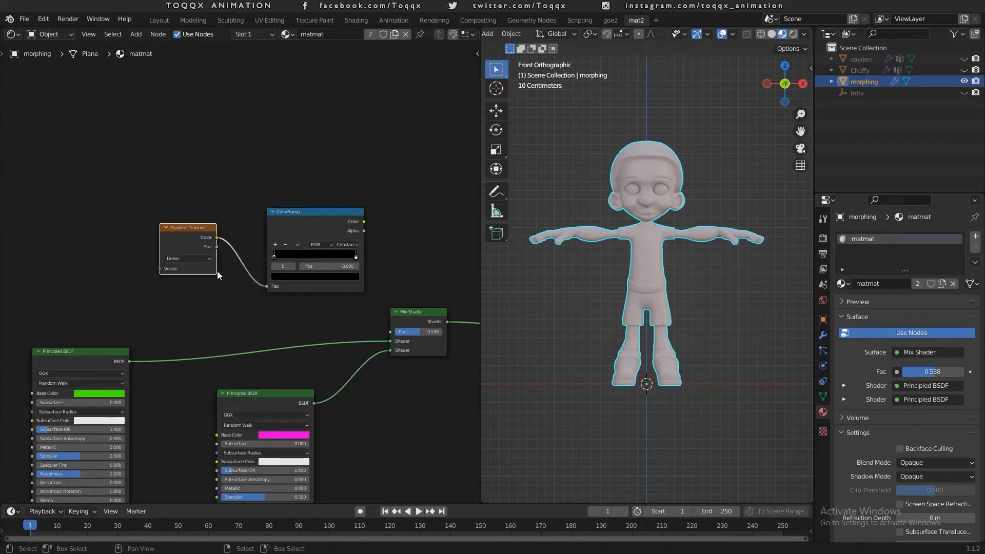
pyautogui.moveTo(217, 271); pyautogui.dragTo(356, 191, button='middle')
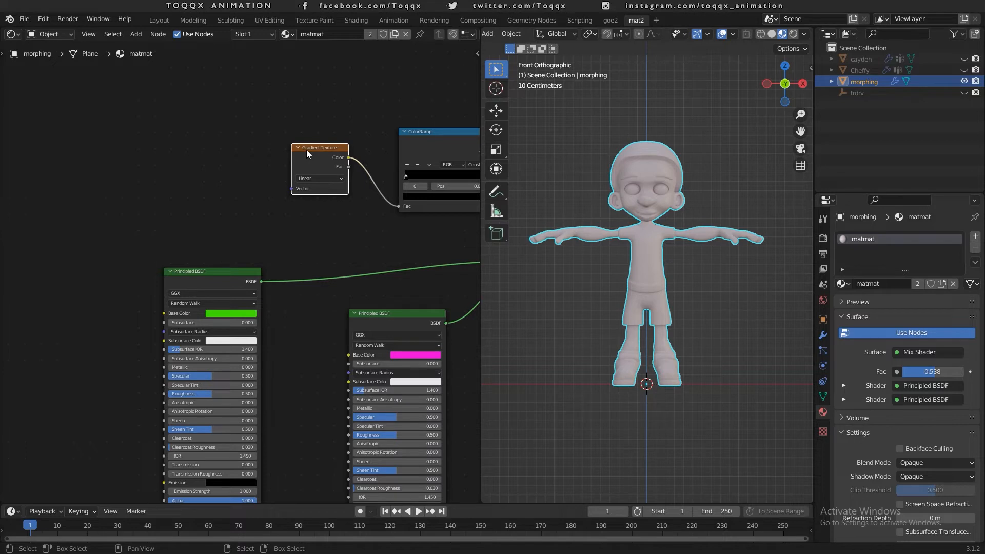
pyautogui.hotkey('ctrl', 't')
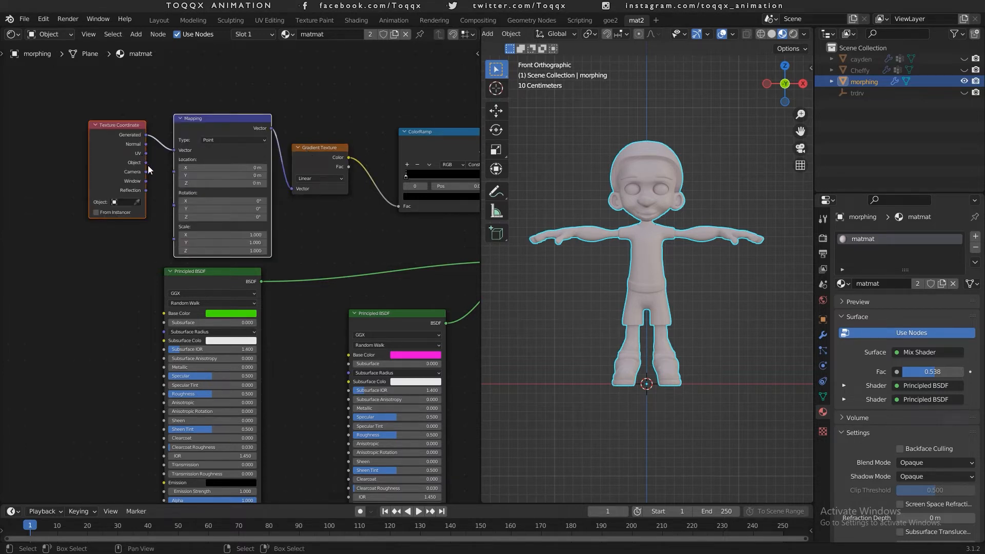
pyautogui.moveTo(147, 163); pyautogui.dragTo(176, 150)
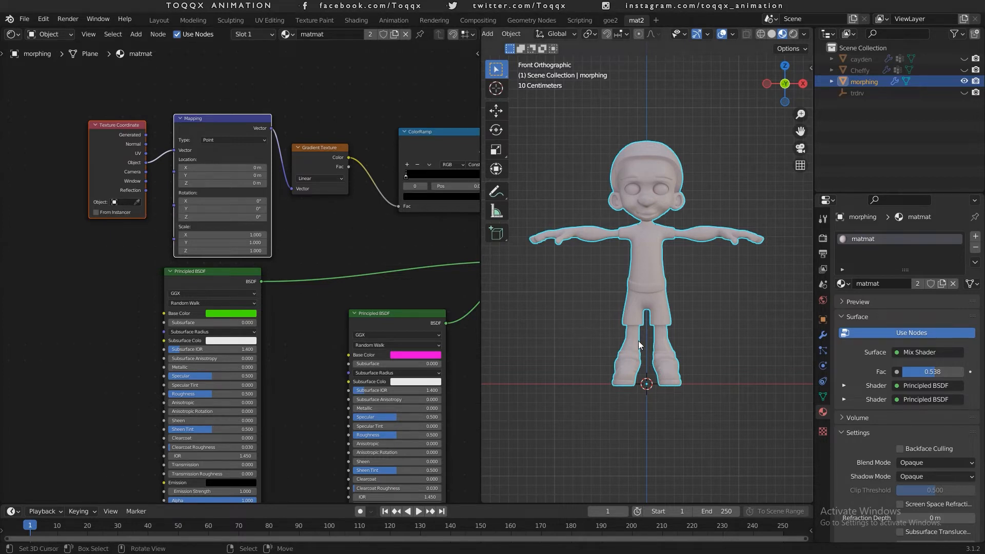
# Add an Arrows empty at the character's feet and rename it matdrv
pyautogui.scroll(3, 636, 345)
pyautogui.keyDown('shift'); pyautogui.moveTo(636, 345); pyautogui.dragTo(623, 305, button='middle'); pyautogui.keyUp('shift')
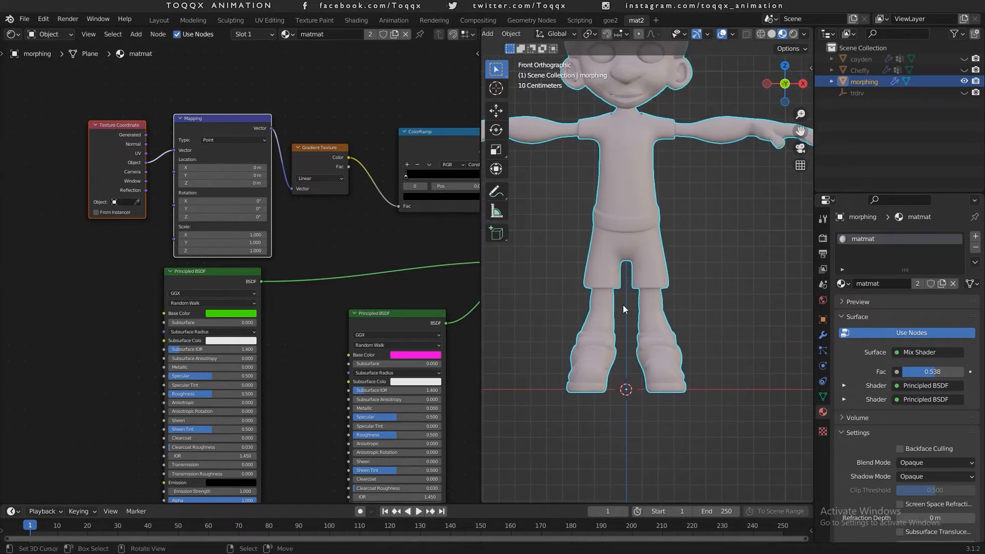
pyautogui.scroll(-7, 622, 306)
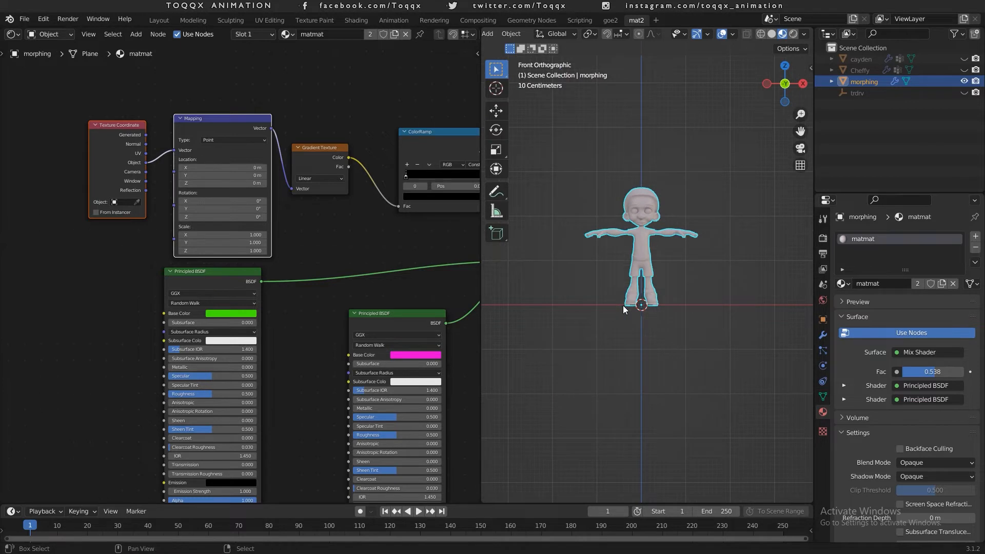
pyautogui.hotkey('shift', 'a')
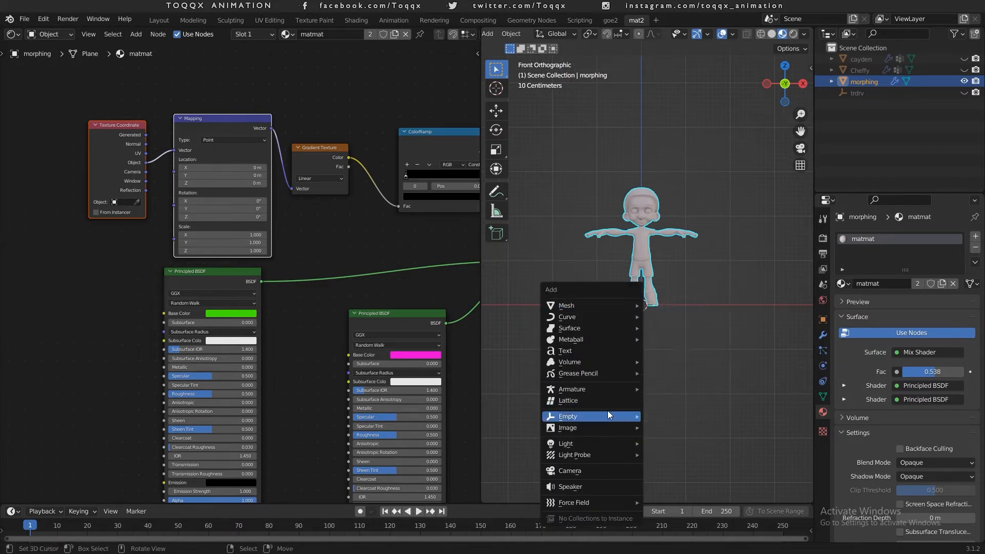
pyautogui.moveTo(607, 415)
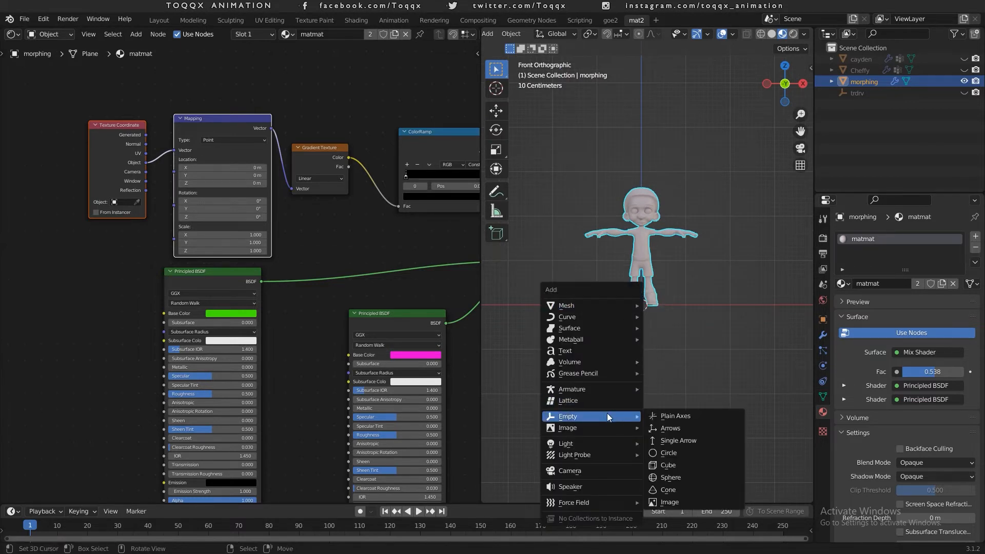
pyautogui.click(694, 426)
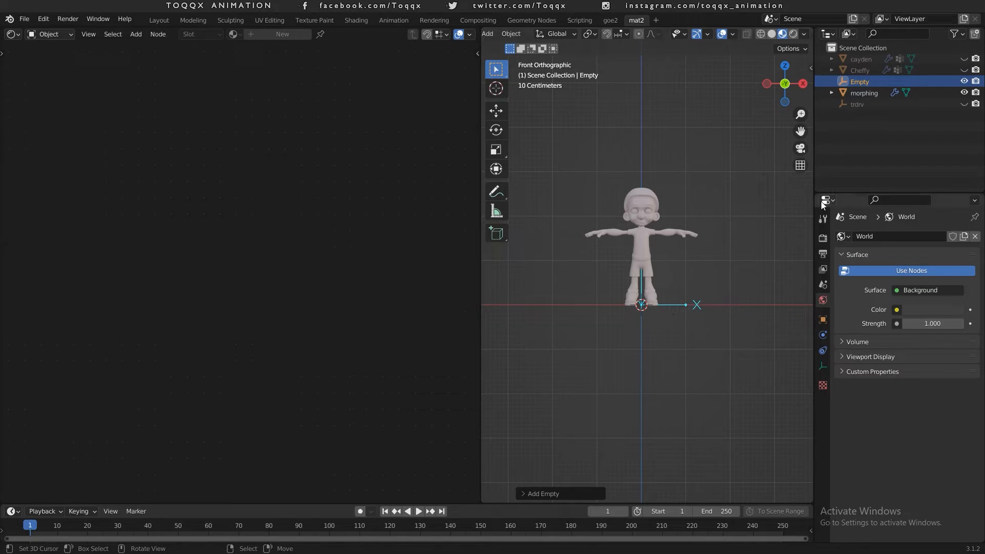
pyautogui.doubleClick(866, 85)
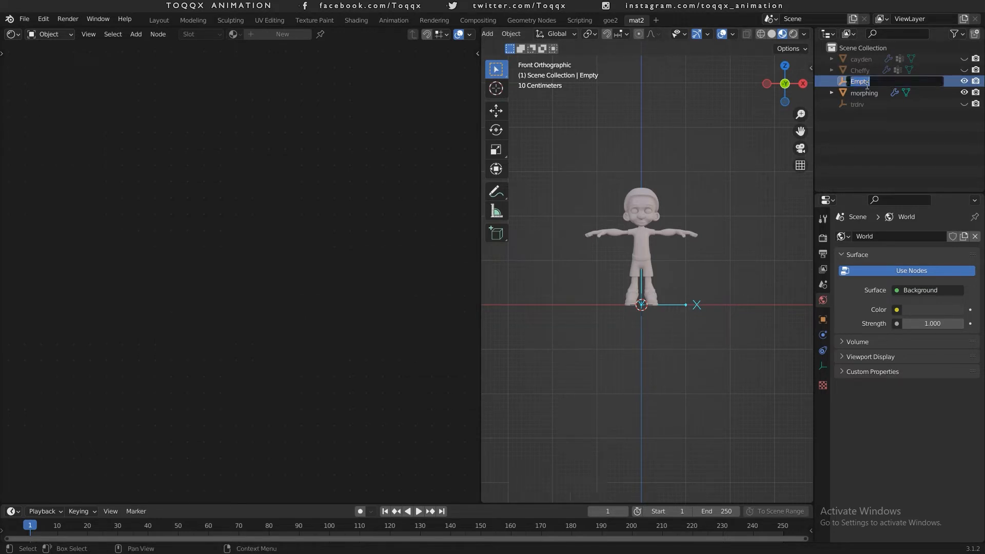
pyautogui.write('mast')
pyautogui.write('drv')
pyautogui.press('Return')
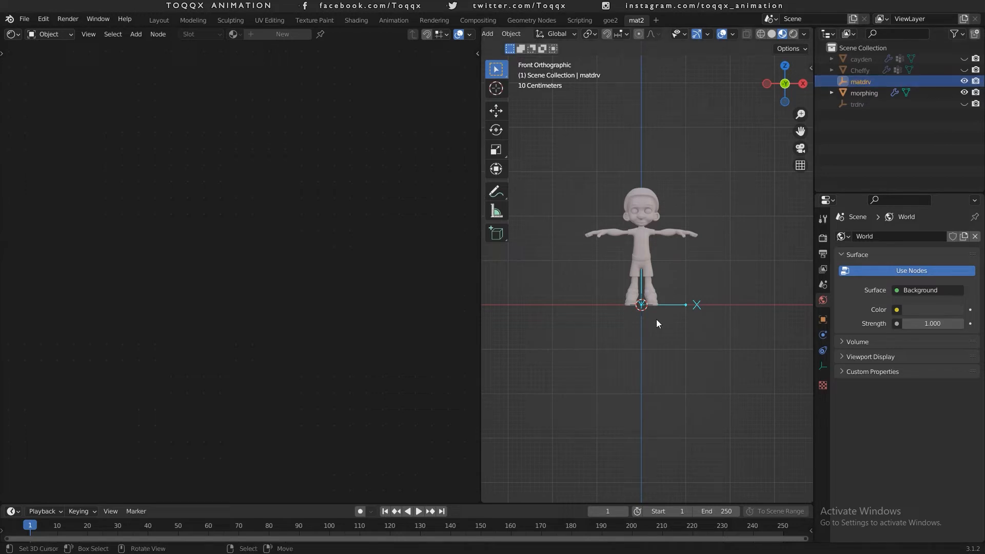
# Select the morphing object, pin its matmat node tree, and set the Texture Coordinate node's object to matdrv
pyautogui.scroll(2, 657, 324)
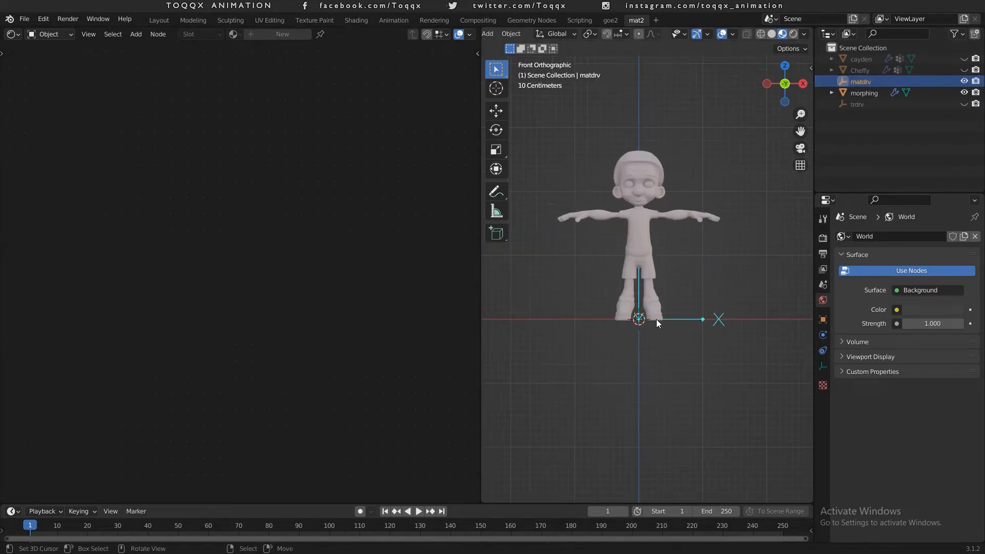
pyautogui.click(653, 185)
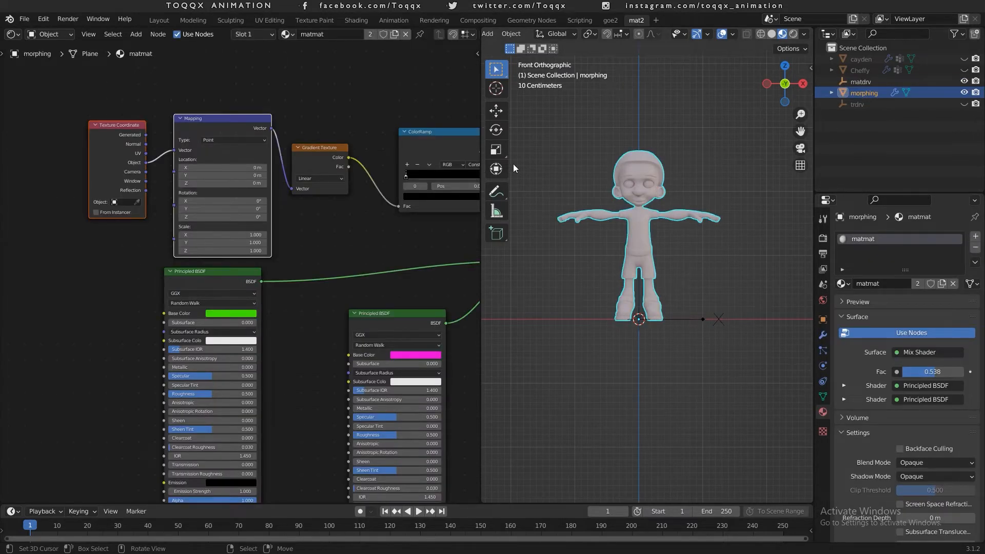
pyautogui.click(419, 34)
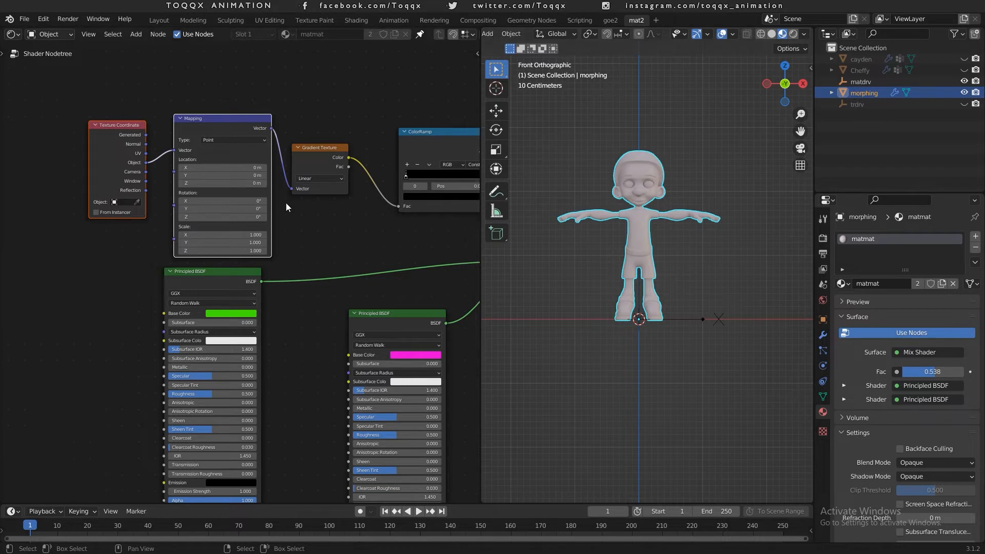
pyautogui.click(126, 202)
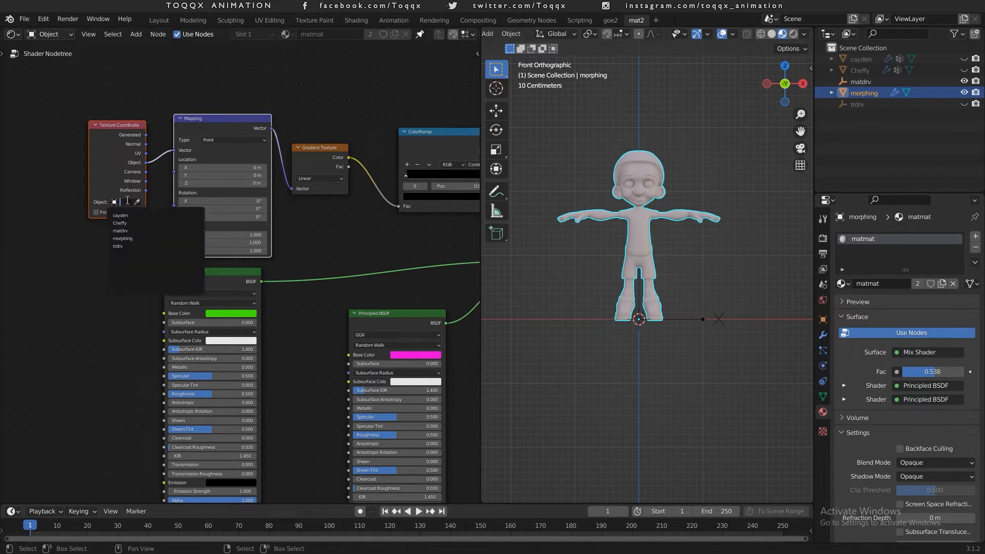
pyautogui.click(134, 230)
pyautogui.scroll(3, 134, 229)
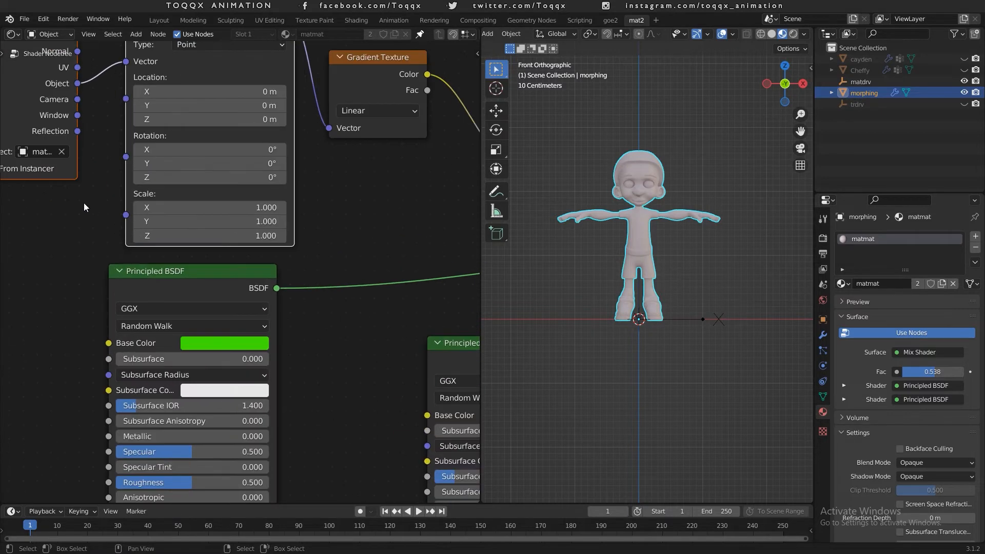
pyautogui.click(50, 152)
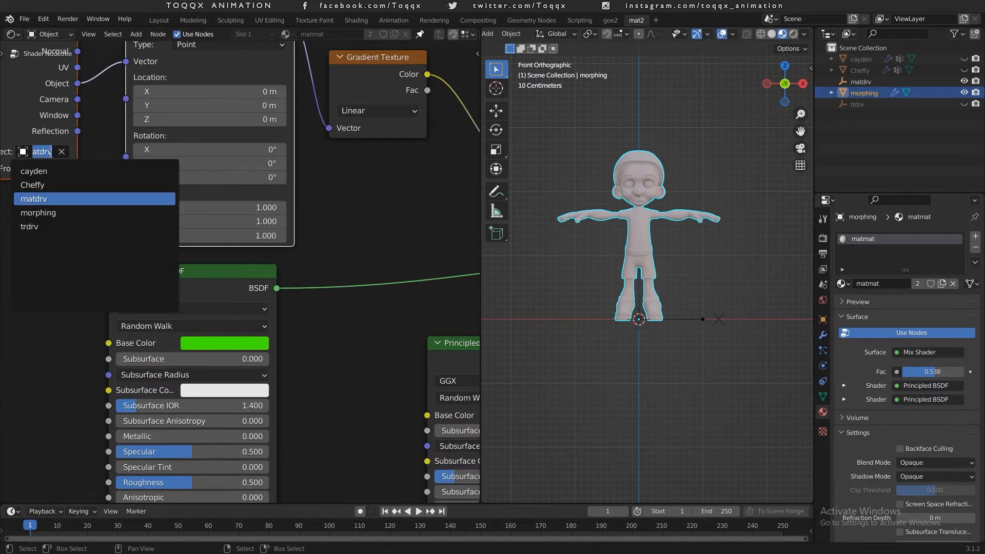
pyautogui.press('Return')
pyautogui.scroll(-3, 372, 259)
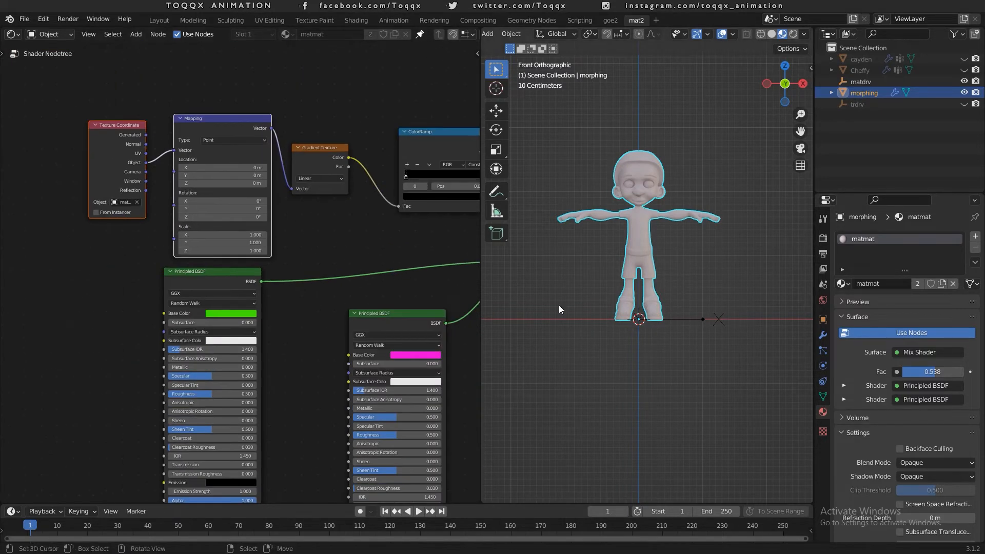
# Connect the ColorRamp's Color output to the Mix Shader's Fac input and try moving the matdrv empty to test the effect
pyautogui.click(701, 321)
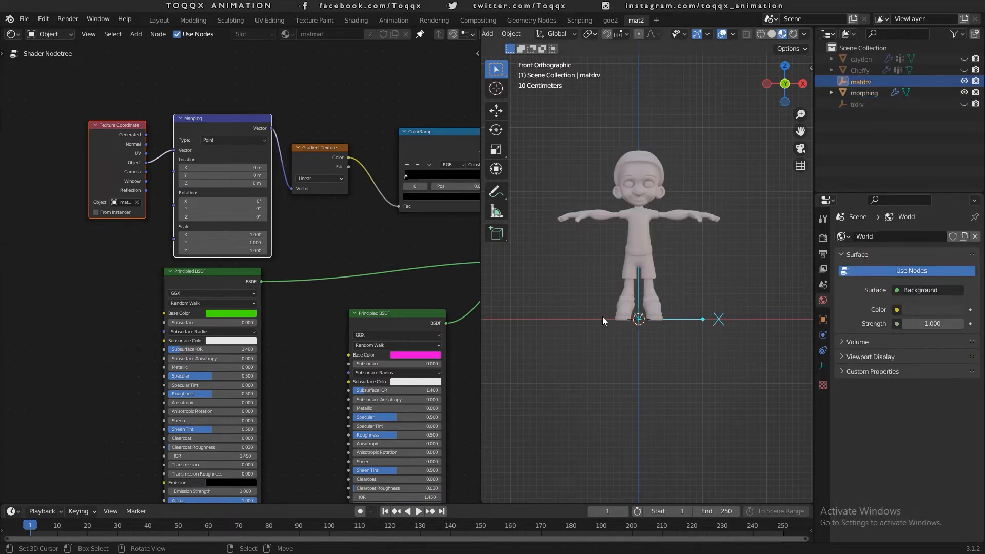
pyautogui.scroll(-2, 314, 274)
pyautogui.moveTo(322, 264); pyautogui.dragTo(198, 264, button='middle')
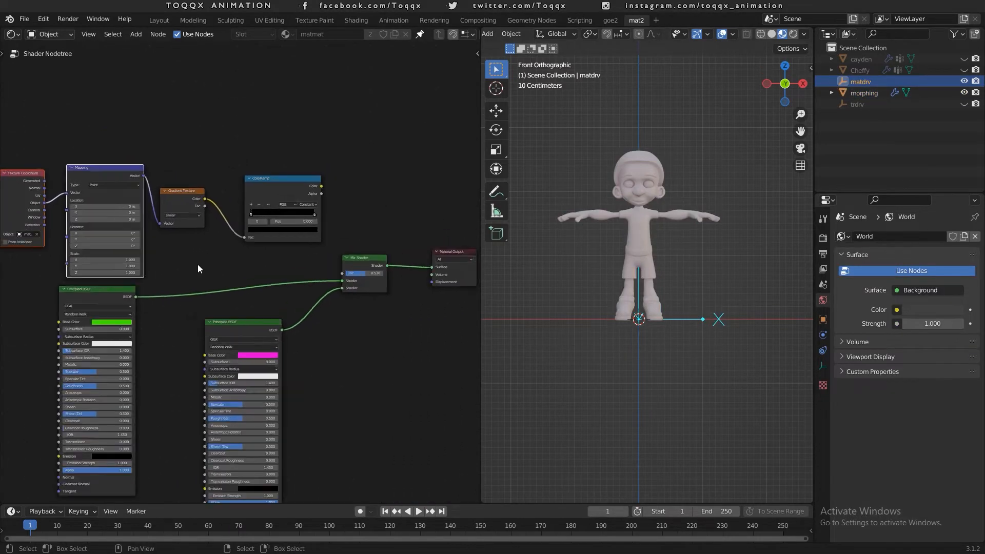
pyautogui.scroll(2, 214, 256)
pyautogui.keyDown('ctrl'); pyautogui.scroll(-4, 249, 216); pyautogui.keyUp('ctrl')
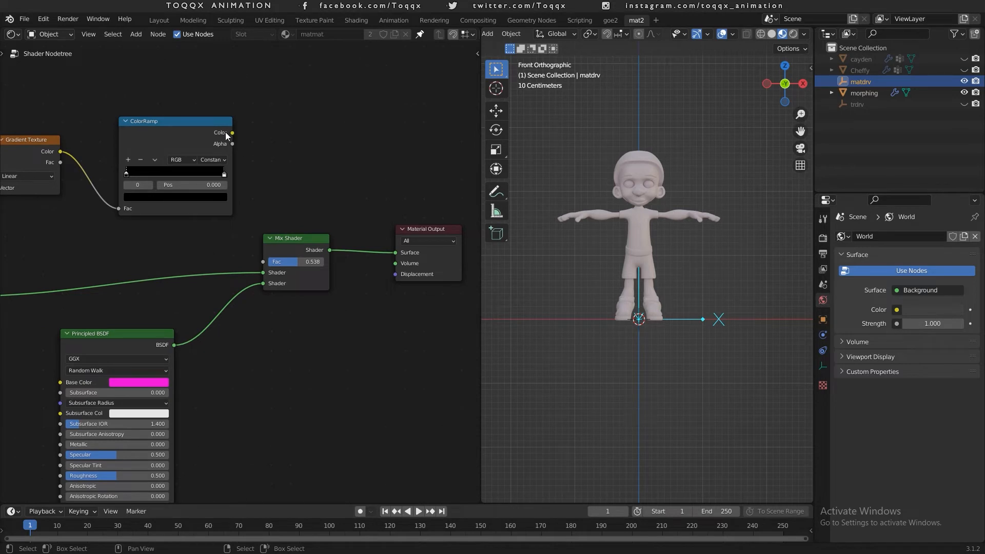
pyautogui.moveTo(232, 133); pyautogui.dragTo(263, 262)
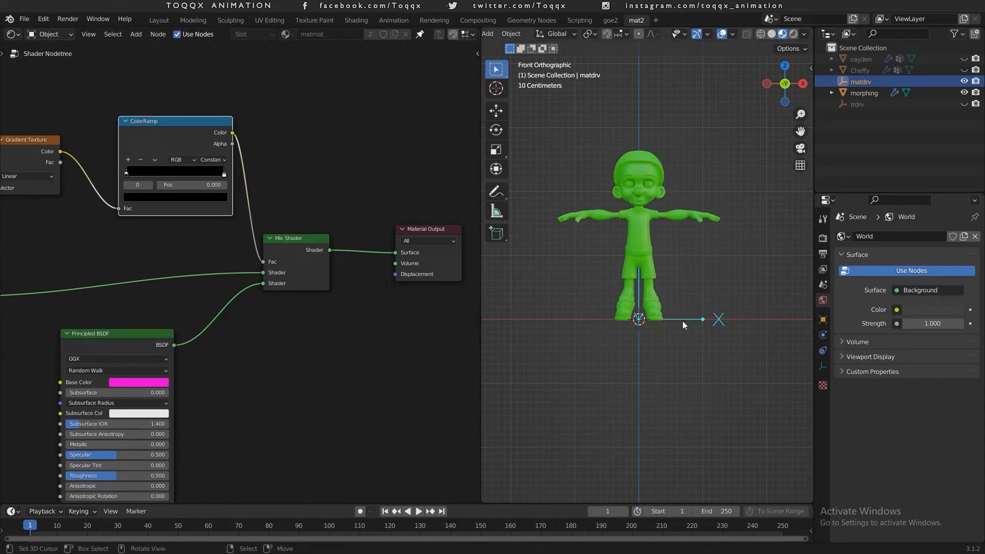
pyautogui.press('g')
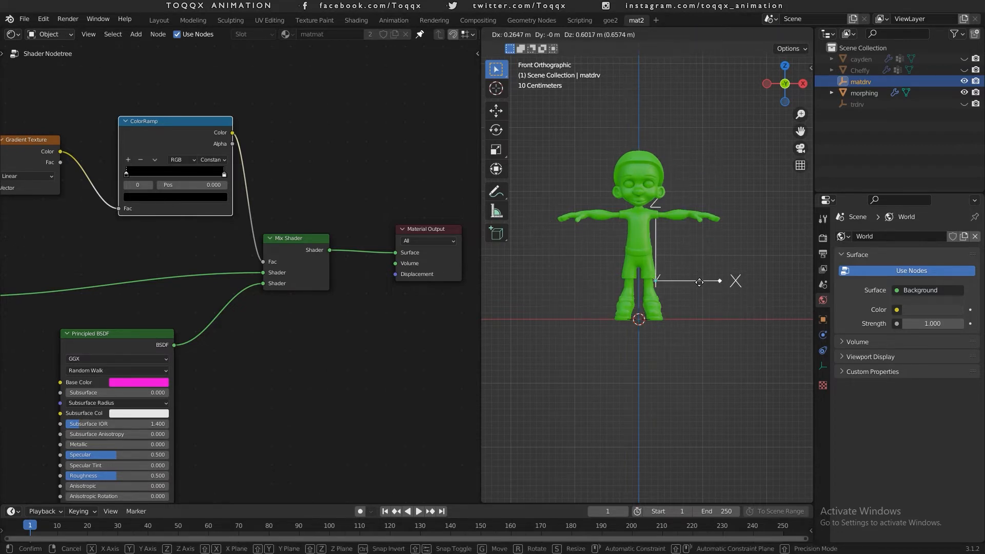
pyautogui.rightClick(699, 281)
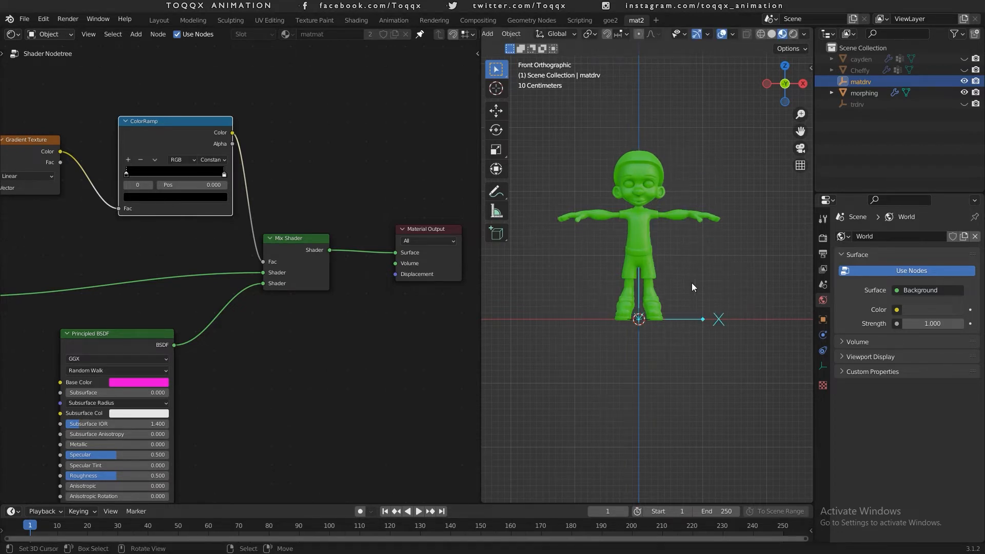
# Set the ColorRamp's white stop position to 0.5 and try moving the matdrv empty sideways to test the color boundary
pyautogui.moveTo(225, 310); pyautogui.dragTo(381, 308, button='middle')
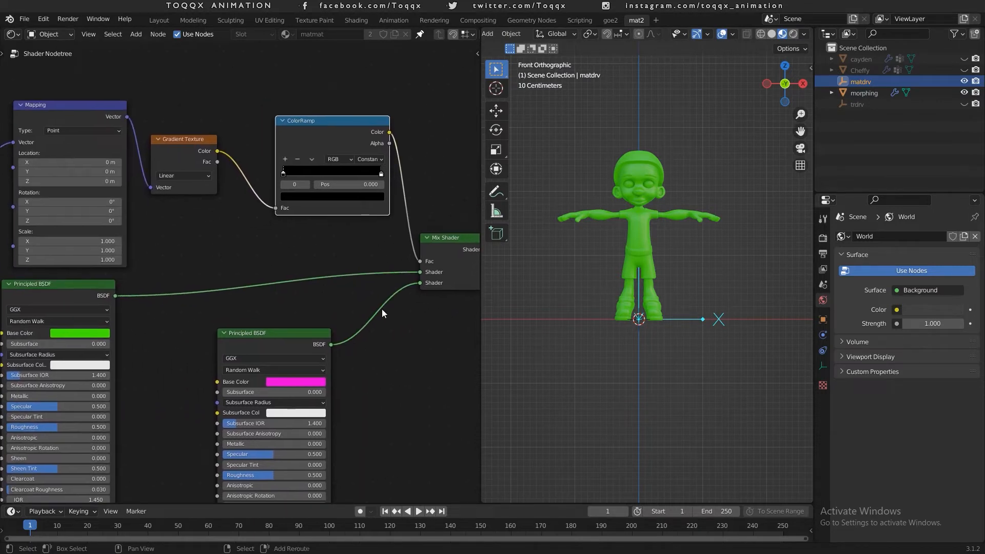
pyautogui.click(380, 174)
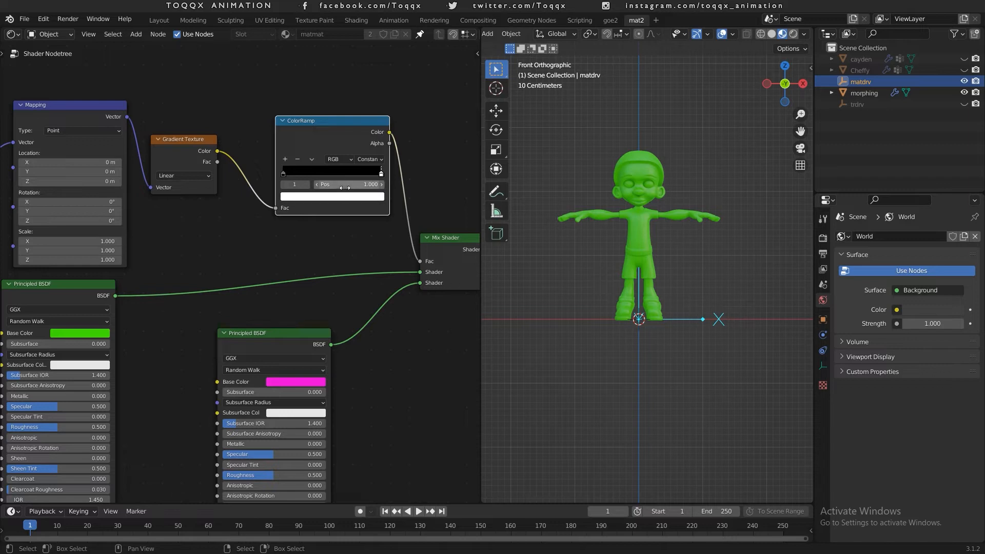
pyautogui.click(346, 184)
pyautogui.write('0.5')
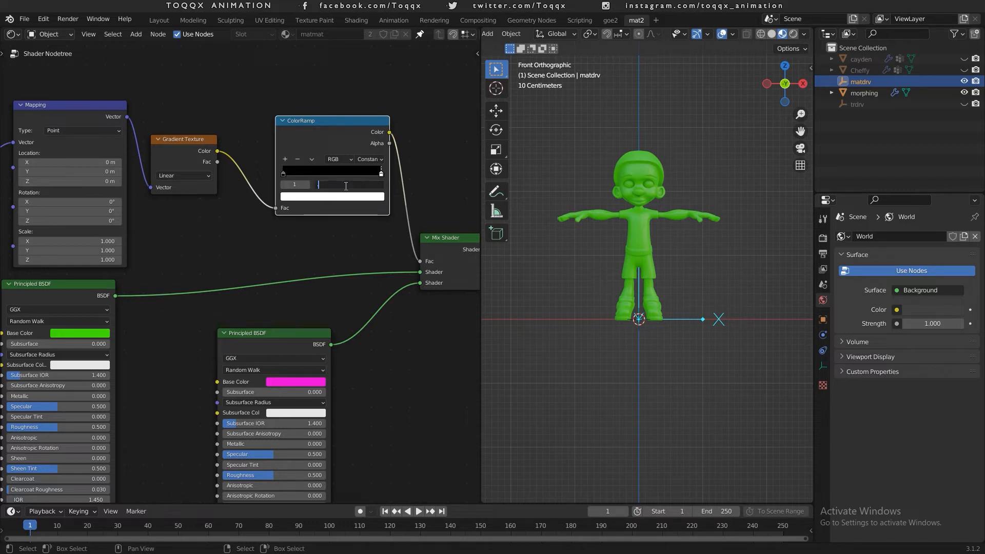
pyautogui.press('Return')
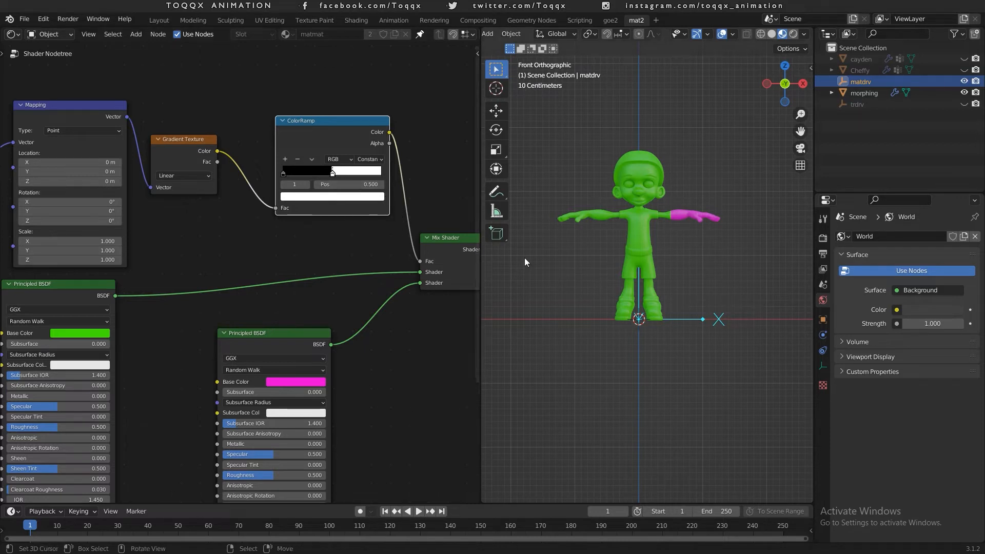
pyautogui.press('g')
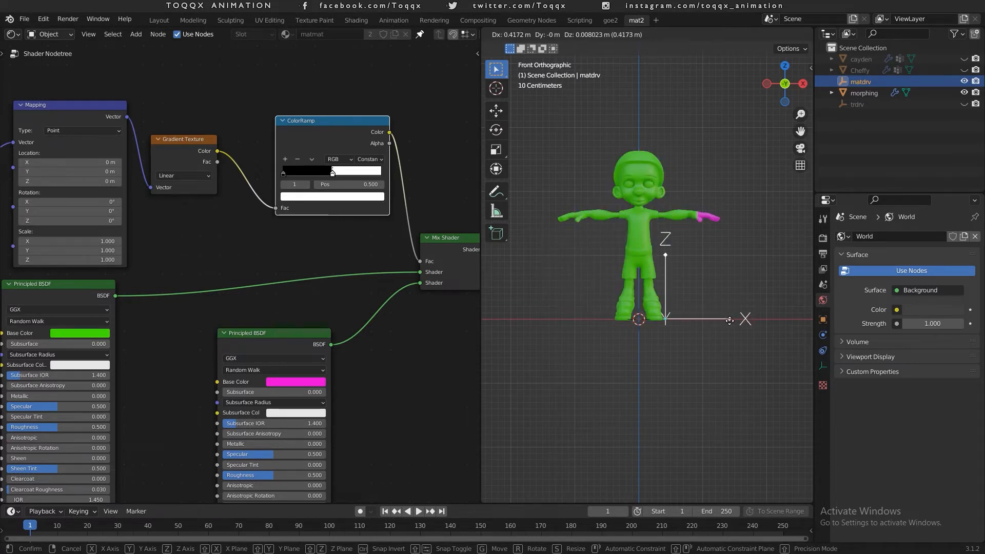
pyautogui.click(663, 322)
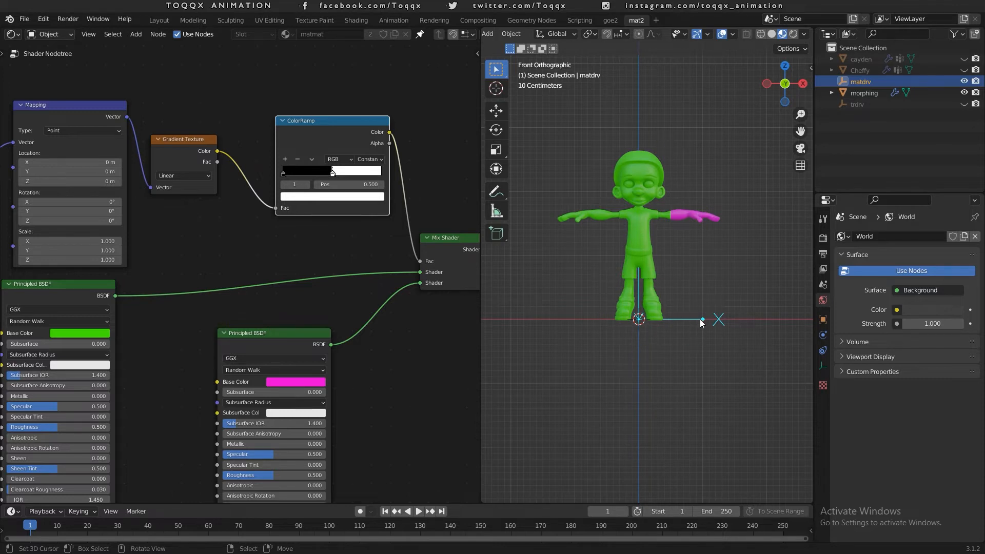
# Set the matdrv empty's Y rotation to 90° and try moving it up past the character to test the color change
pyautogui.scroll(-3, 700, 319)
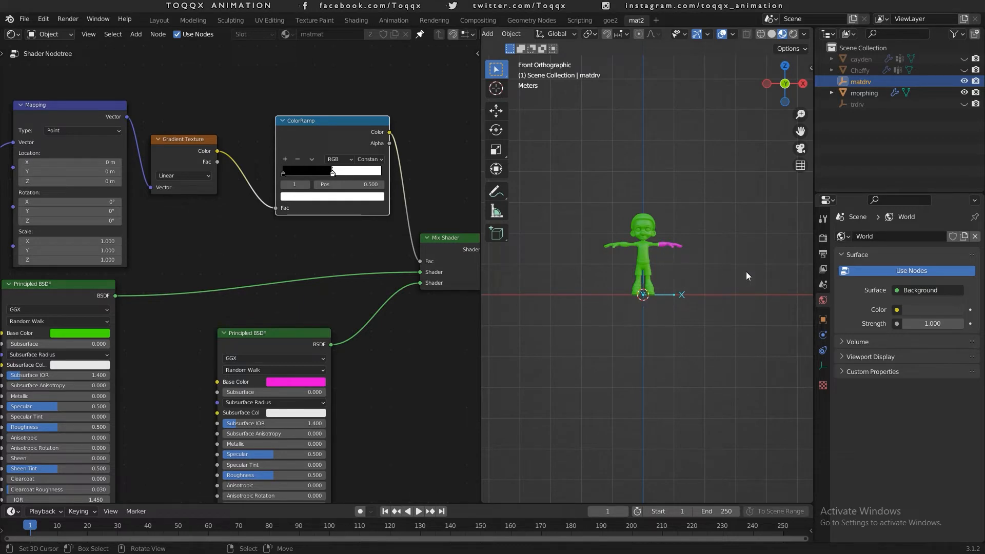
pyautogui.press('n')
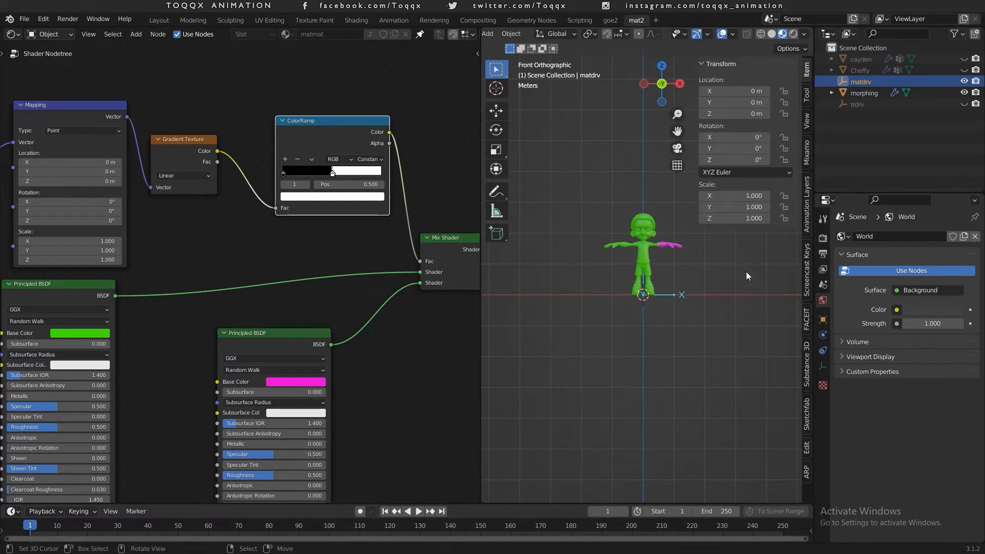
pyautogui.click(745, 149)
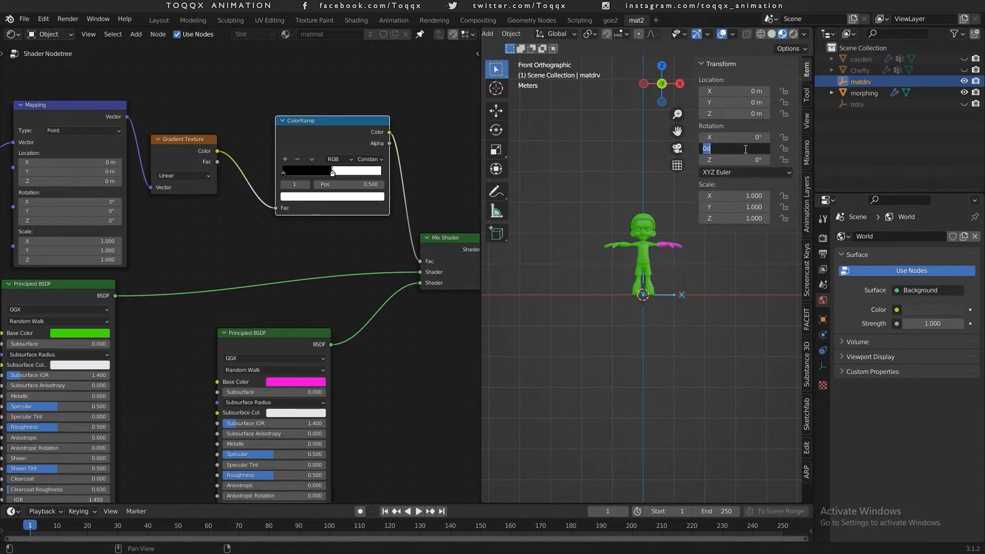
pyautogui.write('90')
pyautogui.press('Return')
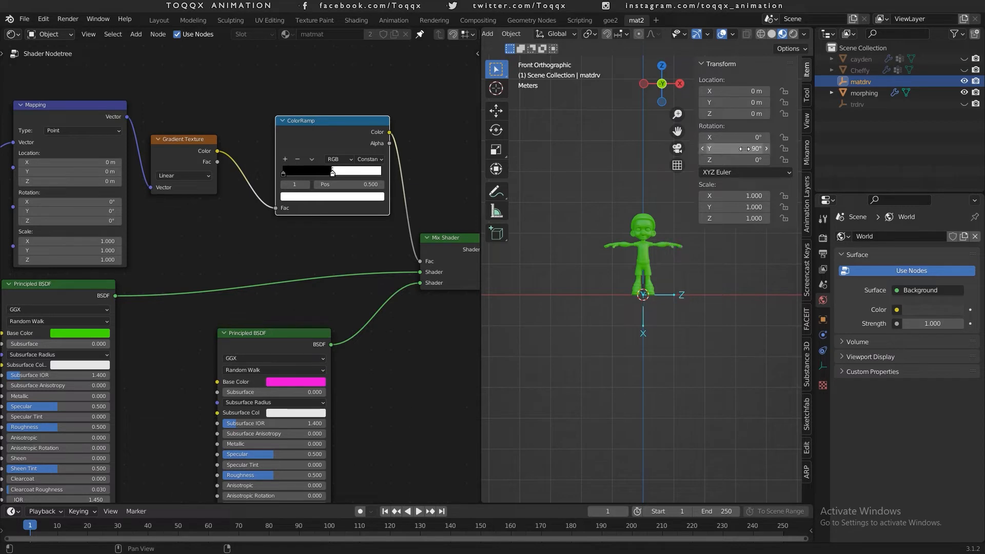
pyautogui.press('n')
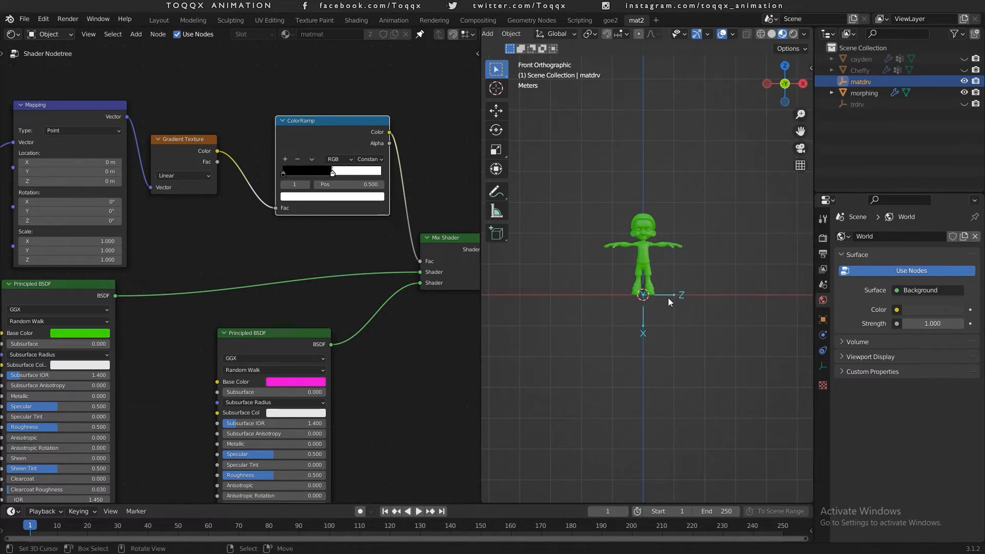
pyautogui.press('g')
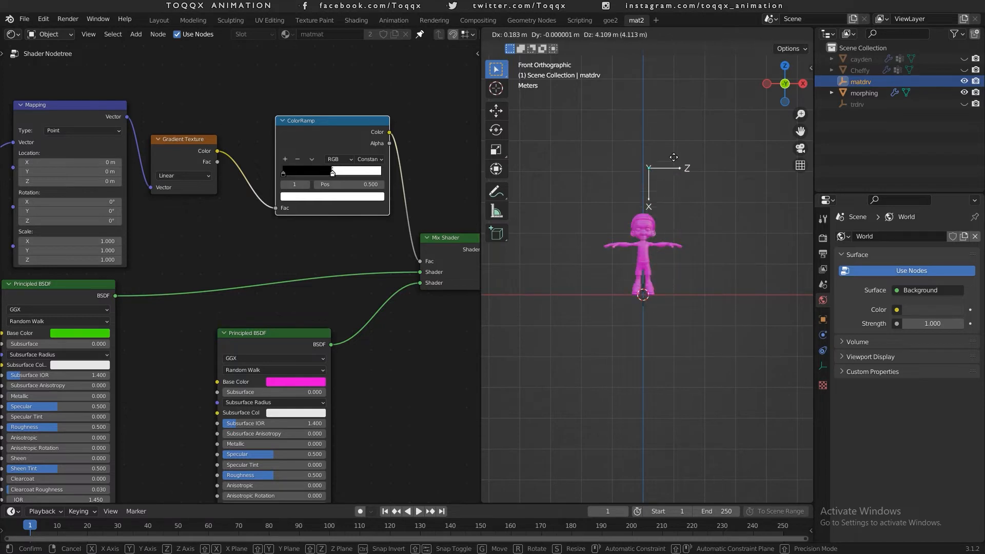
pyautogui.press('Escape')
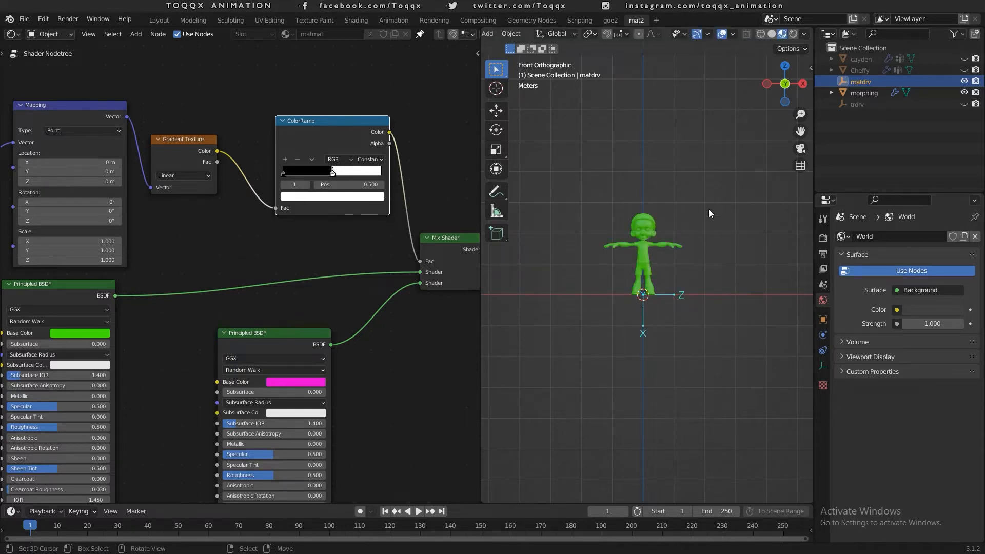
# Unhide the trdrv empty and parent matdrv to it with the Object option
pyautogui.scroll(10, 708, 214)
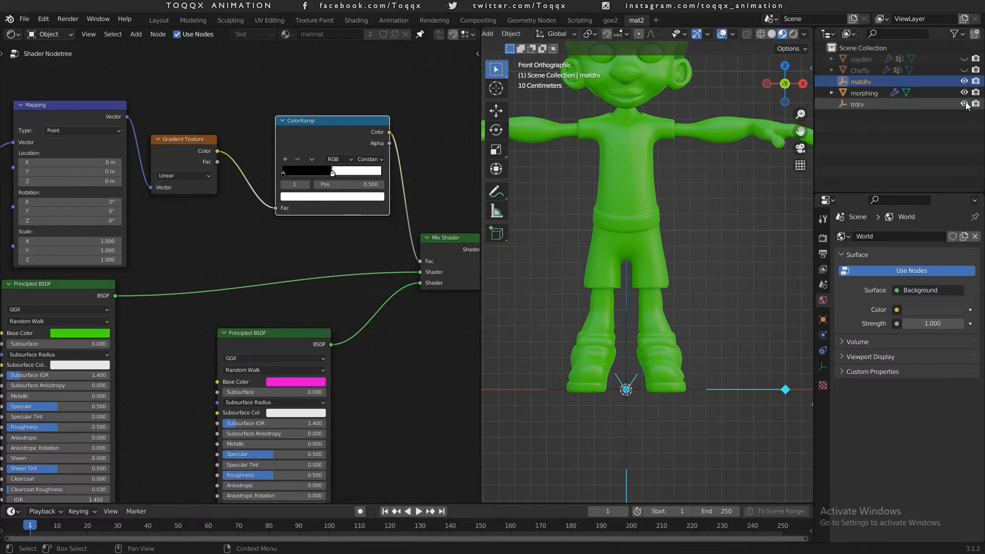
pyautogui.moveTo(963, 104); pyautogui.dragTo(963, 70)
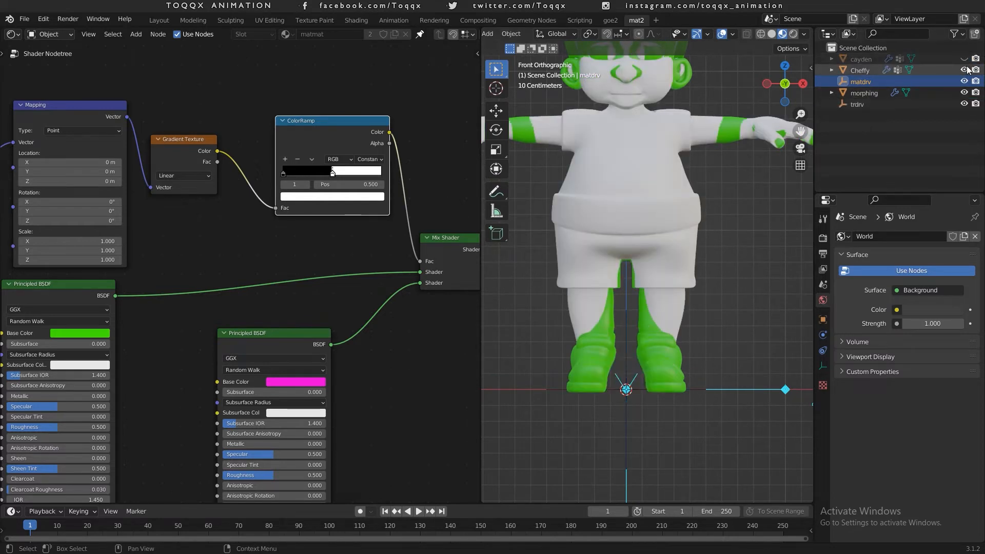
pyautogui.scroll(-4, 676, 328)
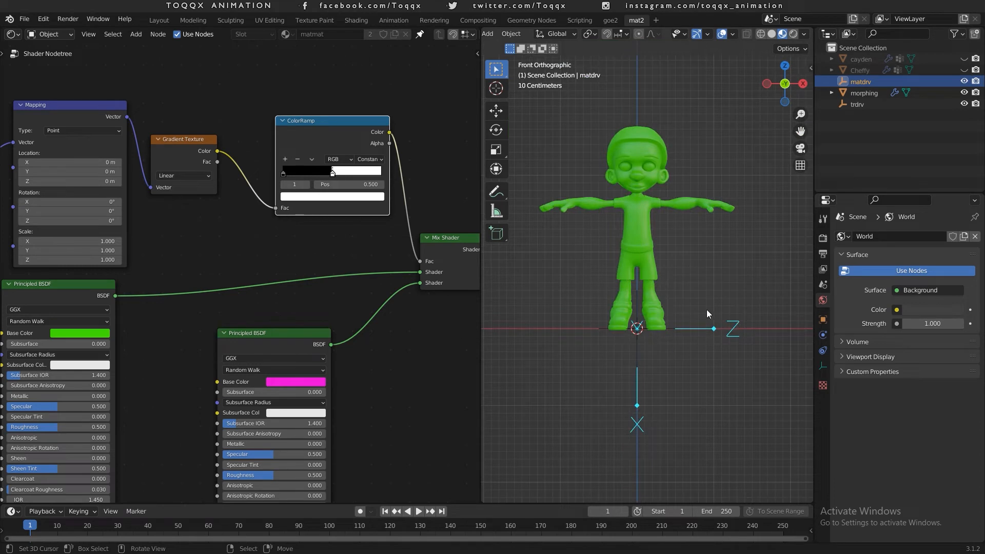
pyautogui.click(603, 328)
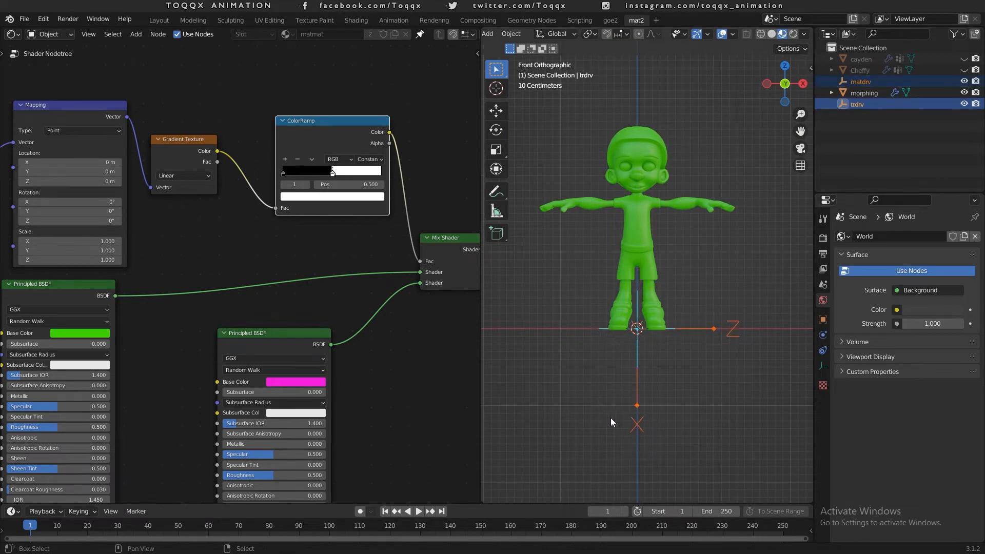
pyautogui.hotkey('ctrl', 'p')
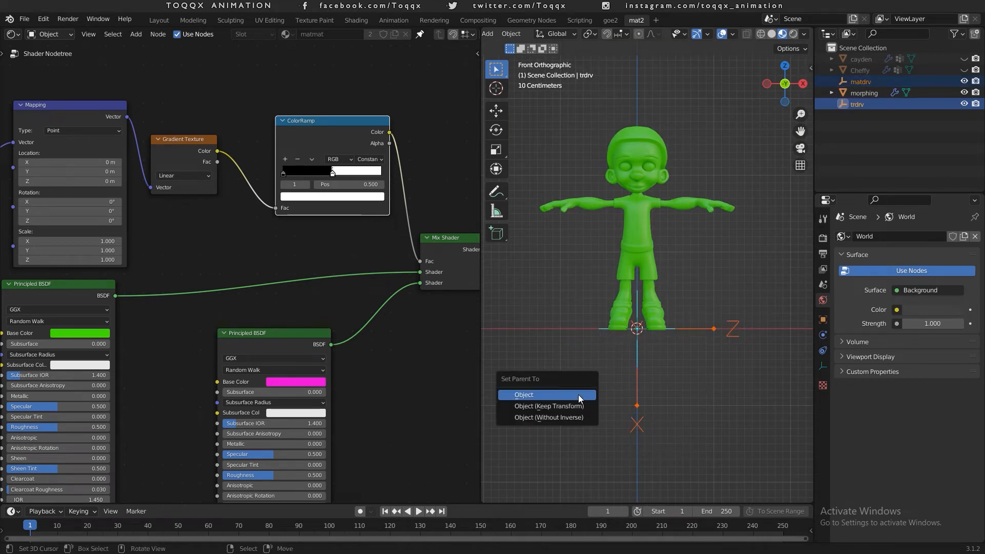
pyautogui.click(579, 395)
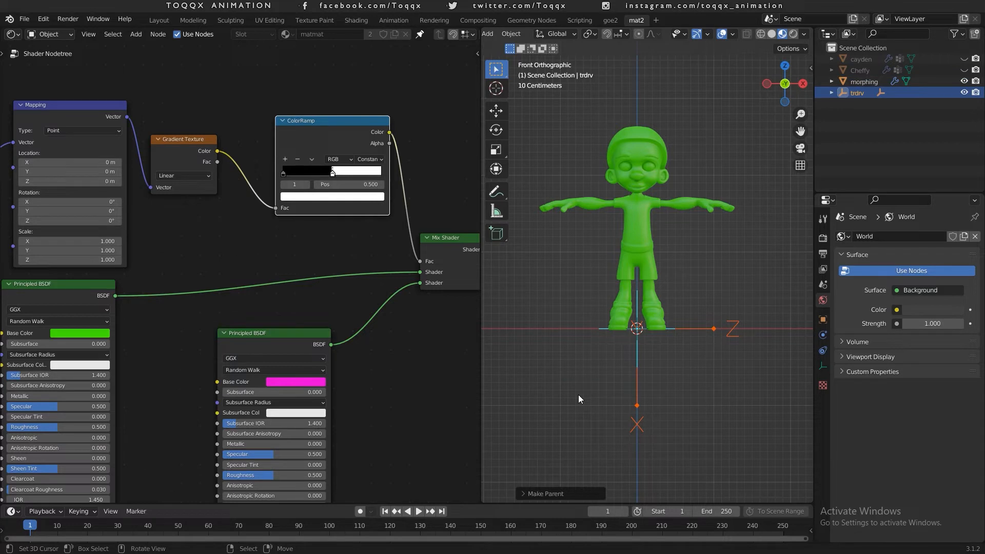
# Select the trdrv empty and try moving it up through the character to test the combined morph and color change
pyautogui.click(637, 302)
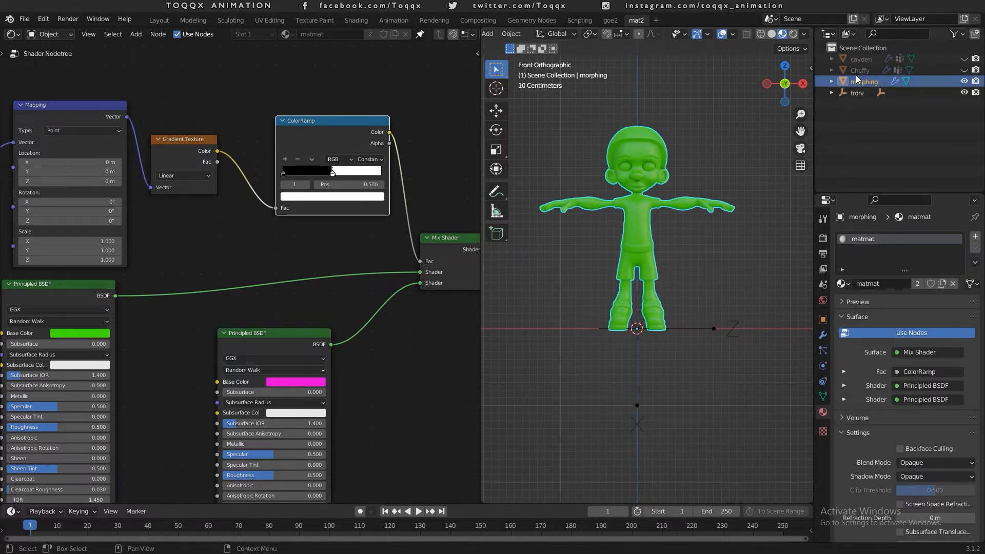
pyautogui.click(857, 91)
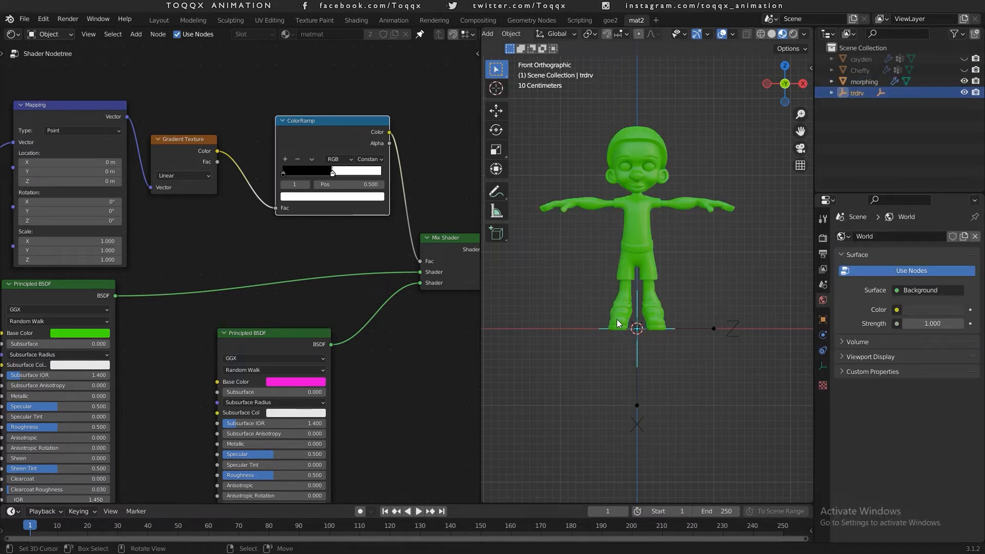
pyautogui.press('g')
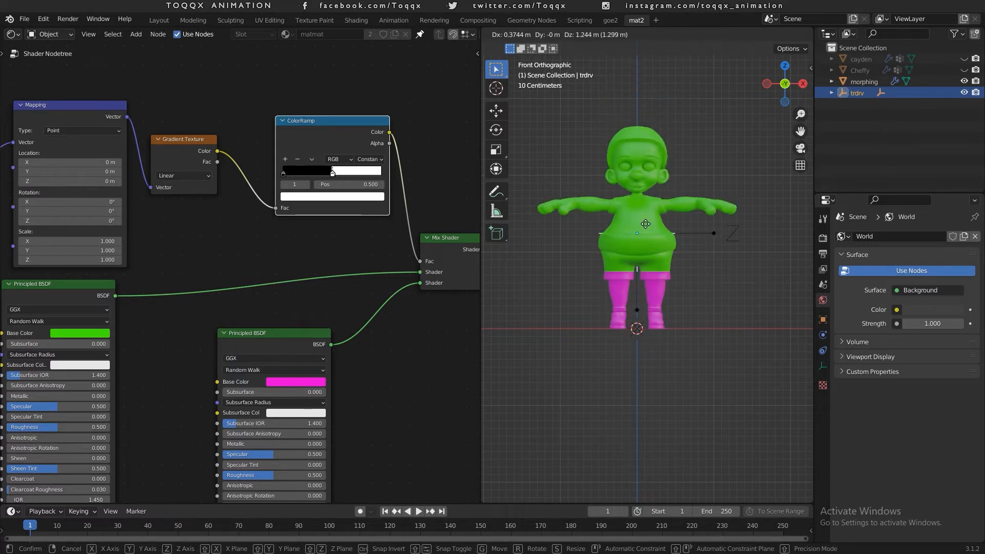
pyautogui.press('Escape')
# Select the matdrv empty and set its scale to 0.5 on all three axes
pyautogui.click(713, 327)
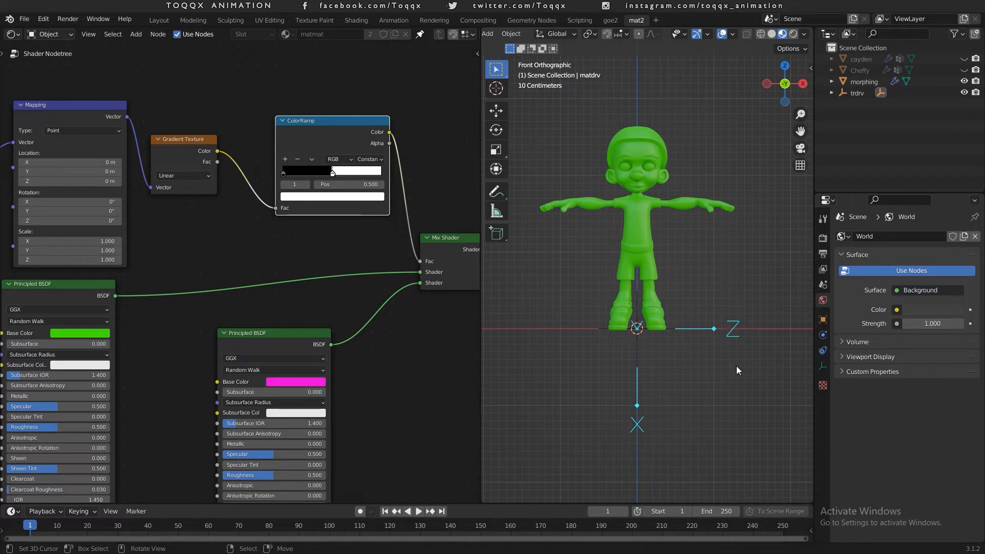
pyautogui.press('n')
pyautogui.moveTo(746, 198); pyautogui.dragTo(747, 218)
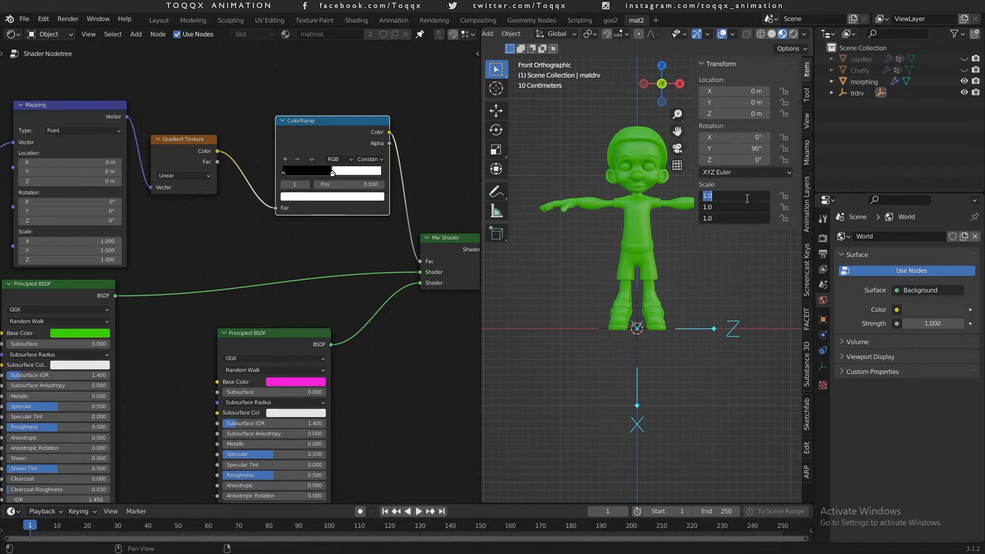
pyautogui.write('0.5')
pyautogui.press('Return')
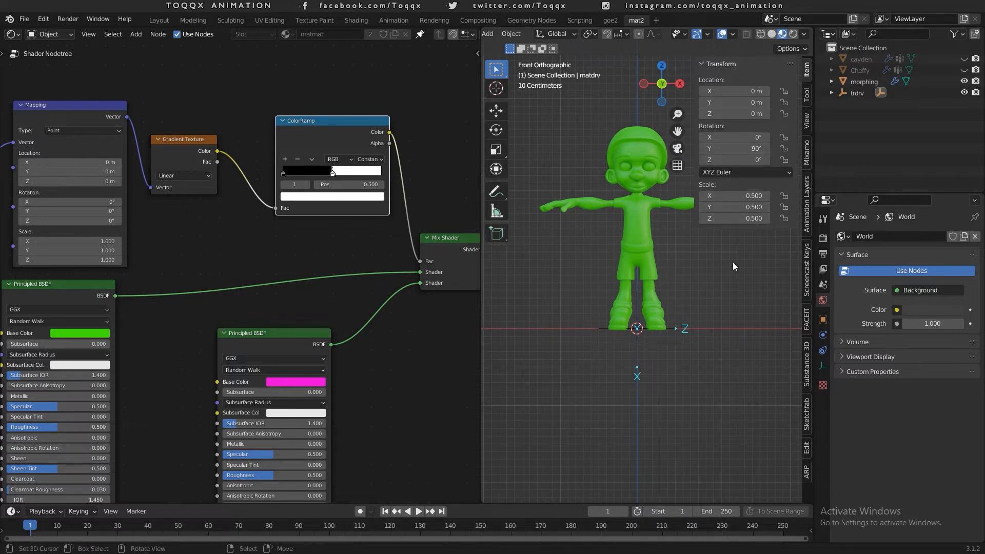
pyautogui.press('n')
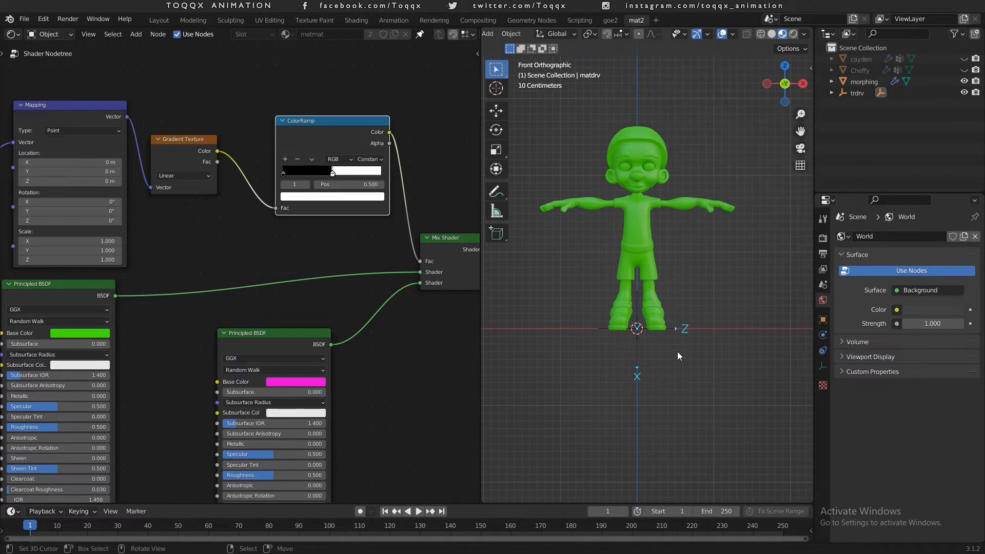
# Try moving matdrv and trdrv upward in turn to compare where the color and the morph transition on the character
pyautogui.press('g')
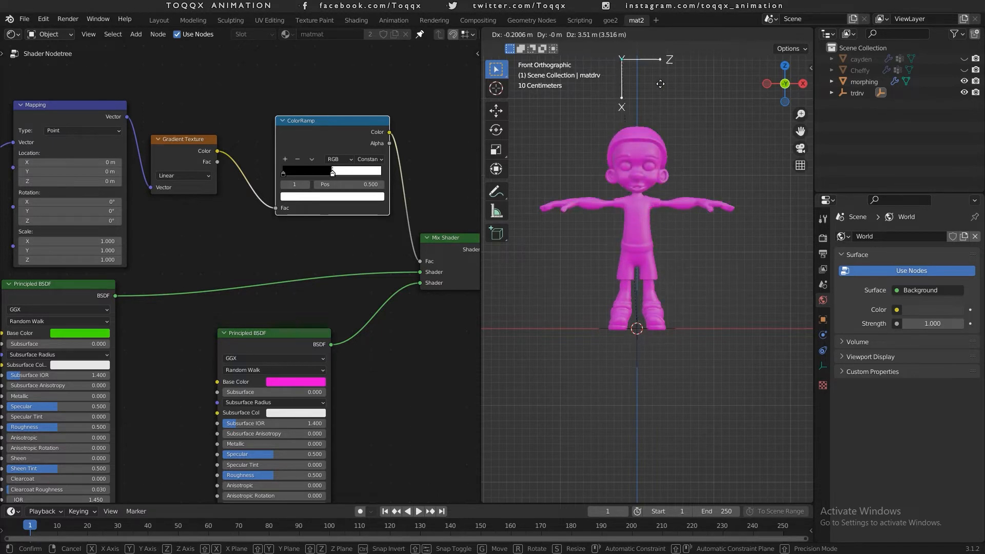
pyautogui.rightClick(677, 246)
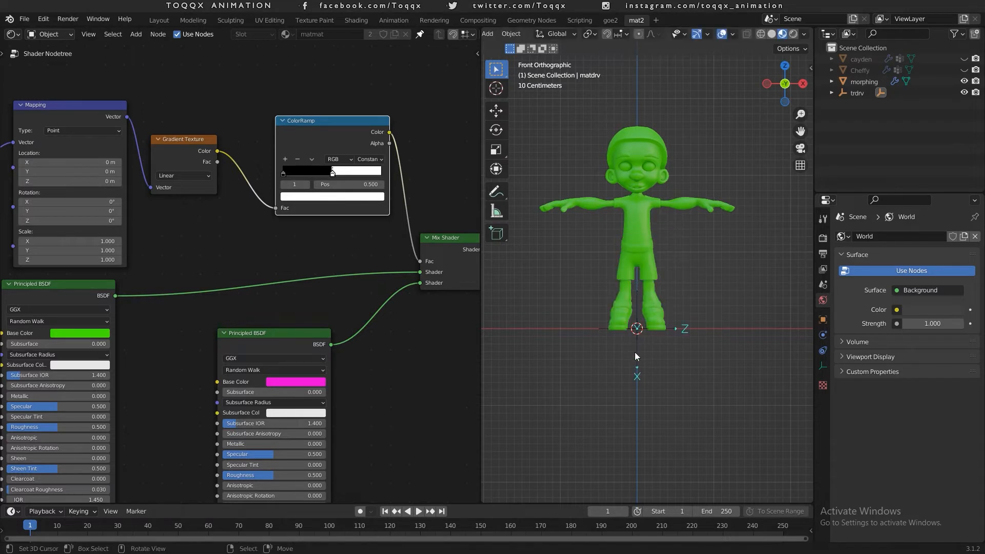
pyautogui.click(602, 334)
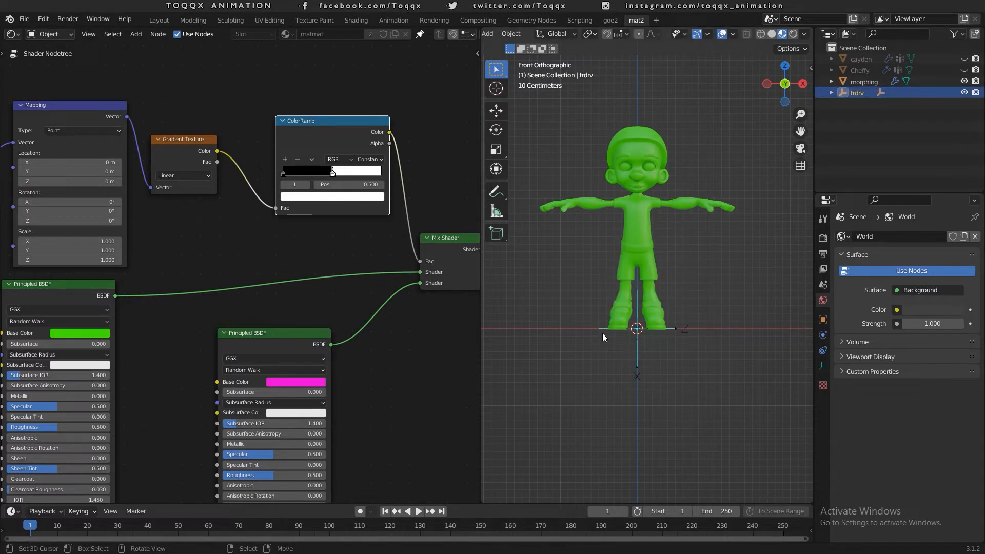
pyautogui.press('g')
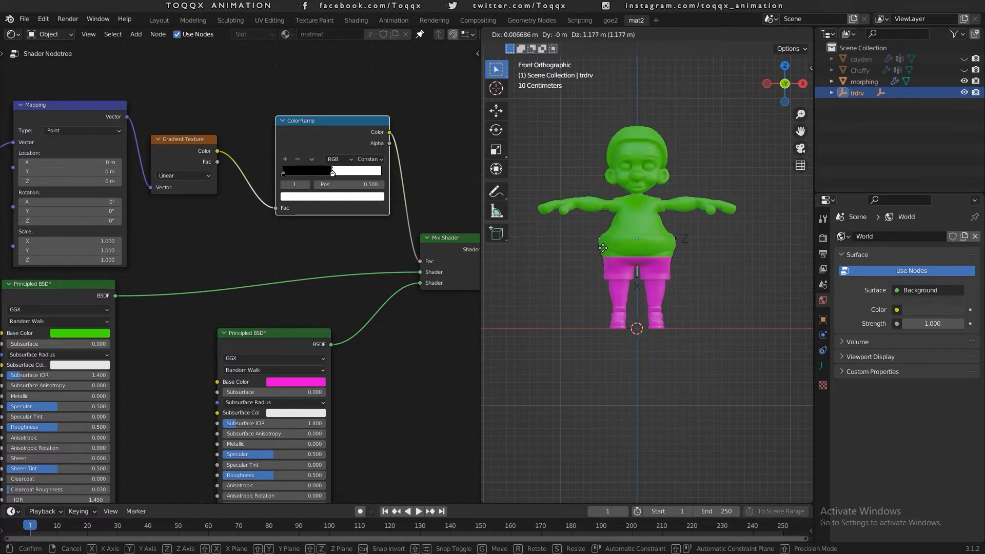
pyautogui.rightClick(603, 270)
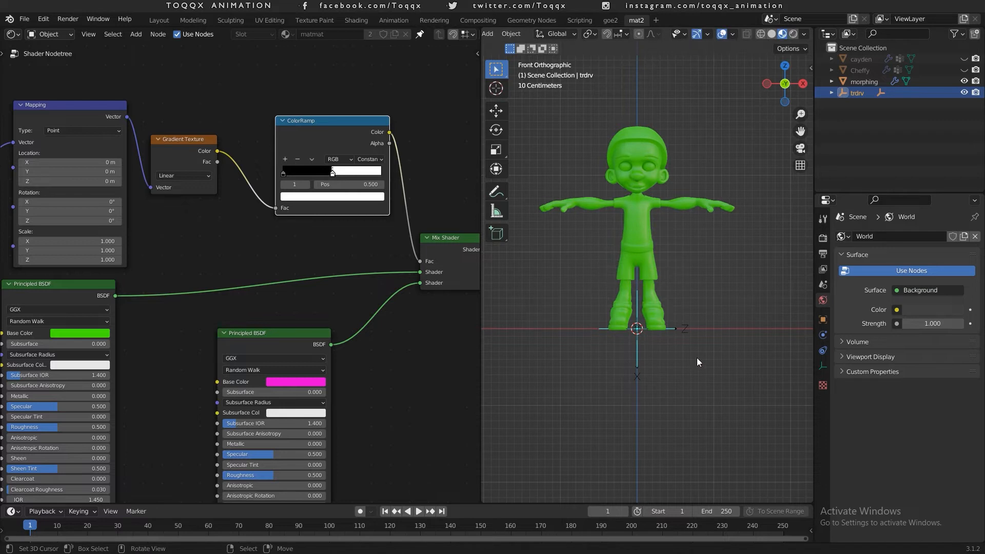
# Select the matdrv empty and set its X, Y and Z scale to 0.1
pyautogui.click(689, 327)
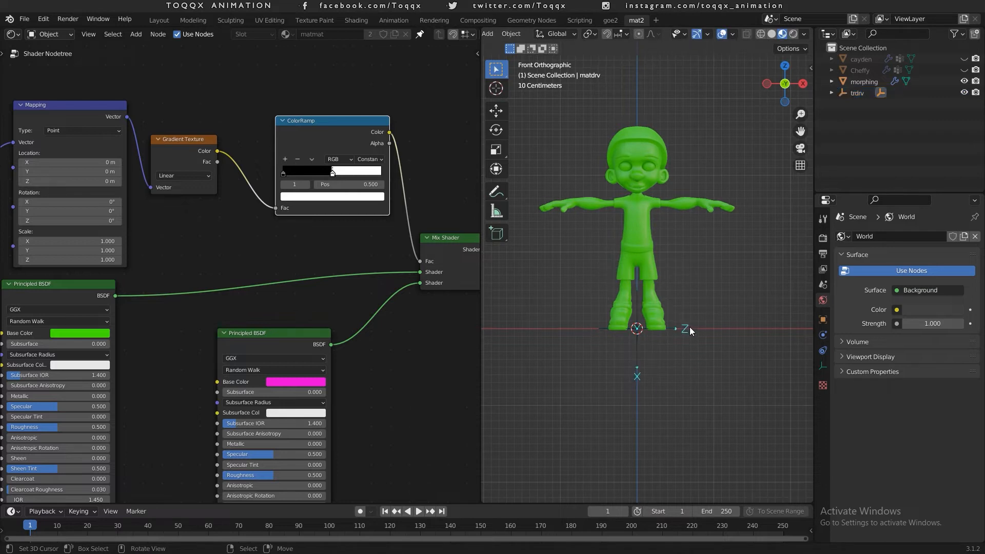
pyautogui.press('n')
pyautogui.moveTo(747, 197); pyautogui.dragTo(747, 219)
pyautogui.write('0.1')
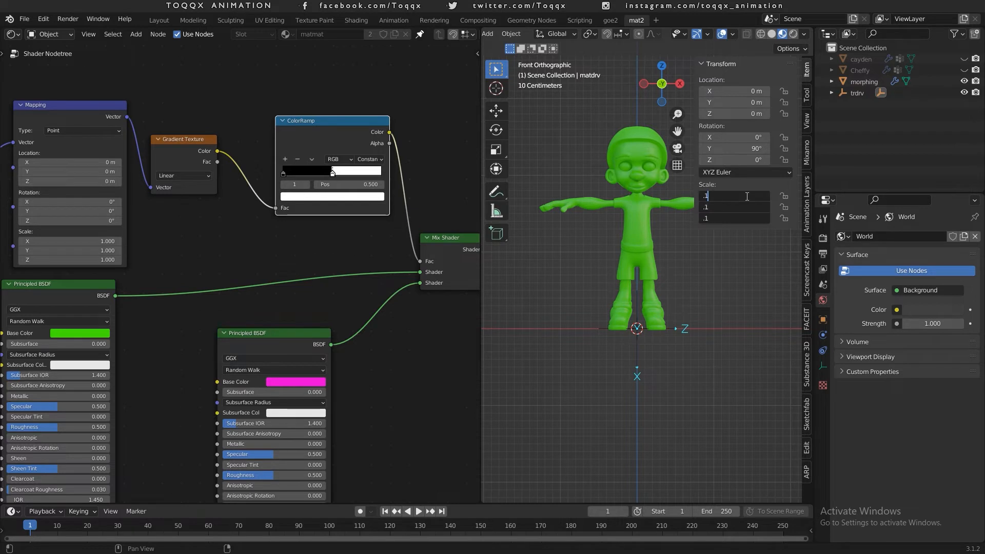
pyautogui.press('Return')
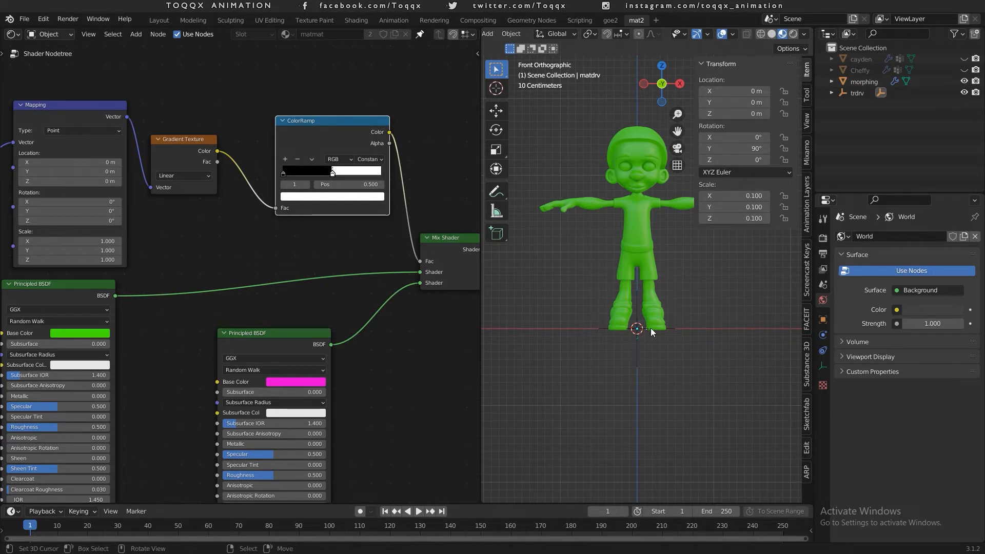
# Select the trdrv empty and try moving it up through the character's legs to test the morph and color transition
pyautogui.click(600, 327)
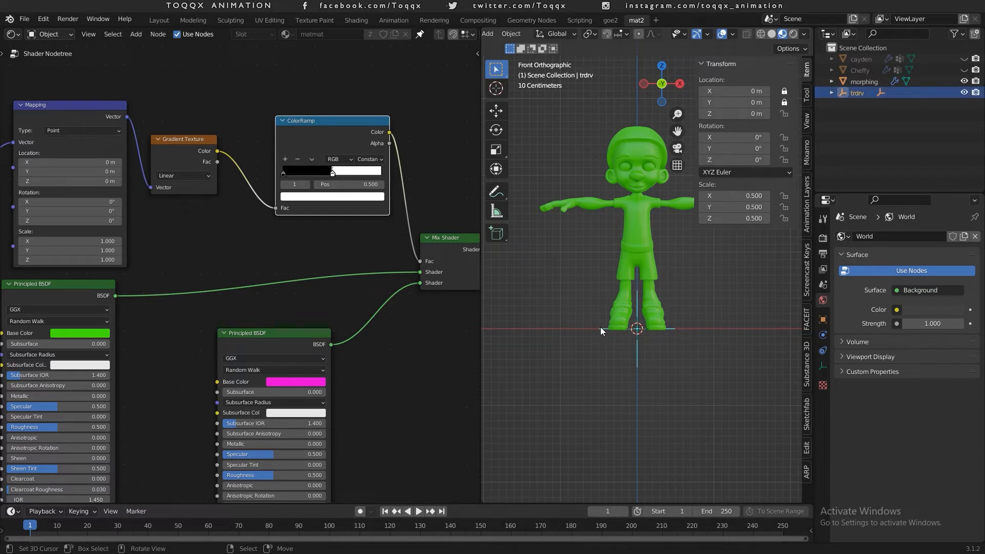
pyautogui.press('g')
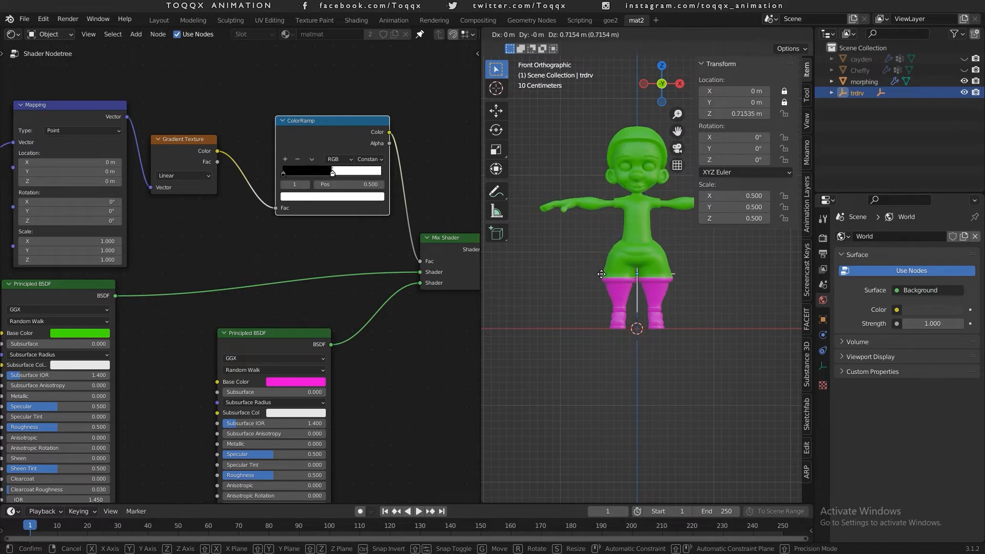
pyautogui.rightClick(609, 241)
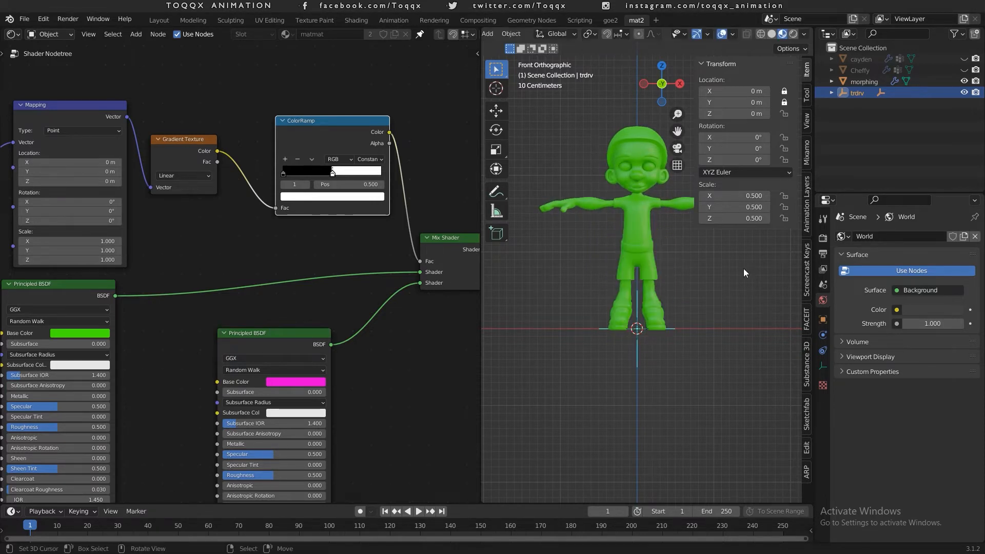
# Hide the viewport's transform sidebar and move the Texture Coordinate node away from the Mapping node to make room between them
pyautogui.press('n')
pyautogui.scroll(-3, 176, 254)
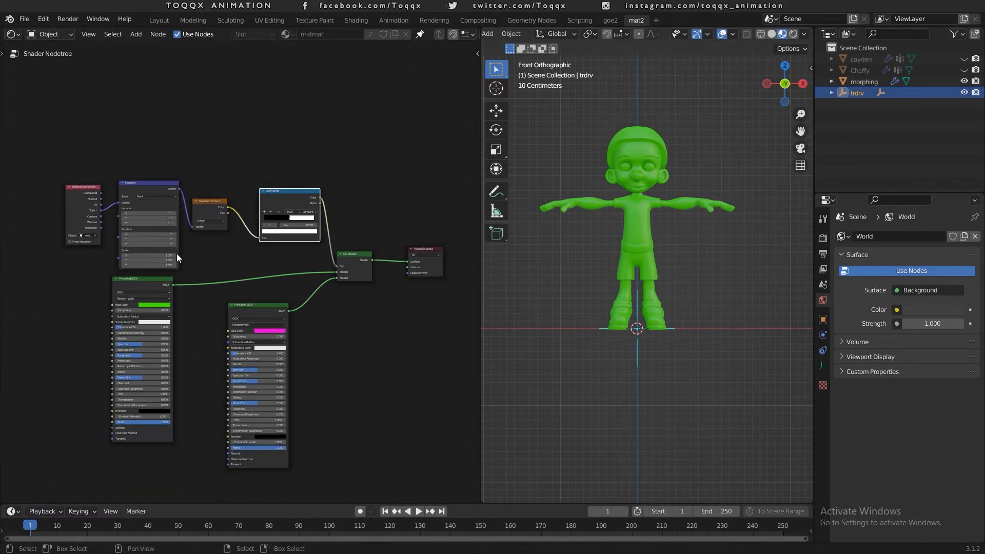
pyautogui.moveTo(177, 253); pyautogui.dragTo(378, 257, button='middle')
pyautogui.scroll(3, 368, 248)
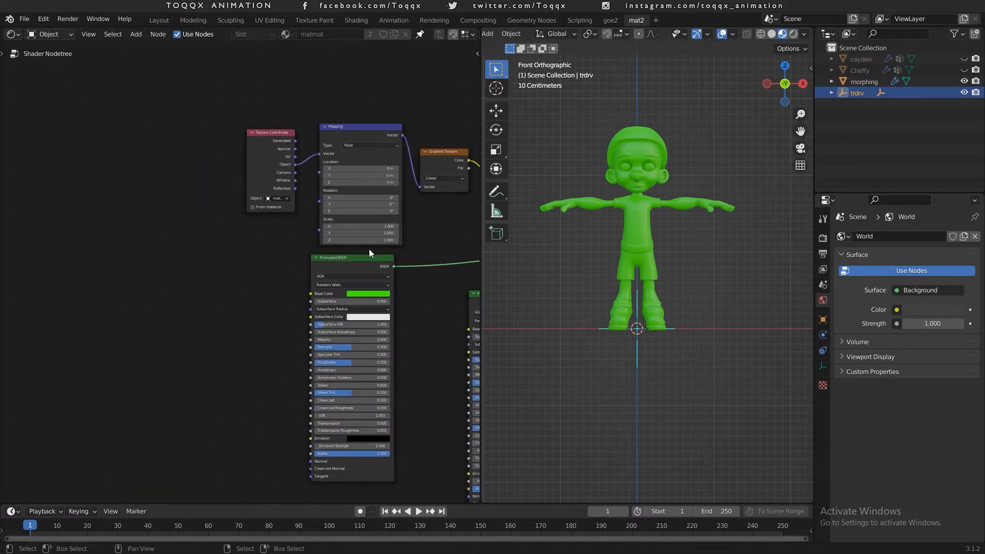
pyautogui.press('g')
pyautogui.click(82, 122)
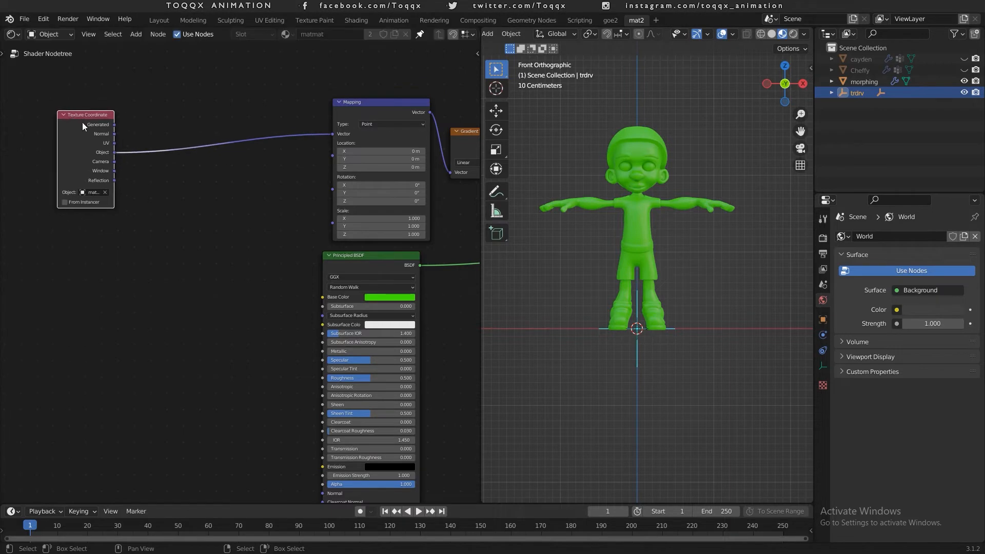
# Insert a MixRGB node into the link between the Texture Coordinate's Object output and the Mapping node's Vector input
pyautogui.hotkey('shift', 'a')
pyautogui.click(217, 228)
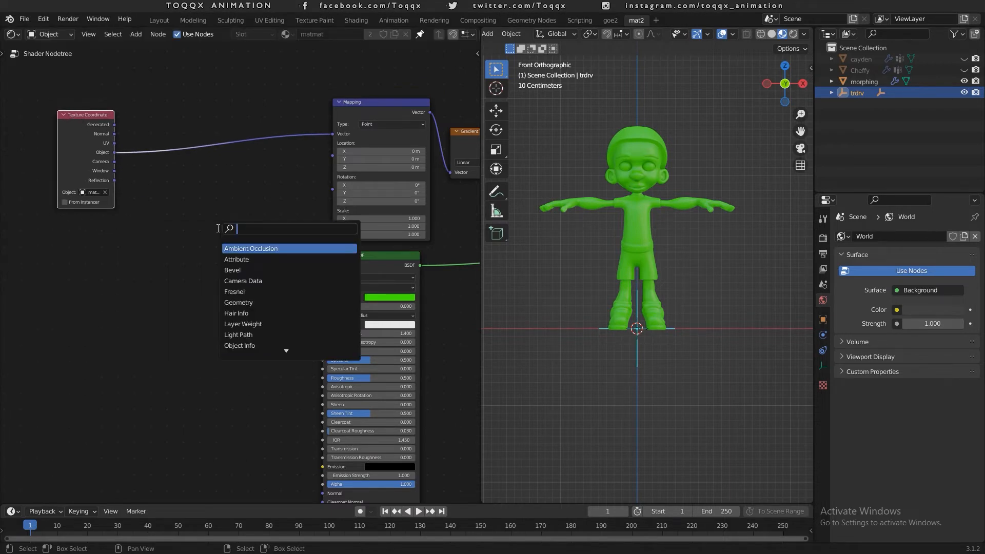
pyautogui.write('m')
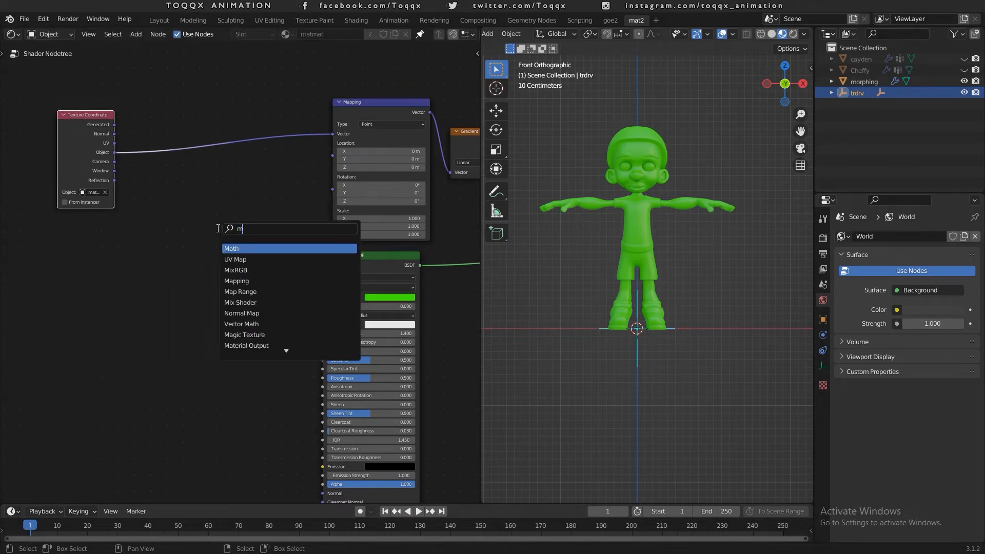
pyautogui.write('i')
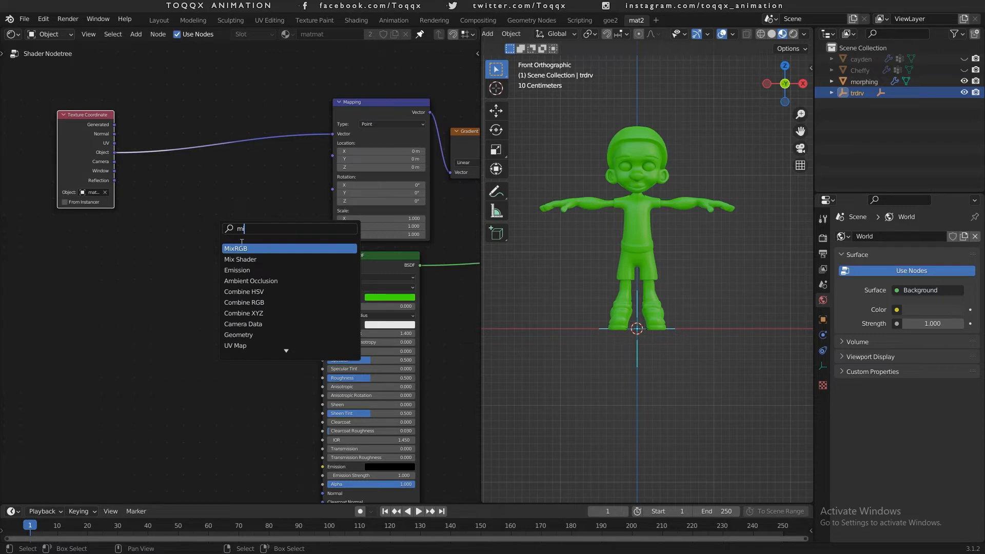
pyautogui.press('Return')
pyautogui.click(235, 145)
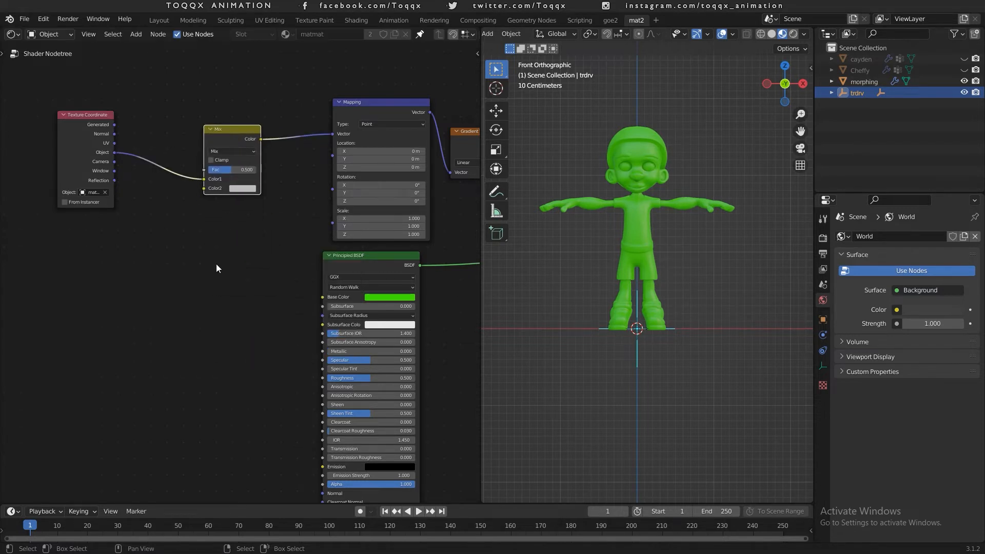
# Add a Musgrave Texture node below the Texture Coordinate and Mix nodes
pyautogui.scroll(1, 216, 264)
pyautogui.moveTo(192, 239); pyautogui.dragTo(263, 245, button='middle')
pyautogui.hotkey('shift', 'a')
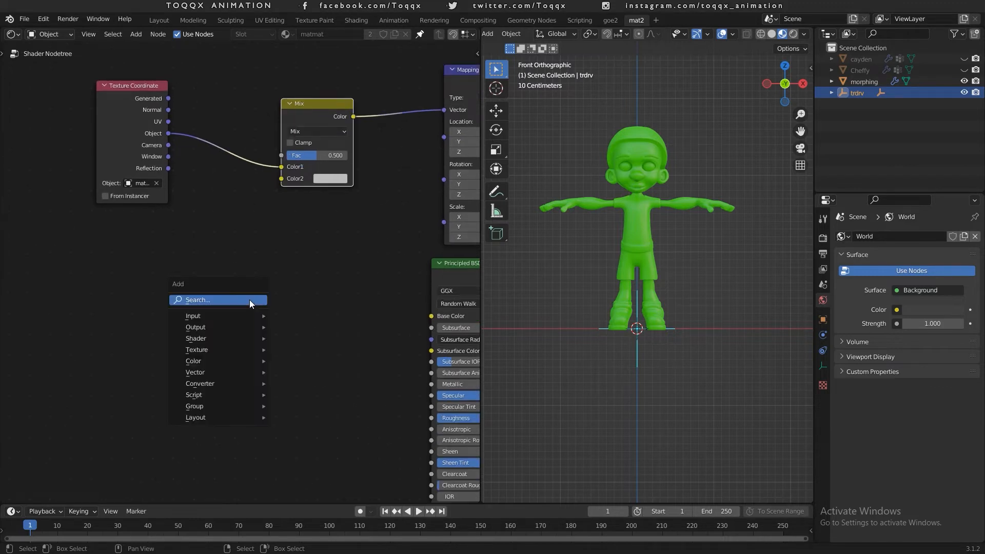
pyautogui.click(249, 300)
pyautogui.write('mu')
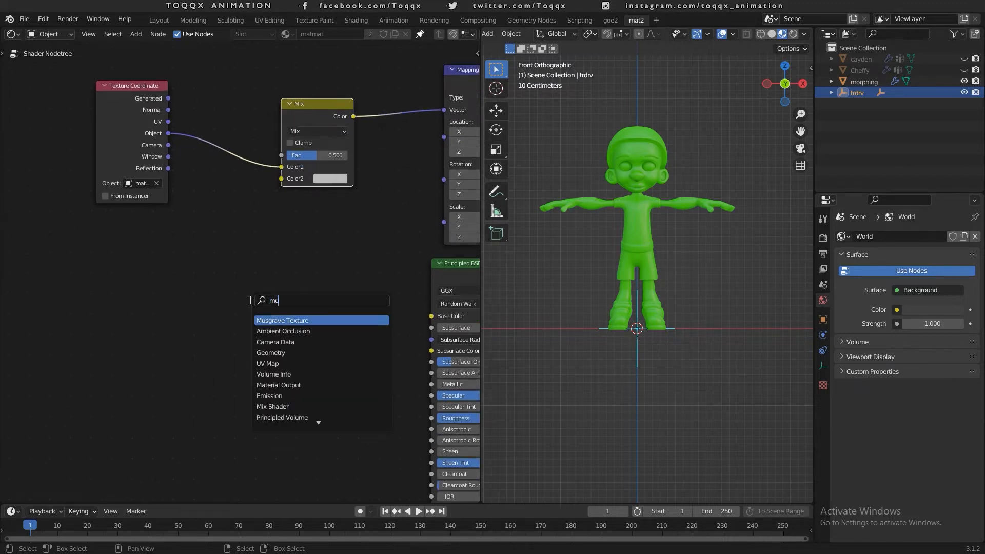
pyautogui.press('Return')
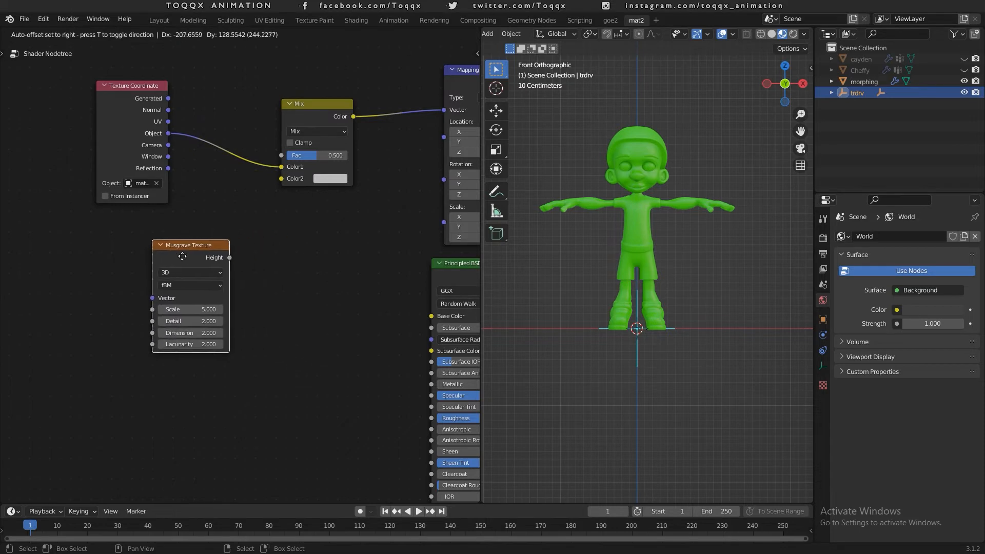
pyautogui.click(229, 257)
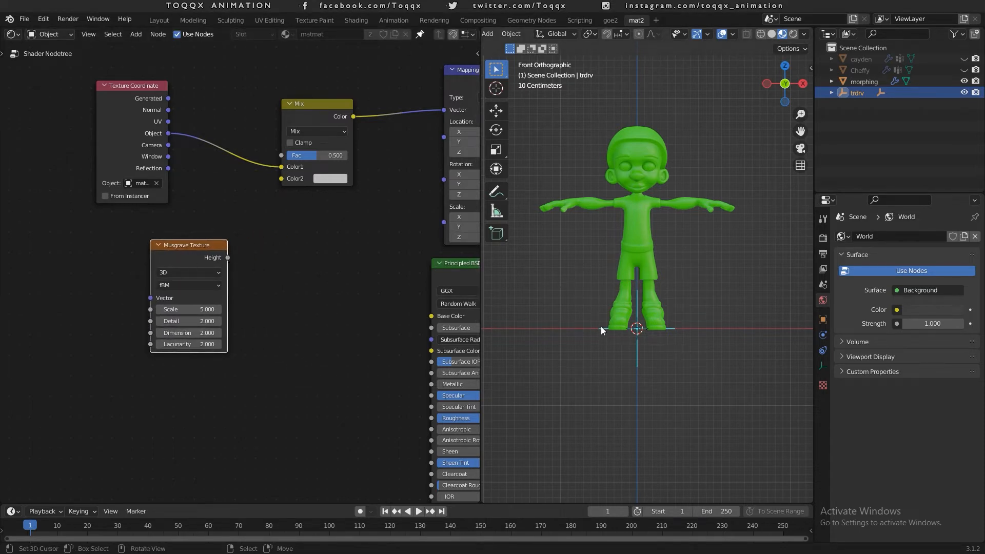
# Move the trdrv empty up to the character's waist
pyautogui.press('g')
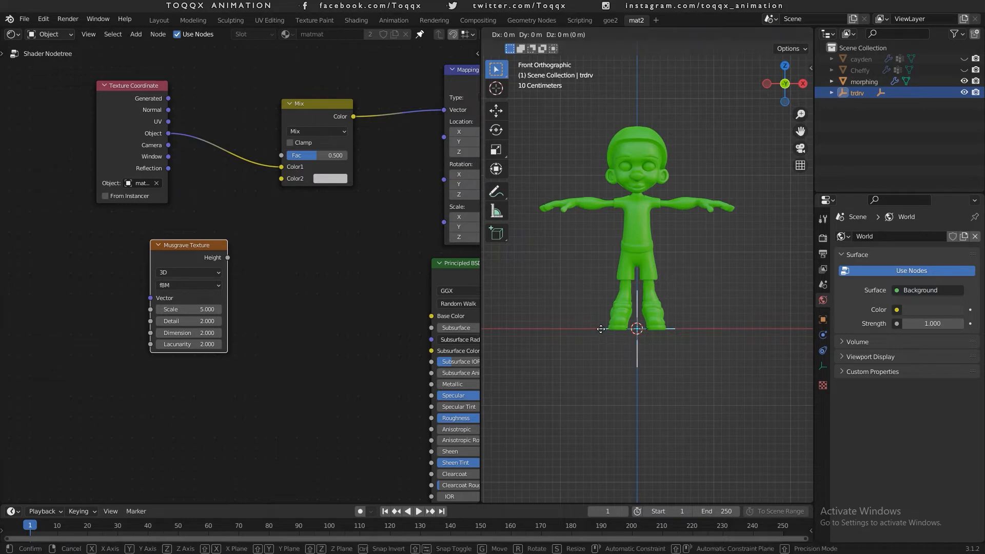
pyautogui.click(606, 234)
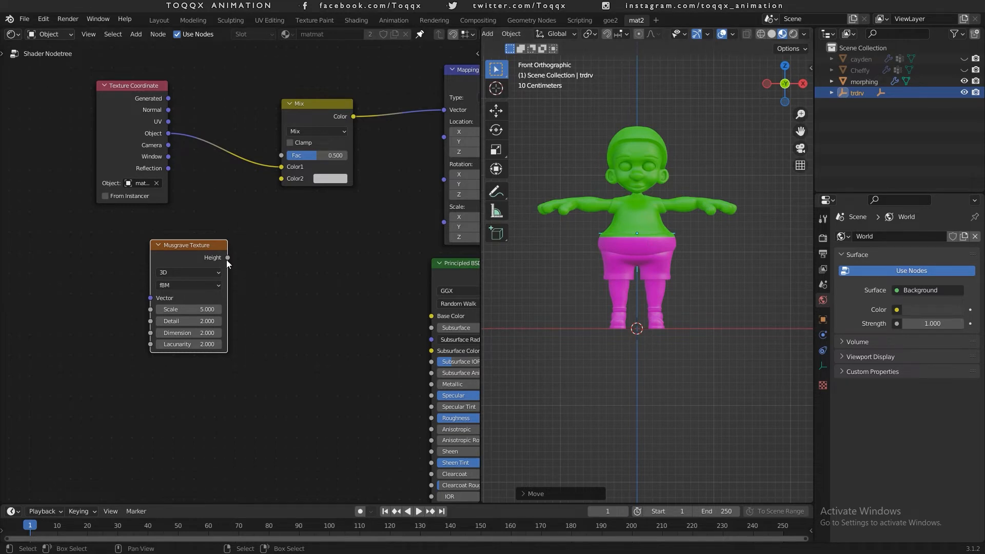
# Link the Musgrave Texture's Height to the Mix node's Color2 and set its Scale to 9.3, Detail to 5.1 and Dimension to 0
pyautogui.moveTo(227, 258); pyautogui.dragTo(277, 177)
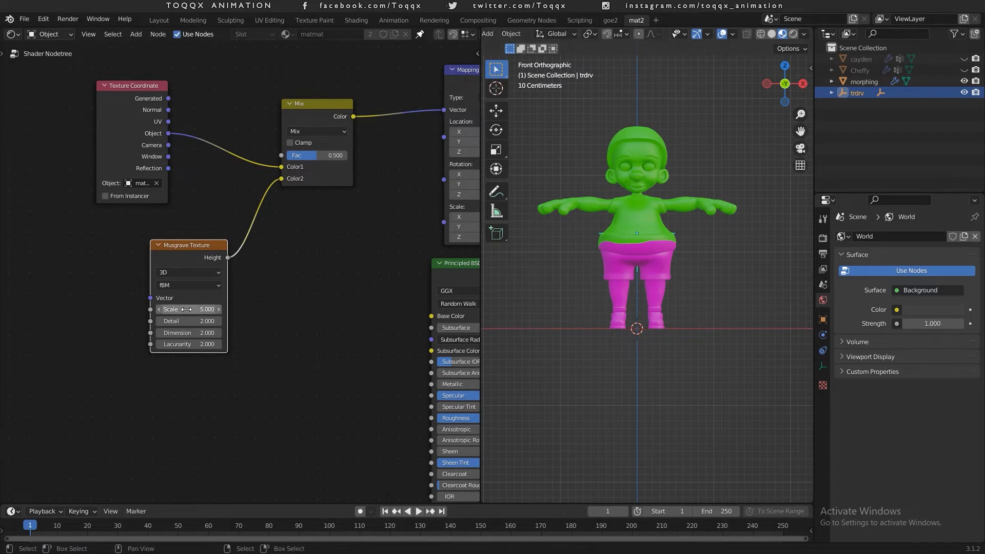
pyautogui.moveTo(188, 309); pyautogui.dragTo(259, 309)
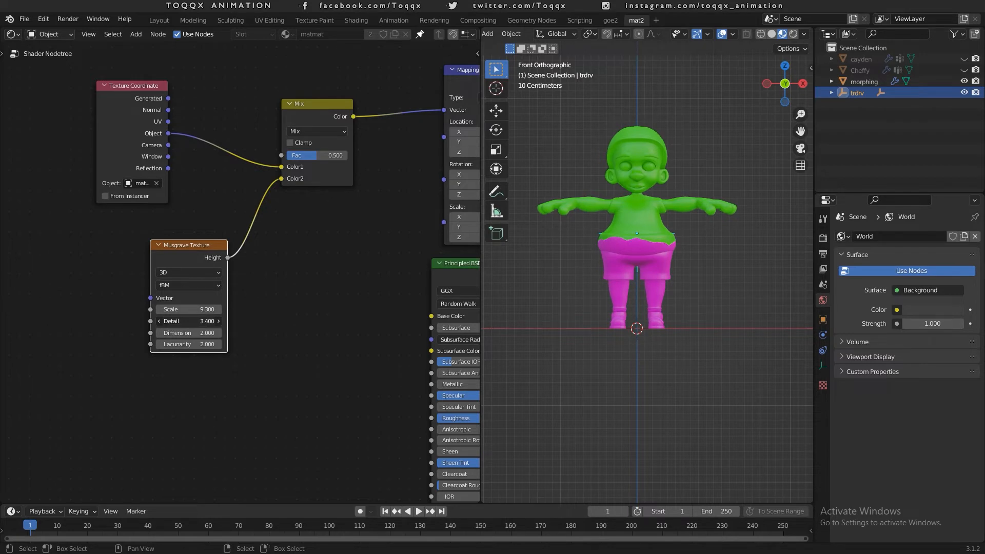
pyautogui.moveTo(190, 321)
pyautogui.mouseDown()
pyautogui.moveTo(204, 321)
pyautogui.moveTo(169, 333)
pyautogui.moveTo(203, 333)
pyautogui.moveTo(180, 333)
pyautogui.mouseUp()
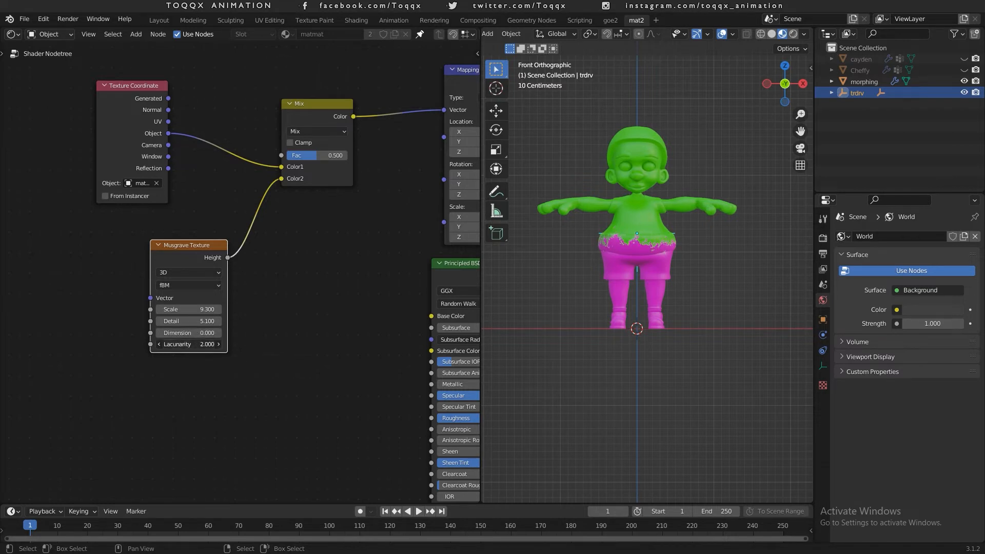
# Set the Musgrave Texture's Lacunarity to 2.700 and Scale to 8.900, and test the pattern by moving the trdrv empty
pyautogui.moveTo(189, 344); pyautogui.dragTo(207, 344)
pyautogui.moveTo(202, 310); pyautogui.dragTo(195, 310)
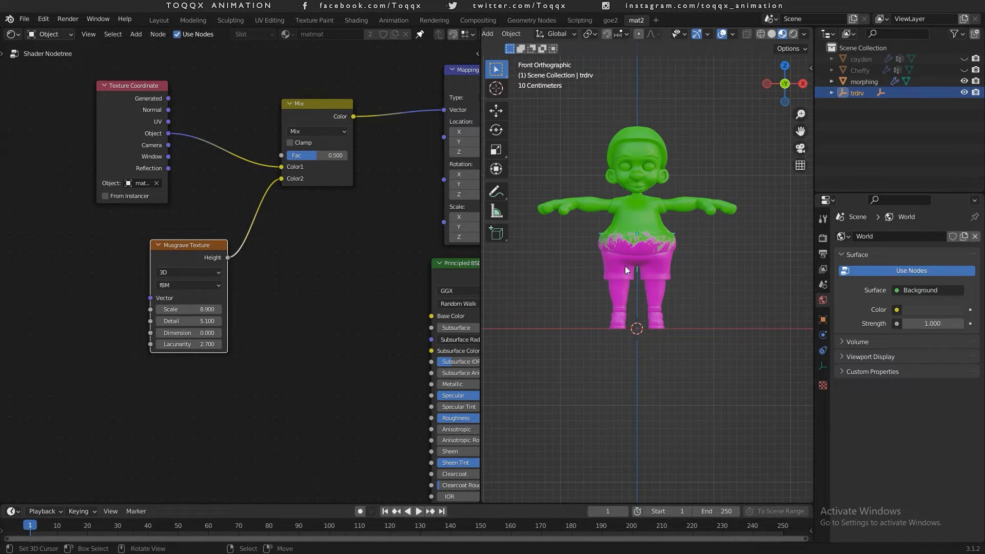
pyautogui.scroll(-7, 365, 270)
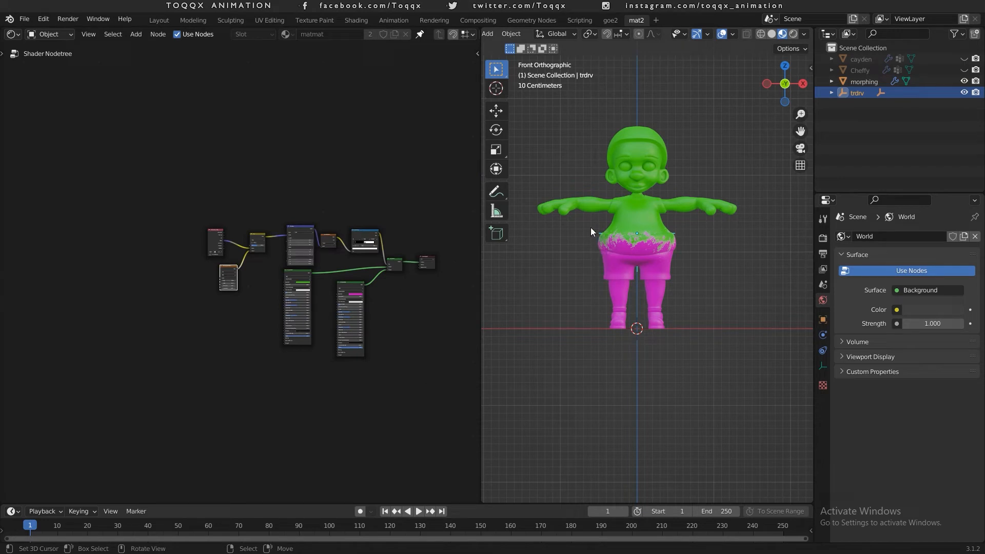
pyautogui.press('g')
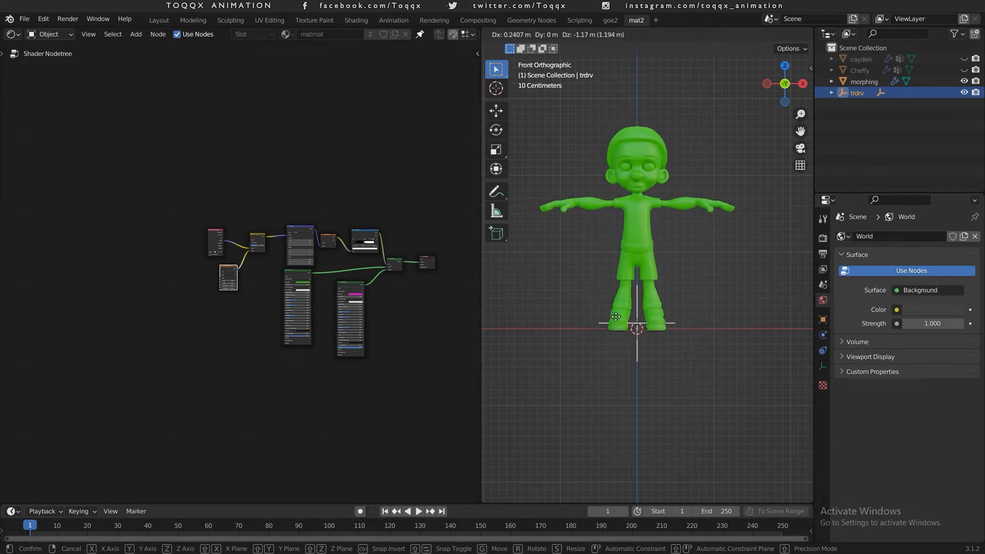
pyautogui.rightClick(614, 217)
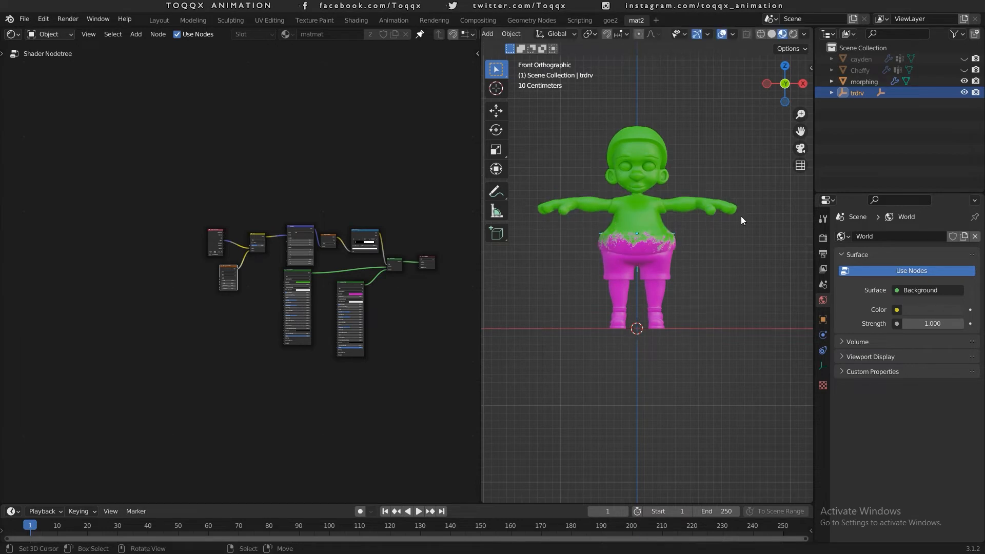
# Select the matdrv empty parented under trdrv and set its scale to 0.5 on all three axes
pyautogui.click(831, 93)
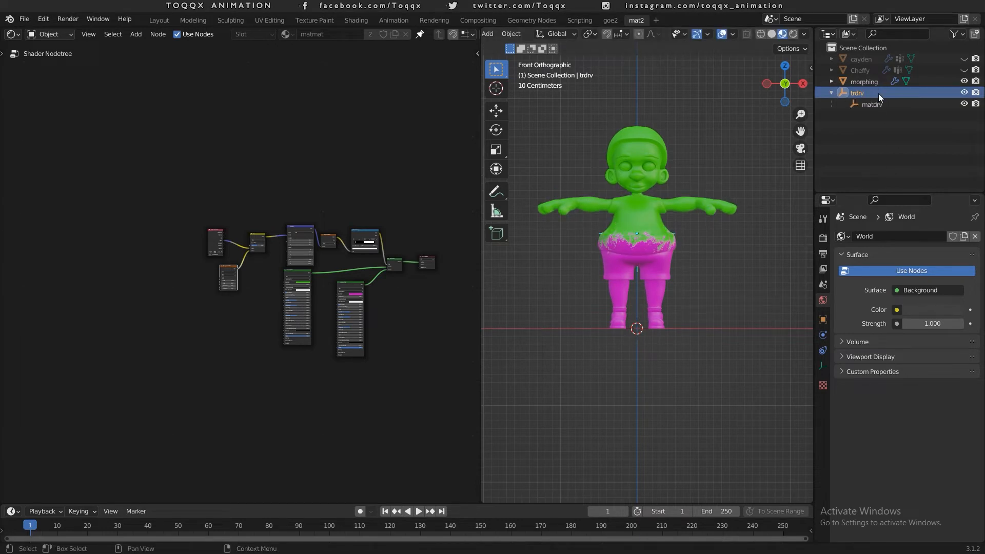
pyautogui.click(854, 105)
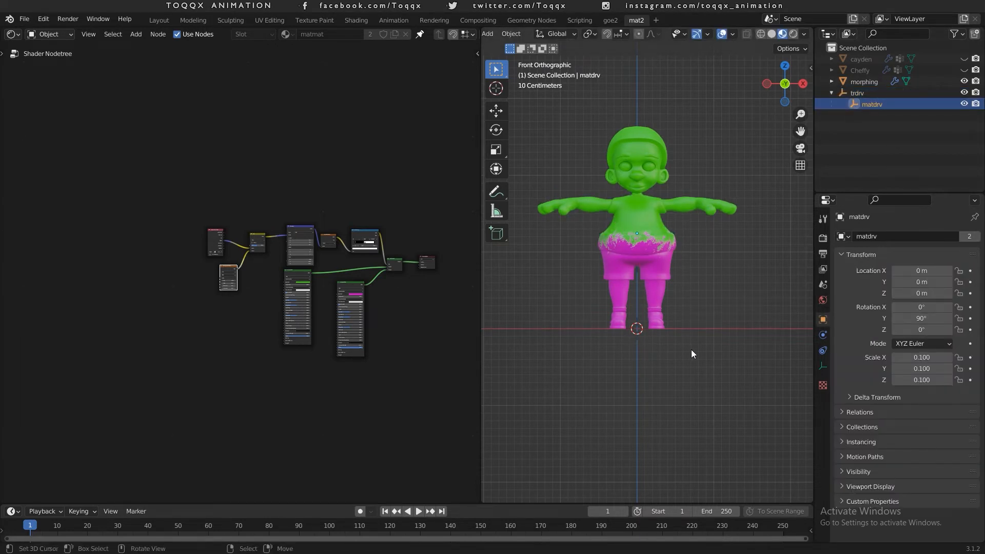
pyautogui.press('n')
pyautogui.moveTo(751, 196); pyautogui.dragTo(751, 218)
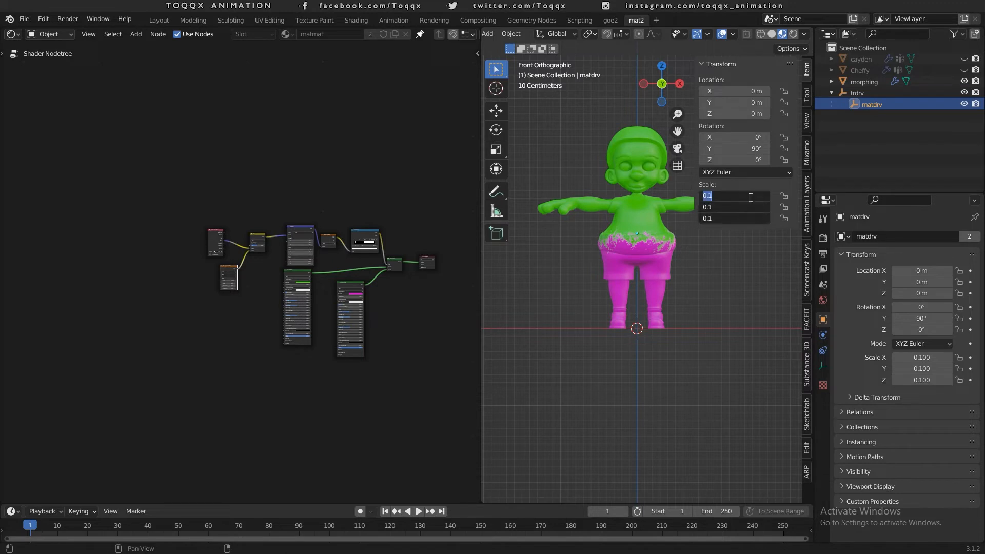
pyautogui.write('0.5')
pyautogui.press('Return')
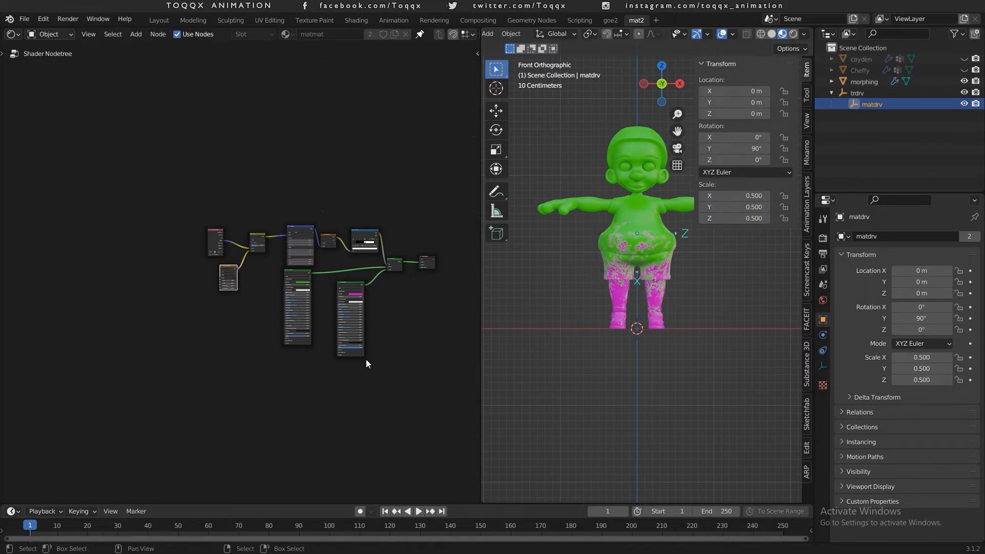
# Set the Musgrave Texture's Dimension to 0.600, Lacunarity to 1.900 and Scale to 11.200
pyautogui.scroll(5, 365, 359)
pyautogui.scroll(4, 366, 359)
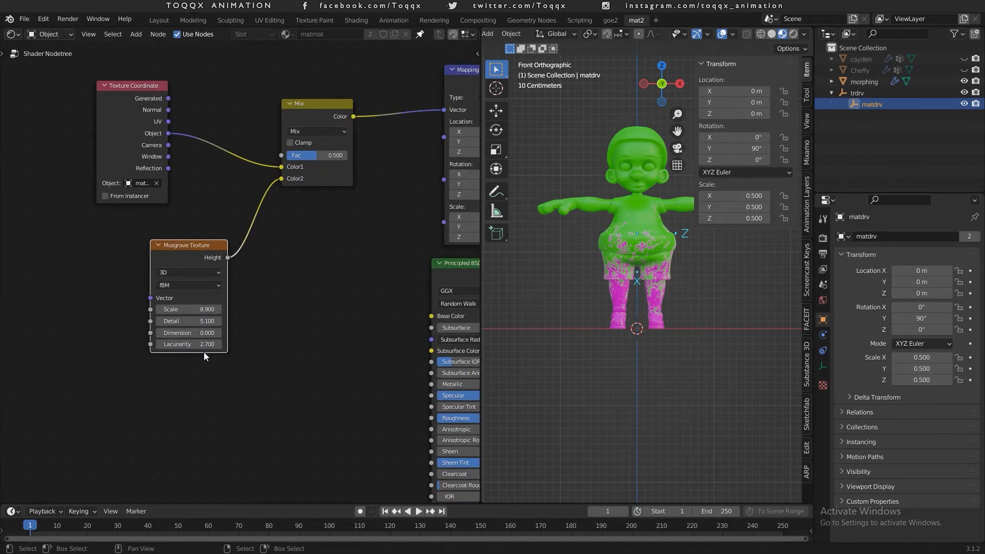
pyautogui.moveTo(204, 333); pyautogui.dragTo(187, 344)
pyautogui.moveTo(201, 309); pyautogui.dragTo(261, 309)
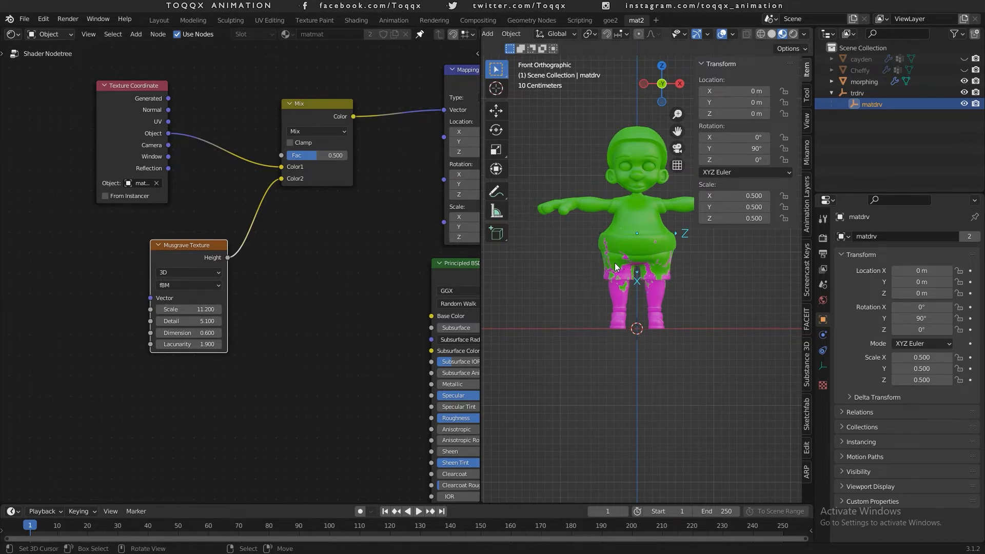
# Preview the material transition by temporarily moving the matdrv empty and the trdrv empty vertically, cancelling each move
pyautogui.press('g')
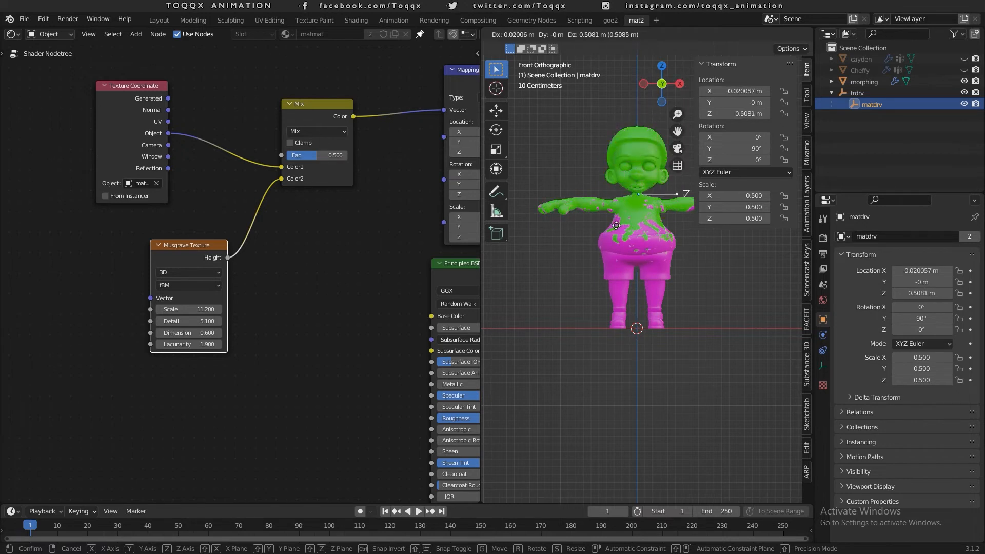
pyautogui.press('Escape')
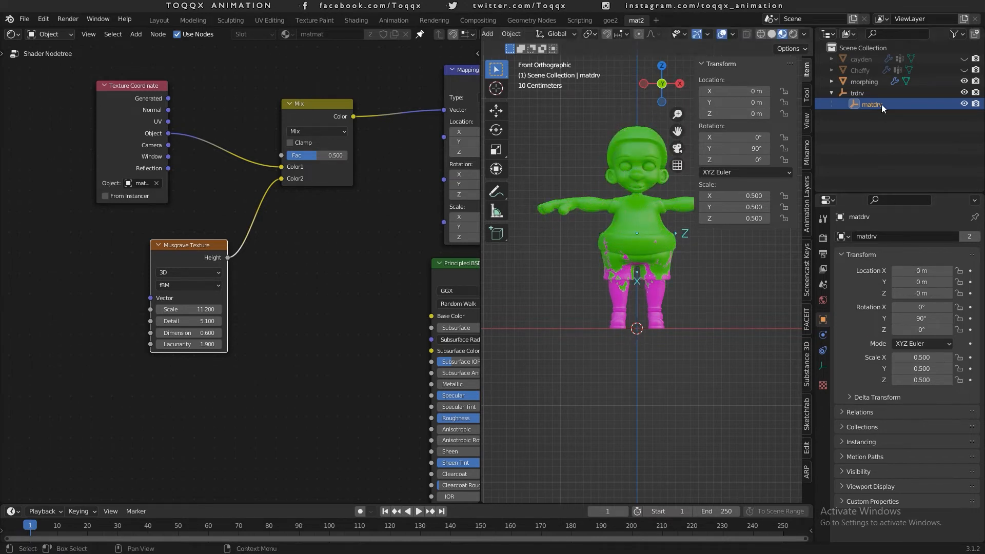
pyautogui.click(865, 91)
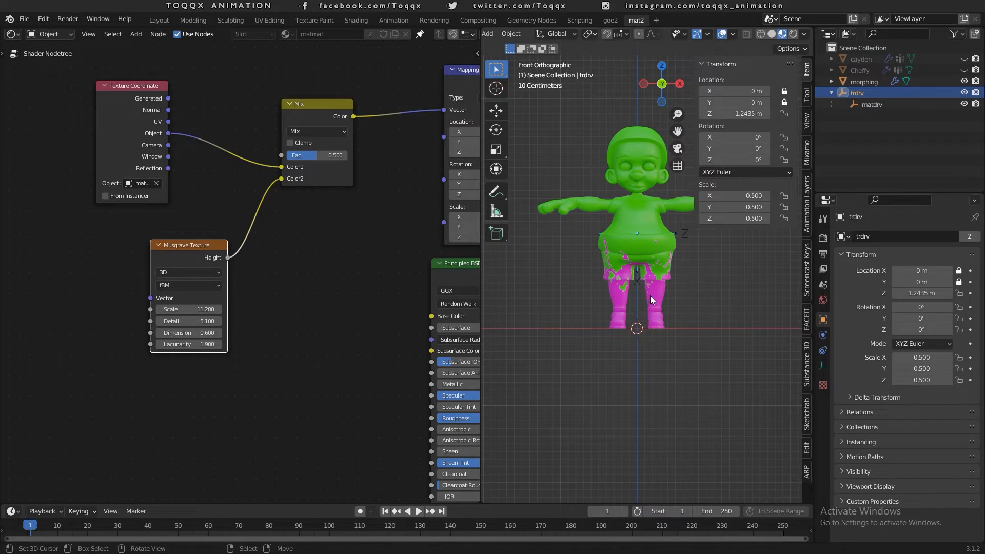
pyautogui.press('g')
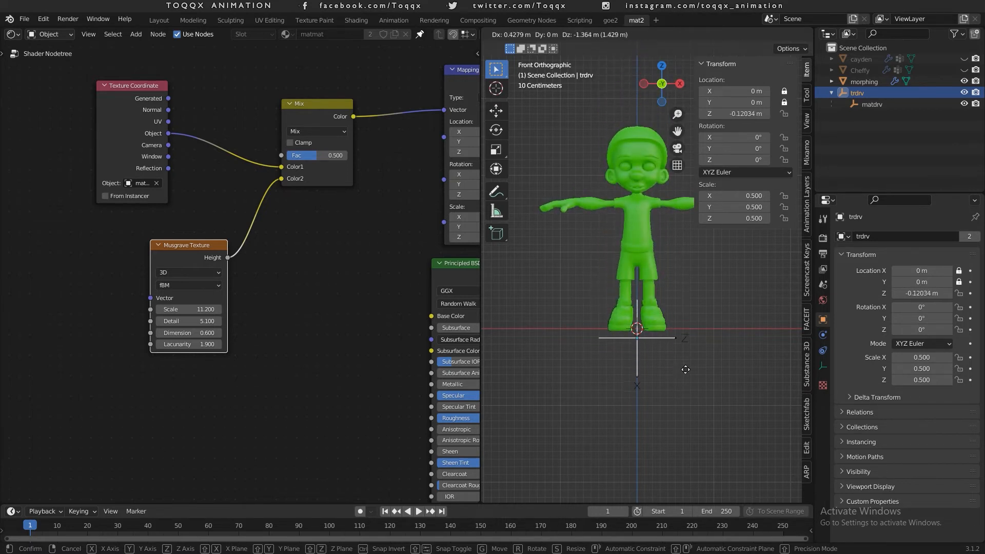
pyautogui.rightClick(670, 174)
# Combine all nodes from Texture Coordinate and Musgrave Texture through Mix and Mapping to the color ramp into one node group, and exit the group
pyautogui.scroll(-5, 165, 270)
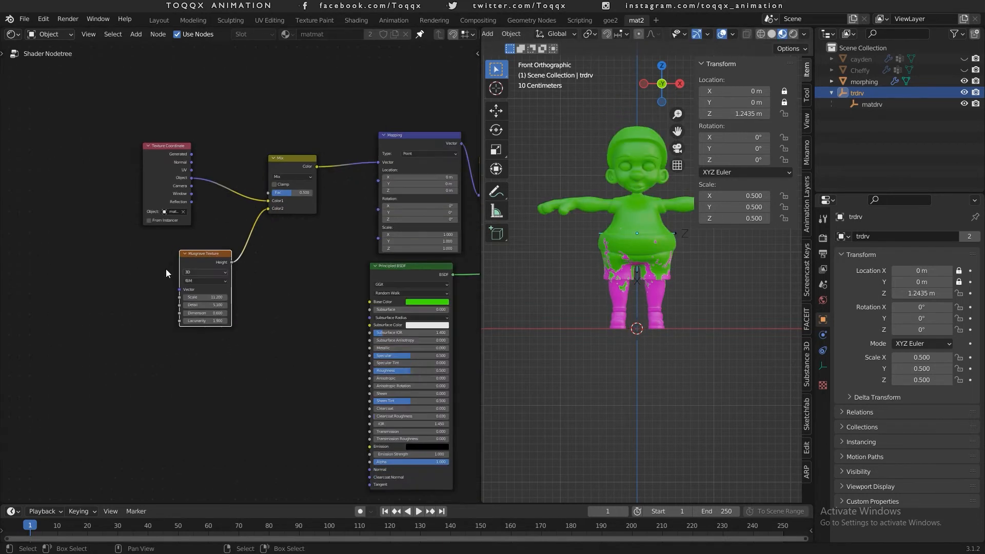
pyautogui.scroll(-1, 218, 224)
pyautogui.keyDown('shift'); pyautogui.click(197, 225); pyautogui.keyUp('shift')
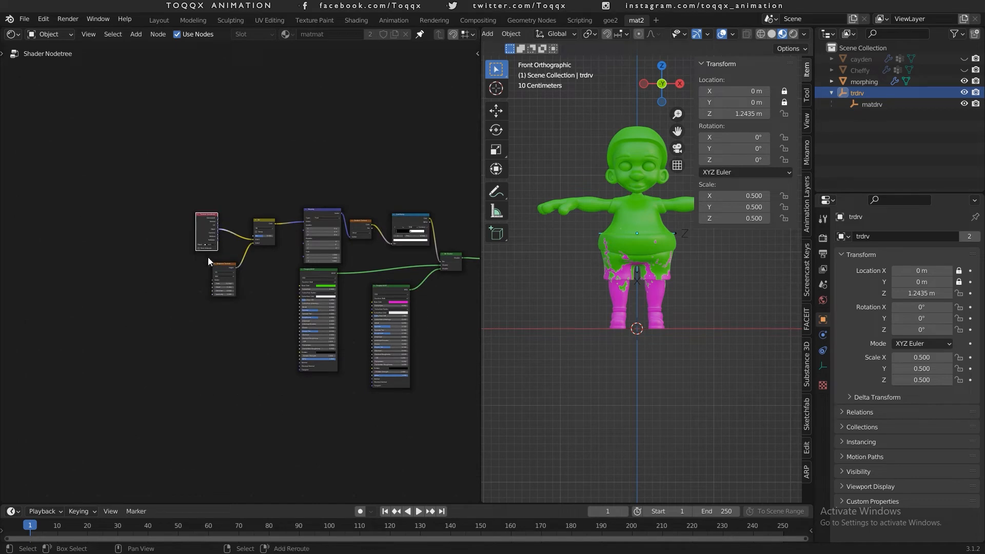
pyautogui.keyDown('shift'); pyautogui.click(221, 267); pyautogui.keyUp('shift')
pyautogui.keyDown('shift'); pyautogui.click(259, 225); pyautogui.keyUp('shift')
pyautogui.keyDown('shift'); pyautogui.click(313, 211); pyautogui.keyUp('shift')
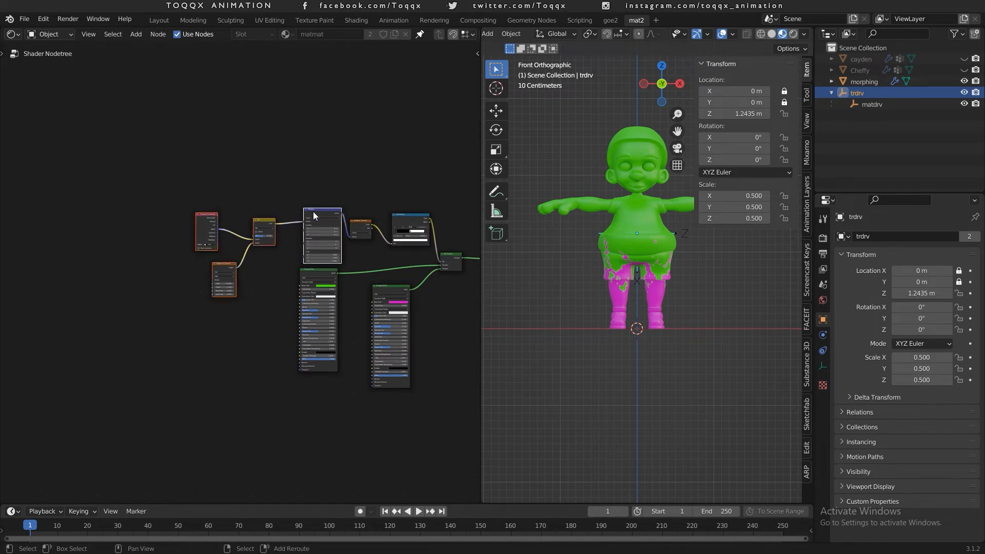
pyautogui.keyDown('shift'); pyautogui.click(349, 222); pyautogui.keyUp('shift')
pyautogui.keyDown('shift'); pyautogui.click(407, 221); pyautogui.keyUp('shift')
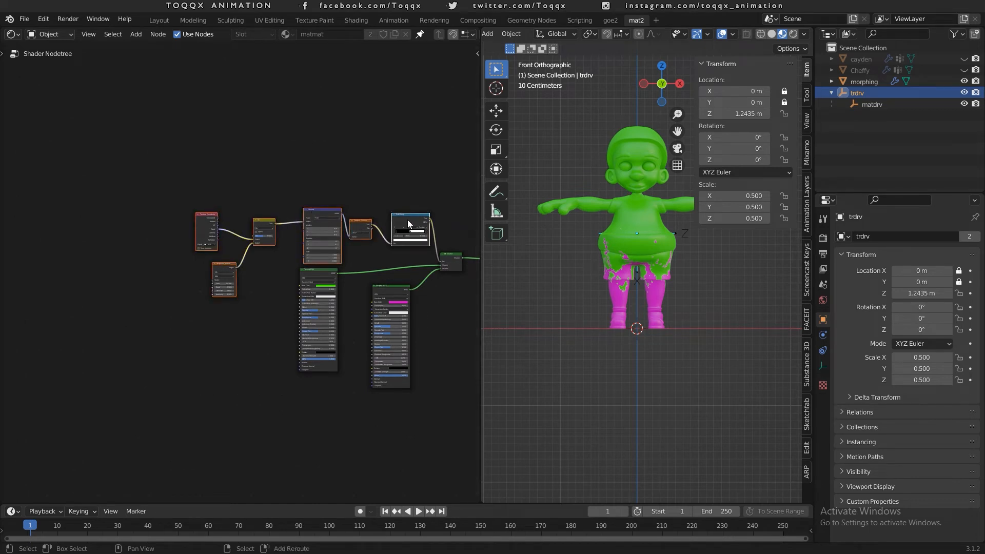
pyautogui.hotkey('ctrl', 'g')
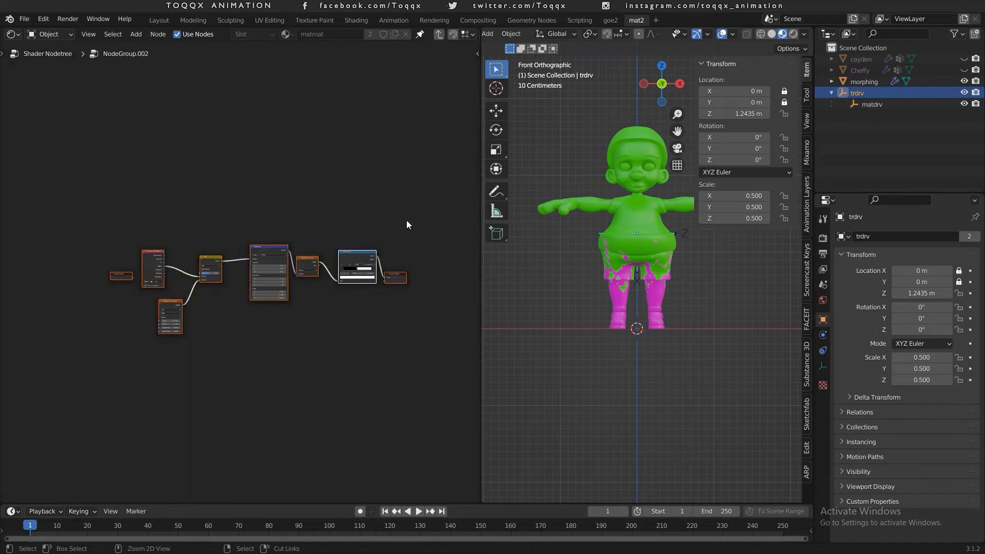
pyautogui.press('Tab')
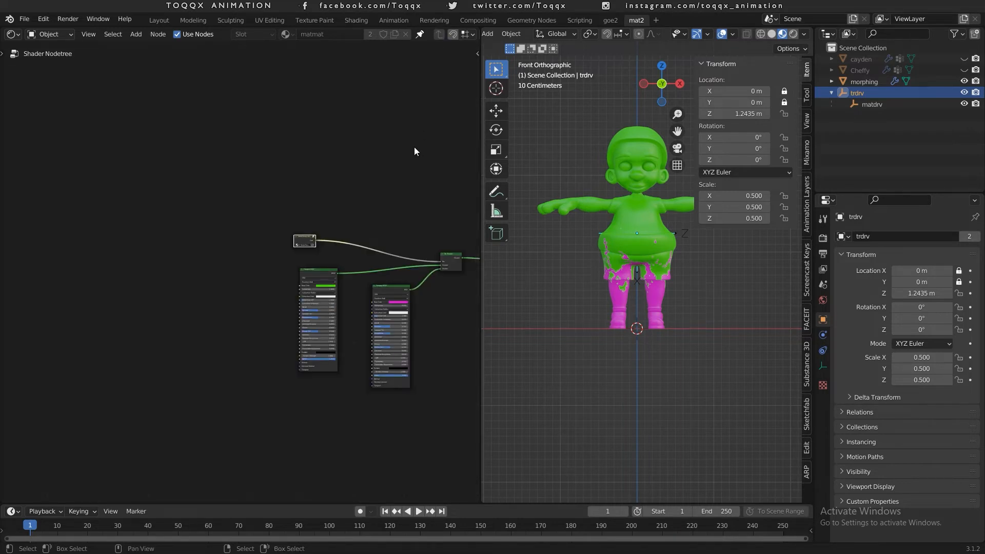
# Place the new node group beside the Mix Shader node
pyautogui.scroll(2, 404, 199)
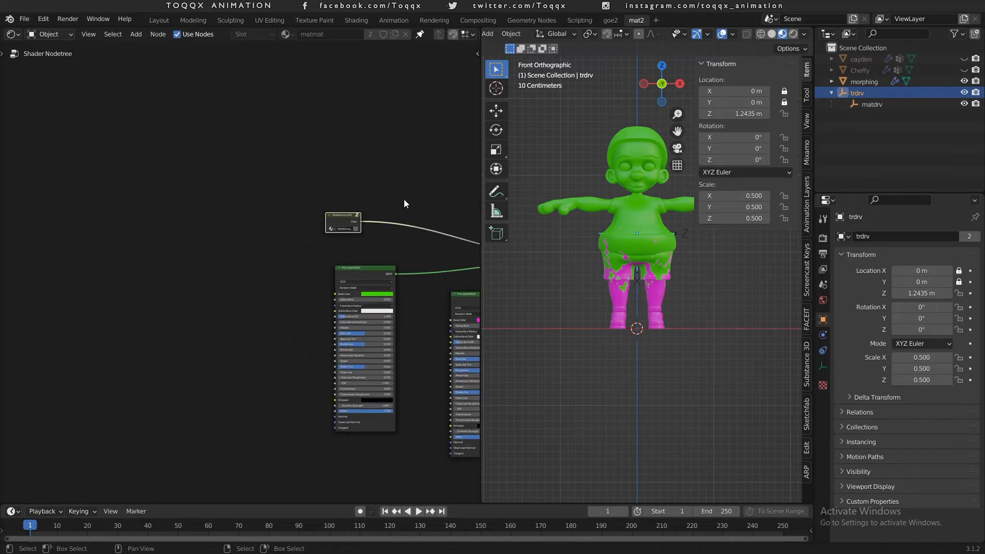
pyautogui.moveTo(245, 196); pyautogui.dragTo(68, 196, button='middle')
pyautogui.moveTo(142, 207); pyautogui.dragTo(326, 218)
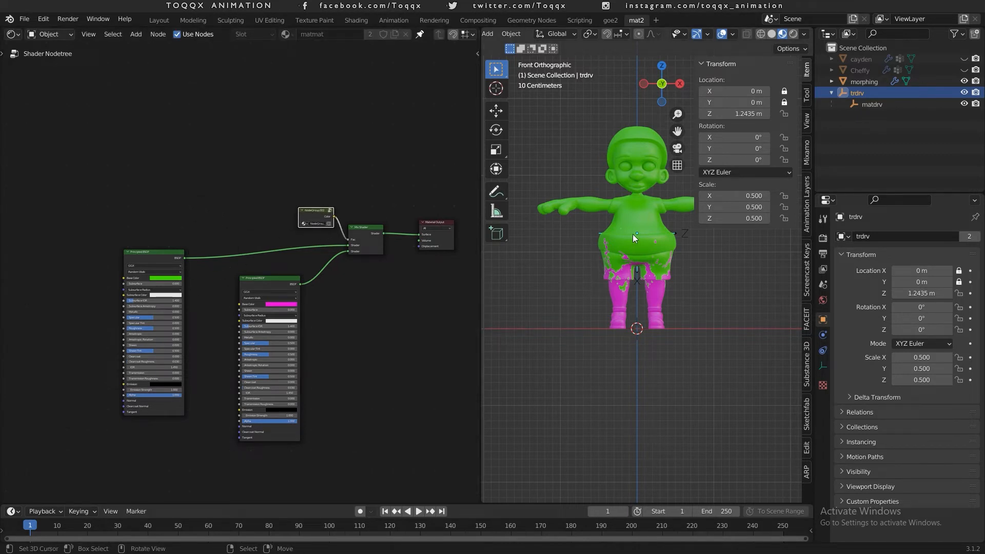
# Move the trdrv empty down below the character's feet to about -0.64 m on Z, and test its full upward travel
pyautogui.press('g')
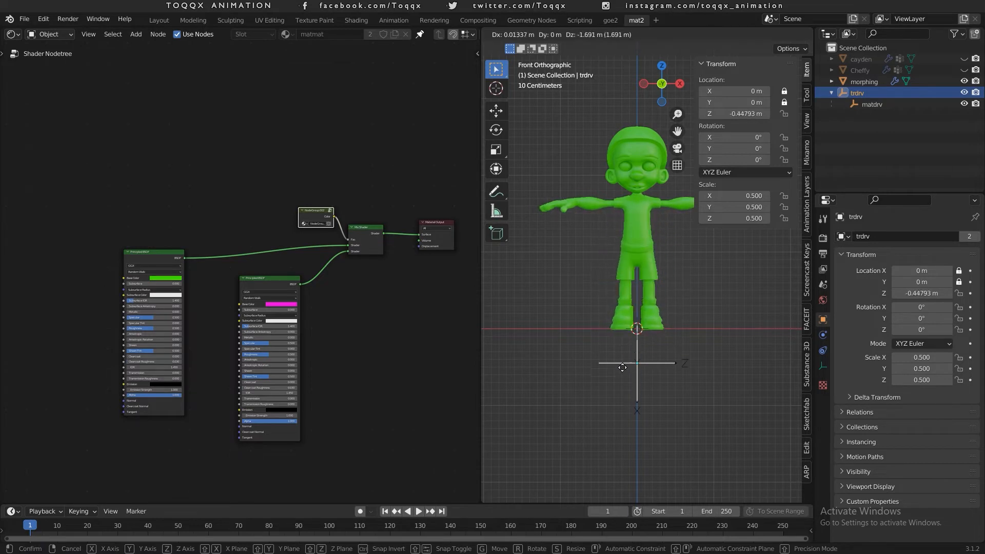
pyautogui.click(620, 378)
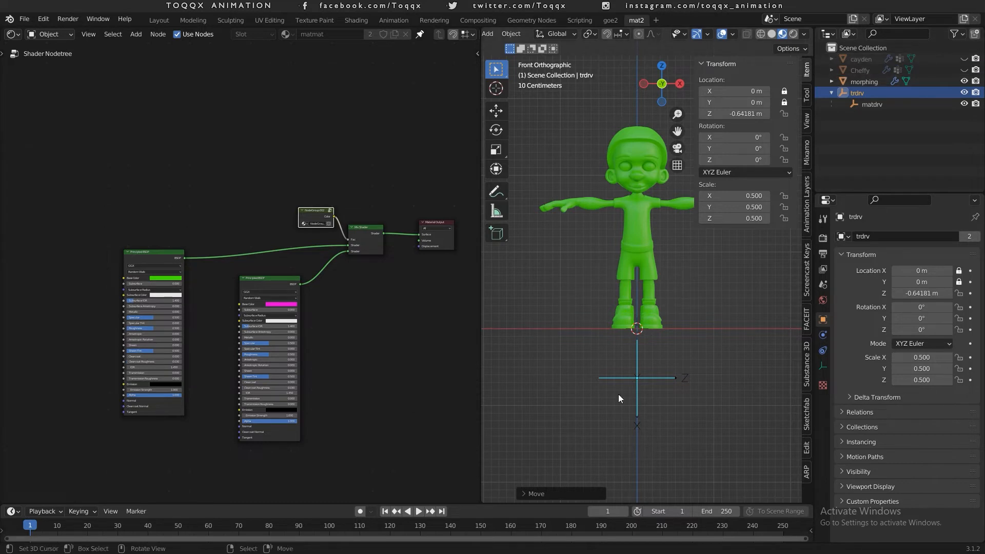
pyautogui.press('g')
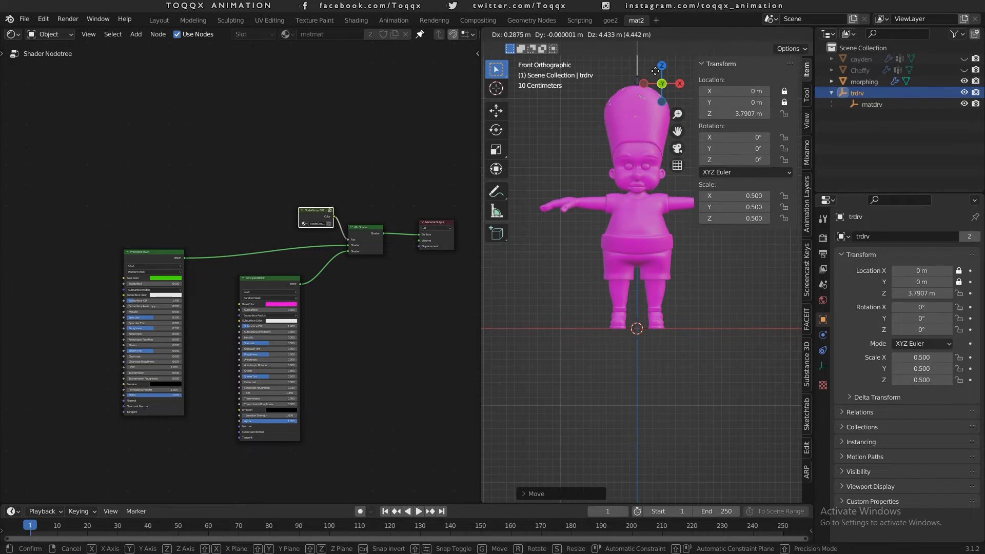
pyautogui.press('Escape')
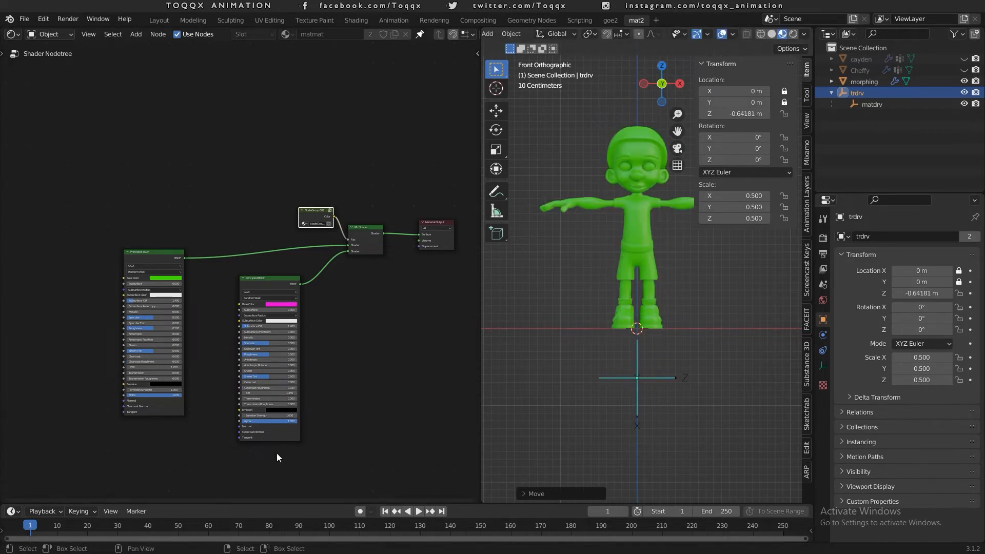
# Move the green Principled BSDF node up and away from the other nodes to make room for textures
pyautogui.scroll(2, 276, 453)
pyautogui.scroll(-2, 357, 368)
pyautogui.moveTo(356, 367); pyautogui.dragTo(442, 378, button='middle')
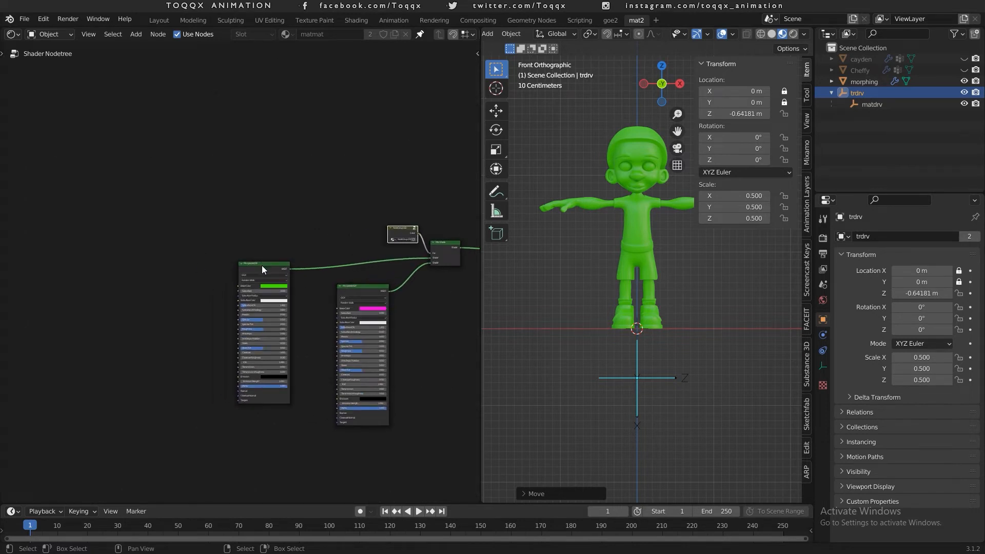
pyautogui.moveTo(261, 266); pyautogui.dragTo(177, 99)
pyautogui.scroll(-2, 226, 180)
pyautogui.moveTo(225, 181); pyautogui.dragTo(320, 258, button='middle')
pyautogui.scroll(3, 319, 258)
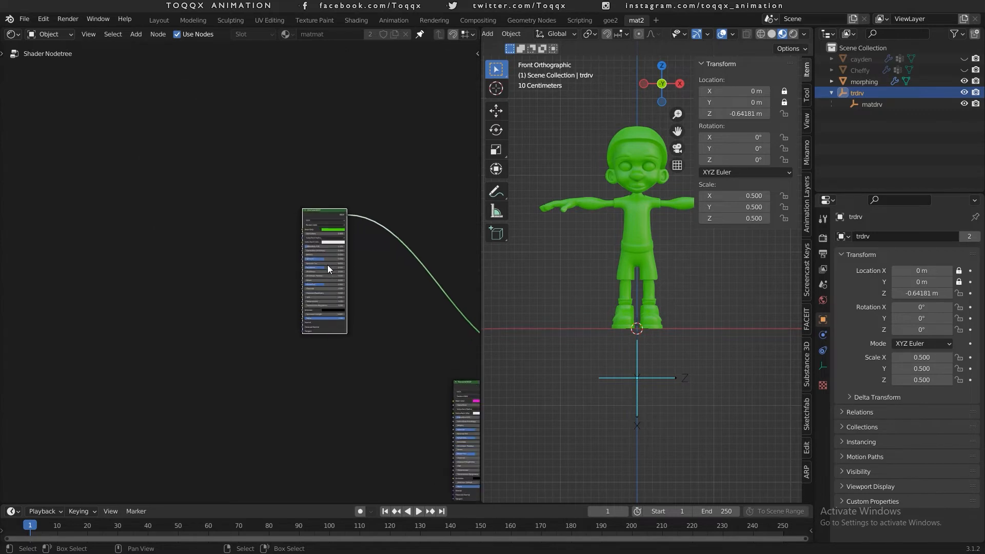
pyautogui.moveTo(342, 195); pyautogui.dragTo(285, 130)
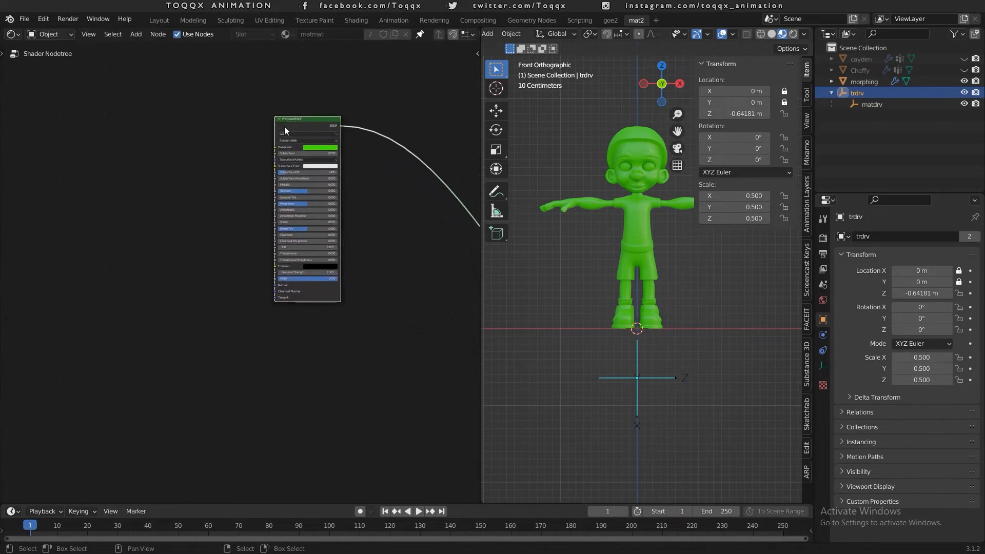
pyautogui.scroll(-2, 388, 251)
pyautogui.scroll(-1, 310, 293)
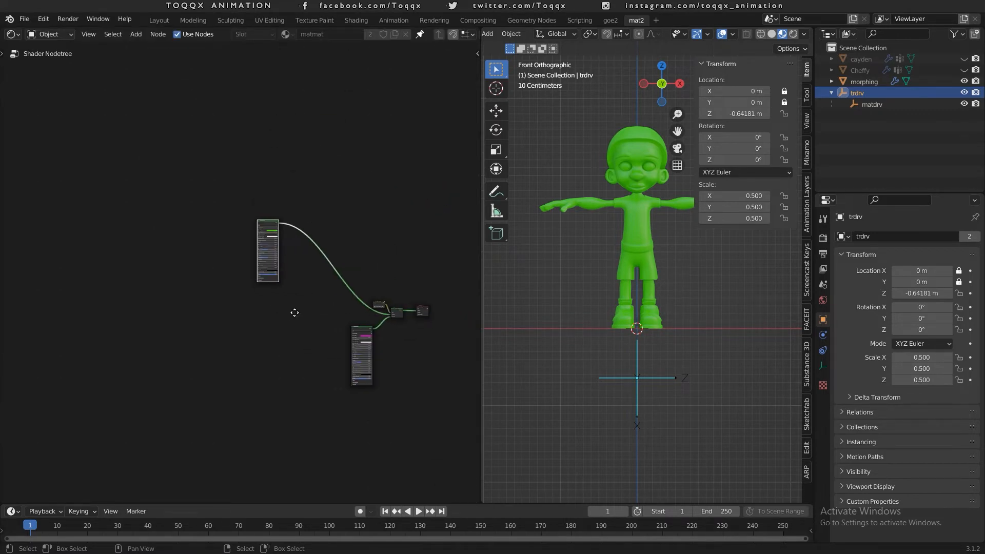
pyautogui.moveTo(293, 310); pyautogui.dragTo(350, 320, button='middle')
pyautogui.scroll(4, 350, 320)
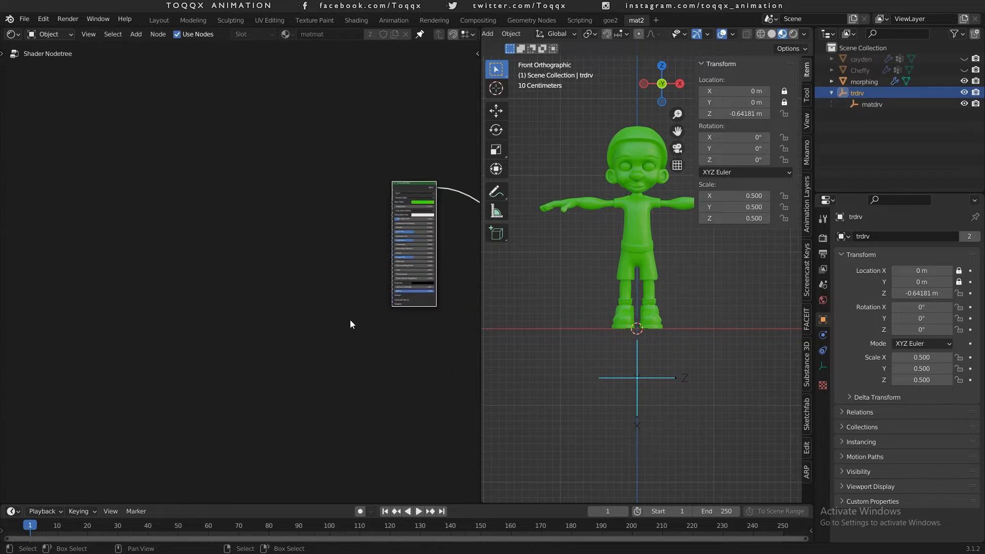
pyautogui.moveTo(339, 239); pyautogui.dragTo(220, 264, button='middle')
pyautogui.scroll(4, 220, 265)
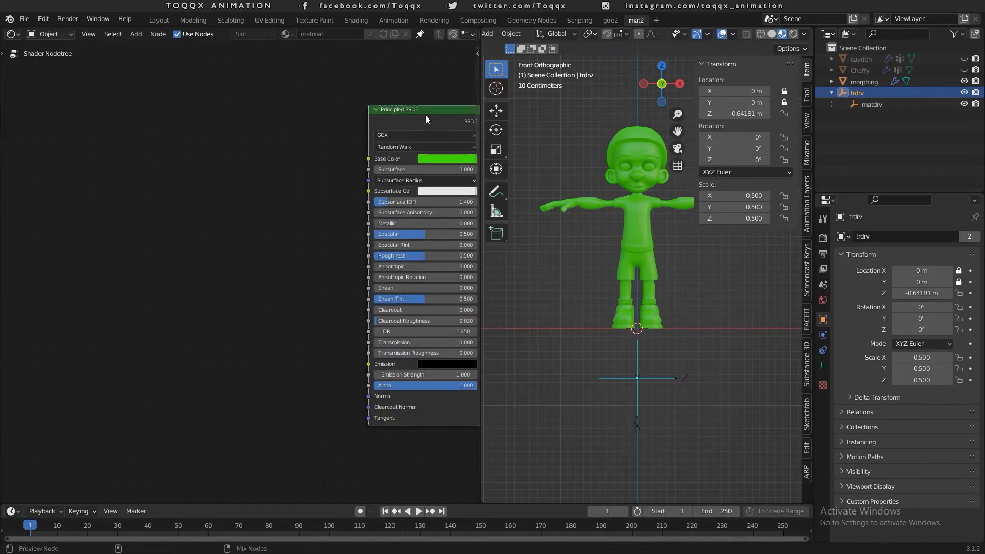
# Add the six T2_cayden texture files, BaseColor to Roughness, to the green Principled BSDF as a Principled texture set
pyautogui.hotkey('ctrl', 'shift', 't')
pyautogui.doubleClick(386, 223)
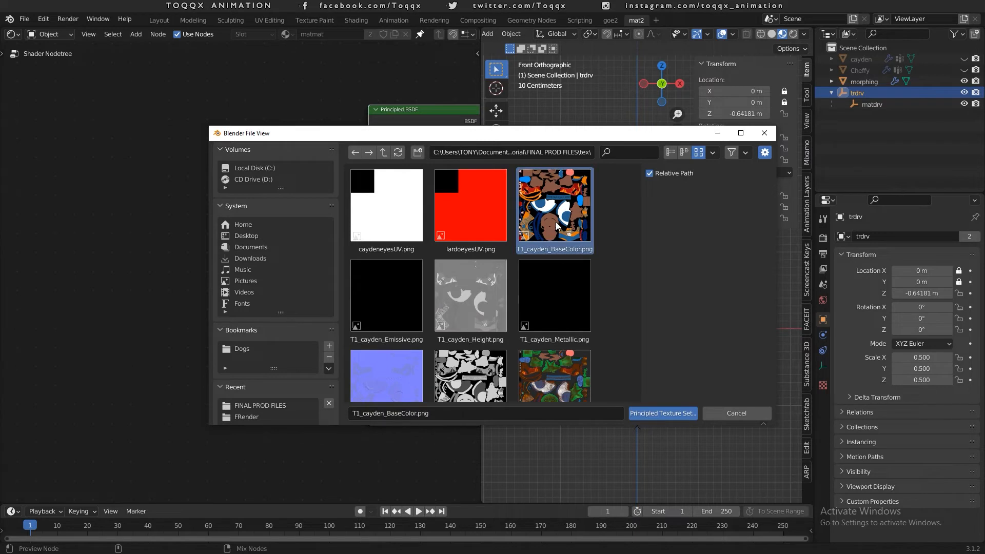
pyautogui.scroll(-1, 611, 308)
pyautogui.scroll(-2, 610, 308)
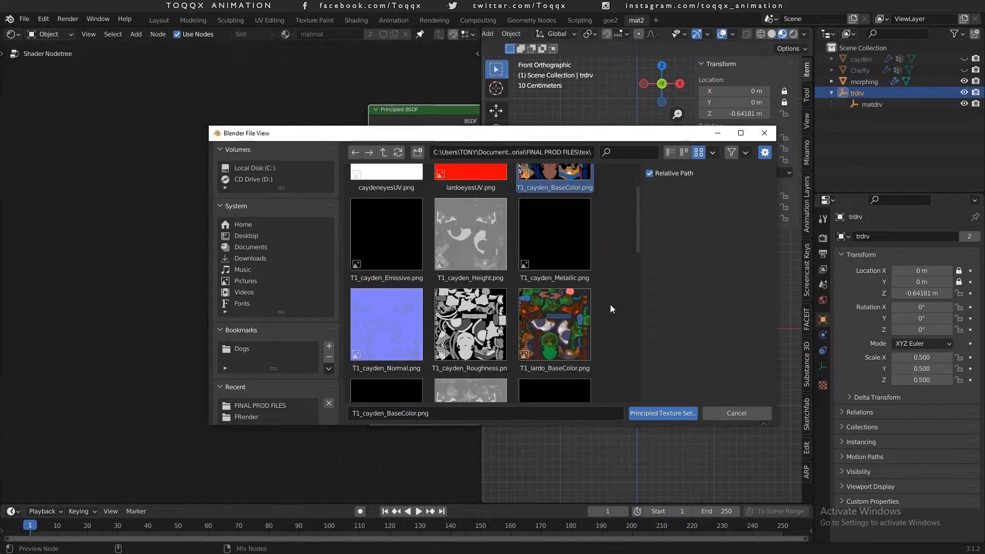
pyautogui.click(669, 152)
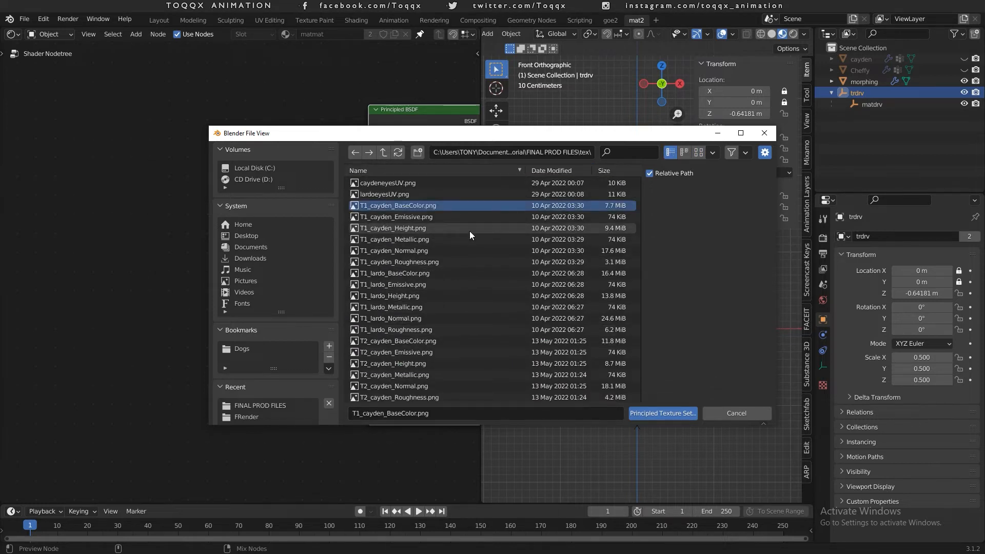
pyautogui.scroll(-3, 470, 231)
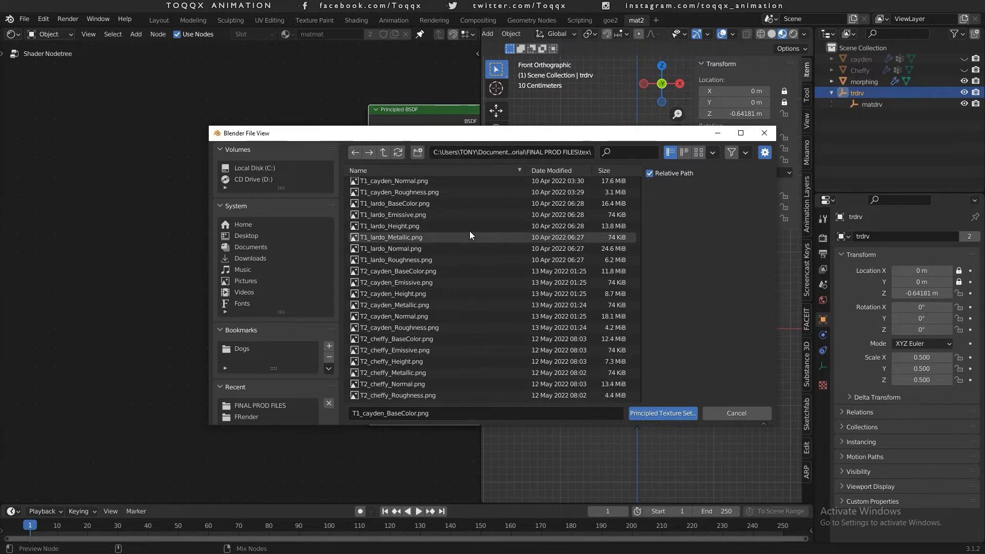
pyautogui.click(381, 271)
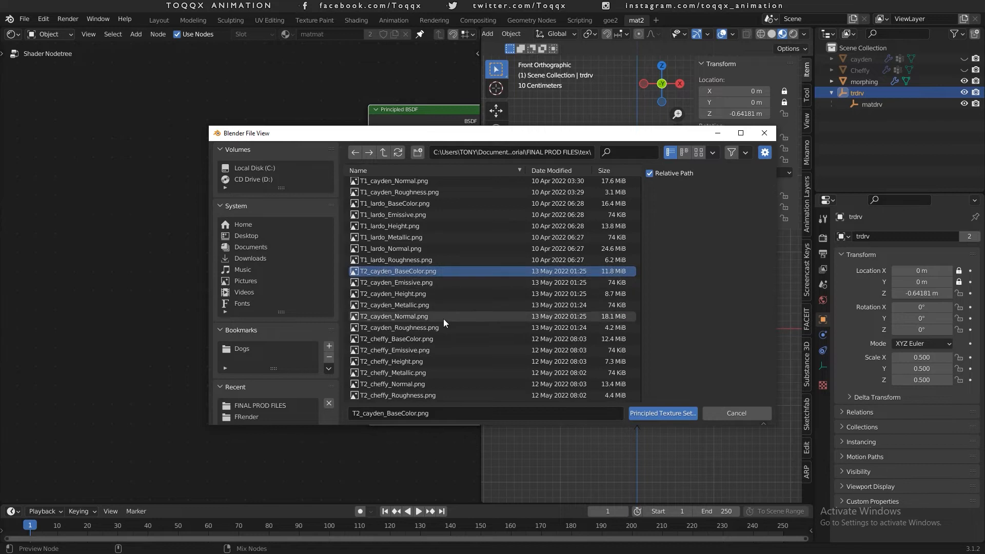
pyautogui.keyDown('shift'); pyautogui.click(420, 328); pyautogui.keyUp('shift')
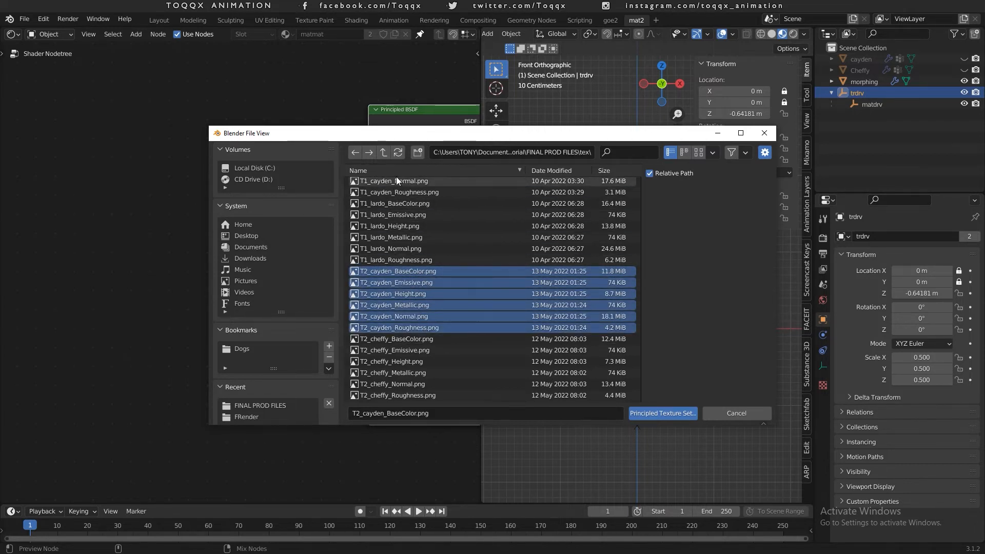
pyautogui.click(653, 412)
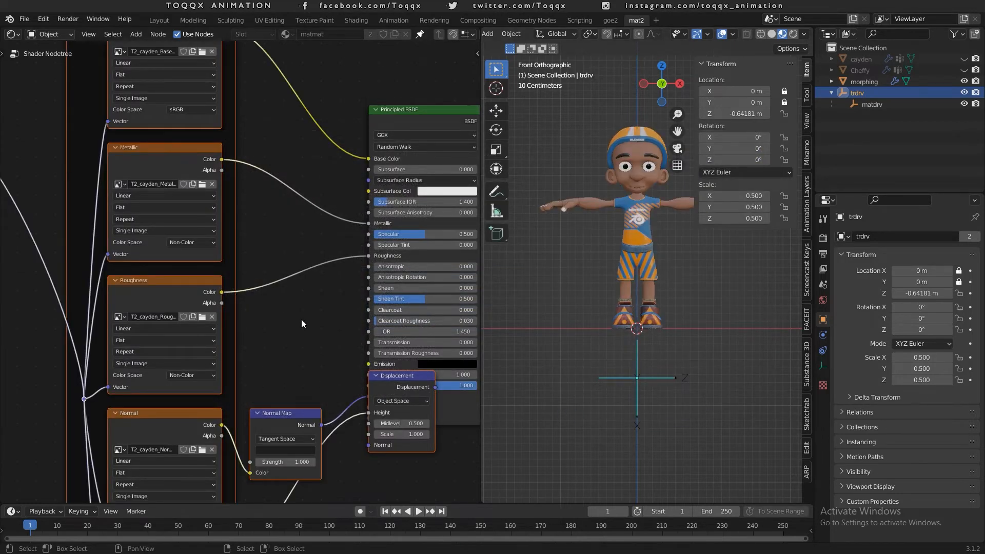
# Disconnect the cayden Displacement node from the Material Output's displacement input
pyautogui.scroll(-4, 301, 319)
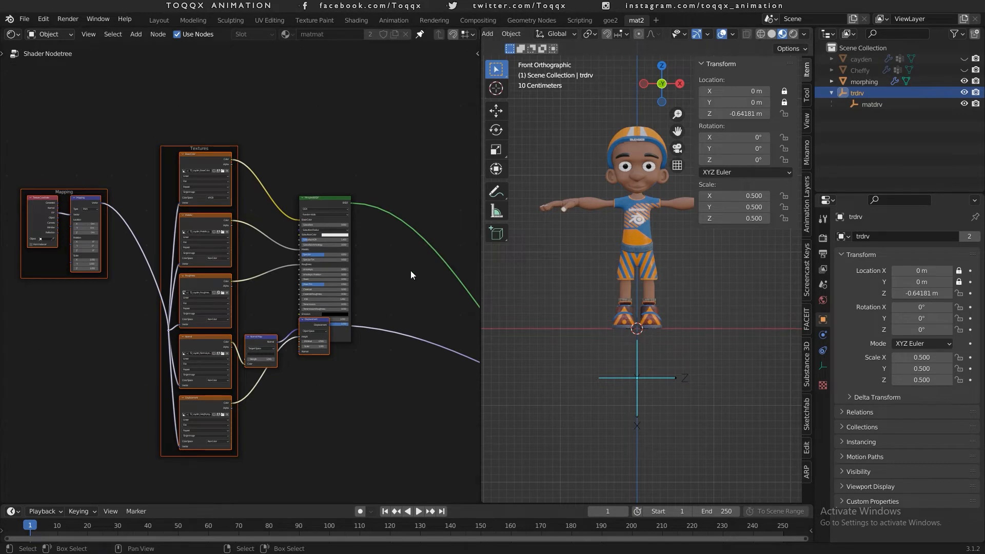
pyautogui.moveTo(412, 275); pyautogui.dragTo(245, 205, button='middle')
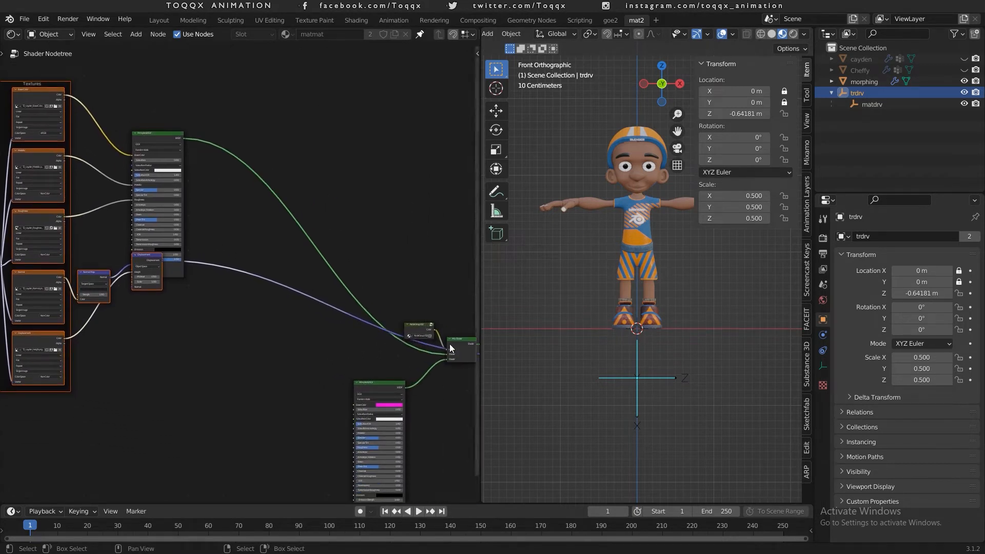
pyautogui.moveTo(442, 303); pyautogui.dragTo(272, 210, button='middle')
pyautogui.moveTo(343, 273); pyautogui.dragTo(207, 271)
pyautogui.scroll(-2, 245, 294)
pyautogui.scroll(-4, 245, 293)
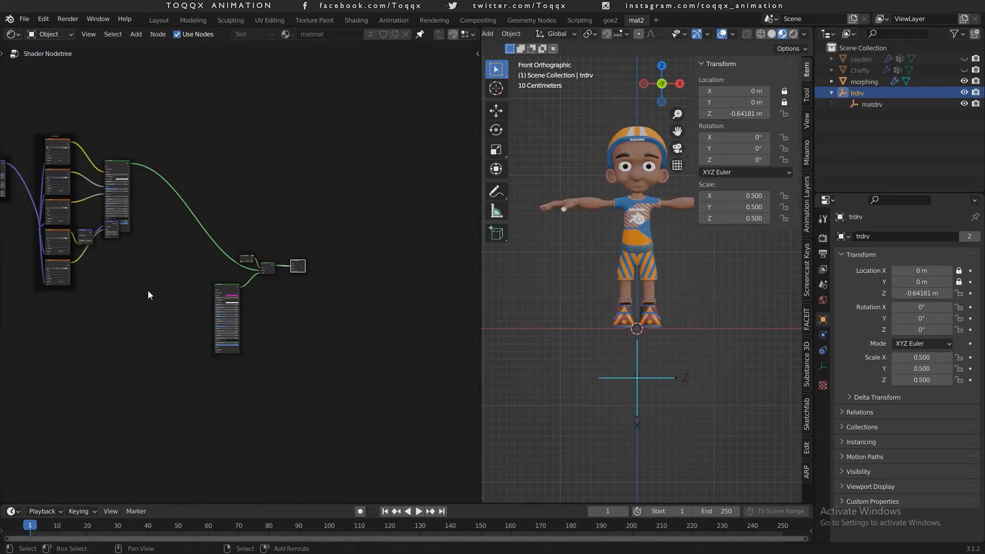
# Place the cayden Displacement node below the Normal Map node and connect its output to the Normal Map's Strength
pyautogui.moveTo(165, 288); pyautogui.dragTo(285, 326, button='middle')
pyautogui.scroll(9, 393, 298)
pyautogui.moveTo(356, 215); pyautogui.dragTo(304, 298)
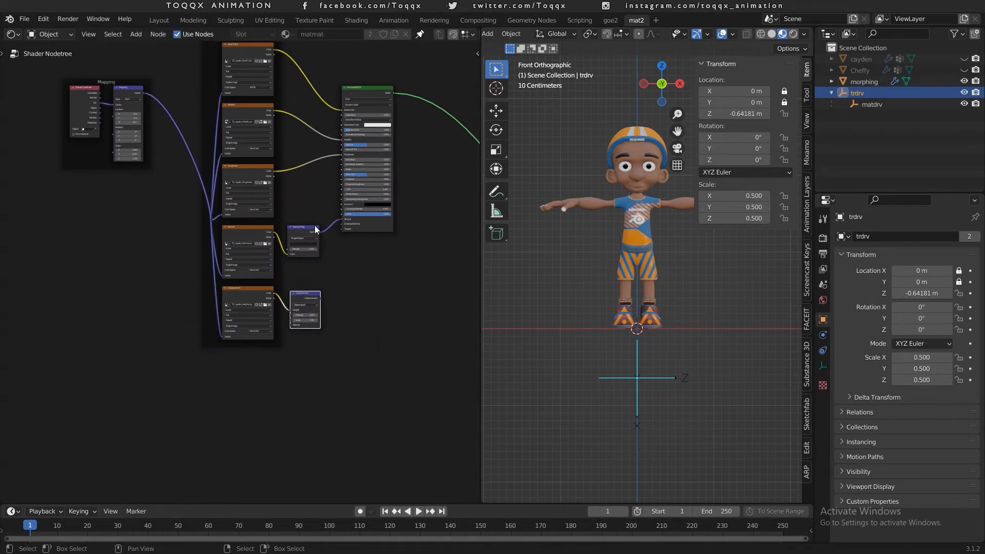
pyautogui.scroll(4, 310, 239)
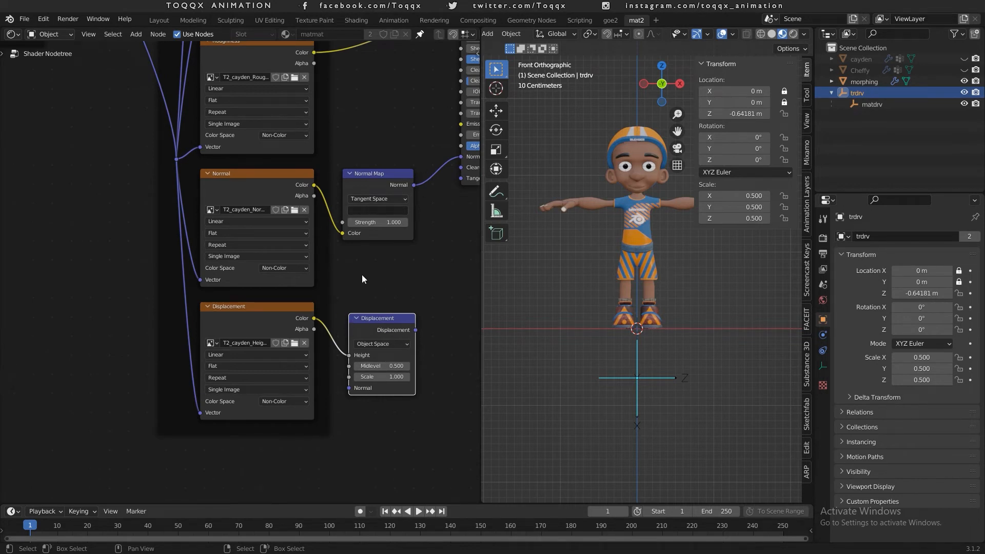
pyautogui.moveTo(382, 180); pyautogui.dragTo(404, 178)
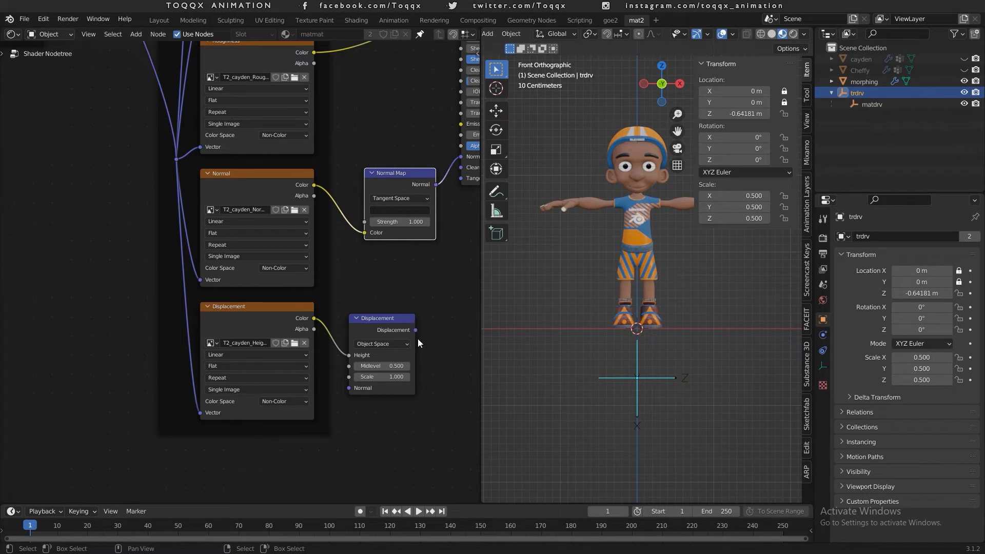
pyautogui.moveTo(415, 330)
pyautogui.mouseDown()
pyautogui.moveTo(396, 281)
pyautogui.moveTo(351, 232)
pyautogui.moveTo(364, 221)
pyautogui.mouseUp()
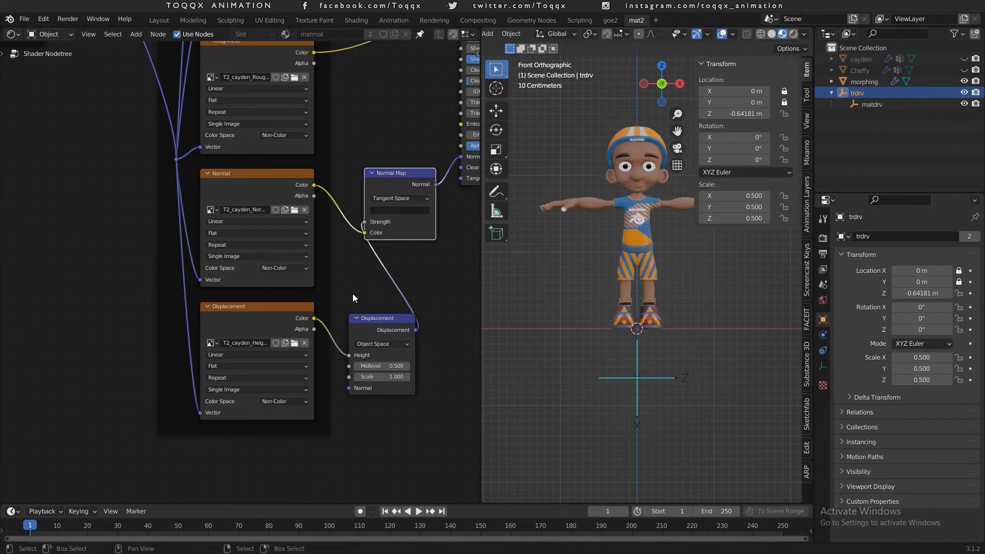
# Move the magenta Principled BSDF node down and away from the cayden nodes to make room for its textures
pyautogui.scroll(-4, 410, 314)
pyautogui.moveTo(408, 303); pyautogui.dragTo(71, 288, button='middle')
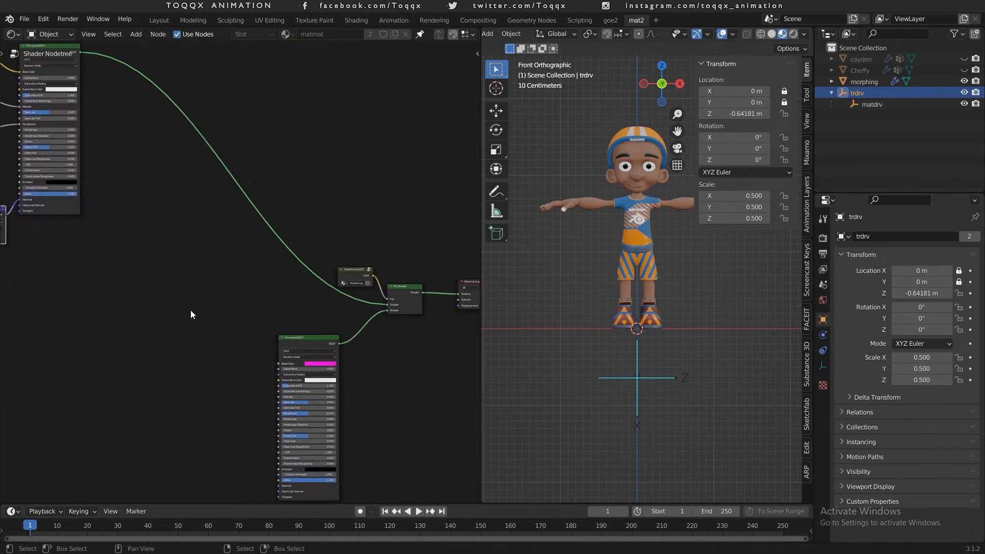
pyautogui.scroll(-4, 193, 314)
pyautogui.moveTo(194, 314); pyautogui.dragTo(313, 189, button='middle')
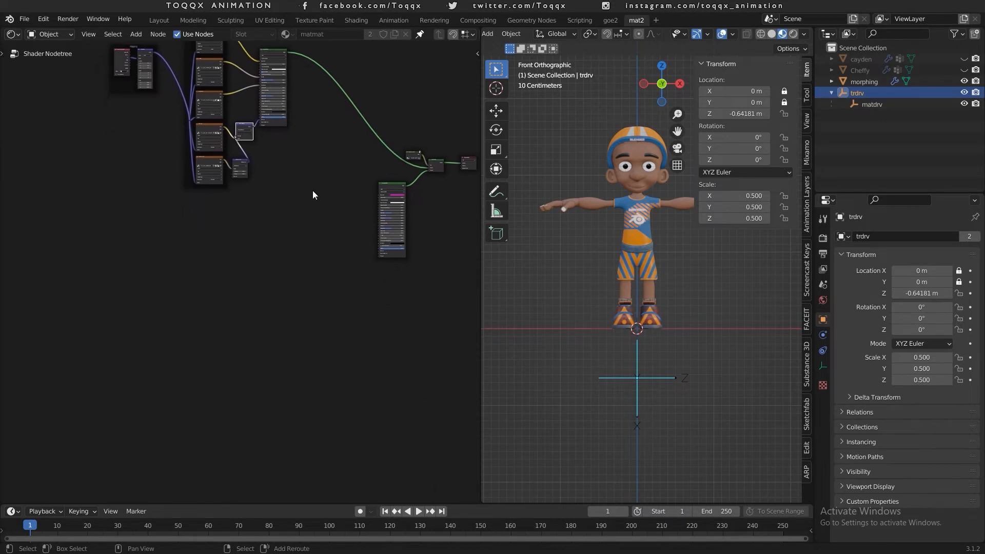
pyautogui.moveTo(390, 186); pyautogui.dragTo(301, 274)
pyautogui.scroll(4, 338, 288)
pyautogui.moveTo(347, 287); pyautogui.dragTo(256, 119, button='middle')
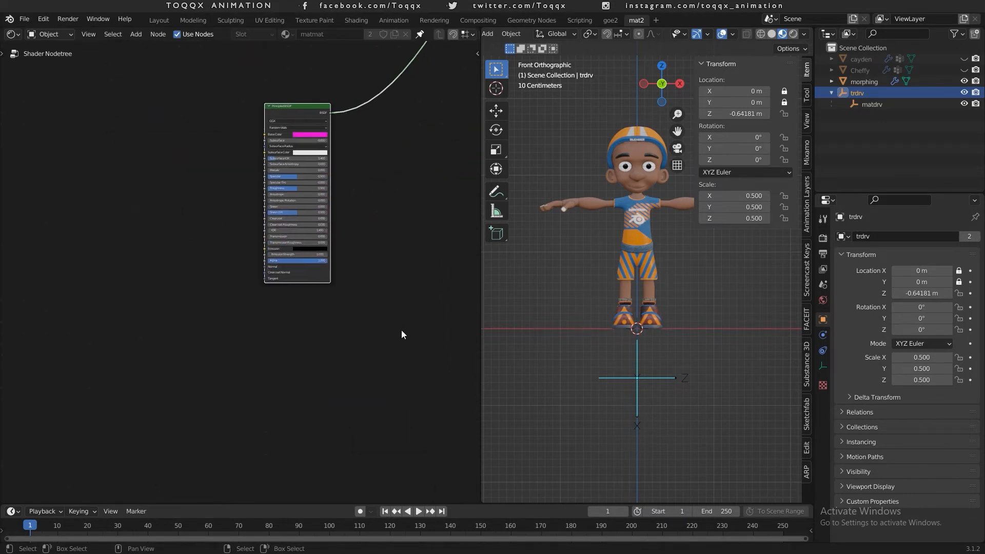
pyautogui.scroll(3, 402, 333)
pyautogui.moveTo(377, 233); pyautogui.dragTo(431, 375, button='middle')
pyautogui.scroll(1, 425, 373)
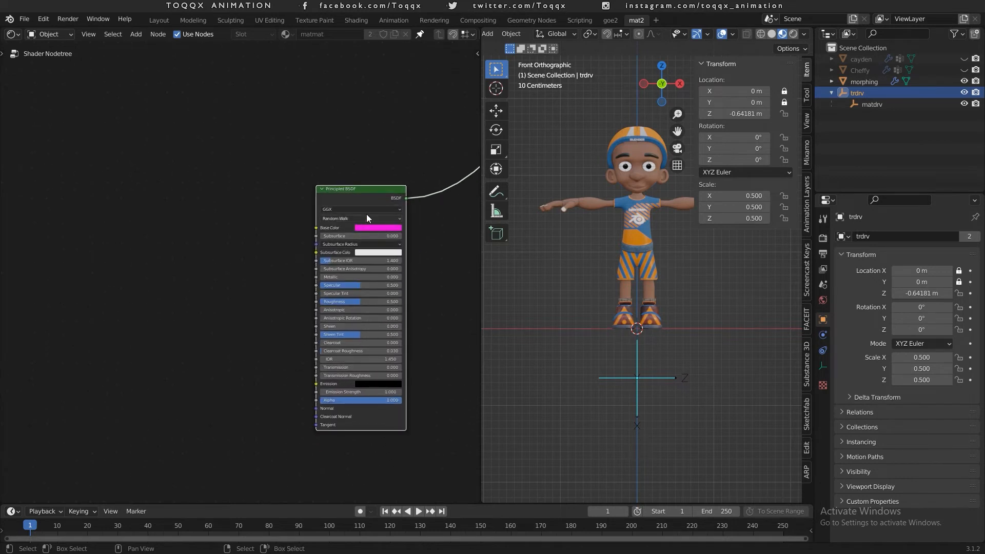
# Add the six T2_cheffy texture files, BaseColor to Roughness, to the magenta Principled BSDF as a Principled texture set
pyautogui.hotkey('ctrl', 'shift', 't')
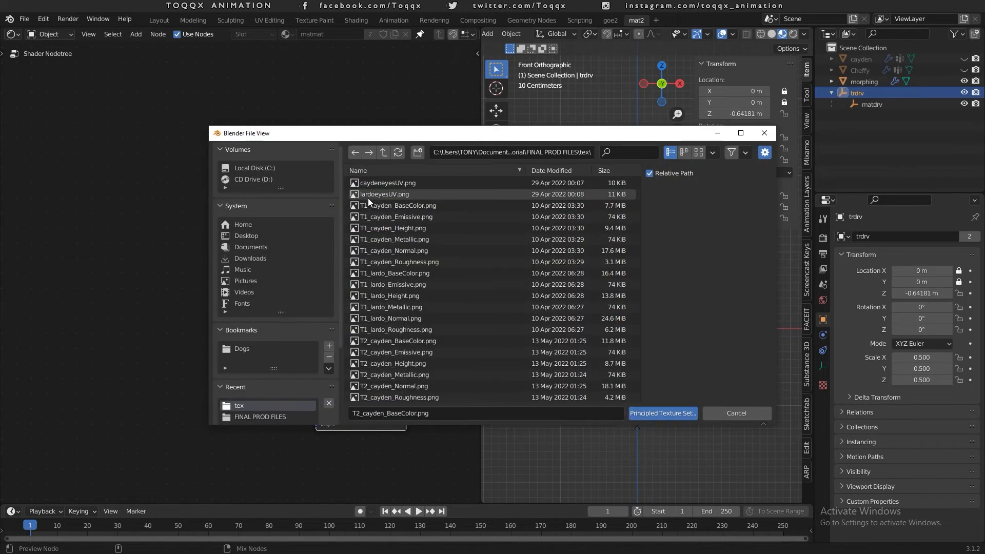
pyautogui.scroll(-2, 407, 321)
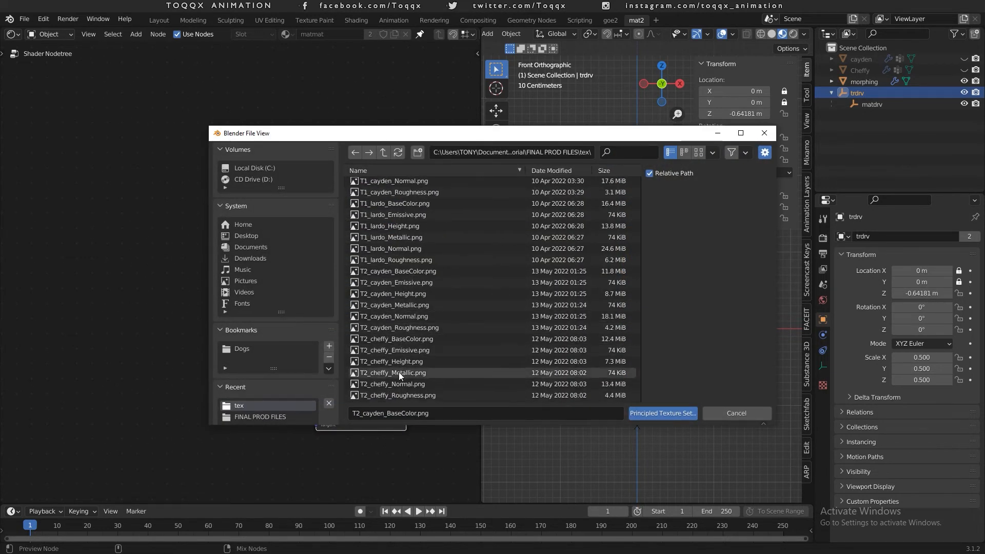
pyautogui.click(390, 339)
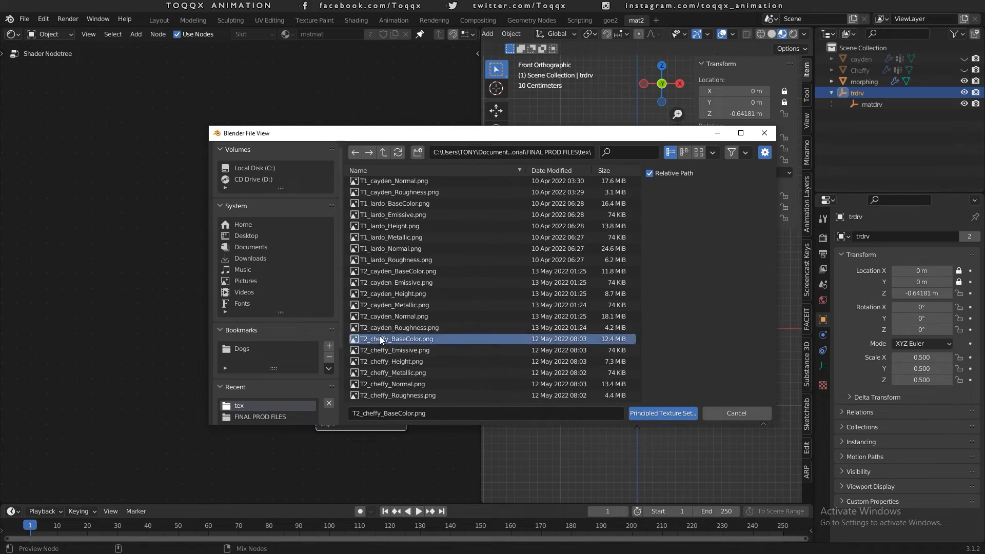
pyautogui.keyDown('shift'); pyautogui.click(391, 394); pyautogui.keyUp('shift')
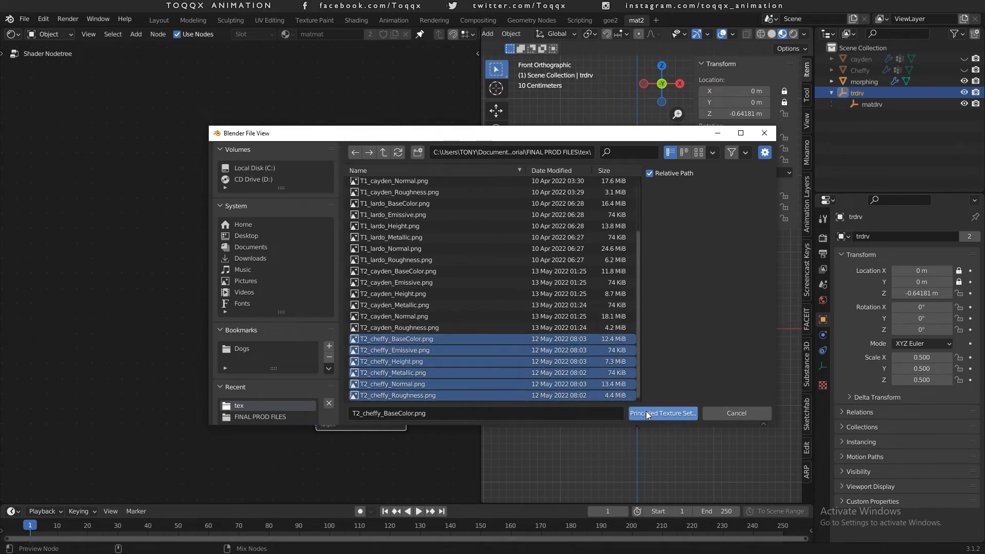
pyautogui.click(661, 413)
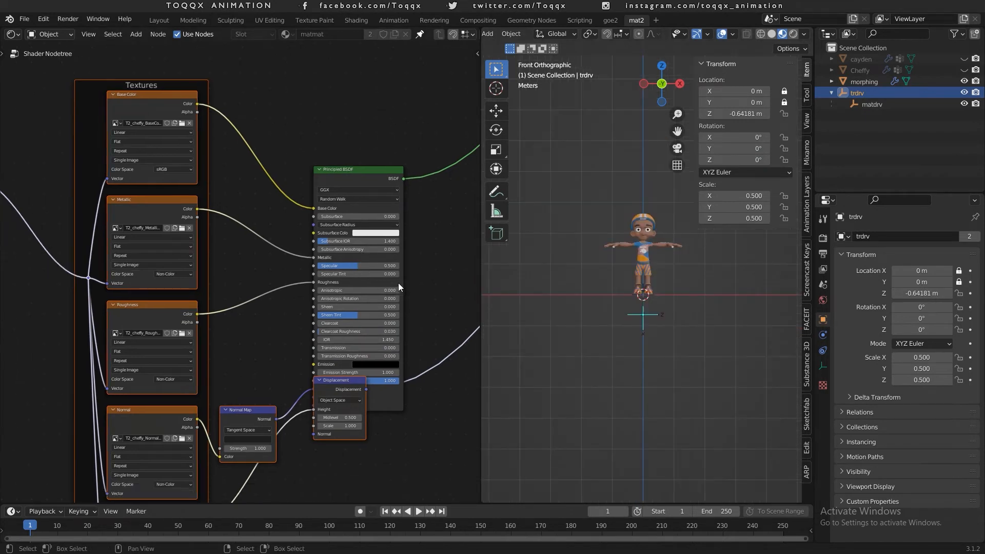
# Disconnect the cheffy Displacement node from the Material Output's displacement input
pyautogui.moveTo(426, 286); pyautogui.dragTo(333, 277, button='middle')
pyautogui.scroll(-4, 334, 277)
pyautogui.scroll(-2, 424, 213)
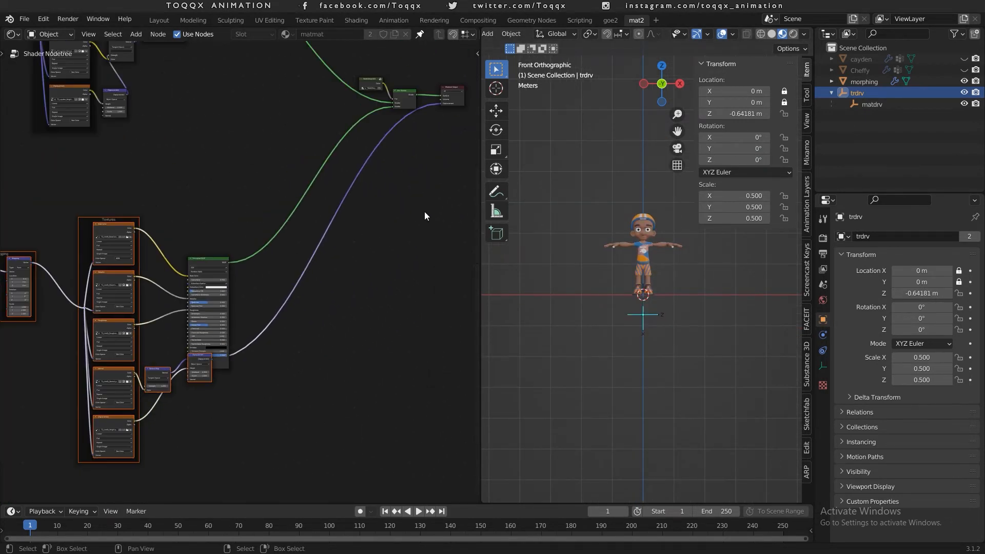
pyautogui.moveTo(424, 211); pyautogui.dragTo(378, 309, button='middle')
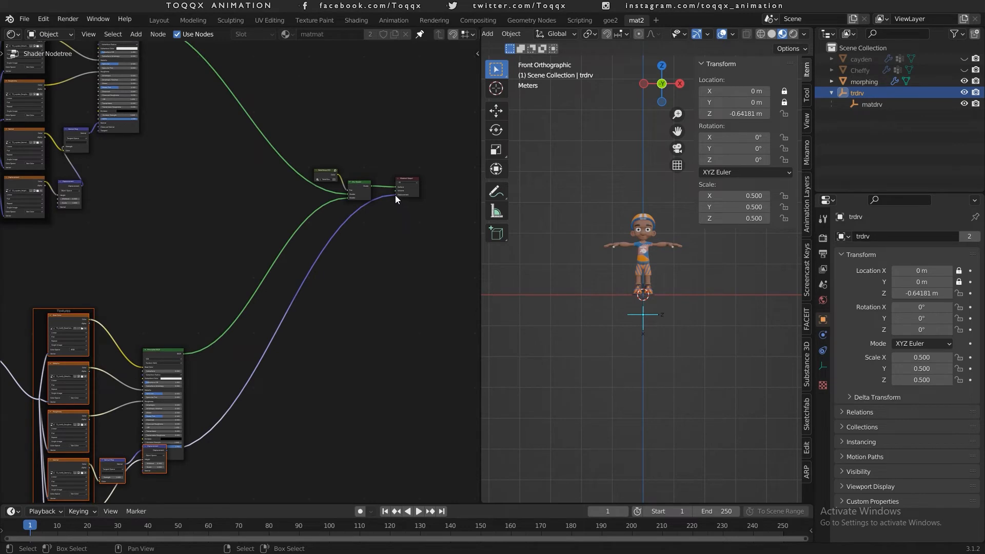
pyautogui.moveTo(396, 195); pyautogui.dragTo(364, 301)
# Place the cheffy Displacement node below the Normal Map, connect it to the Normal Map's Strength, and shift the Normal Map toward the shader
pyautogui.moveTo(365, 301); pyautogui.dragTo(492, 95, button='middle')
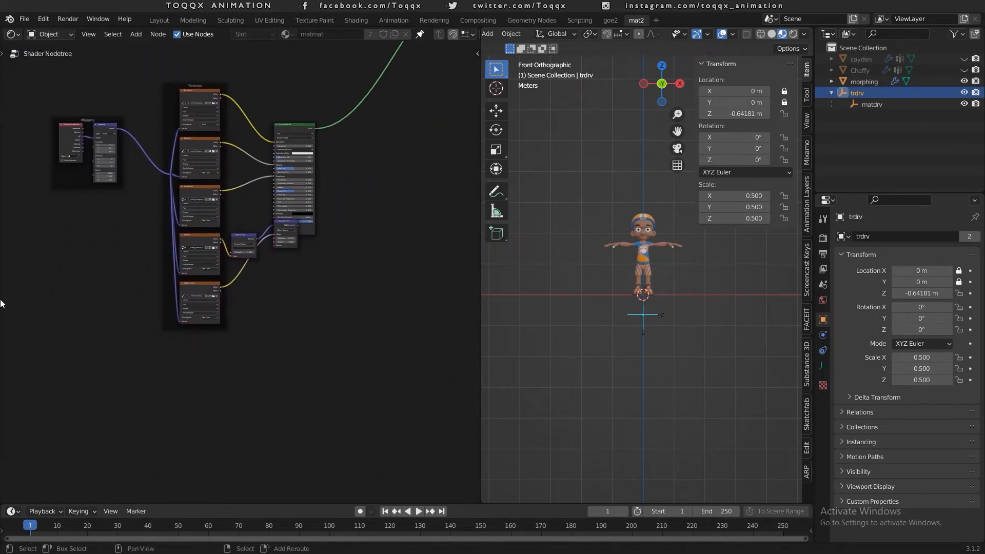
pyautogui.scroll(4, 152, 273)
pyautogui.moveTo(291, 210); pyautogui.dragTo(213, 218)
pyautogui.scroll(3, 237, 285)
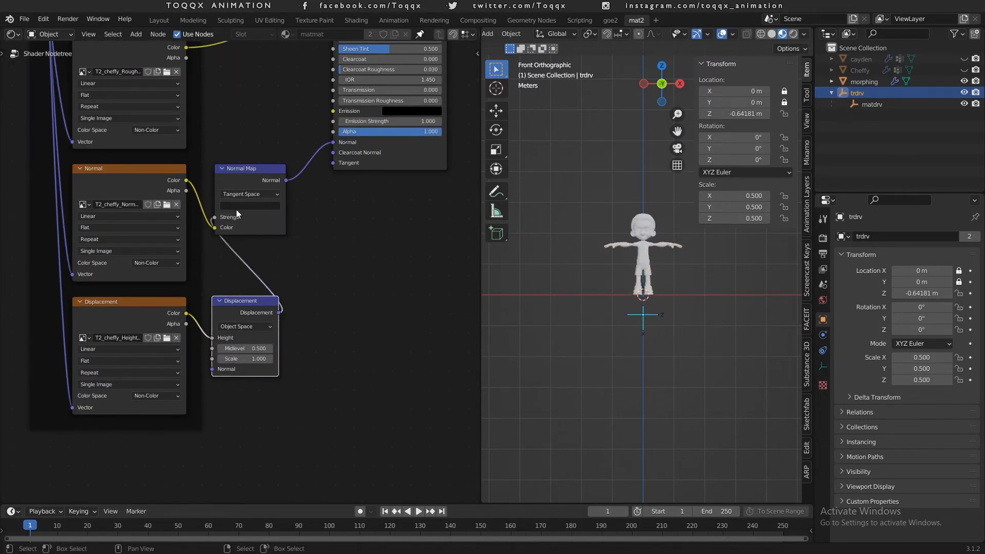
pyautogui.moveTo(248, 177); pyautogui.dragTo(293, 179)
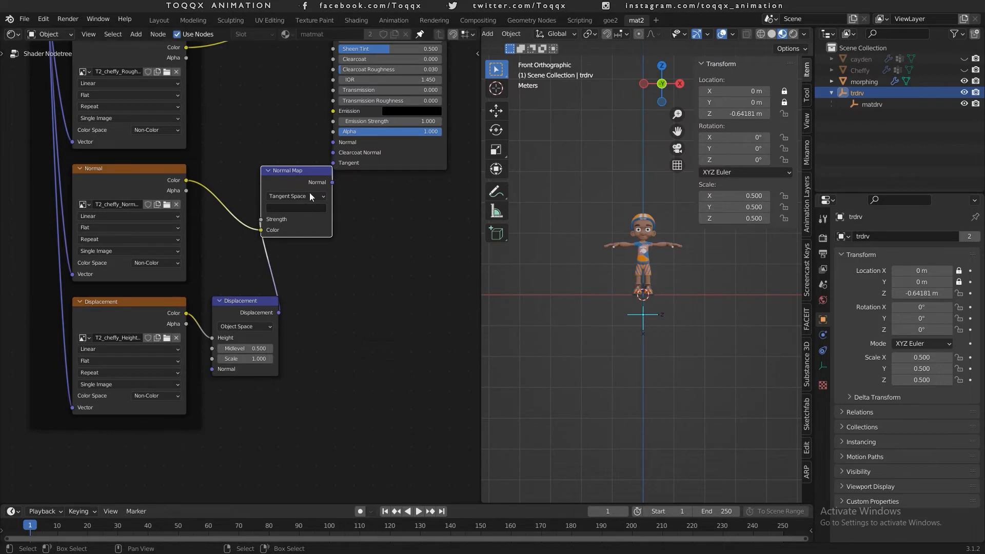
# Move the trdrv empty up to about 4.23 m on Z to test the textured transition between the two characters
pyautogui.scroll(-6, 393, 279)
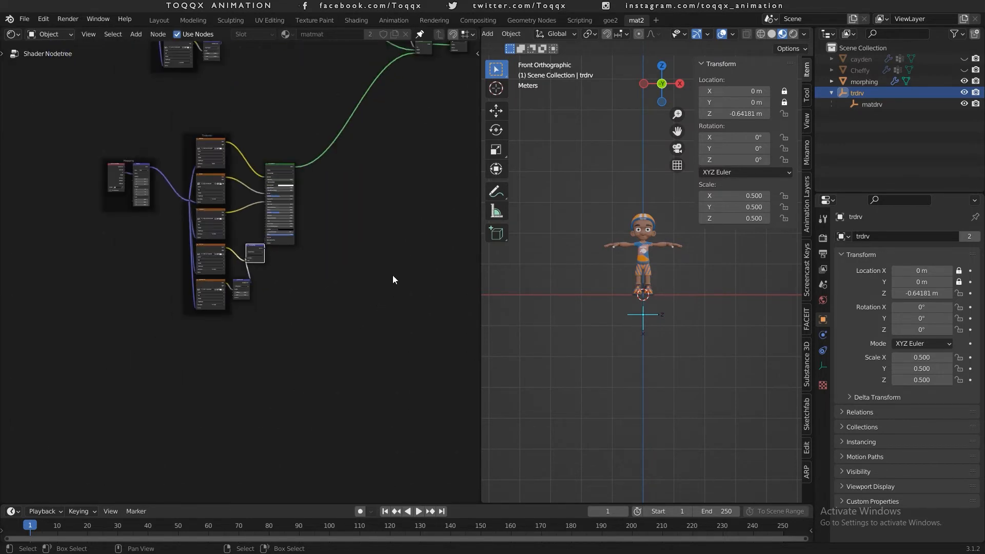
pyautogui.moveTo(402, 134); pyautogui.dragTo(358, 329, button='middle')
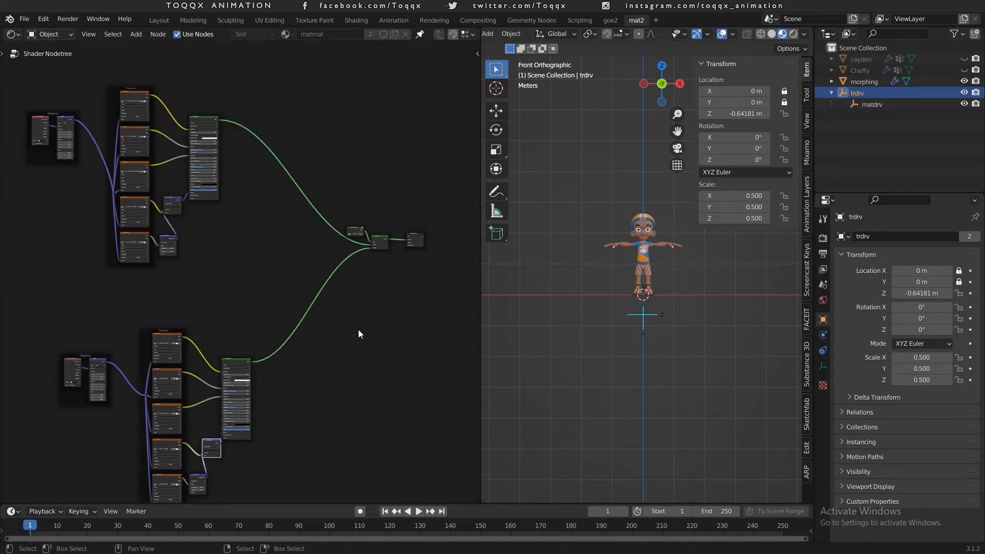
pyautogui.scroll(4, 358, 329)
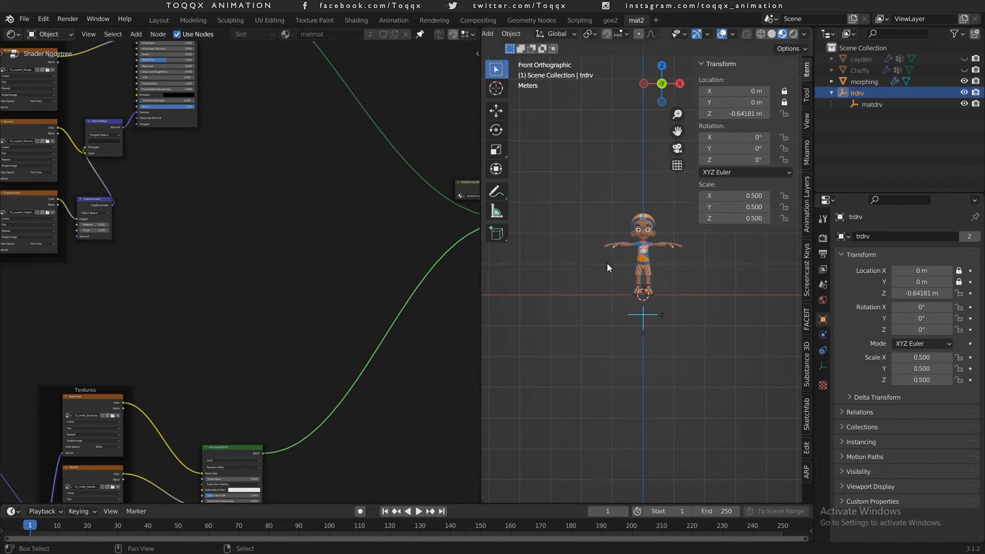
pyautogui.keyDown('shift'); pyautogui.moveTo(607, 263); pyautogui.dragTo(645, 270, button='middle'); pyautogui.keyUp('shift')
pyautogui.scroll(5, 567, 278)
pyautogui.press('g')
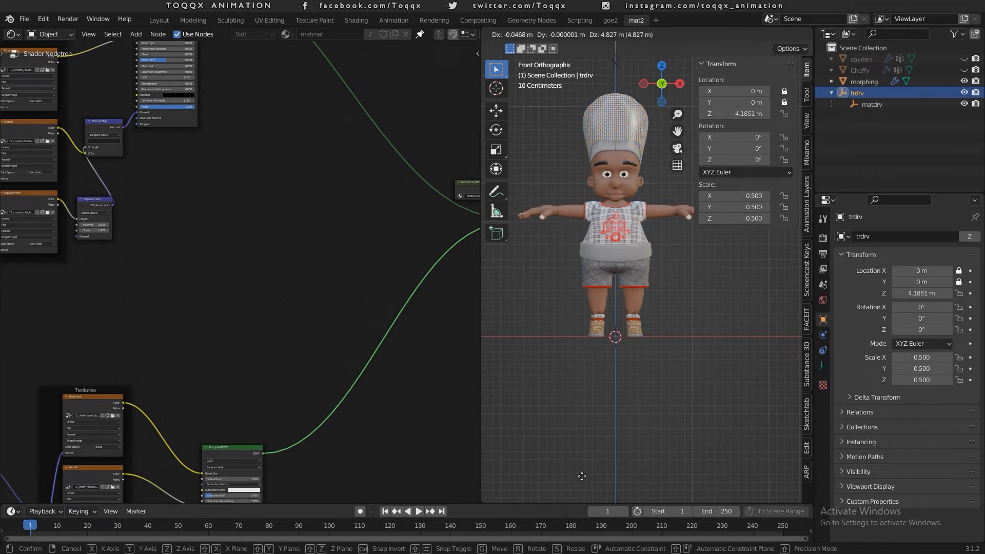
pyautogui.click(582, 476)
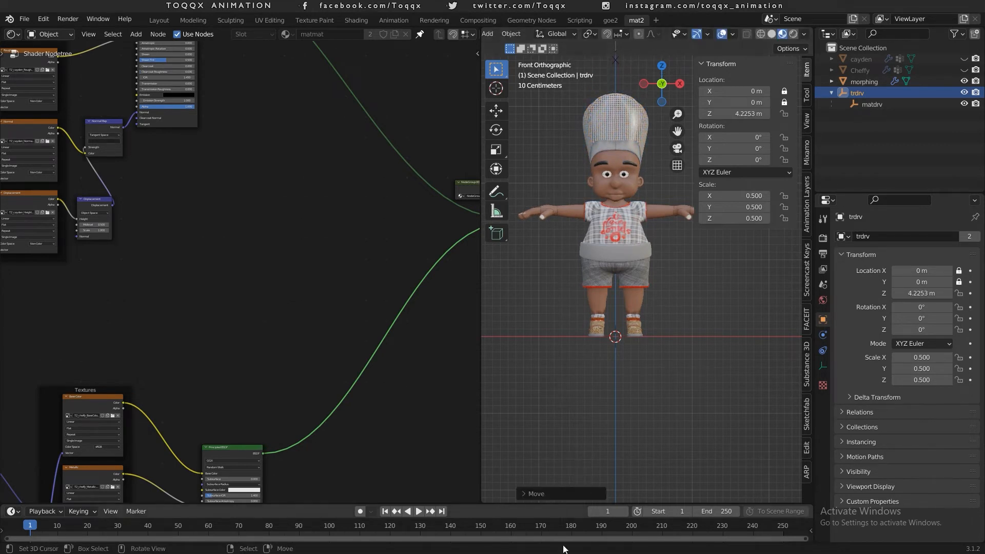
pyautogui.scroll(-5, 332, 380)
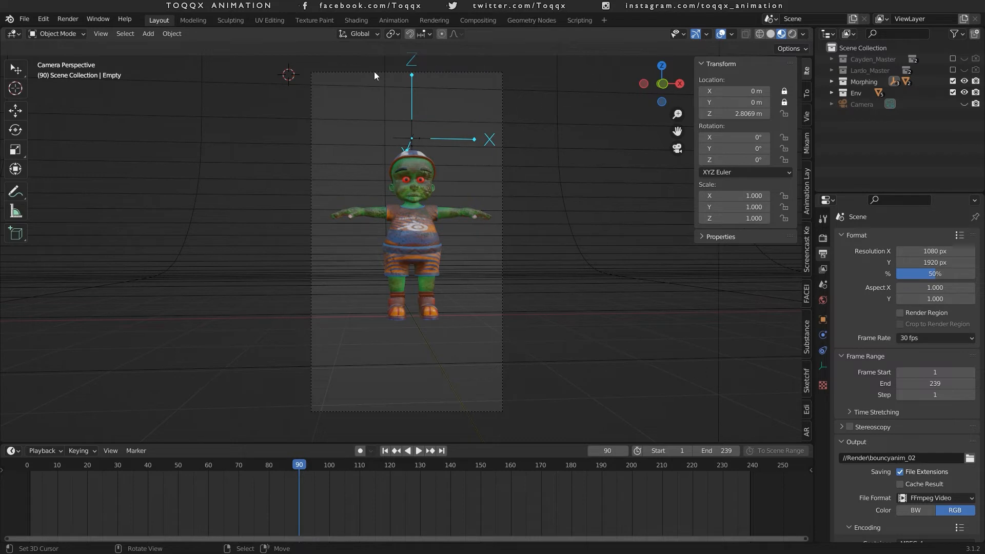
# Add a further Layout workspace from the General presets
pyautogui.click(605, 21)
pyautogui.moveTo(610, 41)
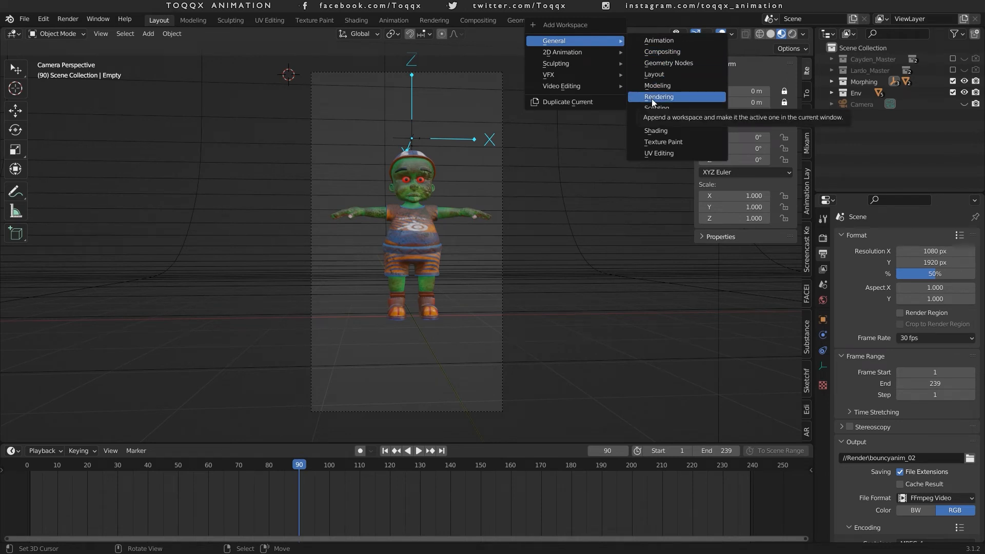
pyautogui.click(656, 75)
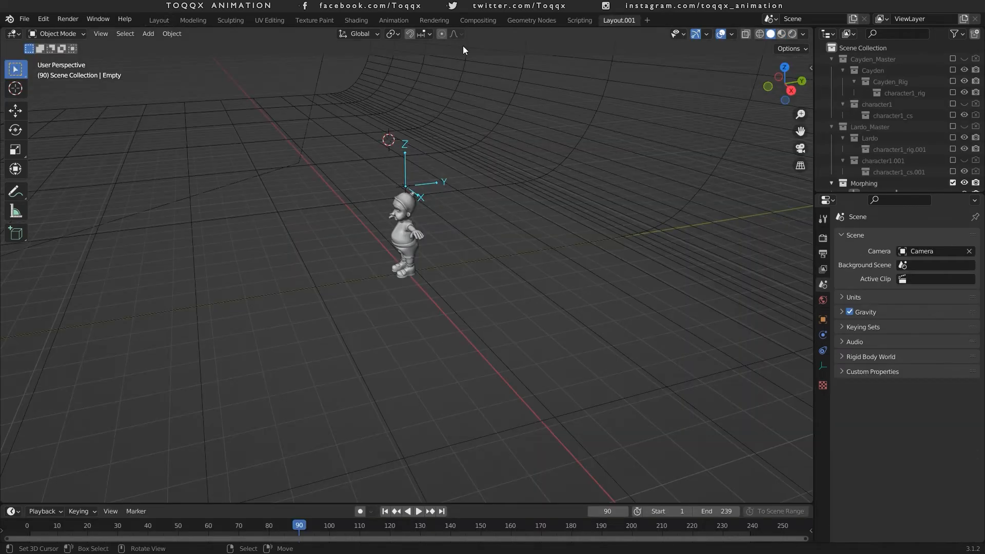
# Split the 3D viewport vertically and turn the first half into a Geometry Node Editor
pyautogui.rightClick(535, 27)
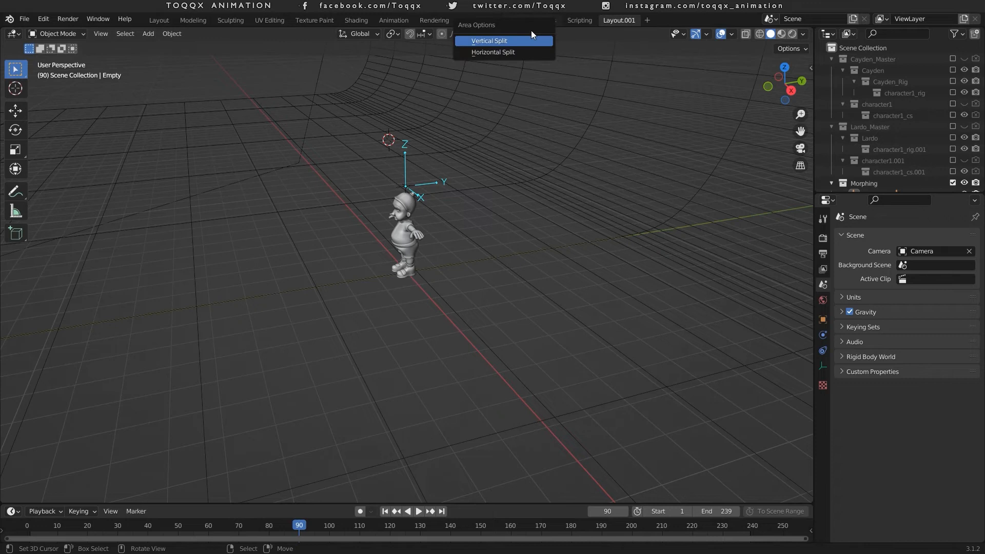
pyautogui.click(497, 41)
pyautogui.click(489, 78)
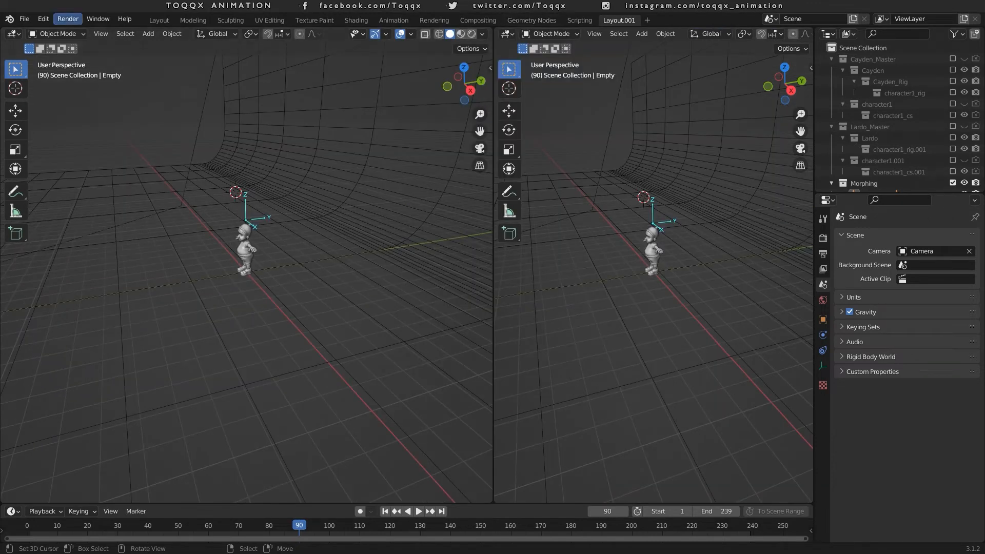
pyautogui.click(18, 36)
pyautogui.click(57, 126)
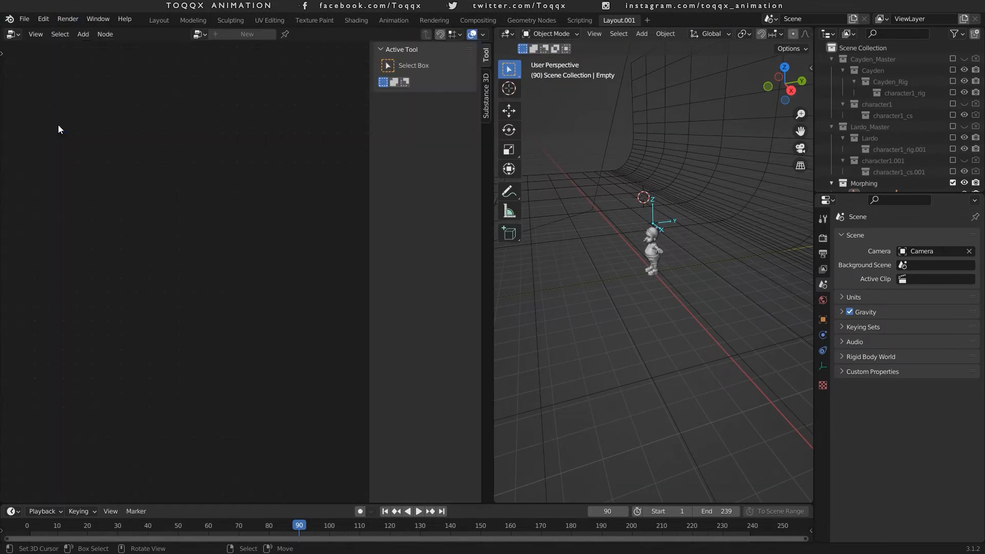
# Select the morph_animation character, pin its Geometry Nodes tree, and hide the node editor's sidebar
pyautogui.click(646, 232)
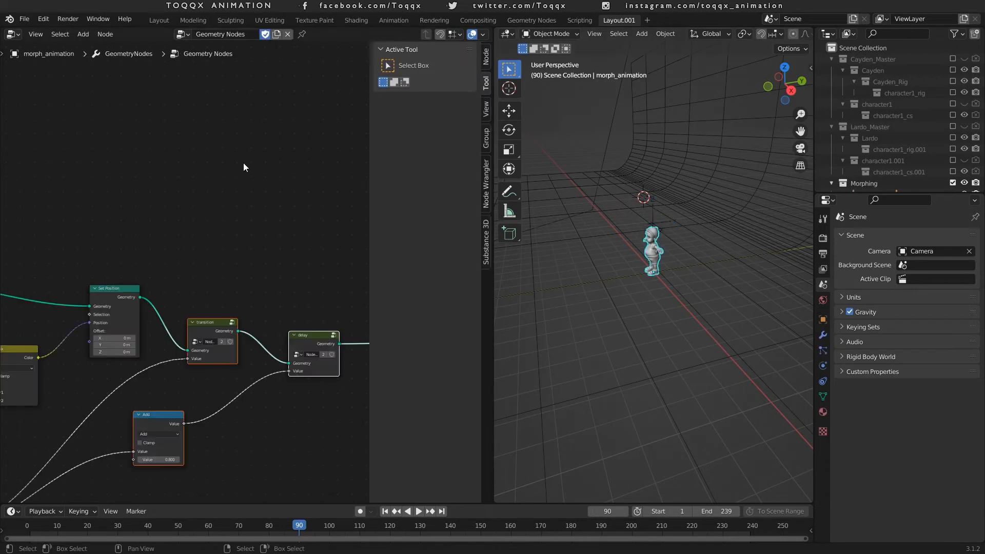
pyautogui.click(302, 34)
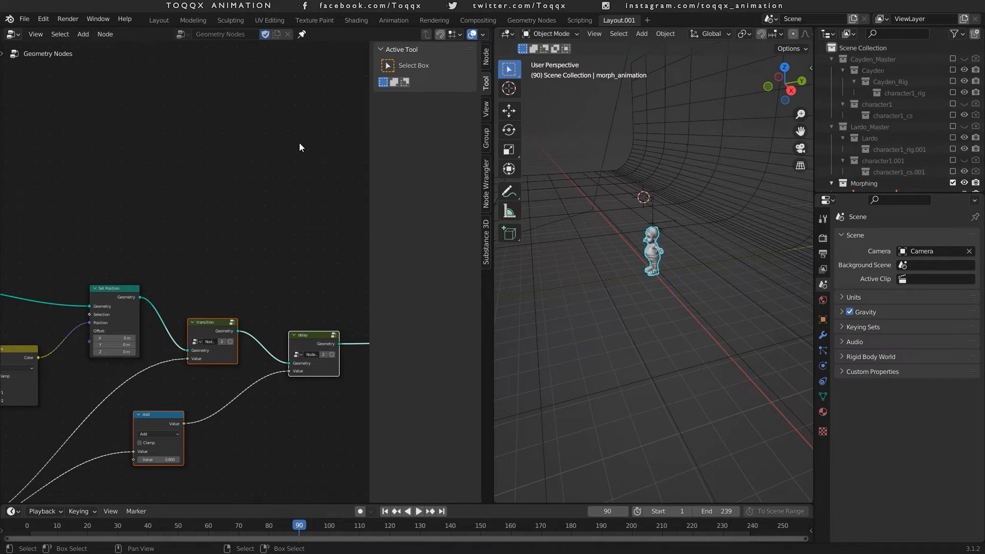
pyautogui.press('n')
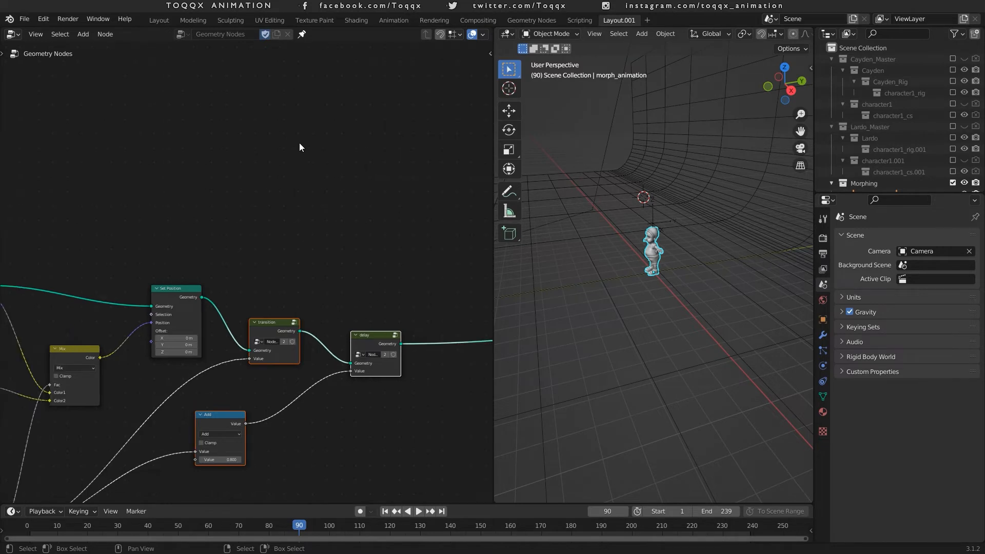
pyautogui.scroll(-5, 279, 170)
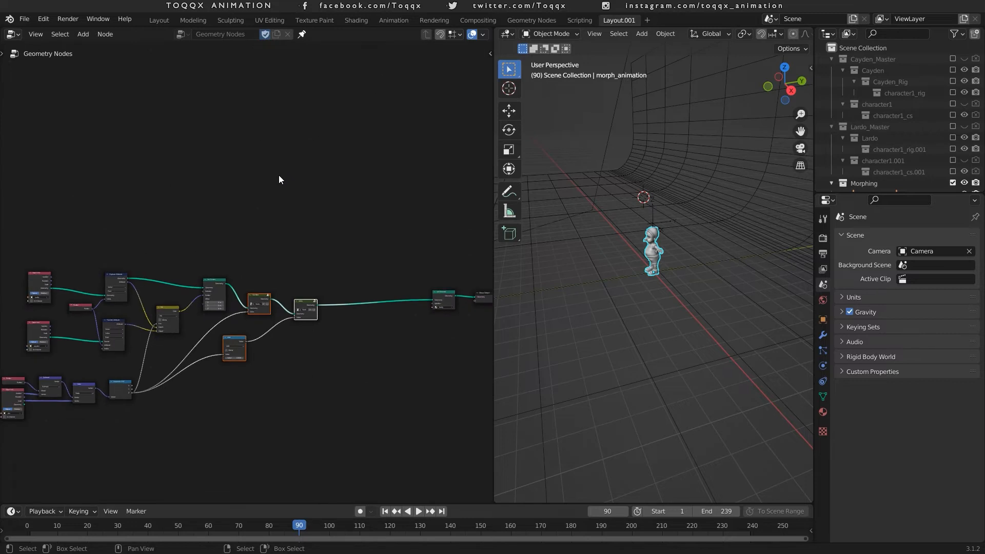
pyautogui.moveTo(294, 227); pyautogui.dragTo(330, 132, button='middle')
pyautogui.scroll(3, 272, 231)
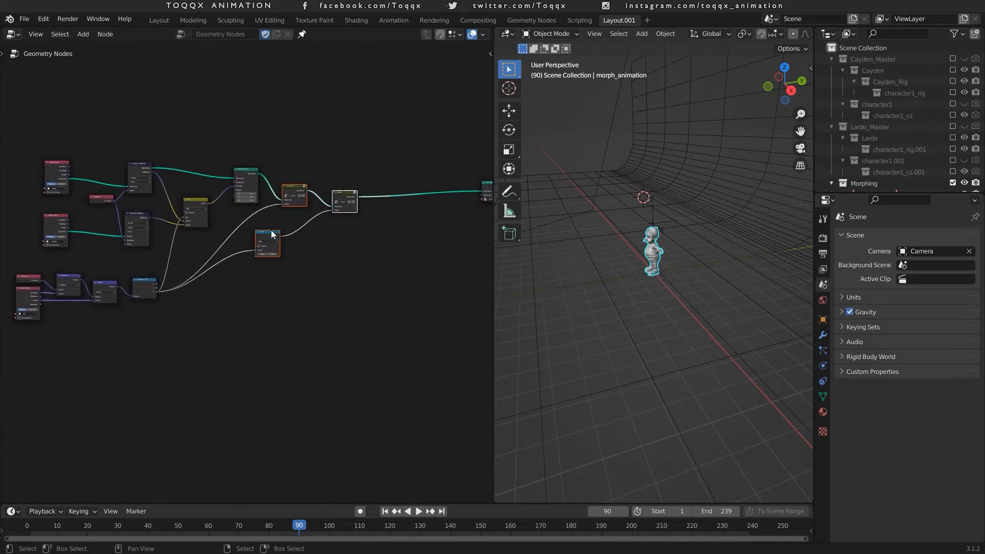
pyautogui.moveTo(199, 196); pyautogui.dragTo(259, 304, button='middle')
# Set the viewport to front view, collapse the expanded collections in the scene hierarchy, and exclude the Env collection from the view layer
pyautogui.scroll(8, 622, 268)
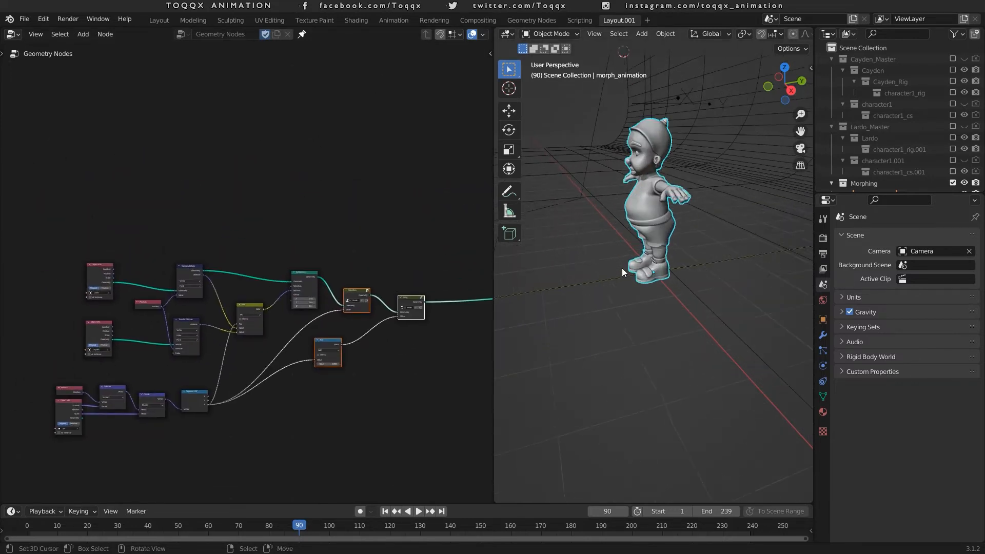
pyautogui.scroll(-3, 620, 266)
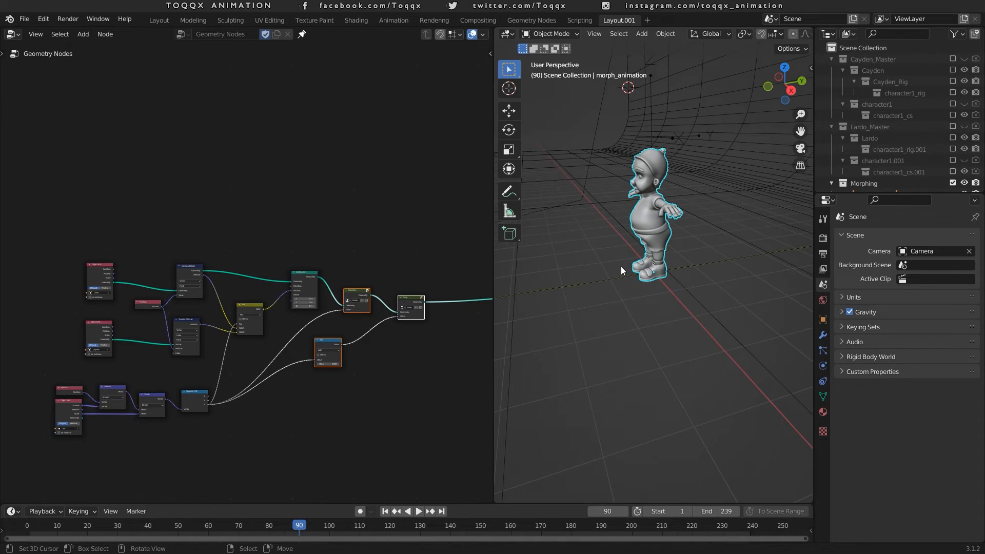
pyautogui.press('KP_1')
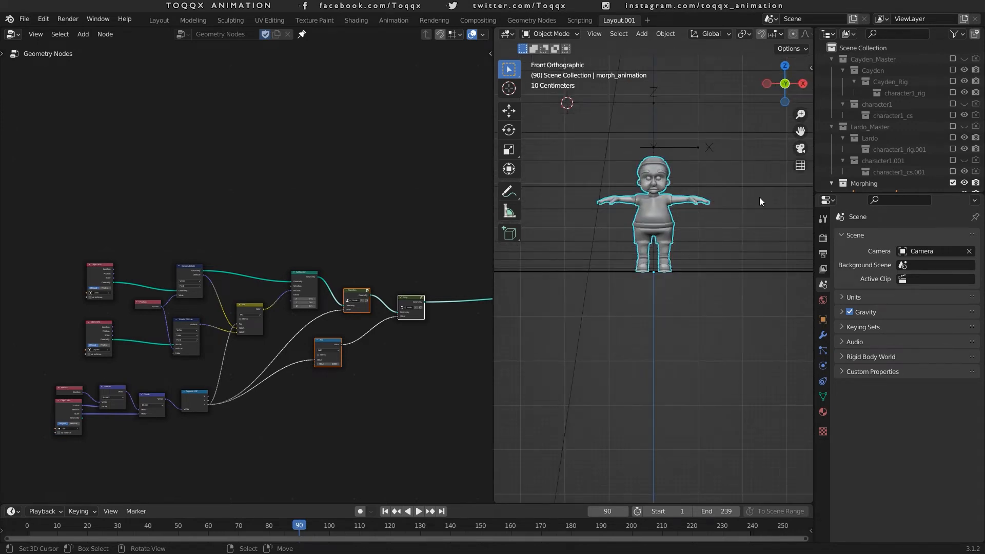
pyautogui.click(827, 59)
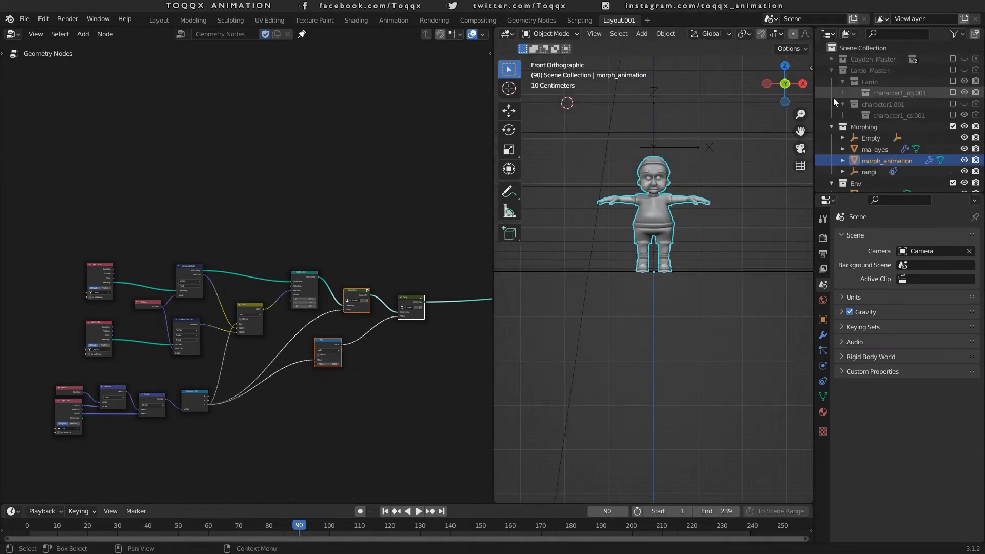
pyautogui.click(830, 128)
pyautogui.click(831, 70)
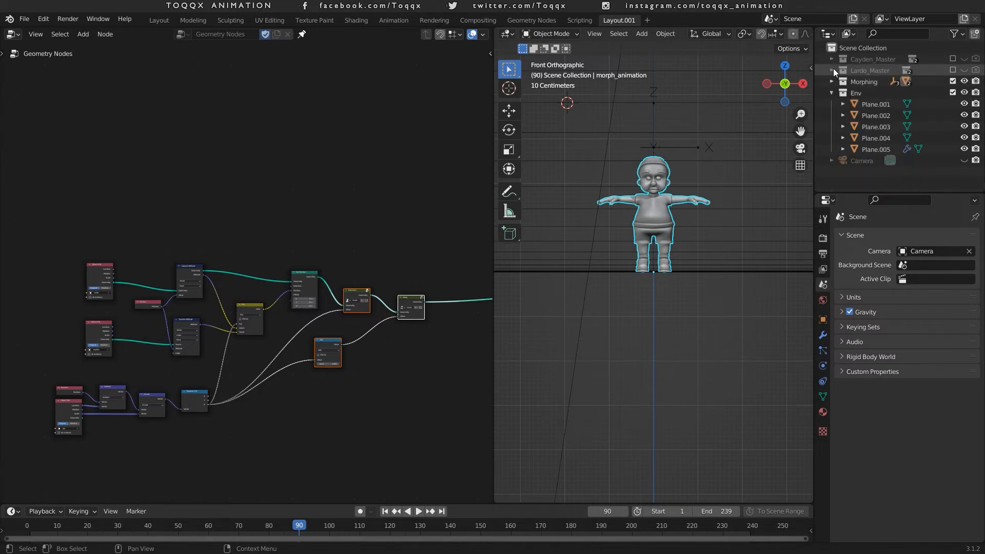
pyautogui.click(953, 92)
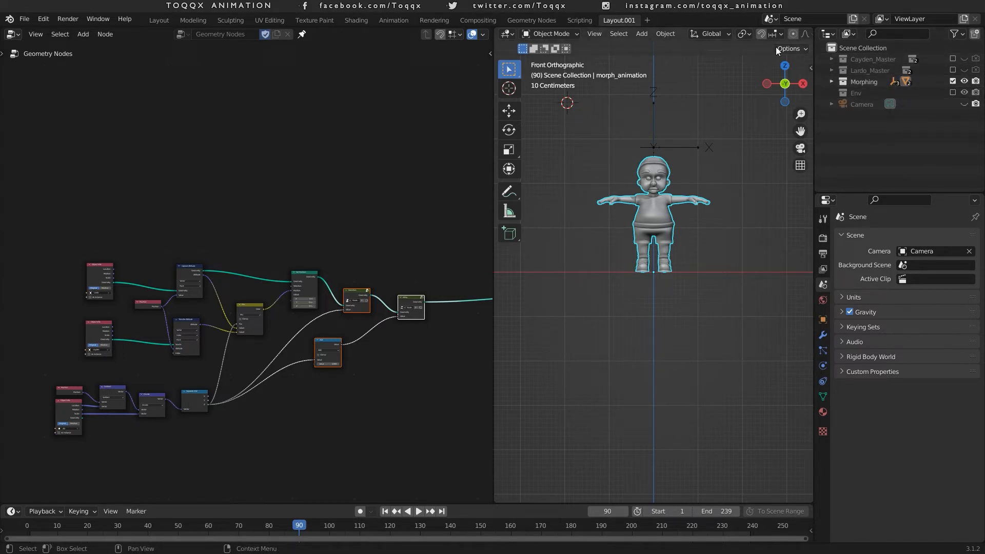
# Switch the 3D viewport to Material Preview shading and frame the textured character
pyautogui.scroll(-6, 775, 38)
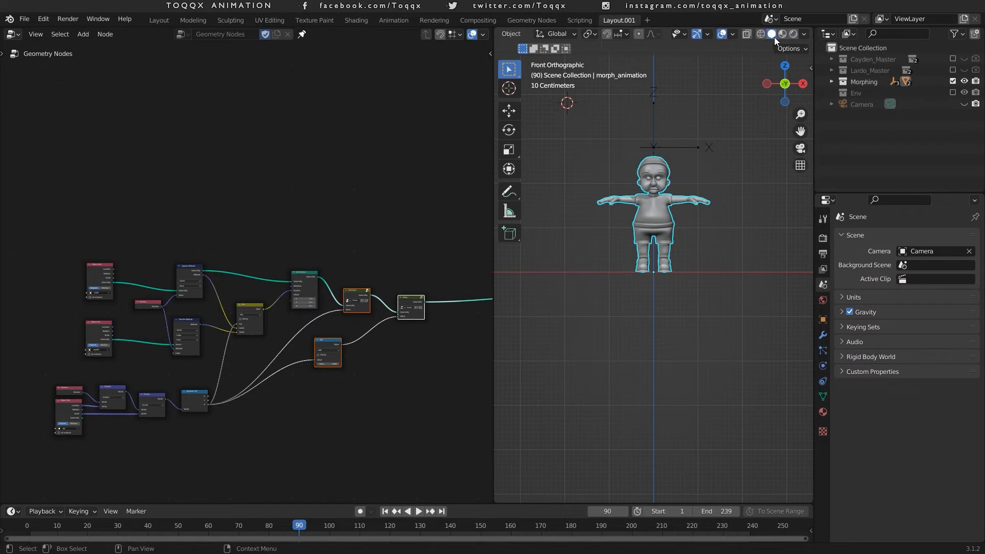
pyautogui.click(781, 34)
pyautogui.scroll(2, 656, 227)
pyautogui.scroll(4, 649, 236)
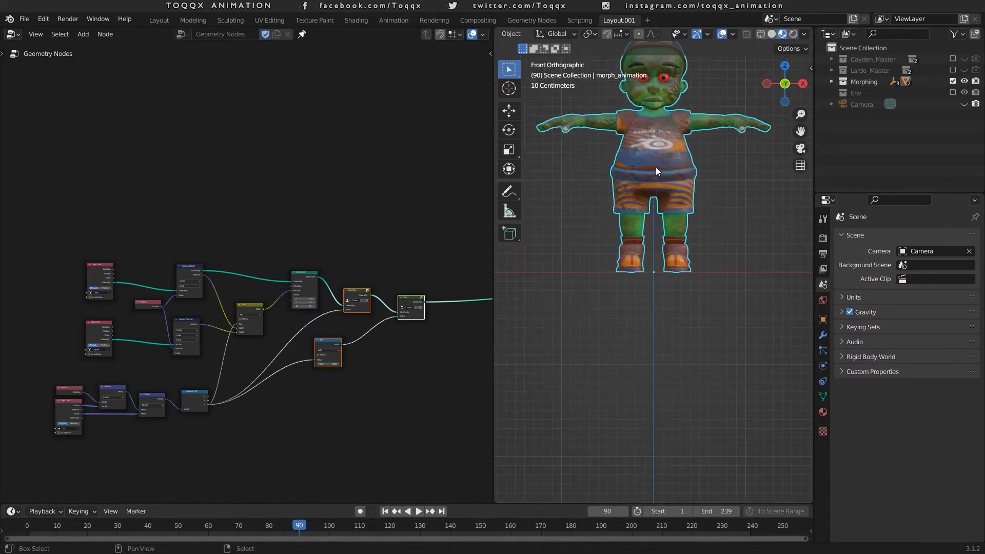
pyautogui.scroll(-1, 650, 246)
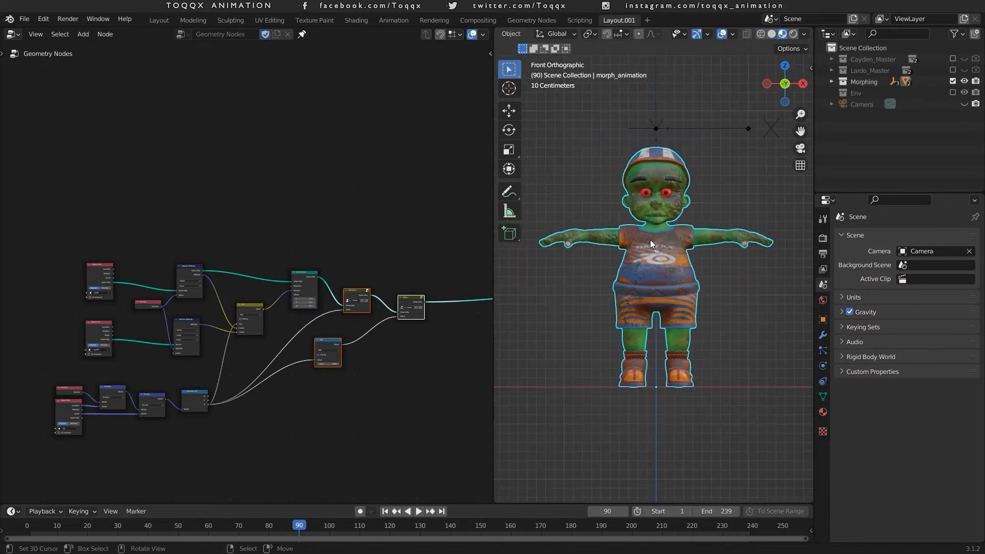
# Try moving the Empty down through the character to preview the morph between the two shapes
pyautogui.click(718, 101)
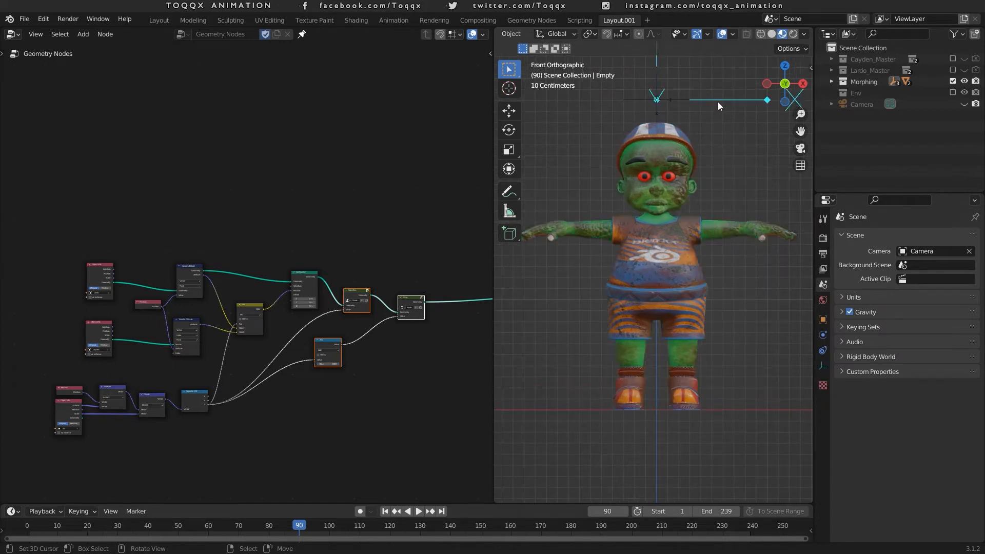
pyautogui.press('g')
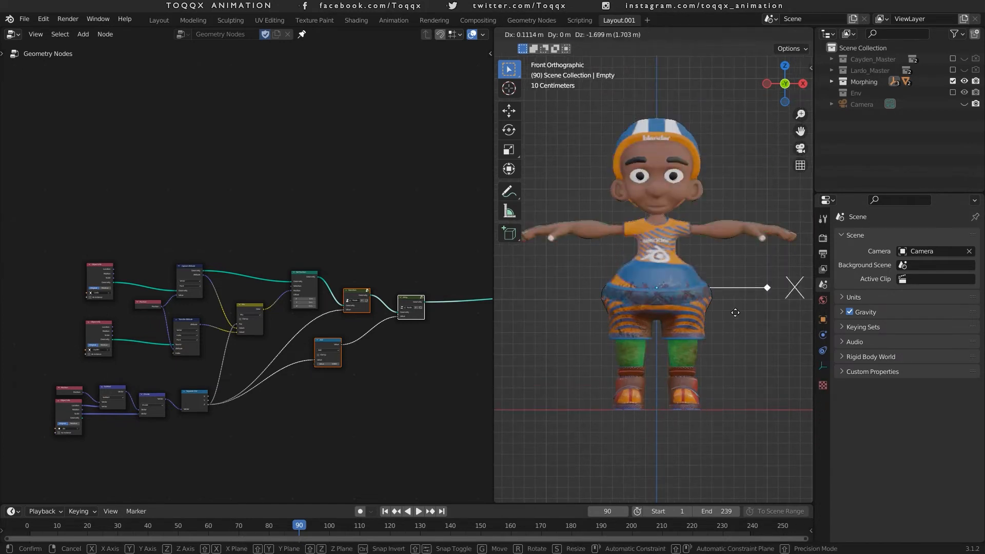
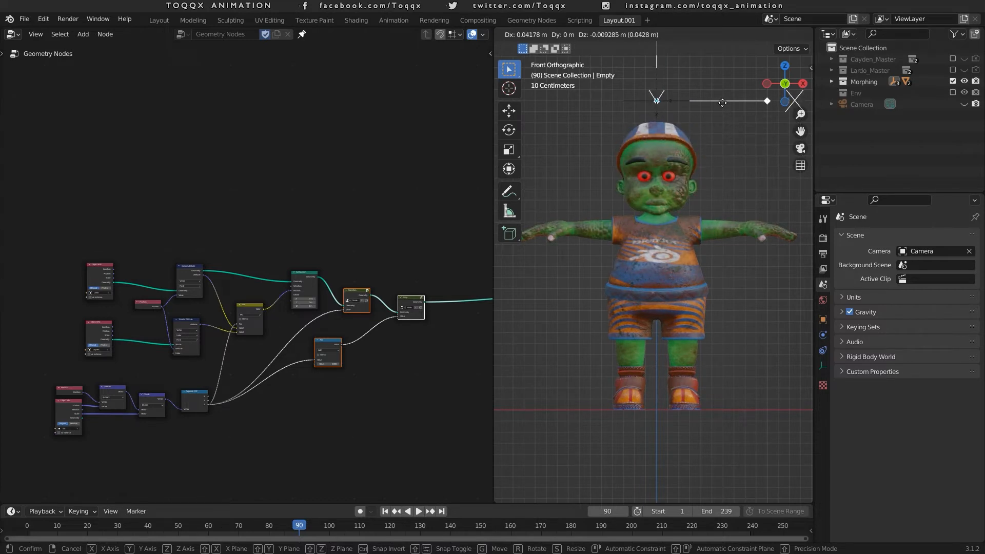
pyautogui.click(722, 103)
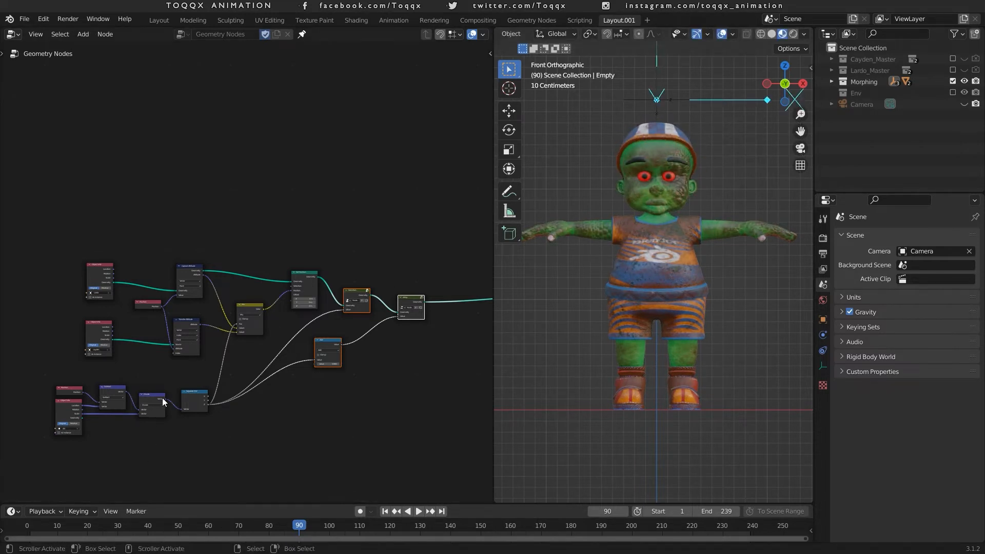
# Swap the Object Info geometry links so cayden feeds Capture Attribute's Geometry and Lardo feeds Transfer Attribute's Source
pyautogui.scroll(1, 162, 398)
pyautogui.moveTo(162, 398); pyautogui.dragTo(277, 340, button='middle')
pyautogui.scroll(6, 308, 349)
pyautogui.scroll(6, 309, 349)
pyautogui.moveTo(377, 393); pyautogui.dragTo(319, 408)
pyautogui.moveTo(387, 220); pyautogui.dragTo(210, 264)
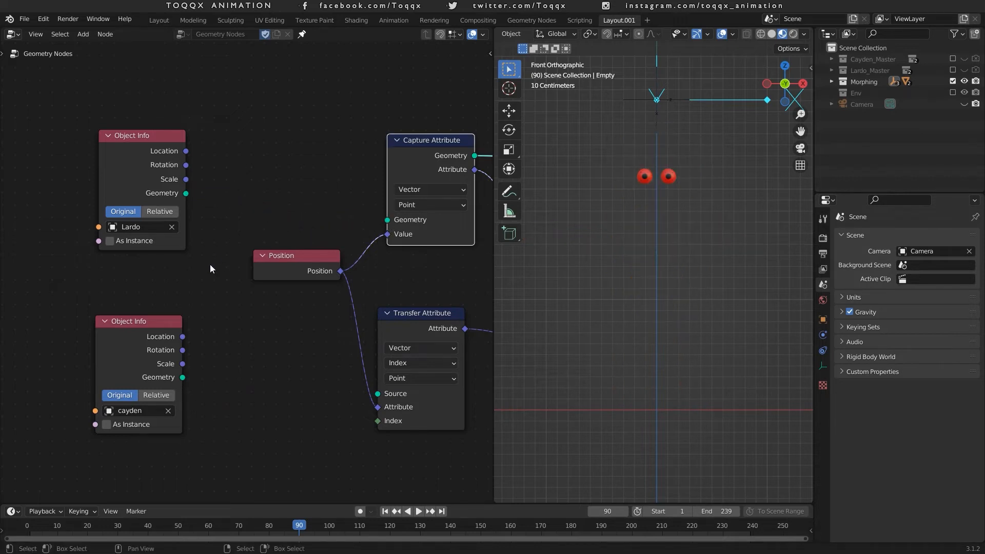
pyautogui.moveTo(183, 377); pyautogui.dragTo(365, 223)
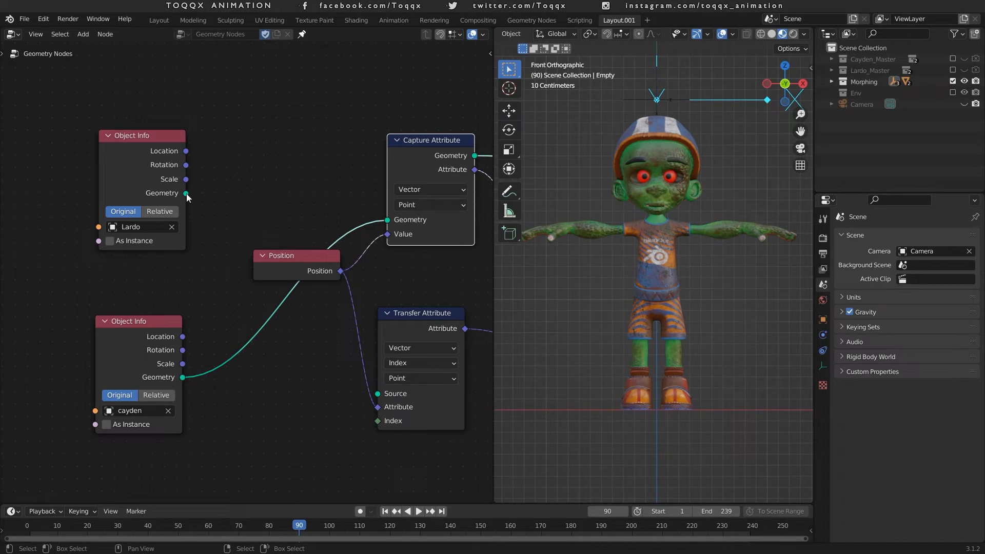
pyautogui.moveTo(186, 193); pyautogui.dragTo(383, 396)
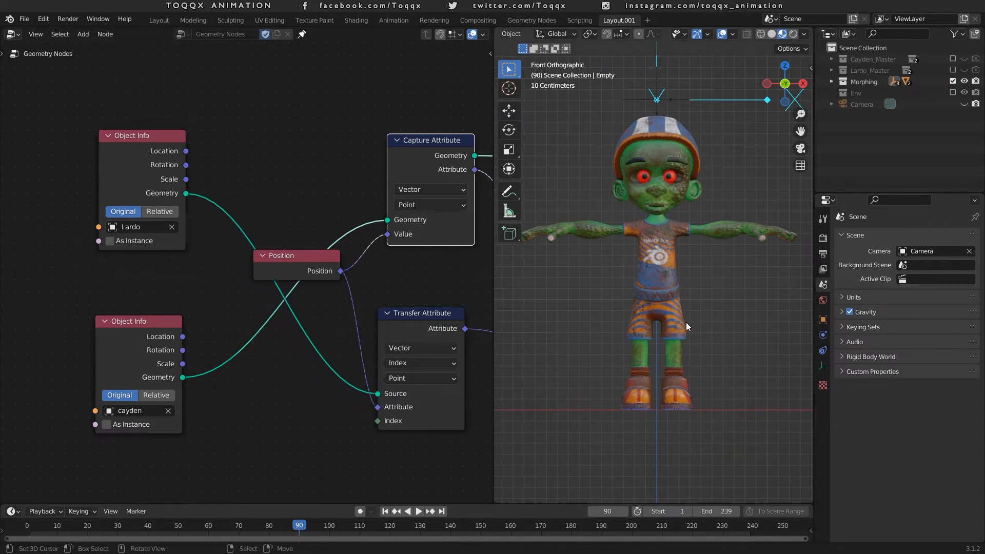
# Try moving the Empty again to test the morph with the swapped character sources
pyautogui.press('g')
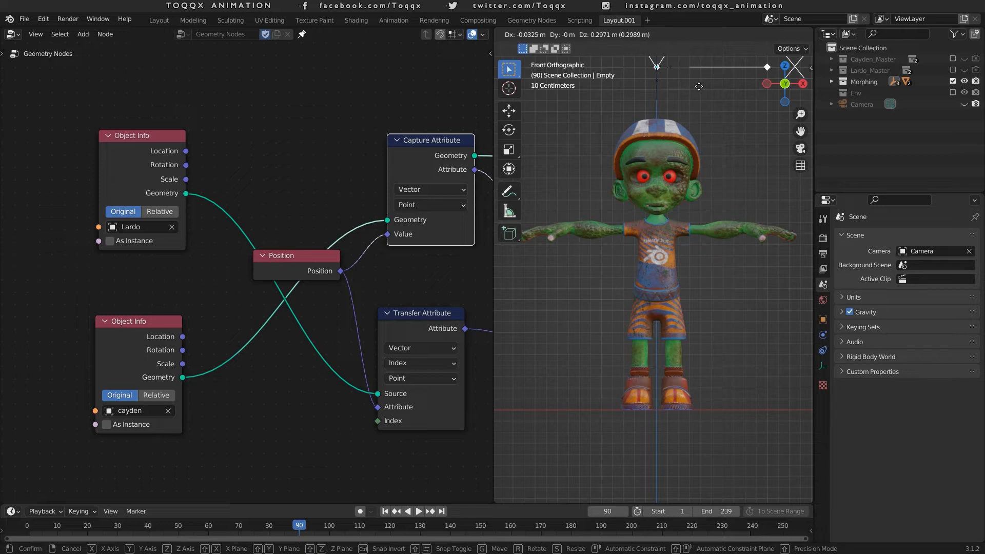
pyautogui.click(699, 86)
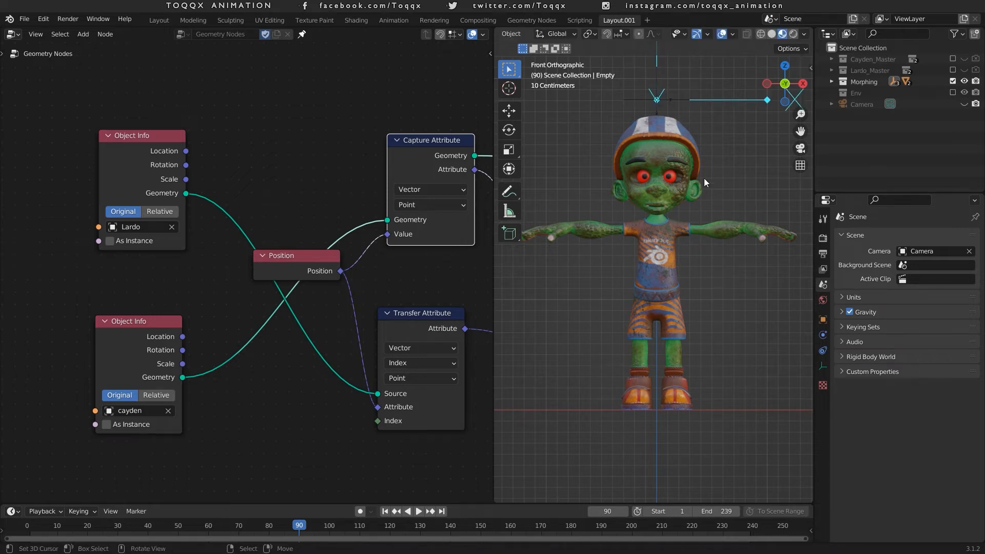
pyautogui.scroll(-3, 704, 177)
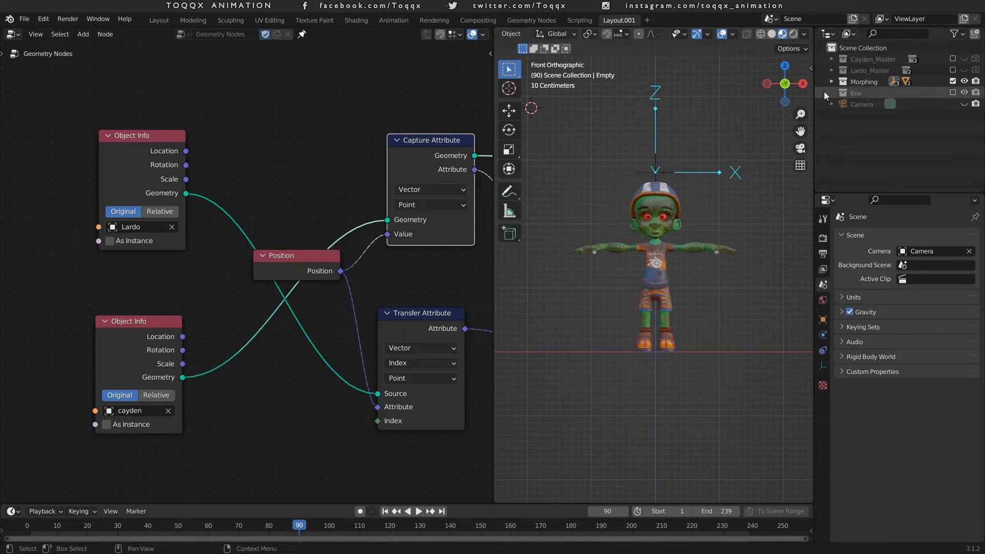
# Expand the Morphing collection, select the rangi empty, and examine it closely above the character's head
pyautogui.click(643, 173)
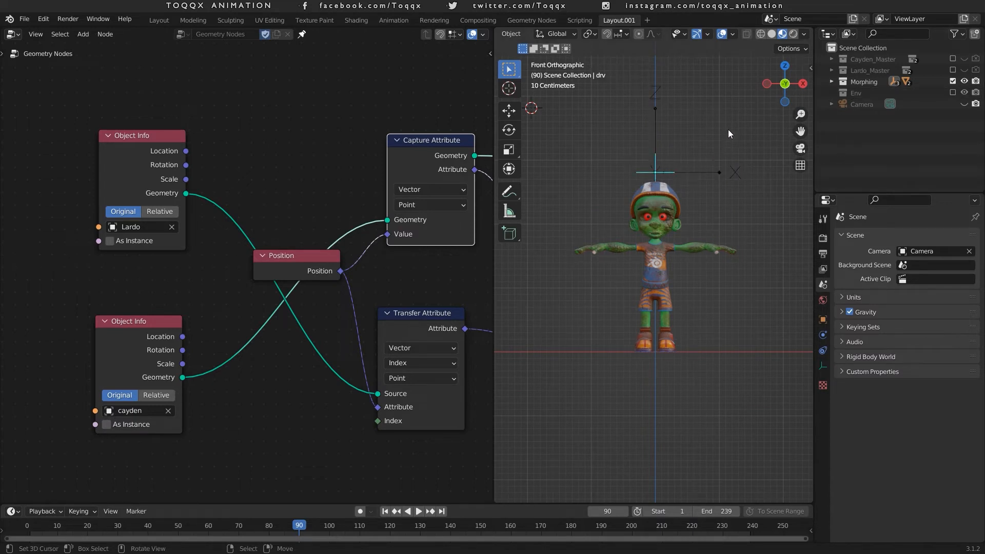
pyautogui.click(831, 82)
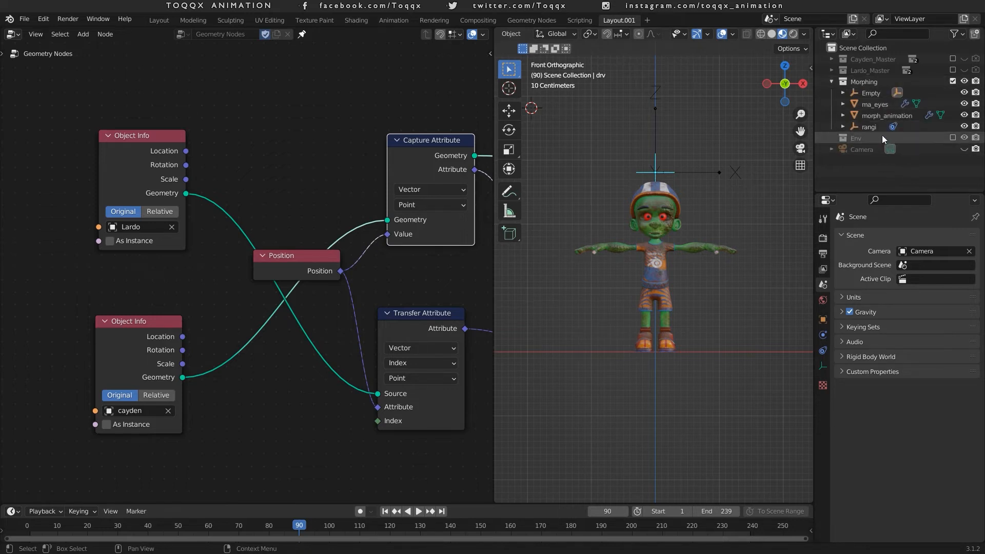
pyautogui.click(882, 127)
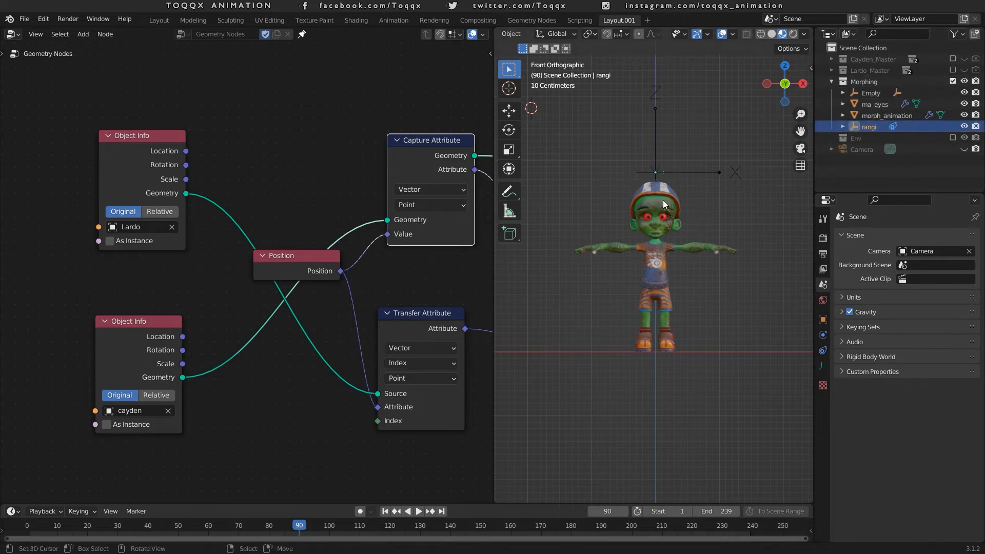
pyautogui.scroll(5, 662, 200)
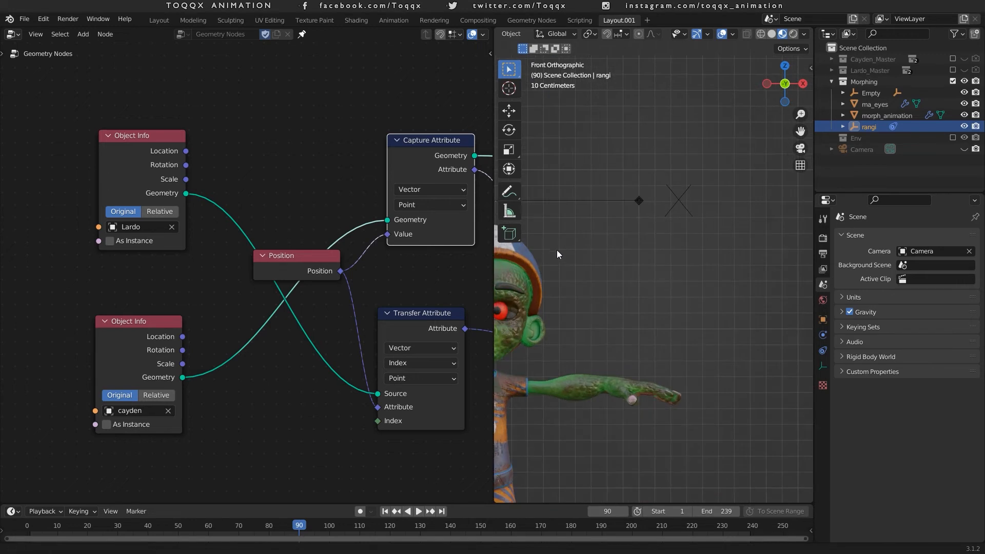
pyautogui.scroll(-5, 714, 308)
pyautogui.scroll(10, 709, 302)
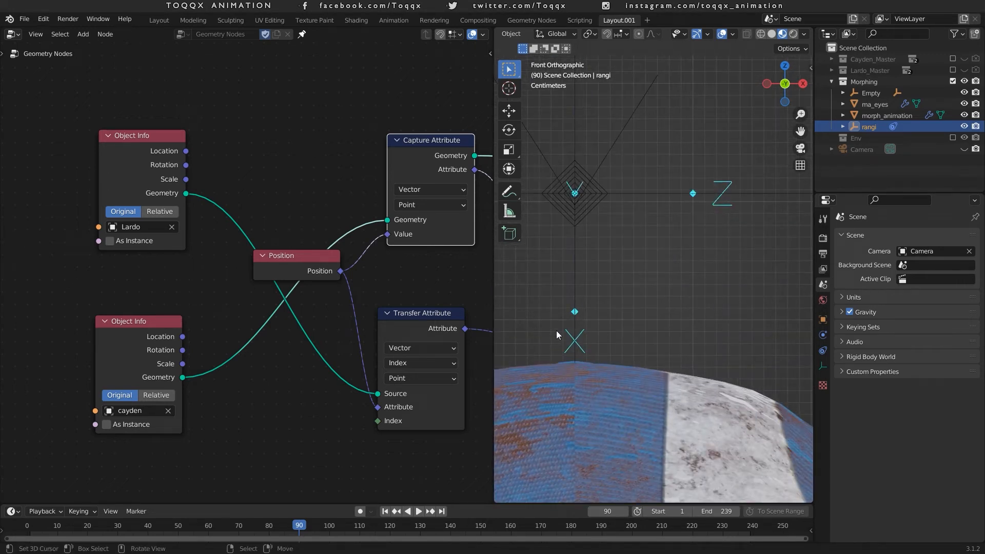
pyautogui.scroll(-4, 547, 313)
pyautogui.scroll(4, 547, 314)
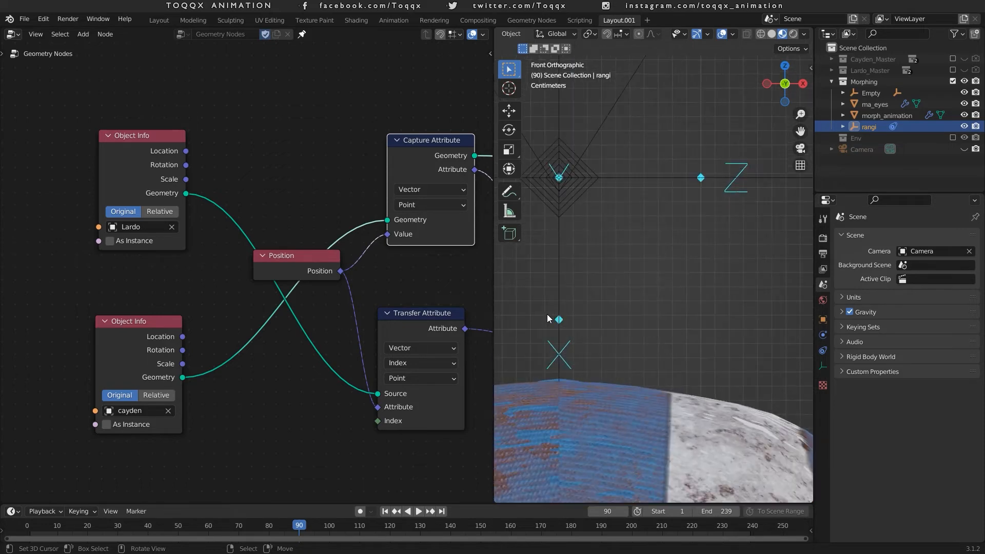
# Set the rangi empty's Y rotation to -90°
pyautogui.scroll(-5, 546, 314)
pyautogui.press('n')
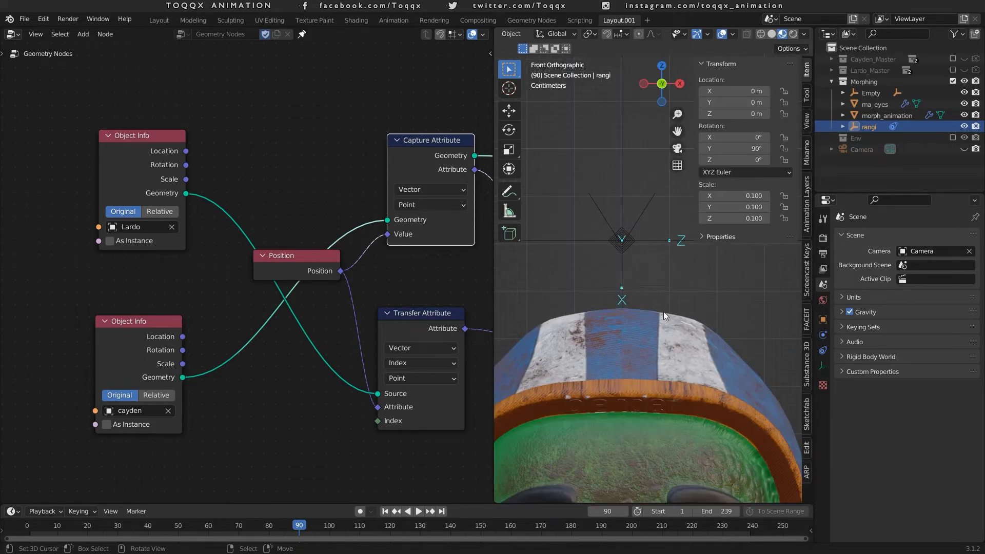
pyautogui.click(755, 148)
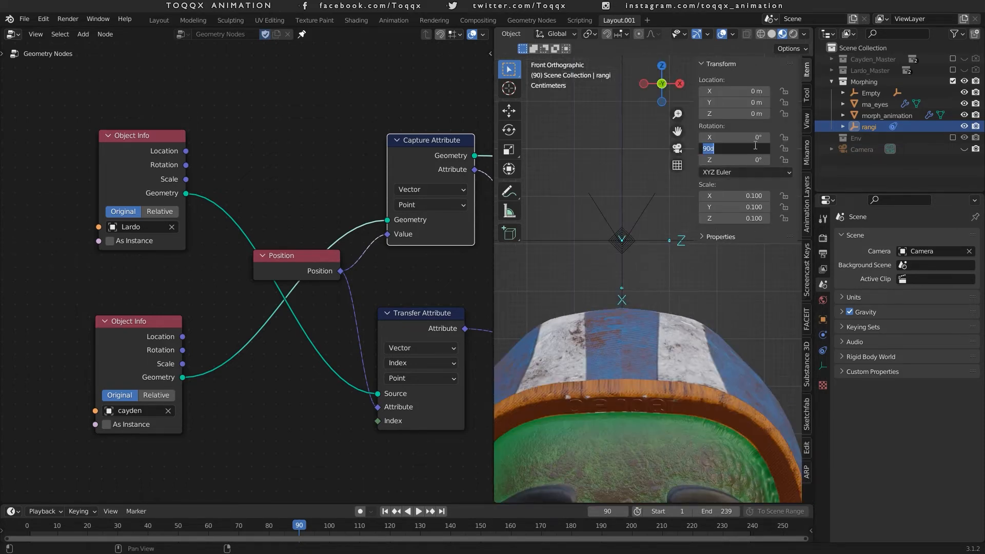
pyautogui.write('-90')
pyautogui.press('Return')
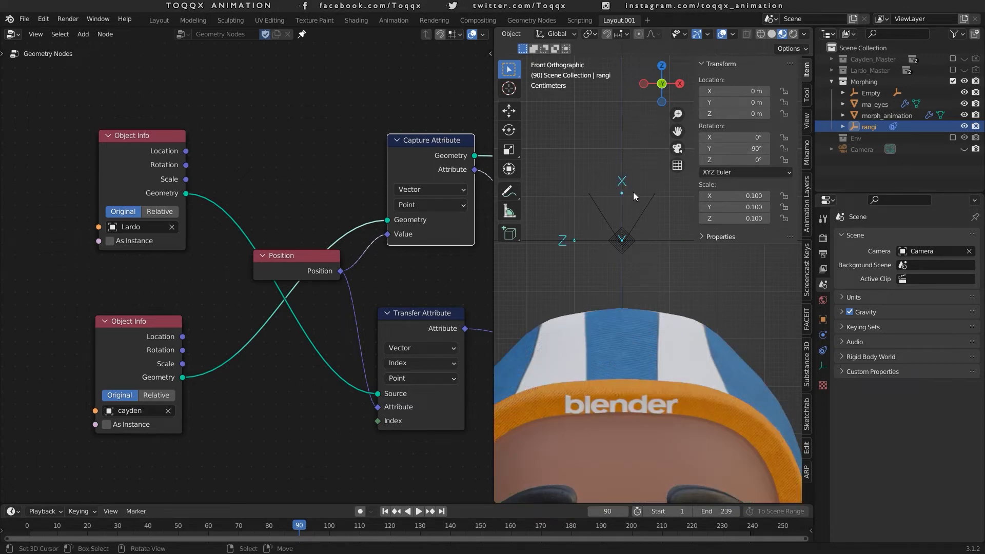
# Try moving the Empty down through the character to test the morph with the flipped rangi direction
pyautogui.scroll(-10, 632, 191)
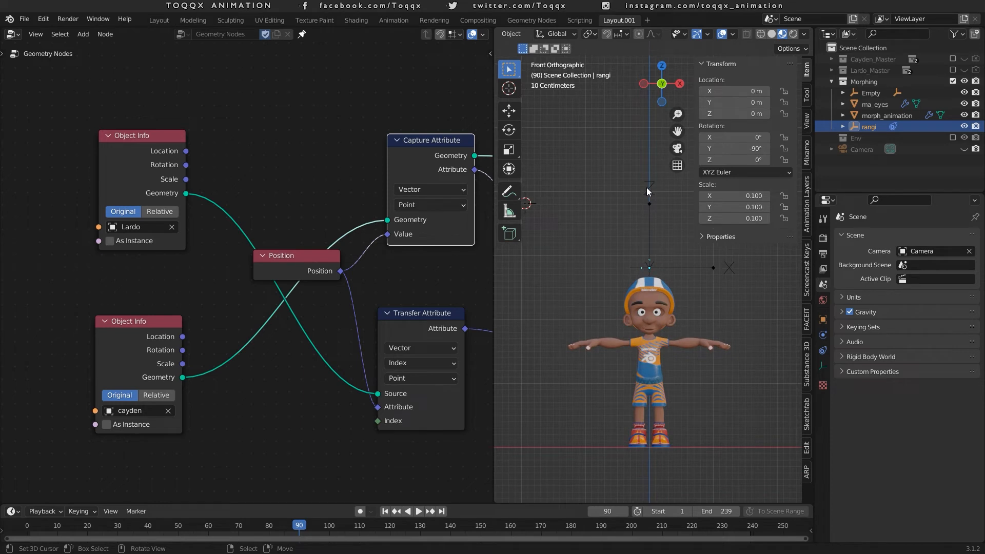
pyautogui.click(649, 202)
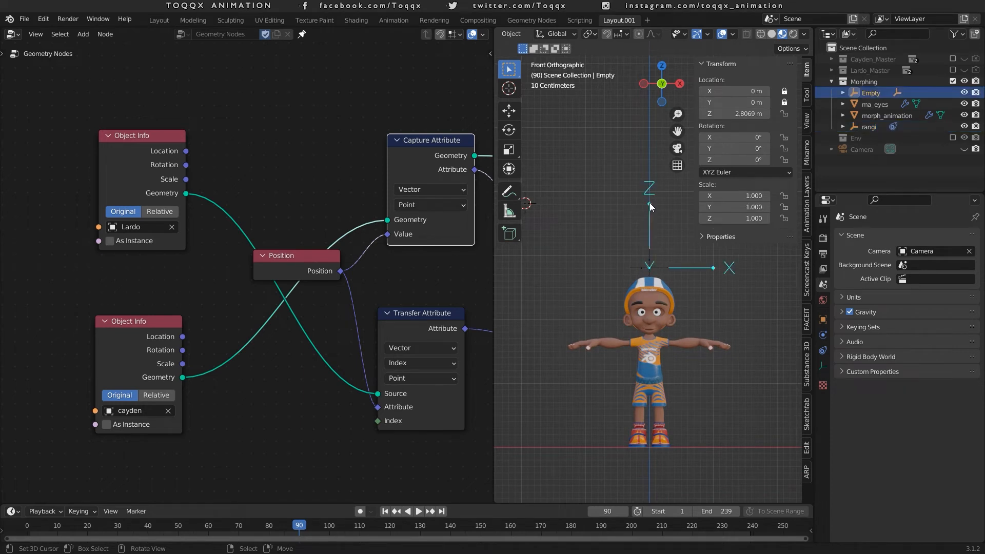
pyautogui.press('g')
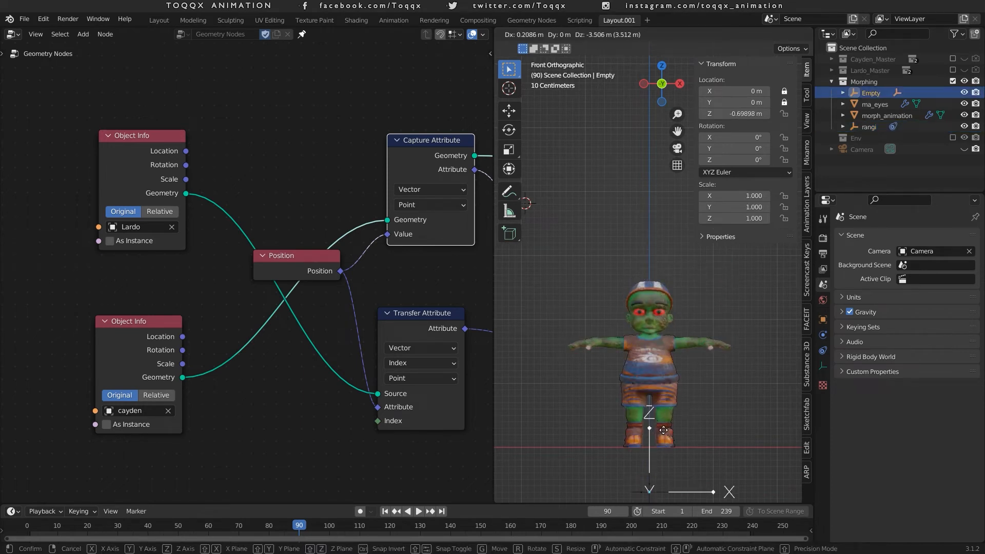
pyautogui.rightClick(663, 338)
# Select the ma_eyes object and unpin the node editor to show its geonodes_eyes node tree
pyautogui.scroll(6, 648, 271)
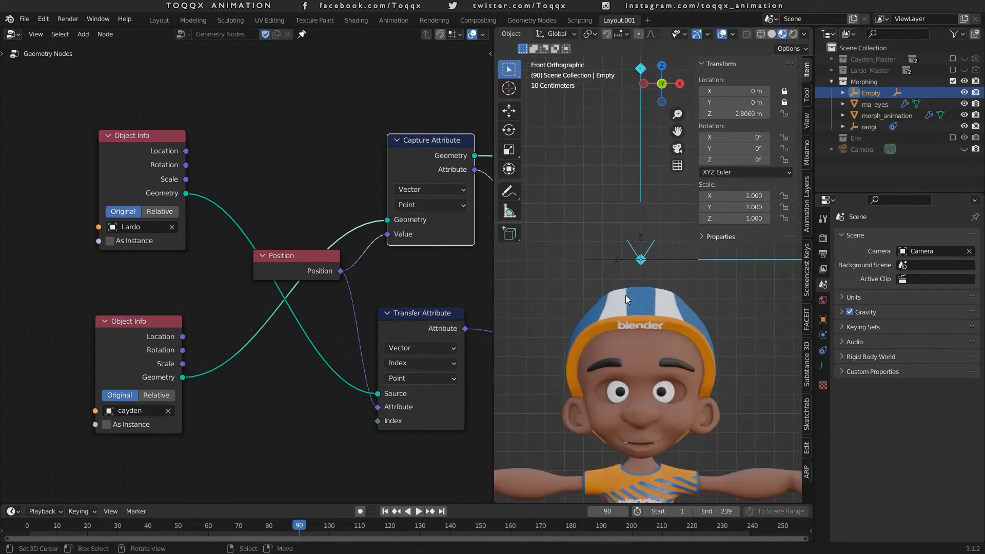
pyautogui.keyDown('shift'); pyautogui.moveTo(642, 393); pyautogui.dragTo(602, 250, button='middle'); pyautogui.keyUp('shift')
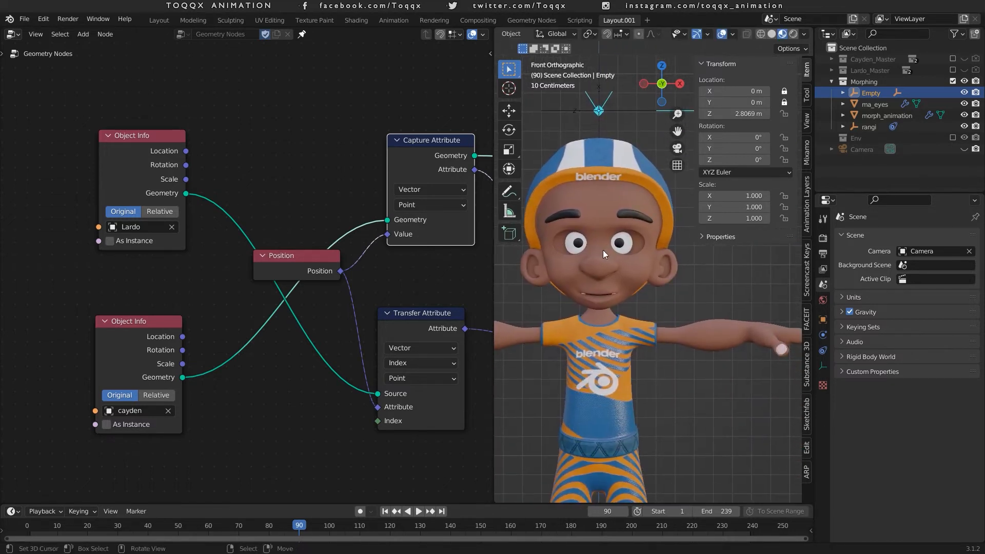
pyautogui.scroll(3, 602, 250)
pyautogui.keyDown('shift'); pyautogui.moveTo(664, 311); pyautogui.dragTo(674, 321, button='middle'); pyautogui.keyUp('shift')
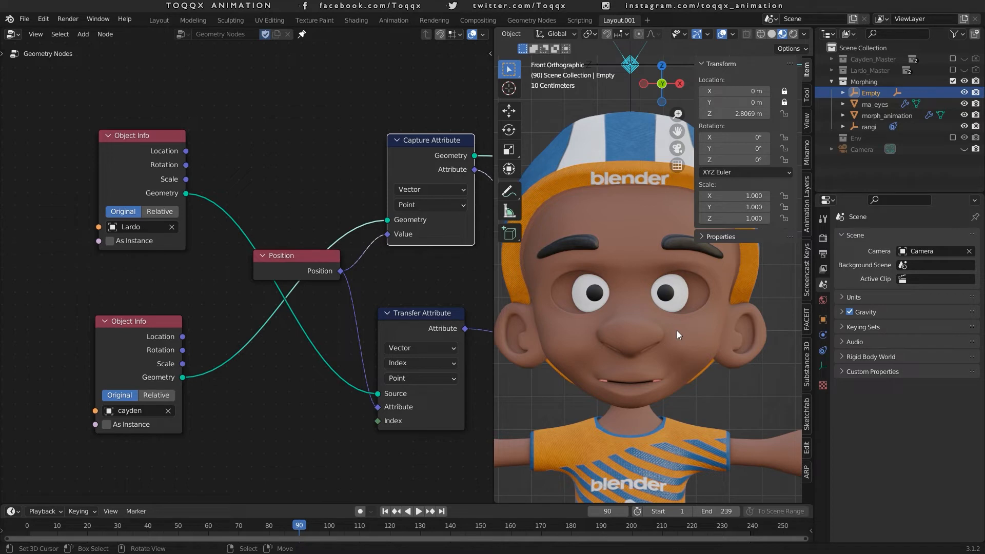
pyautogui.click(867, 104)
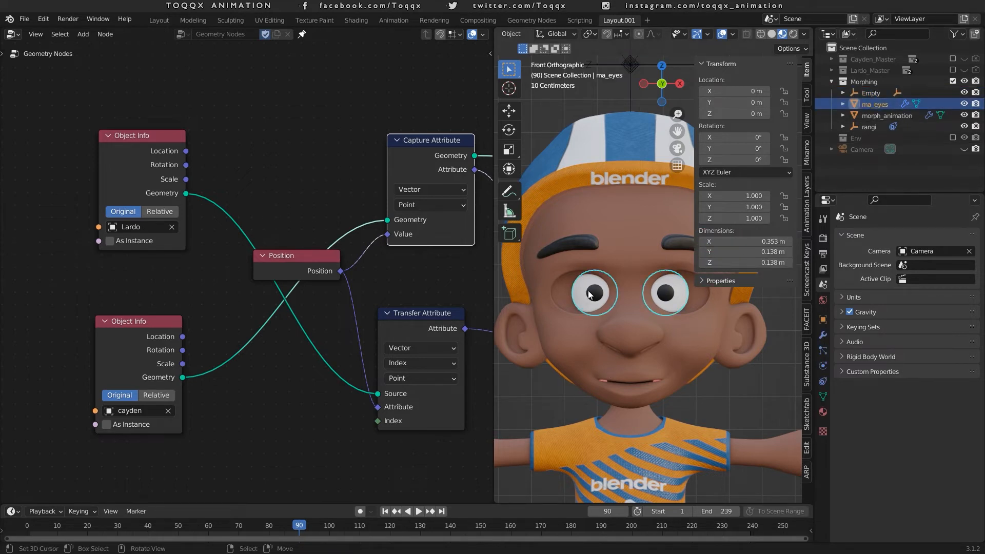
pyautogui.scroll(-3, 588, 293)
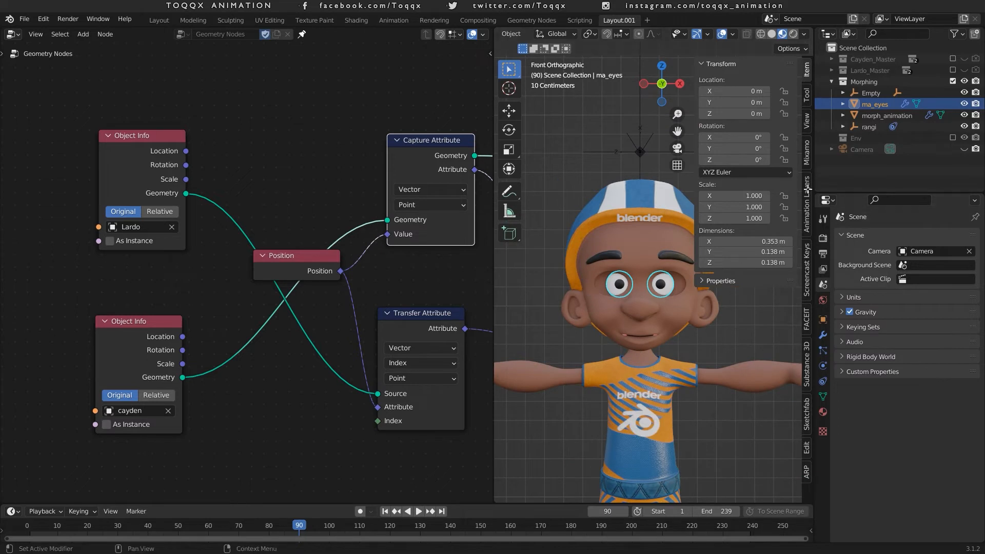
pyautogui.click(661, 287)
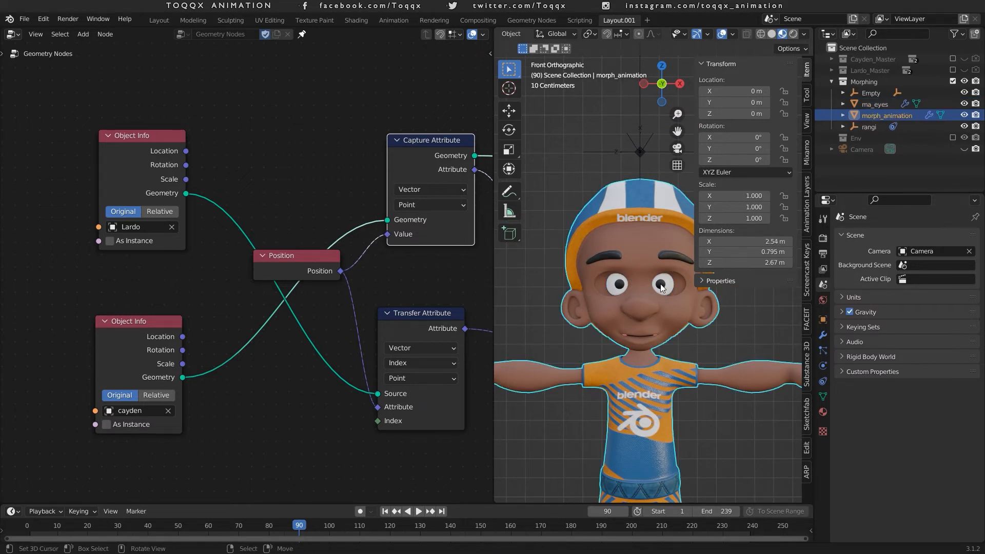
pyautogui.click(661, 287)
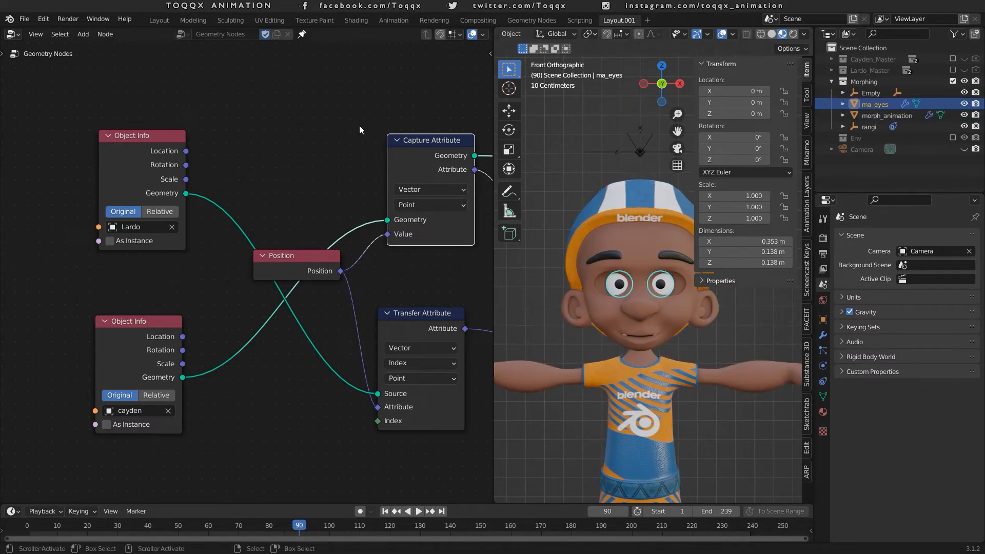
pyautogui.click(304, 34)
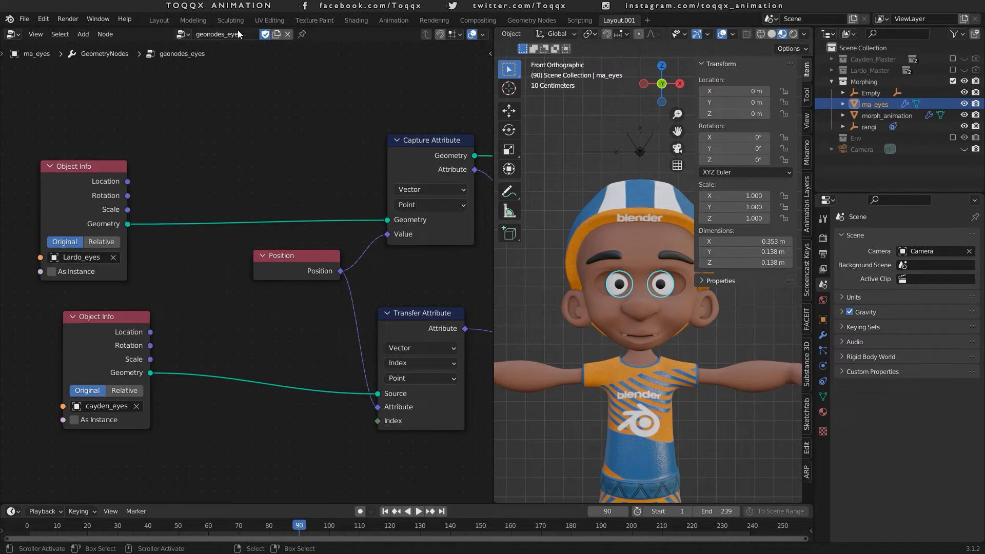
# Swap the Object Info geometry links so cayden_eyes feeds Capture Attribute's Geometry and Lardo_eyes feeds Transfer Attribute's Source
pyautogui.moveTo(383, 220); pyautogui.dragTo(306, 303)
pyautogui.moveTo(378, 394); pyautogui.dragTo(216, 382)
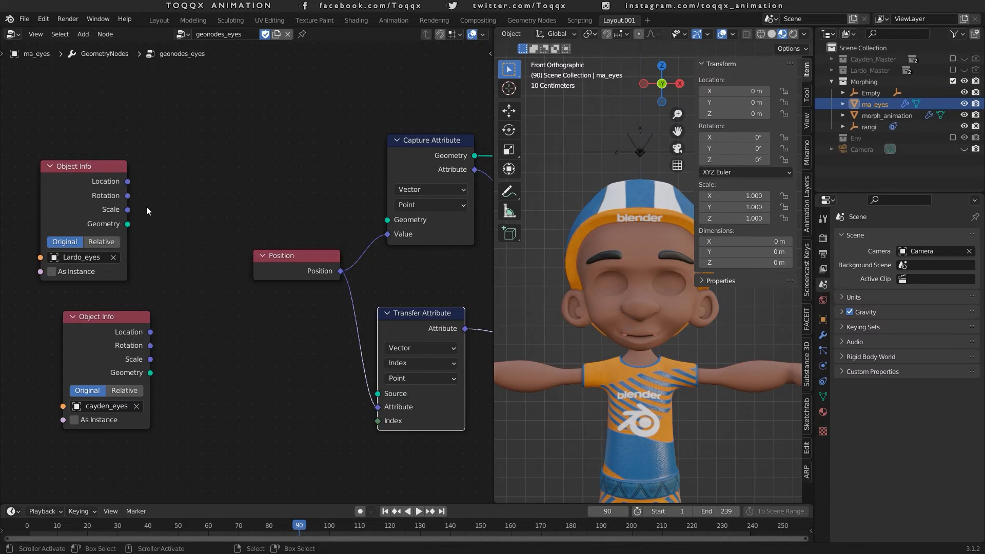
pyautogui.moveTo(128, 226); pyautogui.dragTo(378, 393)
pyautogui.moveTo(150, 372); pyautogui.dragTo(388, 221)
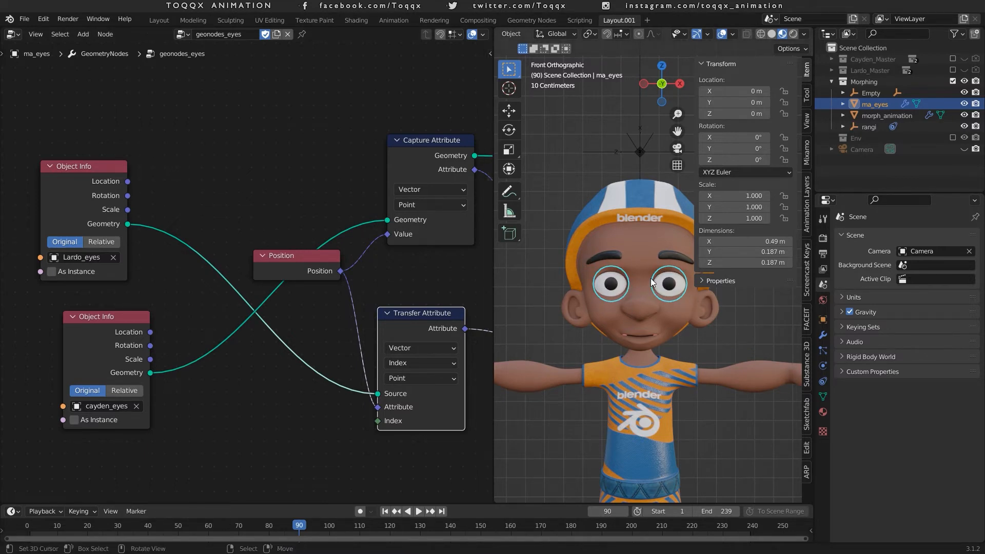
# Try moving the Empty down over the head to test the morph with the swapped eye sources
pyautogui.scroll(-5, 650, 278)
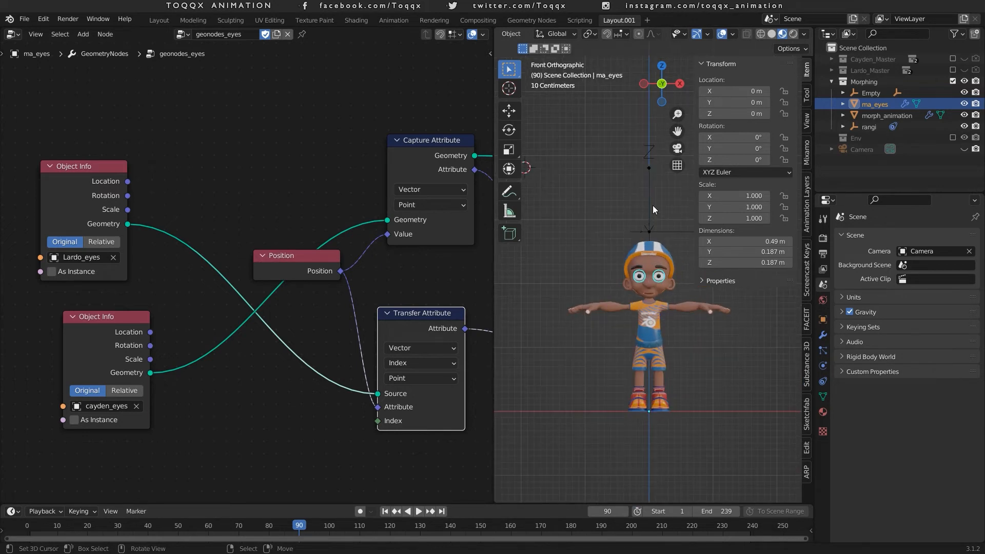
pyautogui.click(647, 168)
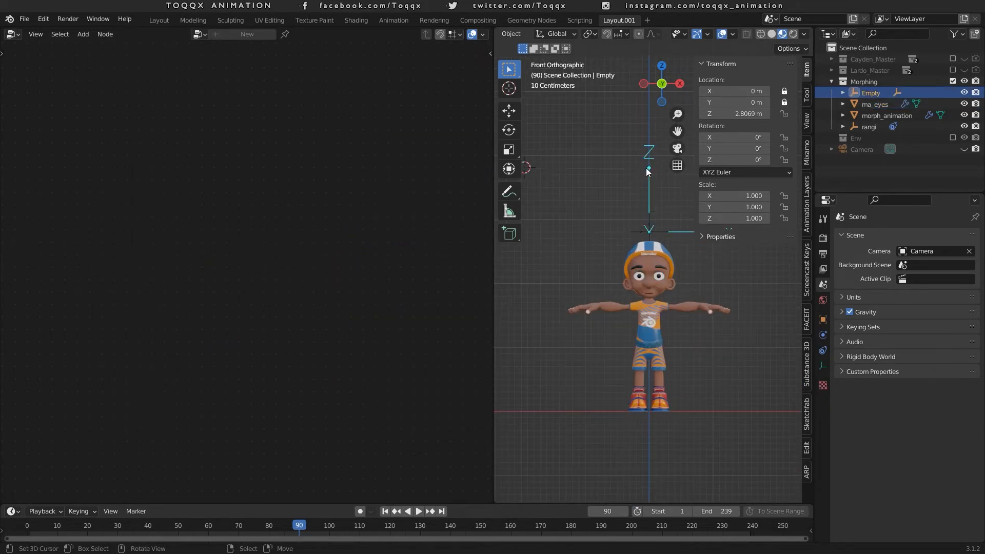
pyautogui.press('g')
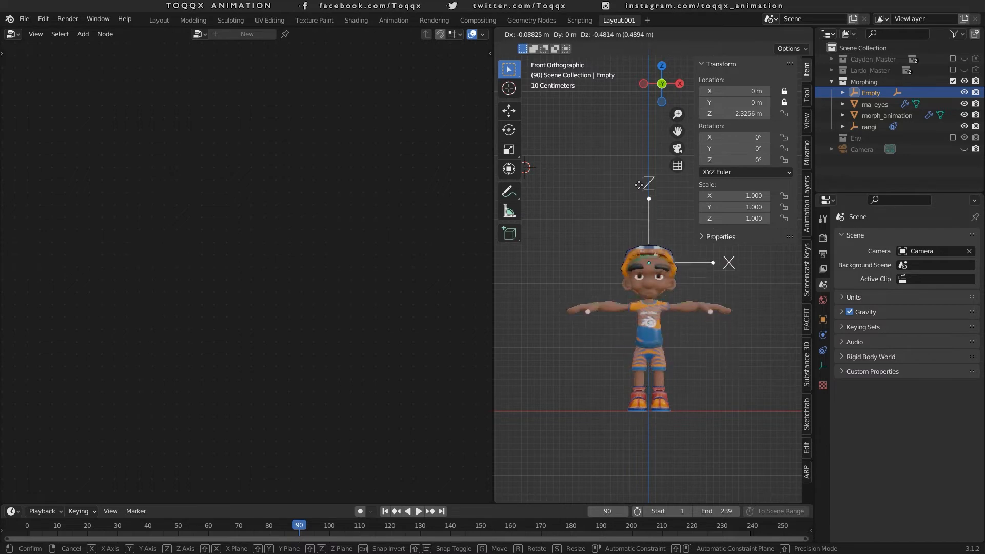
pyautogui.click(639, 176)
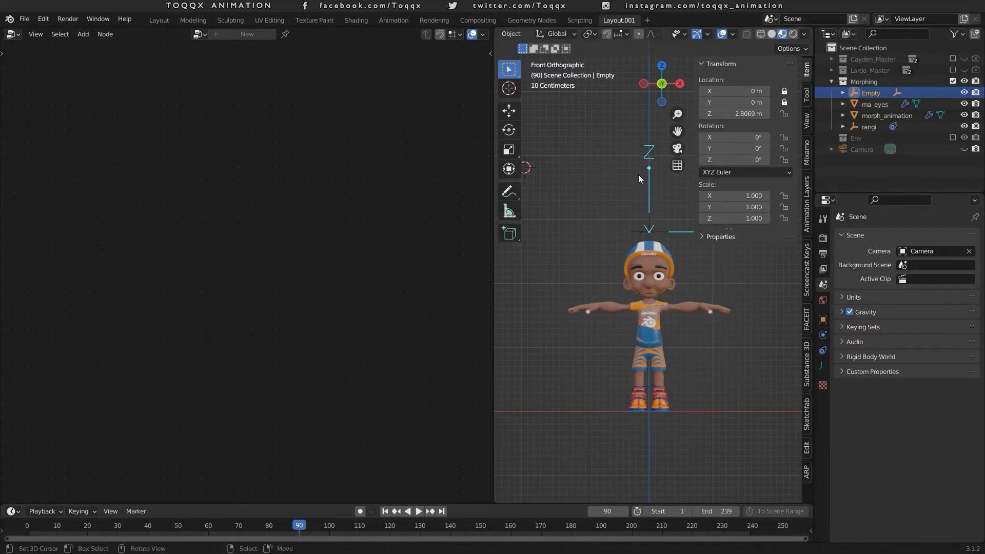
# In morph_animation's node tree, feed Separate XYZ's X output instead of Z into Mix's Fac, transition's Value and Add's Value
pyautogui.click(660, 254)
pyautogui.scroll(-3, 308, 205)
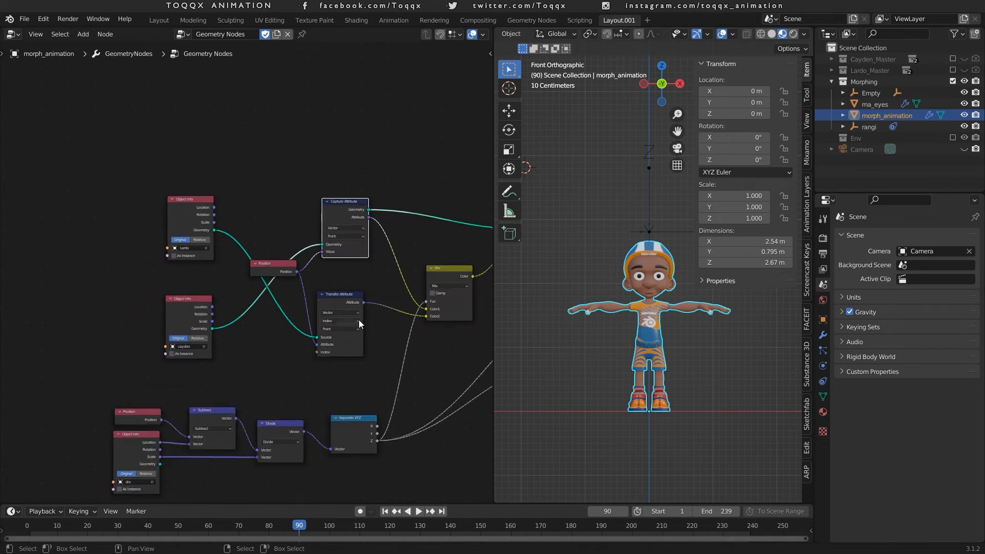
pyautogui.moveTo(359, 318); pyautogui.dragTo(102, 281, button='middle')
pyautogui.scroll(-1, 102, 285)
pyautogui.scroll(2, 105, 296)
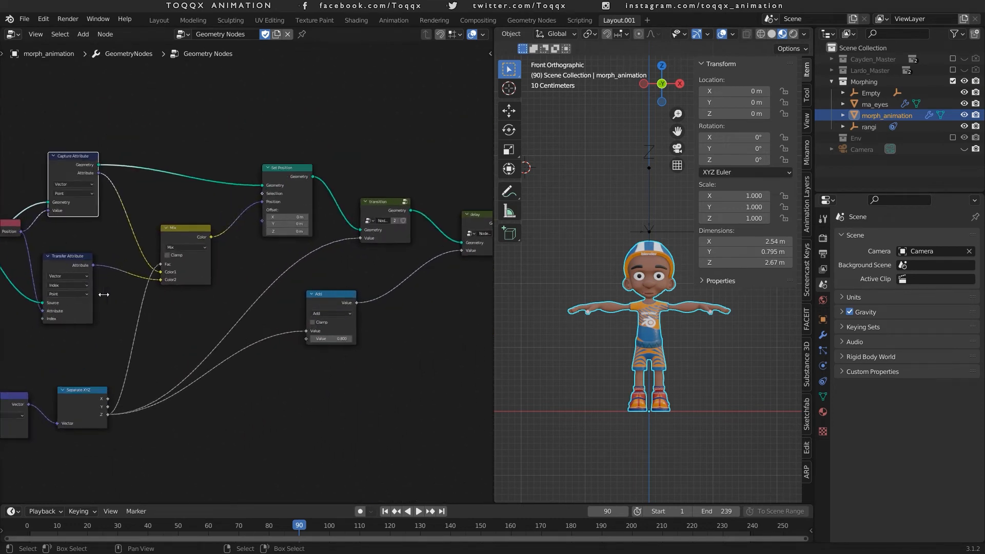
pyautogui.moveTo(119, 337); pyautogui.dragTo(155, 286, button='middle')
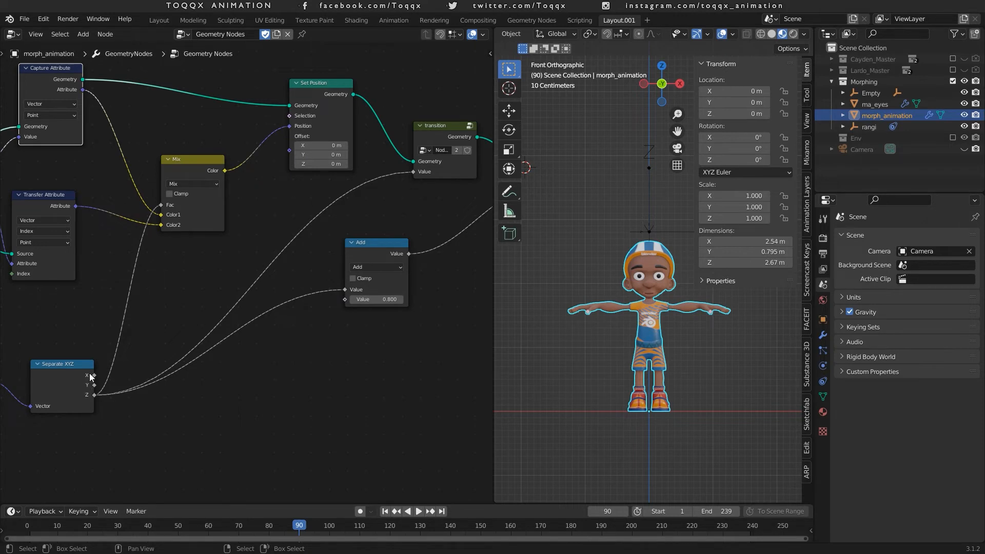
pyautogui.moveTo(94, 375); pyautogui.dragTo(161, 205)
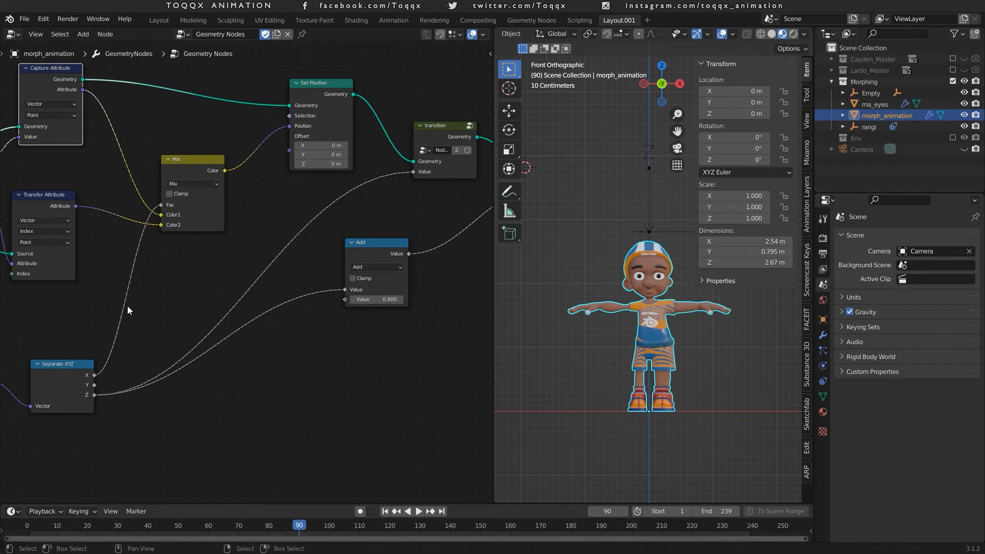
pyautogui.moveTo(95, 374); pyautogui.dragTo(425, 171)
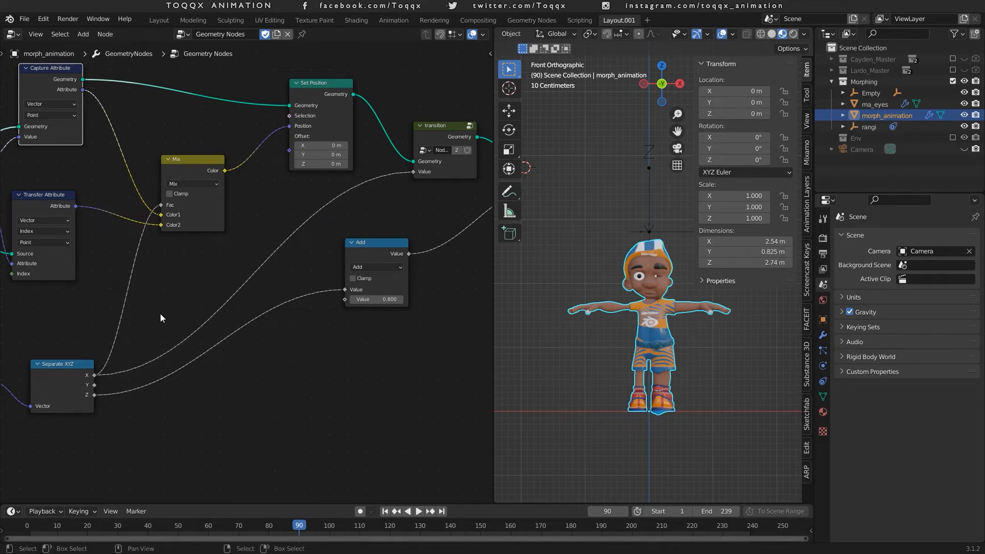
pyautogui.moveTo(346, 289)
pyautogui.mouseDown()
pyautogui.moveTo(317, 321)
pyautogui.moveTo(104, 384)
pyautogui.moveTo(195, 366)
pyautogui.moveTo(346, 289)
pyautogui.mouseUp()
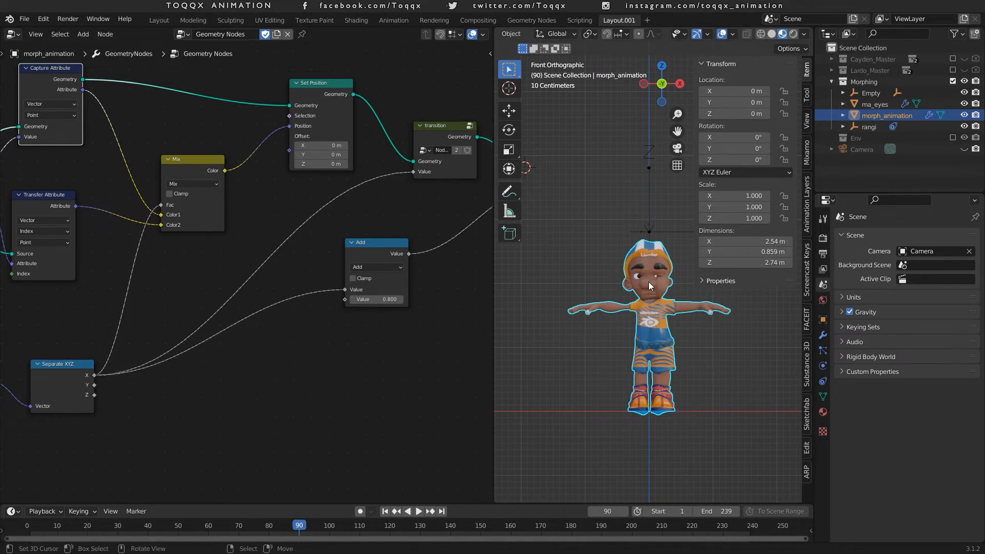
# Select the Empty above the character, unlock its X location and lock its Z location
pyautogui.scroll(4, 648, 286)
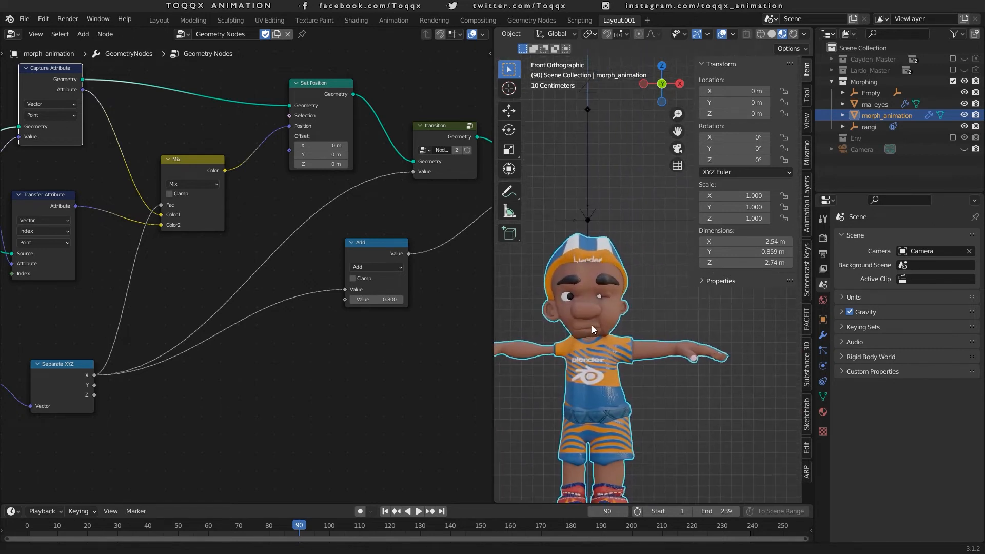
pyautogui.scroll(-5, 602, 306)
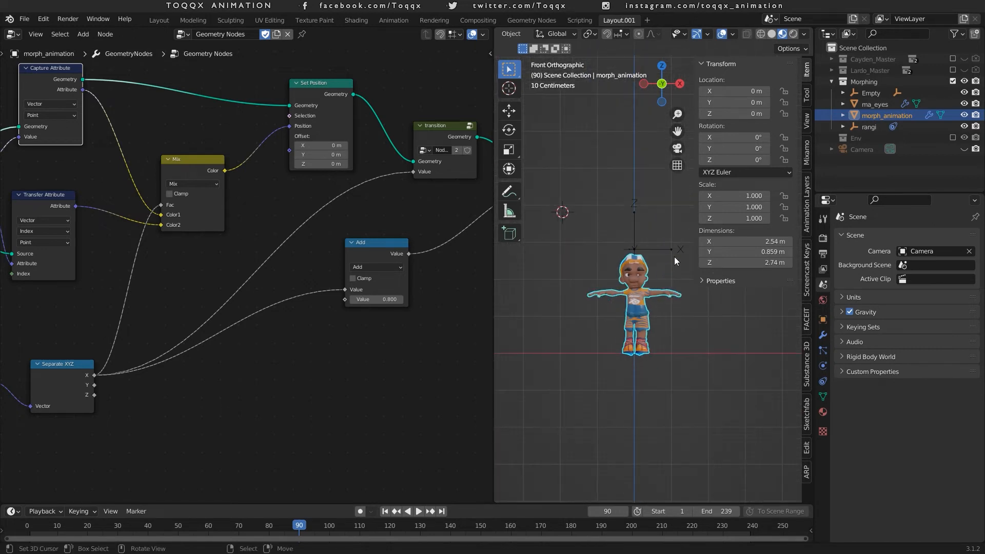
pyautogui.click(660, 250)
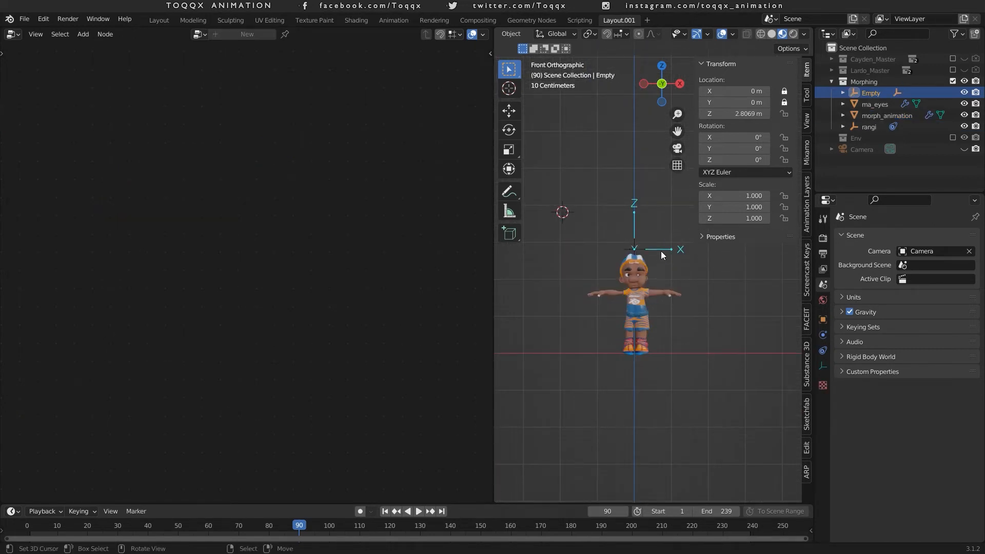
pyautogui.click(784, 113)
pyautogui.scroll(3, 666, 273)
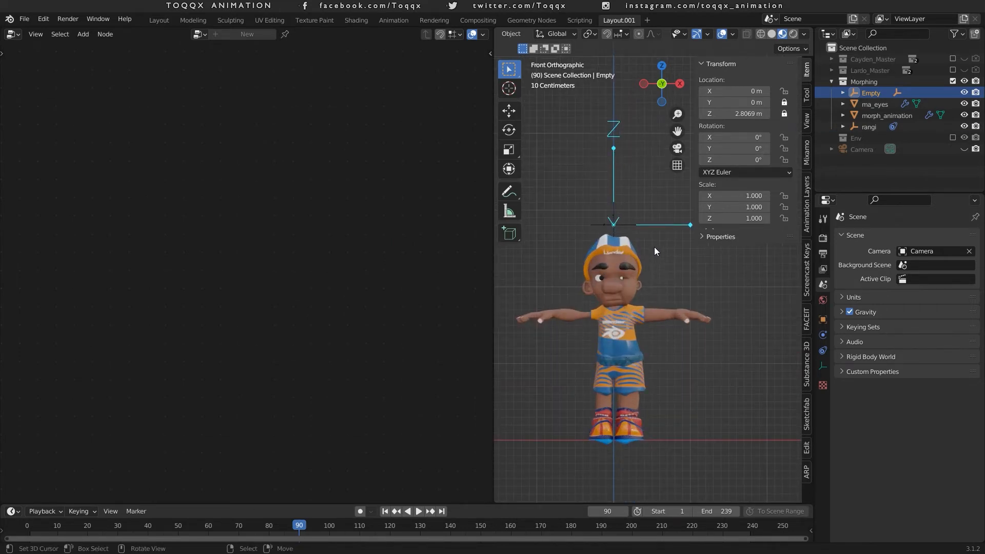
# Try moving the Empty sideways along X to preview the horizontal morph across the character
pyautogui.press('g')
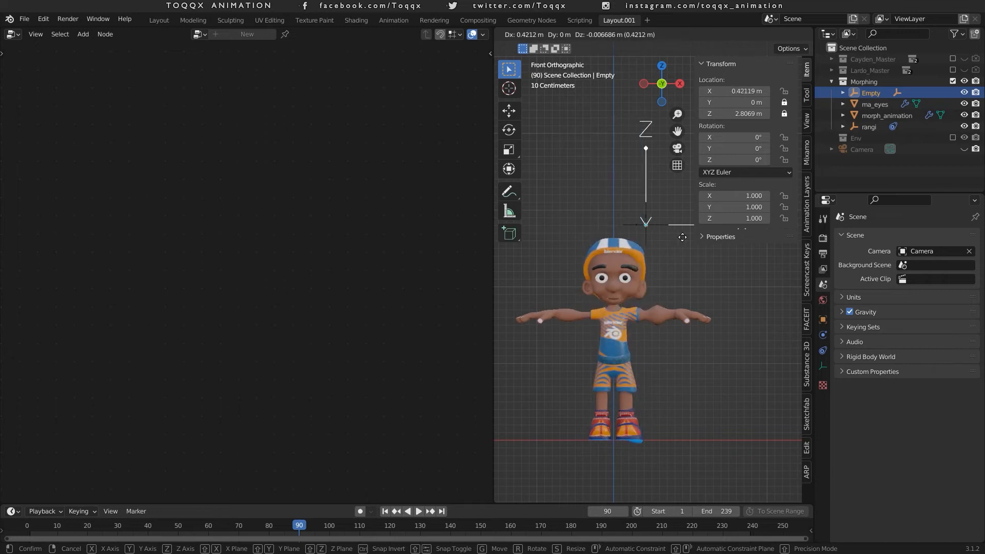
pyautogui.press('Escape')
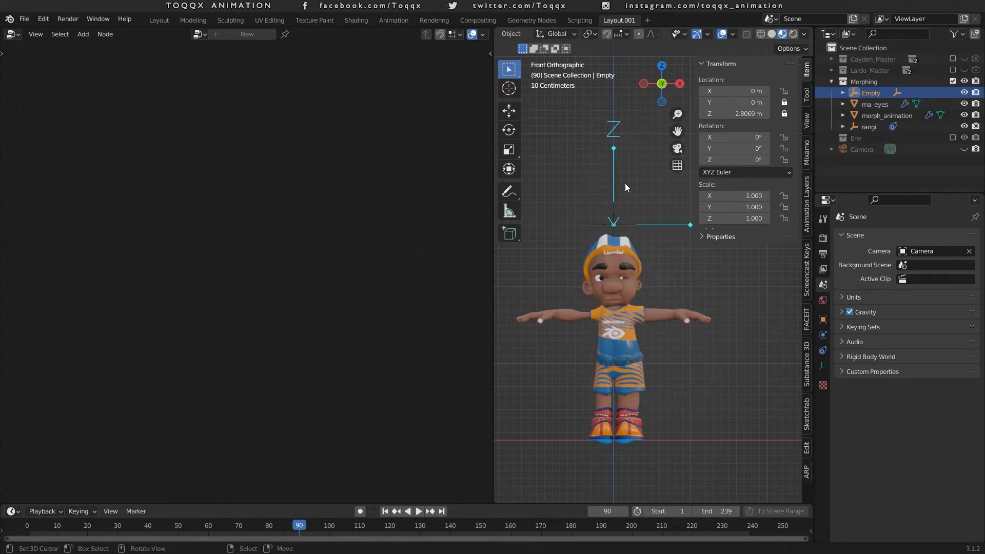
pyautogui.press('g')
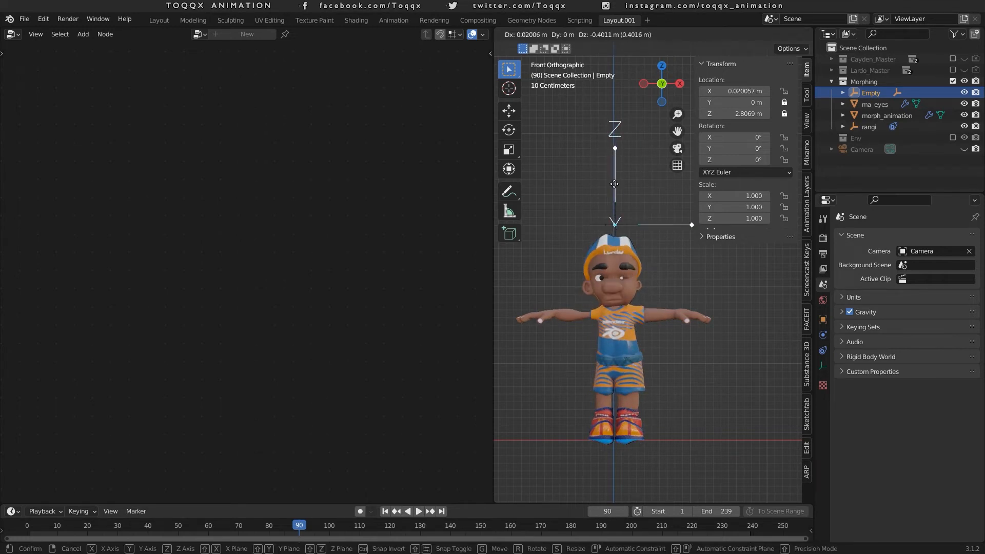
pyautogui.press('Escape')
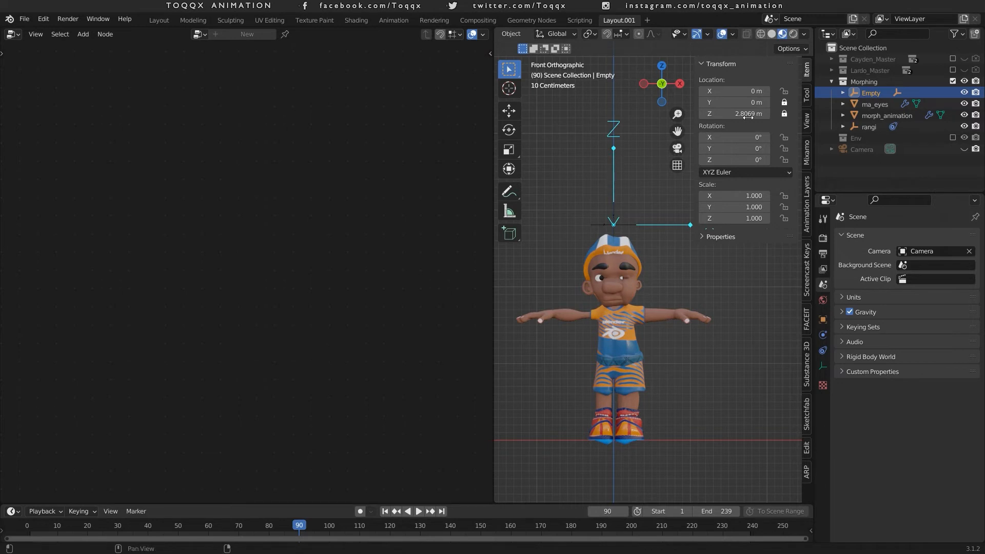
# Unlock the Empty's Y and Z location
pyautogui.click(784, 114)
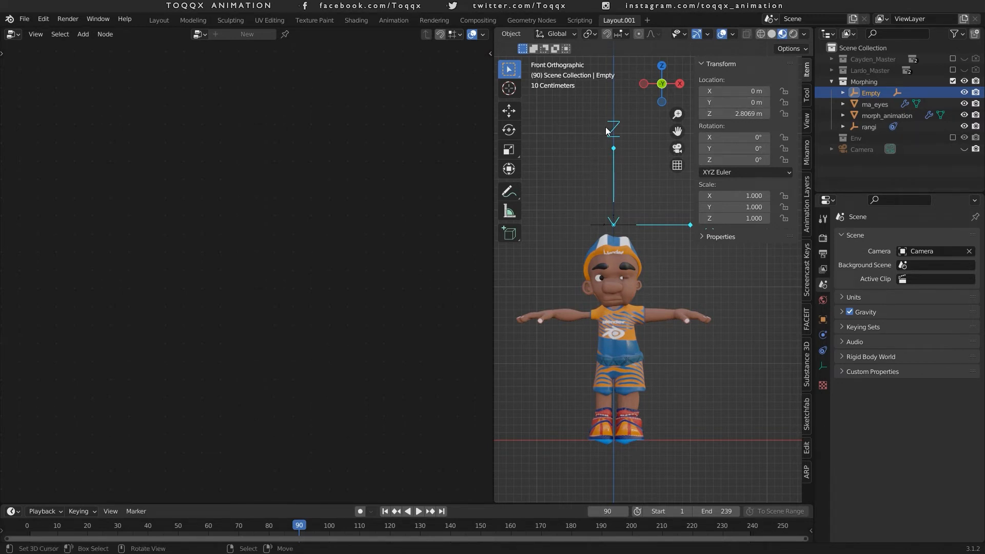
# Move the Empty down to just below the character's feet, at about Z -0.09 m
pyautogui.press('g')
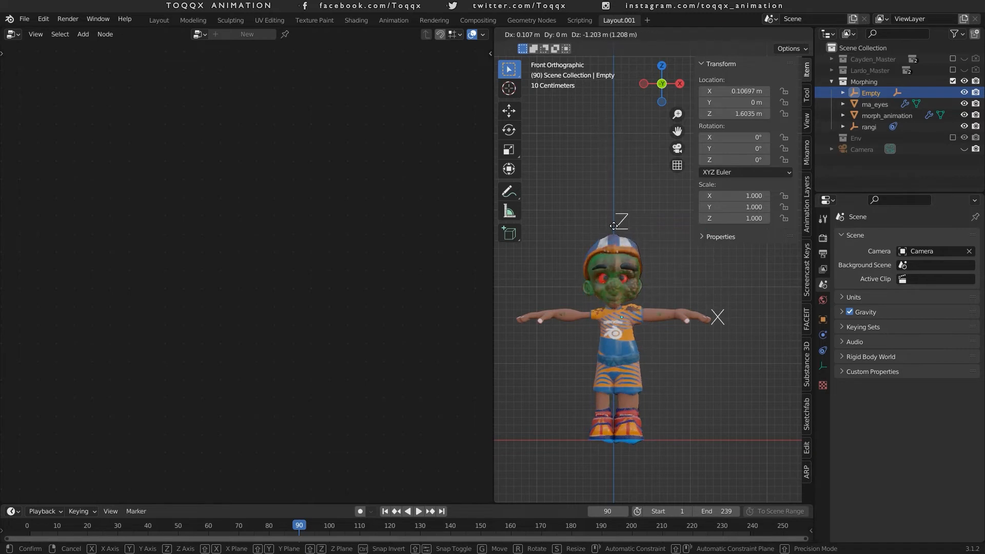
pyautogui.click(606, 350)
pyautogui.press('g')
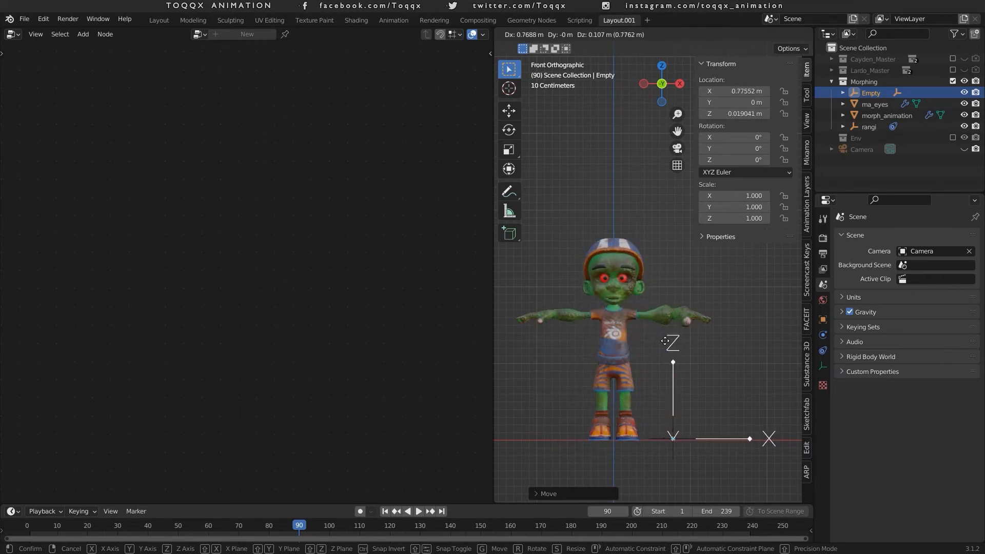
pyautogui.rightClick(664, 341)
# Select the small rangi empty at the character's feet and set its Y rotation to 0°
pyautogui.scroll(5, 659, 338)
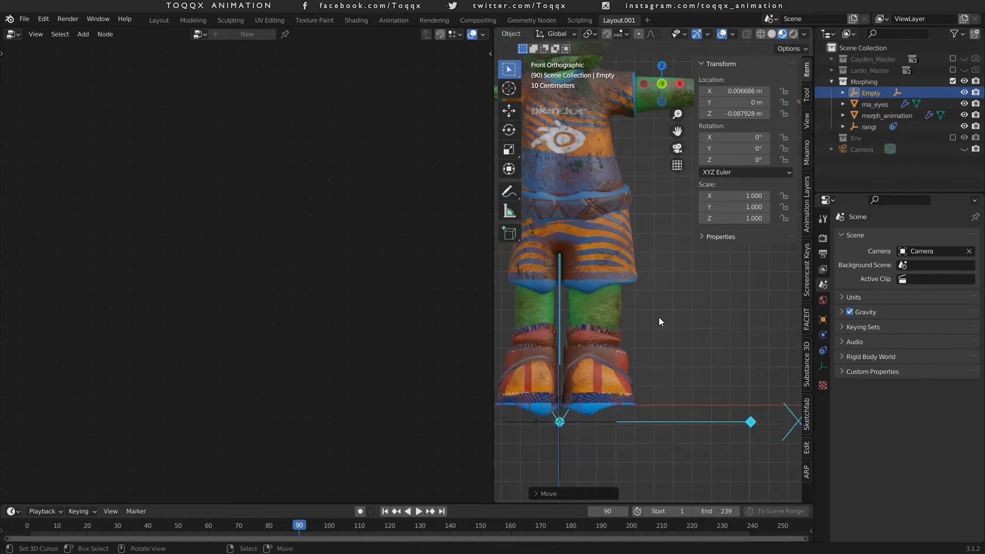
pyautogui.scroll(-4, 658, 317)
pyautogui.scroll(3, 658, 317)
pyautogui.keyDown('shift'); pyautogui.moveTo(639, 358); pyautogui.dragTo(683, 266, button='middle'); pyautogui.keyUp('shift')
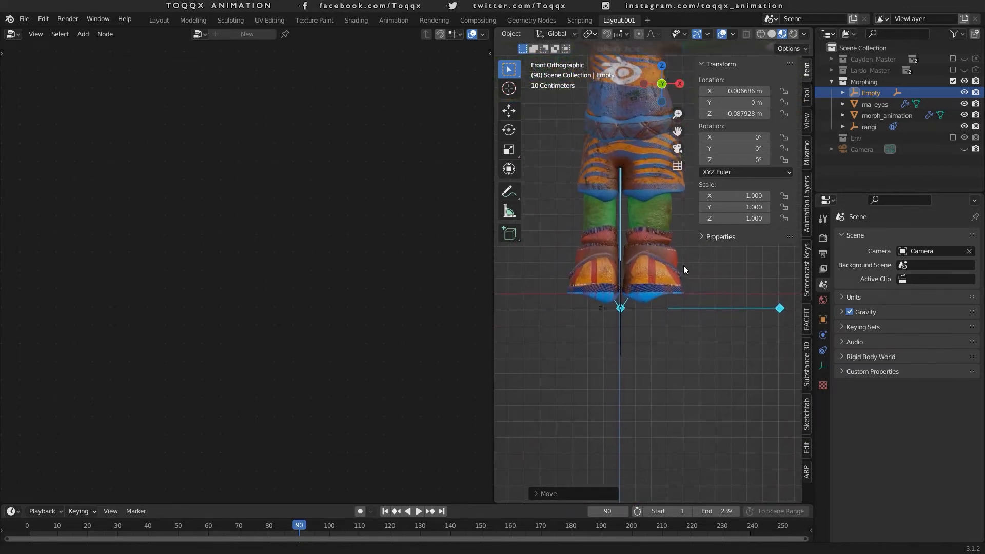
pyautogui.click(600, 309)
pyautogui.click(604, 313)
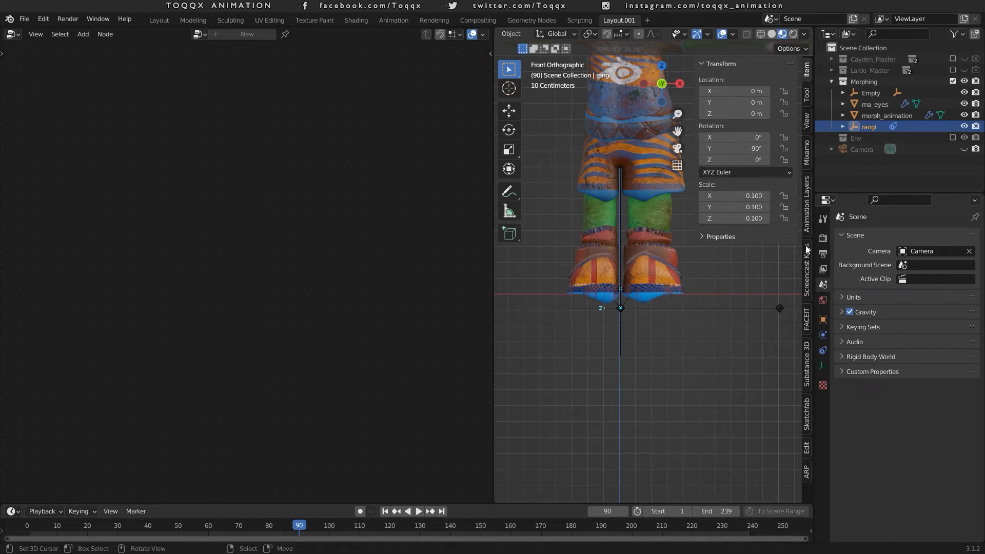
pyautogui.click(759, 148)
pyautogui.write('0')
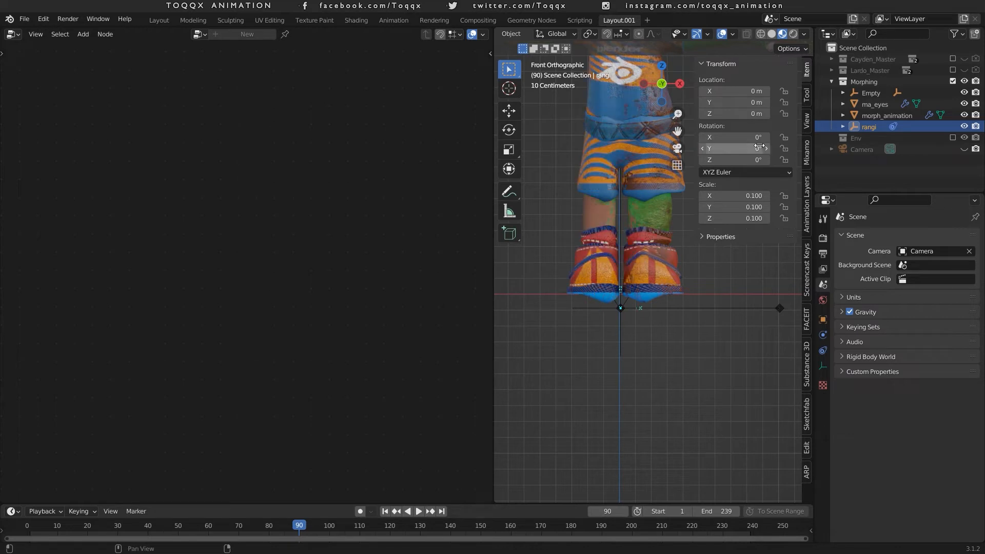
pyautogui.press('Return')
# Select the Empty and move it slightly along the character's width, to about X 0.12 m and Z 0.17 m
pyautogui.scroll(-3, 755, 275)
pyautogui.scroll(-2, 688, 300)
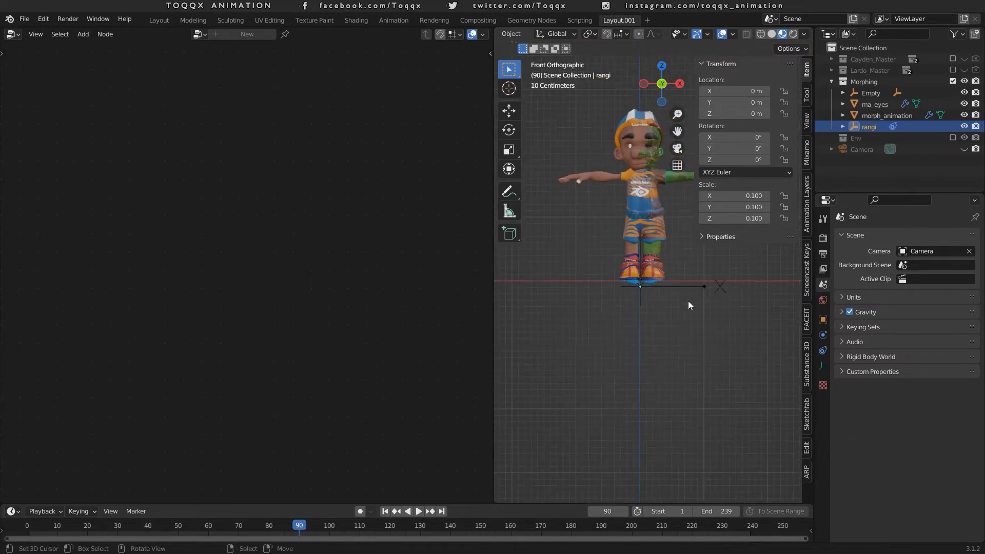
pyautogui.keyDown('shift'); pyautogui.moveTo(686, 296); pyautogui.dragTo(689, 320, button='middle'); pyautogui.keyUp('shift')
pyautogui.scroll(2, 634, 321)
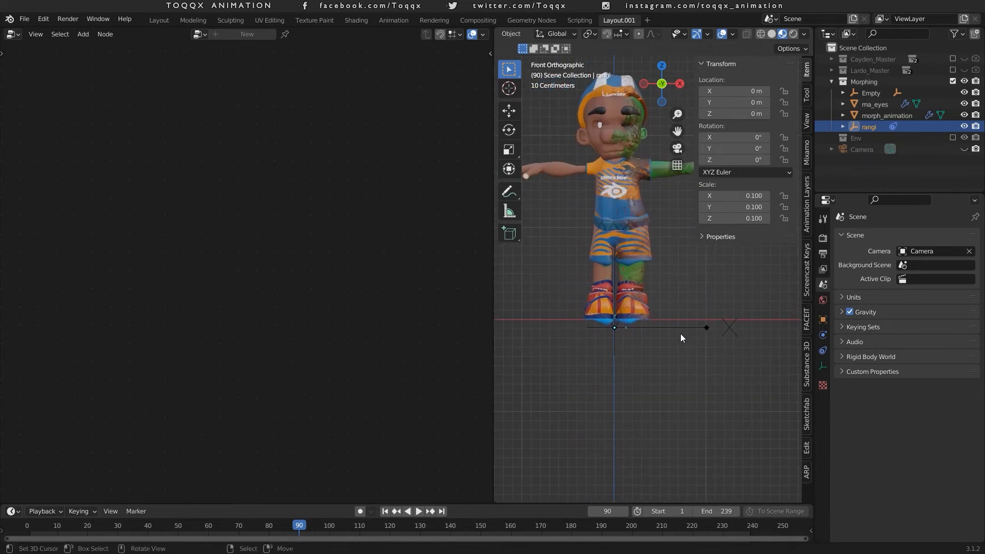
pyautogui.press('g')
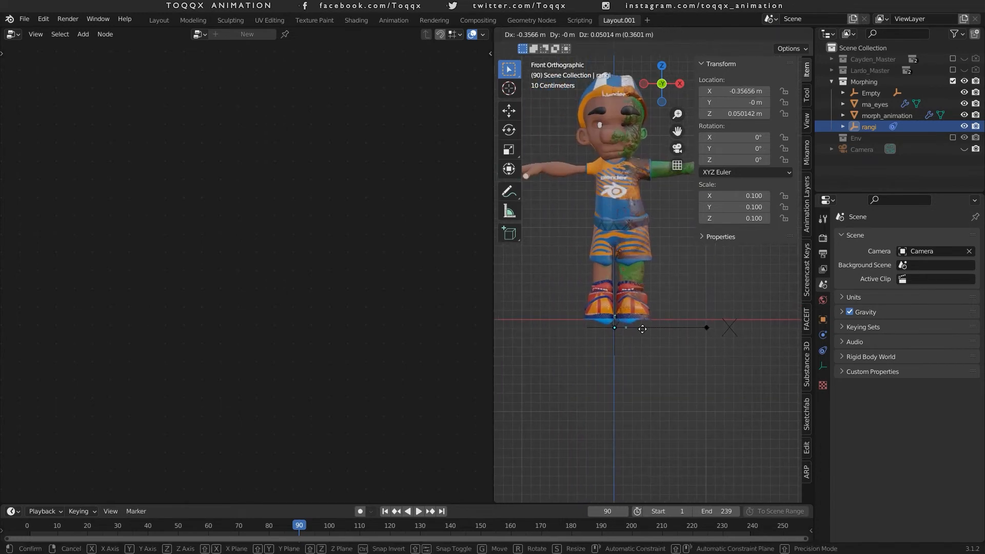
pyautogui.rightClick(642, 329)
pyautogui.click(710, 333)
pyautogui.press('g')
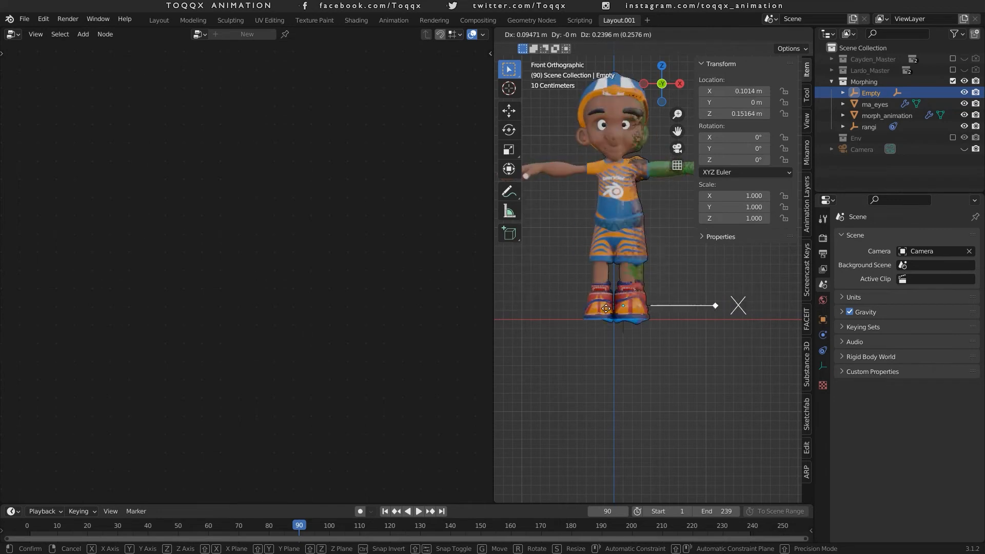
pyautogui.click(717, 312)
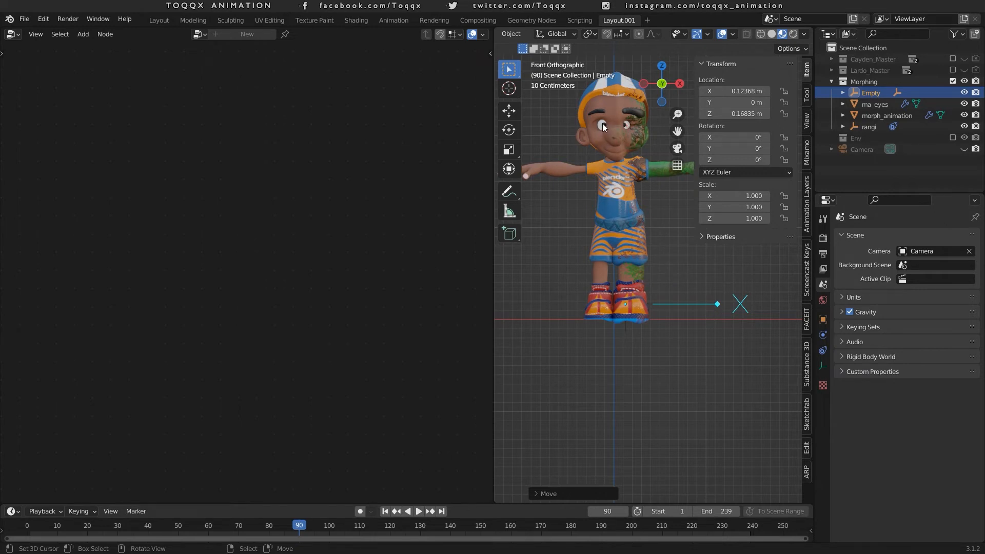
# In ma_eyes' node tree, feed Separate XYZ's X output instead of Z into Mix's Fac, transition's Value and Subtract's Value
pyautogui.click(867, 104)
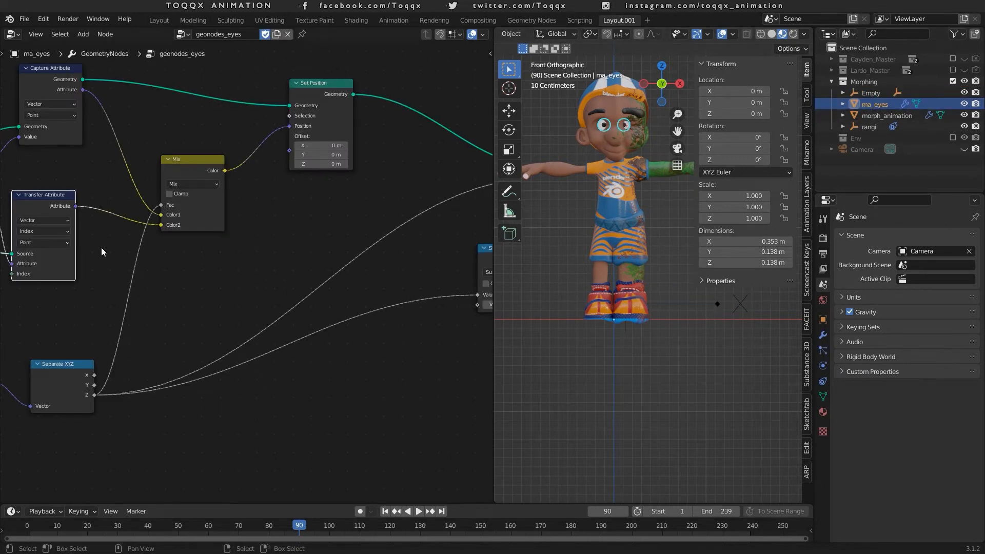
pyautogui.scroll(-2, 101, 251)
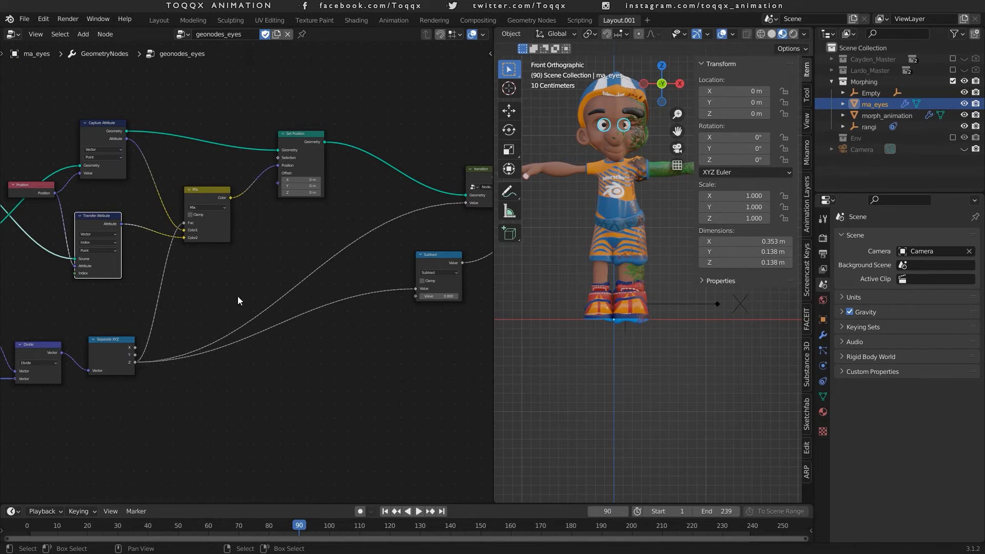
pyautogui.moveTo(136, 348); pyautogui.dragTo(185, 226)
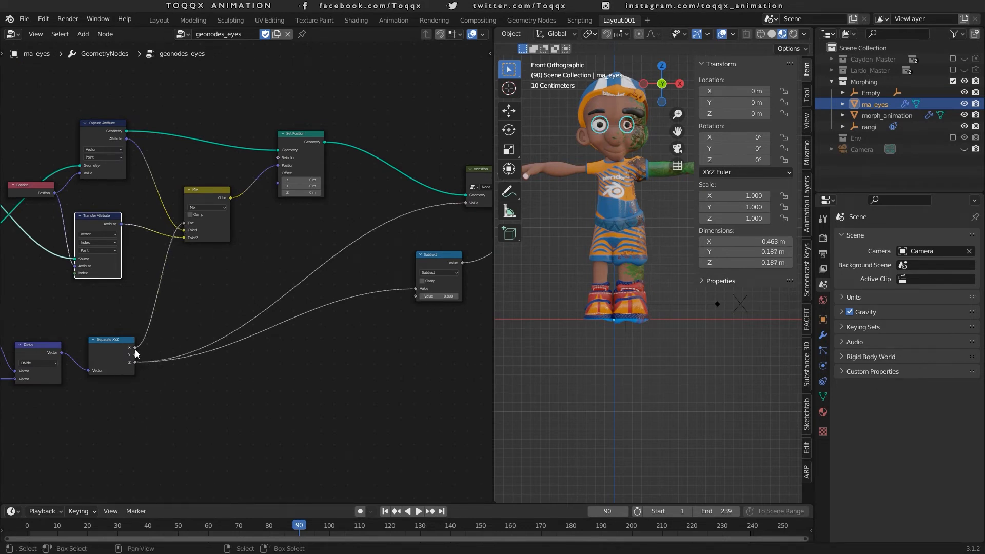
pyautogui.moveTo(136, 347); pyautogui.dragTo(466, 203)
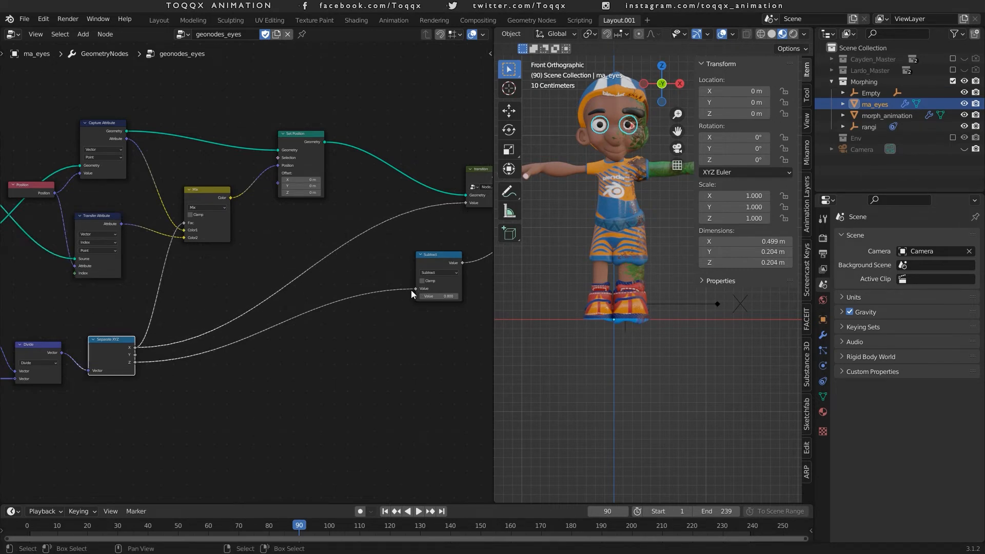
pyautogui.moveTo(416, 289); pyautogui.dragTo(293, 313)
pyautogui.moveTo(136, 347); pyautogui.dragTo(414, 290)
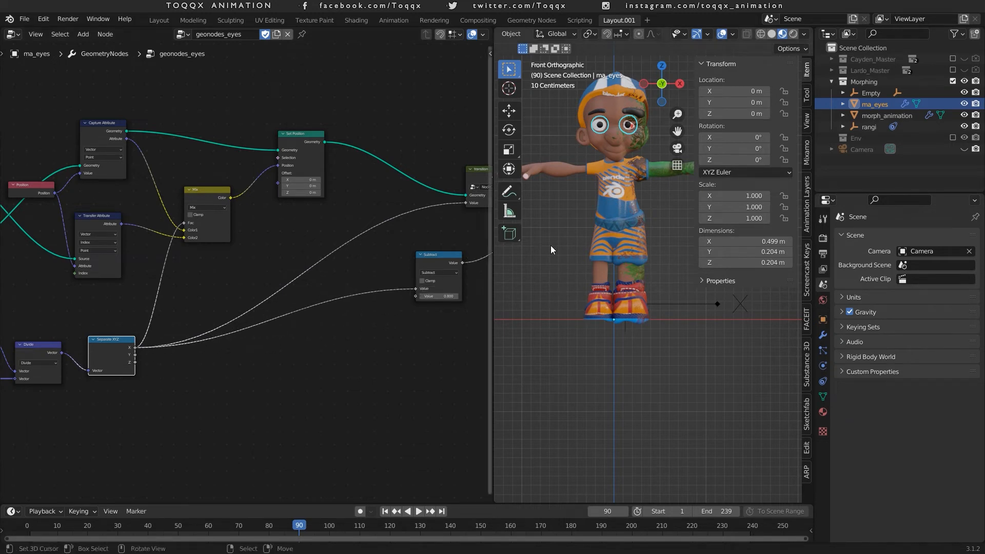
# Select the Empty, widen the 3D viewport and try moving the Empty sideways to preview the horizontal morph on body and eyes
pyautogui.scroll(-3, 598, 224)
pyautogui.scroll(3, 598, 224)
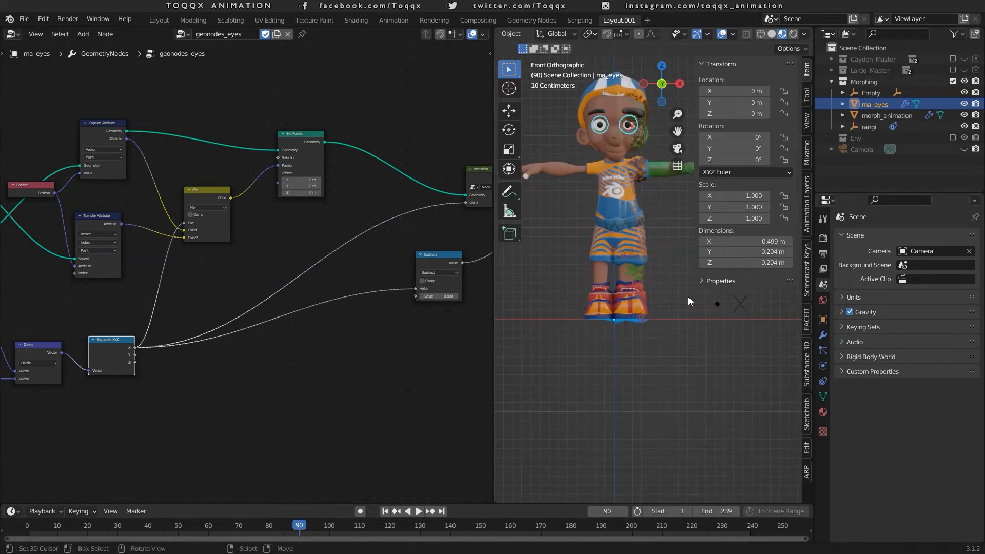
pyautogui.click(705, 304)
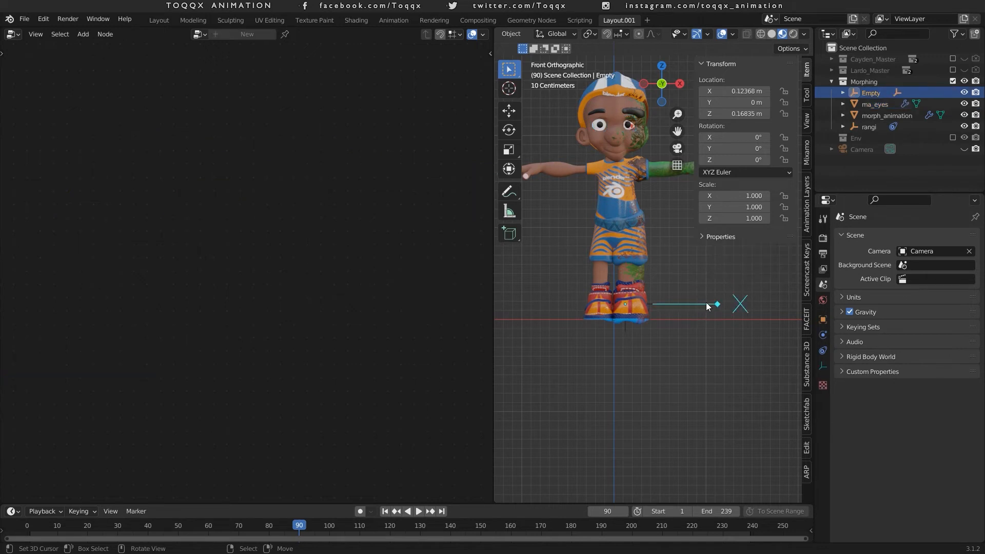
pyautogui.press('n')
pyautogui.moveTo(491, 241); pyautogui.dragTo(268, 262)
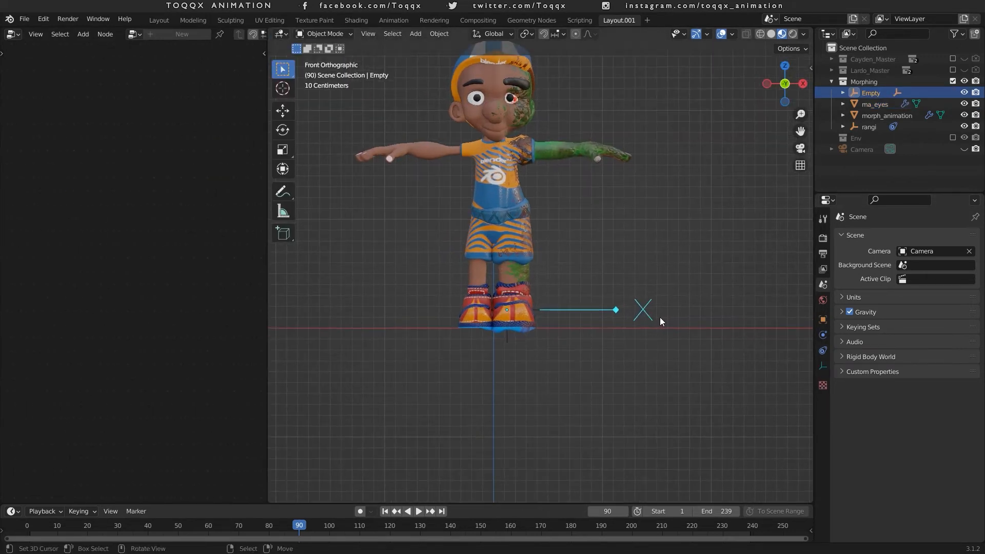
pyautogui.press('g')
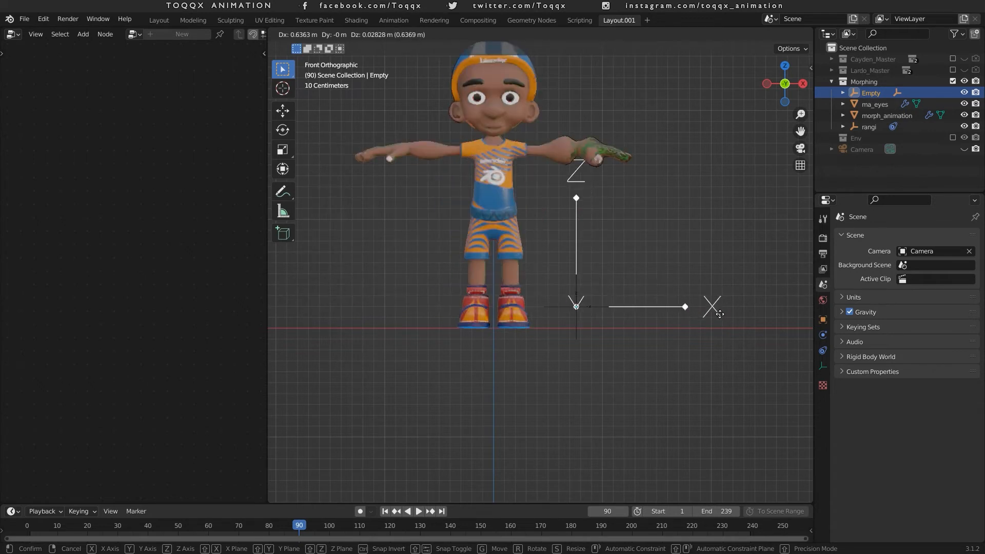
pyautogui.rightClick(720, 314)
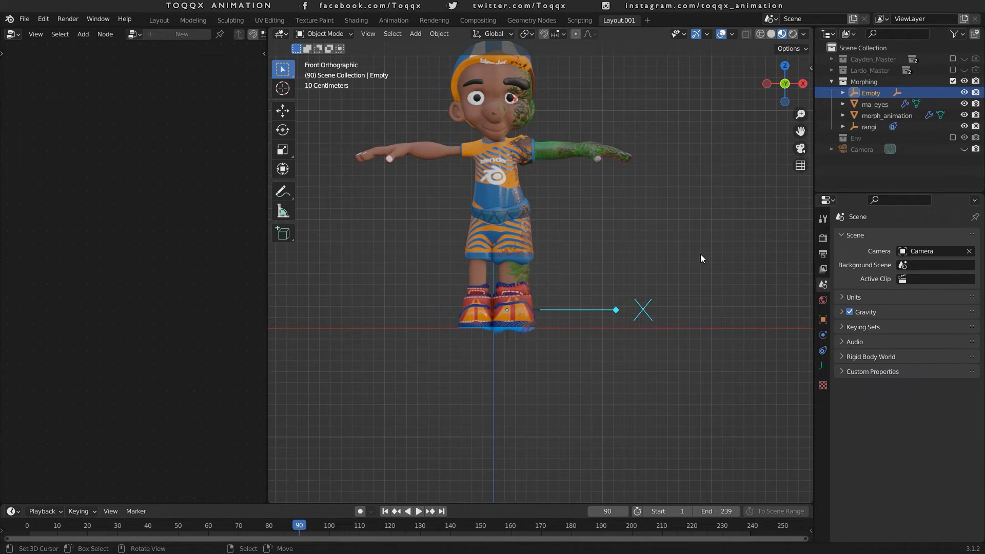
# Select morph_animation, widen the node editor and examine the Object Info, Capture Attribute and Transfer Attribute nodes of its tree
pyautogui.click(478, 67)
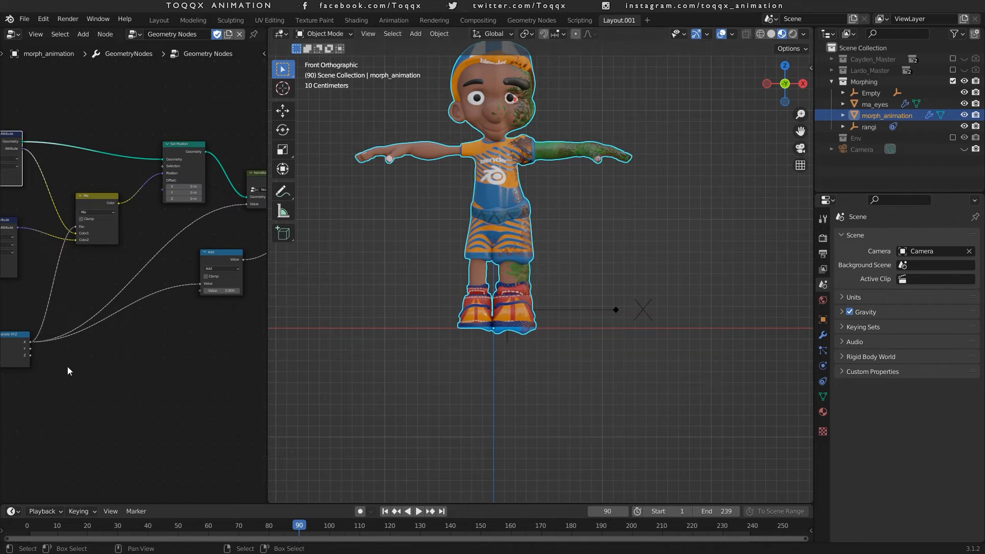
pyautogui.moveTo(69, 370); pyautogui.dragTo(157, 378, button='middle')
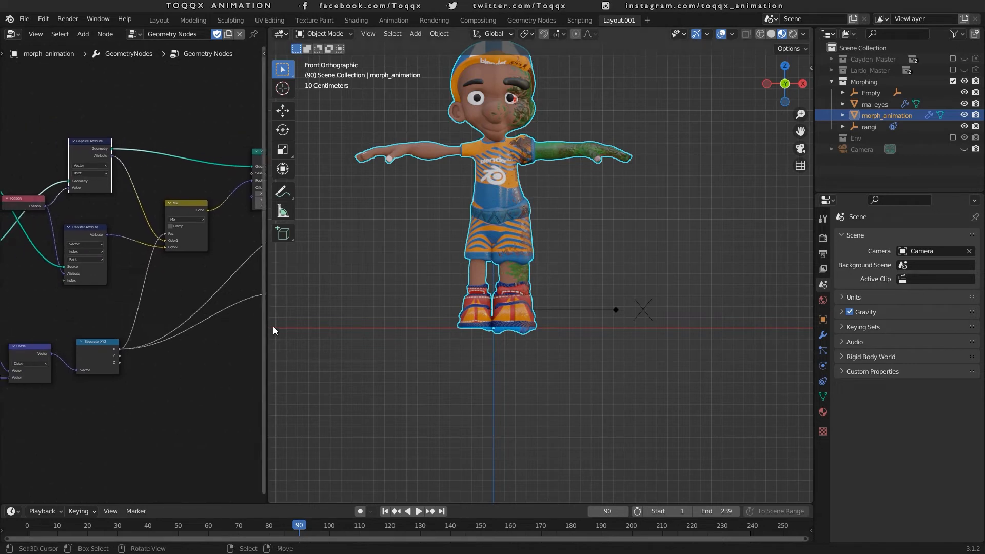
pyautogui.moveTo(266, 328); pyautogui.dragTo(503, 334)
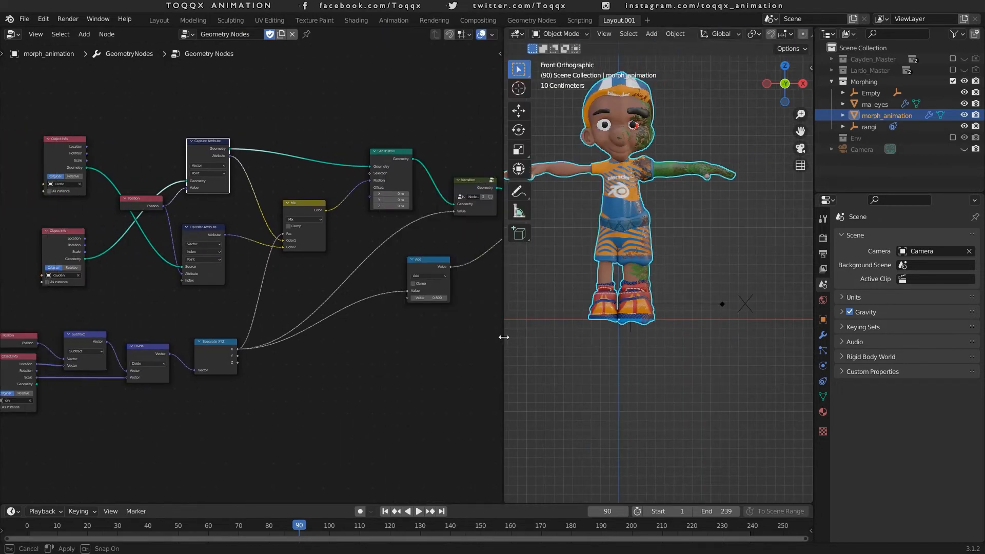
pyautogui.scroll(2, 208, 402)
pyautogui.moveTo(177, 394); pyautogui.dragTo(367, 498, button='middle')
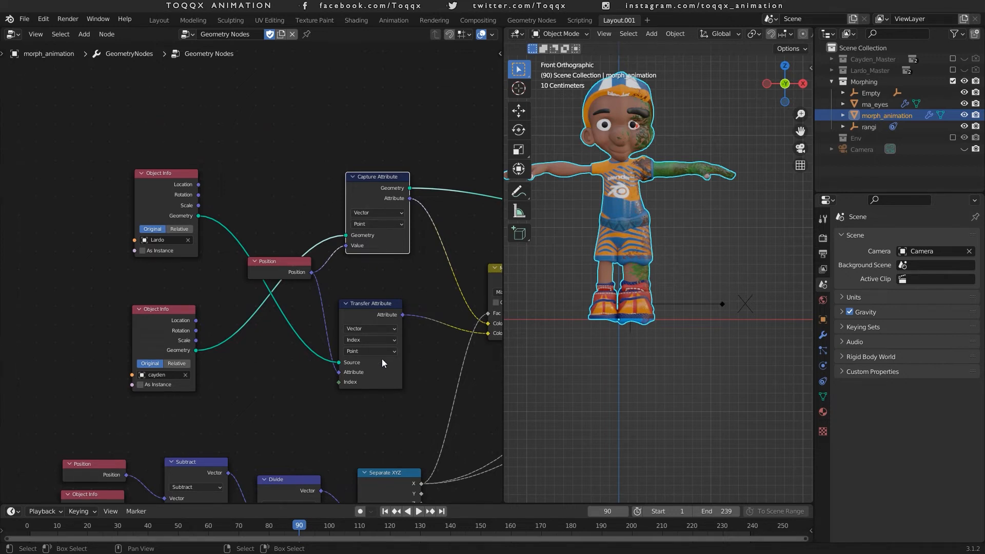
pyautogui.scroll(-2, 279, 340)
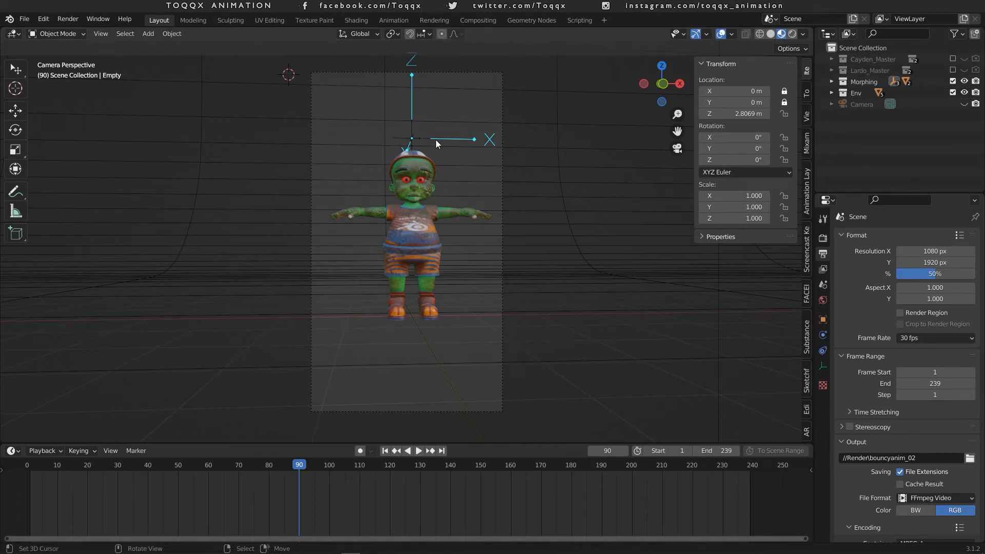
# Try moving the Empty above the character in camera view, and hide the Env collection in the viewport
pyautogui.press('g')
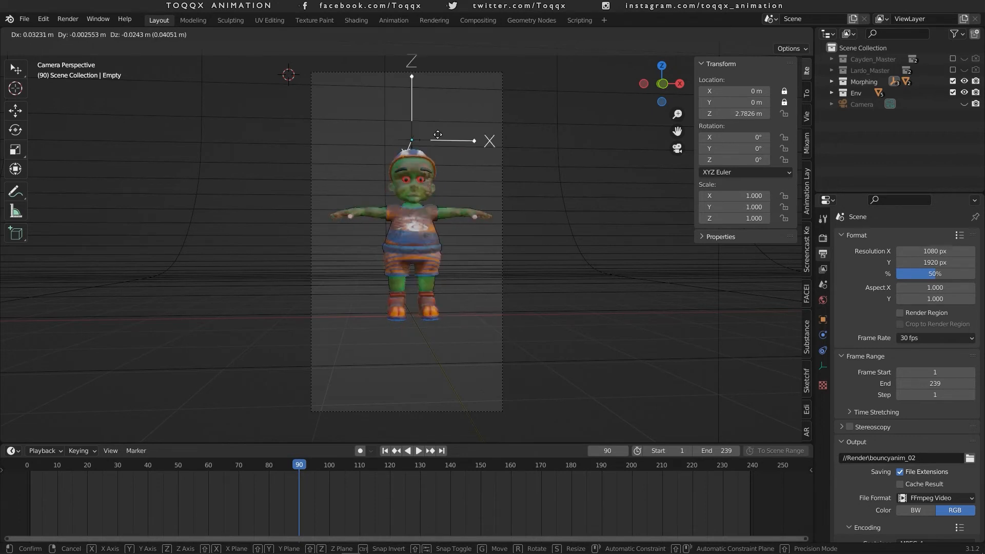
pyautogui.click(438, 134)
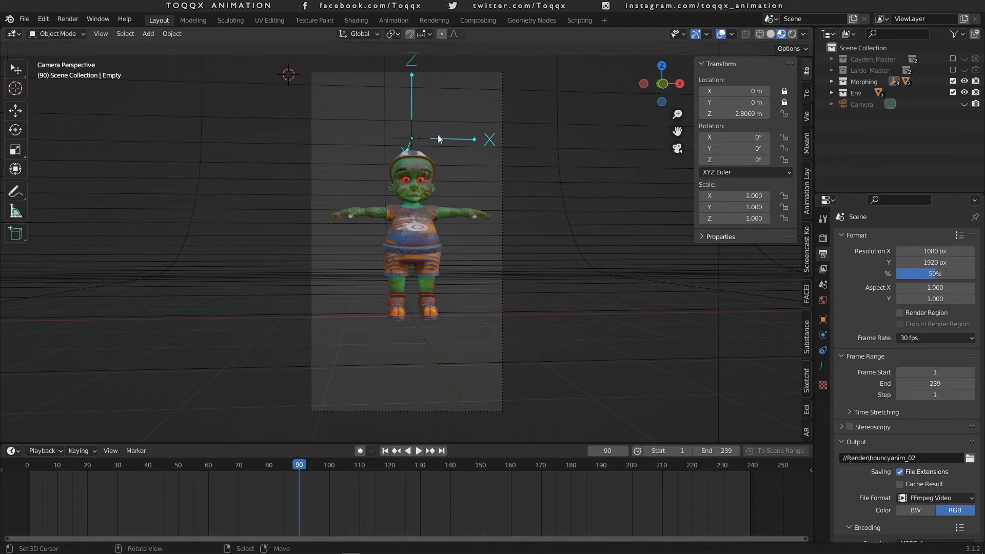
pyautogui.click(953, 93)
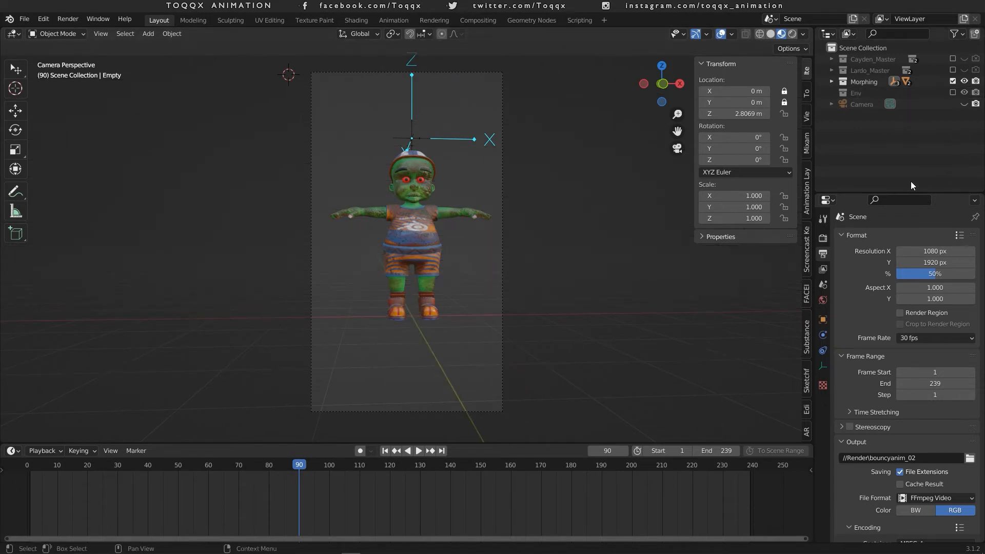
pyautogui.click(952, 93)
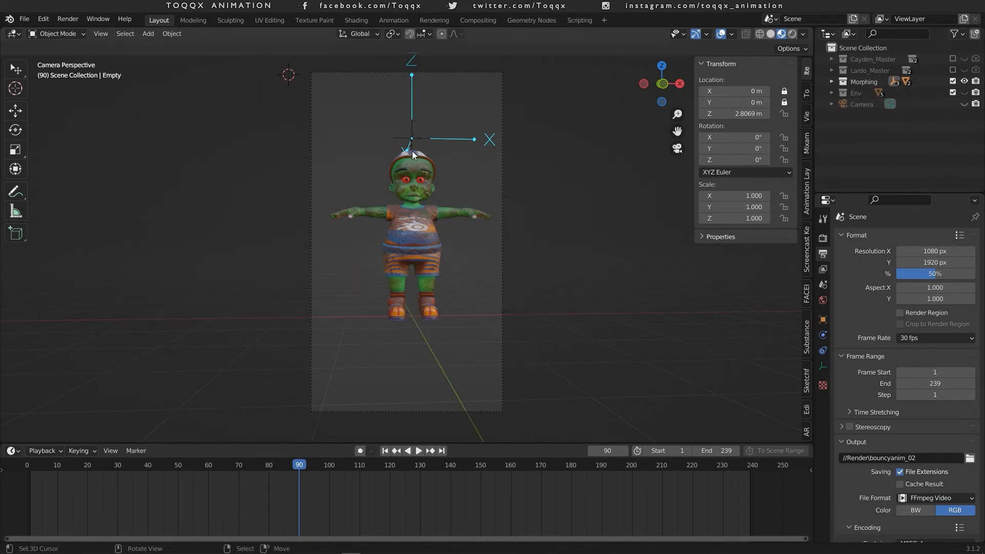
# In front view, expand the Cayden_Master and Lardo_Master collections and exclude the Morphing collection from the view layer
pyautogui.press('KP_1')
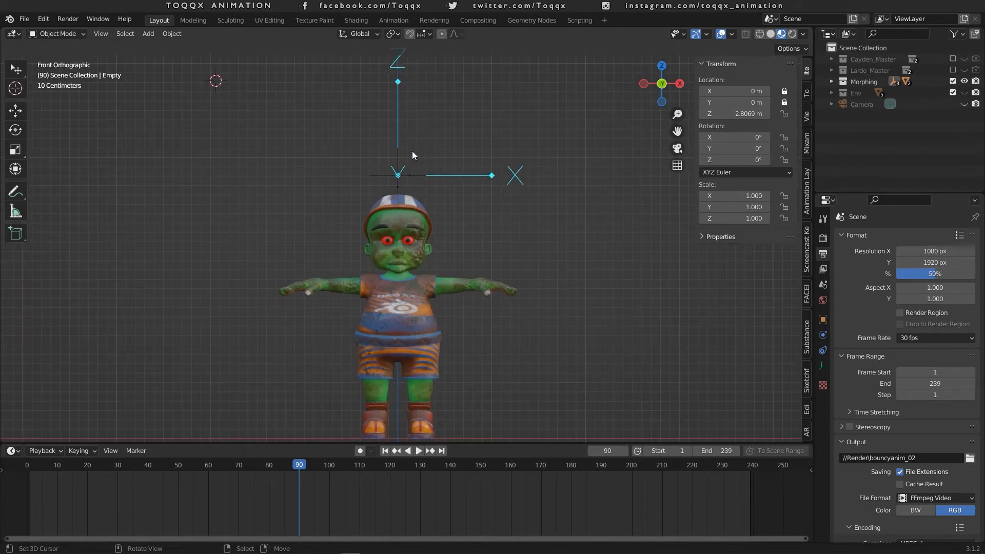
pyautogui.scroll(-1, 412, 152)
pyautogui.keyDown('shift'); pyautogui.moveTo(432, 236); pyautogui.dragTo(449, 193, button='middle'); pyautogui.keyUp('shift')
pyautogui.scroll(2, 450, 195)
pyautogui.scroll(1, 451, 195)
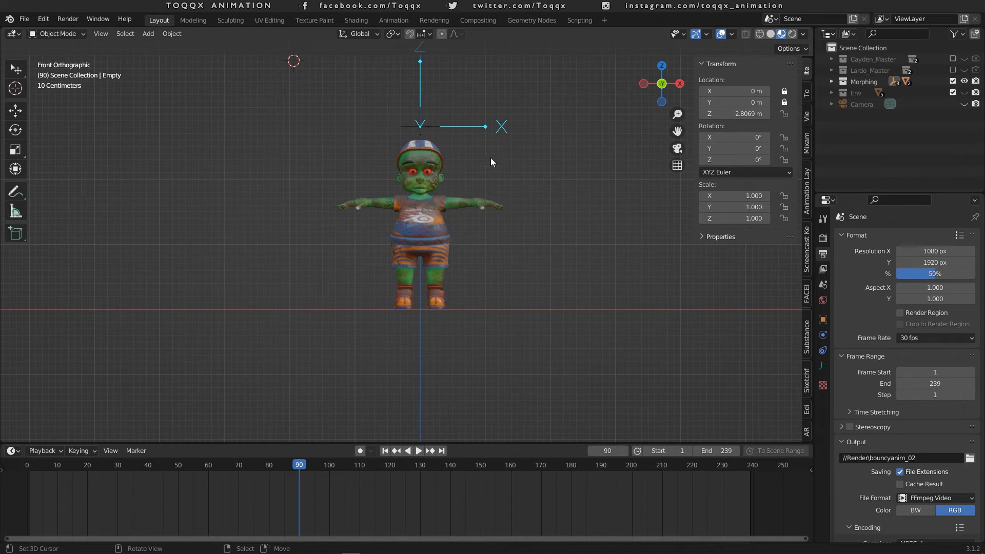
pyautogui.click(832, 59)
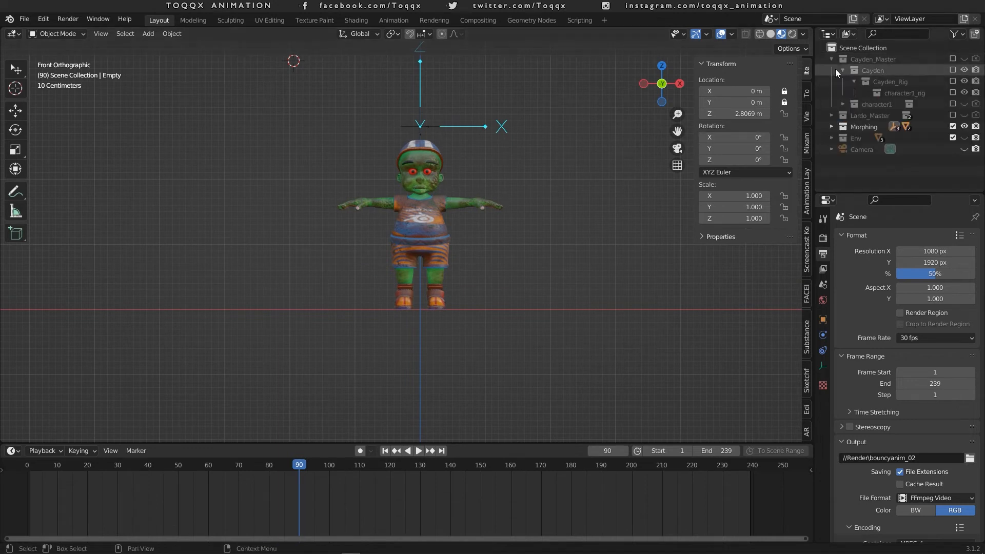
pyautogui.click(831, 115)
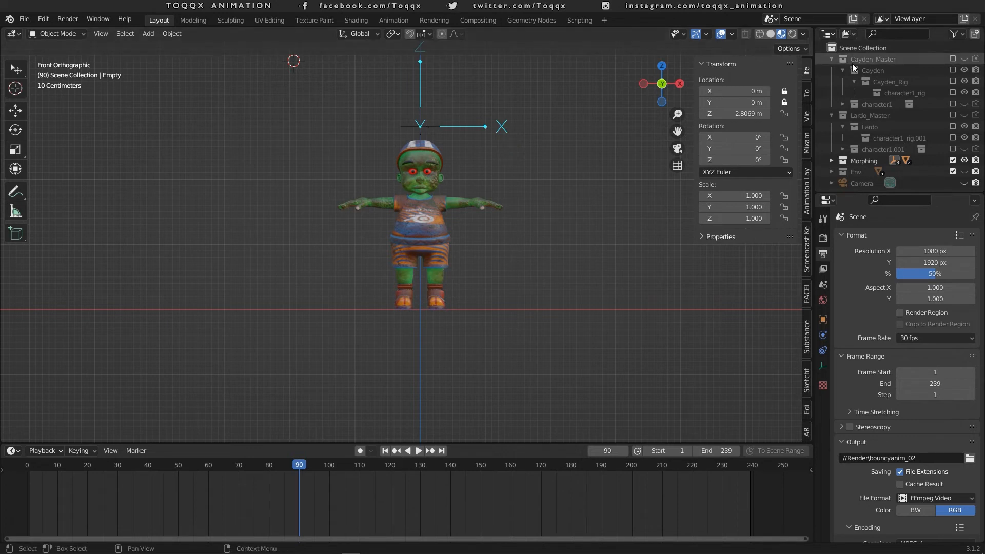
pyautogui.click(952, 161)
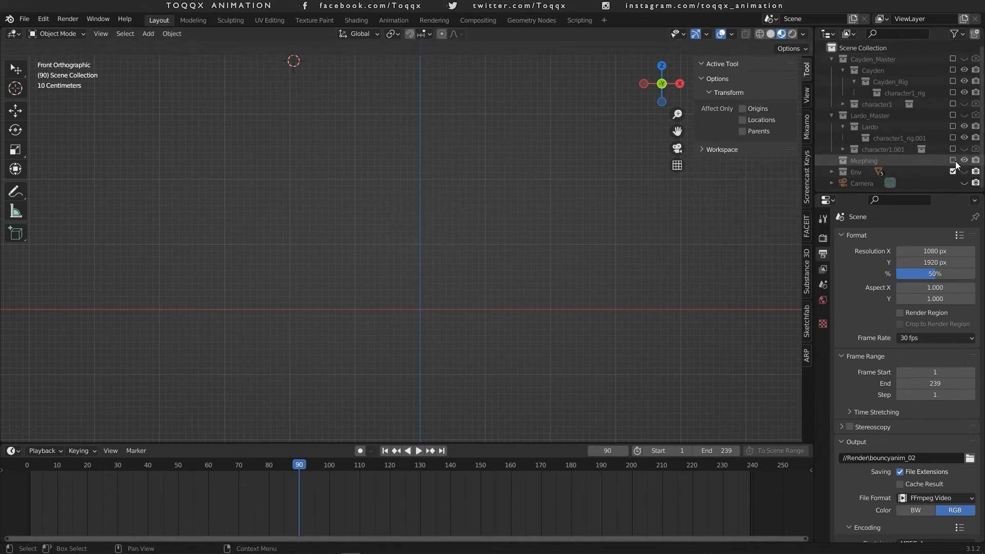
# Include the Cayden_Master collection with its nested Cayden, Cayden_Rig and character1_rig collections in the view layer
pyautogui.click(952, 59)
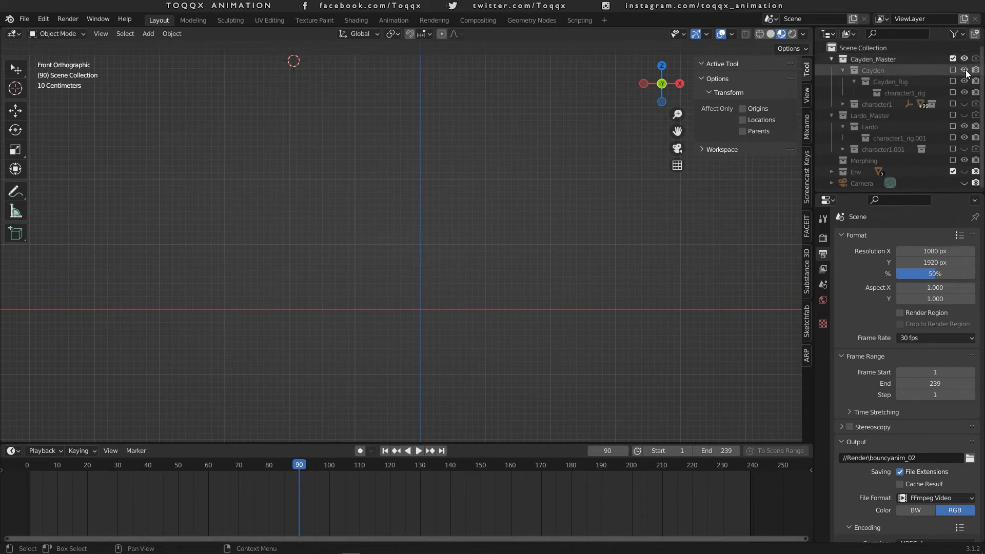
pyautogui.click(953, 70)
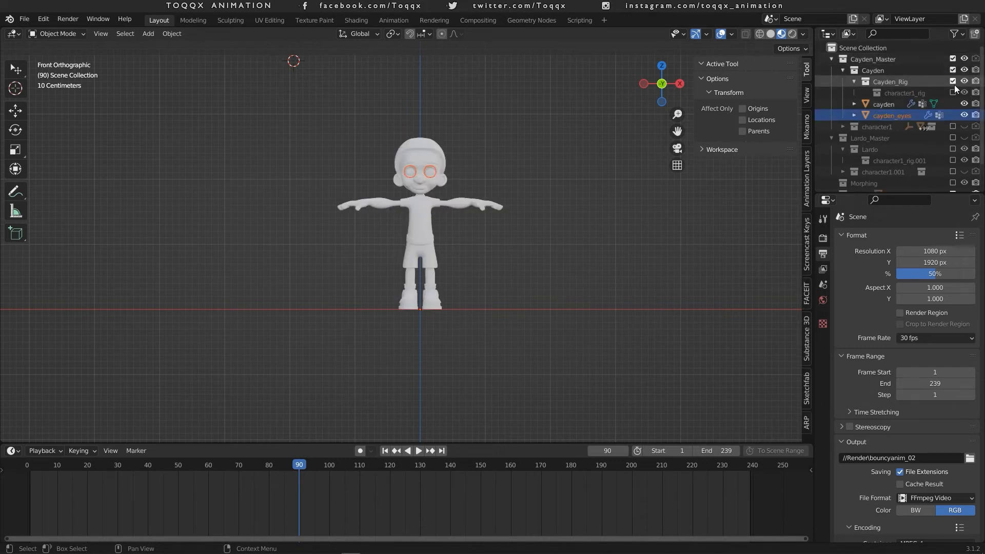
pyautogui.click(952, 93)
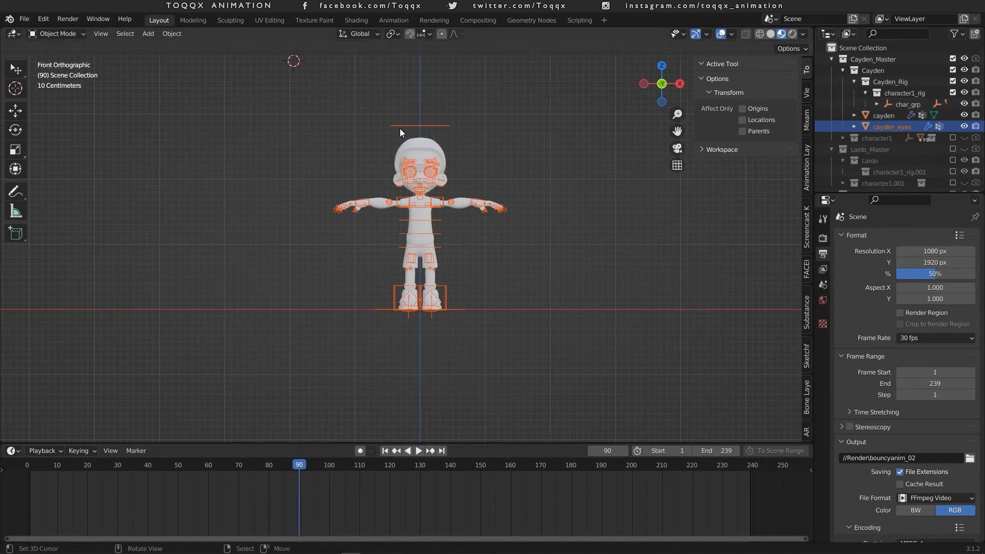
# Enter Pose Mode on cayden_rig and try moving its left hand IK control c_hand_ik.l
pyautogui.click(462, 202)
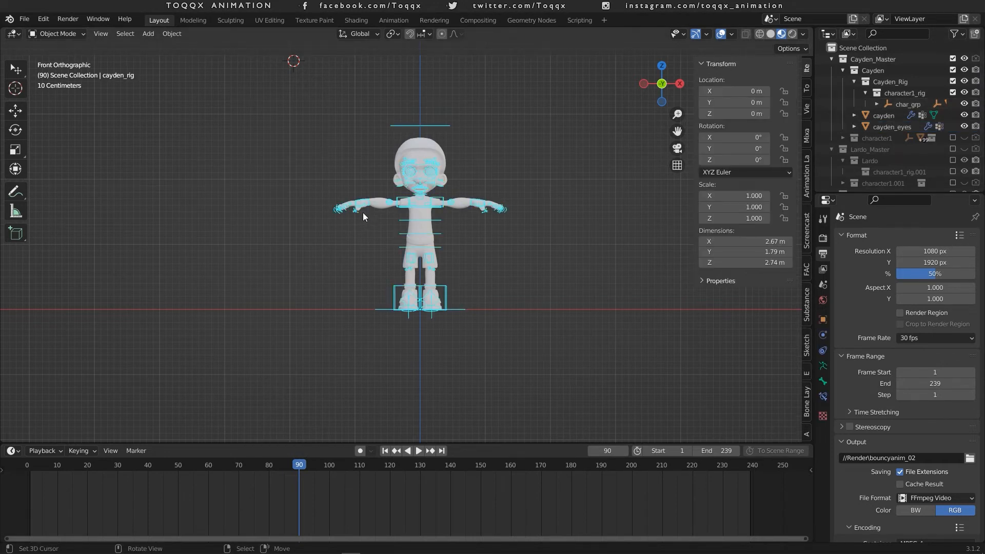
pyautogui.hotkey('ctrl', 'Tab')
pyautogui.scroll(5, 408, 225)
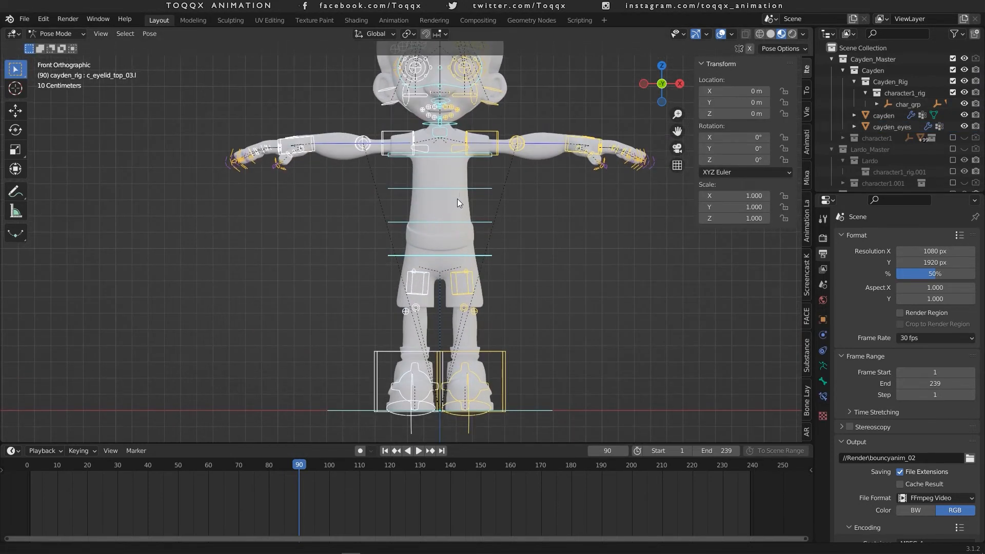
pyautogui.keyDown('shift'); pyautogui.moveTo(457, 199); pyautogui.dragTo(445, 246, button='middle'); pyautogui.keyUp('shift')
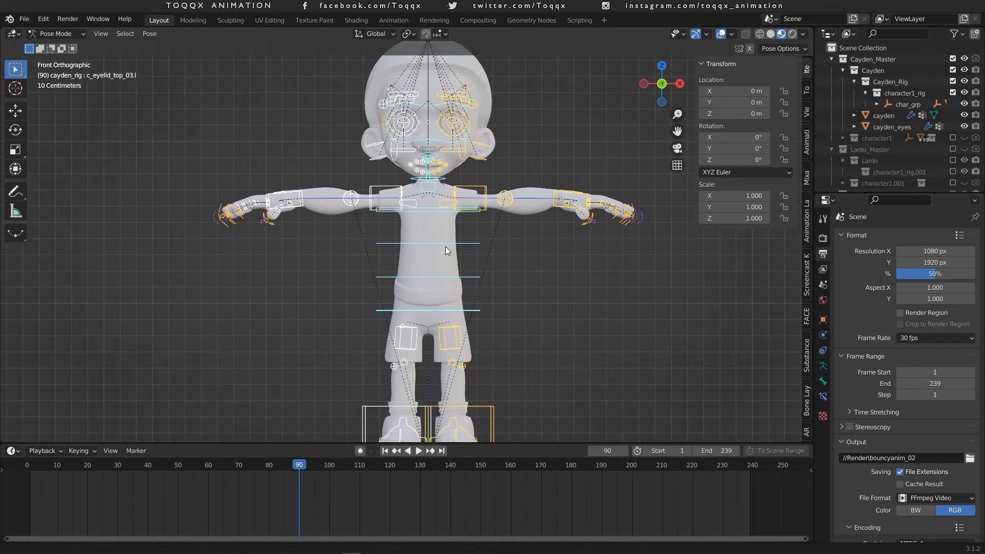
pyautogui.click(483, 185)
pyautogui.click(570, 193)
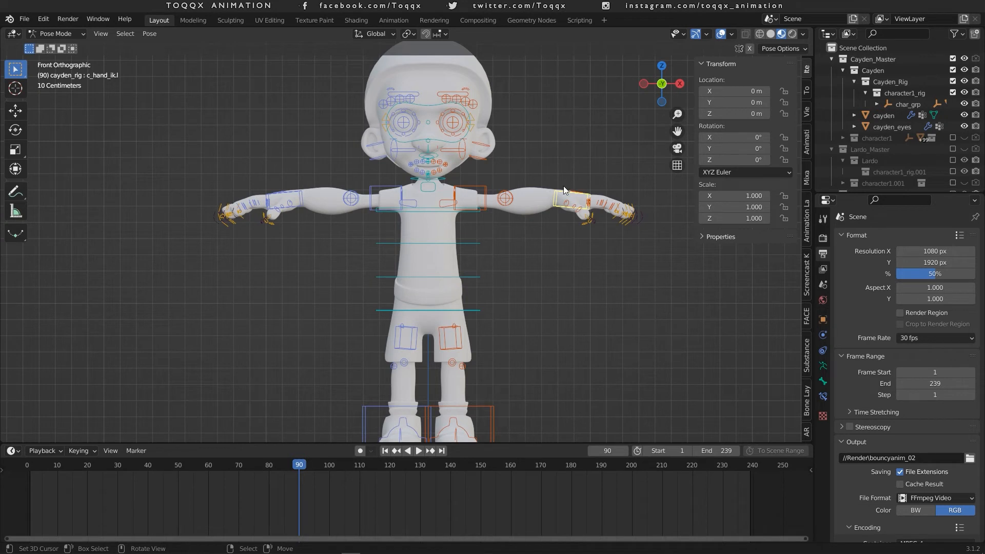
pyautogui.press('g')
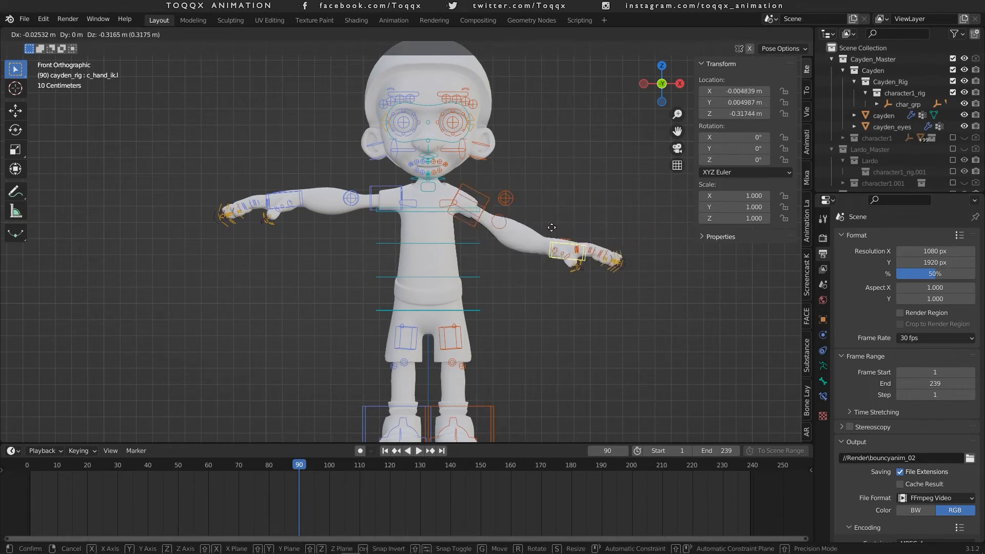
pyautogui.press('Escape')
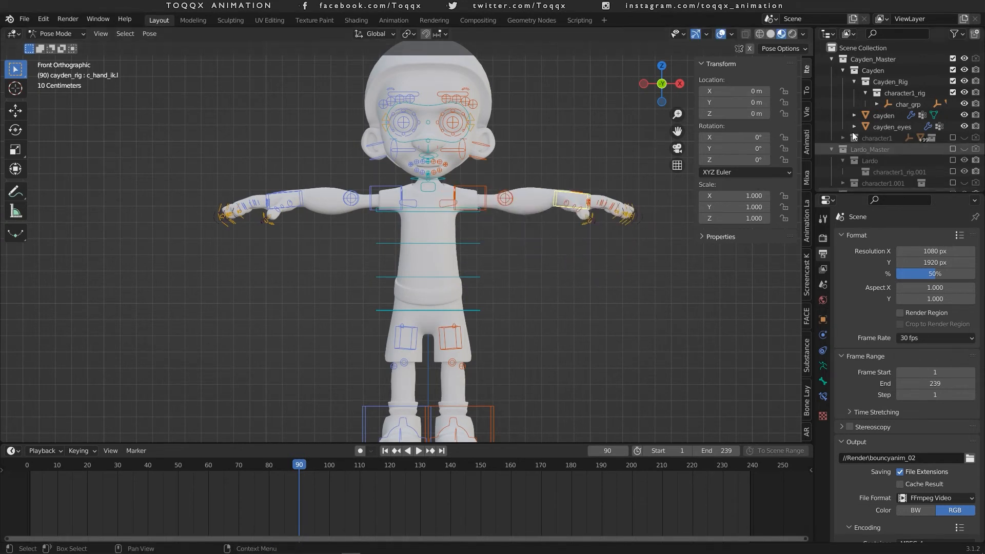
# Exclude Cayden_Master, then include Lardo_Master with its character1_rig.001 collection and show it in the viewport
pyautogui.click(953, 59)
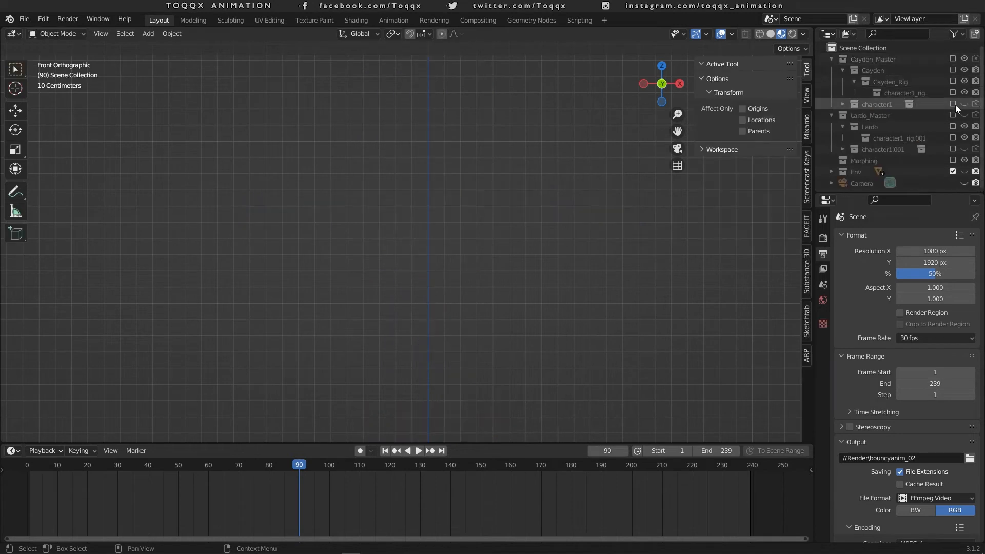
pyautogui.click(953, 115)
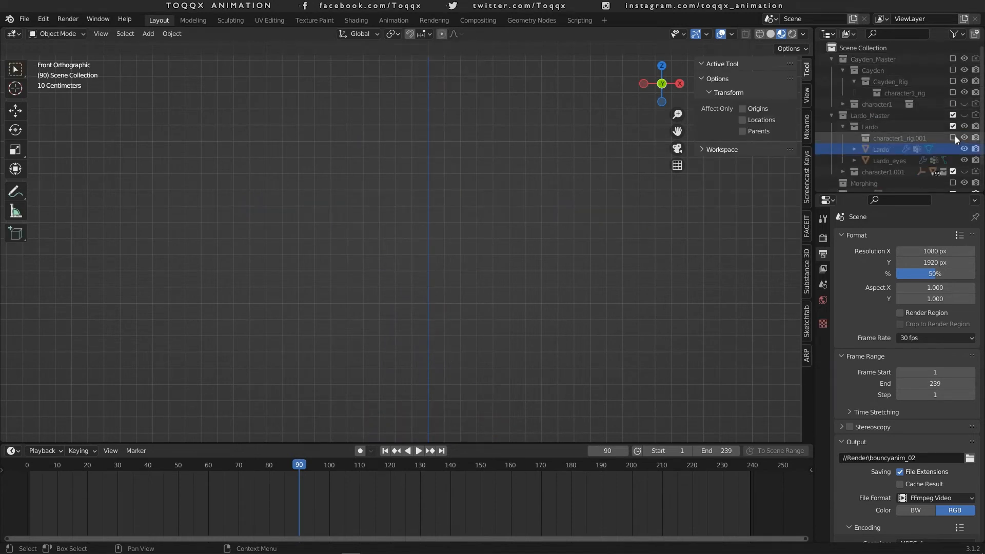
pyautogui.click(953, 138)
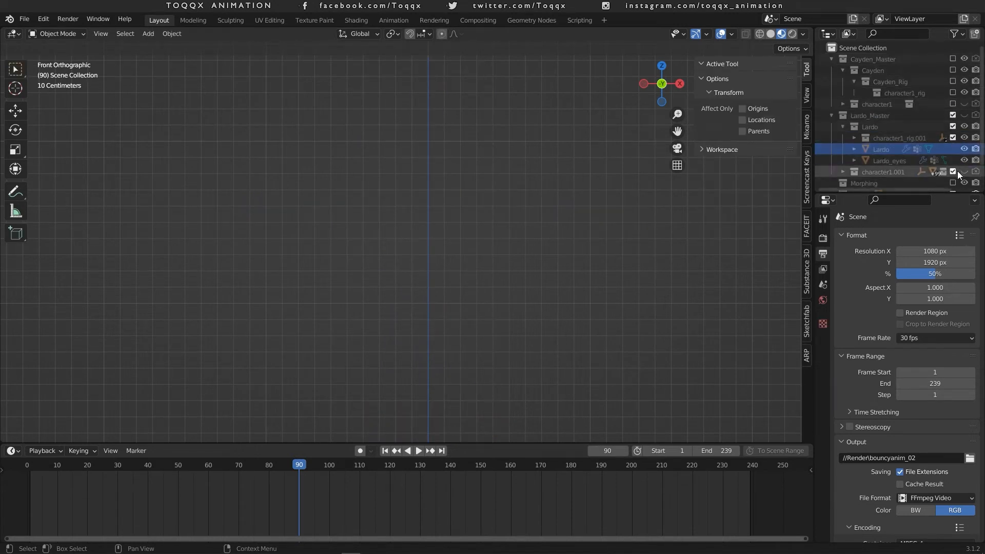
pyautogui.click(964, 116)
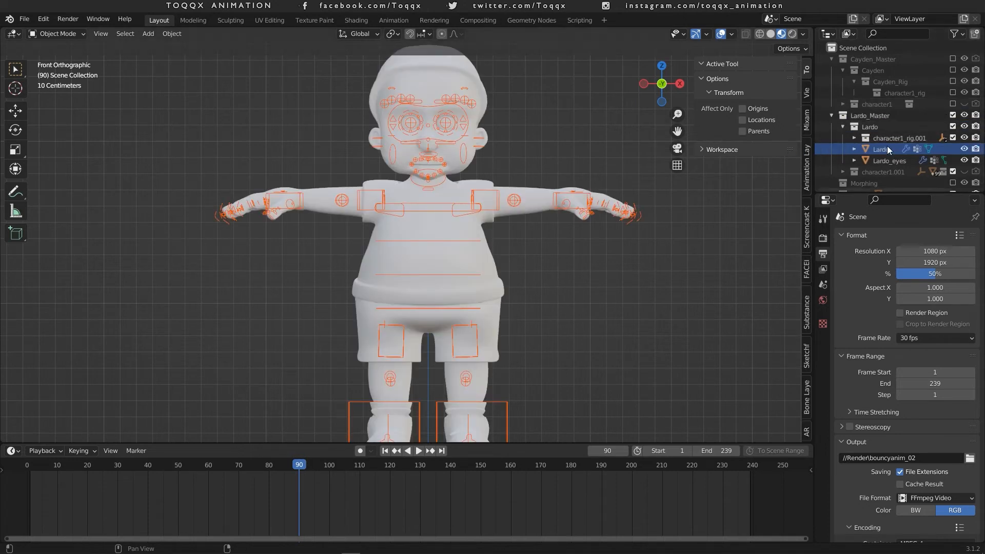
# Enter Pose Mode on Lardo_rig and try moving its left hand IK control c_hand_ik.l
pyautogui.click(557, 194)
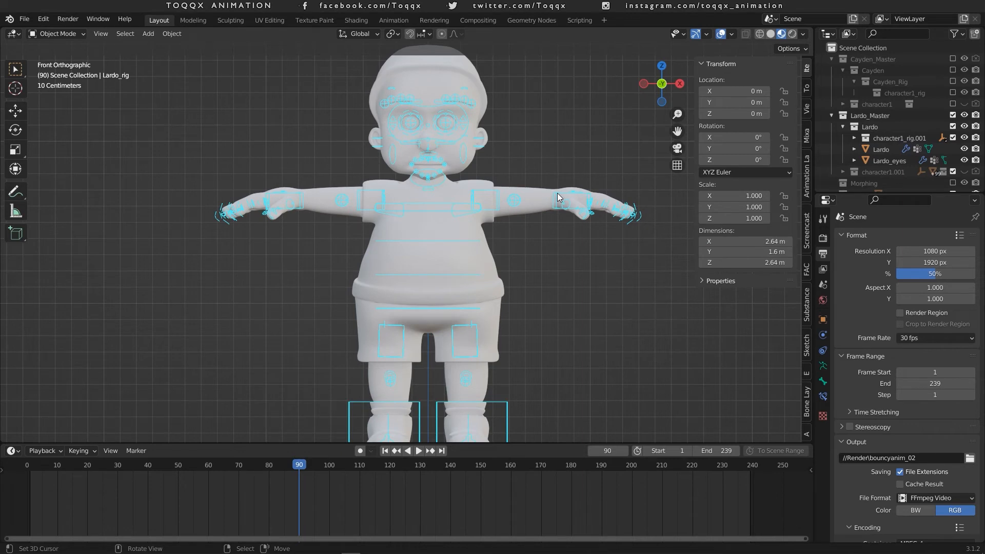
pyautogui.press('Tab')
pyautogui.hotkey('ctrl', 'Tab')
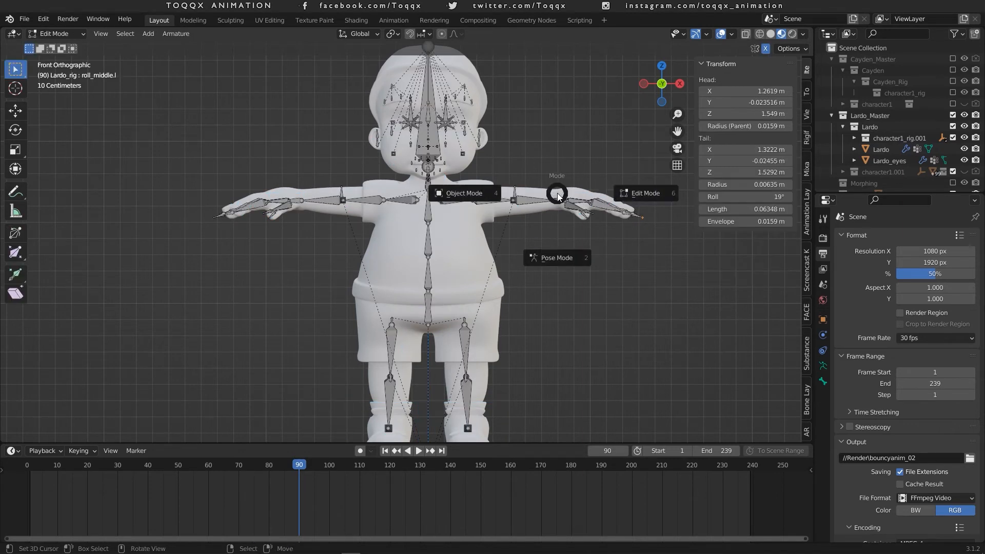
pyautogui.press('Escape')
pyautogui.hotkey('ctrl', 'Tab')
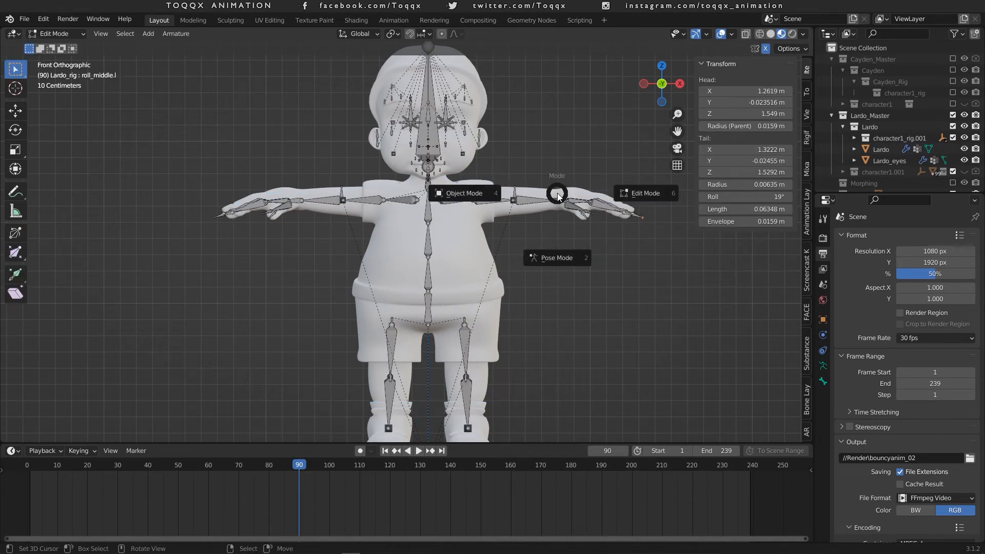
pyautogui.click(564, 256)
pyautogui.click(567, 196)
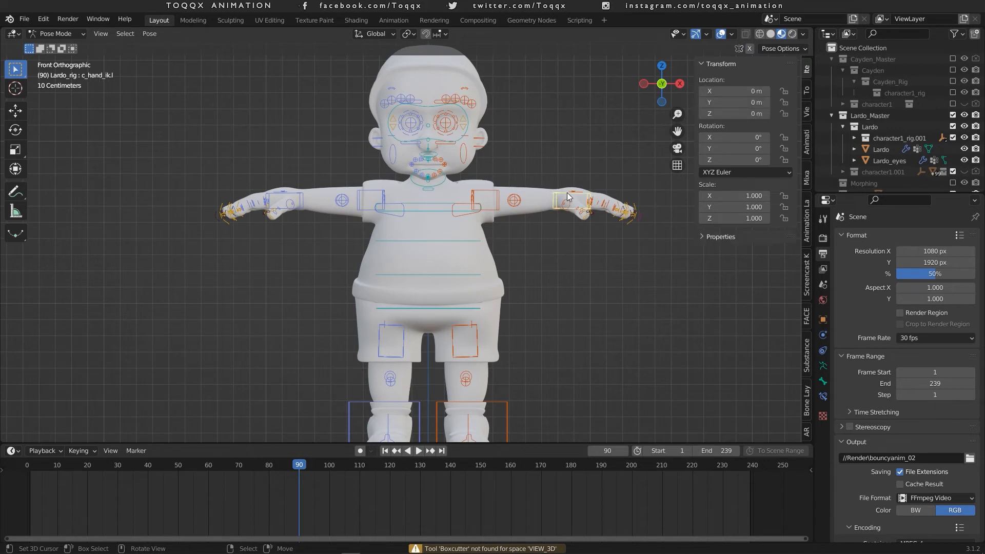
pyautogui.press('g')
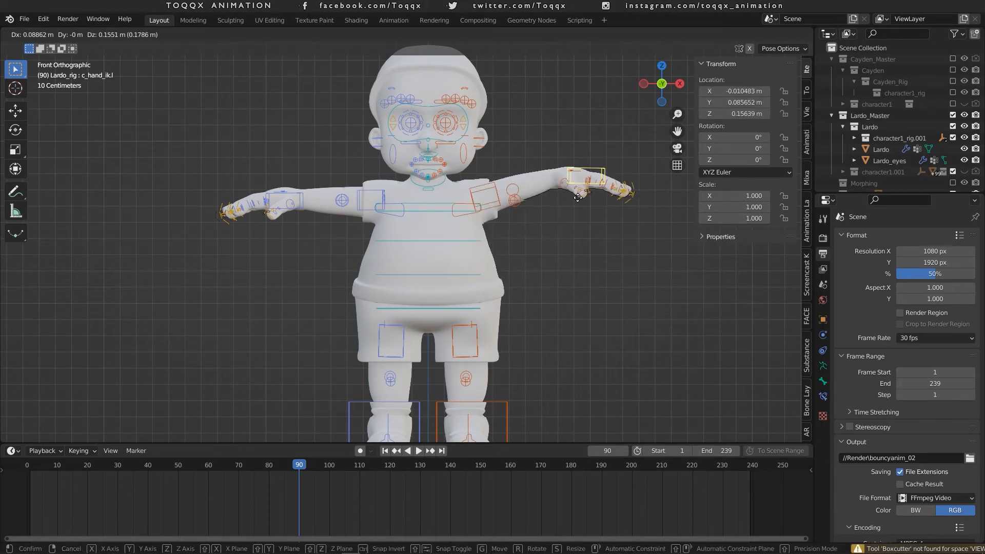
pyautogui.press('Escape')
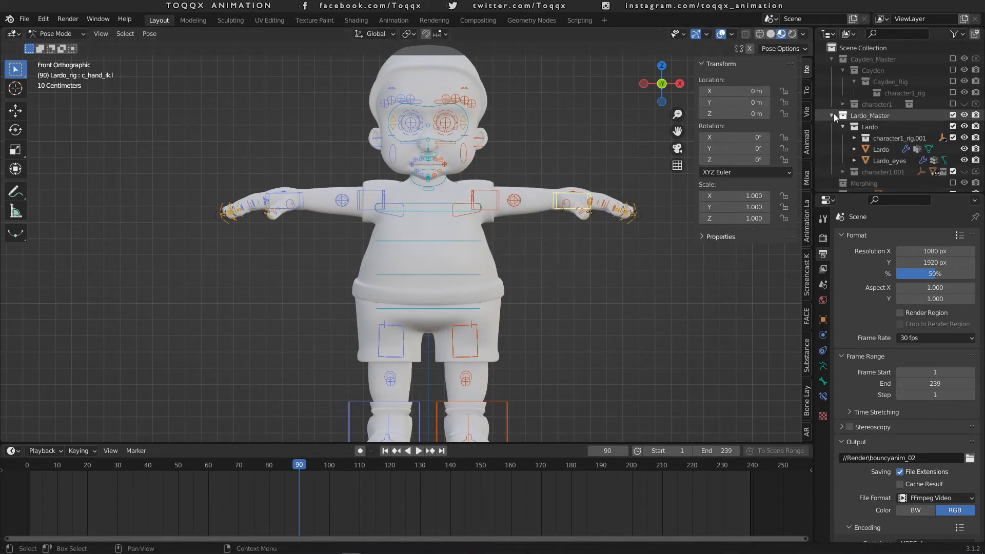
# Swap Lardo_Master for Cayden_Master in the view layer and select cayden_rig's c_hand_ik.l control in Pose Mode
pyautogui.click(953, 115)
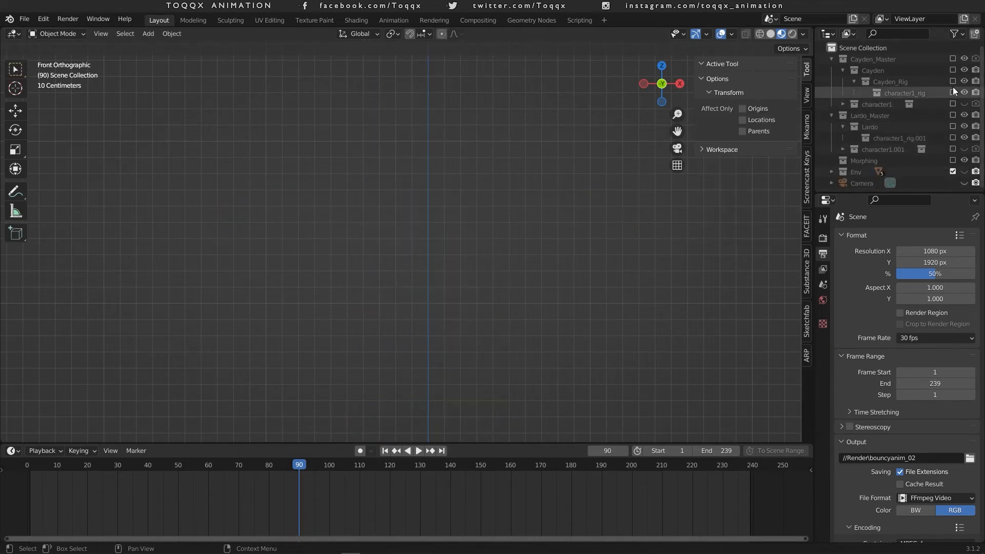
pyautogui.click(952, 59)
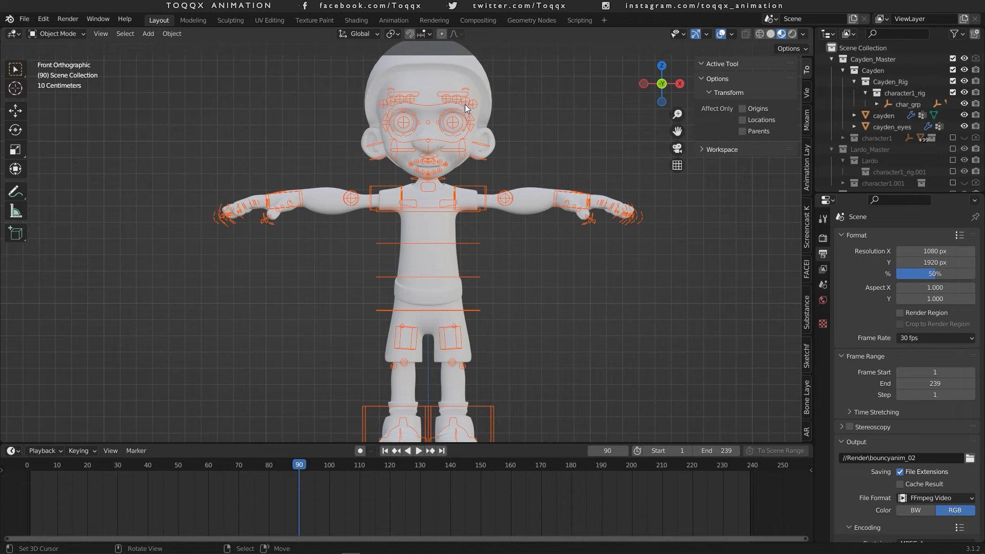
pyautogui.click(574, 191)
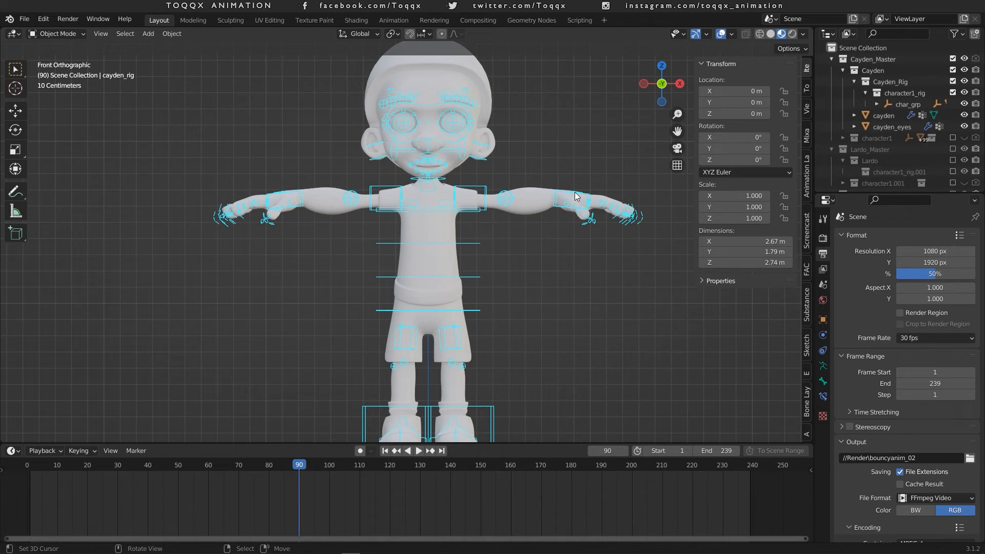
pyautogui.hotkey('ctrl', 'Tab')
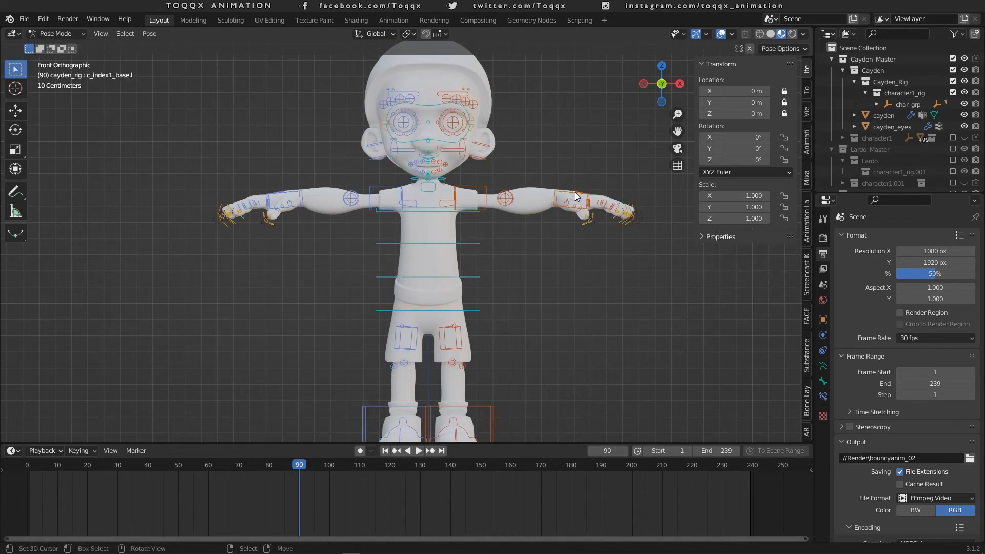
pyautogui.click(565, 196)
# Go to frame 1 and move Cayden's left hand IK control down beside the waist, to about Z -0.56 m
pyautogui.moveTo(297, 482); pyautogui.dragTo(30, 481)
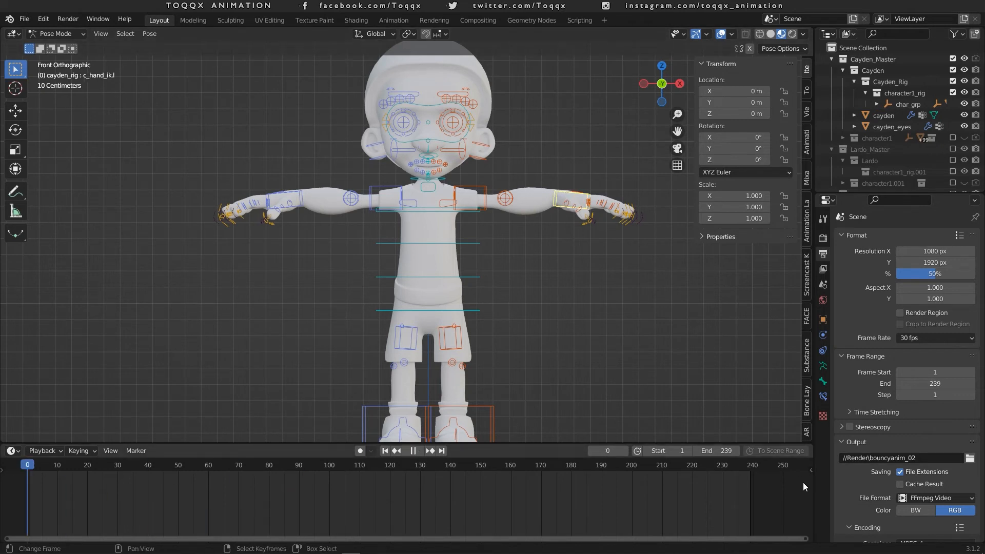
pyautogui.press('space')
pyautogui.press('space')
pyautogui.click(607, 450)
pyautogui.write('1')
pyautogui.press('Return')
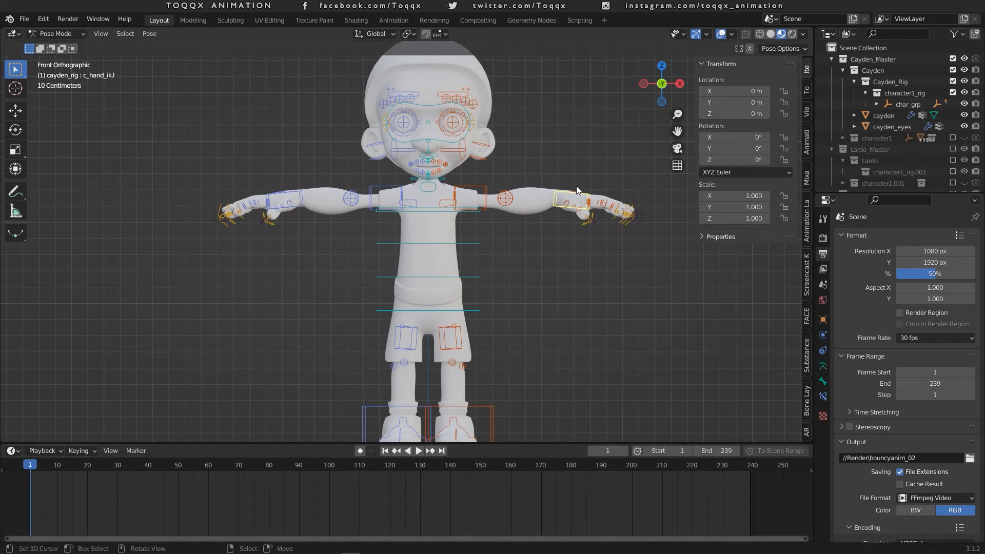
pyautogui.press('g')
pyautogui.click(499, 268)
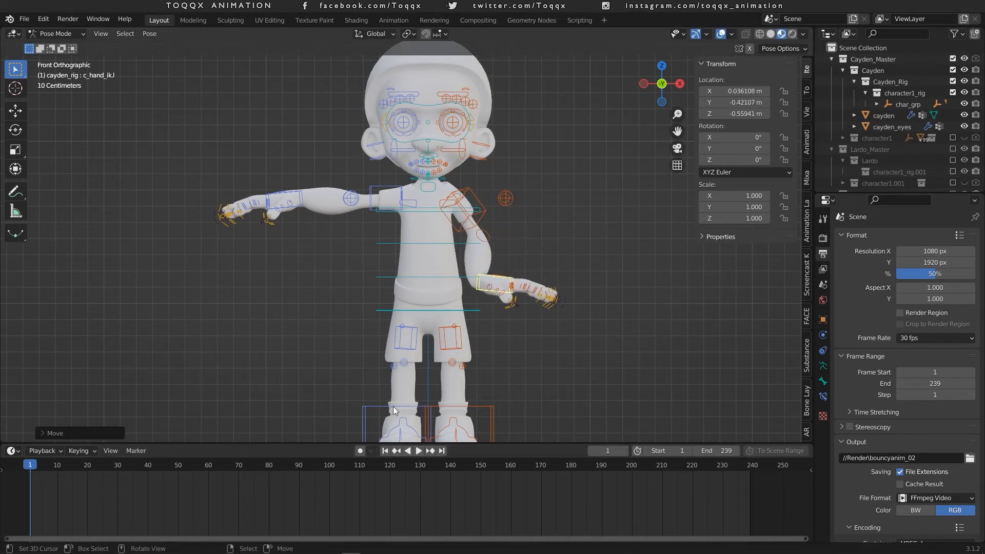
# Turn on auto keying, then rotate the left hand control about 72° to point downward and lower it slightly to about Z -0.6 m
pyautogui.click(361, 450)
pyautogui.press('r')
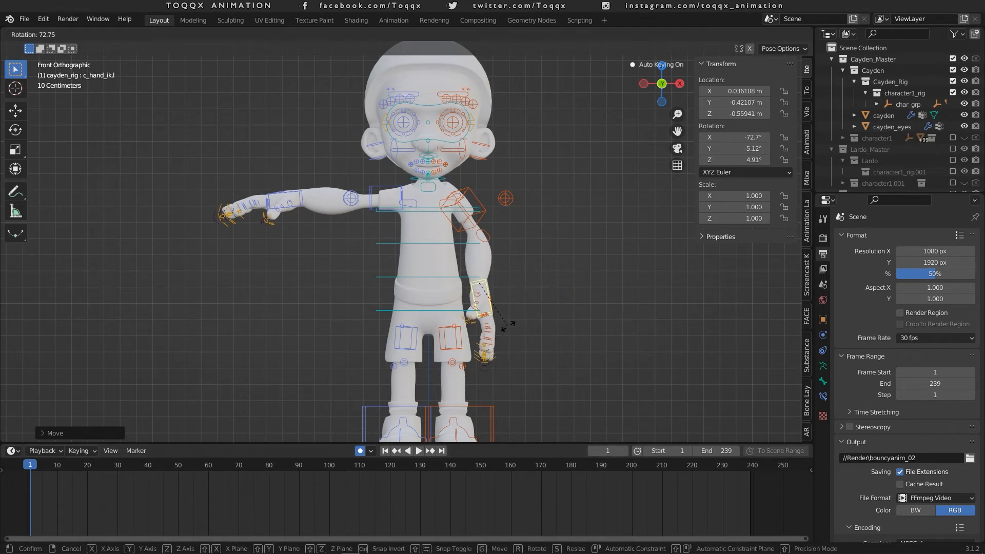
pyautogui.click(508, 325)
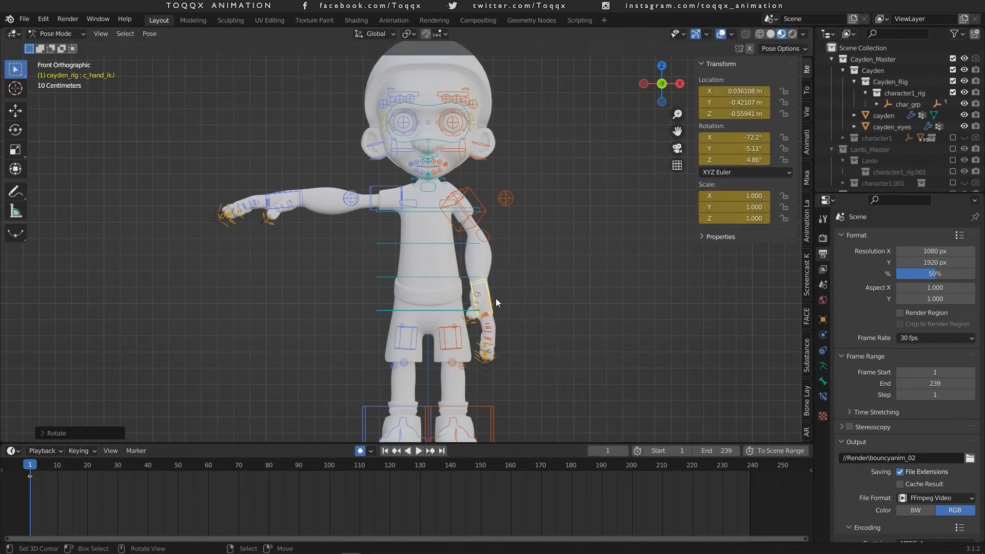
pyautogui.press('g')
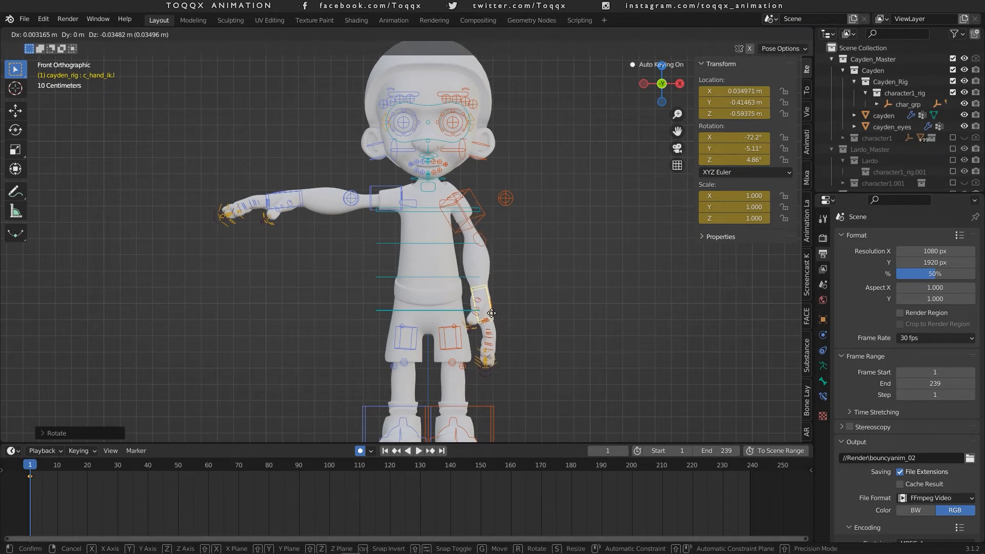
pyautogui.click(492, 314)
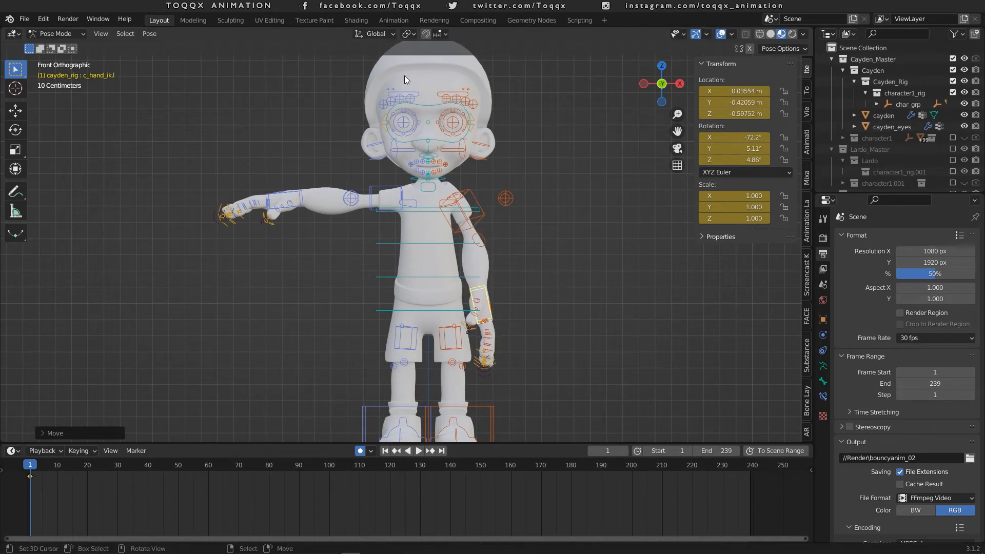
# Set the transform orientation to Local and activate the Transform tool for the left hand control
pyautogui.click(386, 35)
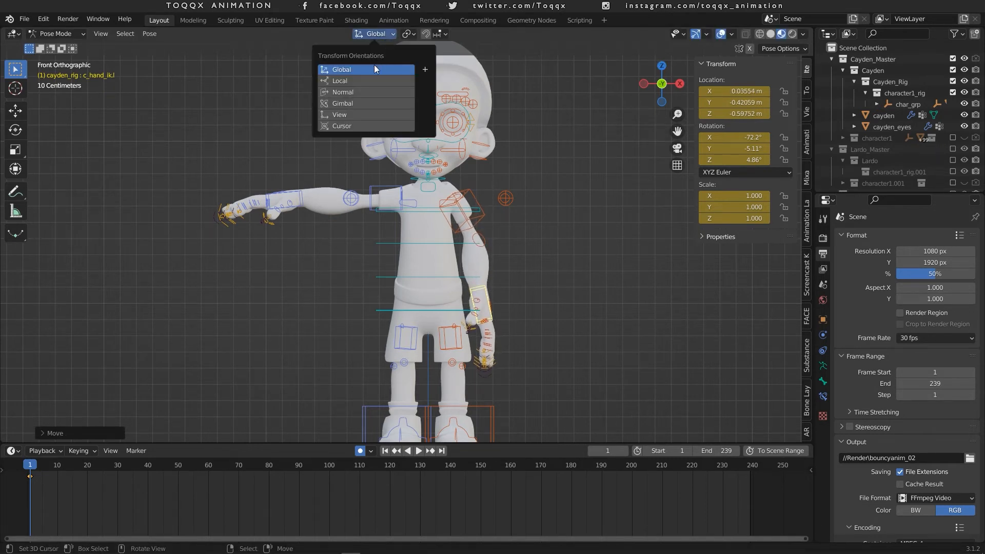
pyautogui.click(349, 82)
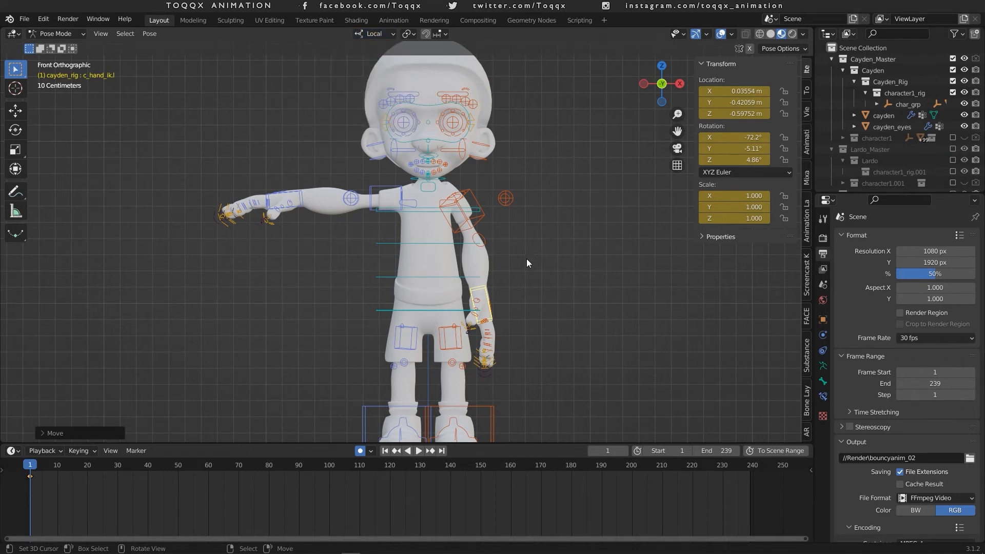
pyautogui.click(24, 170)
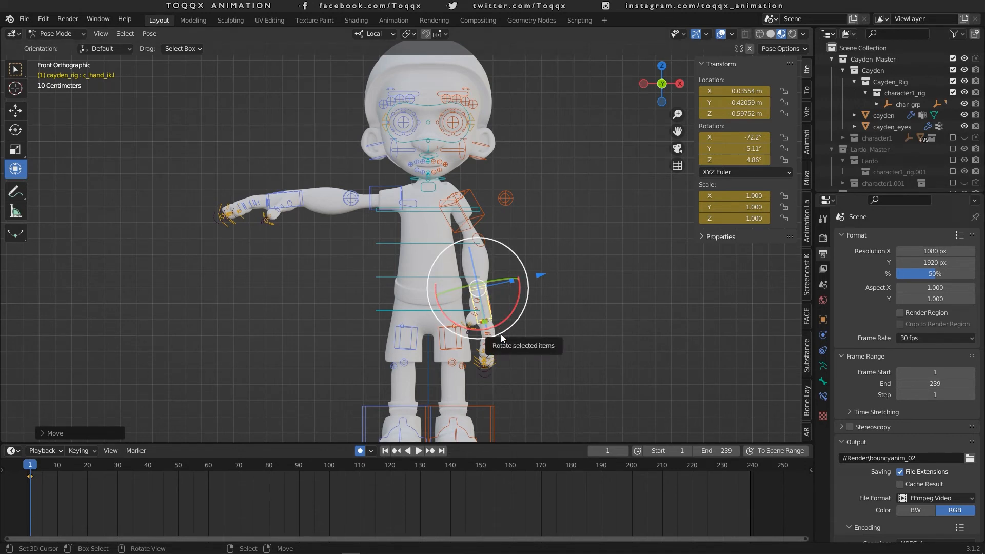
# At frame 10, raise the left hand control to shoulder height, about Z -0.02 m, and rotate it to about -2° on X
pyautogui.click(57, 465)
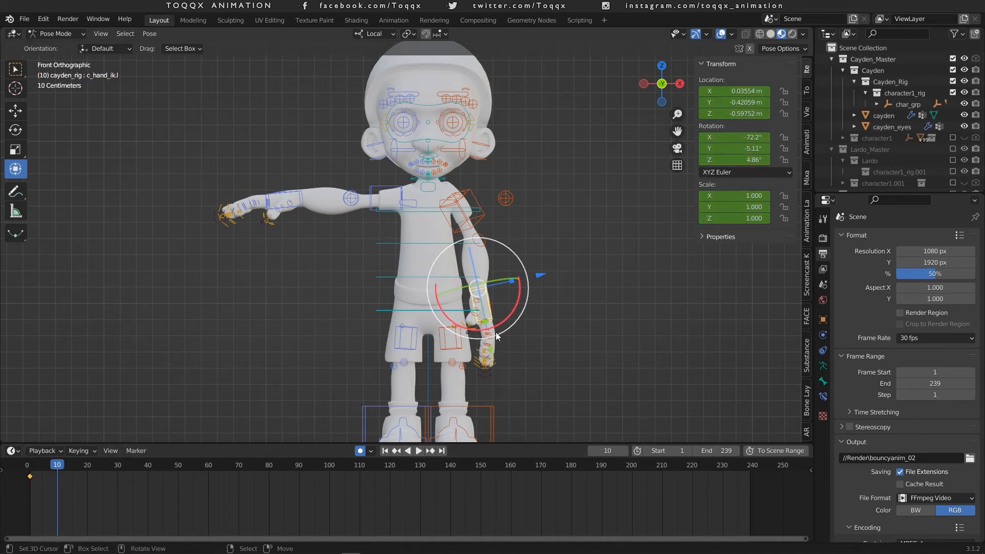
pyautogui.press('g')
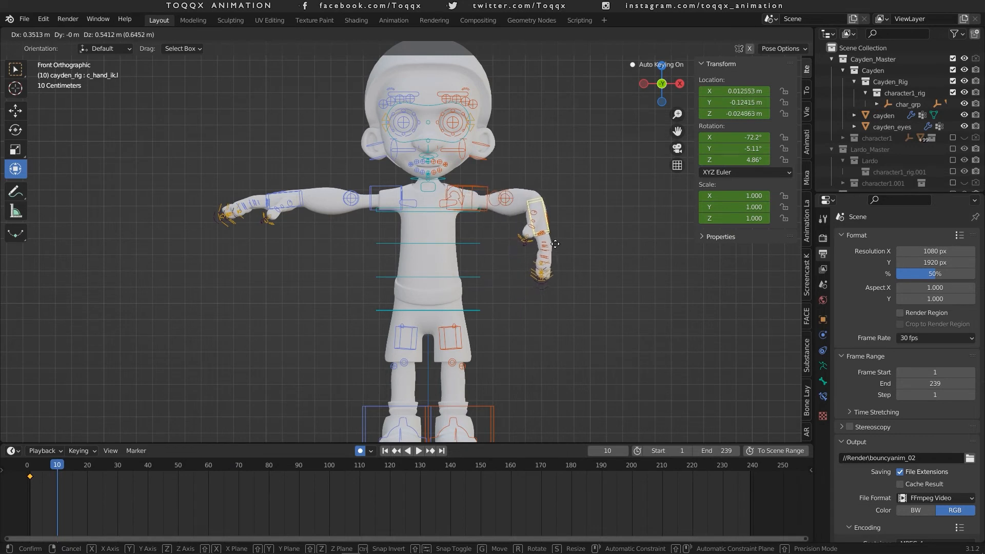
pyautogui.click(555, 244)
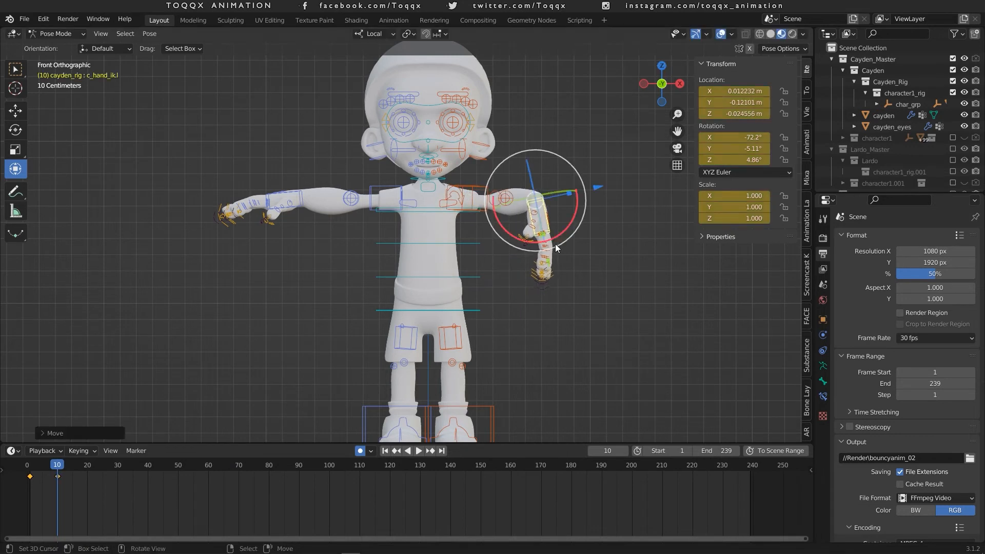
pyautogui.click(530, 174)
pyautogui.moveTo(571, 220); pyautogui.dragTo(582, 164)
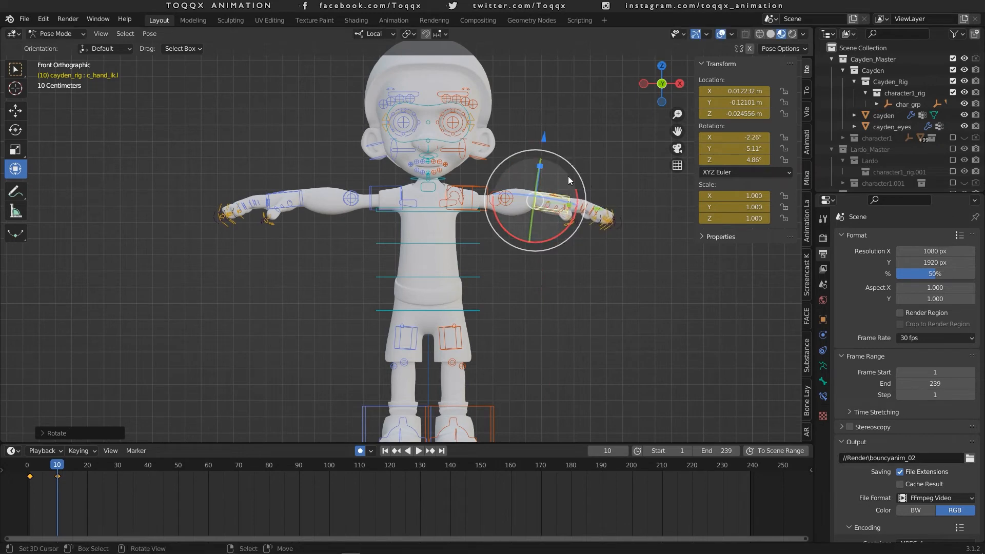
# Turn the left palm forward with fingers up, to about 74°, -33°, -77°, and raise the hand to about Z 0.13 m
pyautogui.moveTo(567, 177); pyautogui.dragTo(521, 196, button='middle')
pyautogui.moveTo(474, 186); pyautogui.dragTo(535, 198)
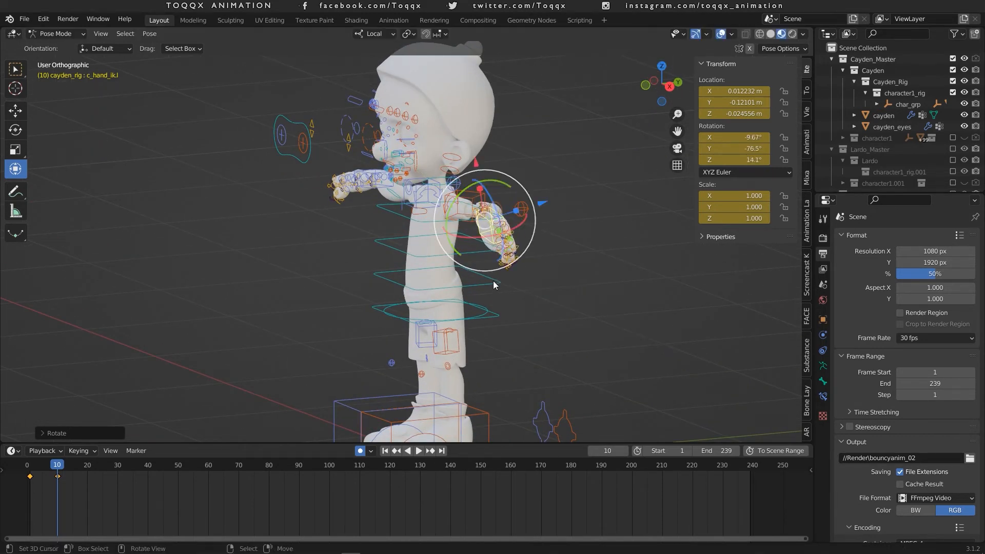
pyautogui.press('KP_1')
pyautogui.moveTo(520, 163); pyautogui.dragTo(481, 191)
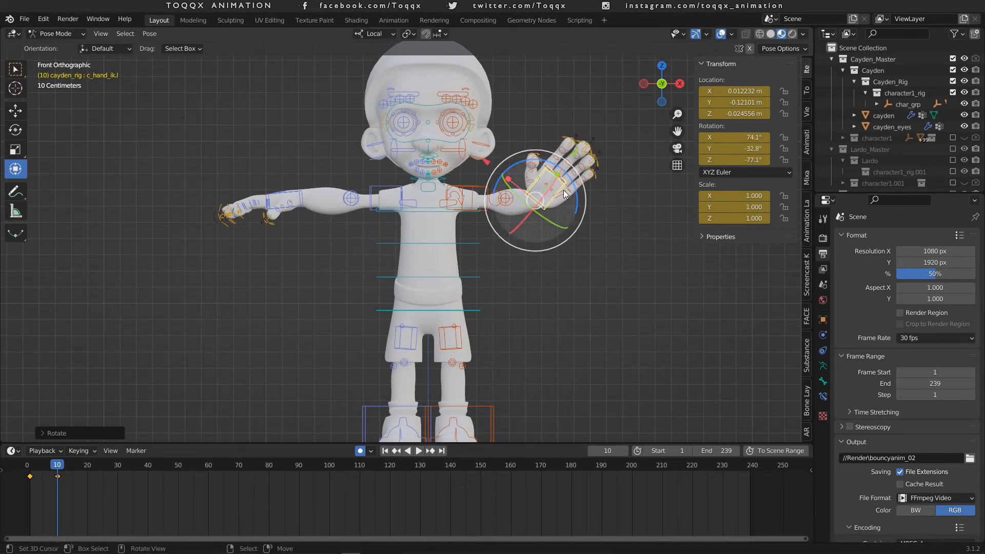
pyautogui.press('g')
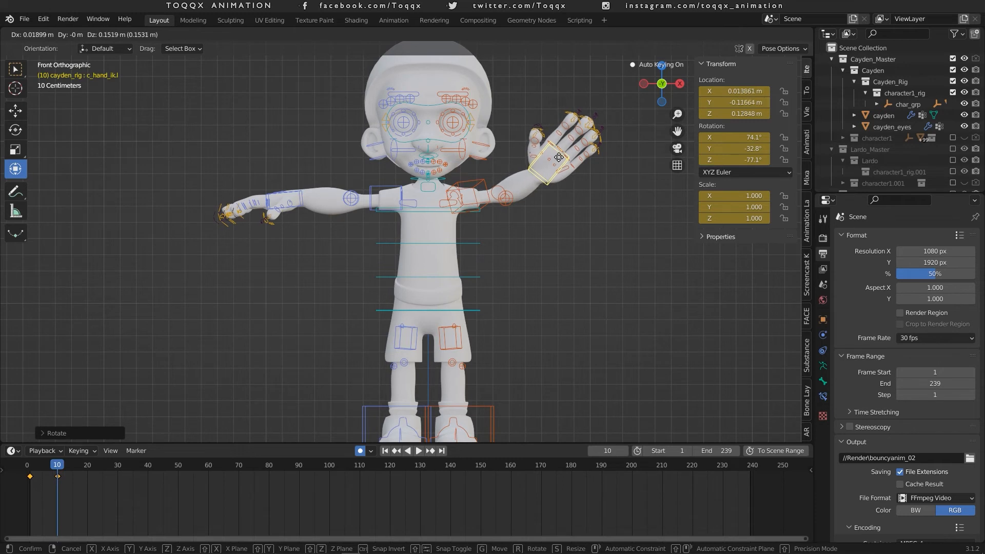
pyautogui.click(560, 157)
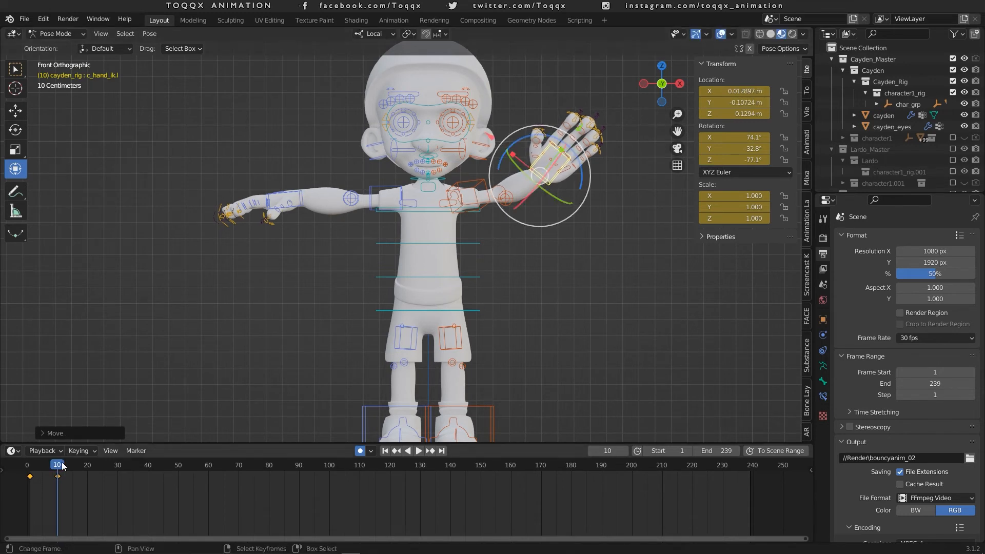
# At frame 20, tilt the left hand inward to about 21° on Y and shift it slightly outward to about Y -0.06 m
pyautogui.moveTo(62, 466); pyautogui.dragTo(87, 465)
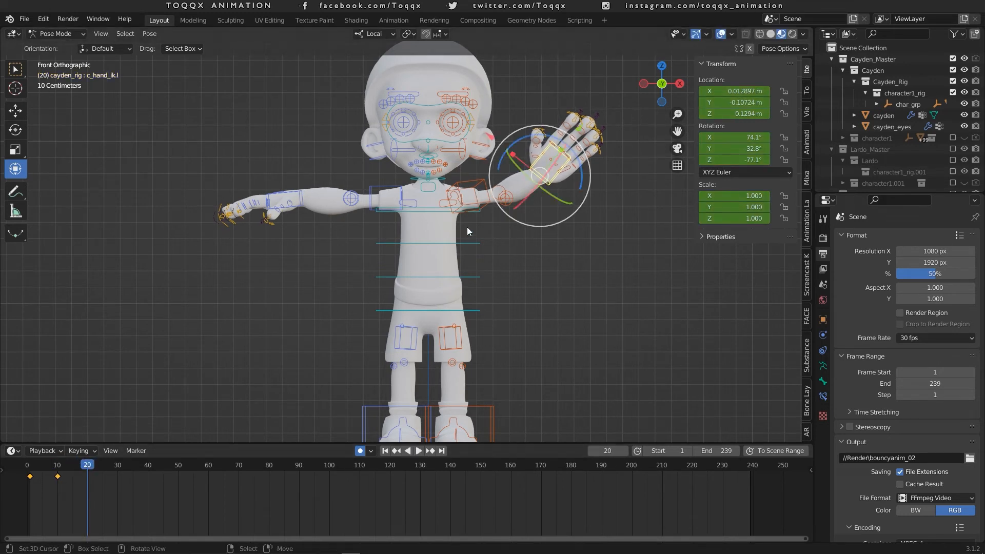
pyautogui.press('r')
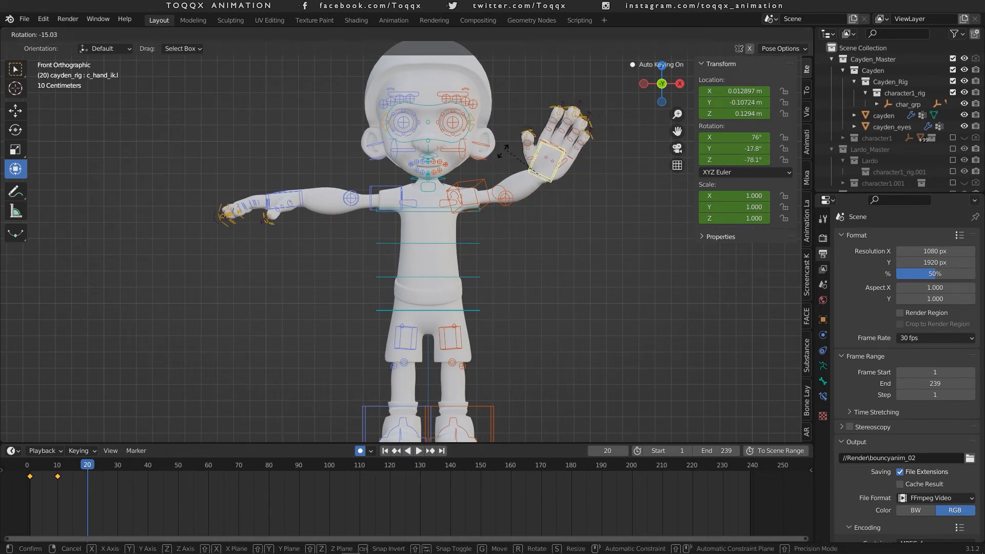
pyautogui.click(472, 182)
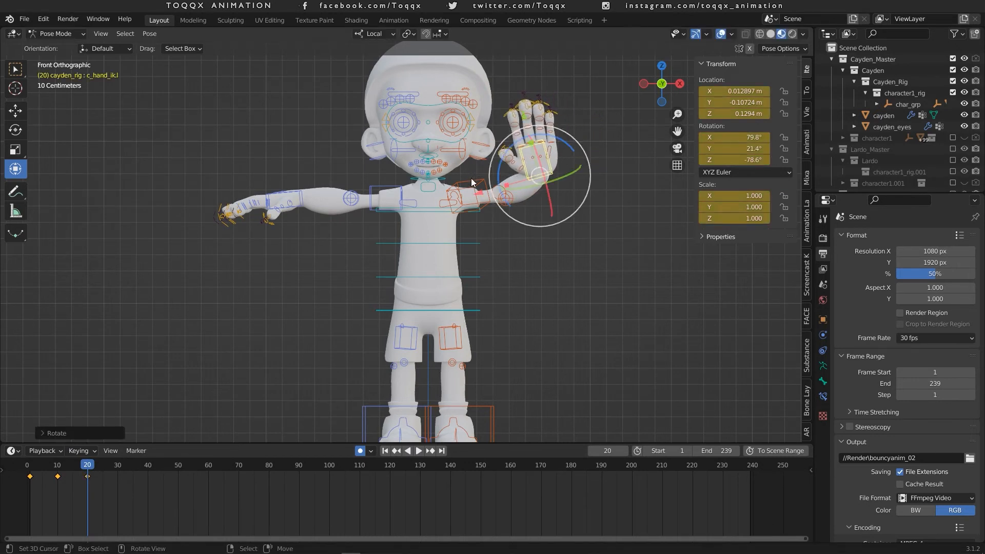
pyautogui.press('g')
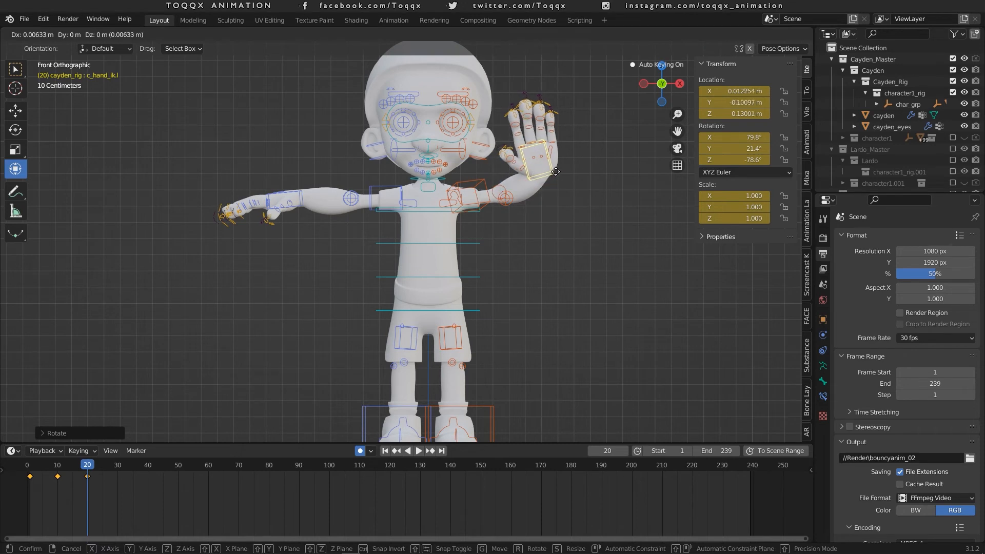
pyautogui.click(561, 171)
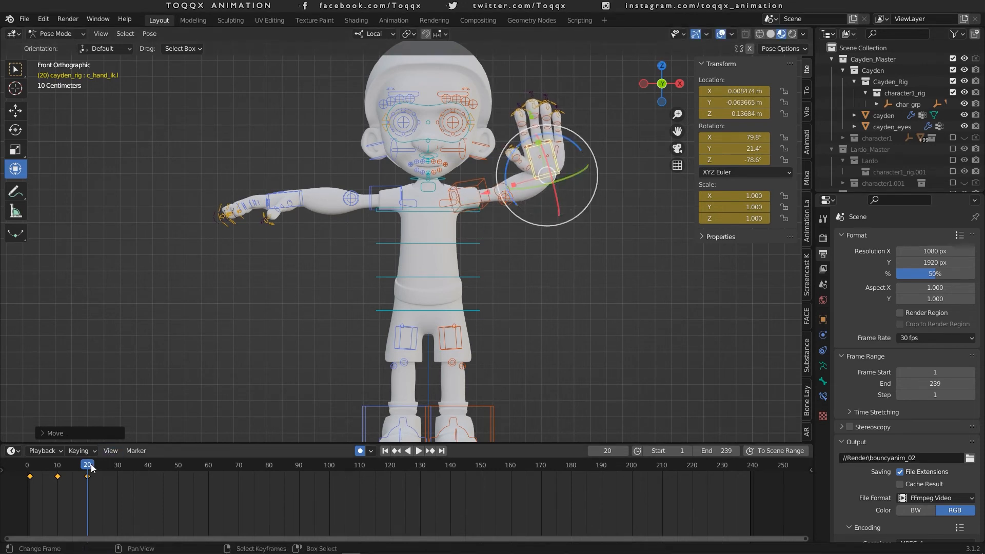
# At frame 30, tilt the left hand back outward to about -18° on Y
pyautogui.moveTo(92, 467); pyautogui.dragTo(118, 465)
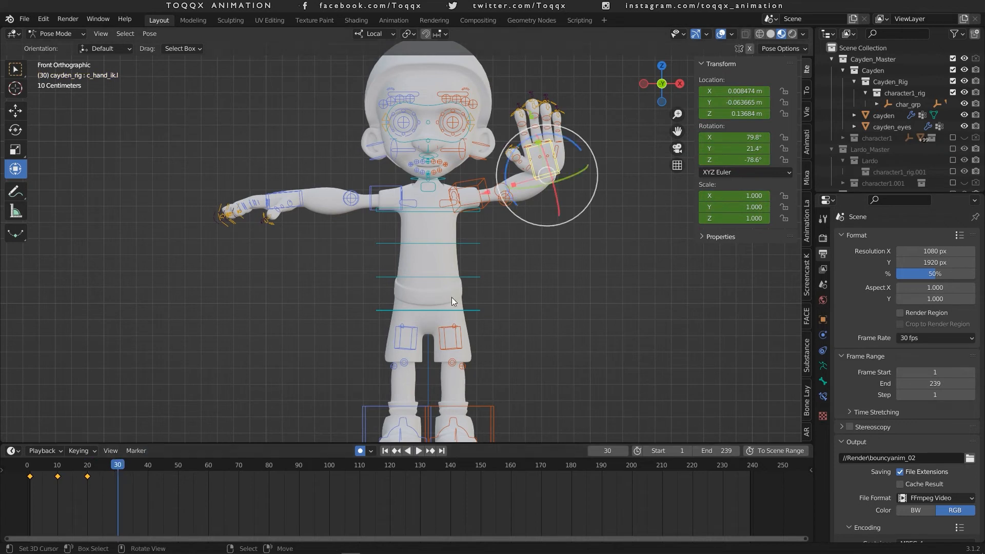
pyautogui.press('r')
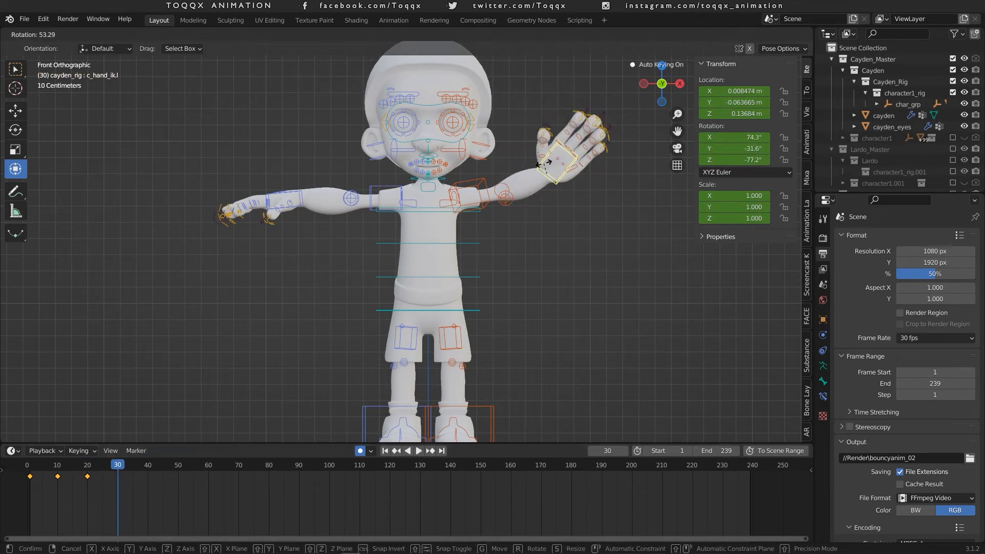
pyautogui.click(540, 164)
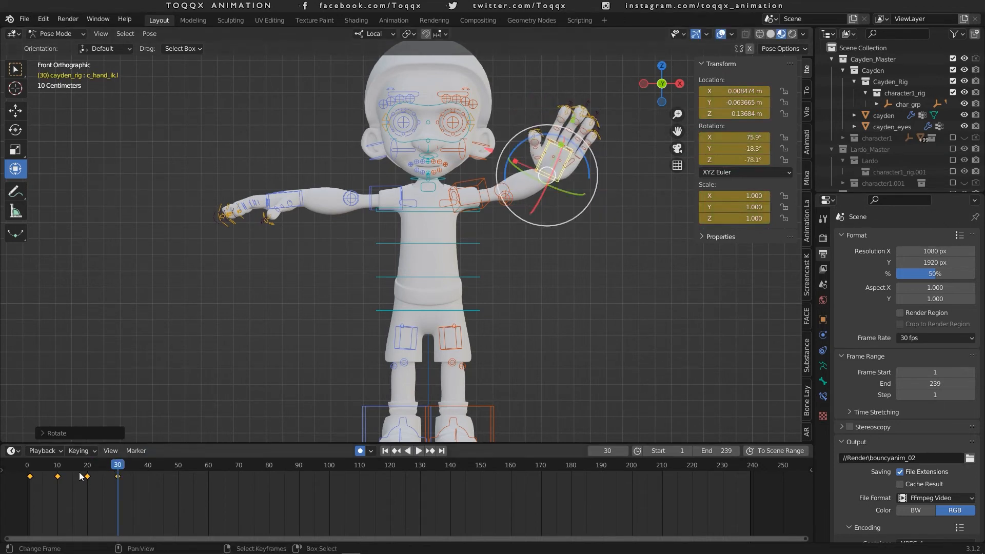
# At frame 40, lower the left hand control about 0.59 m along its local Y axis
pyautogui.moveTo(120, 470); pyautogui.dragTo(148, 466)
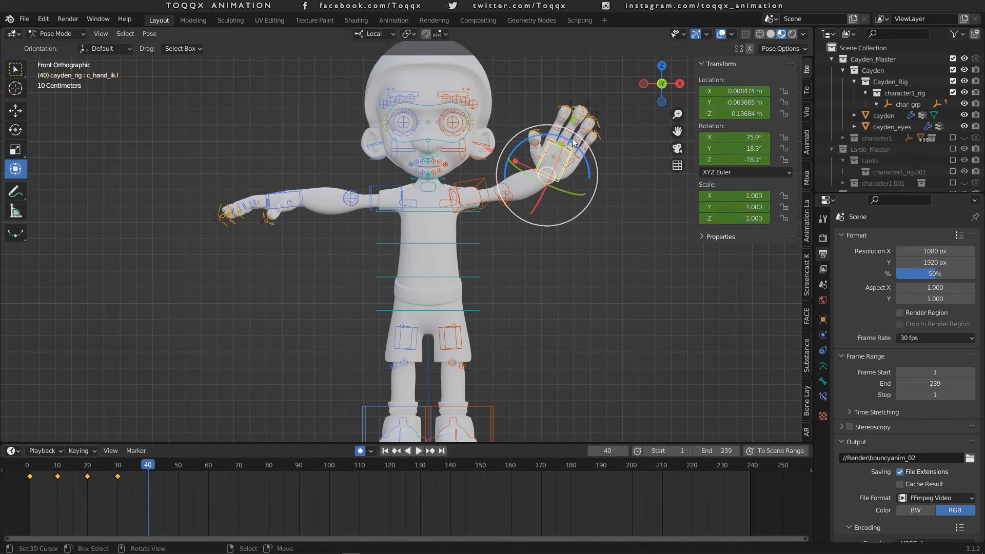
pyautogui.press('g')
pyautogui.press('y')
pyautogui.press('y')
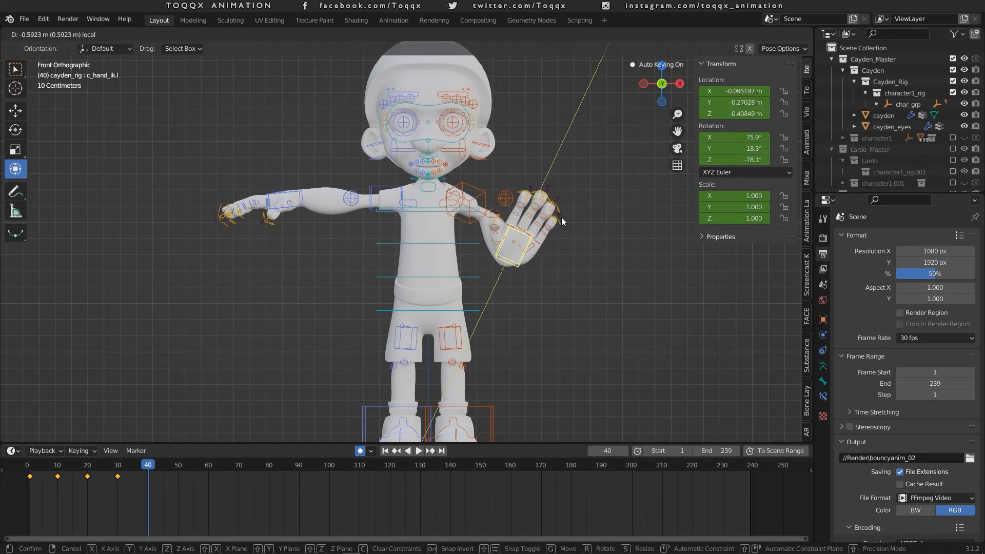
pyautogui.click(563, 222)
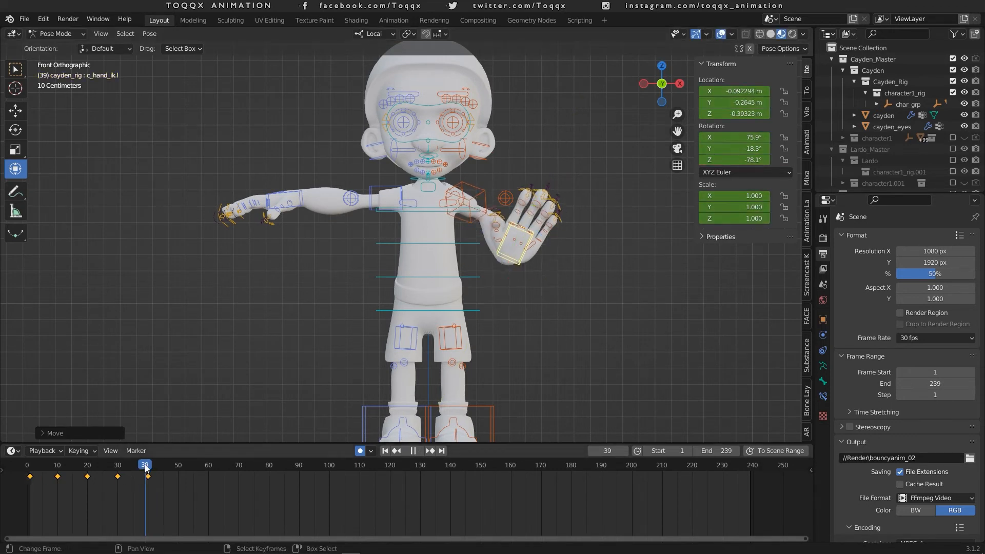
# Copy the left hand control's frame 1 pose and paste it at frame 40
pyautogui.moveTo(143, 463); pyautogui.dragTo(29, 473)
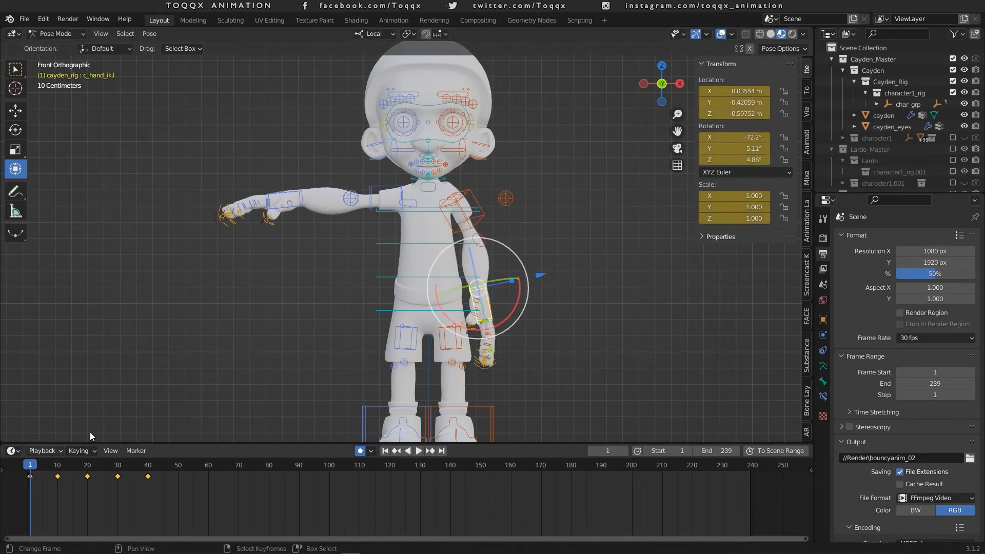
pyautogui.click(152, 34)
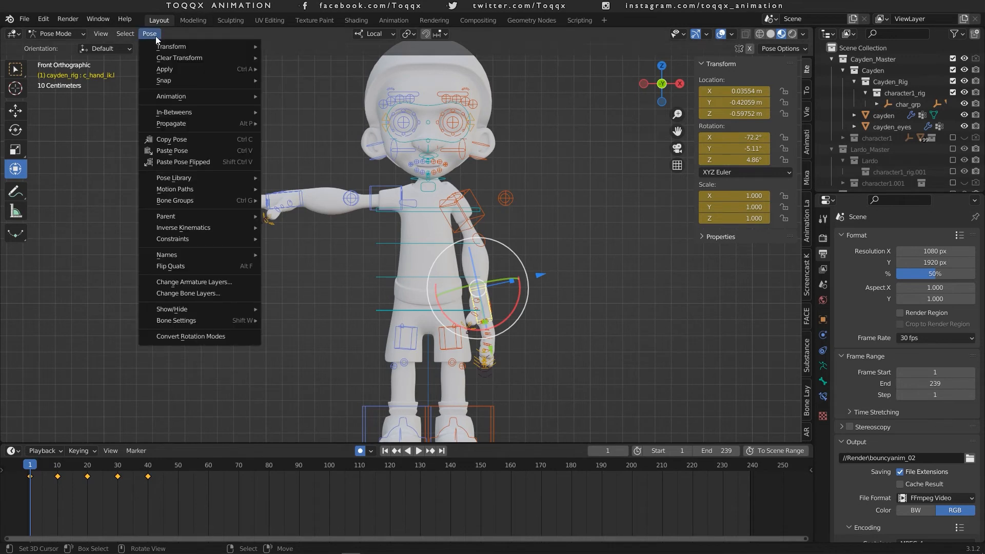
pyautogui.click(173, 143)
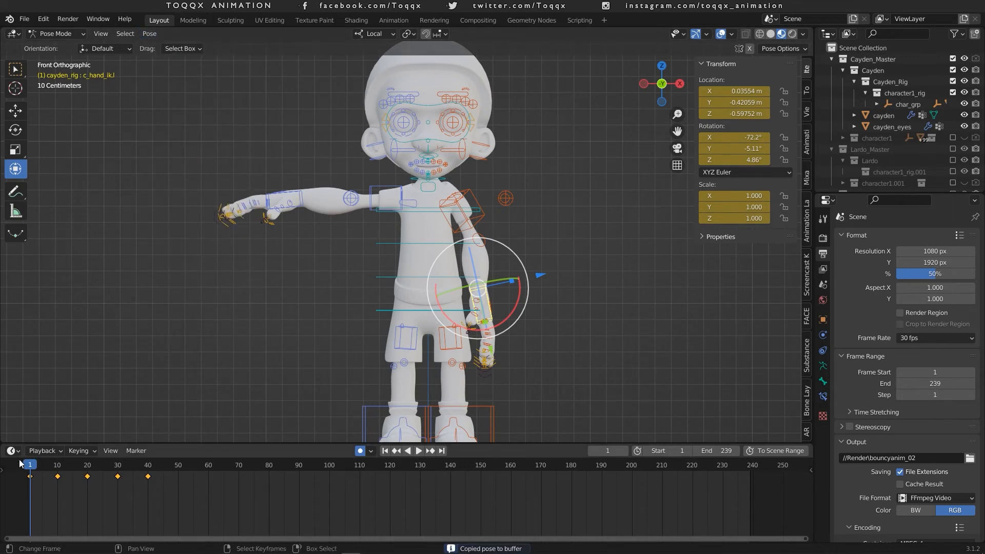
pyautogui.moveTo(29, 466); pyautogui.dragTo(148, 470)
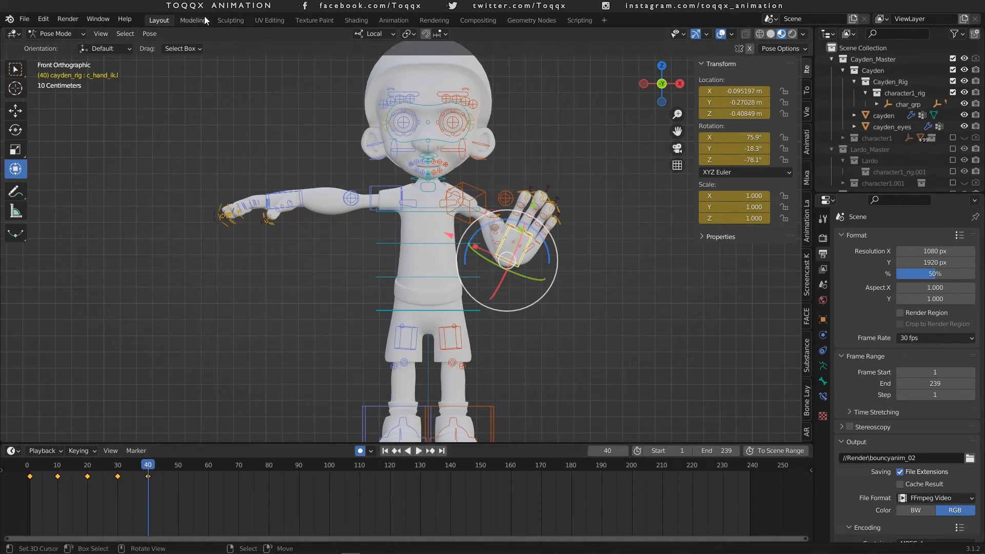
pyautogui.click(150, 34)
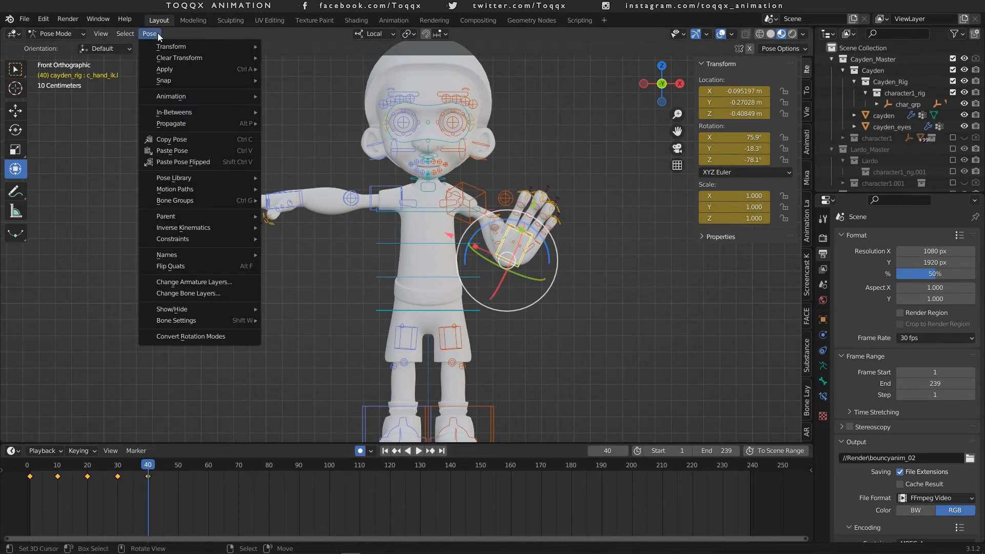
pyautogui.click(209, 152)
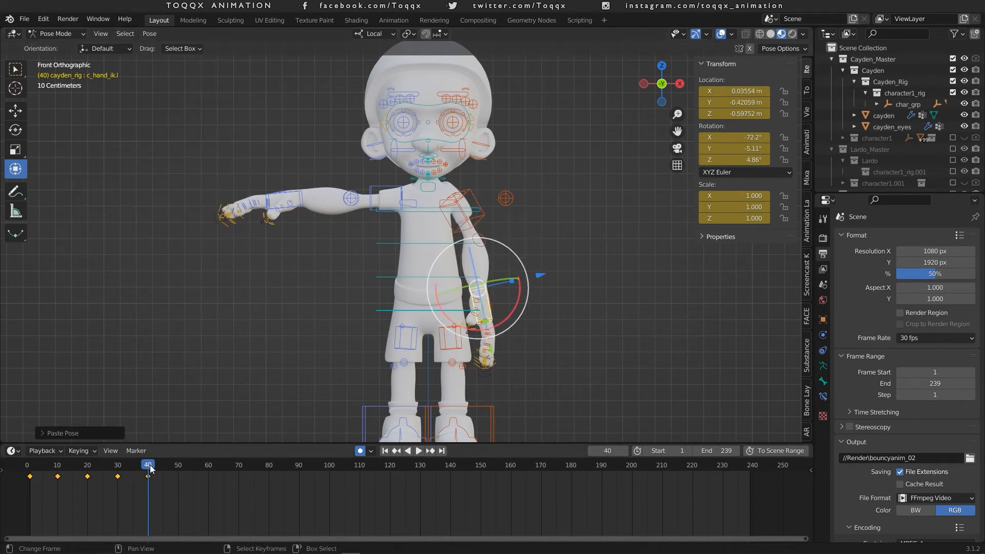
# Play back the left hand wave from frame 1 to check its timing
pyautogui.moveTo(148, 465); pyautogui.dragTo(30, 479)
pyautogui.press('space')
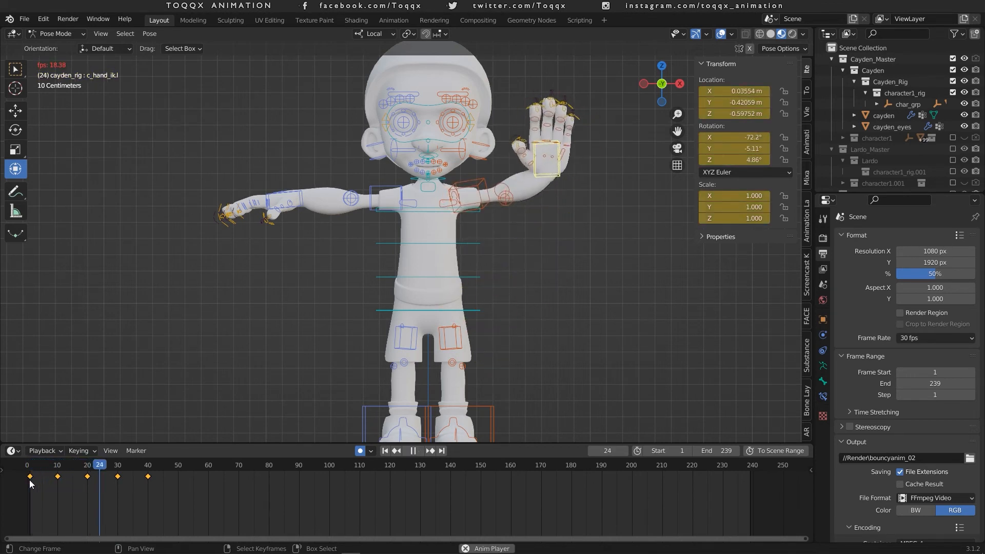
pyautogui.press('space')
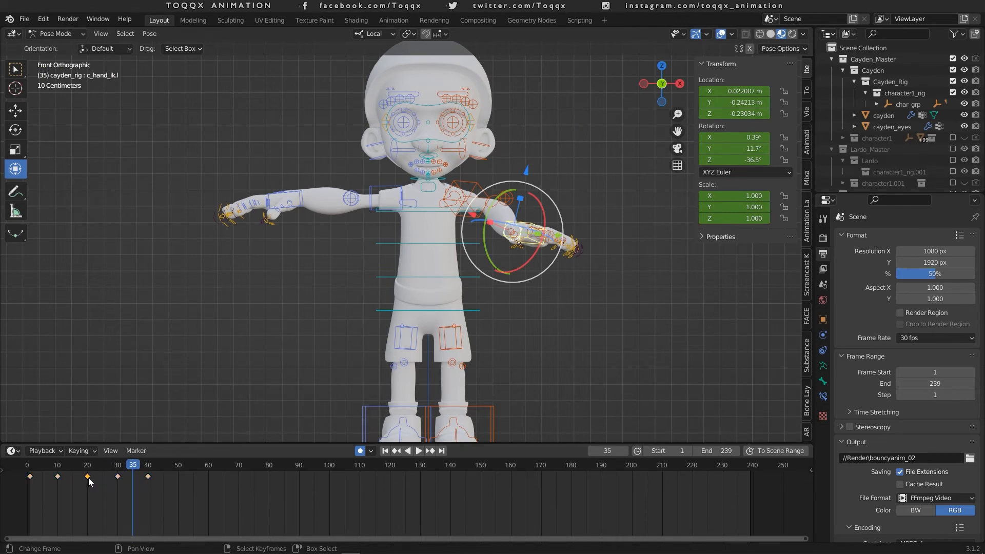
# Shift the keyframes at 20, 30 and 40 five frames earlier, move the frame 25 key to 20, and play the result
pyautogui.click(88, 476)
pyautogui.keyDown('shift'); pyautogui.click(117, 476); pyautogui.keyUp('shift')
pyautogui.keyDown('shift'); pyautogui.click(148, 477); pyautogui.keyUp('shift')
pyautogui.press('g')
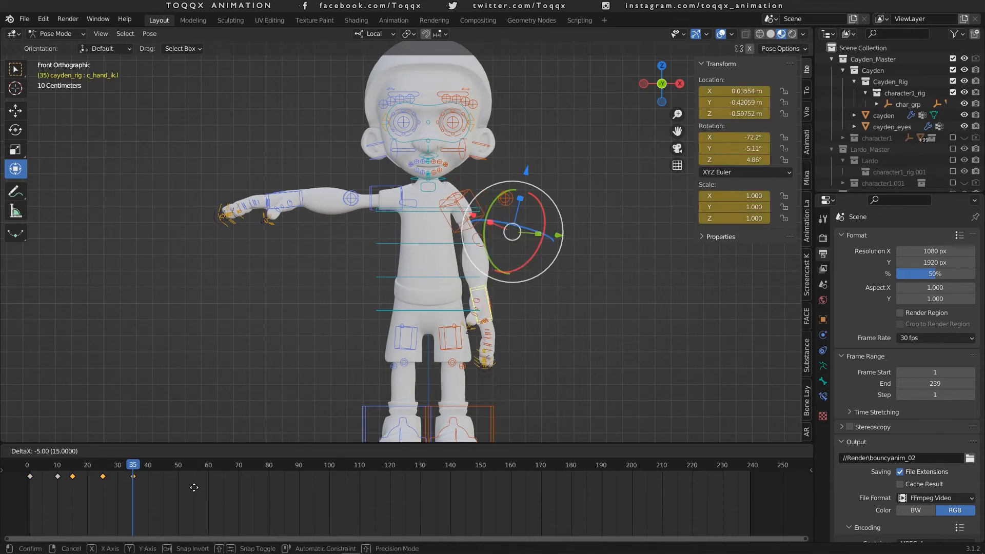
pyautogui.click(194, 487)
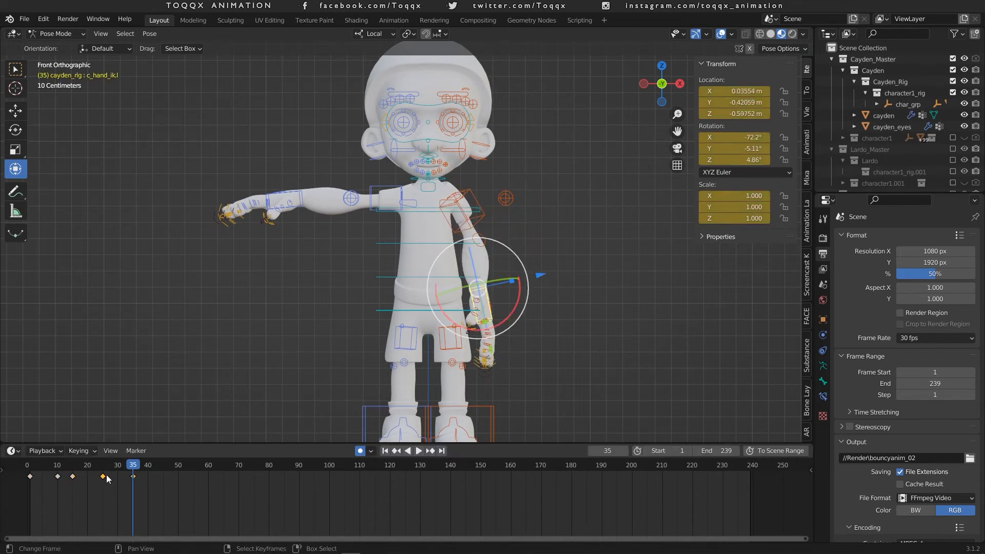
pyautogui.moveTo(109, 478); pyautogui.dragTo(30, 469)
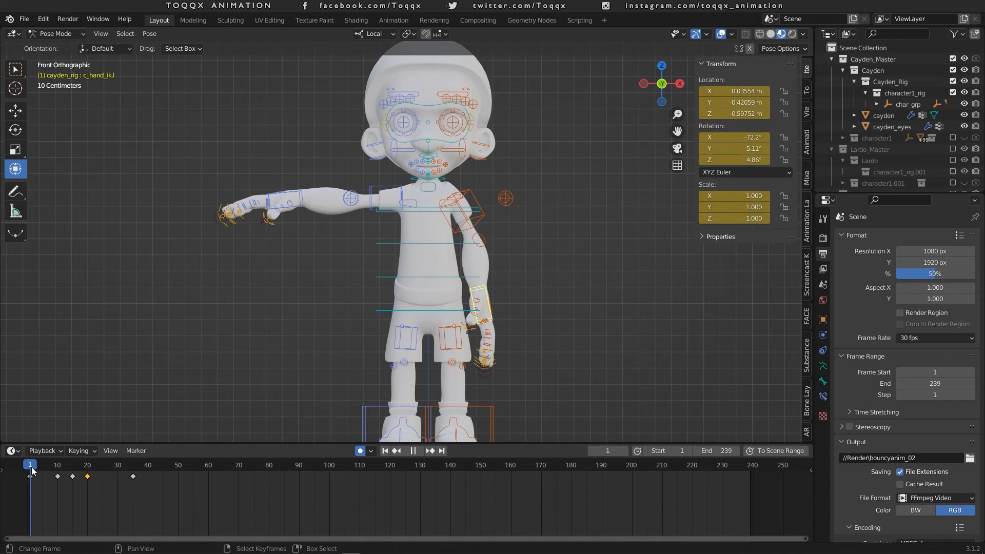
pyautogui.press('space')
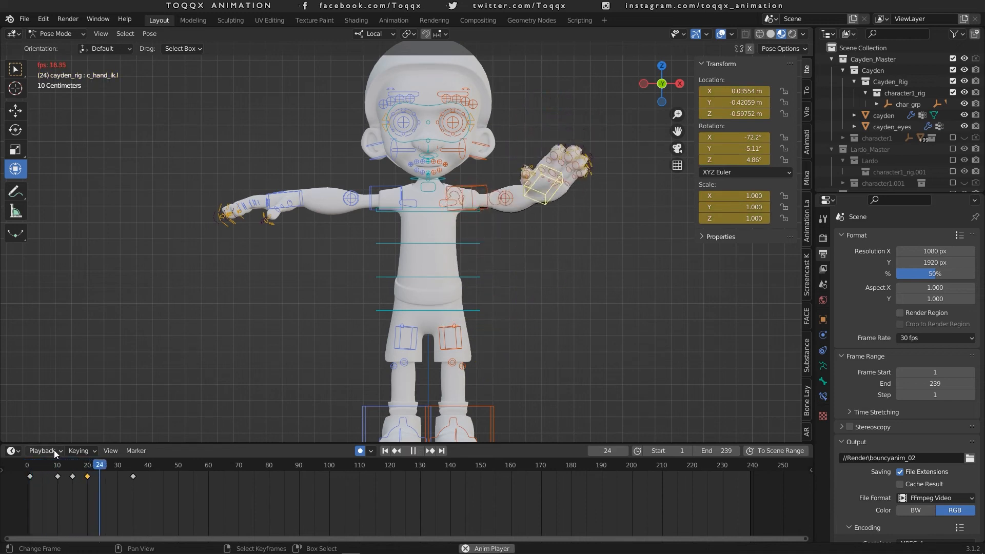
pyautogui.press('Escape')
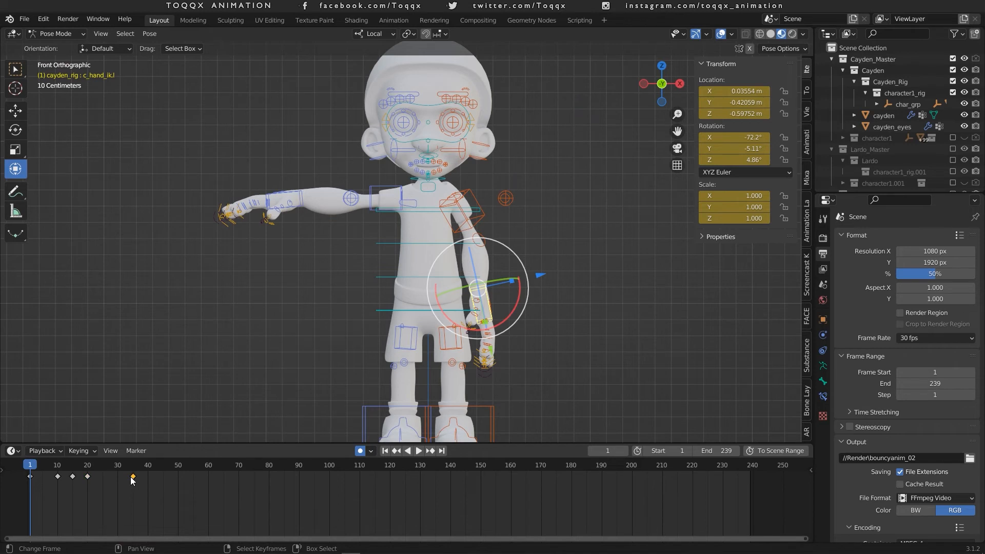
# Move the last hand keyframe to frame 30 and play back the wave
pyautogui.moveTo(132, 479); pyautogui.dragTo(115, 477)
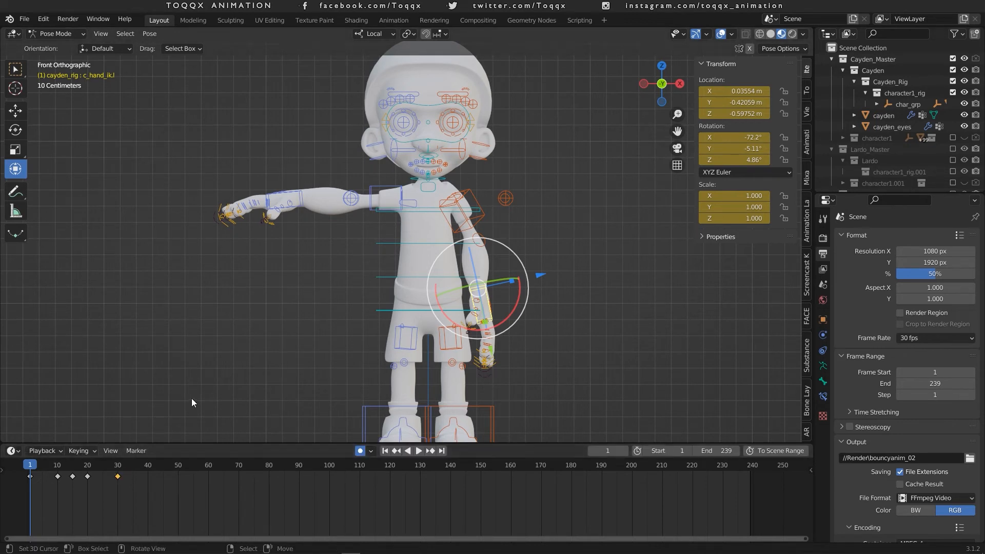
pyautogui.press('space')
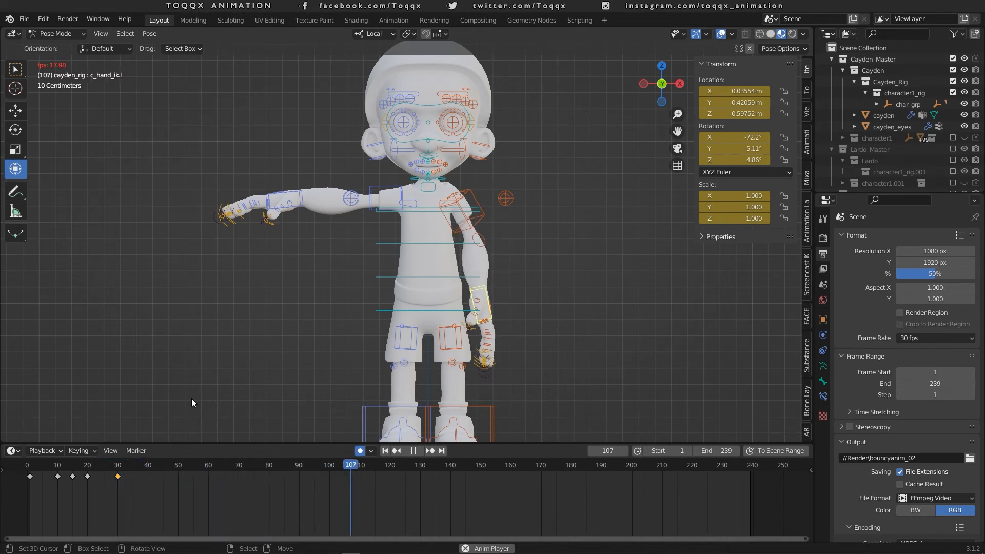
pyautogui.press('Escape')
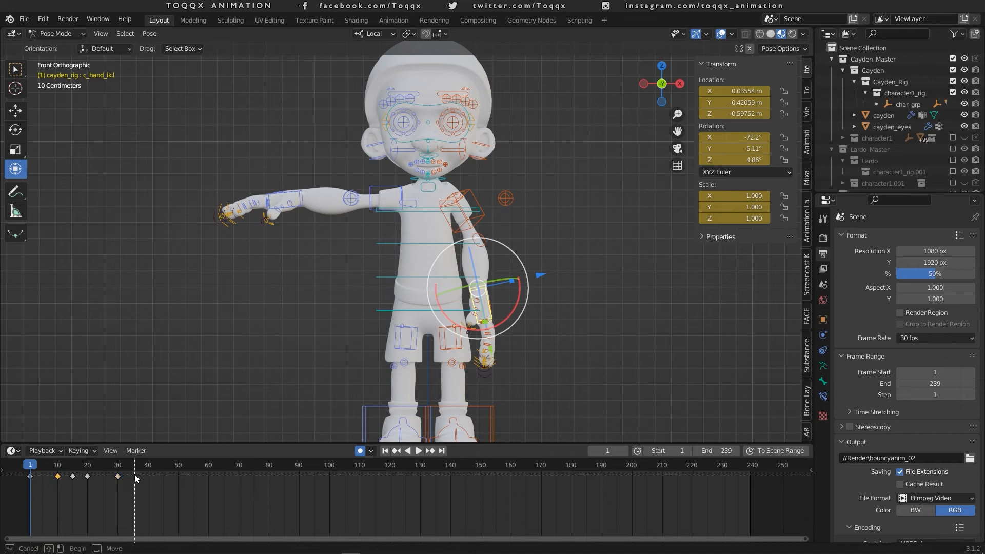
# Duplicate the left hand's keyframes from frames 10 to 30 four times, starting the copies at frames 40, 70, 100 and 130
pyautogui.moveTo(133, 474); pyautogui.dragTo(53, 482)
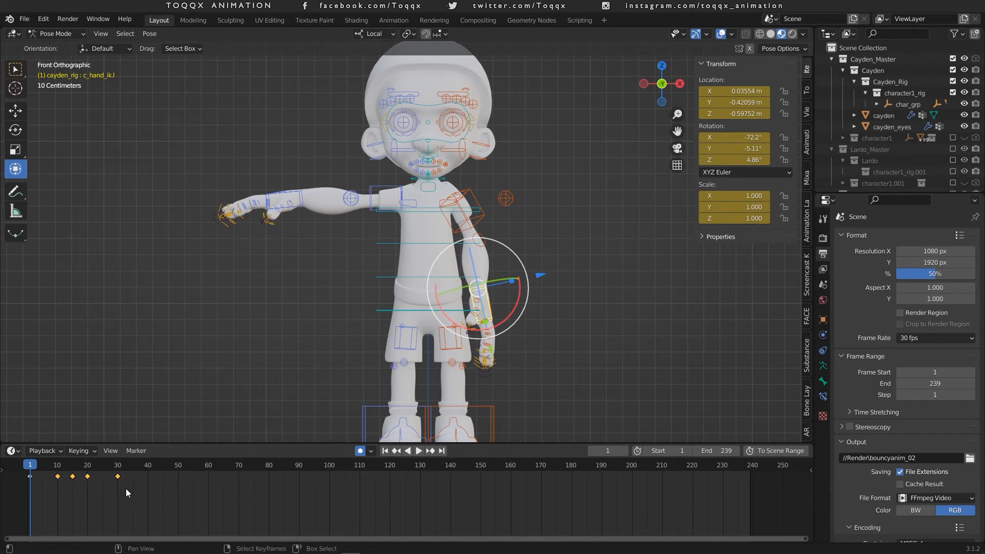
pyautogui.hotkey('shift', 'd')
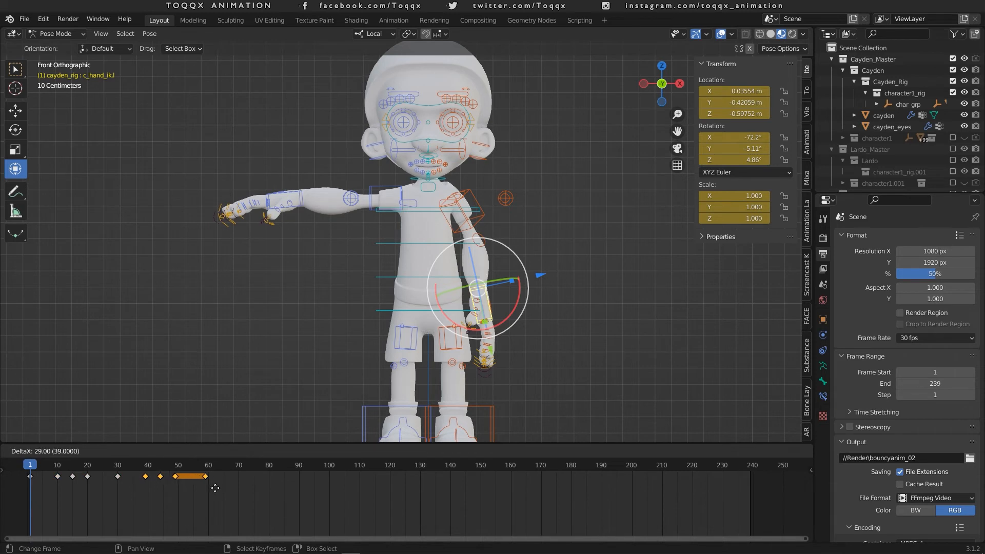
pyautogui.click(217, 488)
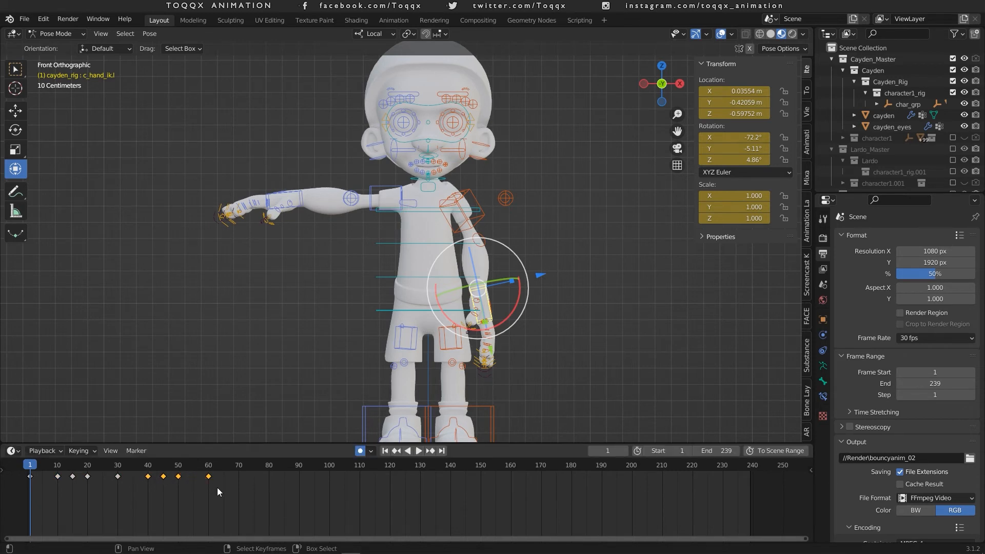
pyautogui.hotkey('shift', 'd')
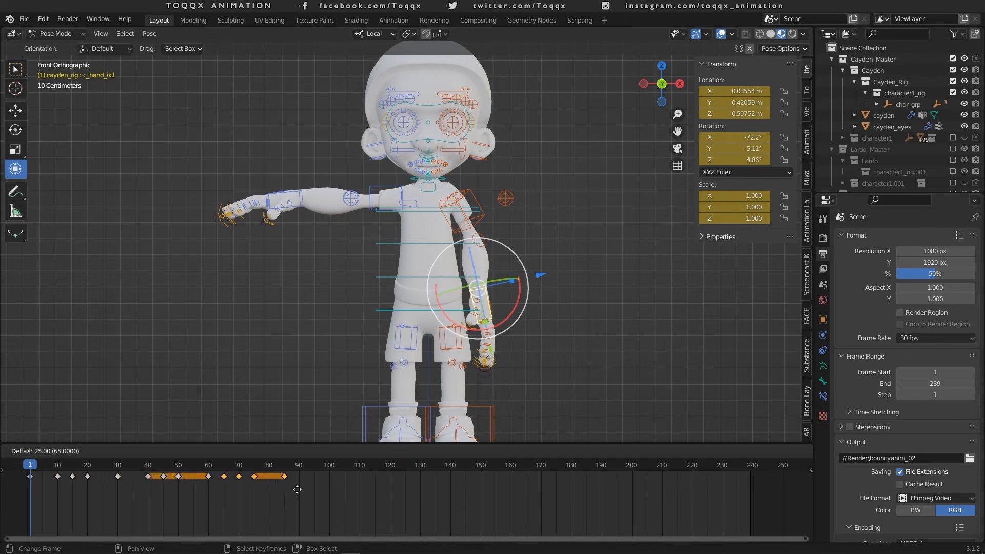
pyautogui.click(306, 493)
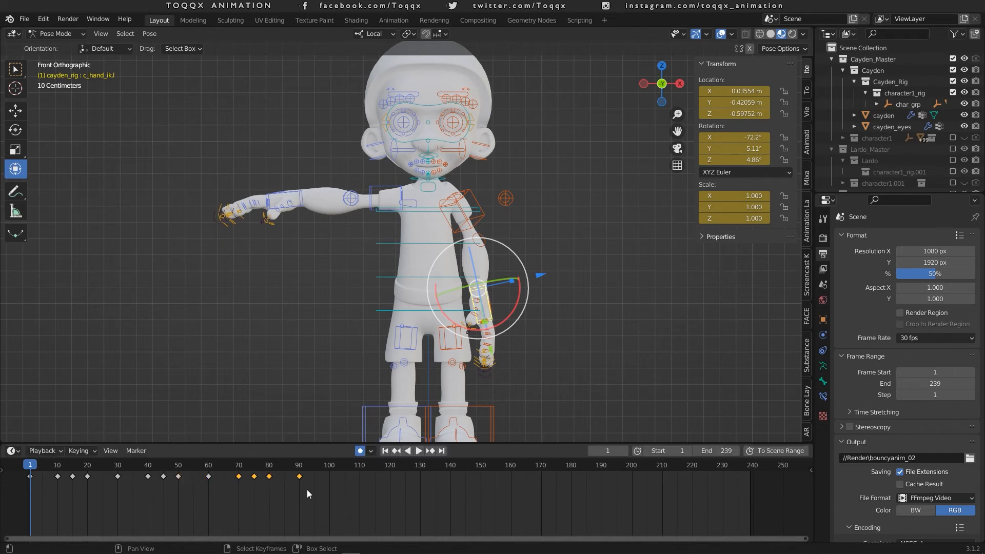
pyautogui.hotkey('shift', 'd')
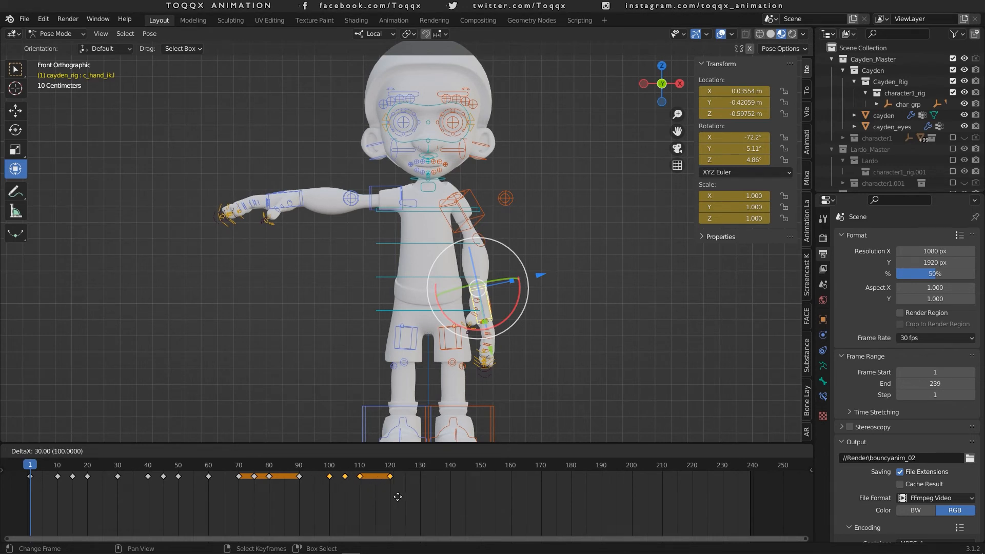
pyautogui.click(397, 496)
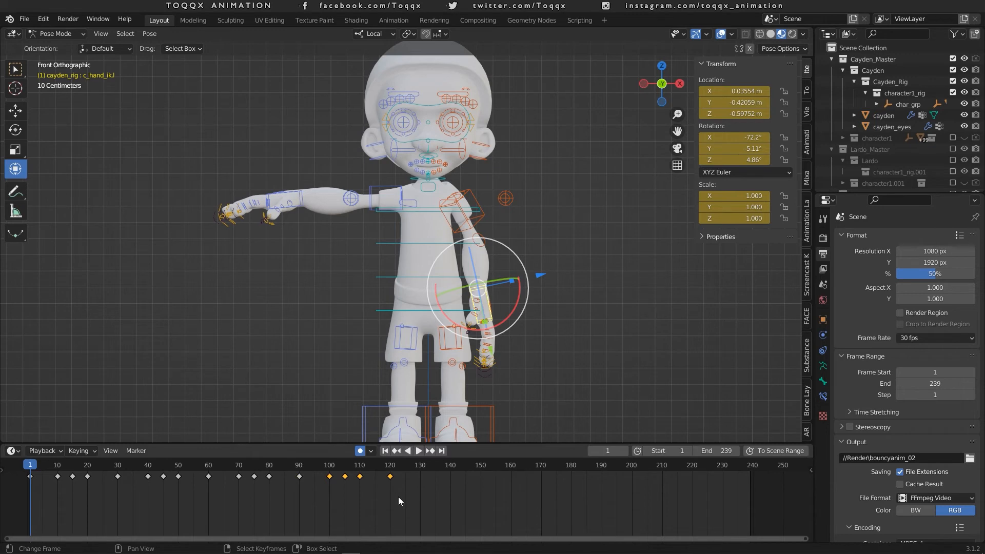
pyautogui.hotkey('shift', 'd')
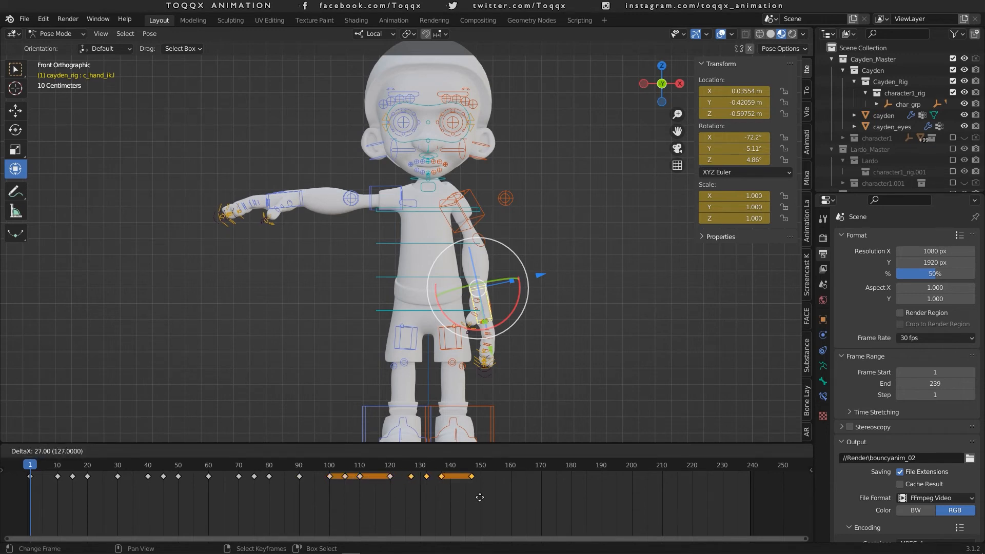
pyautogui.click(488, 497)
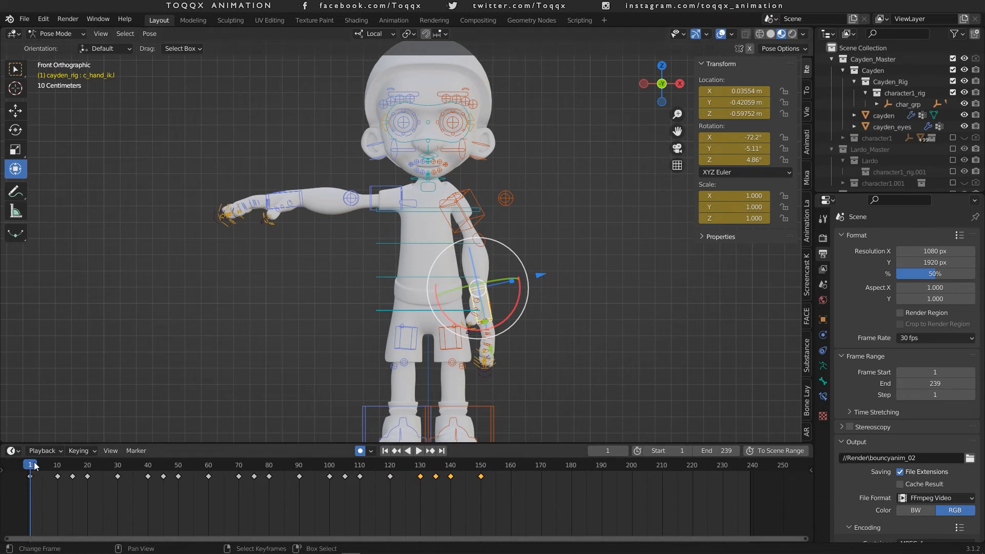
# Play back the repeated wave from frame 1 and park the playhead at frame 60
pyautogui.press('space')
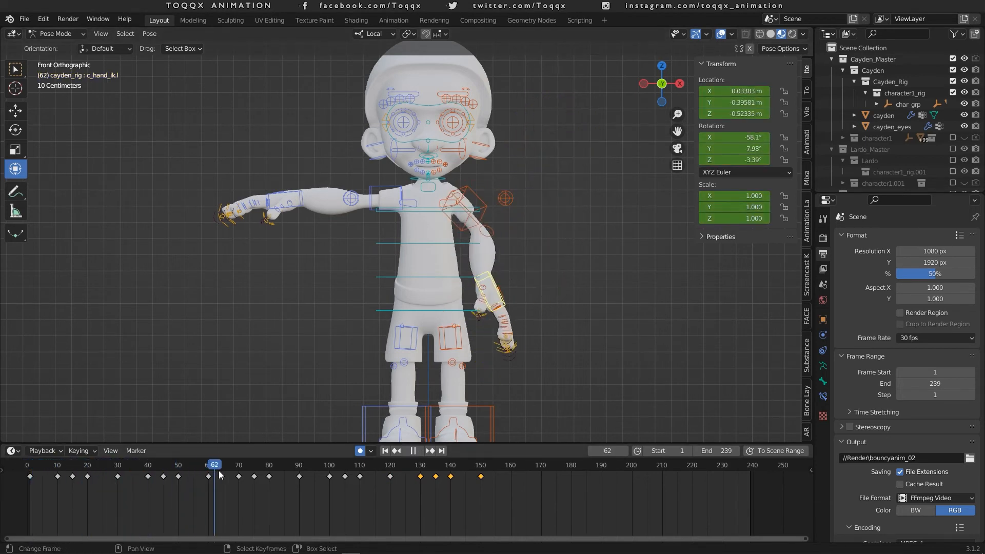
pyautogui.moveTo(231, 472); pyautogui.dragTo(208, 481)
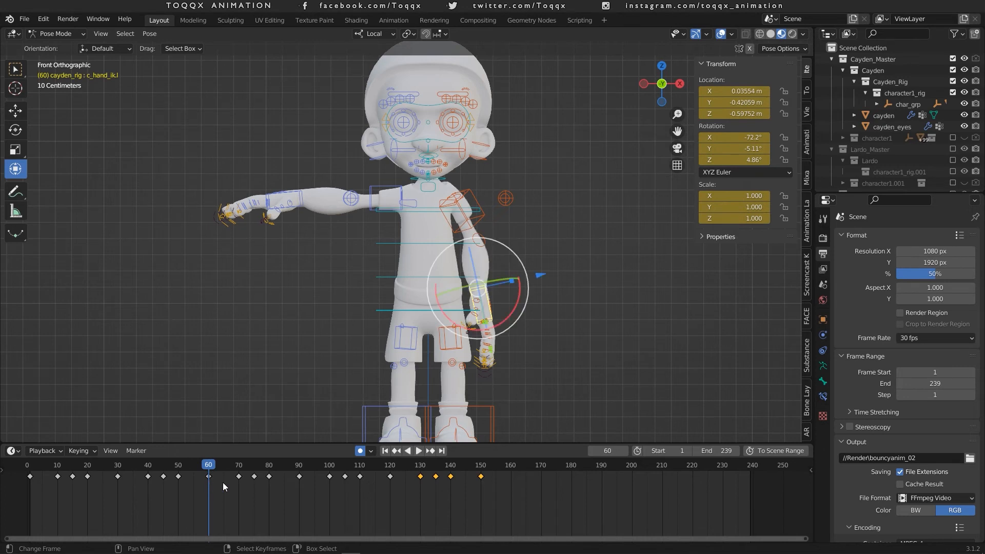
pyautogui.scroll(-4, 486, 298)
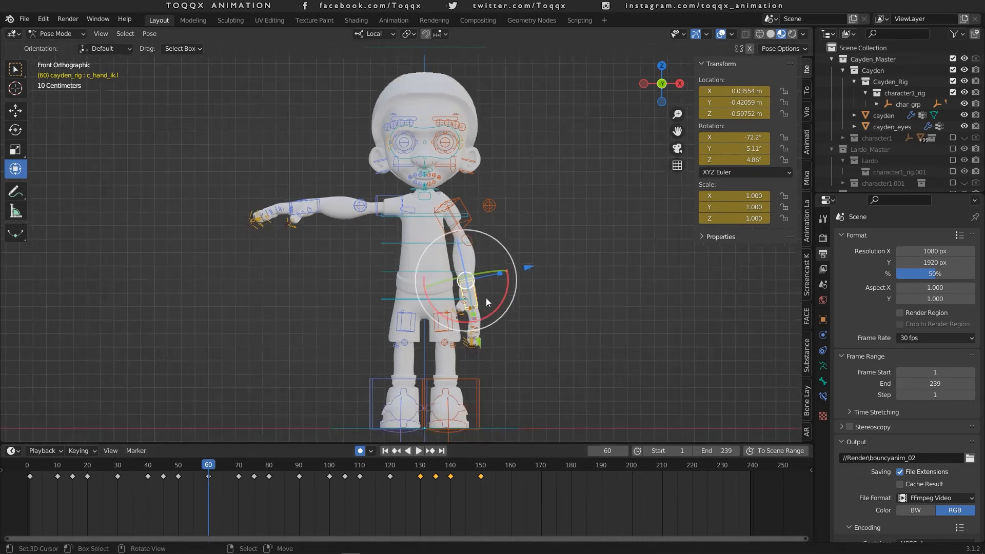
pyautogui.scroll(2, 486, 297)
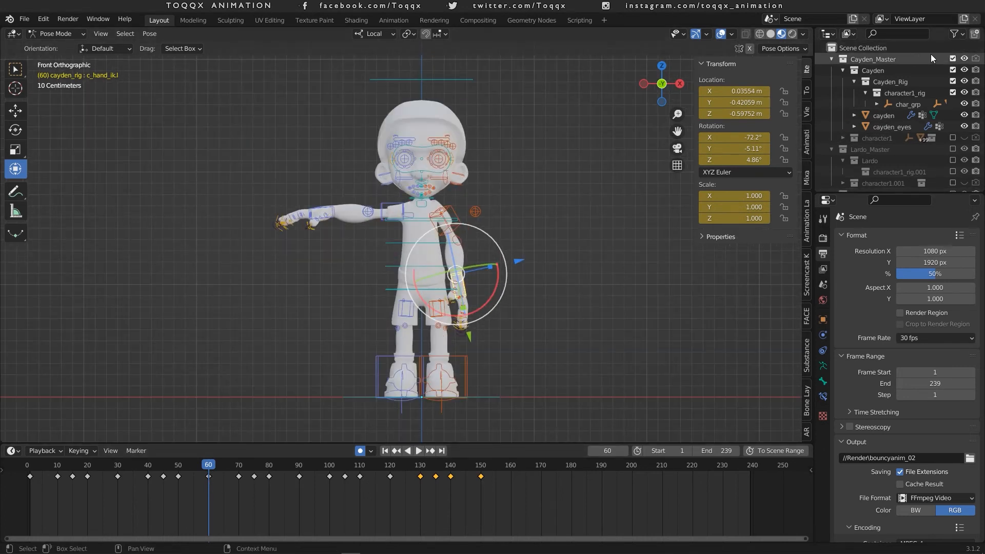
# Switch to the Animation workspace, rename Cayden's rig action to wave and protect it with a fake user
pyautogui.click(383, 23)
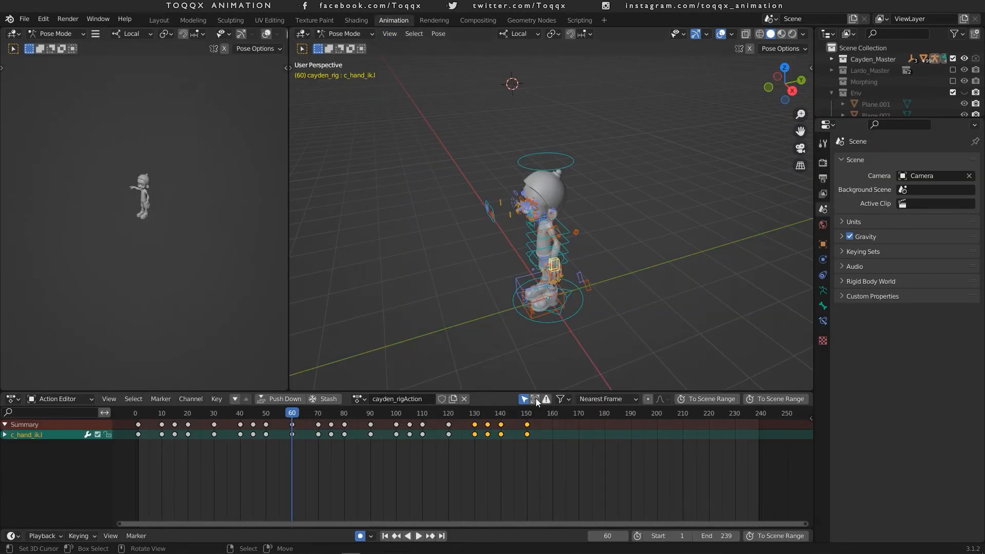
pyautogui.click(419, 398)
pyautogui.write('wave')
pyautogui.click(442, 399)
# Play back the wave action from frame 1 in front view and return to frame 1
pyautogui.press('KP_1')
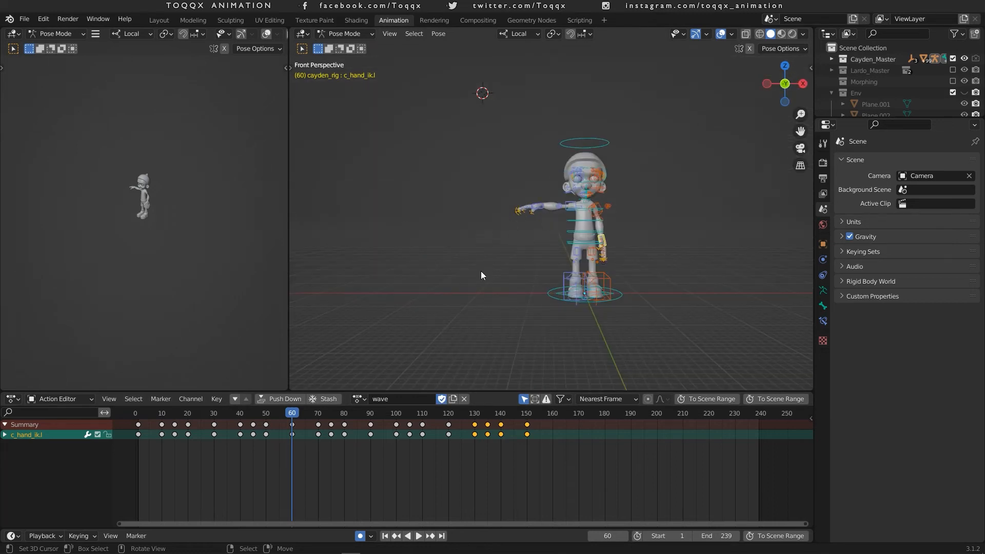
pyautogui.scroll(4, 481, 271)
pyautogui.keyDown('shift'); pyautogui.moveTo(555, 262); pyautogui.dragTo(472, 253, button='middle'); pyautogui.keyUp('shift')
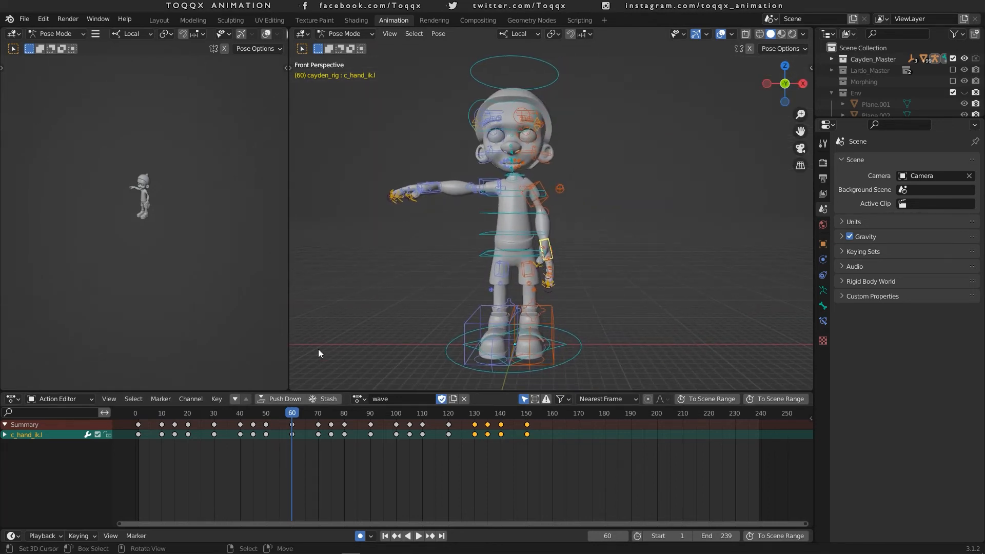
pyautogui.moveTo(294, 414); pyautogui.dragTo(138, 417)
pyautogui.press('space')
pyautogui.moveTo(218, 421); pyautogui.dragTo(139, 420)
pyautogui.press('space')
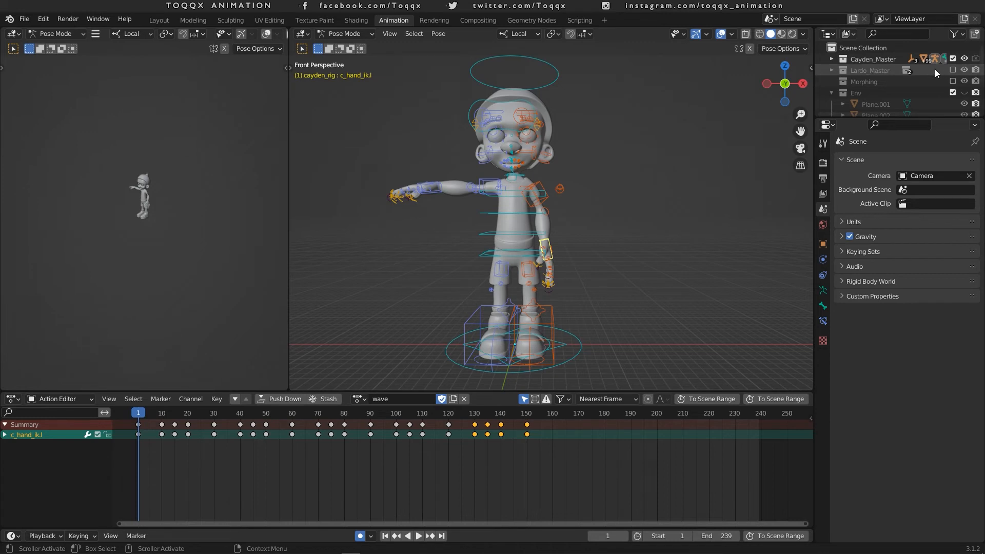
# Exclude the Cayden_Master collection from the view layer and enable the Morphing collection
pyautogui.click(952, 58)
pyautogui.scroll(-3, 871, 93)
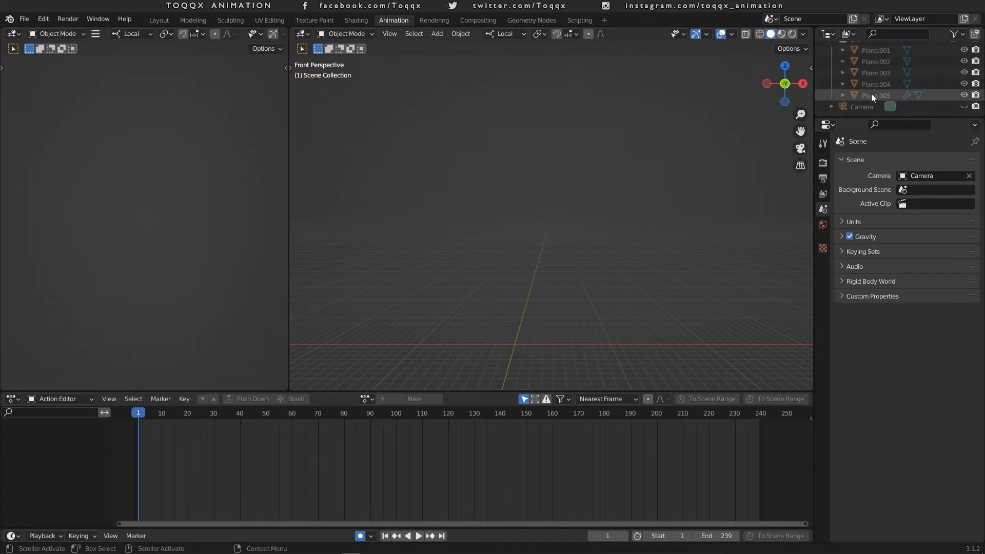
pyautogui.scroll(3, 871, 93)
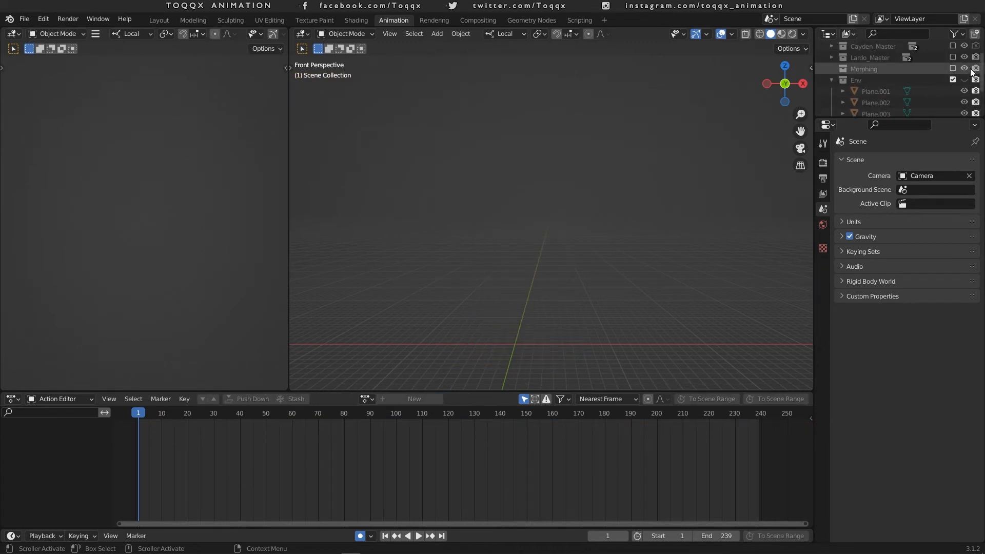
pyautogui.click(952, 69)
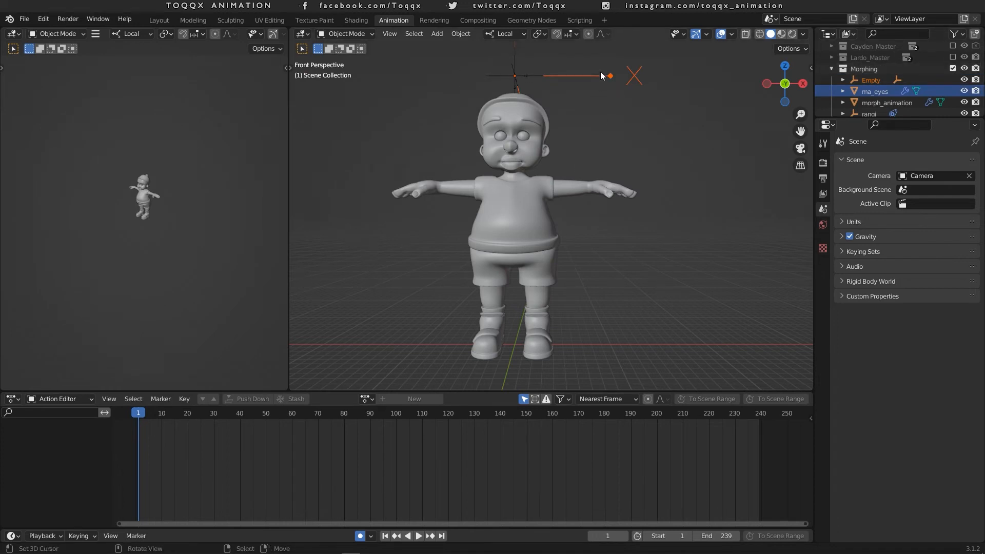
# At frame 60, move the Empty straight down to below the character's feet so its position is auto-keyed
pyautogui.scroll(-3, 599, 73)
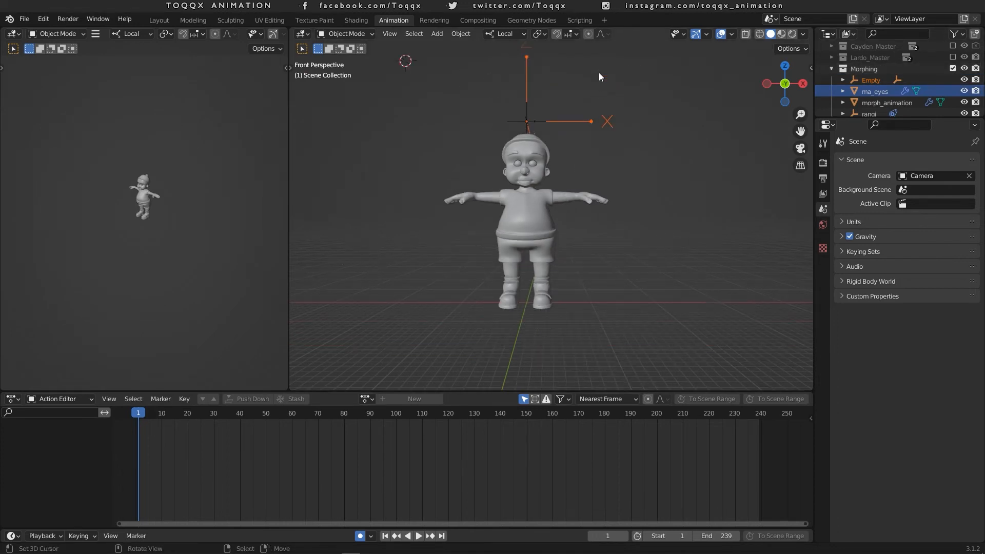
pyautogui.click(525, 75)
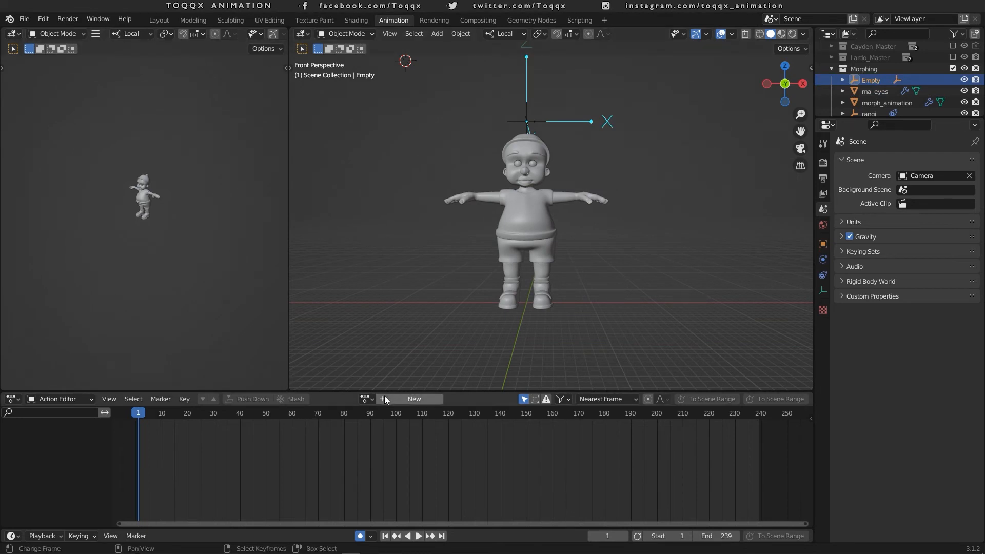
pyautogui.click(604, 536)
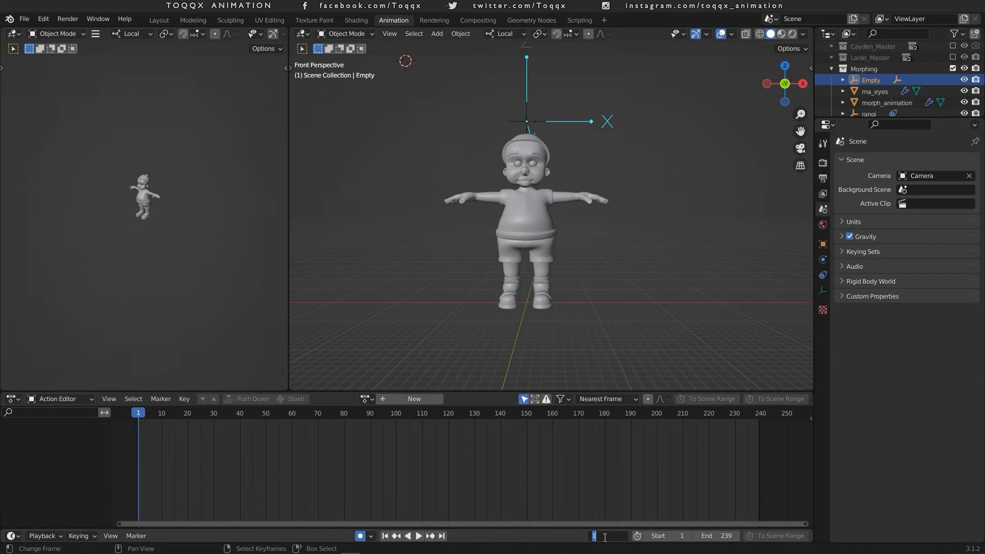
pyautogui.write('60')
pyautogui.press('Return')
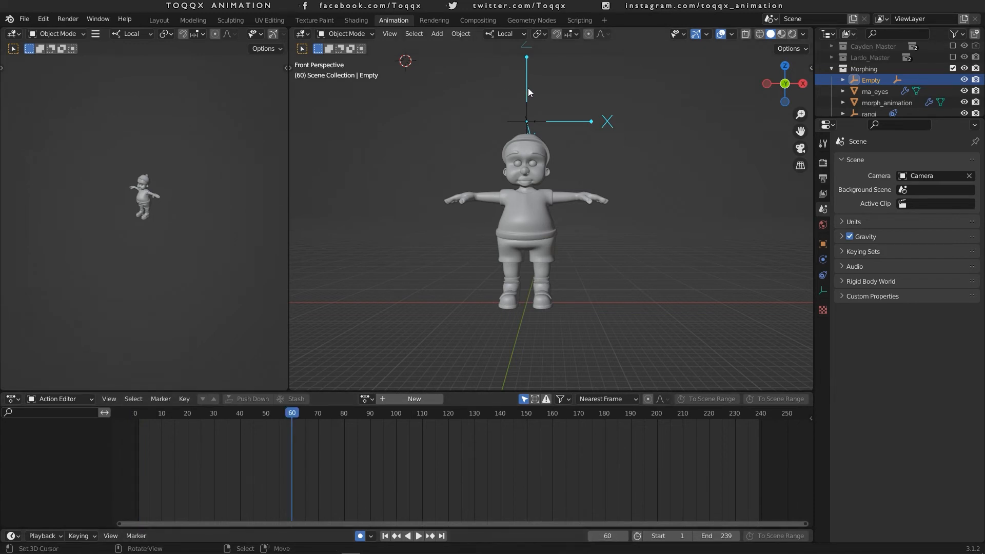
pyautogui.moveTo(528, 88); pyautogui.dragTo(593, 307)
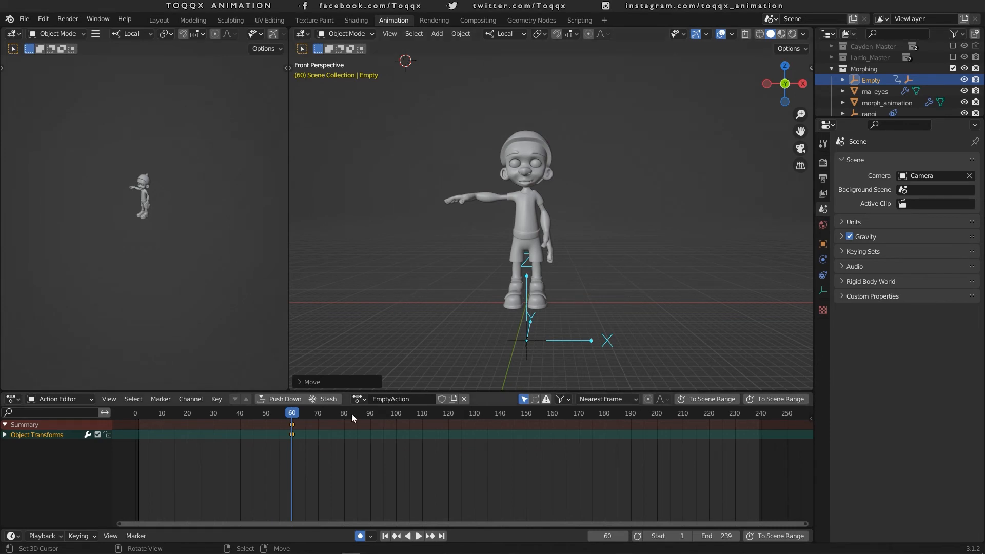
# At frame 70, move the Empty straight up to just above the character's head so its position is auto-keyed
pyautogui.click(613, 535)
pyautogui.write('7')
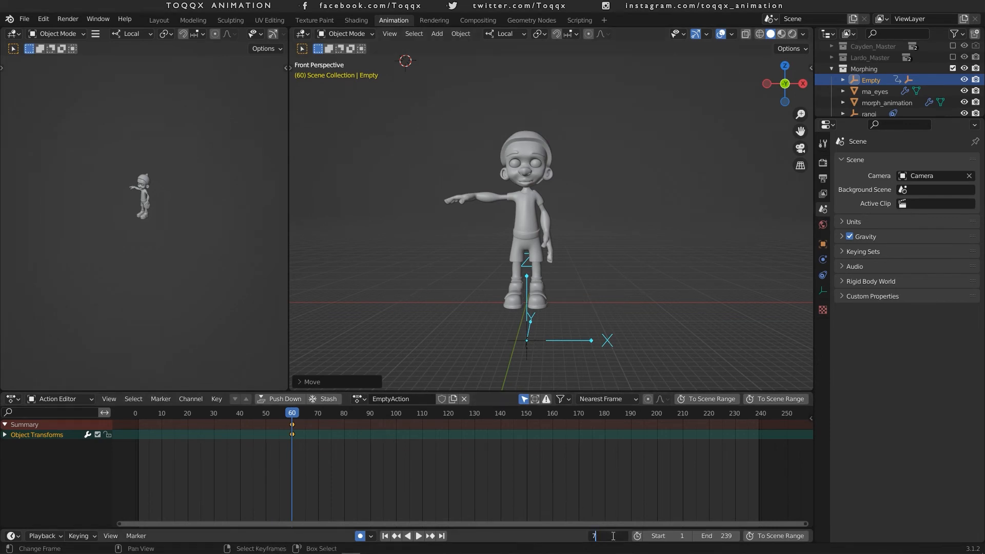
pyautogui.write('0')
pyautogui.press('Return')
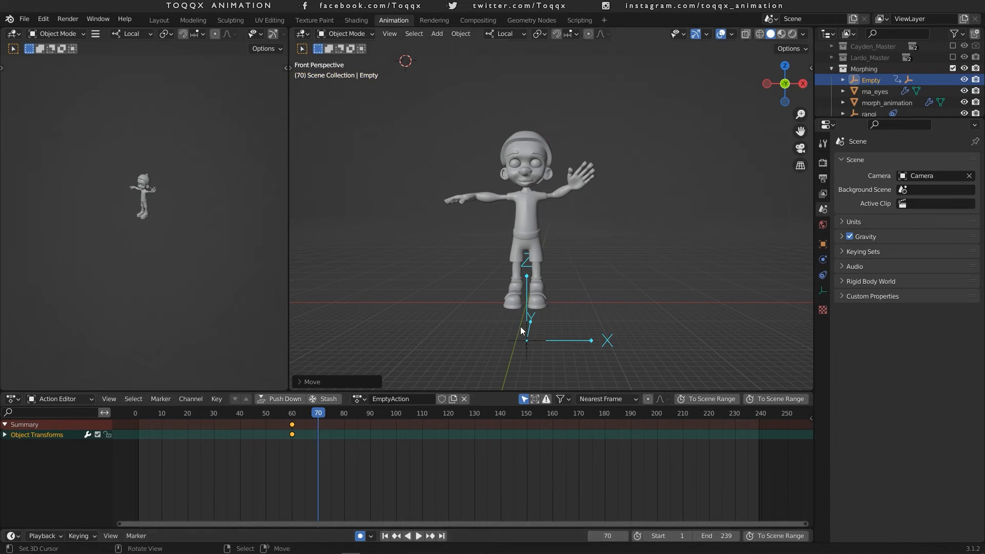
pyautogui.press('g')
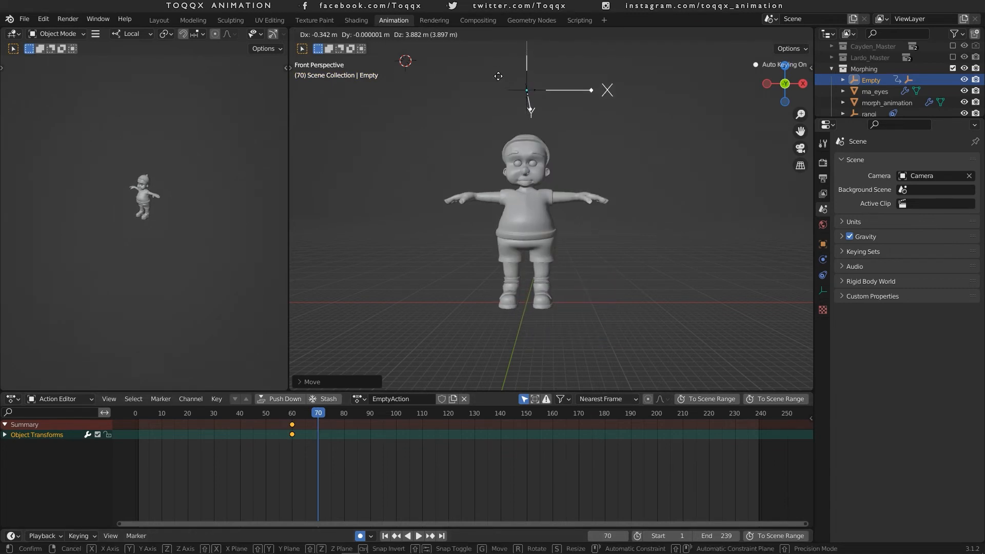
pyautogui.click(500, 86)
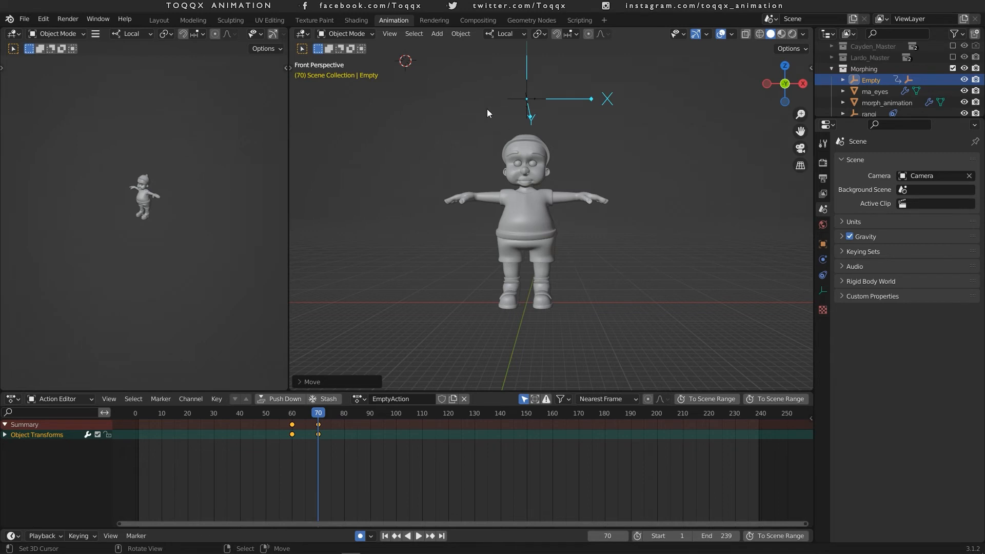
# Swap the Morphing collection for Cayden_Master, check Cayden's raised-hand pose at frame 130, and exclude Cayden_Master again
pyautogui.moveTo(324, 413); pyautogui.dragTo(479, 399)
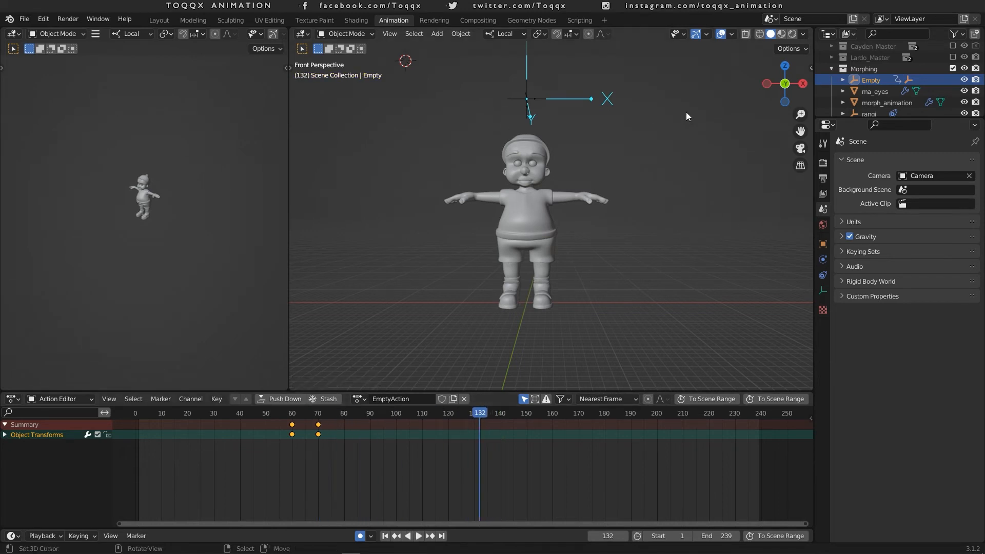
pyautogui.scroll(1, 925, 63)
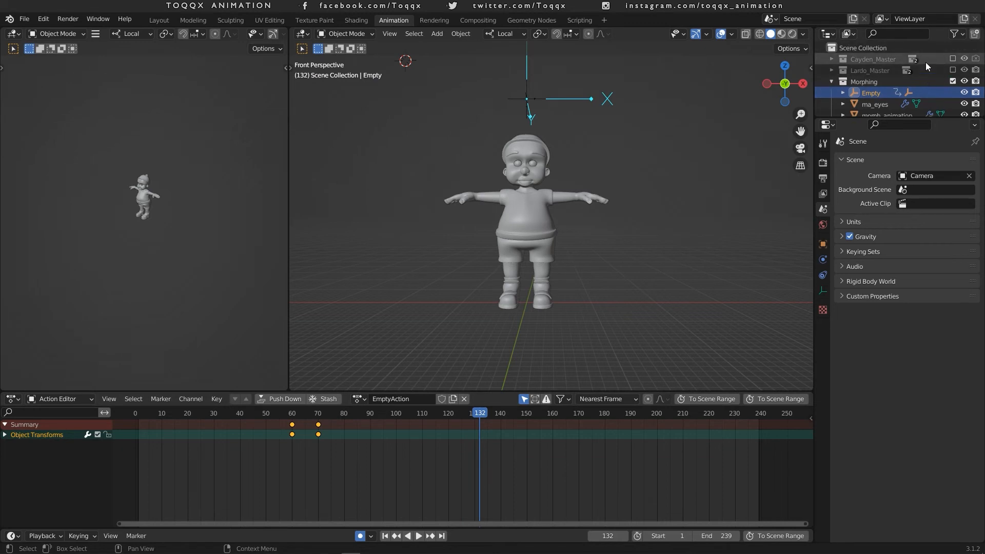
pyautogui.click(952, 61)
pyautogui.click(953, 82)
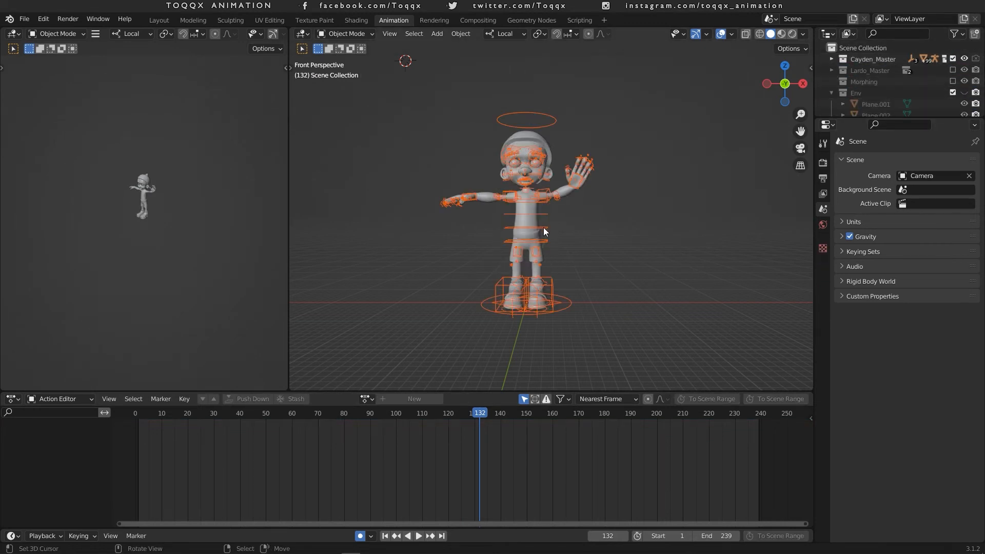
pyautogui.moveTo(484, 413)
pyautogui.mouseDown()
pyautogui.moveTo(423, 414)
pyautogui.moveTo(565, 423)
pyautogui.moveTo(449, 417)
pyautogui.moveTo(512, 417)
pyautogui.moveTo(475, 420)
pyautogui.mouseUp()
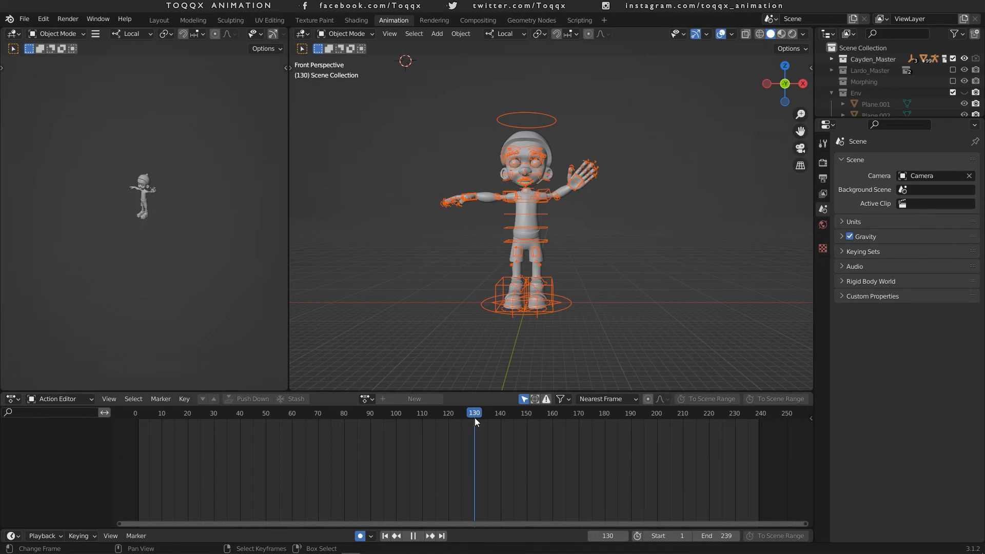
pyautogui.moveTo(475, 418); pyautogui.dragTo(475, 417)
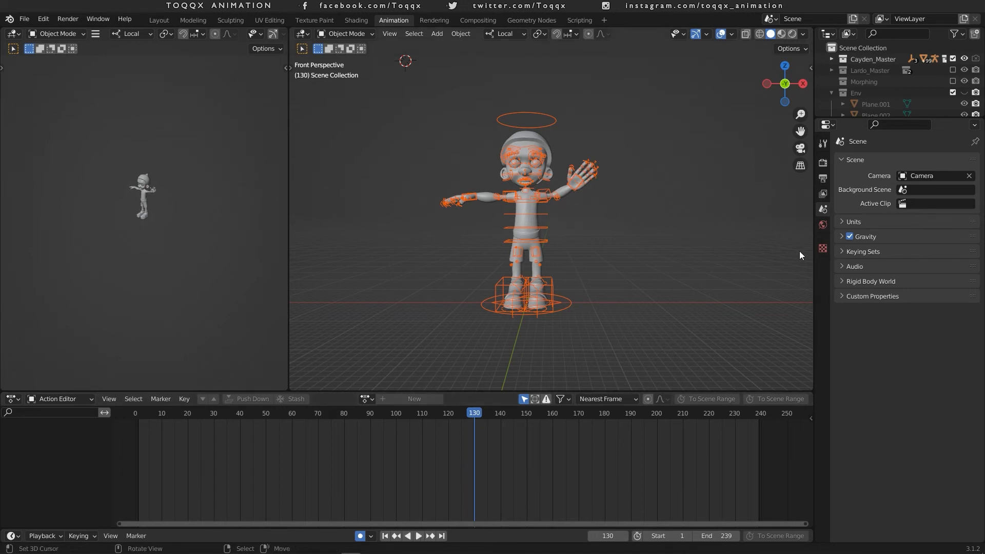
pyautogui.click(952, 58)
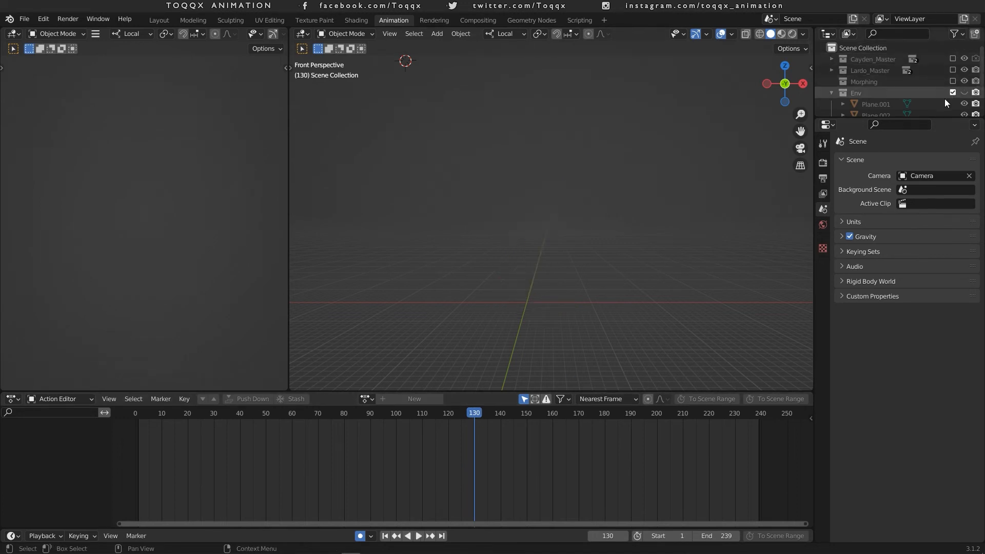
# Enable the Morphing collection and insert a keyframe on the Empty at frame 130, holding it above the character's head
pyautogui.click(952, 81)
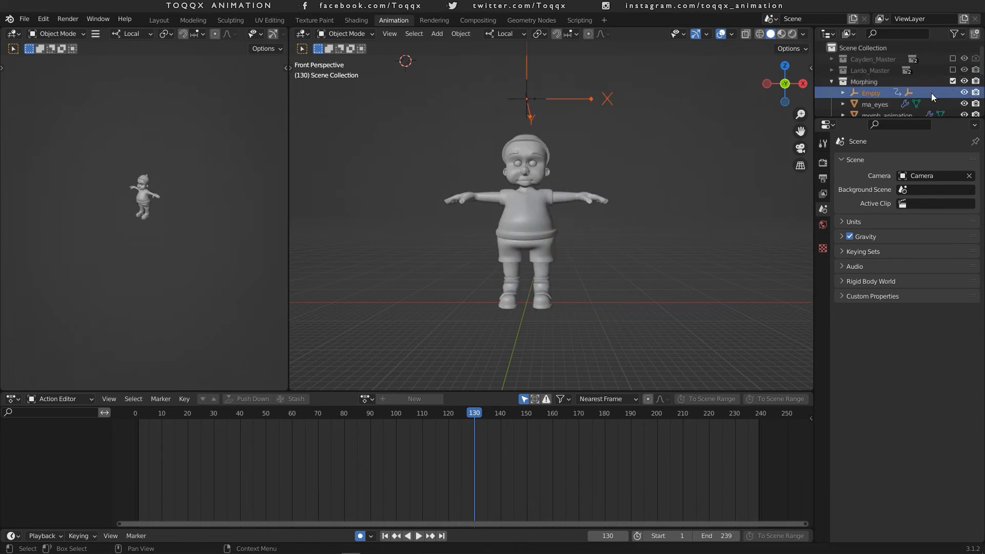
pyautogui.press('i')
pyautogui.click(563, 96)
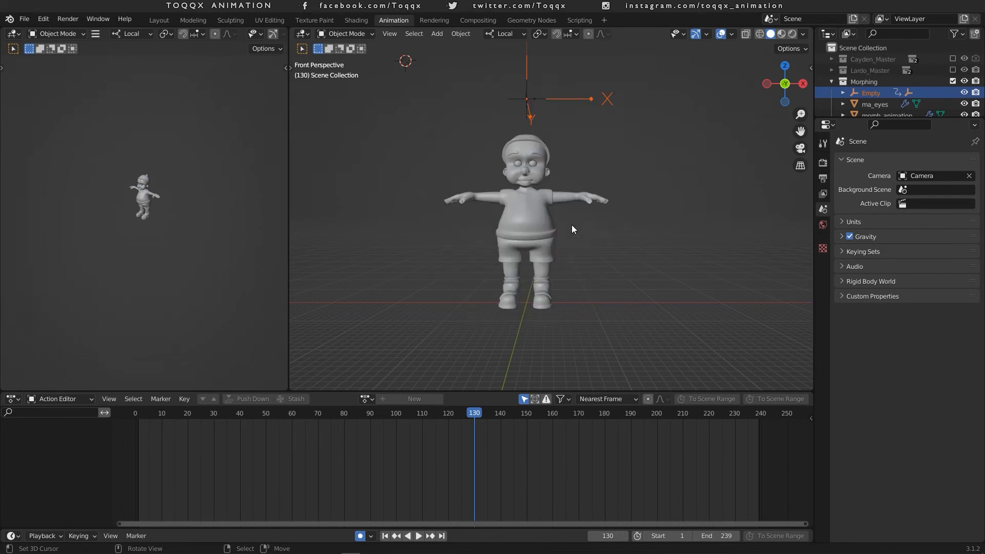
pyautogui.click(580, 99)
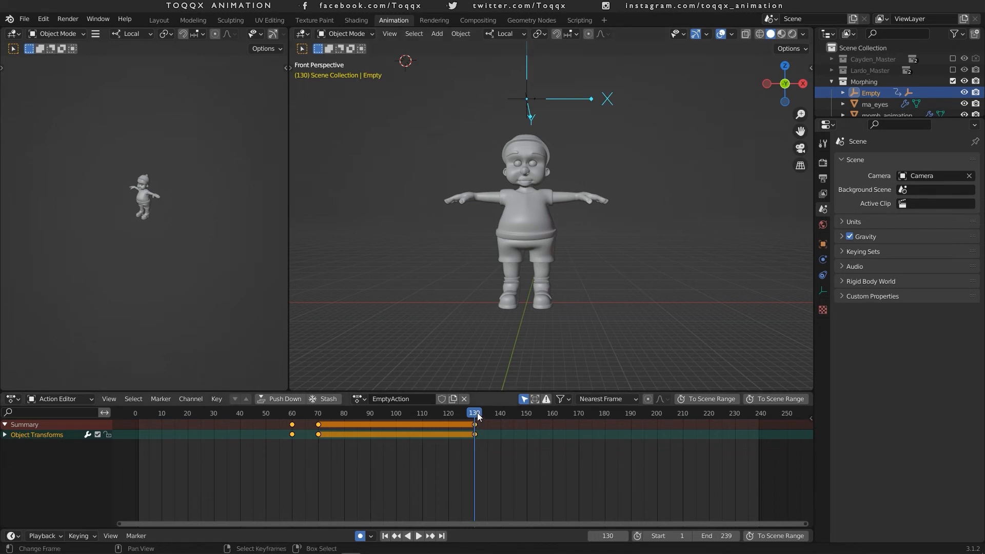
# At frame 140, move the Empty straight down below the character's feet so its position is auto-keyed, and review the morph
pyautogui.press('space')
pyautogui.press('space')
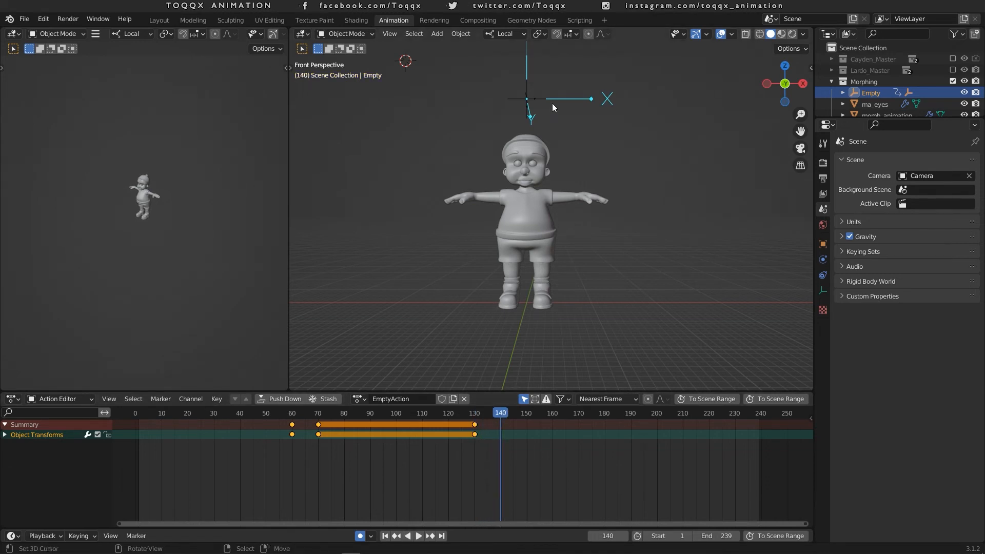
pyautogui.press('g')
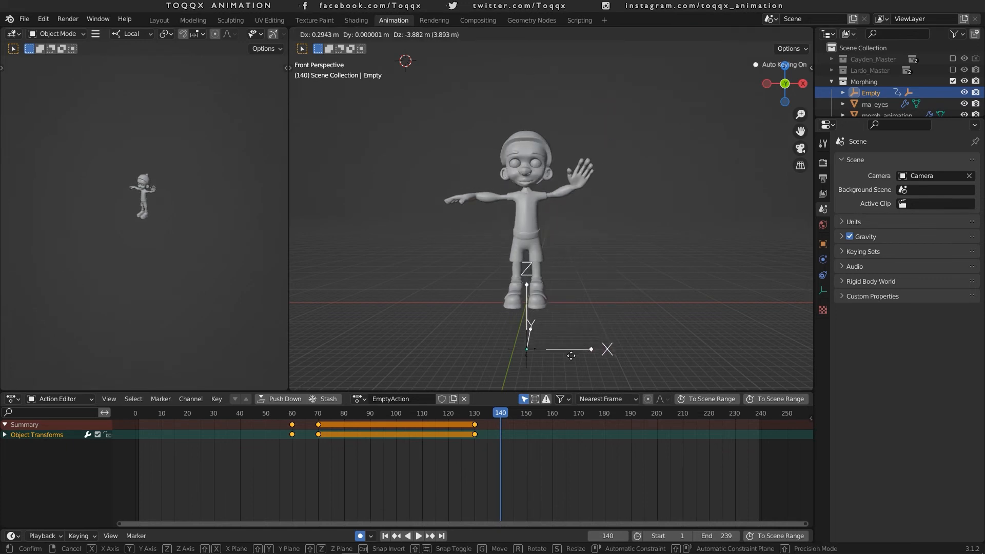
pyautogui.click(573, 364)
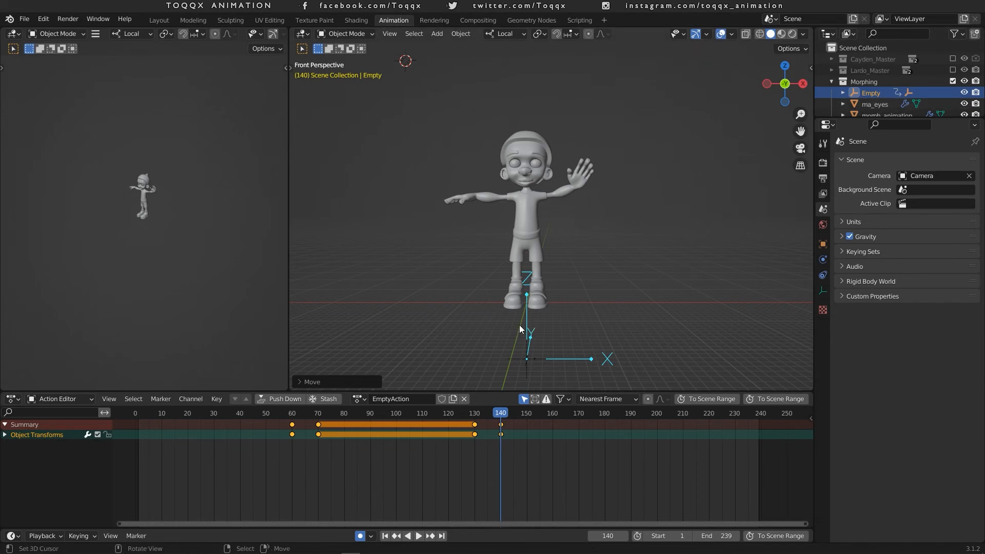
pyautogui.hotkey('shift', 'ctrl', 'space')
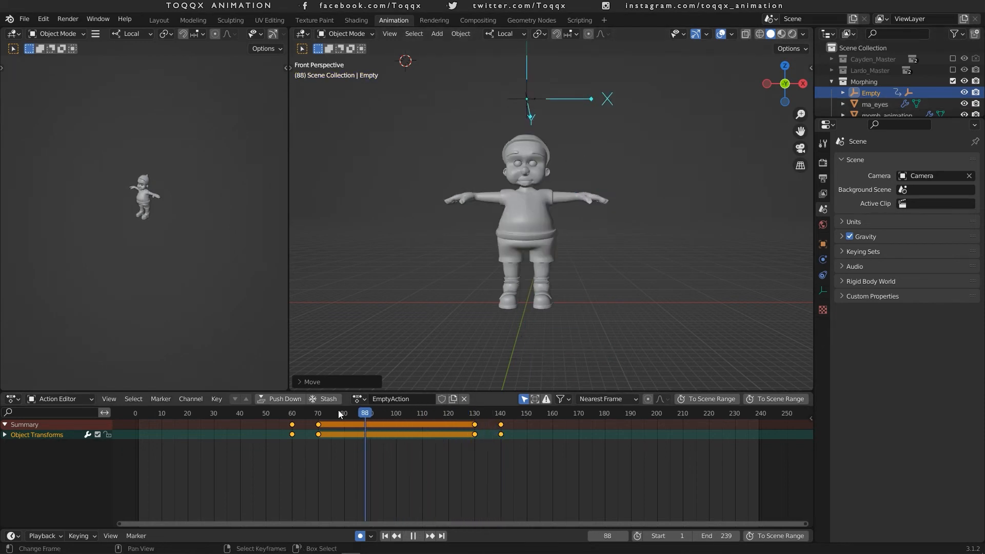
pyautogui.moveTo(337, 410); pyautogui.dragTo(403, 414)
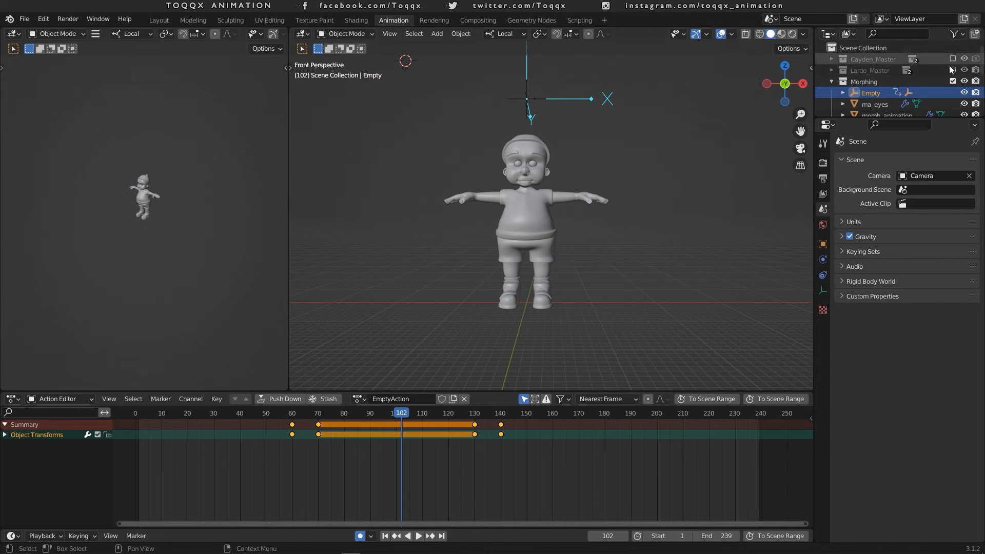
# Swap the Morphing collection for Lardo_Master and assign the wave action to Lardo_rig
pyautogui.click(952, 81)
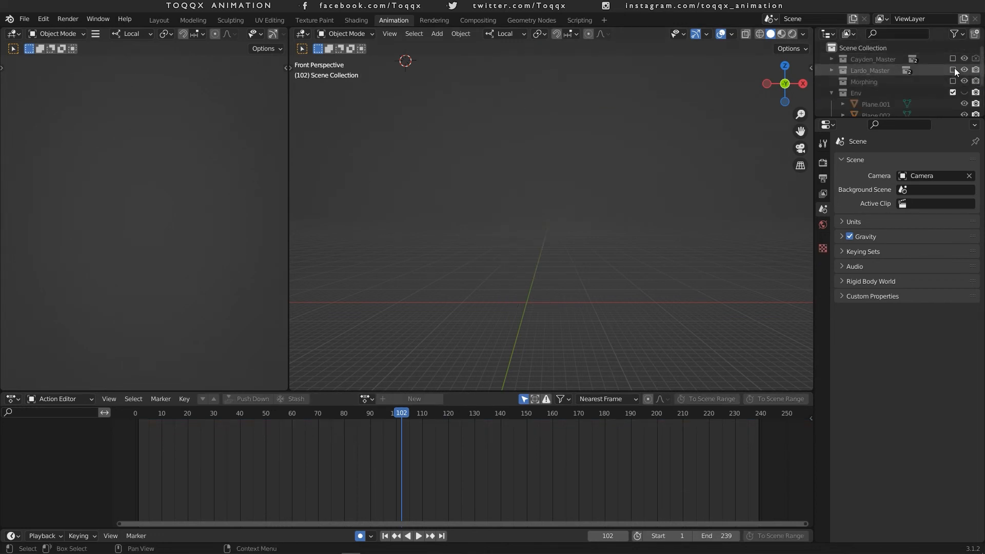
pyautogui.click(952, 69)
pyautogui.click(551, 119)
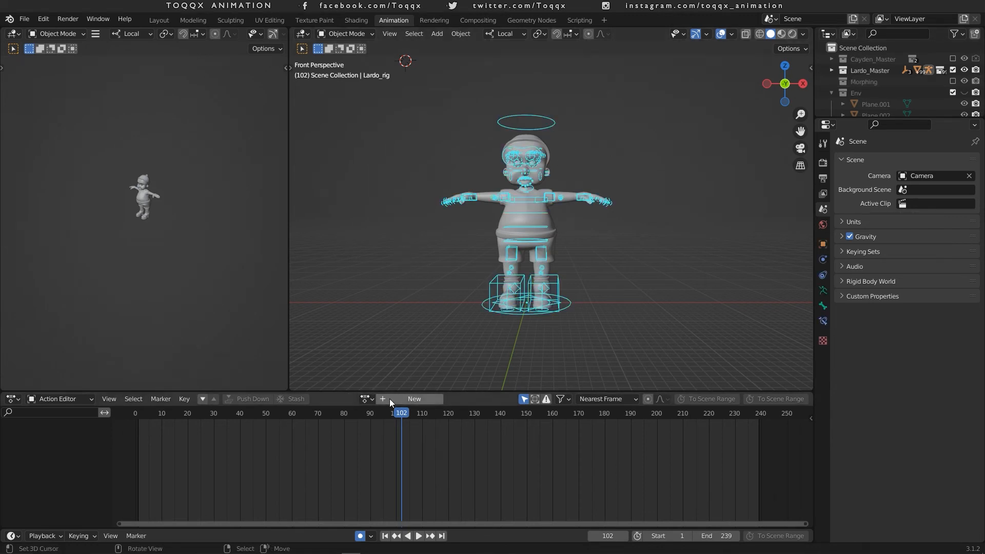
pyautogui.click(366, 399)
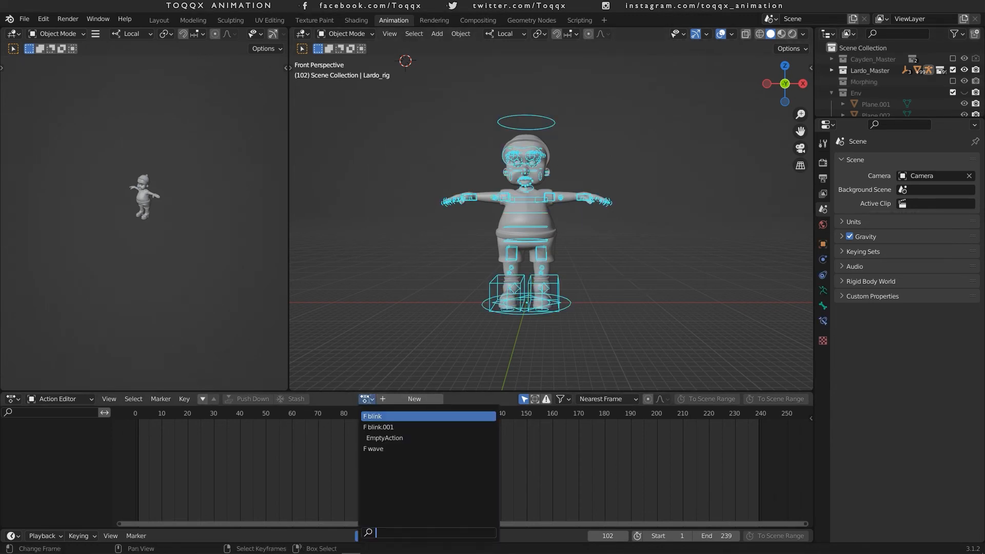
pyautogui.click(387, 450)
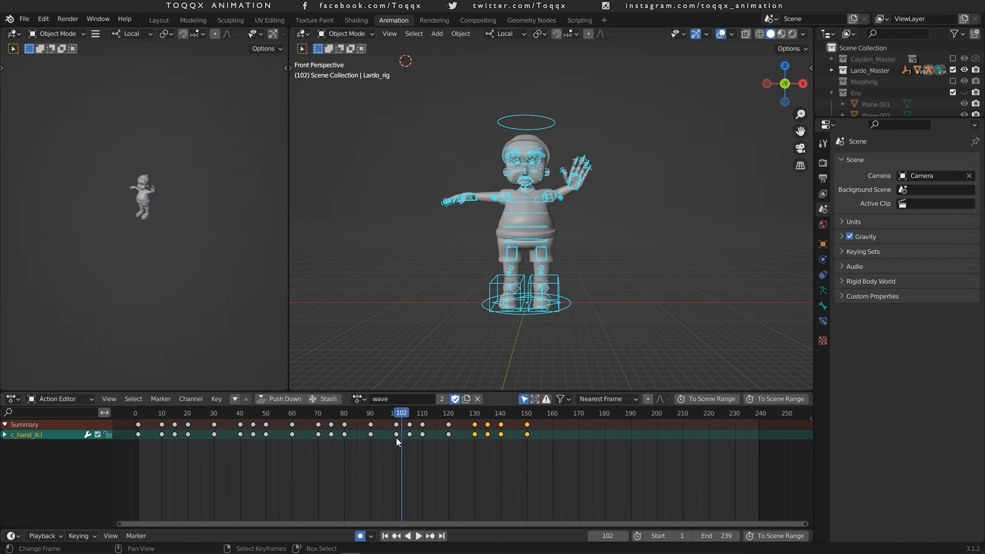
# Scrub through Lardo's wave, inspect how his lowered hand meets his body at frame 90, and examine the hand control in Pose Mode
pyautogui.moveTo(404, 411); pyautogui.dragTo(303, 424)
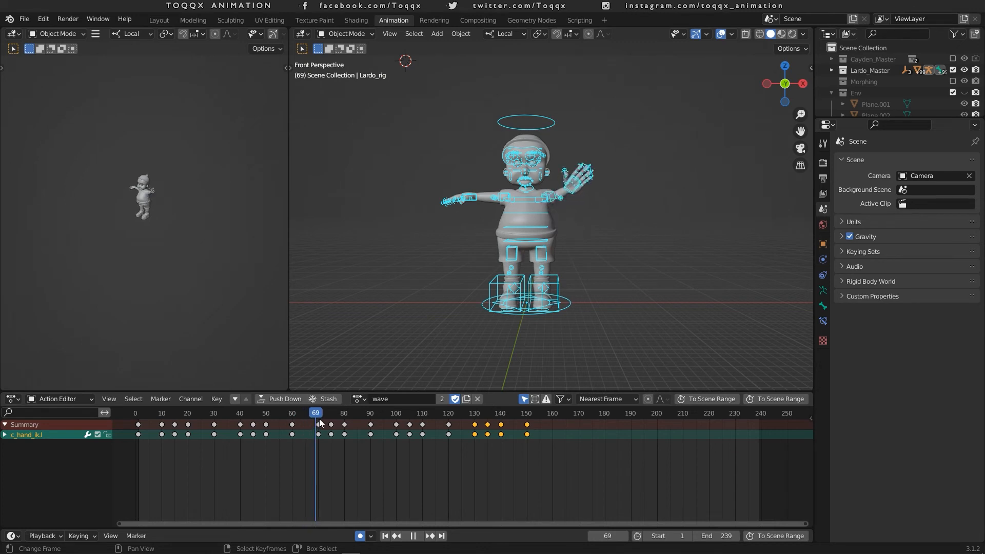
pyautogui.moveTo(375, 417)
pyautogui.mouseDown()
pyautogui.moveTo(402, 417)
pyautogui.moveTo(359, 419)
pyautogui.moveTo(369, 419)
pyautogui.mouseUp()
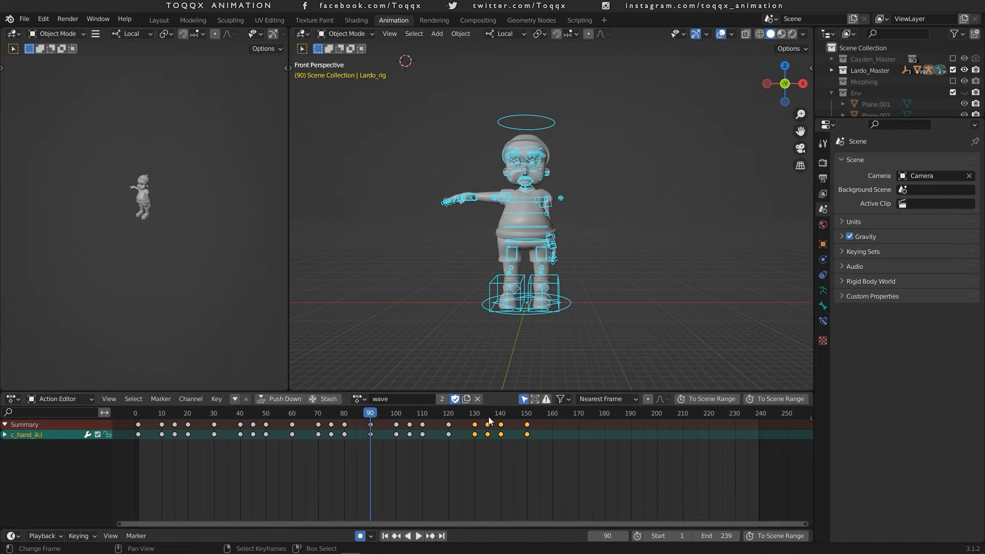
pyautogui.moveTo(551, 250); pyautogui.dragTo(549, 273, button='middle')
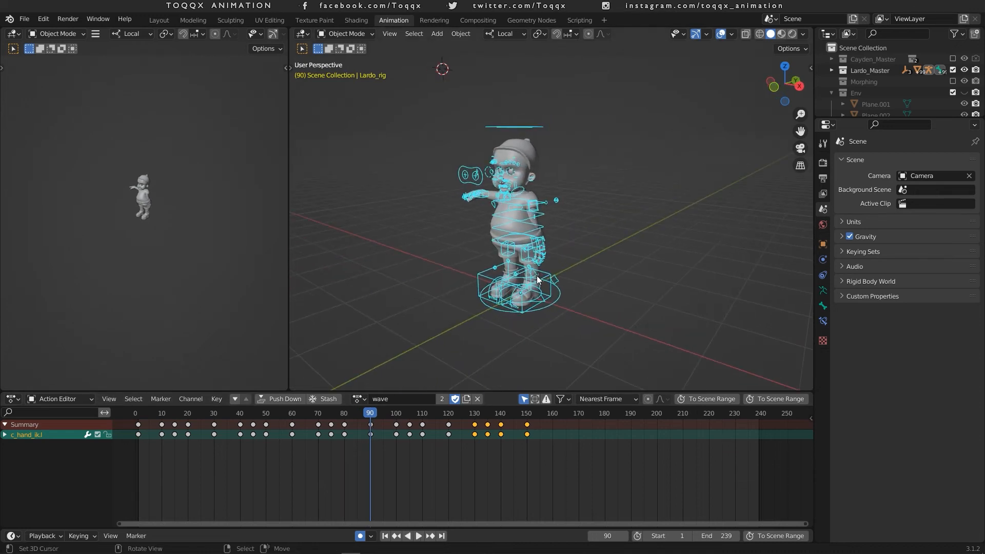
pyautogui.scroll(6, 536, 275)
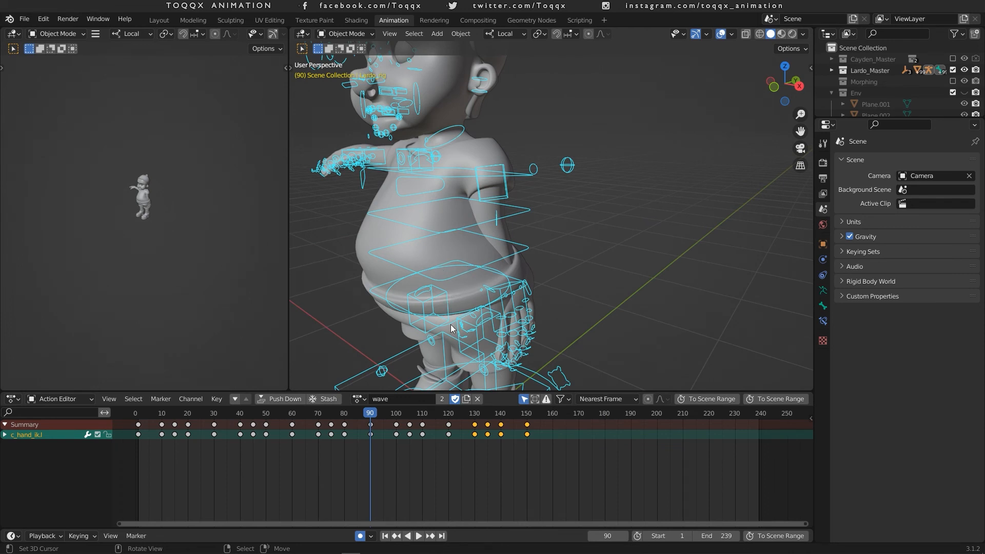
pyautogui.scroll(-5, 451, 325)
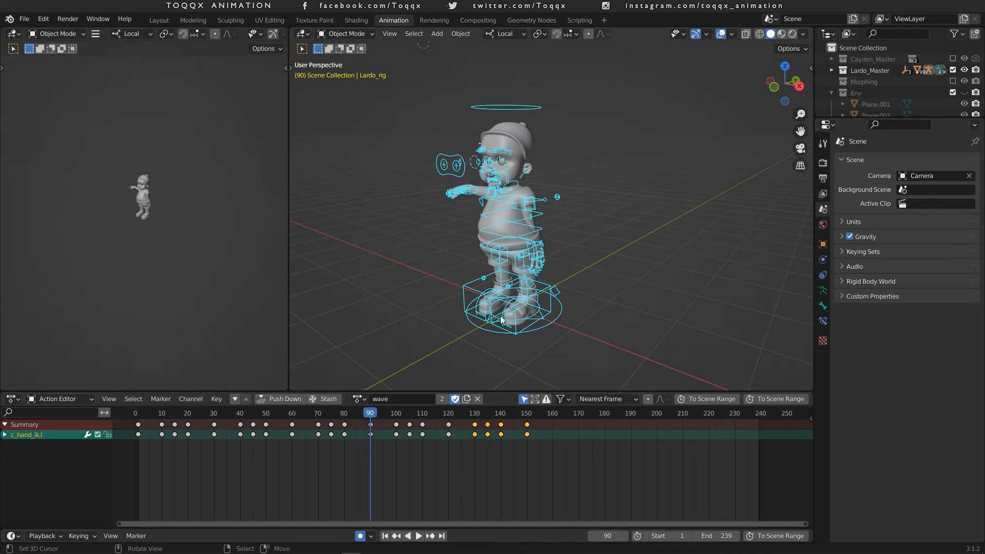
pyautogui.scroll(2, 500, 317)
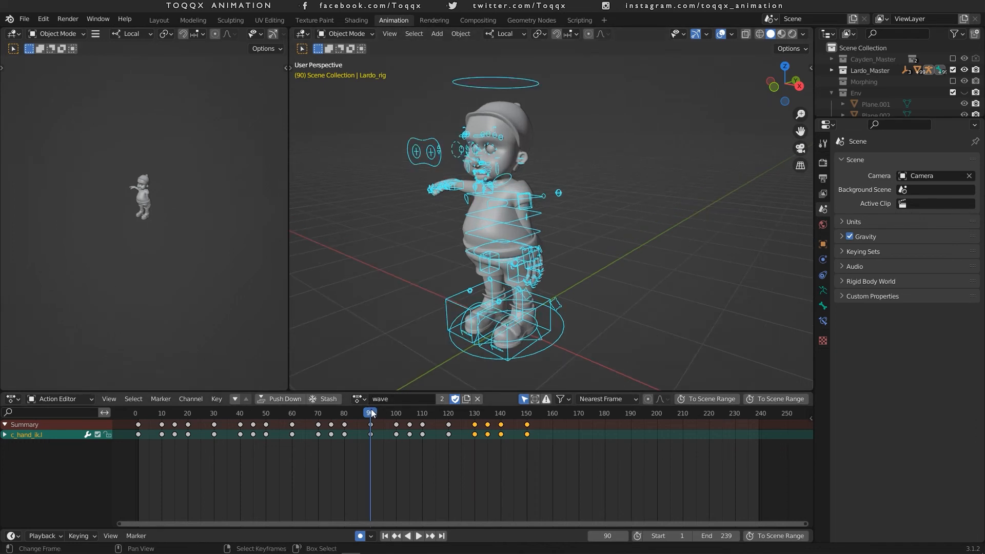
pyautogui.hotkey('ctrl', 'Tab')
pyautogui.scroll(4, 426, 331)
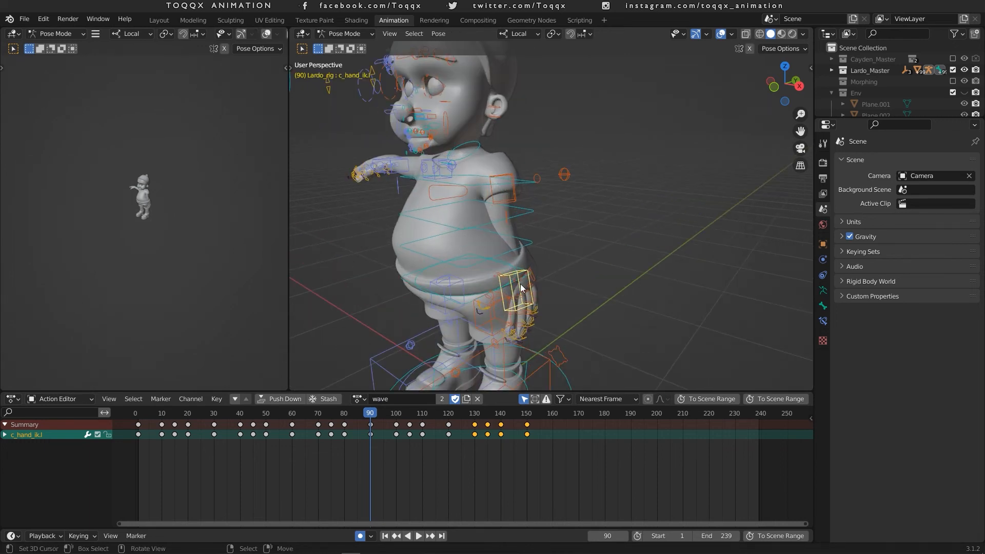
pyautogui.moveTo(369, 412); pyautogui.dragTo(158, 416)
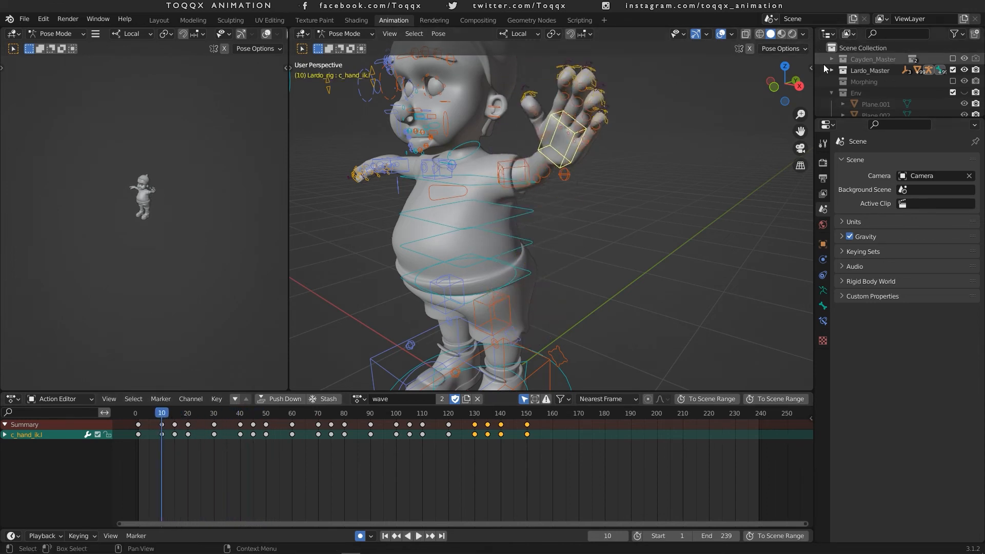
# Exclude Lardo_Master, enable Morphing, and overlay Lardo_Master again to compare the two waving arms up to frame 35
pyautogui.click(953, 69)
pyautogui.click(952, 81)
pyautogui.click(952, 93)
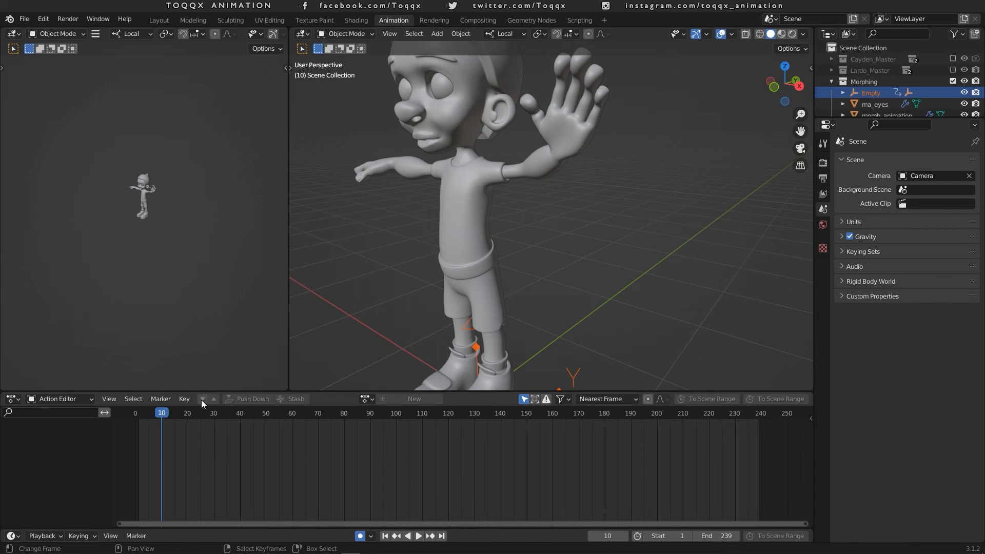
pyautogui.click(952, 70)
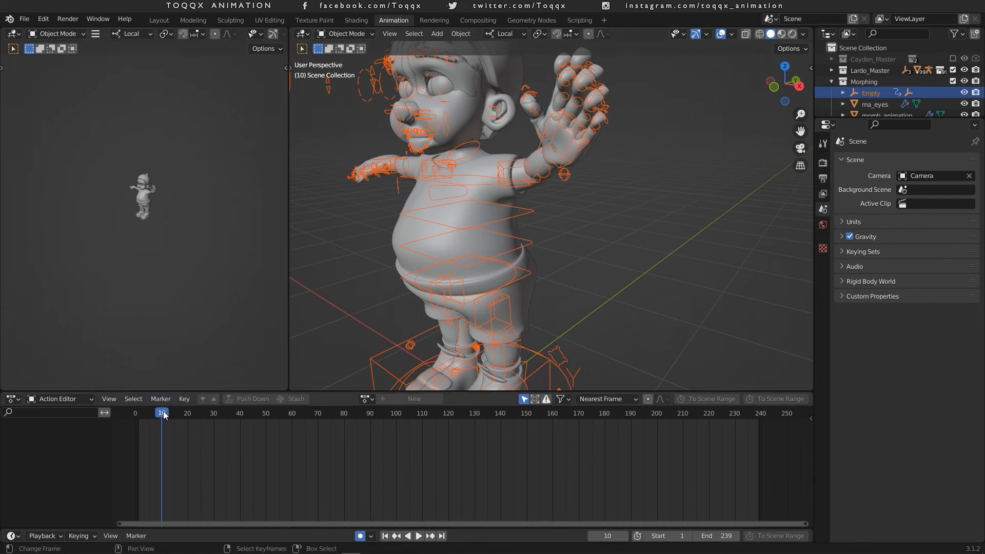
pyautogui.press('space')
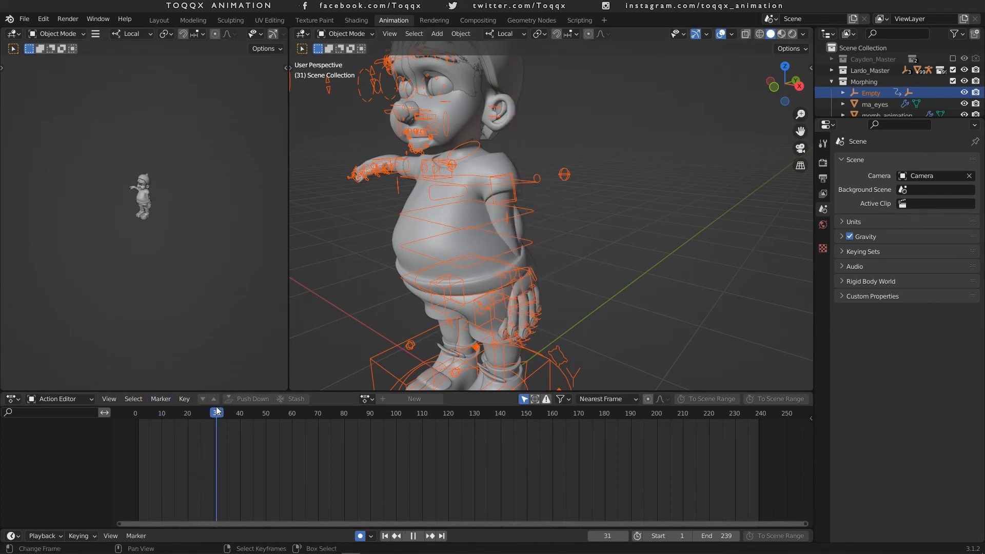
pyautogui.moveTo(216, 409); pyautogui.dragTo(228, 409)
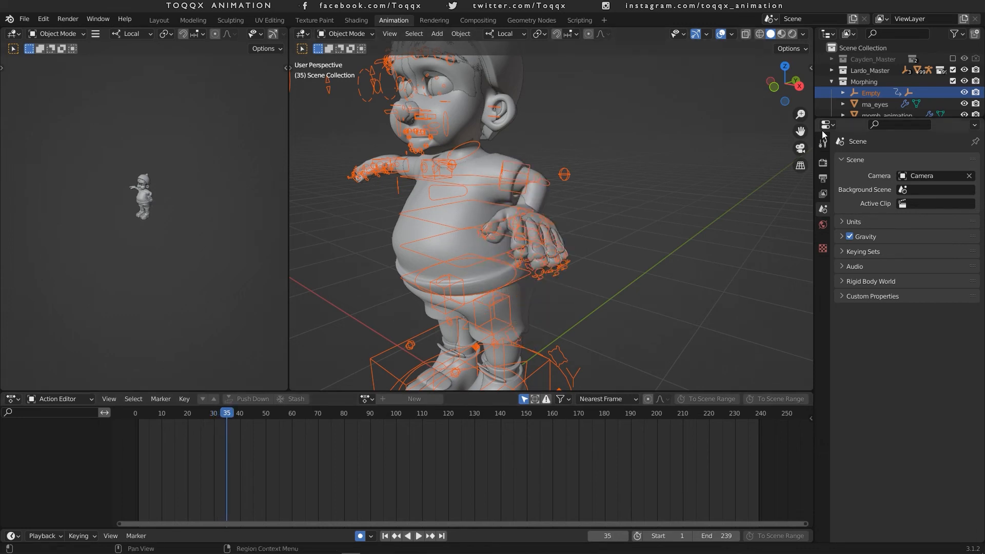
# Exclude Lardo_Master and review the morph animation on its own up to frame 71
pyautogui.click(953, 70)
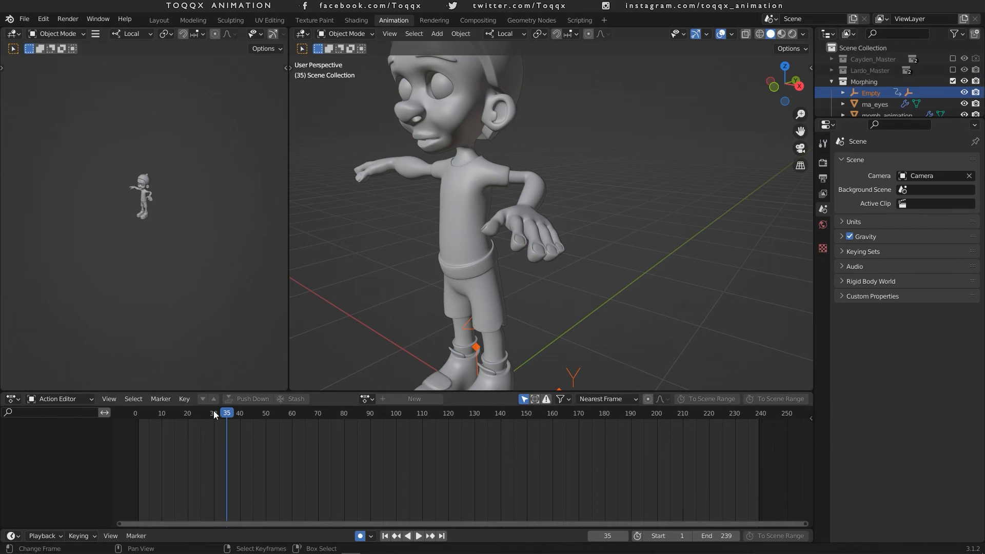
pyautogui.press('space')
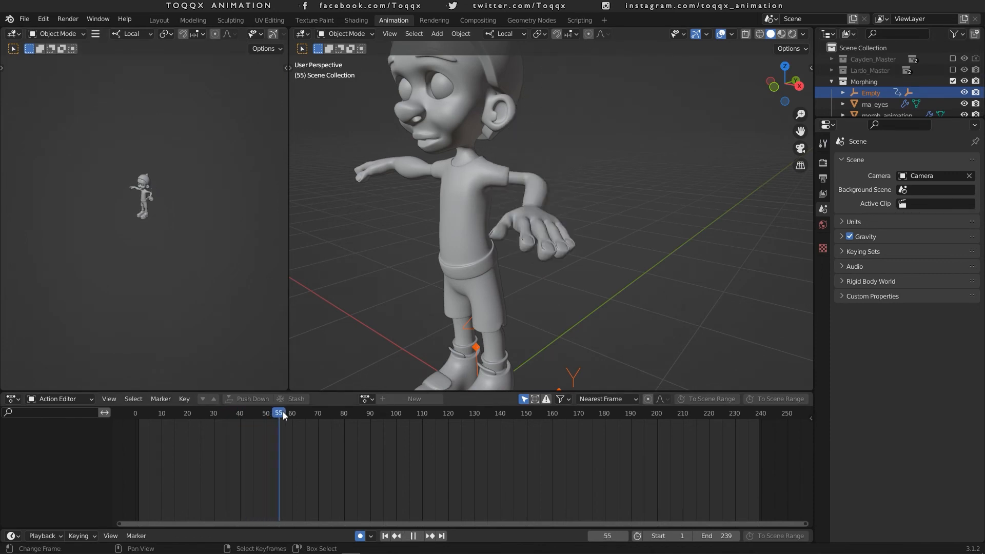
pyautogui.moveTo(283, 415); pyautogui.dragTo(319, 434)
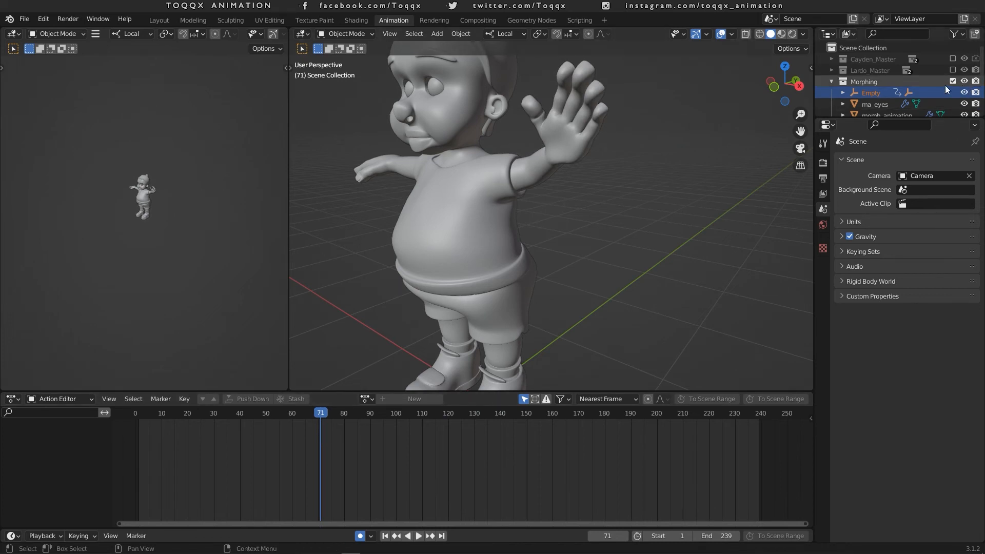
# Swap the Morphing collection for Lardo_Master, put Lardo_rig in Pose Mode, and go to frame 90
pyautogui.click(952, 81)
pyautogui.click(953, 69)
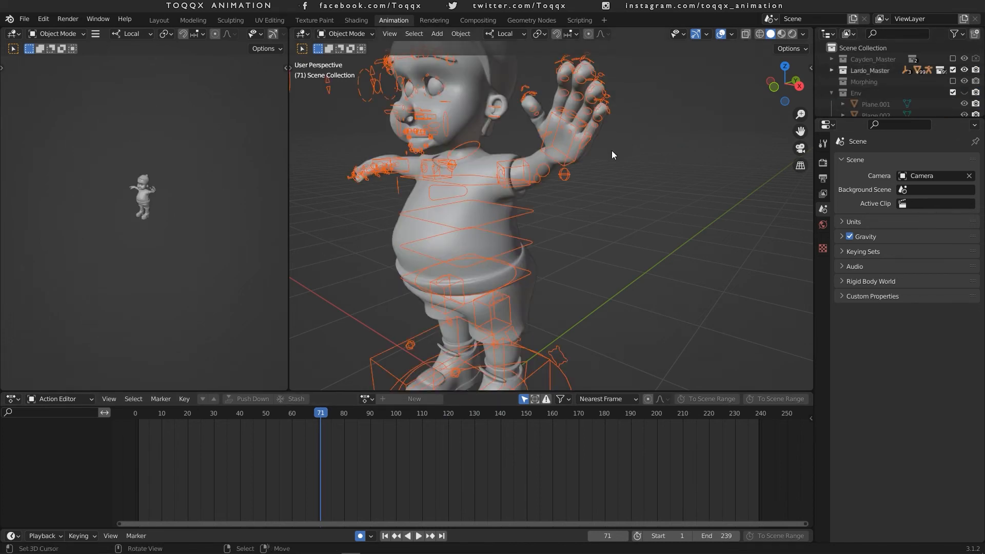
pyautogui.click(574, 126)
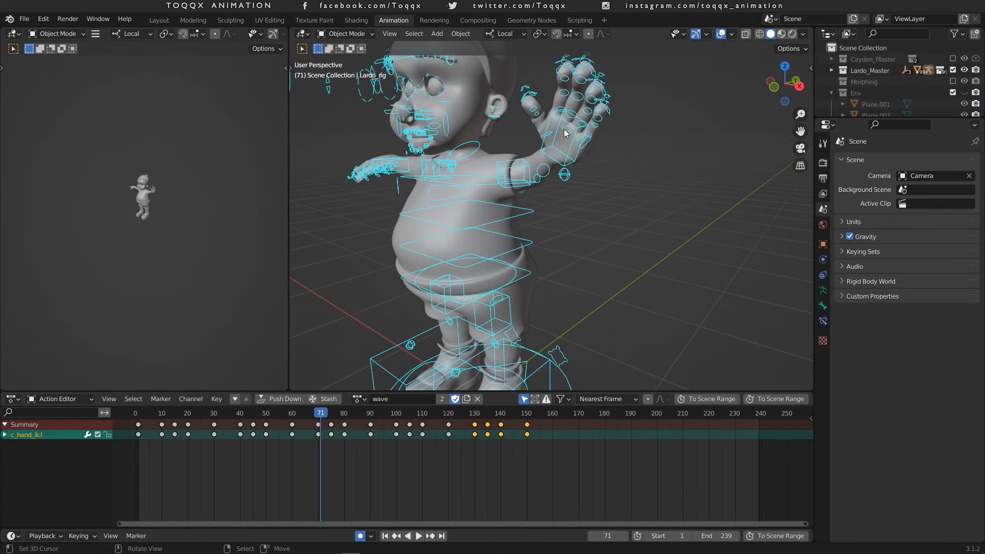
pyautogui.hotkey('ctrl', 'Tab')
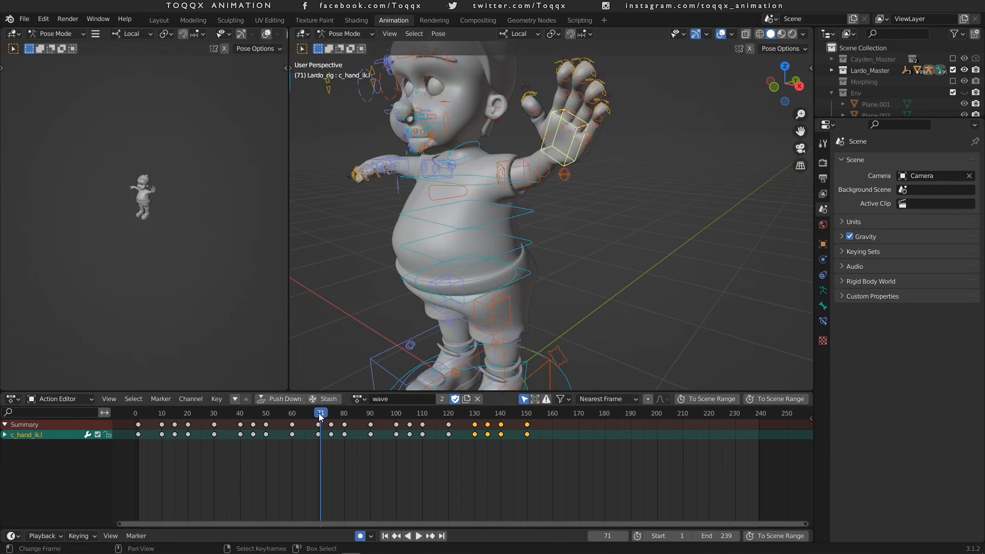
pyautogui.moveTo(322, 416); pyautogui.dragTo(369, 402)
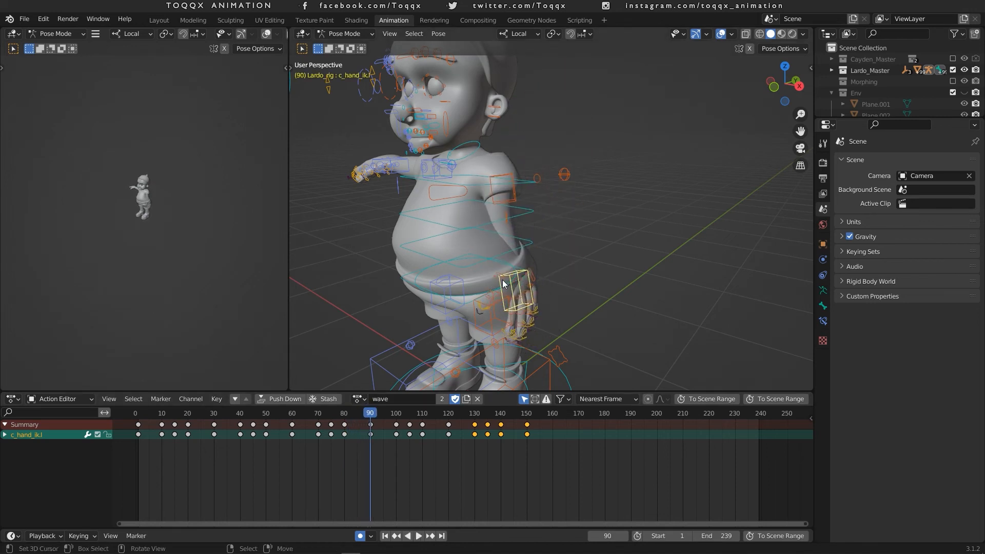
# With the Transform tool, move the c_hand_ik.l control outward at frame 90 so Lardo's hand clears his body
pyautogui.moveTo(537, 330); pyautogui.dragTo(482, 276, button='middle')
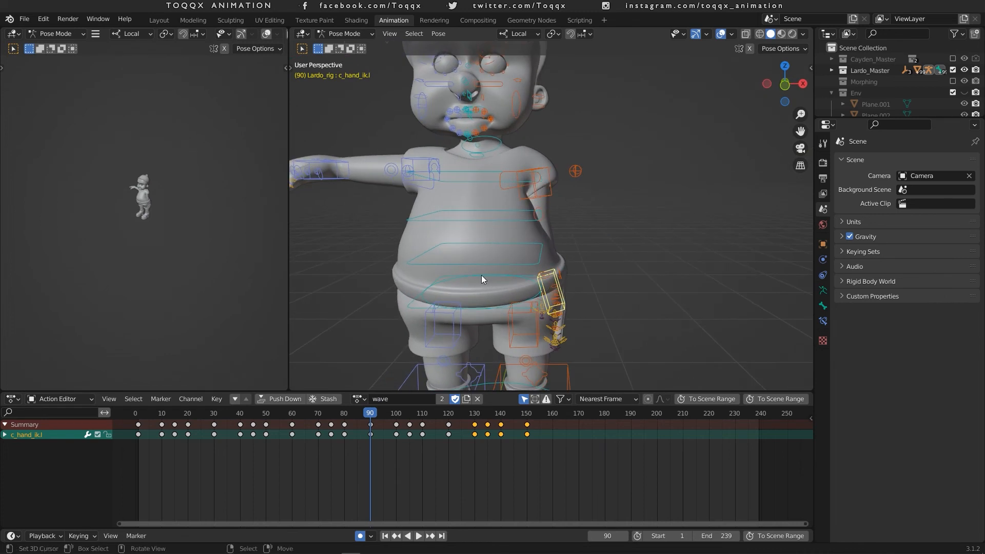
pyautogui.press('n')
pyautogui.press('n')
pyautogui.press('t')
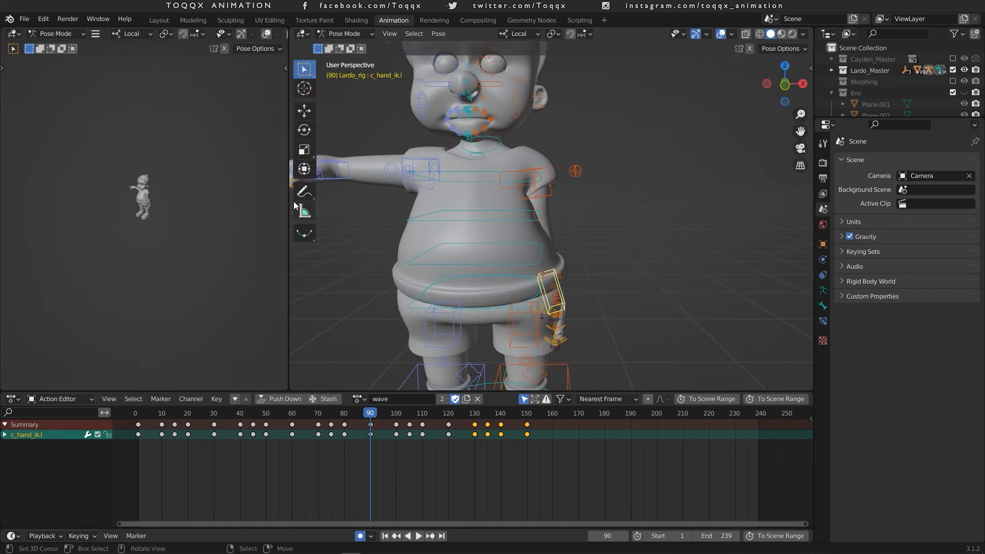
pyautogui.click(304, 169)
pyautogui.moveTo(609, 253); pyautogui.dragTo(653, 237)
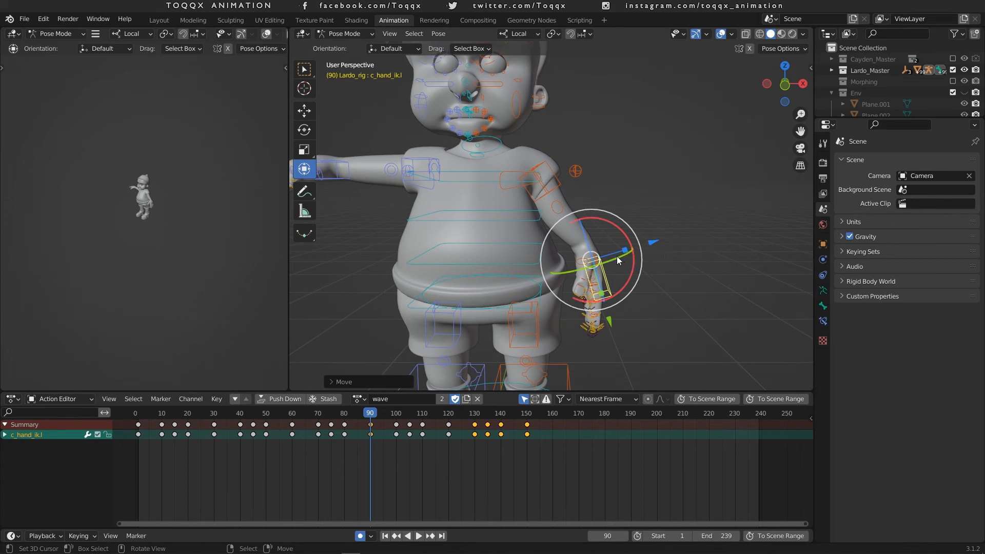
pyautogui.moveTo(619, 258); pyautogui.dragTo(645, 246)
pyautogui.moveTo(370, 414)
pyautogui.mouseDown()
pyautogui.moveTo(450, 411)
pyautogui.moveTo(370, 414)
pyautogui.mouseUp()
# Copy the c_hand_ik.l pose from frame 90 and paste it at frame 120
pyautogui.click(435, 34)
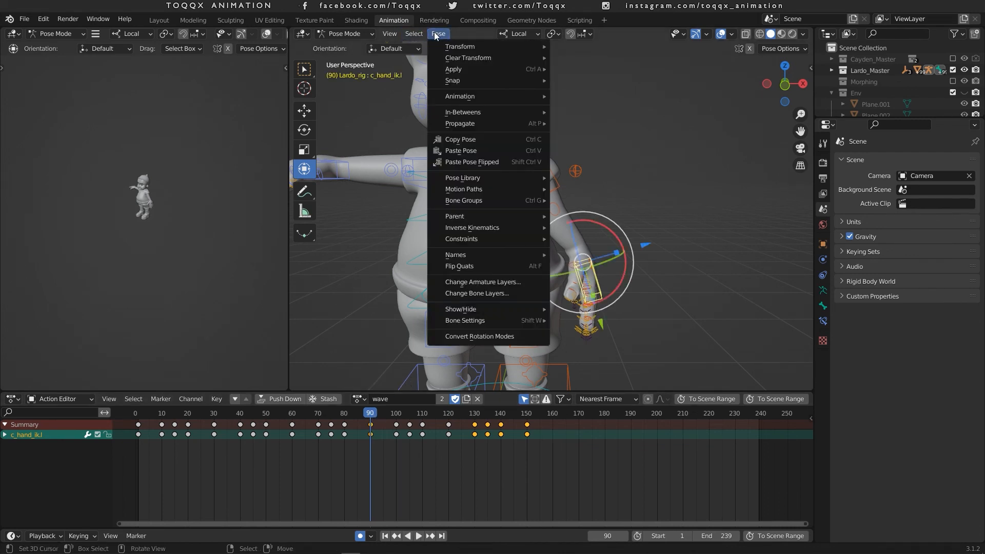
pyautogui.click(483, 134)
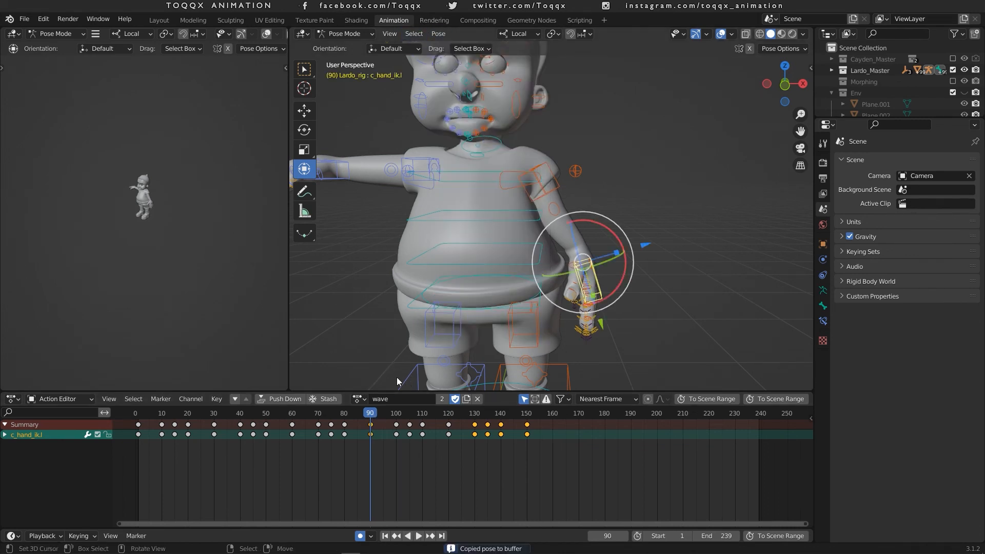
pyautogui.press('space')
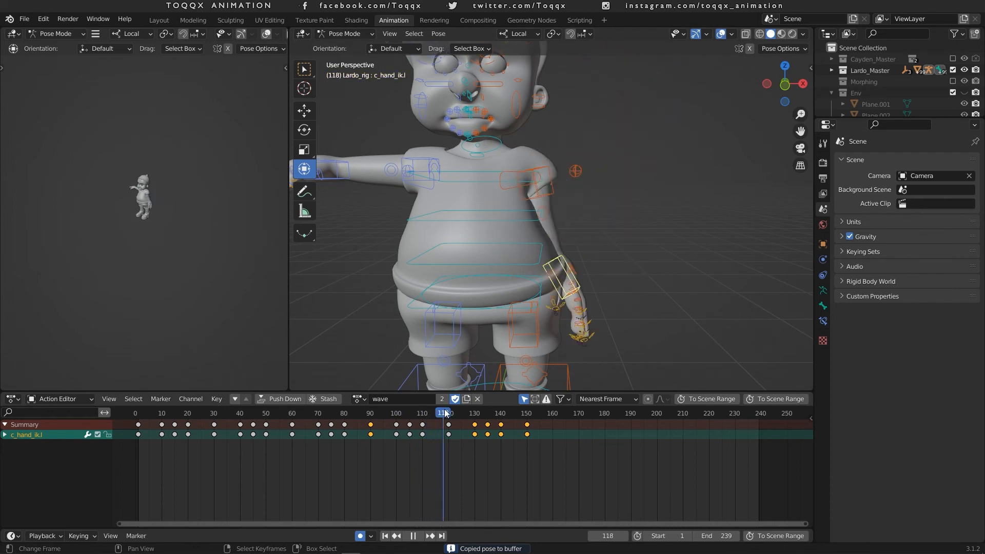
pyautogui.press('space')
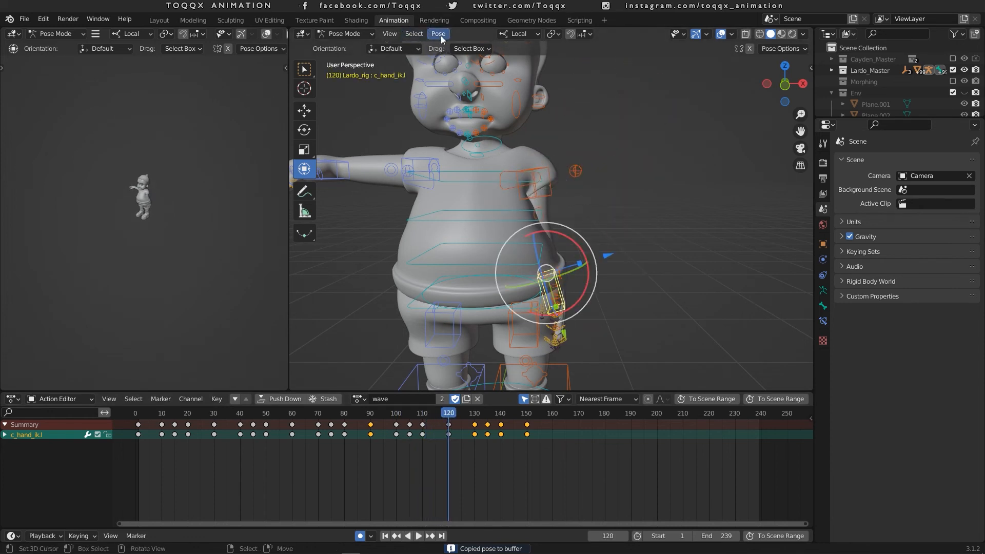
pyautogui.click(441, 36)
pyautogui.click(475, 147)
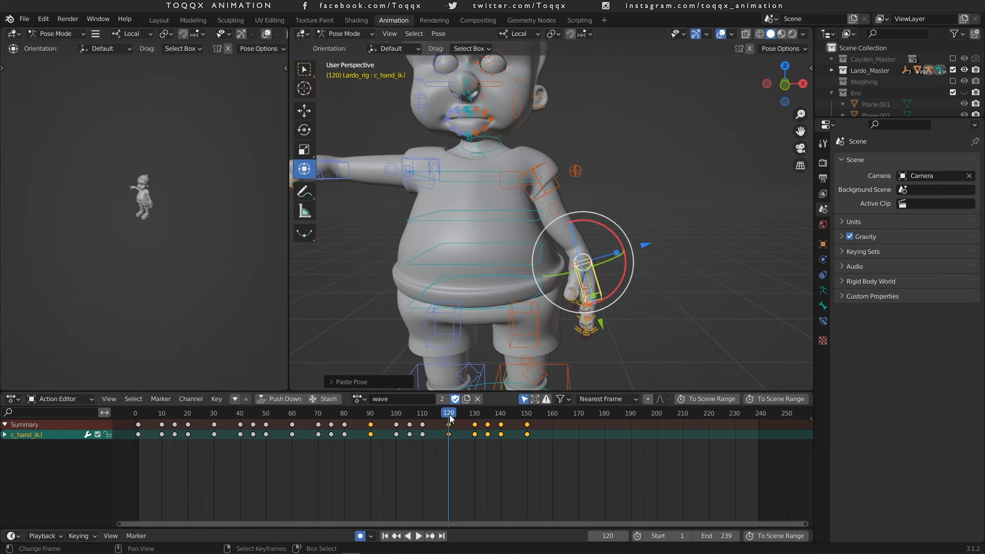
# Go back to frame 60, exclude Lardo_Master and enable the Morphing collection
pyautogui.moveTo(449, 418); pyautogui.dragTo(293, 426)
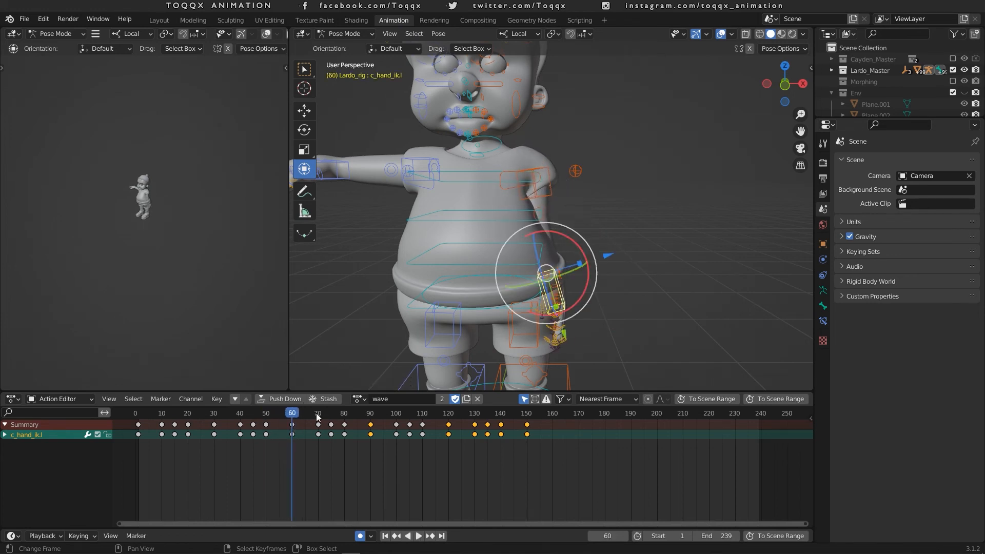
pyautogui.click(952, 70)
pyautogui.click(952, 82)
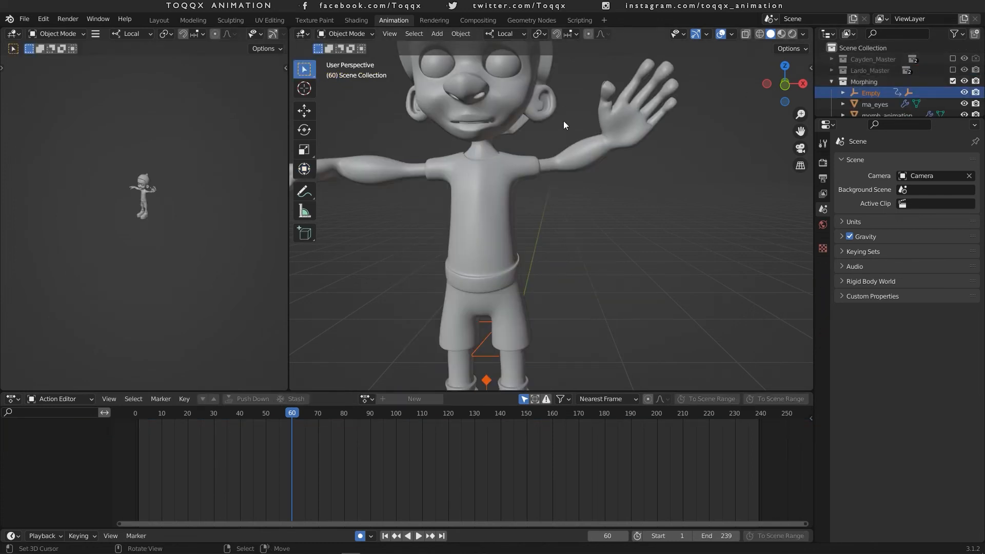
# Review the adjusted wave on the morph mesh up to frame 159, checking the arm again around frame 120
pyautogui.moveTo(295, 413); pyautogui.dragTo(551, 413)
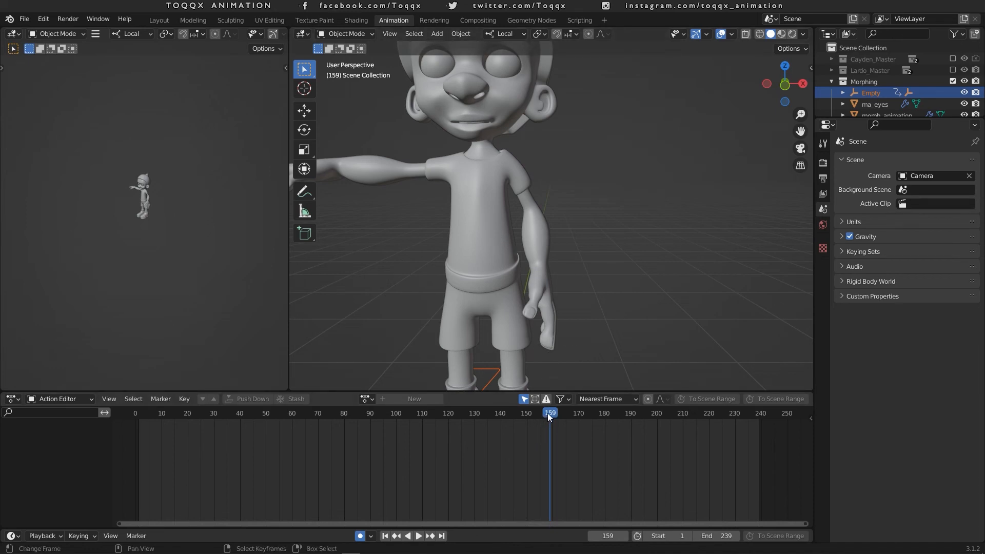
pyautogui.press('space')
pyautogui.moveTo(560, 419); pyautogui.dragTo(444, 424)
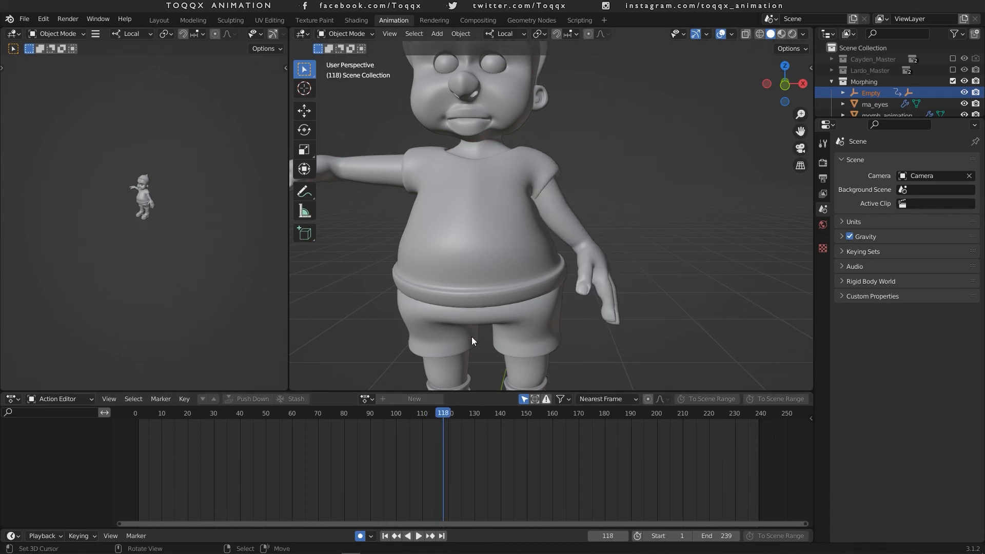
pyautogui.moveTo(441, 414)
pyautogui.mouseDown()
pyautogui.moveTo(509, 412)
pyautogui.moveTo(158, 413)
pyautogui.moveTo(502, 423)
pyautogui.moveTo(310, 413)
pyautogui.moveTo(450, 422)
pyautogui.mouseUp()
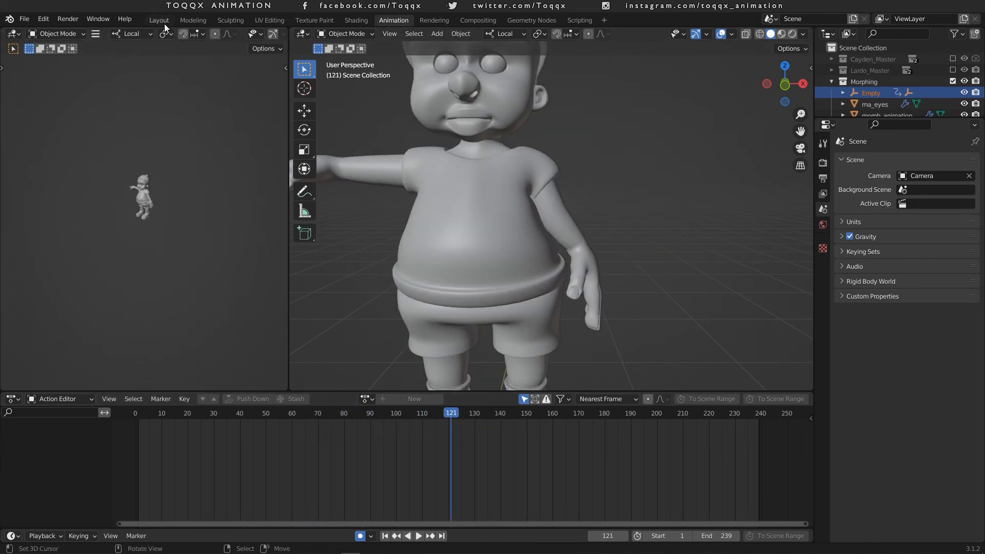
# Switch to the Layout workspace and play the textured morph animation from frame 47
pyautogui.click(163, 22)
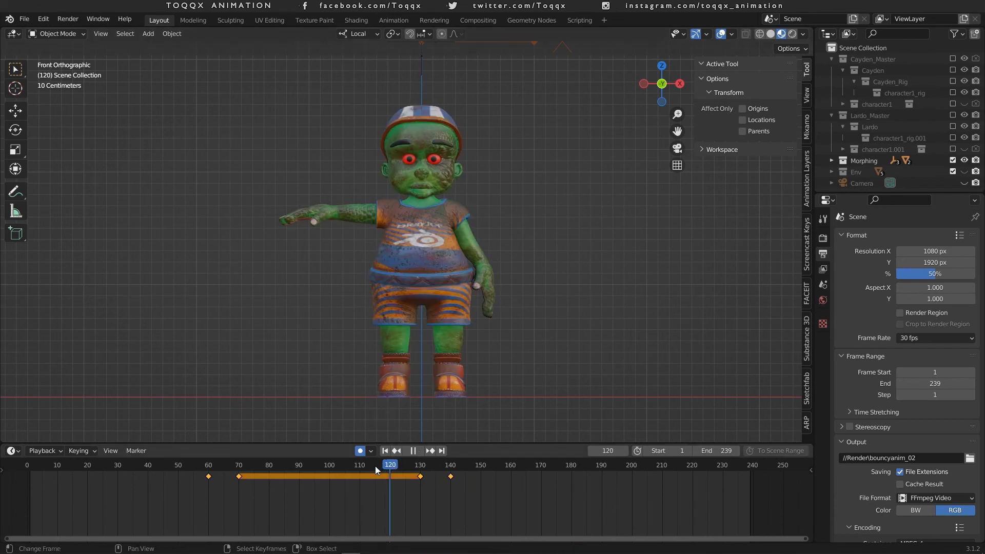
pyautogui.moveTo(374, 466); pyautogui.dragTo(171, 457)
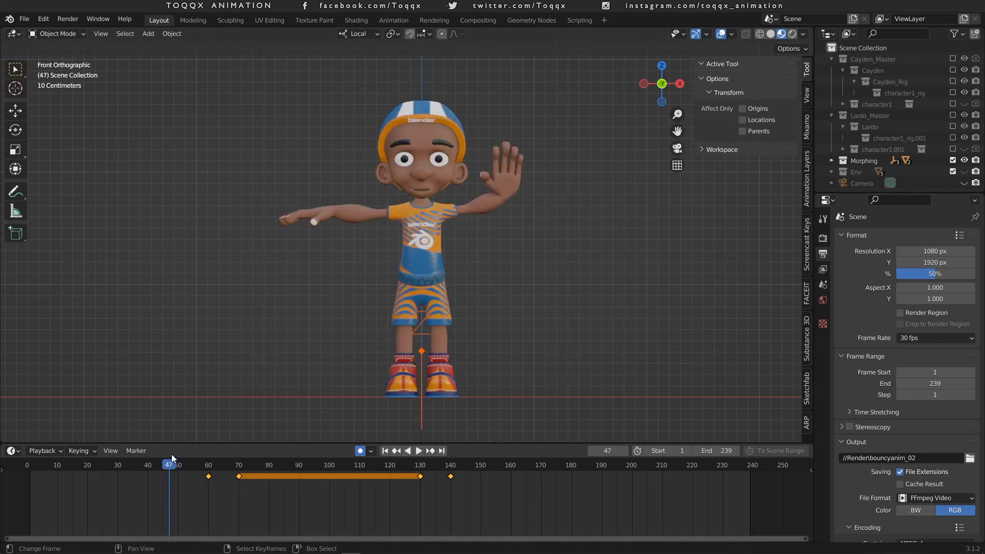
pyautogui.press('space')
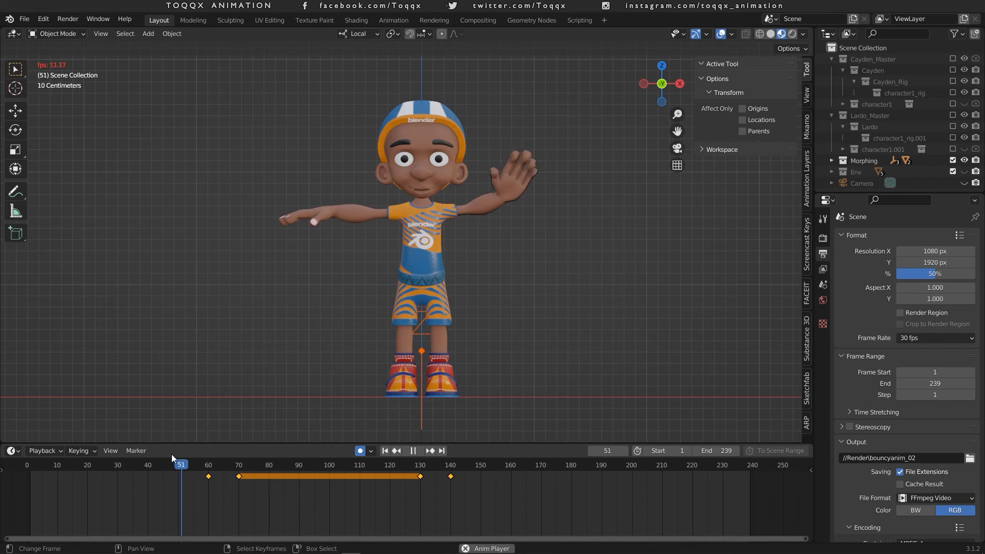
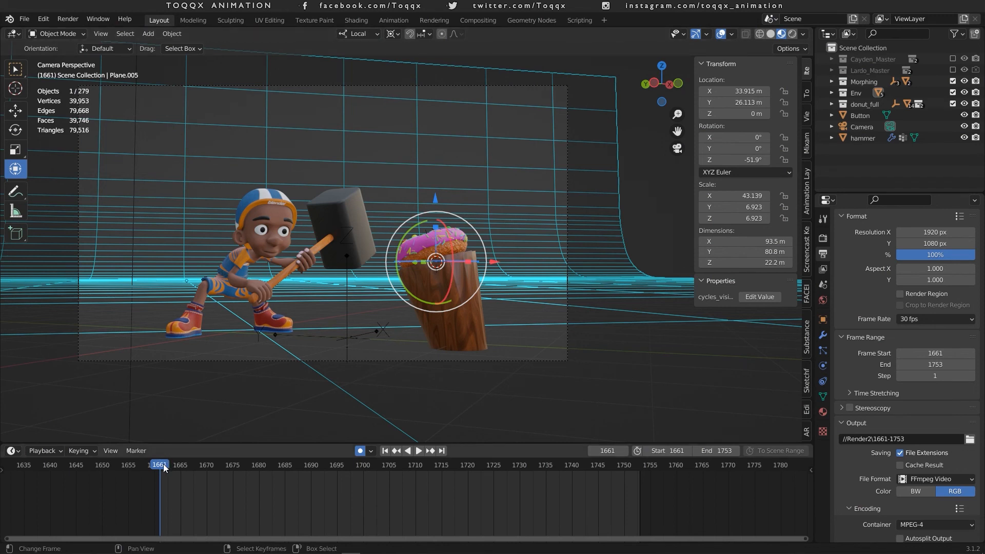
# Review the hammer shot's morph animation through the camera from frame 1661 up to frame 1716 and back
pyautogui.press('space')
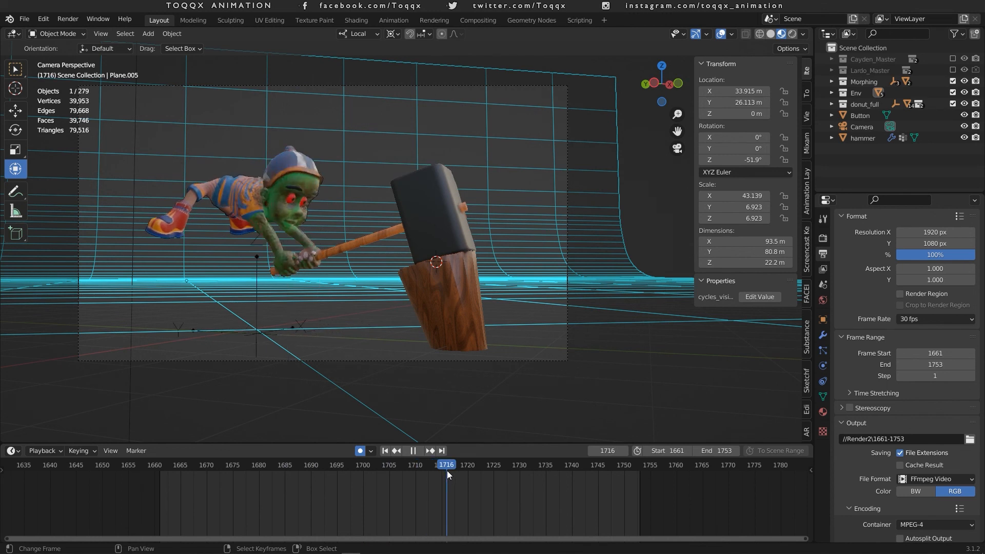
pyautogui.moveTo(436, 471); pyautogui.dragTo(166, 516)
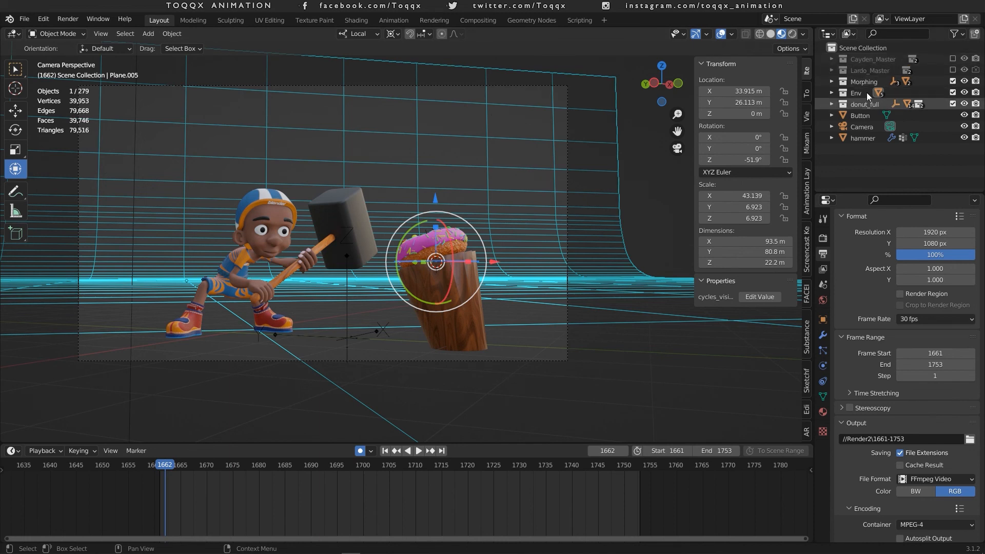
# Exclude the Morphing, Env and donut_full collections, enable Cayden_Master, and select and frame cayden_rig
pyautogui.click(955, 80)
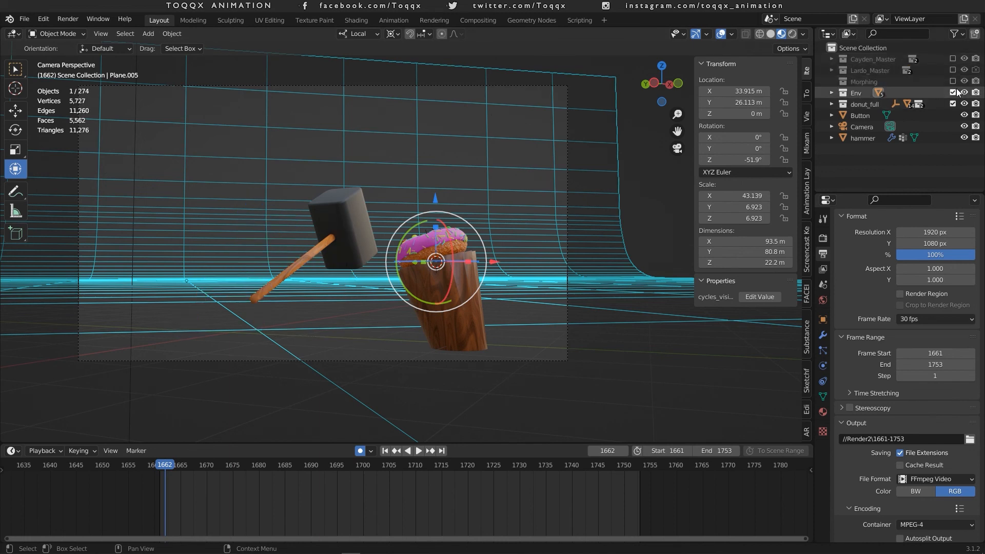
pyautogui.click(955, 90)
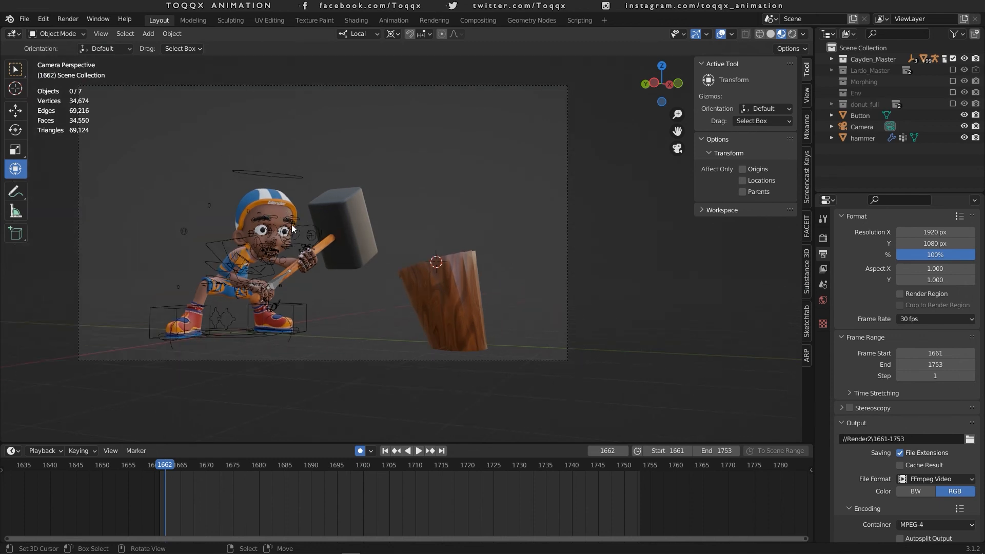
pyautogui.click(304, 224)
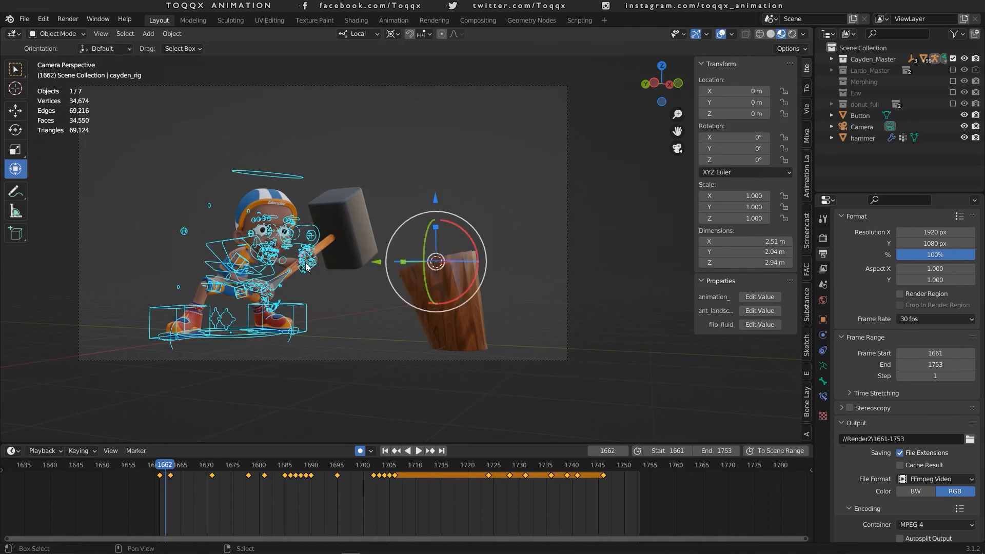
pyautogui.press('KP_Decimal')
# Turn off auto keying, put cayden_rig in Pose Mode, and select the hammer bone between the hands
pyautogui.scroll(3, 405, 238)
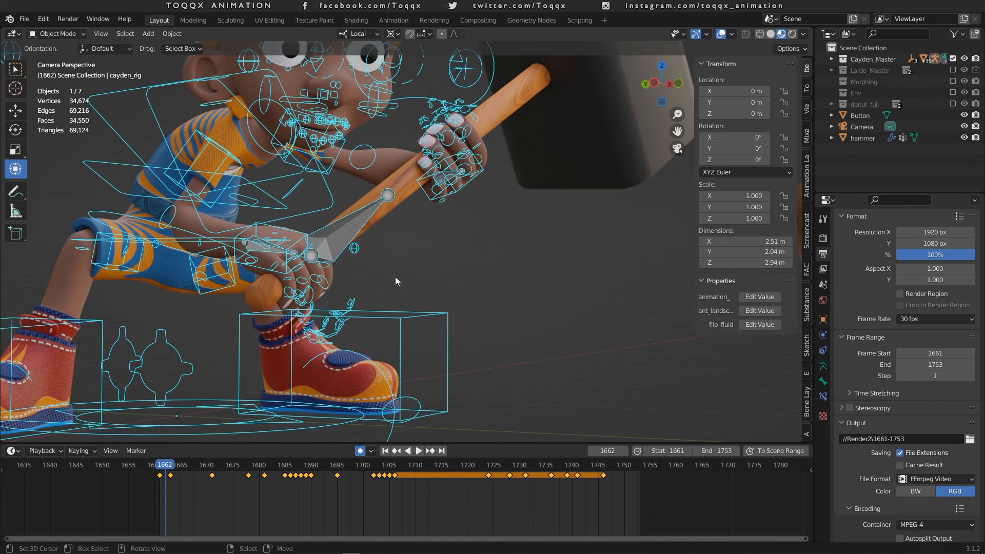
pyautogui.scroll(-5, 385, 201)
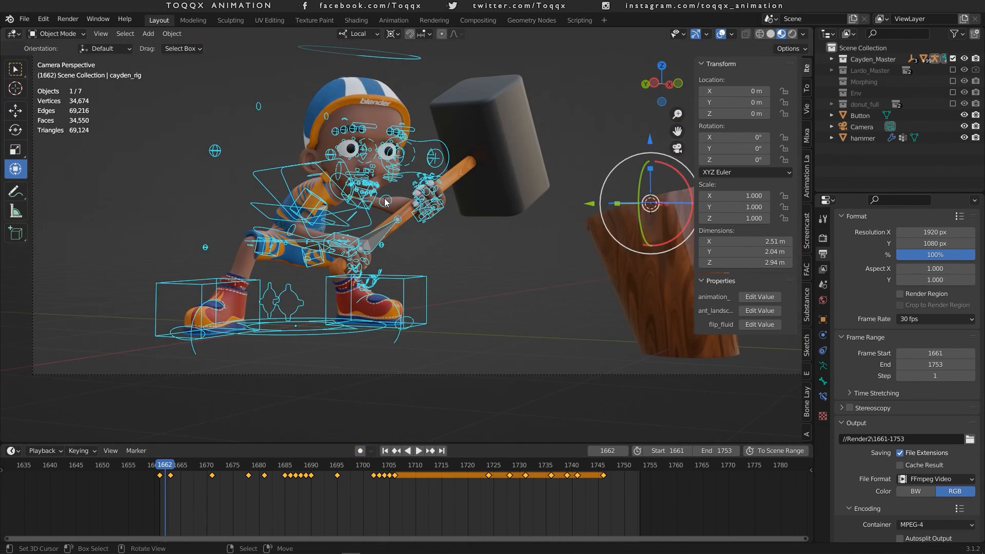
pyautogui.scroll(4, 386, 201)
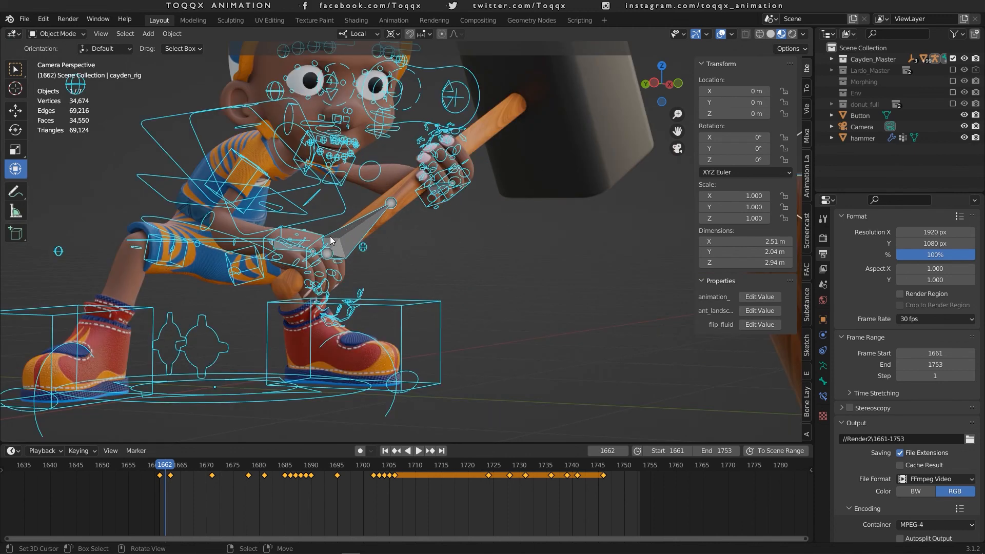
pyautogui.scroll(-3, 330, 236)
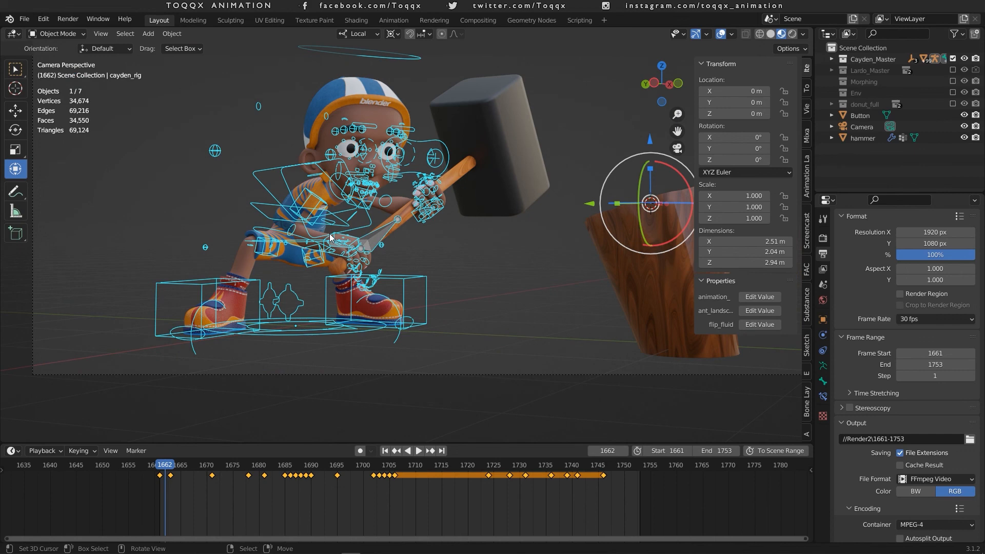
pyautogui.hotkey('ctrl', 'Tab')
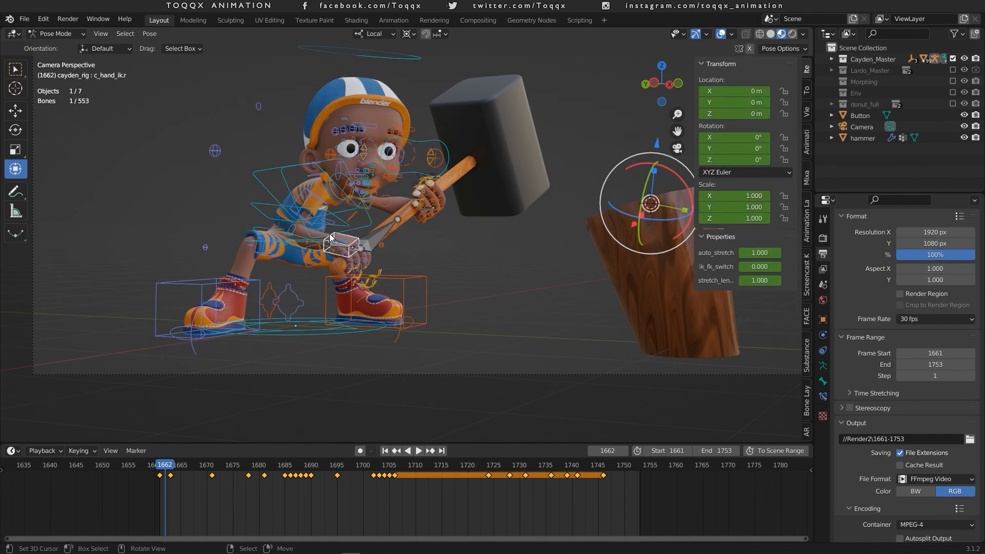
pyautogui.scroll(2, 415, 249)
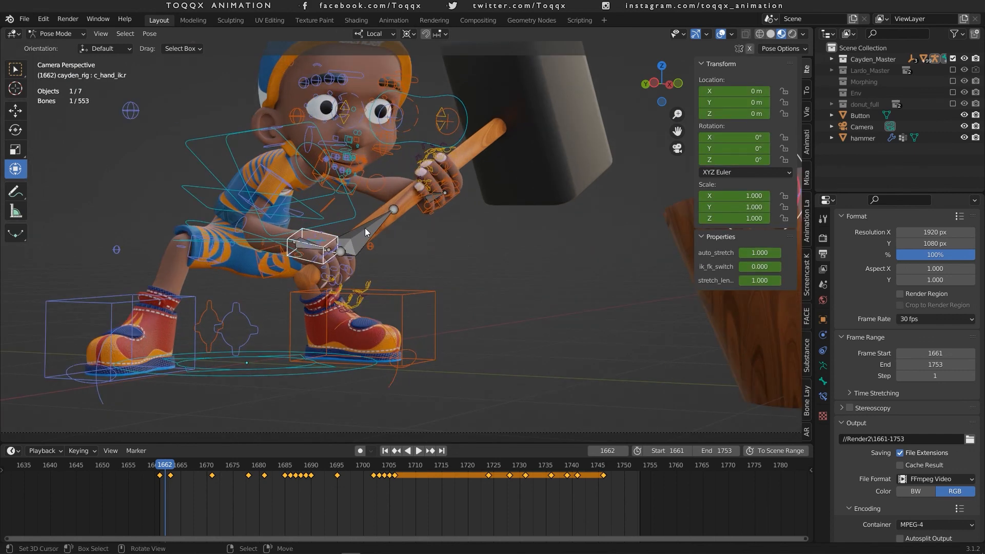
pyautogui.click(365, 230)
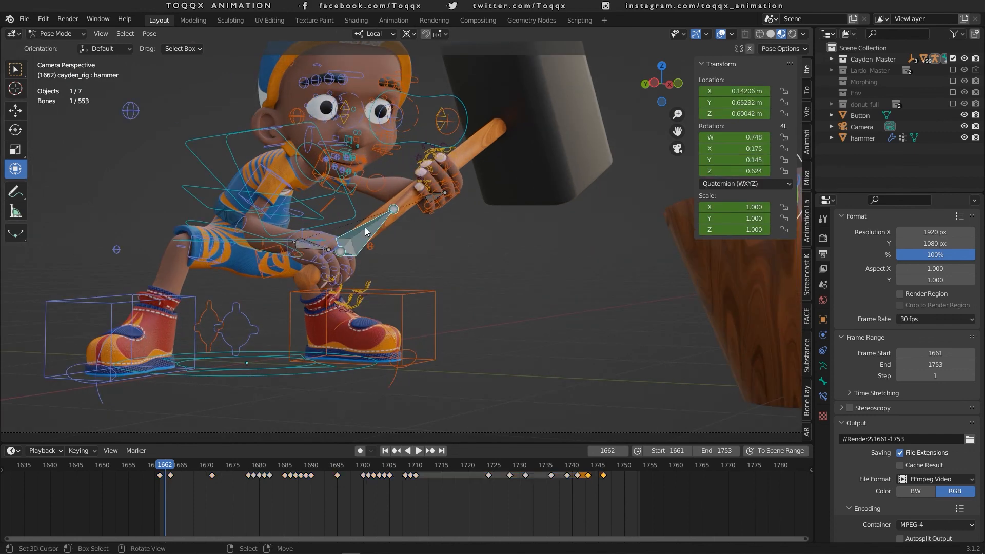
# Try moving the hammer bone from two viewing angles to test how both hands follow it, cancelling each move
pyautogui.moveTo(395, 241); pyautogui.dragTo(418, 184, button='middle')
pyautogui.scroll(3, 392, 314)
pyautogui.scroll(4, 405, 231)
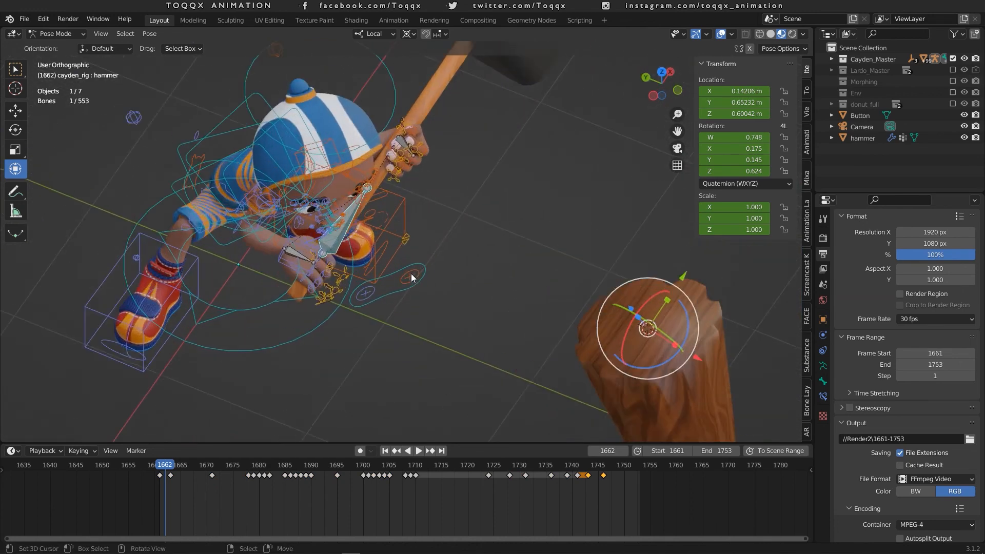
pyautogui.keyDown('shift'); pyautogui.moveTo(381, 279); pyautogui.dragTo(426, 291, button='middle'); pyautogui.keyUp('shift')
pyautogui.scroll(3, 425, 292)
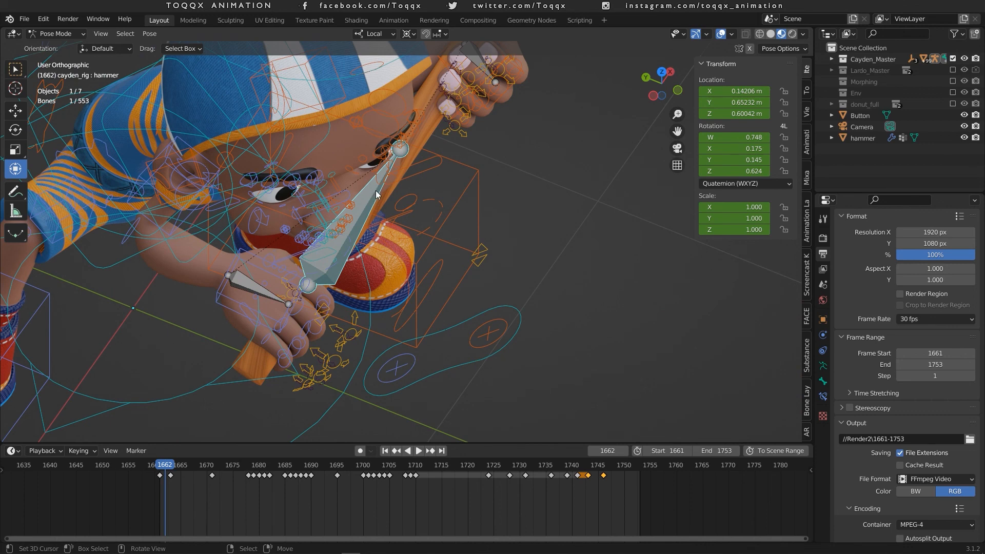
pyautogui.press('g')
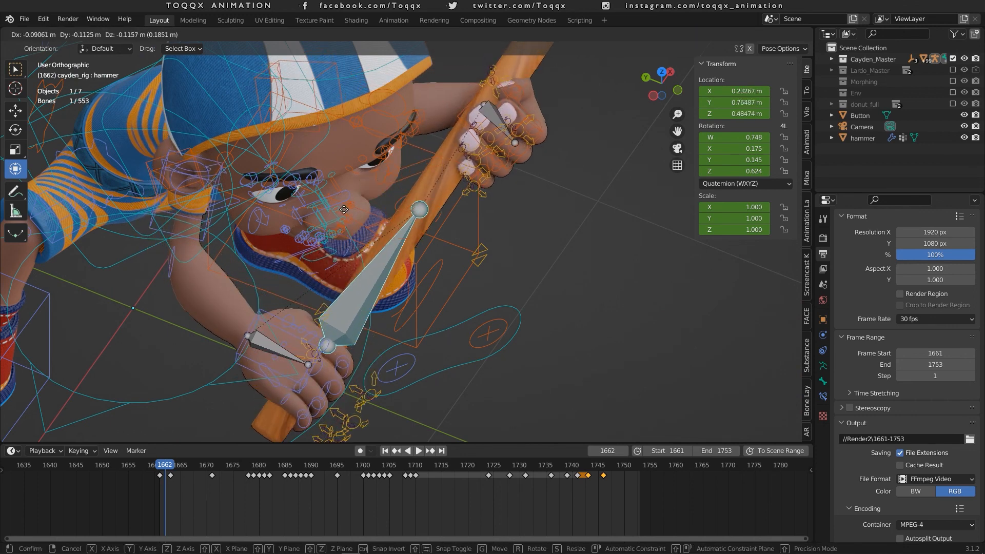
pyautogui.click(368, 249)
pyautogui.scroll(-5, 388, 240)
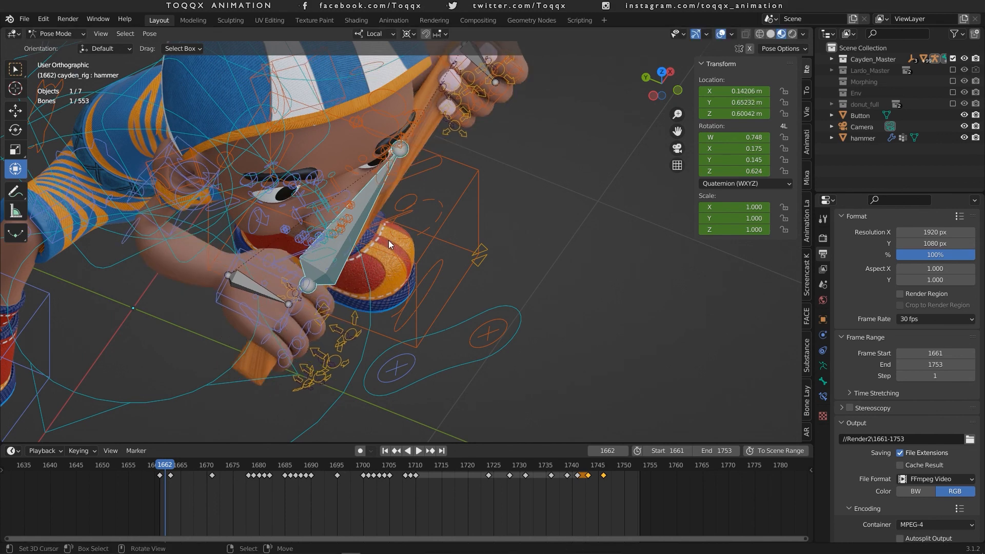
pyautogui.moveTo(388, 240); pyautogui.dragTo(392, 208, button='middle')
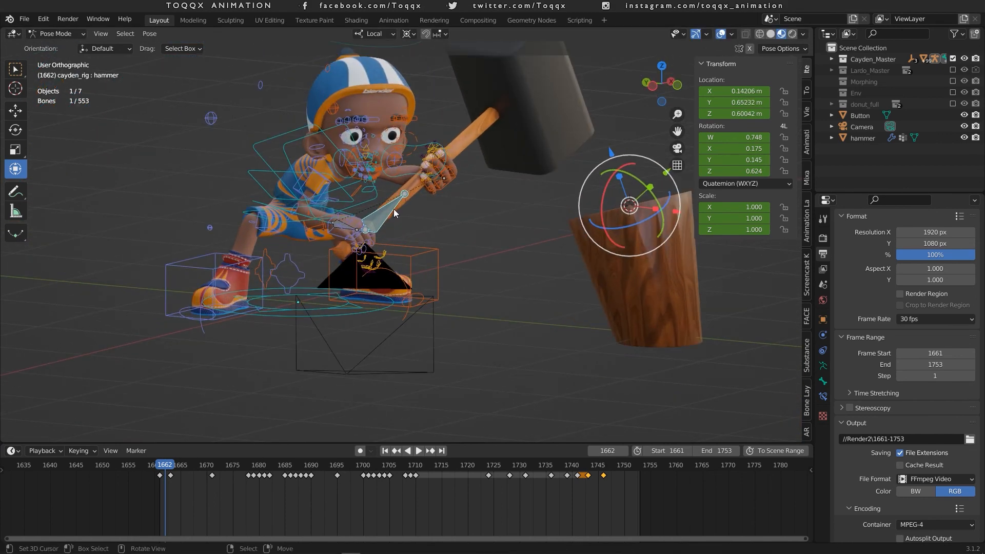
pyautogui.press('g')
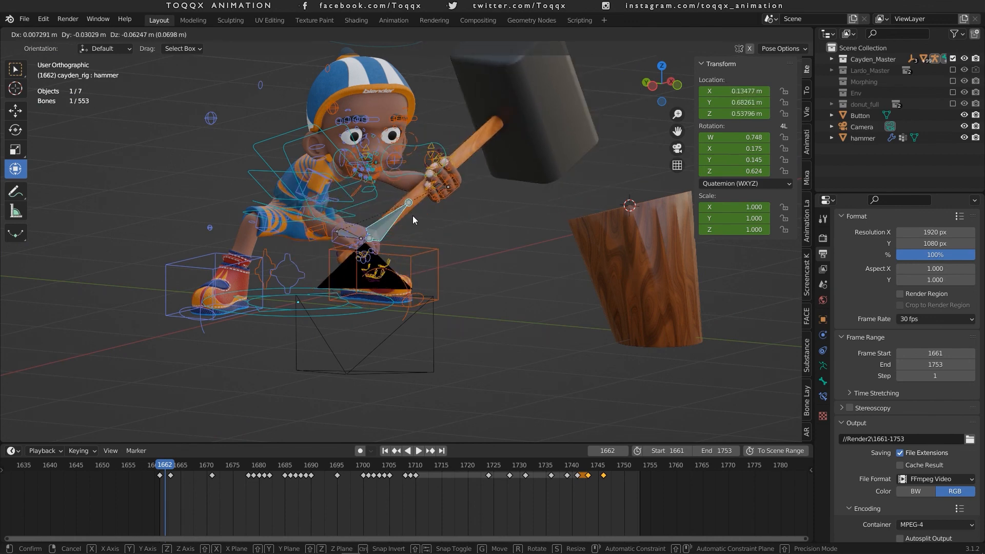
pyautogui.click(412, 216)
# Zoom in on the hand nearer the hammer head and select its hammer_ctrl.l bone
pyautogui.scroll(7, 421, 292)
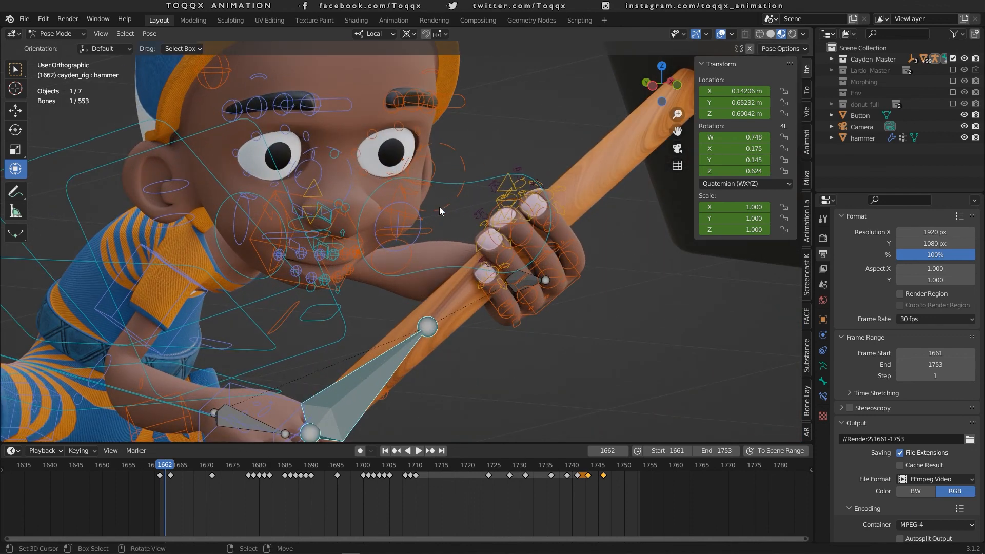
pyautogui.click(531, 278)
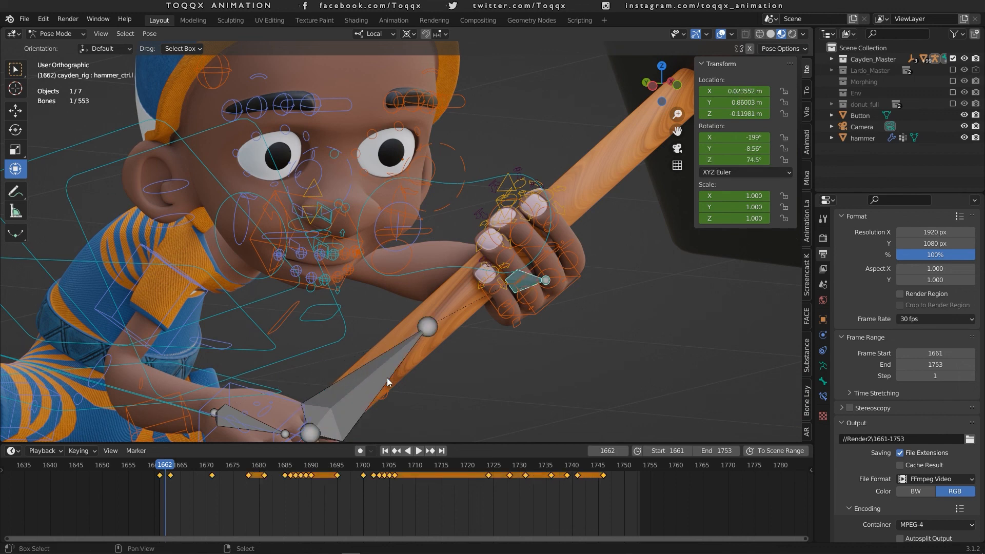
pyautogui.keyDown('shift'); pyautogui.moveTo(386, 377); pyautogui.dragTo(380, 340, button='middle'); pyautogui.keyUp('shift')
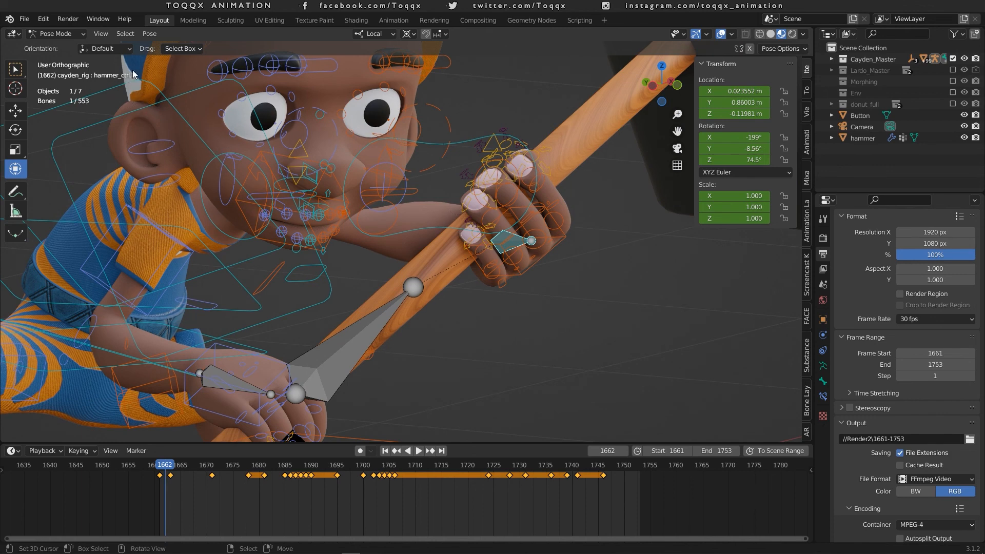
# Try moving the hammer_ctrl.l bone and the hammer_ctrl.r bone to test how each hand follows its control, cancelling both moves
pyautogui.press('g')
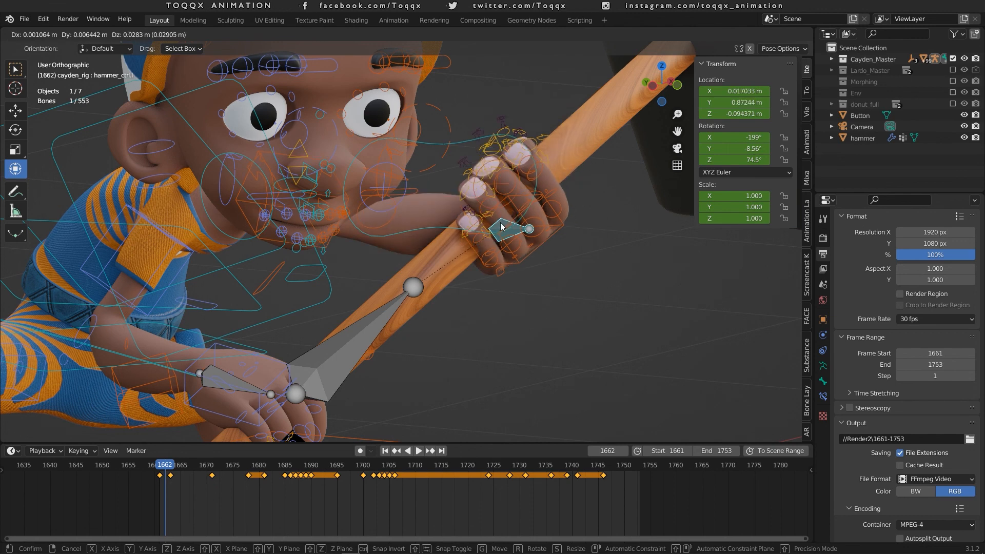
pyautogui.click(533, 213)
pyautogui.keyDown('shift'); pyautogui.moveTo(404, 345); pyautogui.dragTo(450, 244, button='middle'); pyautogui.keyUp('shift')
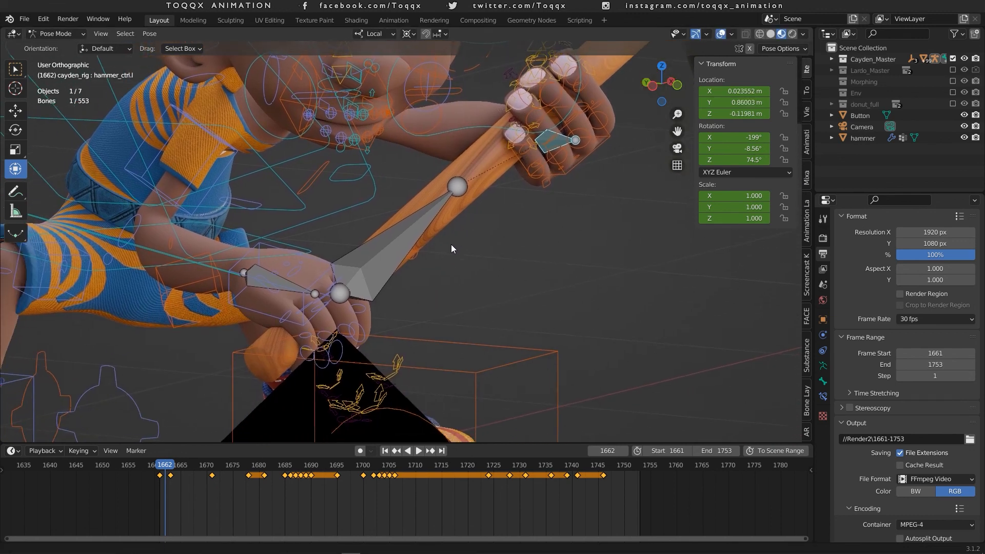
pyautogui.click(292, 279)
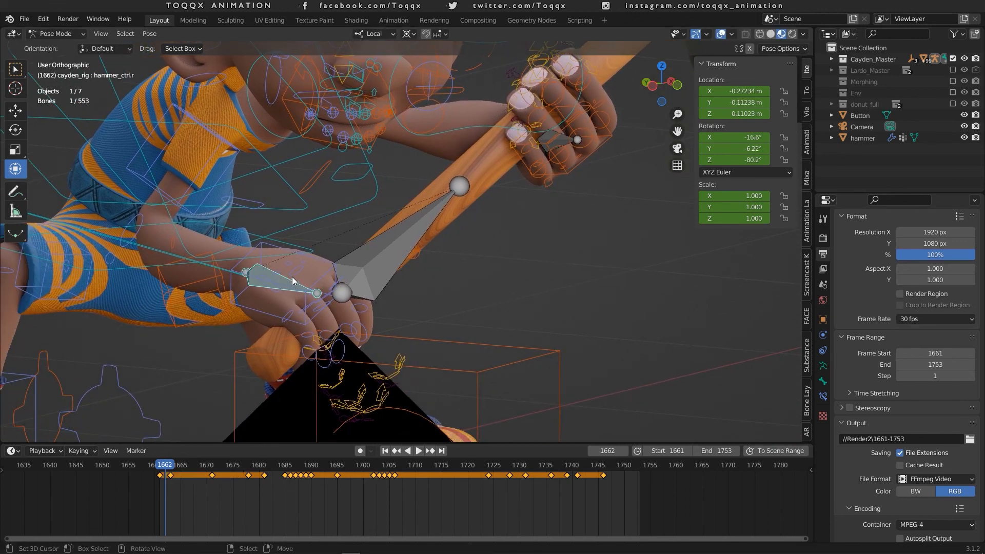
pyautogui.press('g')
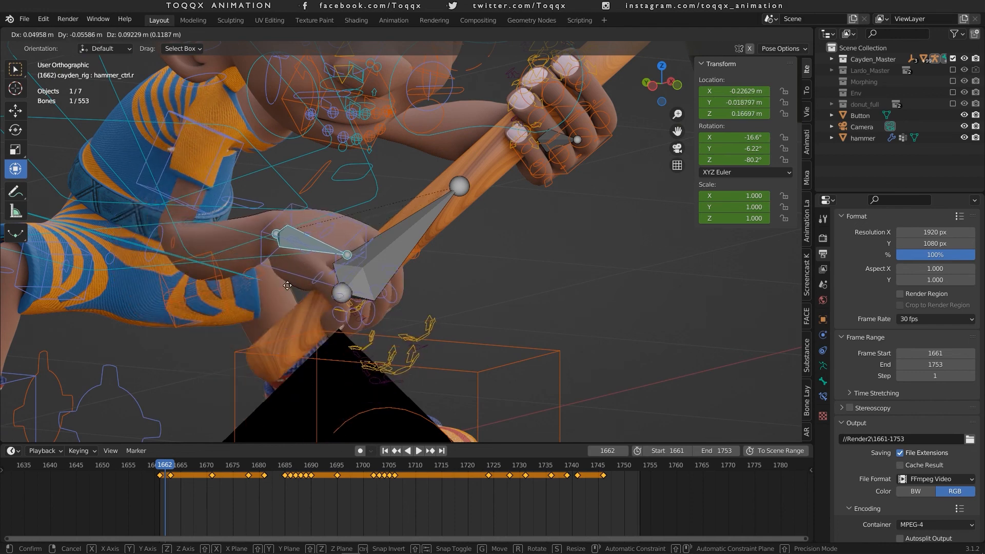
pyautogui.rightClick(329, 259)
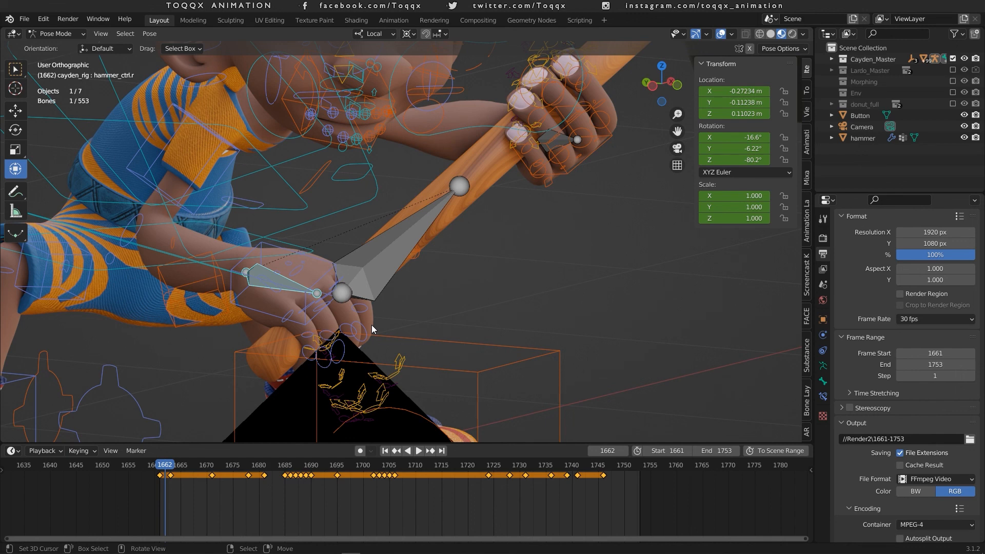
# Select the hammer bone between the hands and try moving it to test the whole hammer setup, cancelling the move
pyautogui.scroll(-3, 371, 325)
pyautogui.click(399, 236)
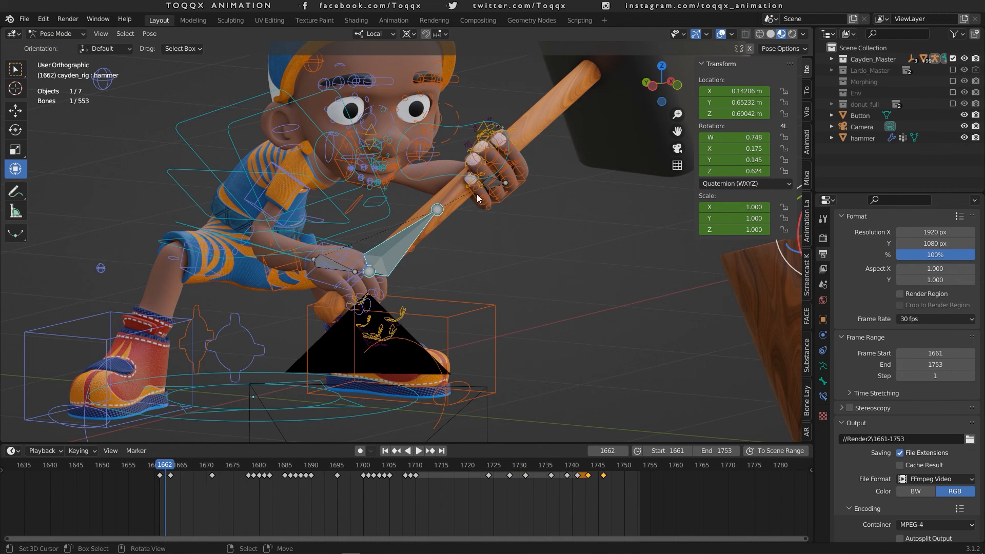
pyautogui.scroll(-2, 456, 190)
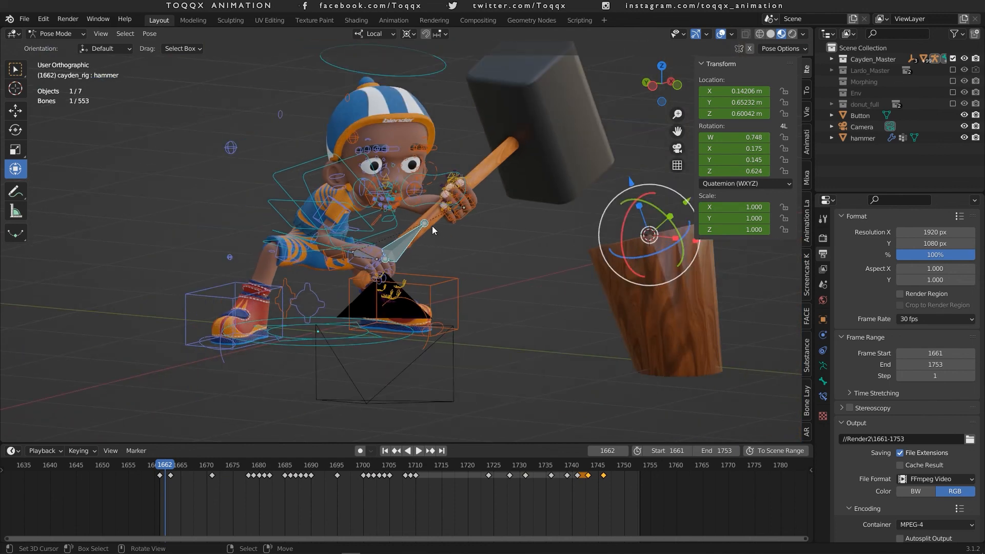
pyautogui.press('g')
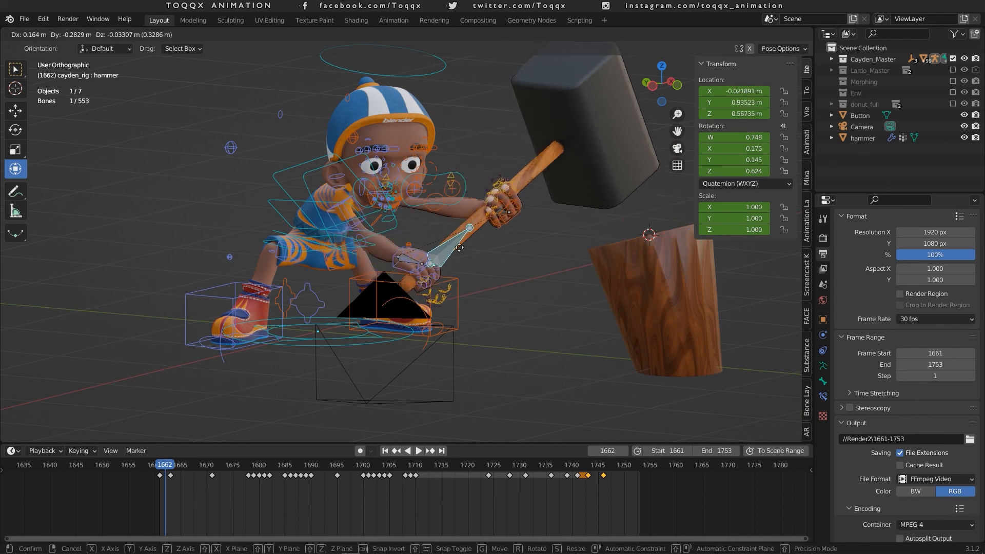
pyautogui.click(471, 179)
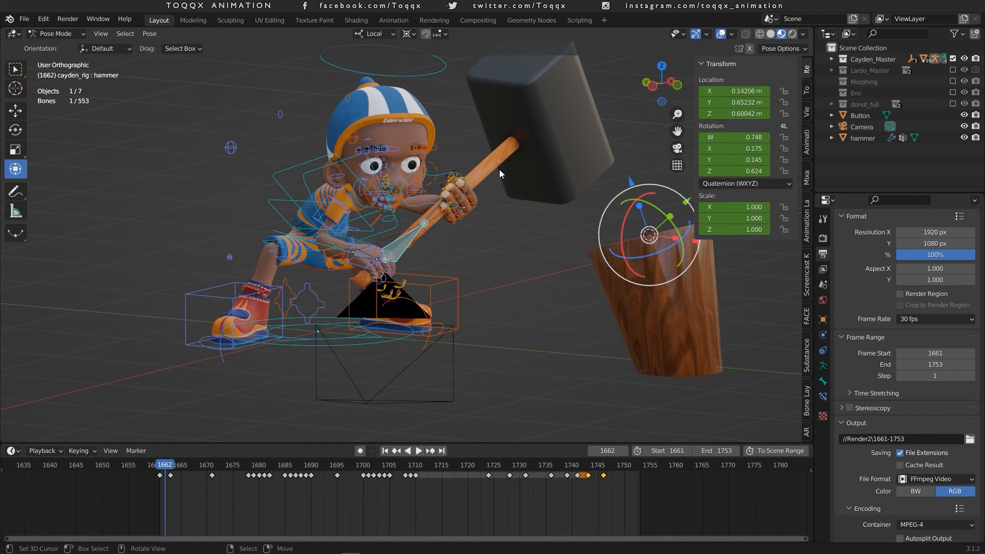
# Review Cayden's hammer swing by playing and scrubbing through the jump and impact, stopping at frame 1696
pyautogui.press('space')
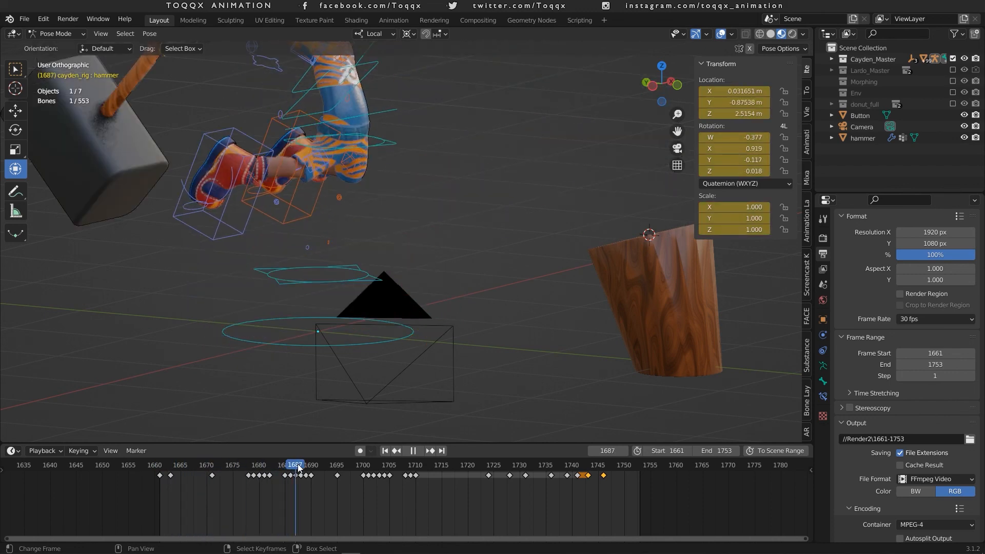
pyautogui.press('space')
pyautogui.keyDown('shift'); pyautogui.moveTo(350, 223); pyautogui.dragTo(407, 397, button='middle'); pyautogui.keyUp('shift')
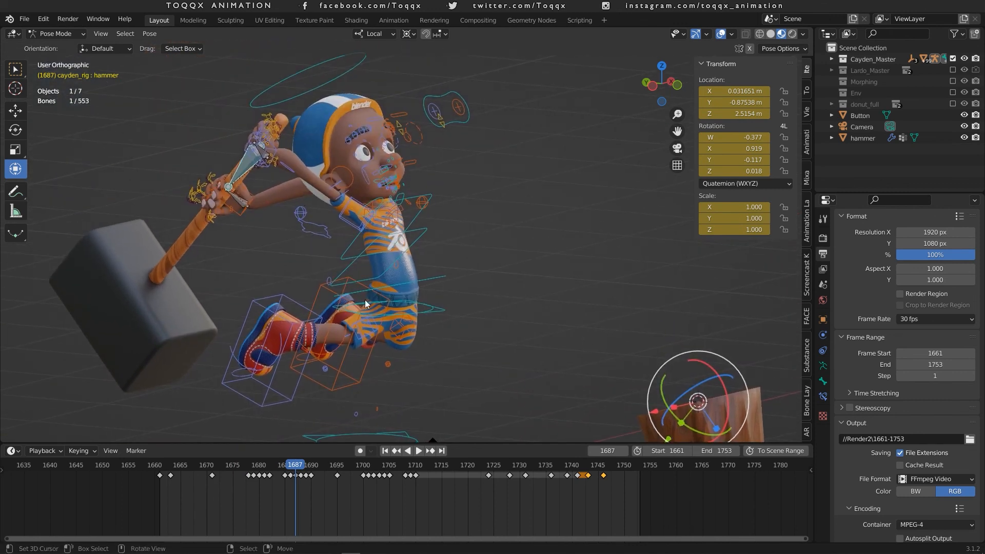
pyautogui.scroll(-3, 372, 330)
pyautogui.press('space')
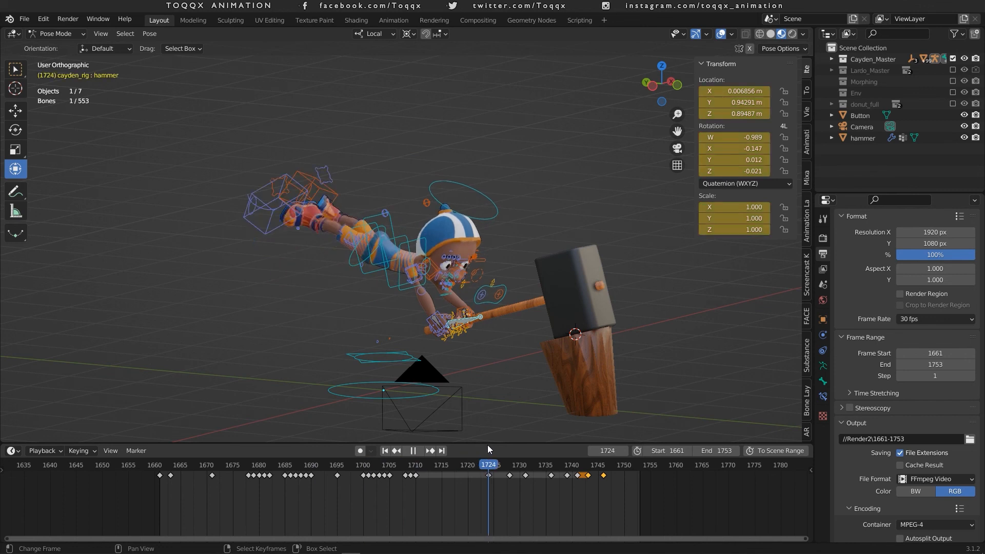
pyautogui.moveTo(489, 445); pyautogui.dragTo(462, 446)
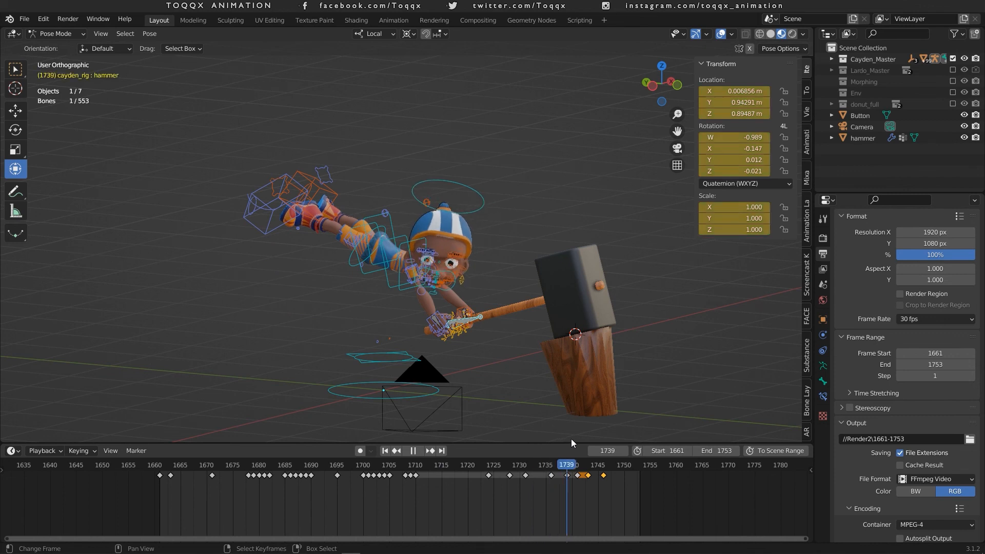
pyautogui.moveTo(509, 456); pyautogui.dragTo(342, 464)
pyautogui.press('space')
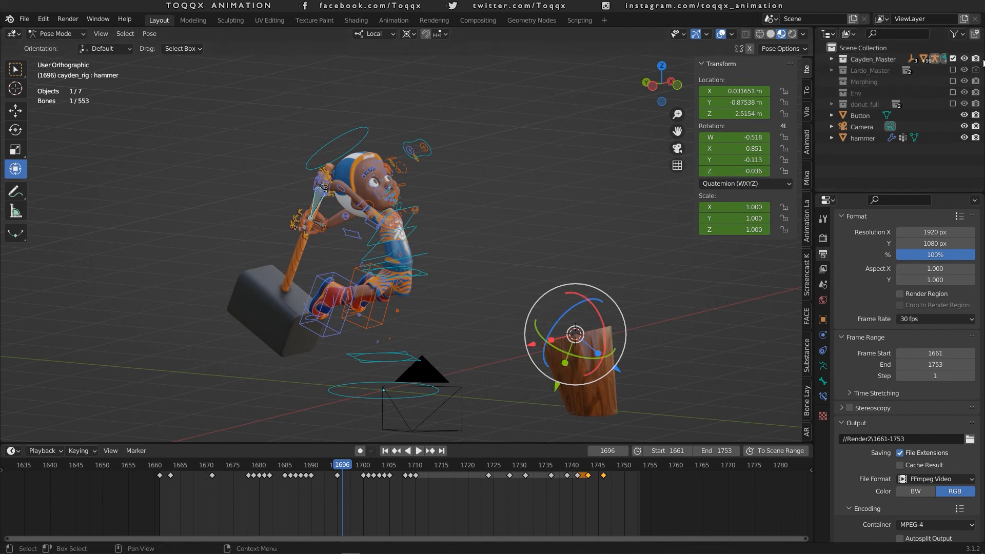
# Exclude the Cayden_Master collection, enable Lardo_Master, and frame Lardo's hands on the hammer handle
pyautogui.click(952, 58)
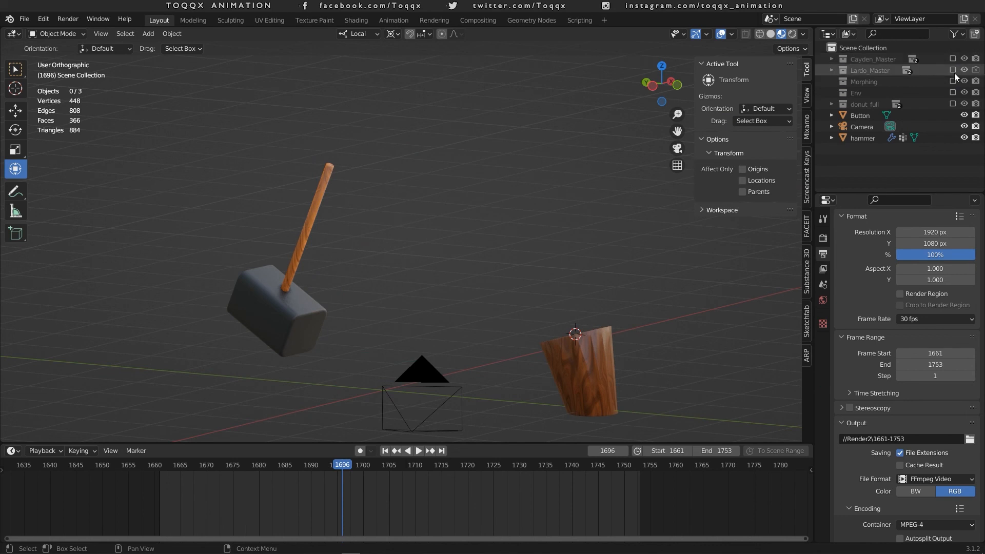
pyautogui.click(952, 70)
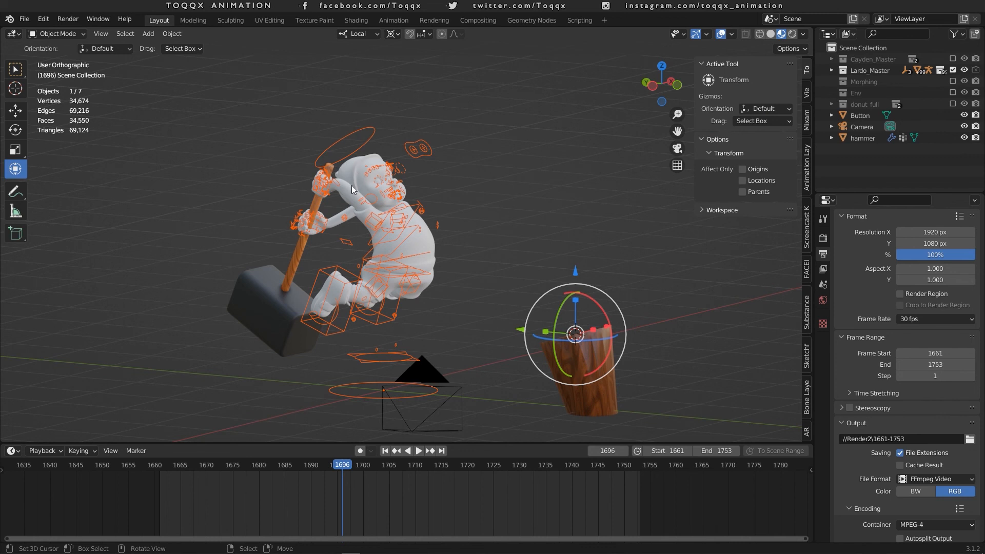
pyautogui.scroll(4, 350, 188)
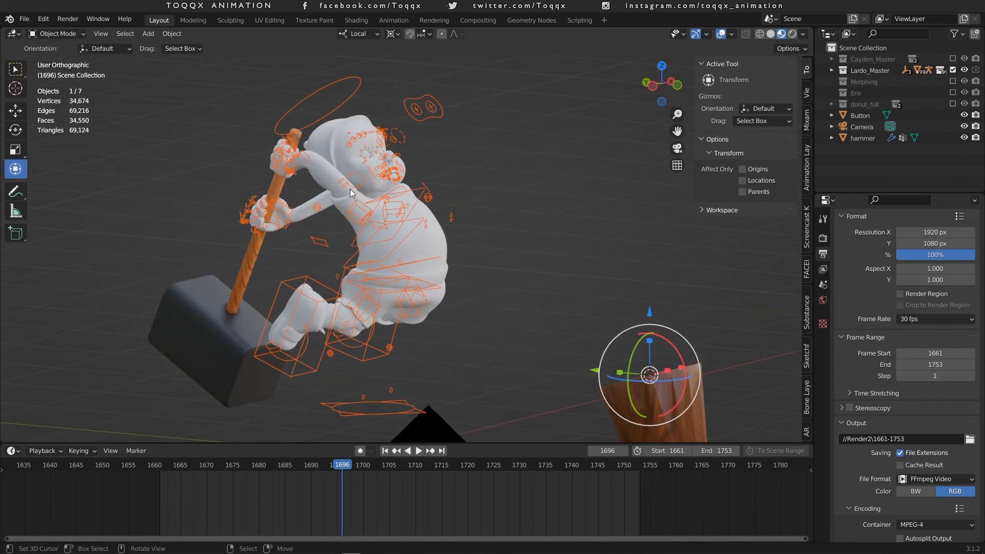
pyautogui.scroll(5, 441, 298)
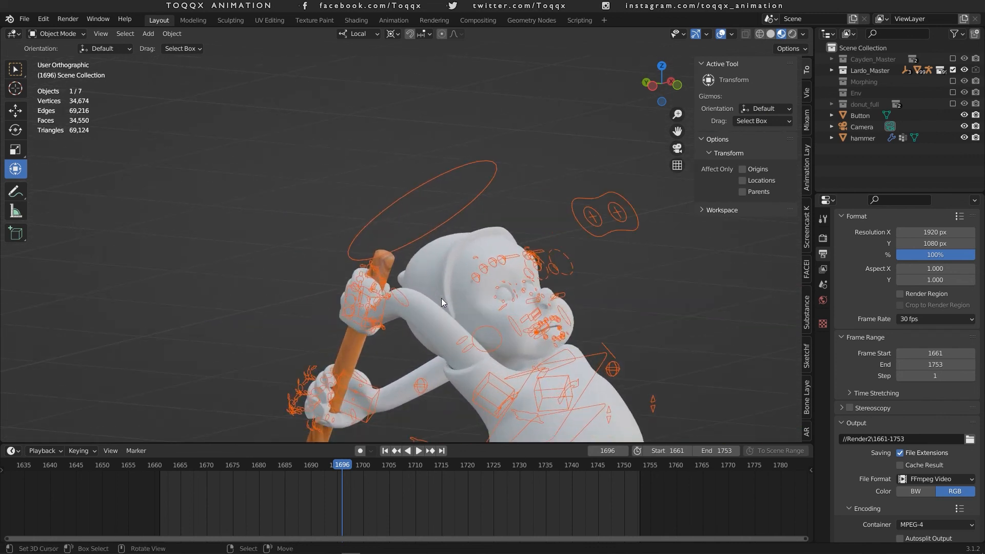
# Select Lardo_rig and put it in Pose Mode with the c_hand_ik.l bone active
pyautogui.click(367, 215)
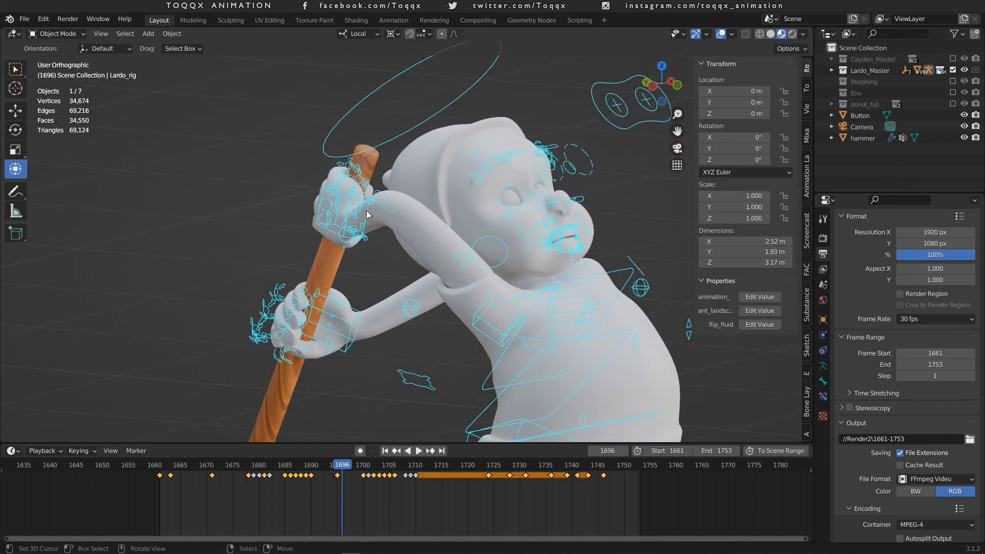
pyautogui.hotkey('ctrl', 'Tab')
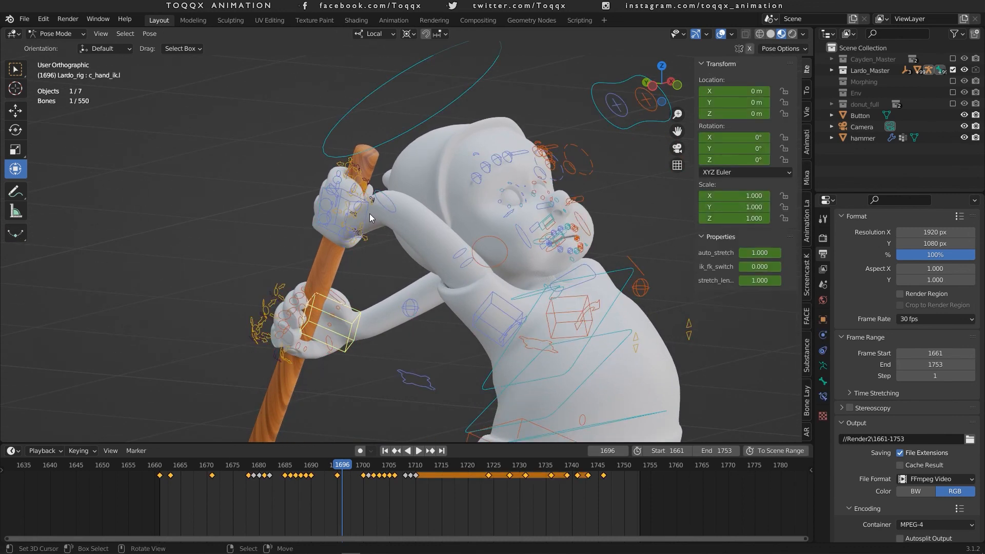
pyautogui.click(369, 214)
pyautogui.scroll(-2, 505, 306)
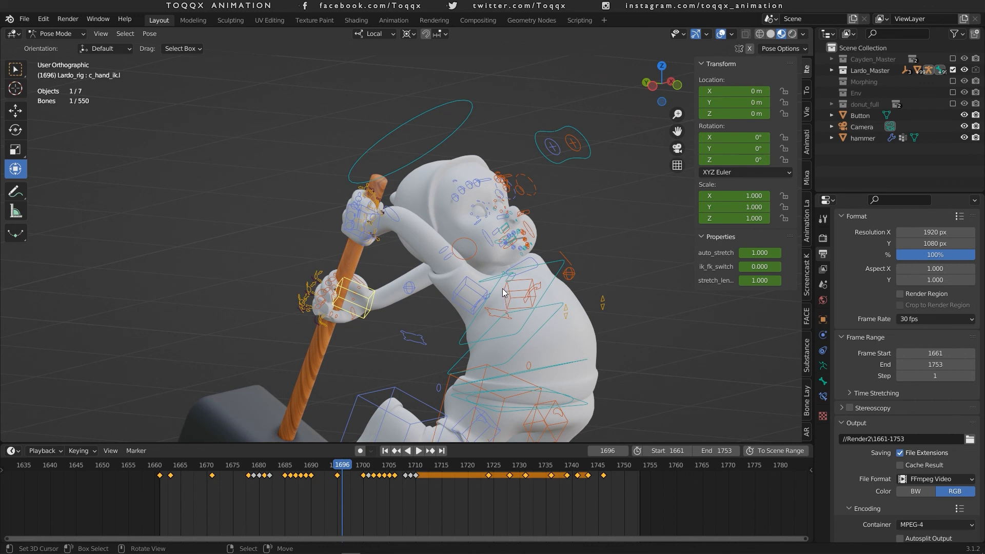
# Show the bone constraints of c_hand_ik.l and disable its Copy Transforms constraint that targets hammer_ctrl.l
pyautogui.click(823, 381)
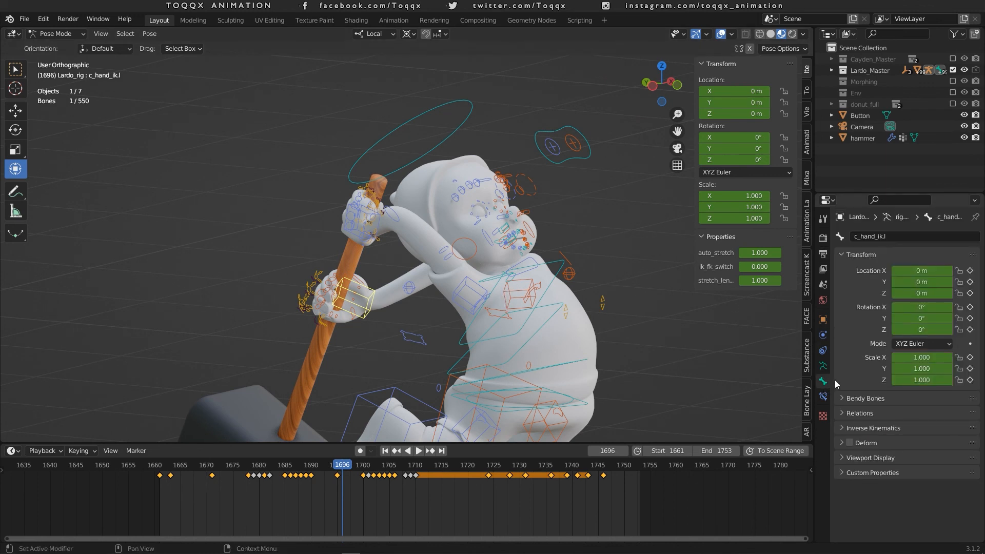
pyautogui.click(823, 396)
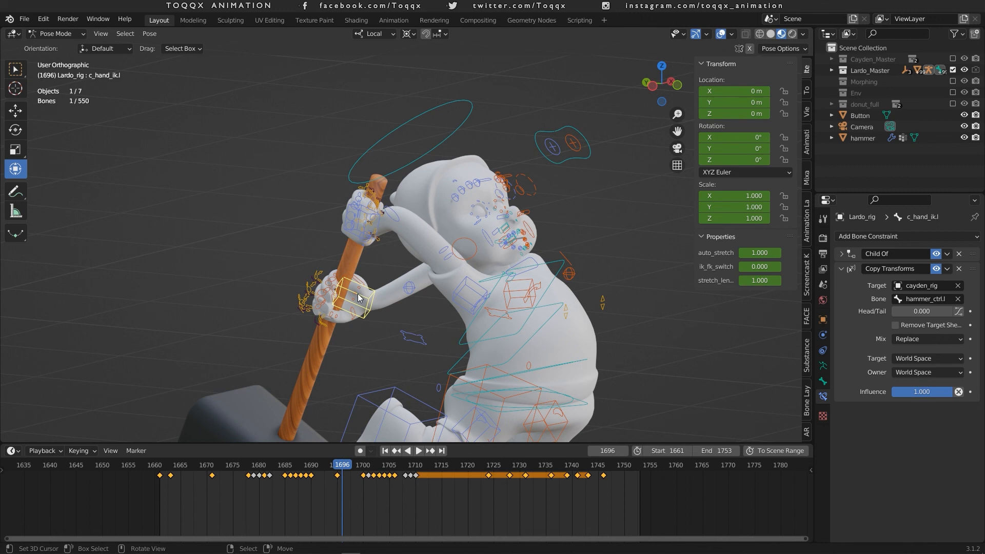
pyautogui.click(936, 268)
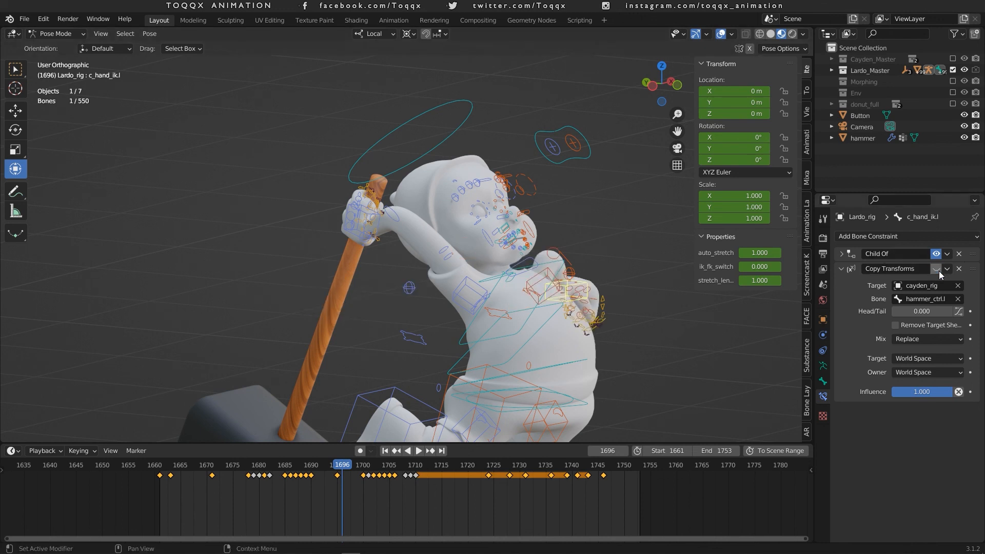
pyautogui.moveTo(564, 354); pyautogui.dragTo(611, 345, button='middle')
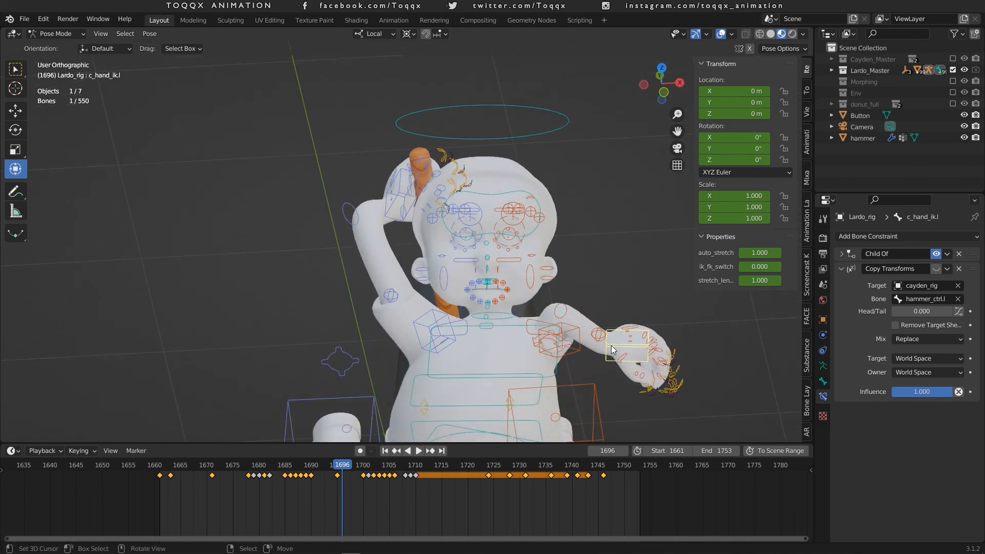
# Exclude Lardo_Master, enable the Morphing collection, and scrub the morph to frame 1722
pyautogui.click(953, 69)
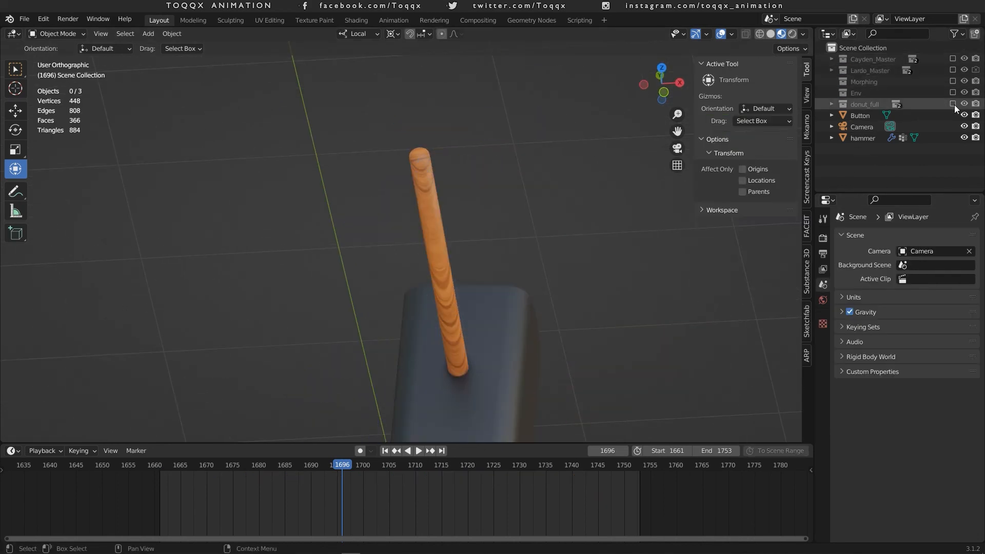
pyautogui.click(954, 81)
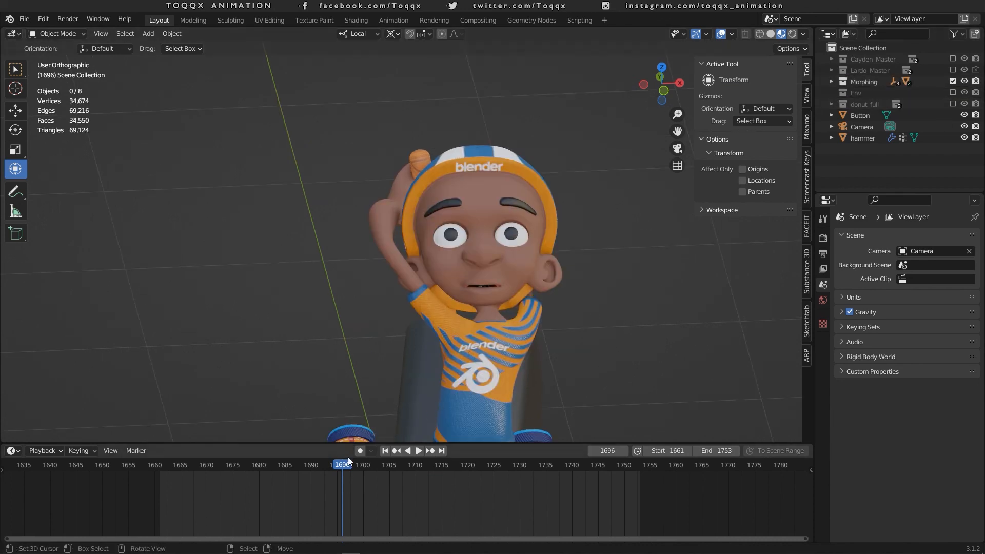
pyautogui.press('space')
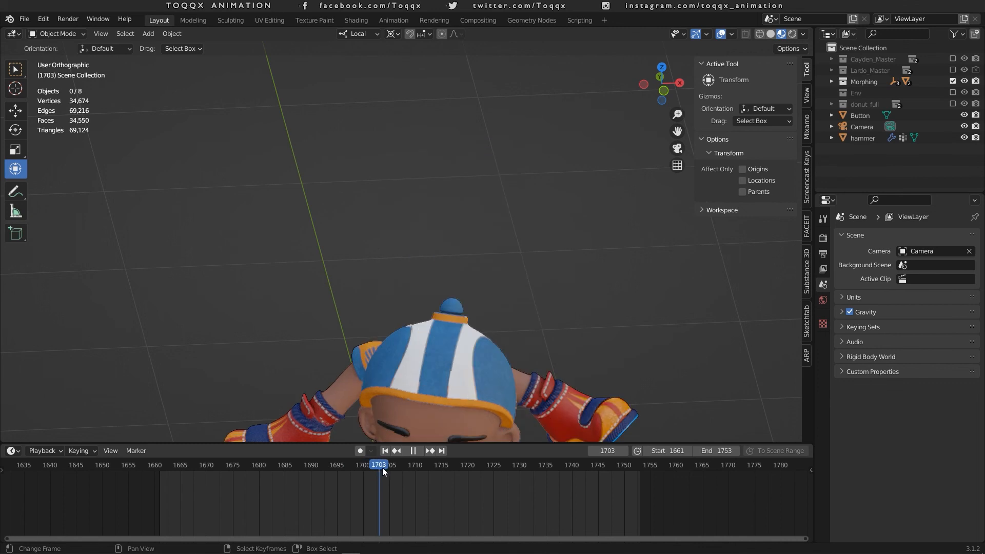
pyautogui.moveTo(383, 468); pyautogui.dragTo(481, 470)
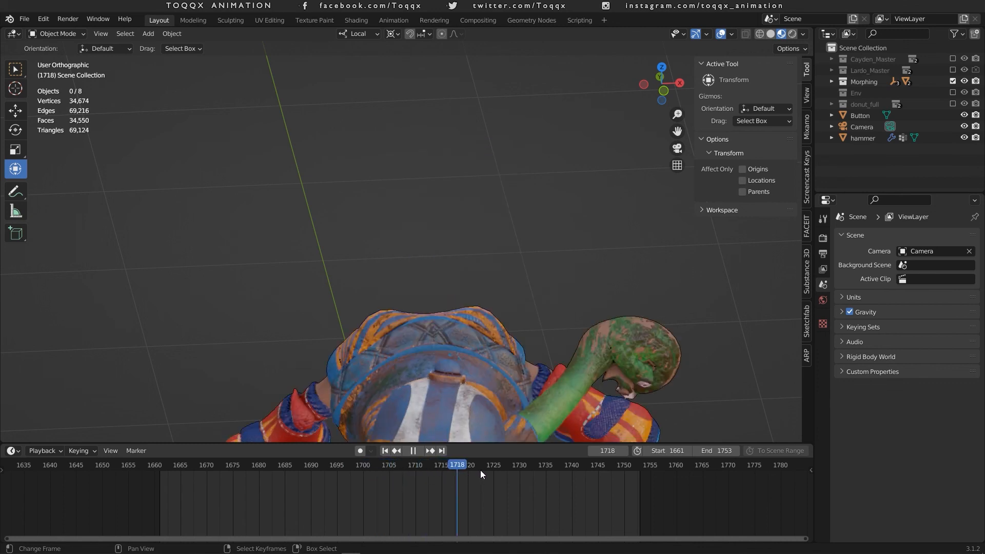
pyautogui.press('space')
# Examine the morphed character's hand released from the hammer from several angles, moving on to frame 1730
pyautogui.keyDown('shift'); pyautogui.moveTo(573, 369); pyautogui.dragTo(407, 355, button='middle'); pyautogui.keyUp('shift')
pyautogui.moveTo(496, 388); pyautogui.dragTo(469, 342, button='middle')
pyautogui.scroll(1, 486, 338)
pyautogui.scroll(-3, 486, 337)
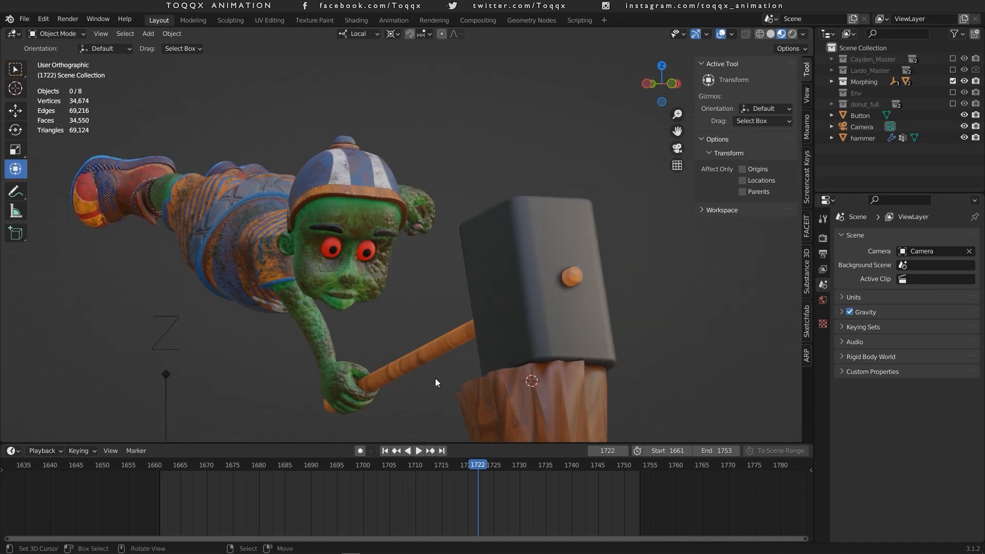
pyautogui.moveTo(477, 464); pyautogui.dragTo(519, 463)
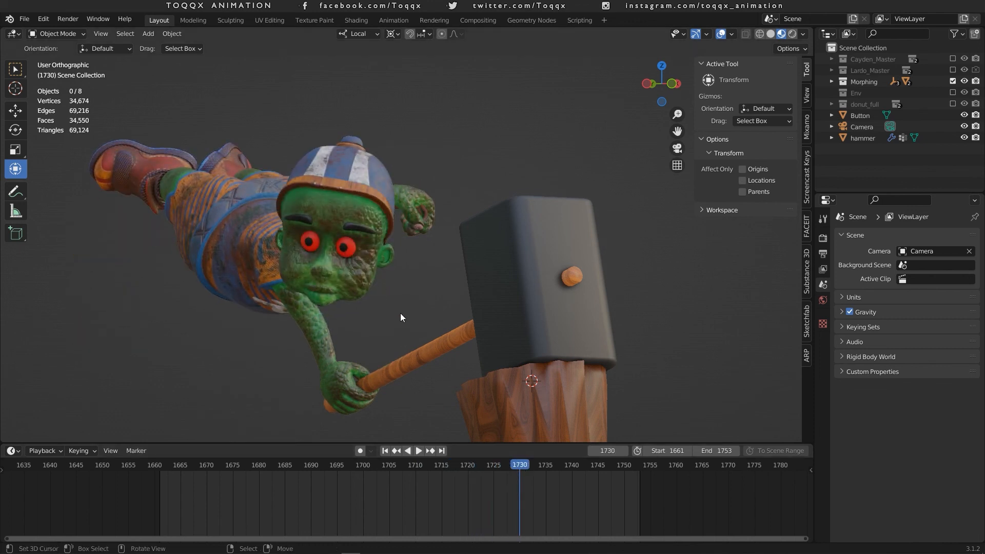
pyautogui.moveTo(400, 313); pyautogui.dragTo(385, 339, button='middle')
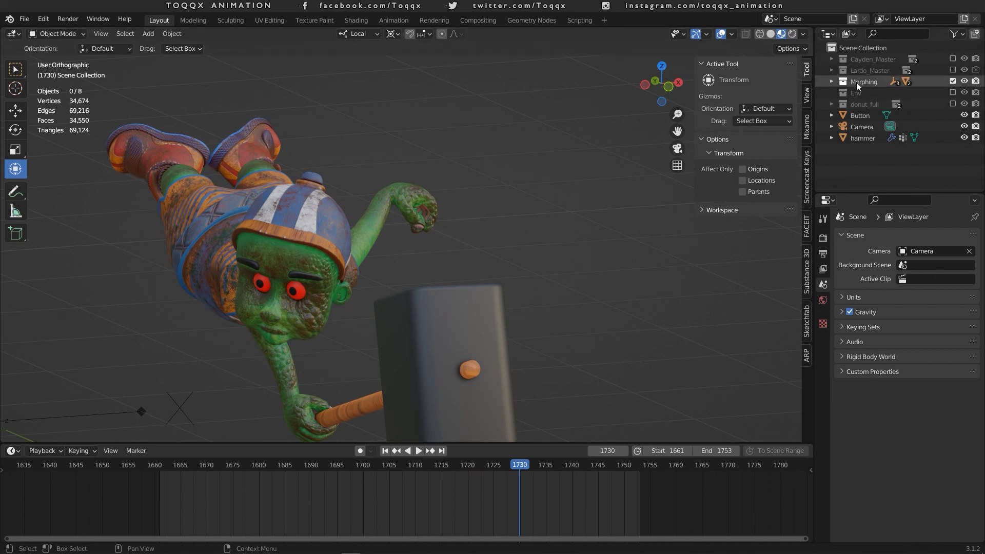
# Enable Lardo_Master alongside Morphing and put Lardo_rig in Pose Mode with the c_hand_ik.l bone selected
pyautogui.click(953, 70)
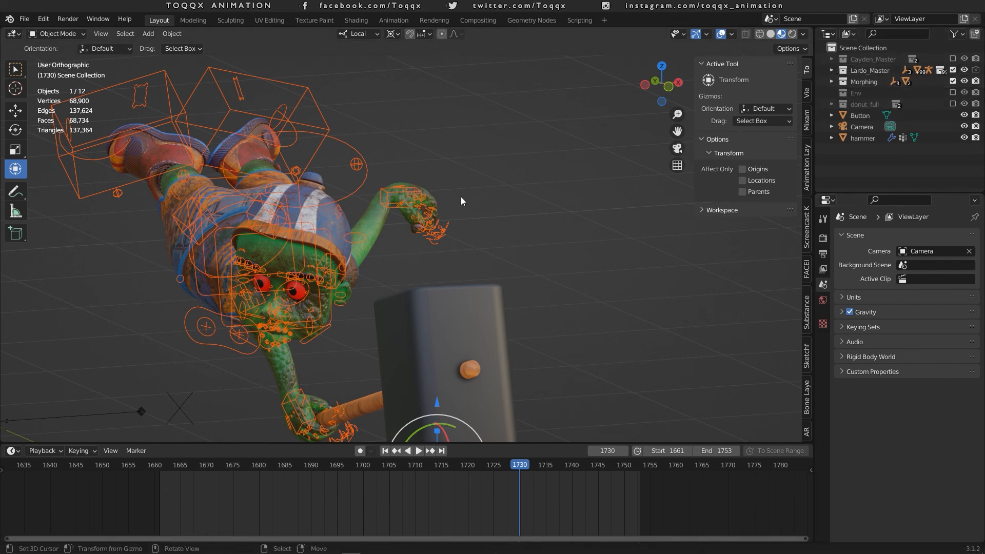
pyautogui.hotkey('ctrl', 'Tab')
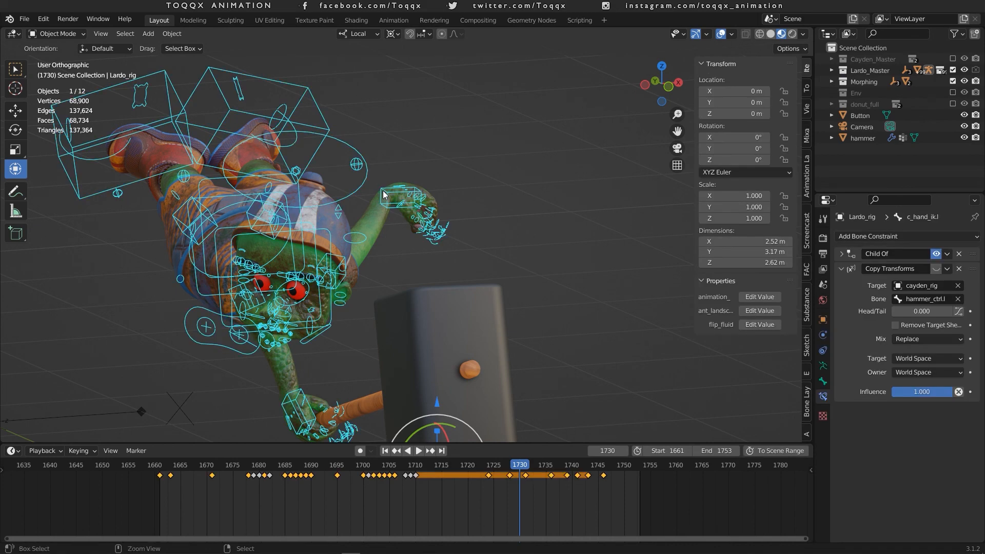
pyautogui.click(384, 195)
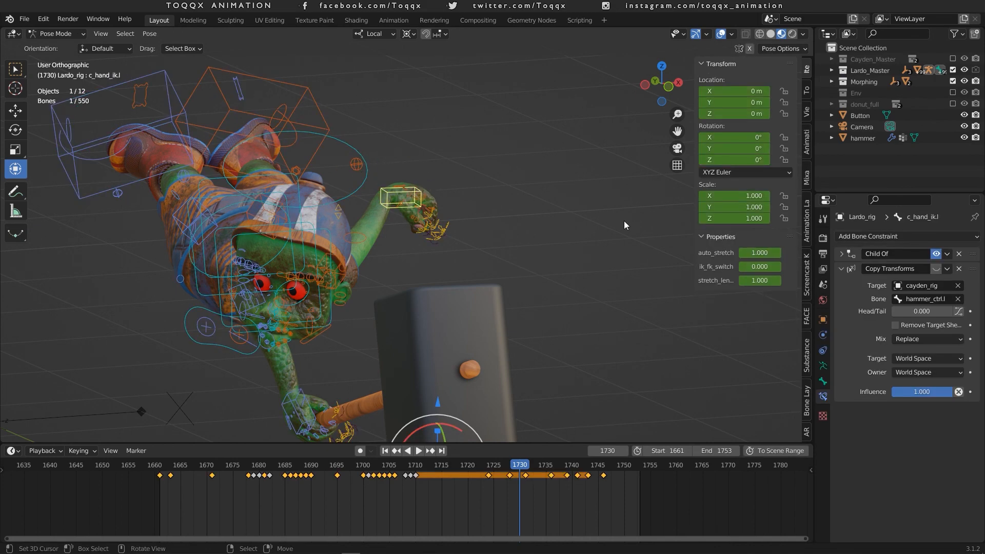
# Switch the Copy Transforms constraint of Lardo_rig's right hand bone c_hand_ik.r off and back on to compare the hand's attachment
pyautogui.click(289, 401)
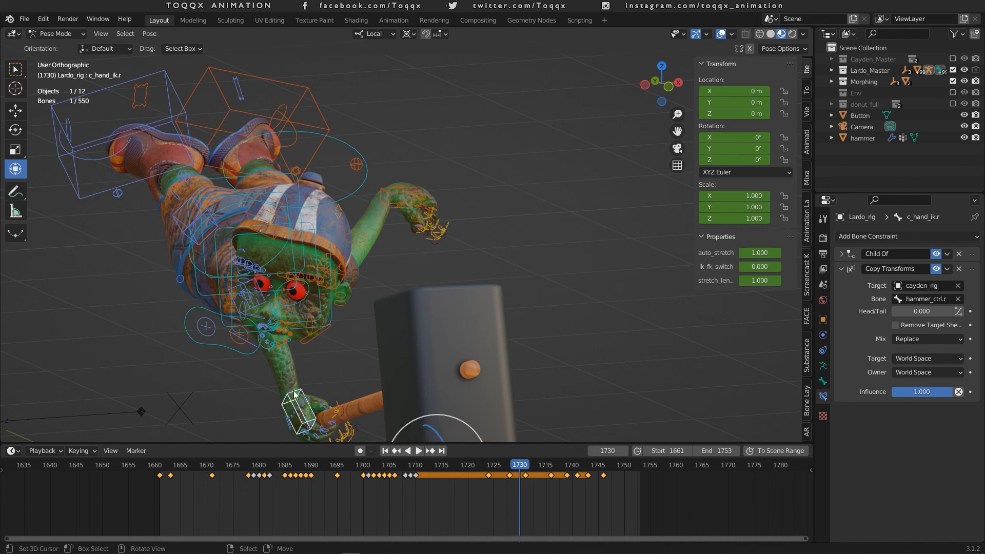
pyautogui.click(937, 268)
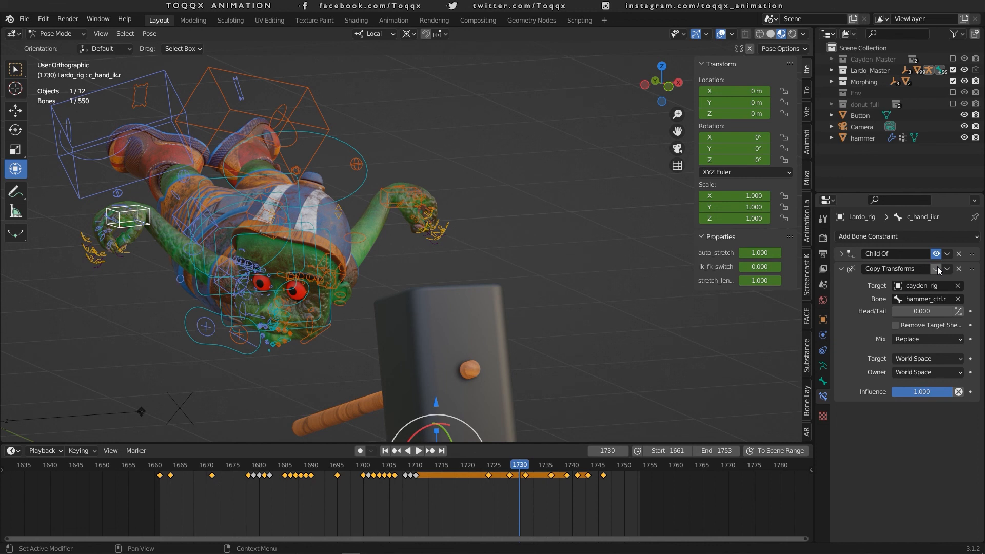
pyautogui.click(936, 268)
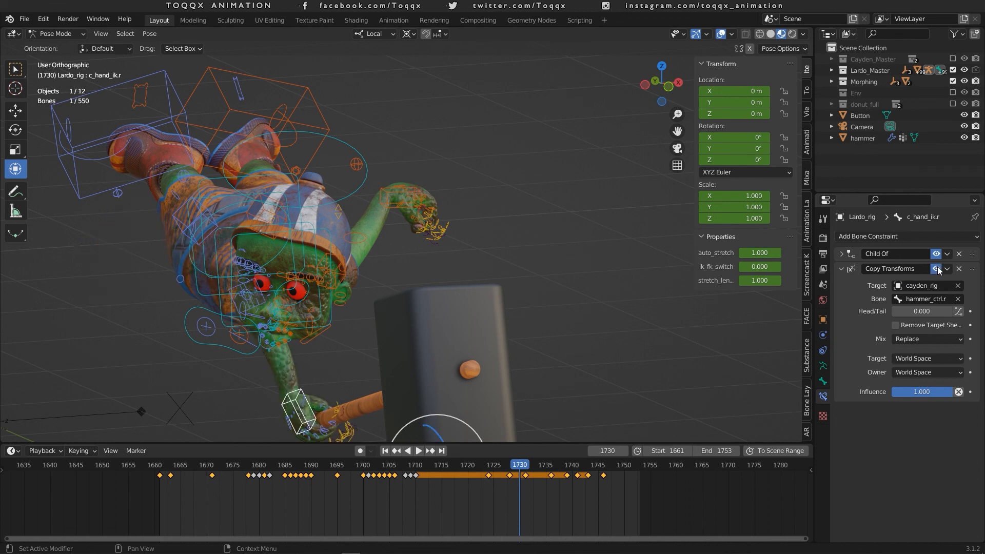
# Re-enable the Copy Transforms constraint on Lardo_rig's left hand bone c_hand_ik.l
pyautogui.click(395, 199)
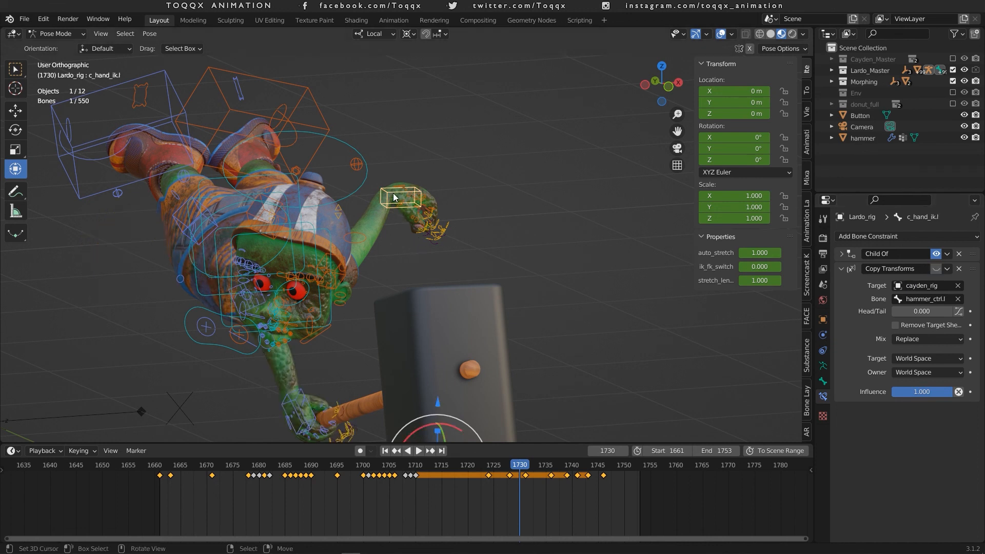
pyautogui.click(935, 269)
pyautogui.click(935, 268)
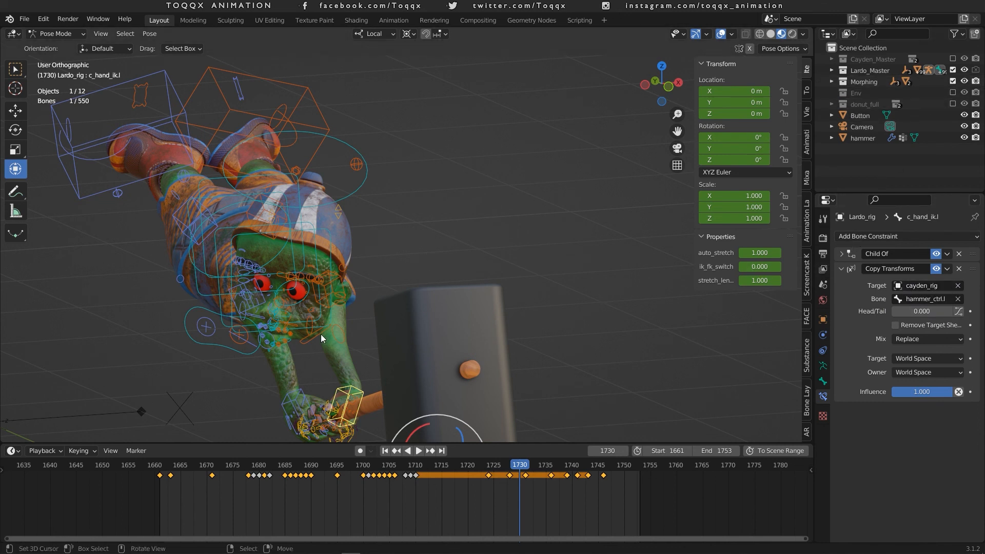
pyautogui.scroll(-1, 329, 321)
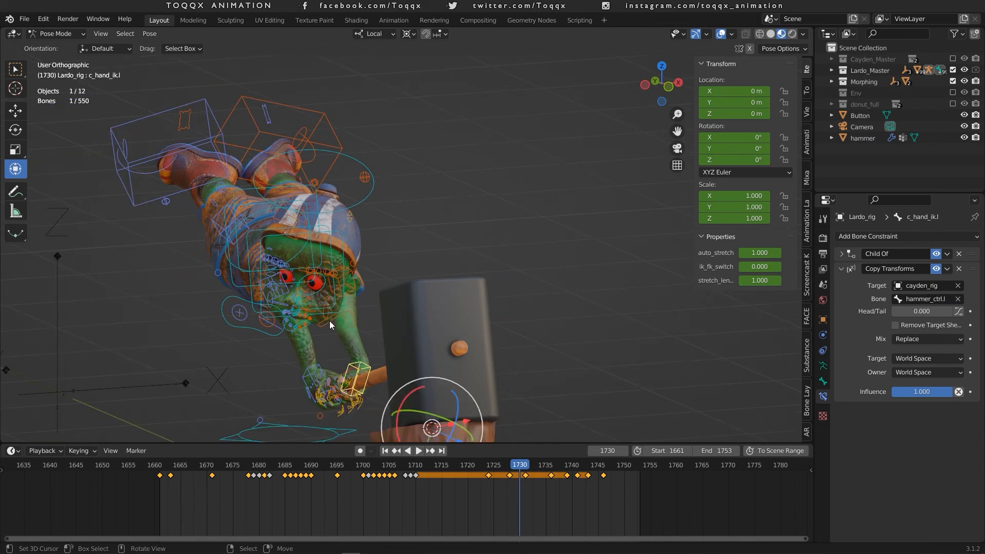
# Replace Lardo_Master with Cayden_Master in the scene and show the constraints of cayden_rig's c_hand_ik.l bone in Pose Mode
pyautogui.click(952, 70)
pyautogui.click(952, 59)
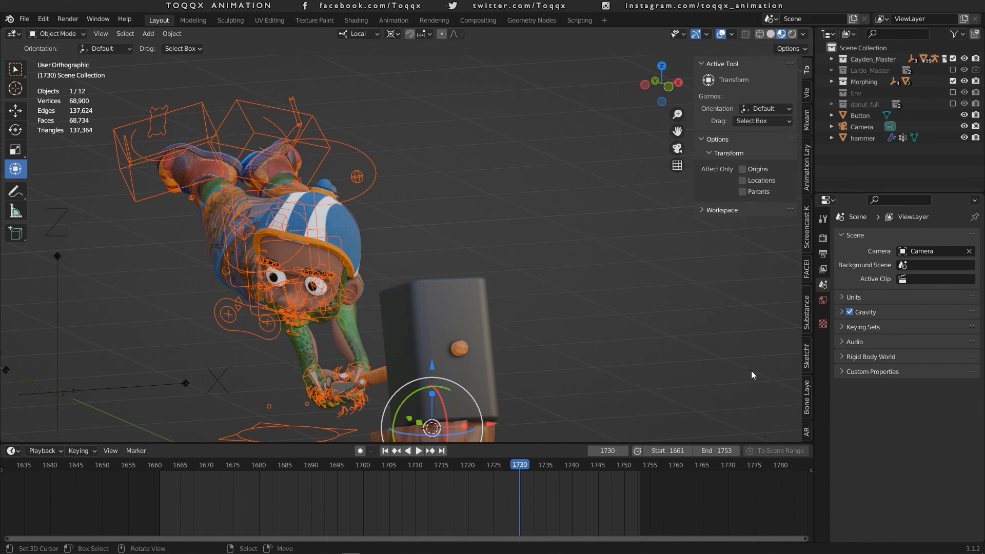
pyautogui.hotkey('ctrl', 'Tab')
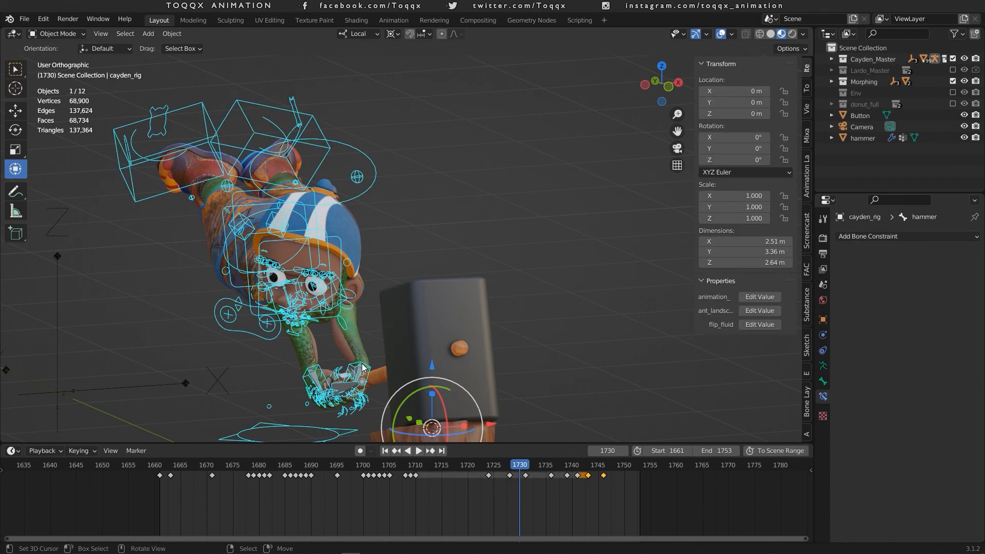
pyautogui.click(362, 367)
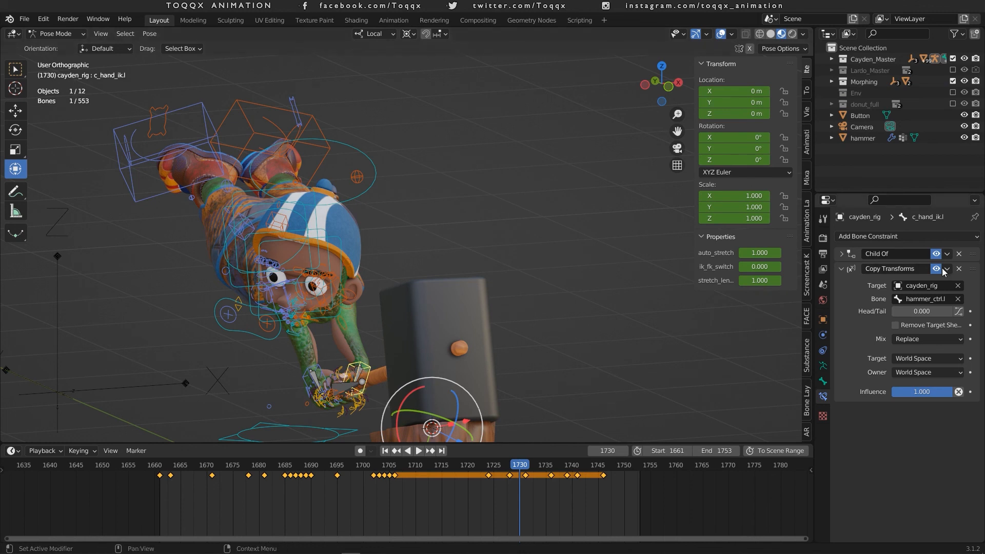
pyautogui.press('BackSpace')
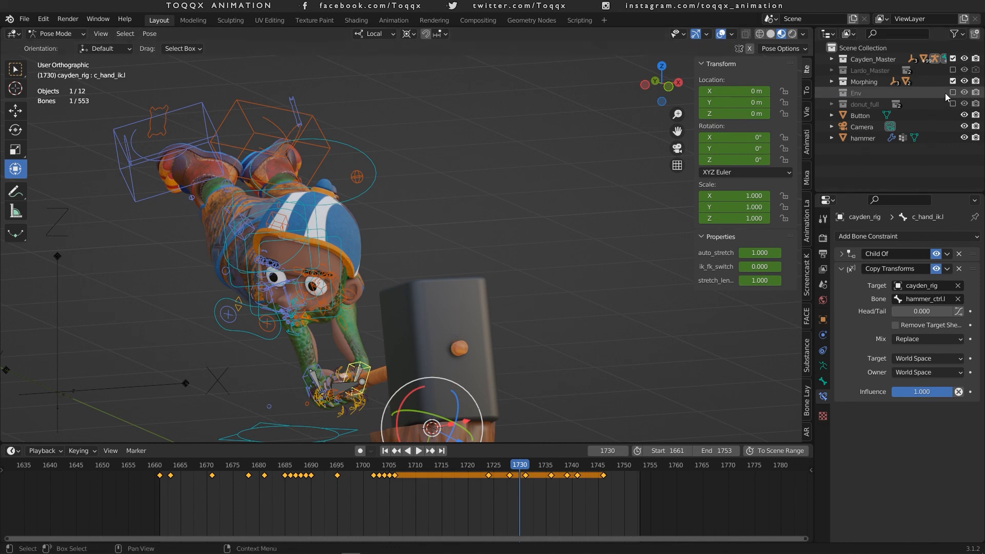
# Isolate the Morphing collection, play through the morph, and return to frame 1705
pyautogui.keyDown('ctrl'); pyautogui.click(953, 81); pyautogui.keyUp('ctrl')
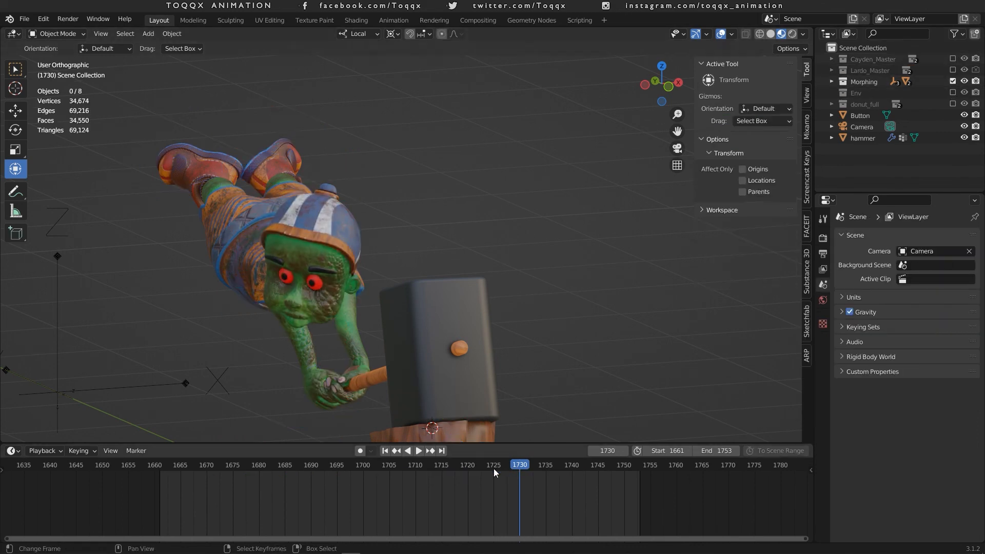
pyautogui.moveTo(493, 468); pyautogui.dragTo(316, 476)
pyautogui.press('space')
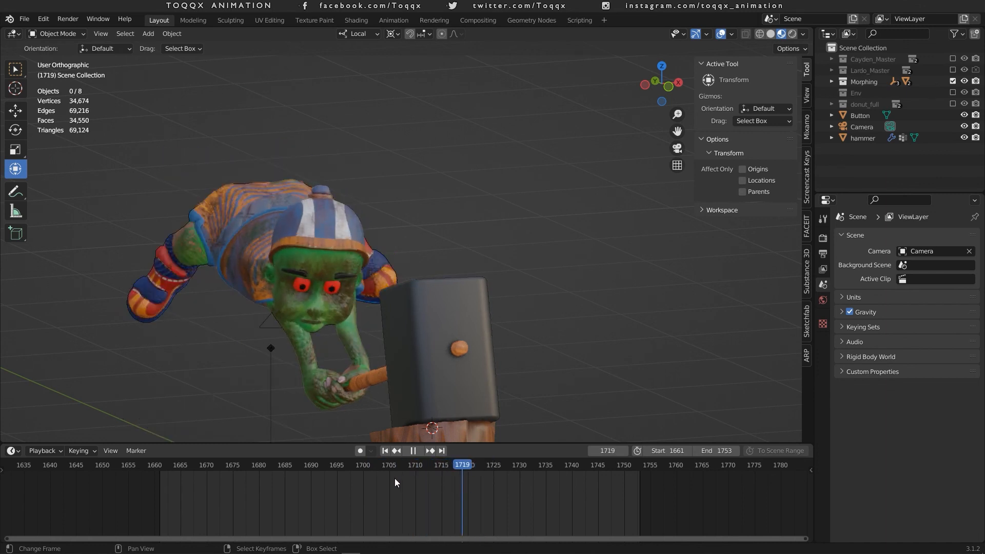
pyautogui.moveTo(395, 477)
pyautogui.mouseDown()
pyautogui.moveTo(356, 478)
pyautogui.moveTo(387, 472)
pyautogui.mouseUp()
pyautogui.scroll(-3, 391, 405)
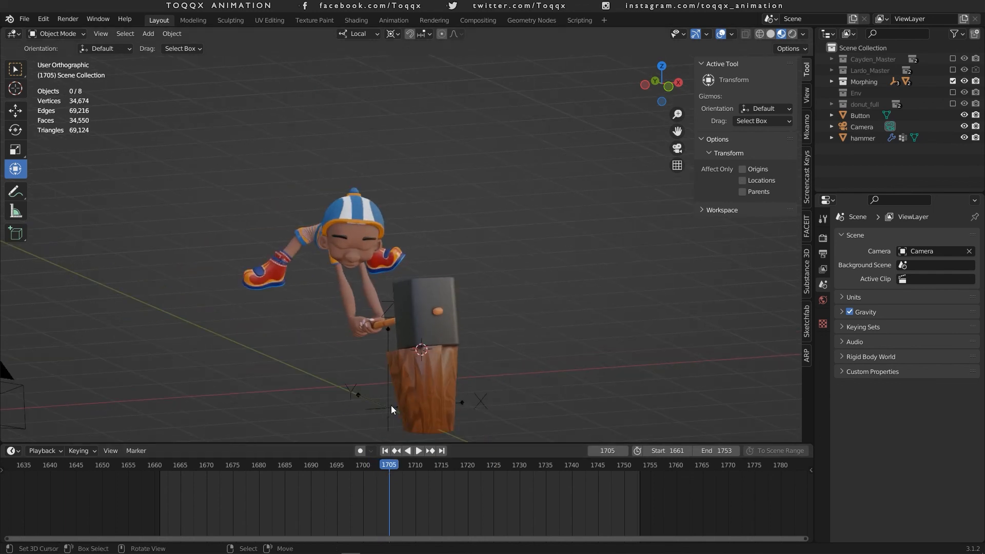